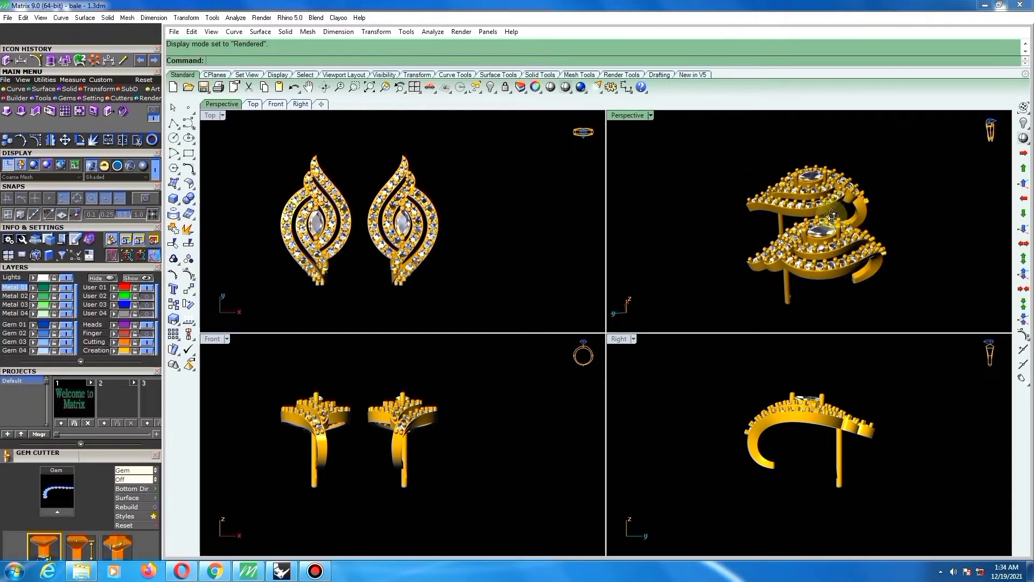
Examine the finished pair of rendered earrings in the perspective view from the front, underside and side.
{"action": "right_click_drag", "start_coordinate": [727, 286], "coordinate": [813, 228]}
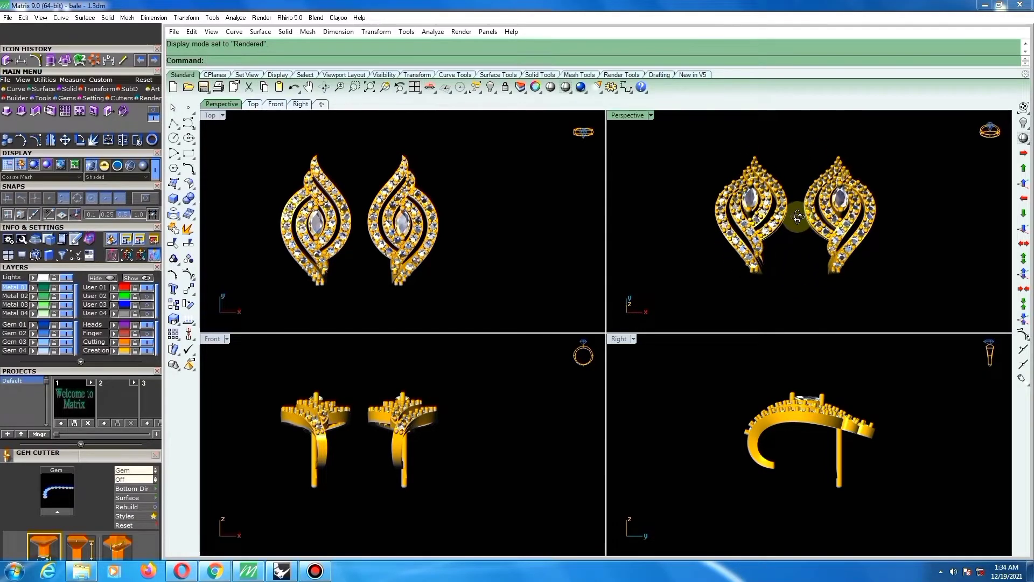
{"action": "right_click_drag", "start_coordinate": [801, 183], "coordinate": [808, 242]}
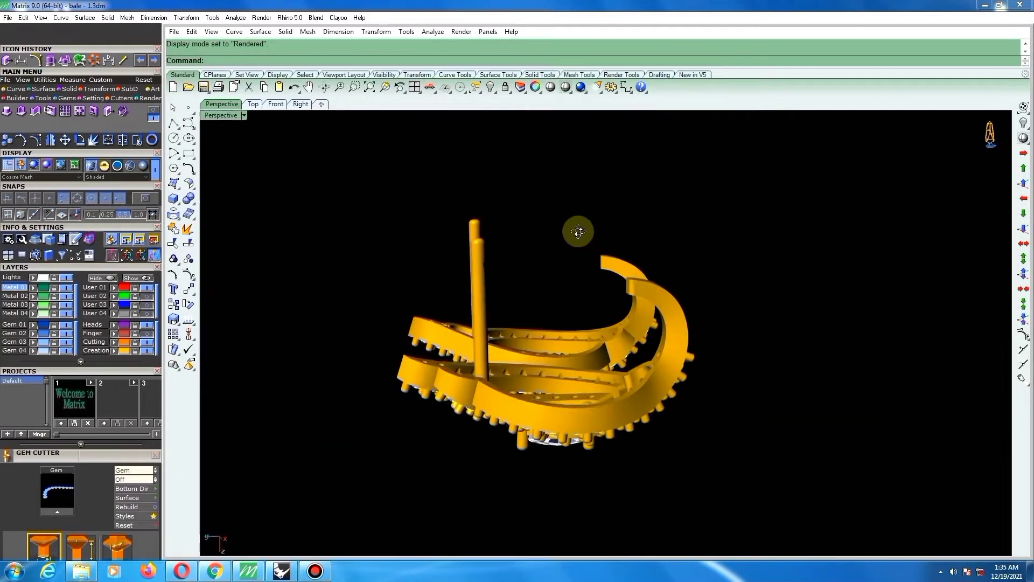
{"action": "right_click_drag", "start_coordinate": [575, 231], "coordinate": [422, 307]}
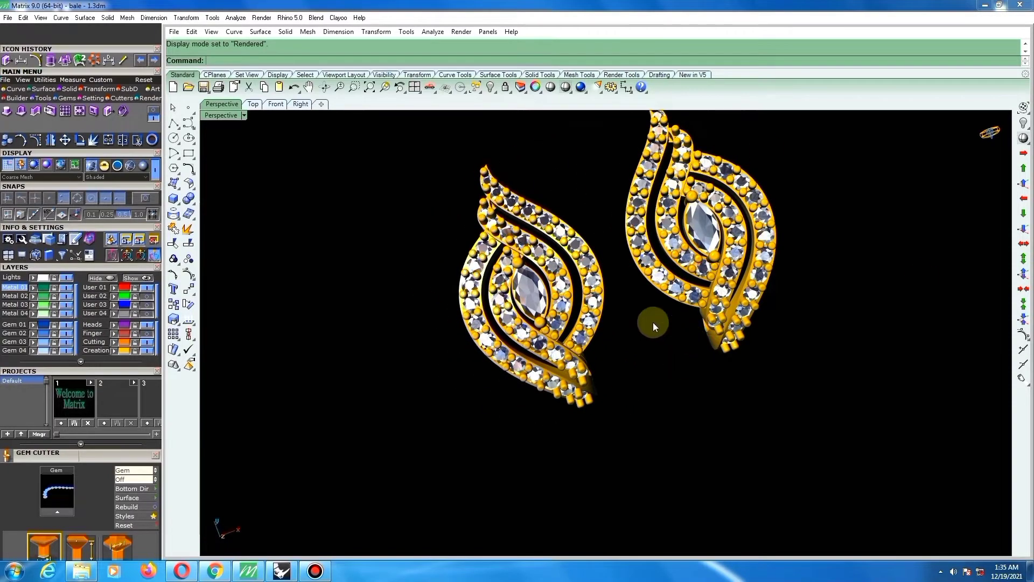
{"action": "right_click_drag", "start_coordinate": [581, 289], "coordinate": [407, 217]}
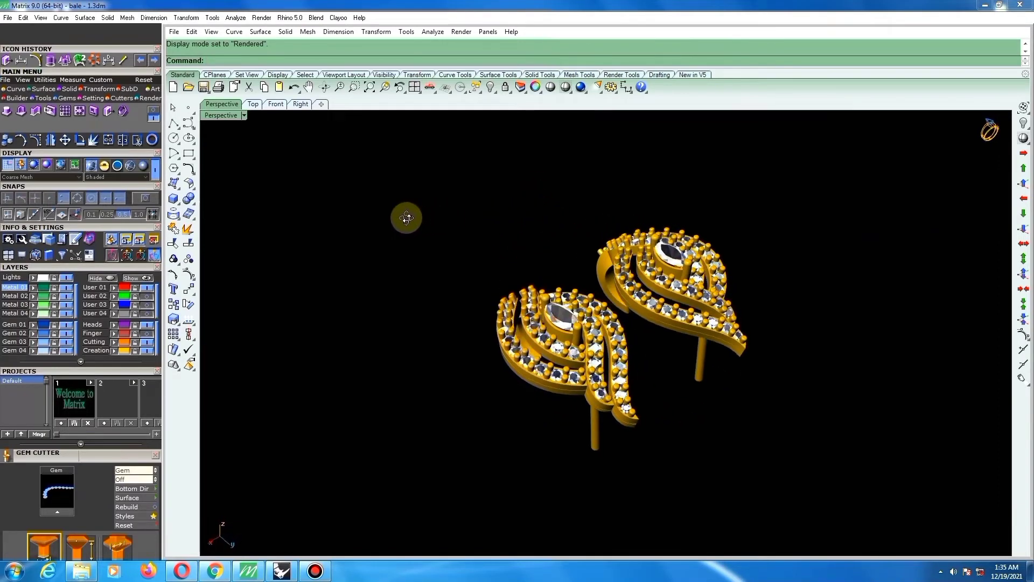
{"action": "right_click_drag", "start_coordinate": [754, 372], "coordinate": [628, 398]}
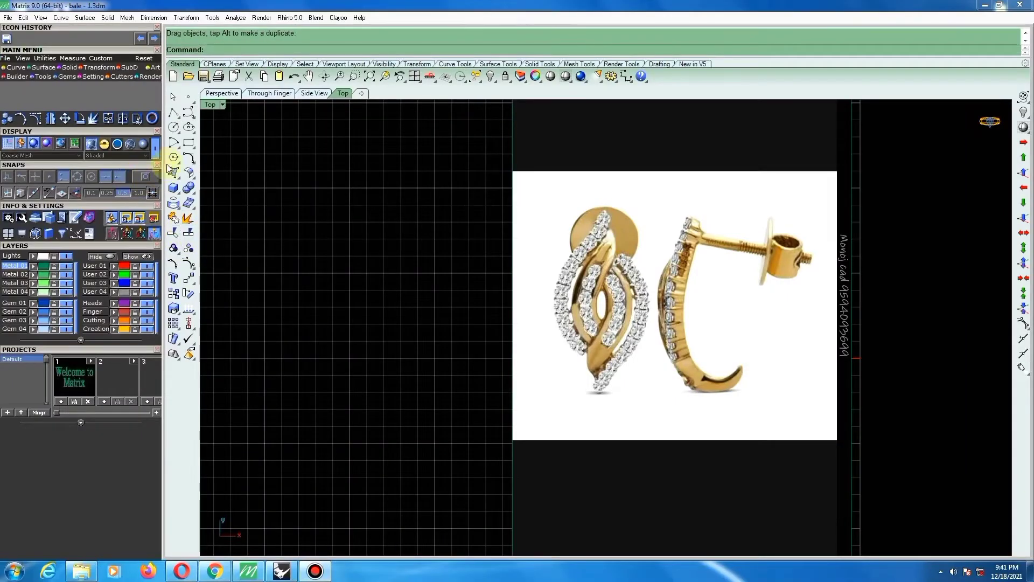
Draw a small circle around one stone in the outer left stone row of the reference picture.
{"action": "left_click", "coordinate": [173, 127]}
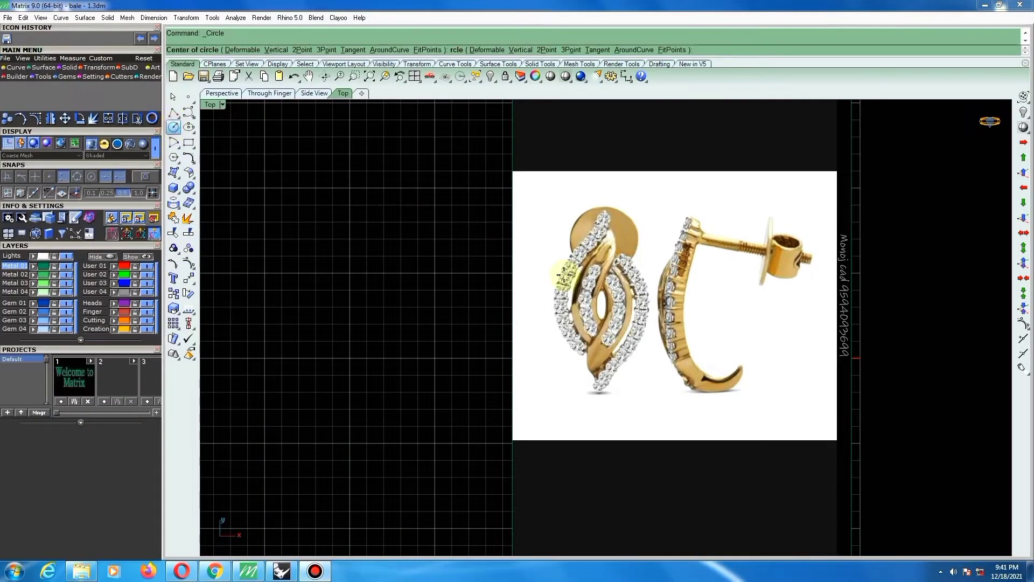
{"action": "scroll", "coordinate": [557, 294], "scroll_direction": "up", "scroll_amount": 3}
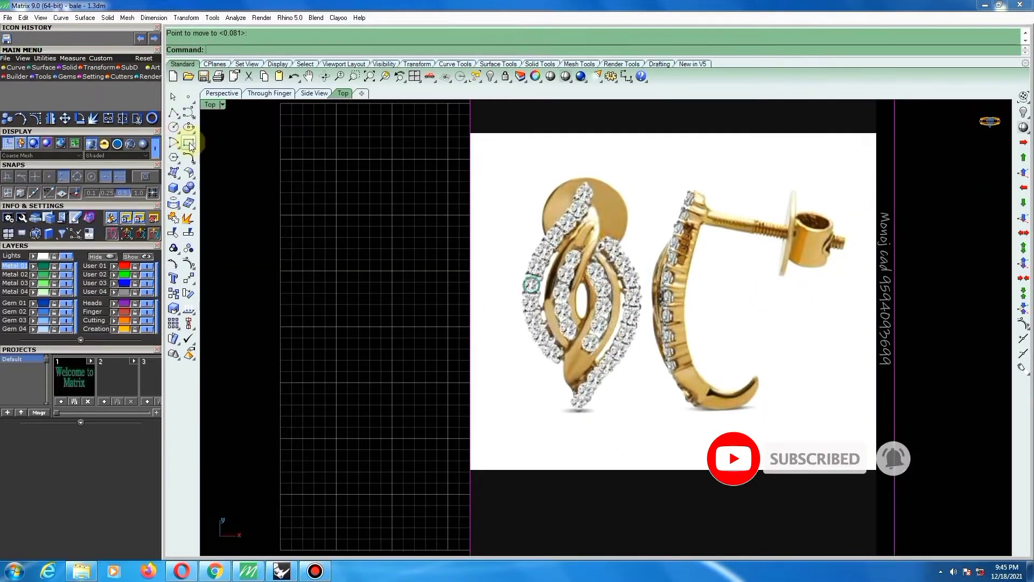
Draw a rectangle around the front-view earring in the reference picture and adjust its width to frame the earring closely.
{"action": "left_click", "coordinate": [189, 144]}
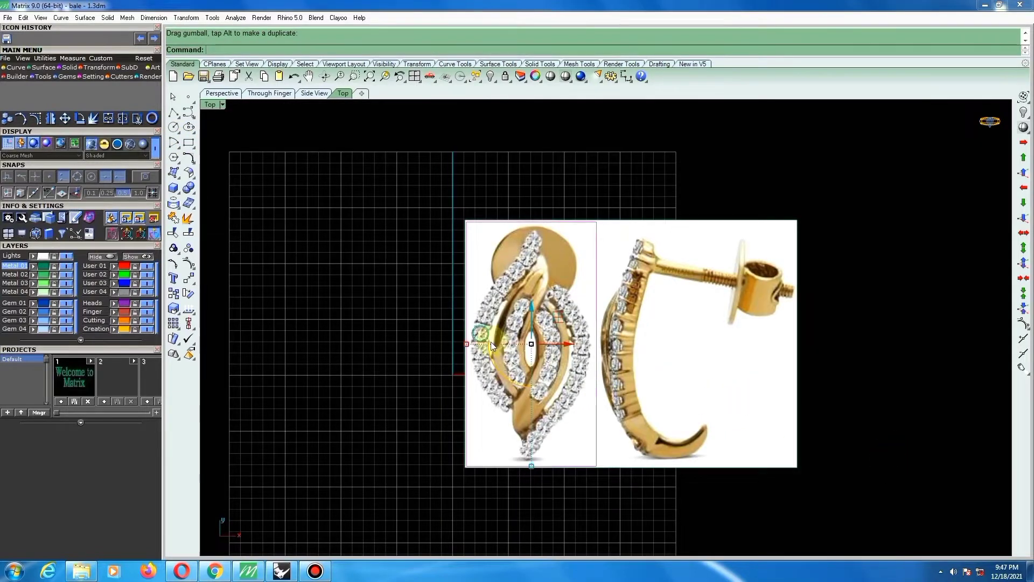
{"action": "scroll", "coordinate": [471, 345], "scroll_direction": "up", "scroll_amount": 5}
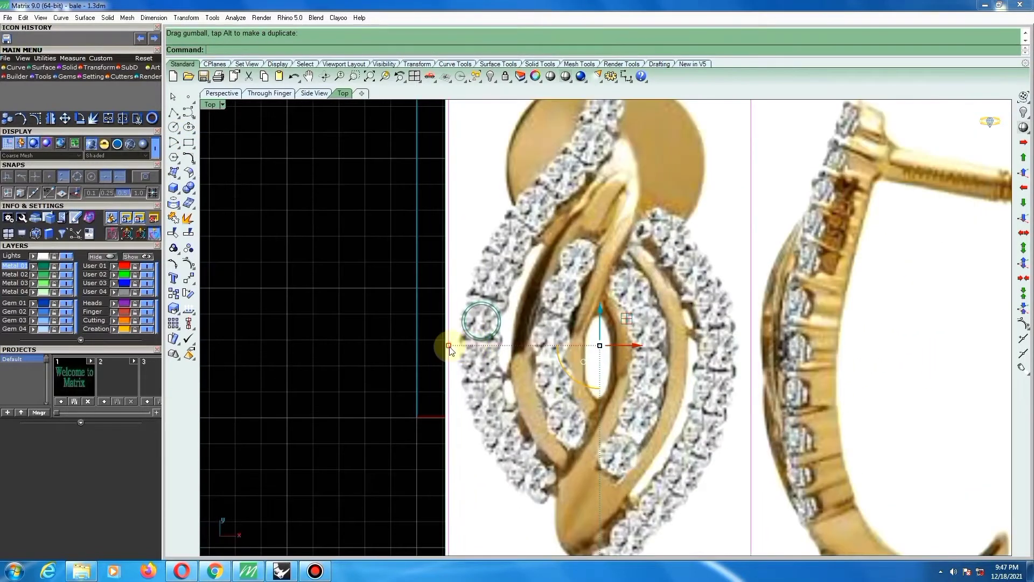
{"action": "scroll", "coordinate": [450, 348], "scroll_direction": "up", "scroll_amount": 2}
{"action": "left_click_drag", "start_coordinate": [449, 346], "coordinate": [451, 345]}
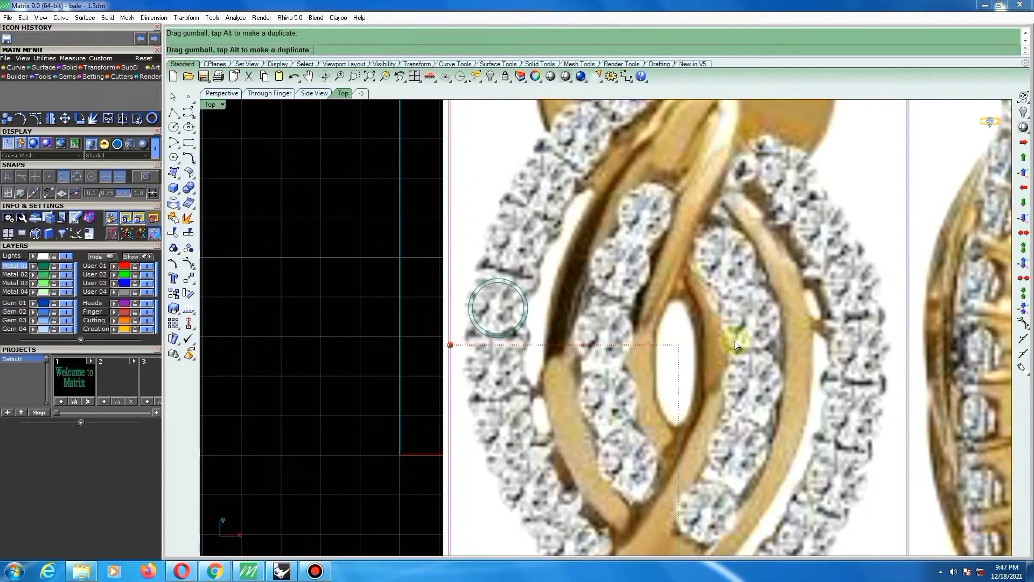
{"action": "left_click_drag", "start_coordinate": [734, 341], "coordinate": [809, 340]}
{"action": "left_click_drag", "start_coordinate": [712, 345], "coordinate": [521, 356]}
{"action": "scroll", "coordinate": [533, 353], "scroll_direction": "down", "scroll_amount": 2}
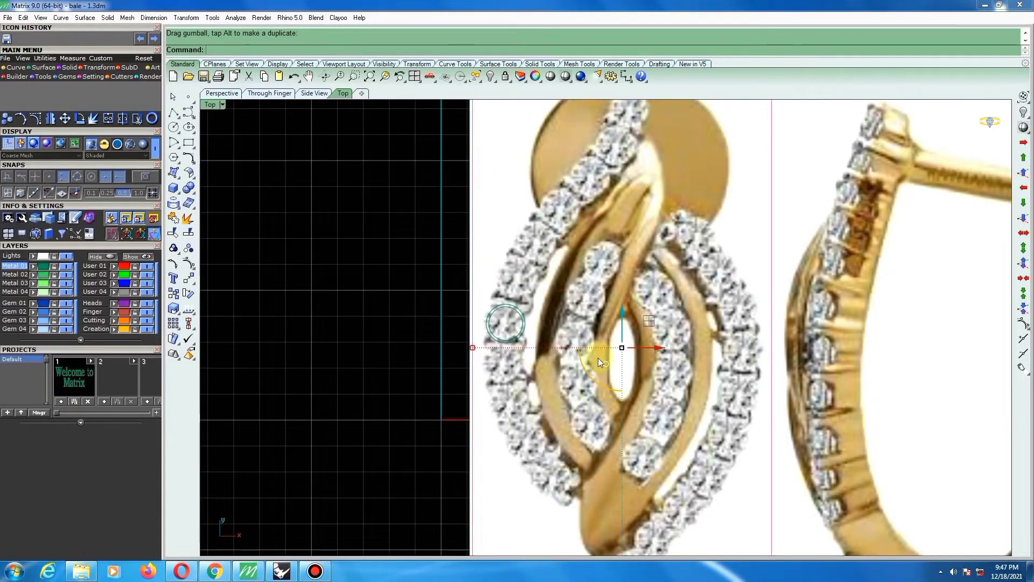
Trim the reference picture to the rectangle, leaving only the front view, and nudge it onto the vertical axis.
{"action": "scroll", "coordinate": [598, 358], "scroll_direction": "down", "scroll_amount": 5}
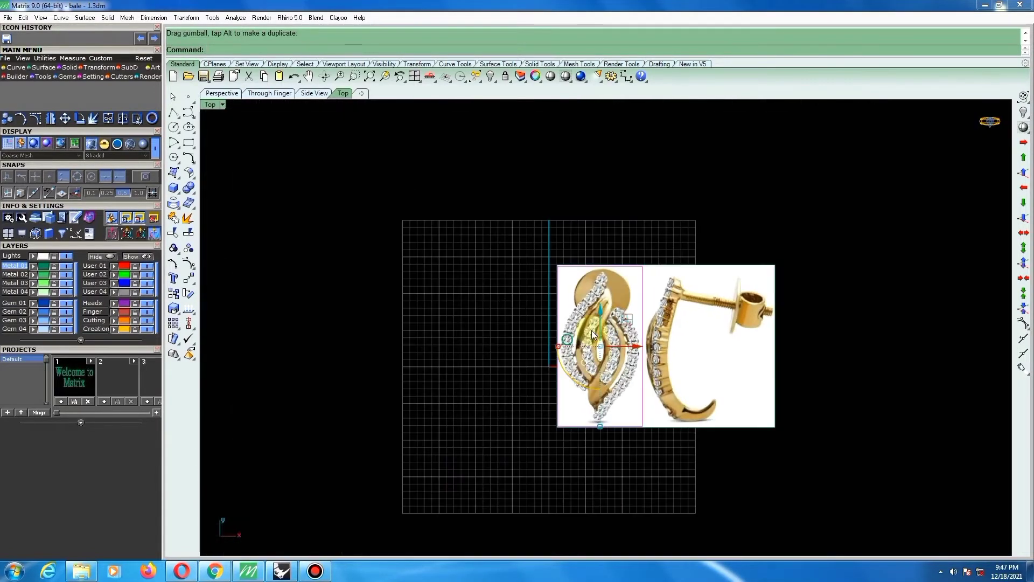
{"action": "left_click", "coordinate": [173, 232]}
{"action": "left_click", "coordinate": [664, 290]}
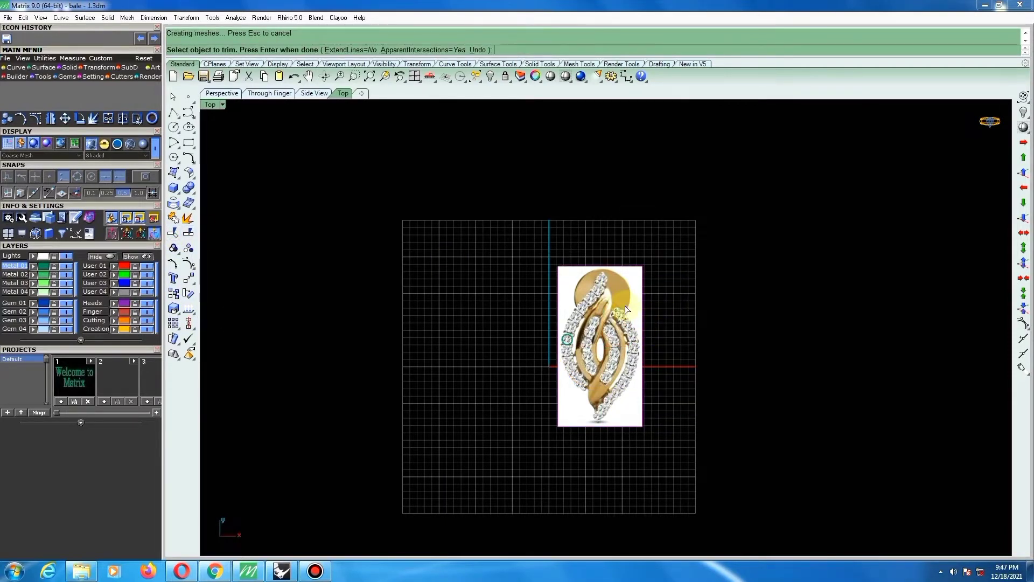
{"action": "right_click", "coordinate": [661, 254]}
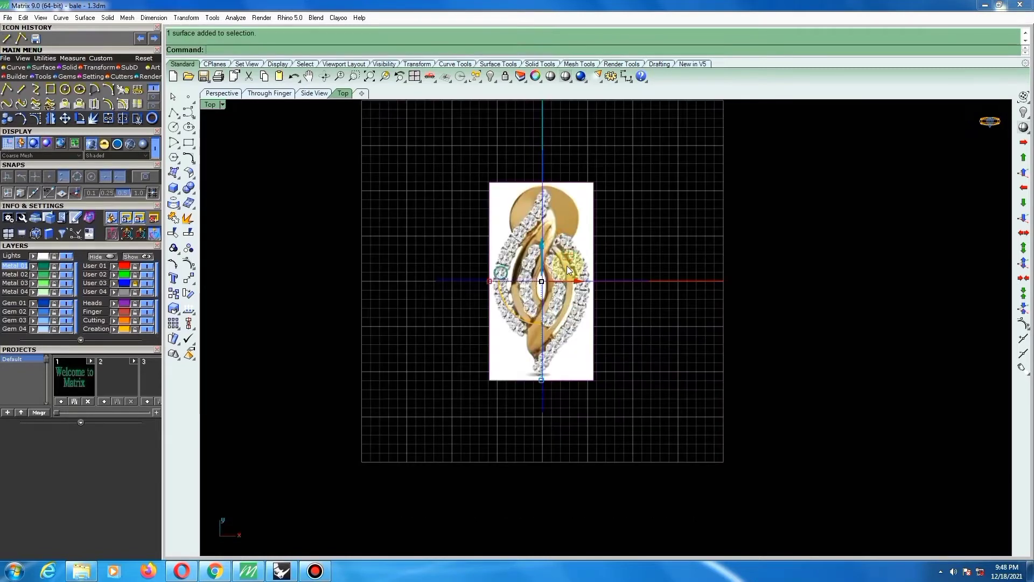
{"action": "key", "text": "alt+Right"}
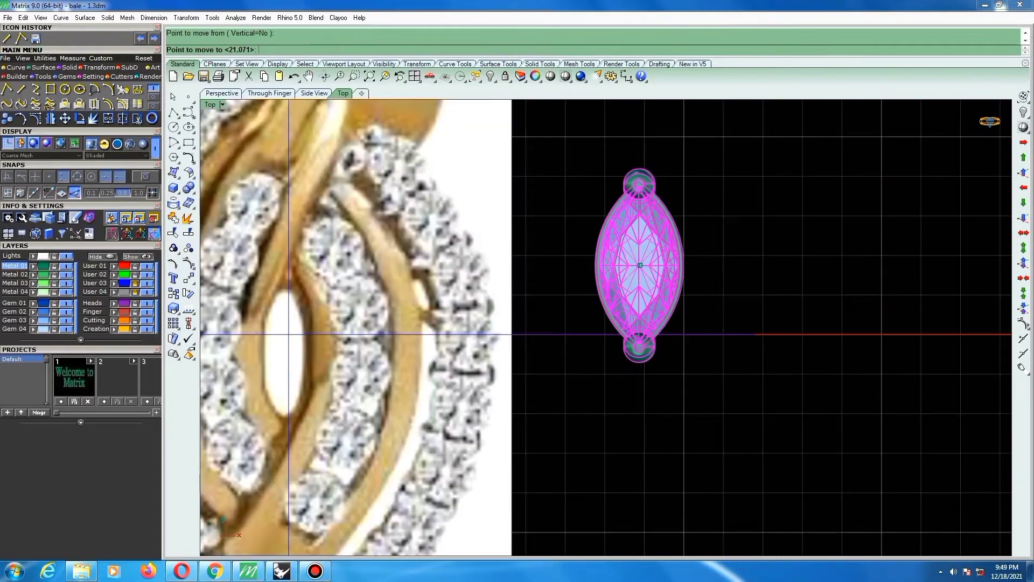
Move the marquise gem with its two prongs to the origin by entering 0 as the target point.
{"action": "type", "text": "0"}
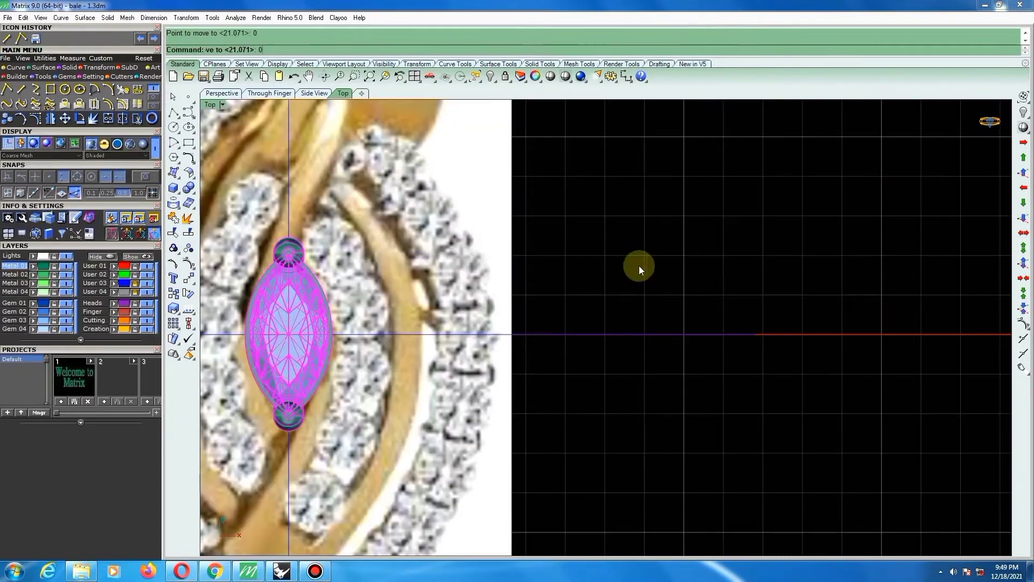
{"action": "key", "text": "Return"}
{"action": "scroll", "coordinate": [639, 266], "scroll_direction": "down", "scroll_amount": 5}
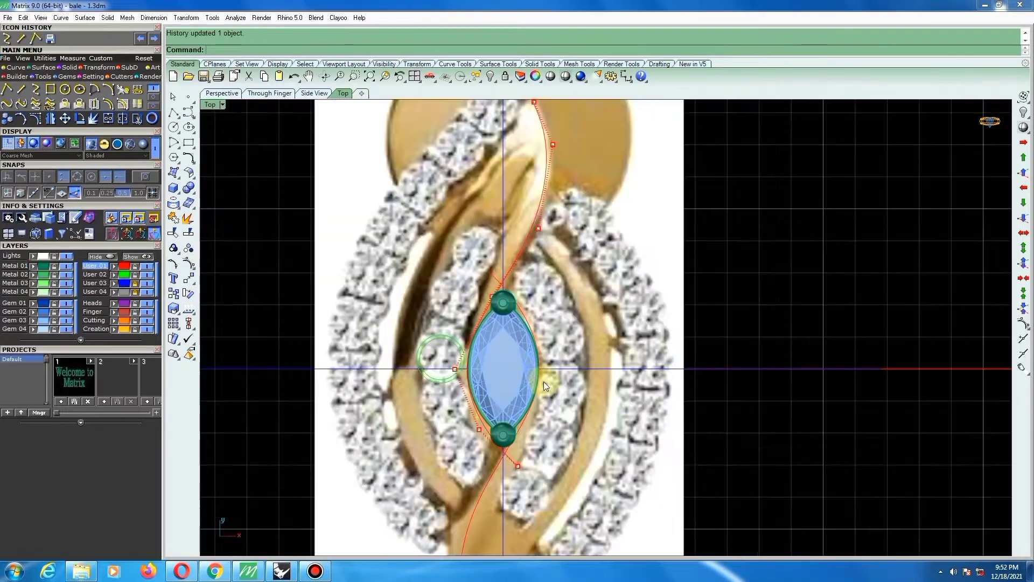
Delete the control point just below the upper end of the red S-shaped curve.
{"action": "scroll", "coordinate": [454, 360], "scroll_direction": "up", "scroll_amount": 4}
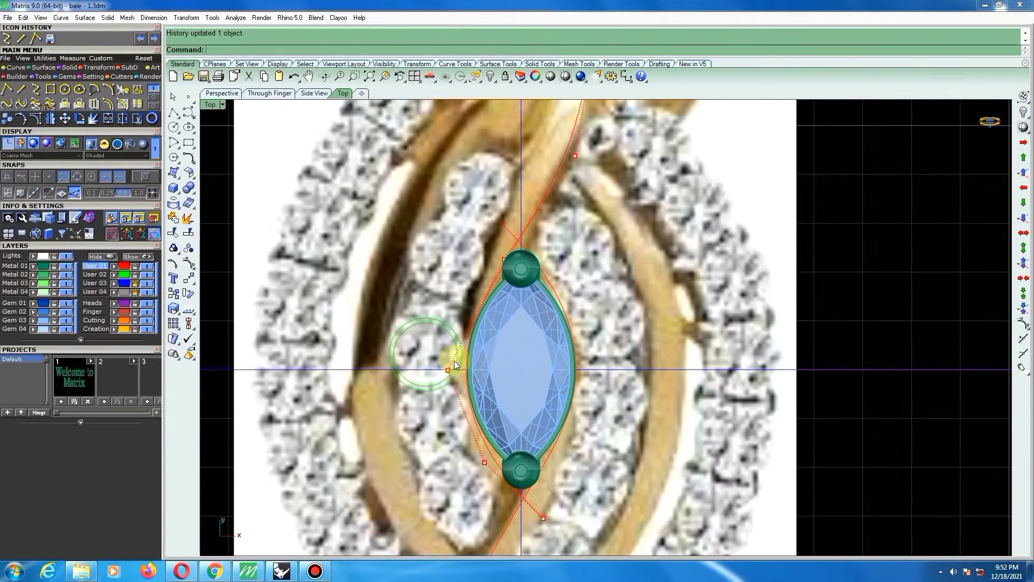
{"action": "scroll", "coordinate": [482, 296], "scroll_direction": "down", "scroll_amount": 6}
{"action": "right_click_drag", "start_coordinate": [528, 301], "coordinate": [524, 336]}
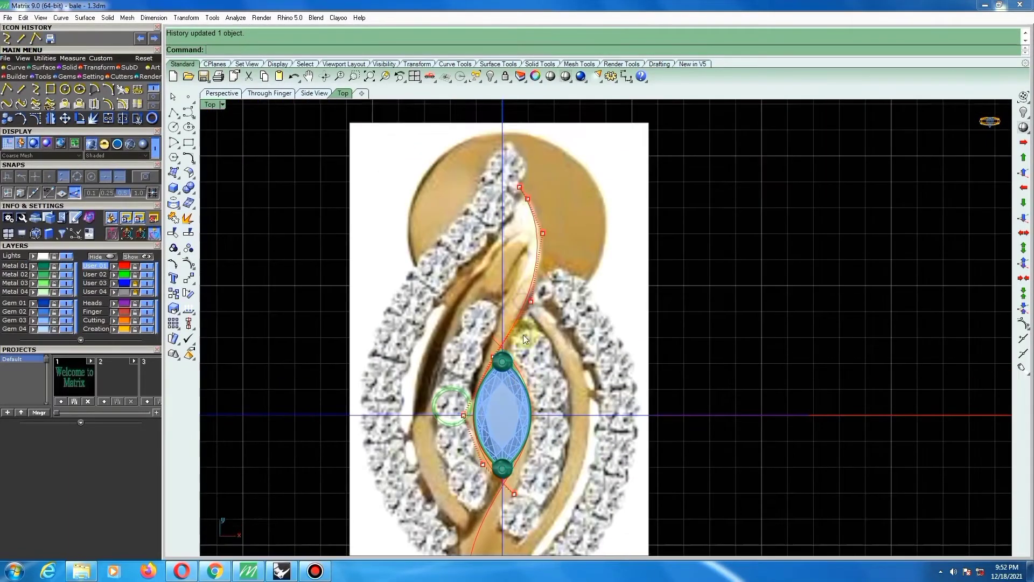
{"action": "scroll", "coordinate": [544, 241], "scroll_direction": "up", "scroll_amount": 3}
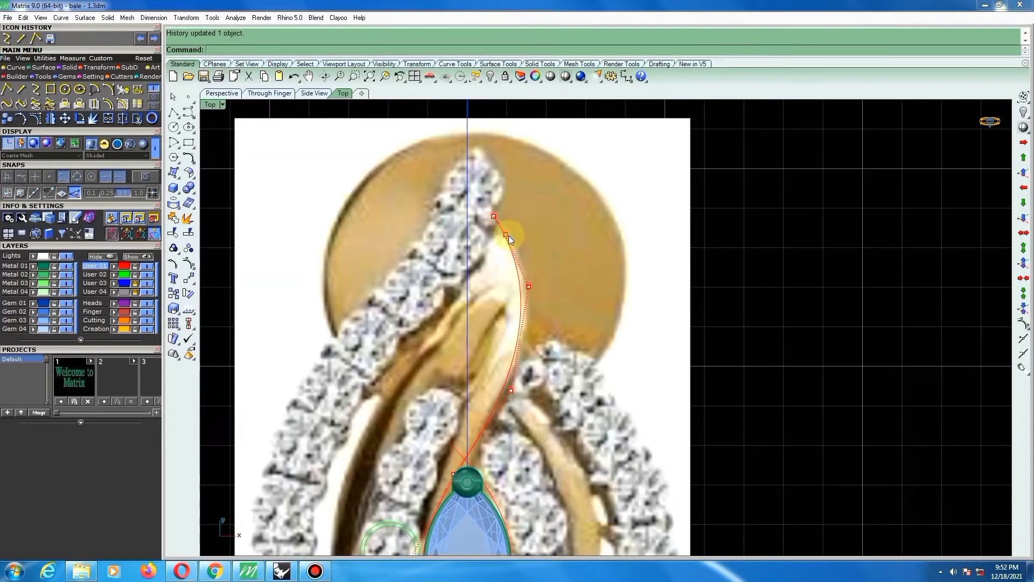
{"action": "scroll", "coordinate": [508, 235], "scroll_direction": "up", "scroll_amount": 1}
{"action": "left_click", "coordinate": [505, 235]}
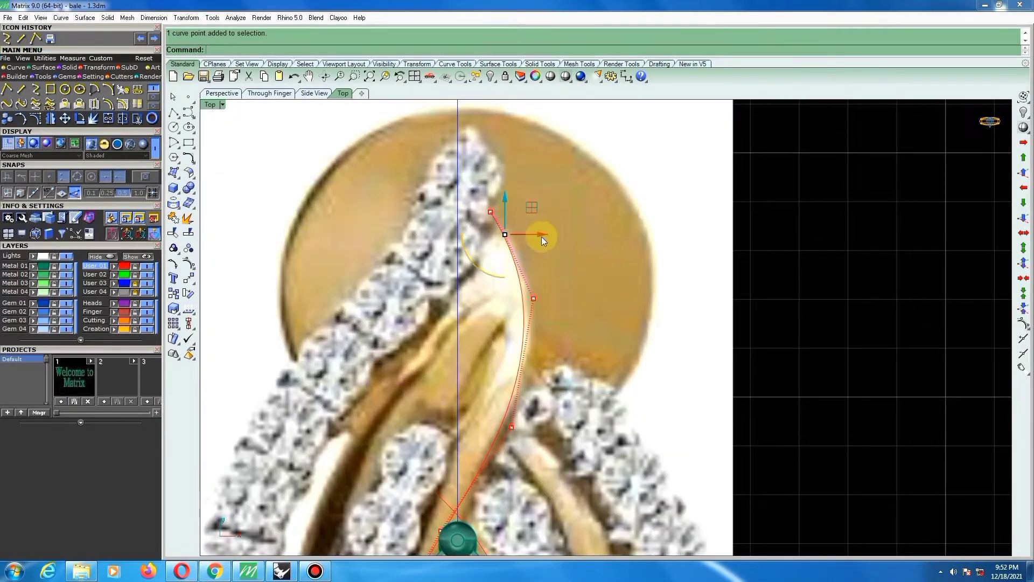
{"action": "key", "text": "Delete"}
Move the control point at the upper bend of the red curve to fit the gold band's edge.
{"action": "left_click_drag", "start_coordinate": [499, 336], "coordinate": [582, 283]}
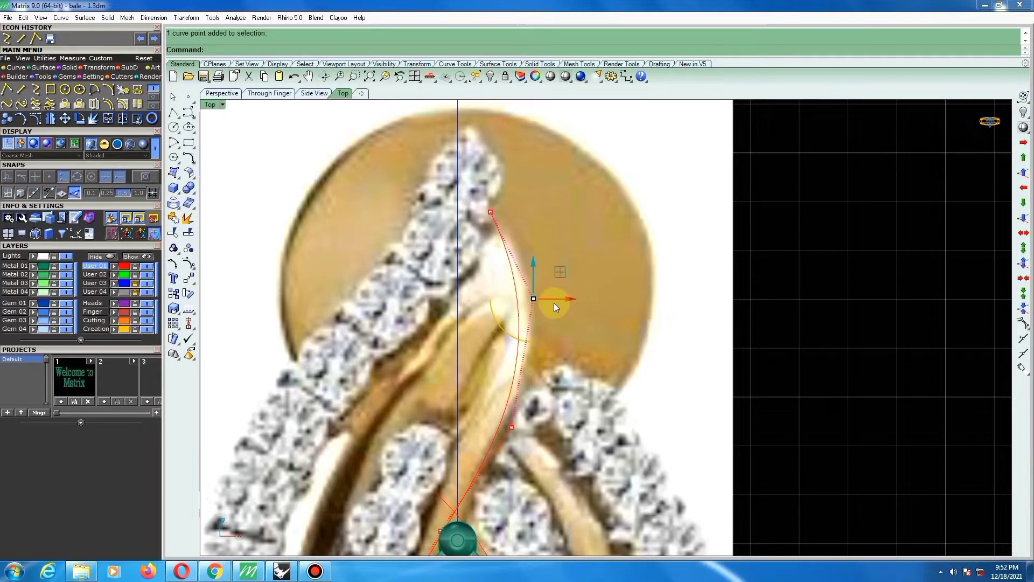
{"action": "type", "text": "n"}
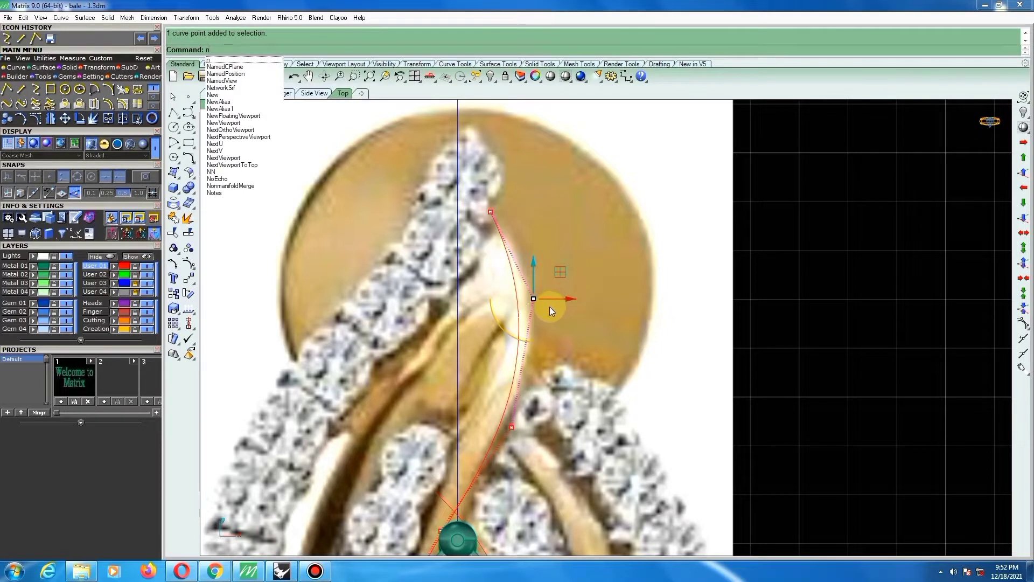
{"action": "key", "text": "BackSpace"}
{"action": "type", "text": "m"}
{"action": "key", "text": "Return"}
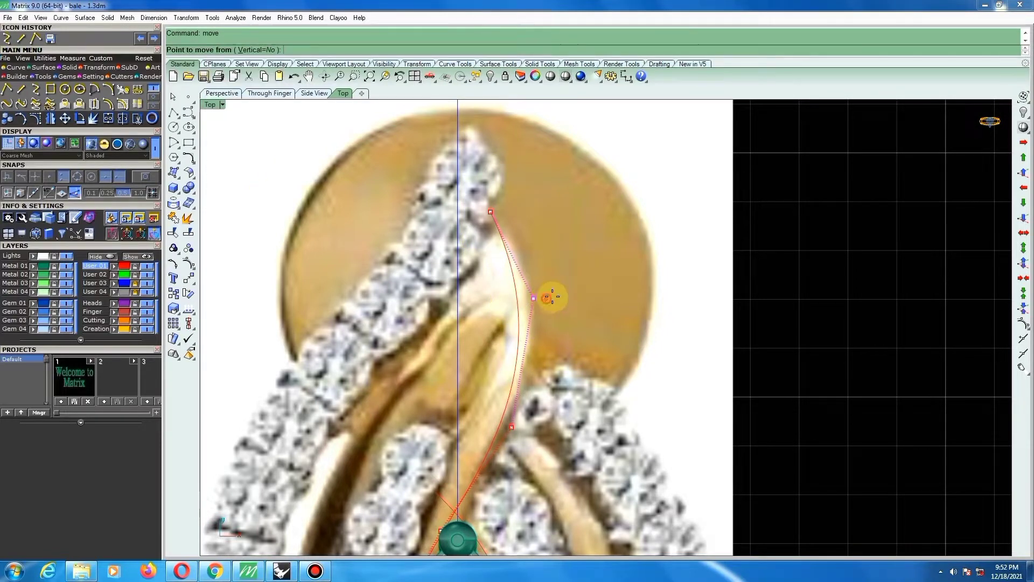
{"action": "left_click", "coordinate": [546, 298]}
{"action": "left_click", "coordinate": [545, 293]}
Shift the red curve's upper end point and its neighbouring control point slightly outward together.
{"action": "left_click_drag", "start_coordinate": [470, 182], "coordinate": [580, 318]}
{"action": "scroll", "coordinate": [514, 277], "scroll_direction": "up", "scroll_amount": 6}
{"action": "right_click", "coordinate": [530, 265]}
{"action": "left_click", "coordinate": [532, 264]}
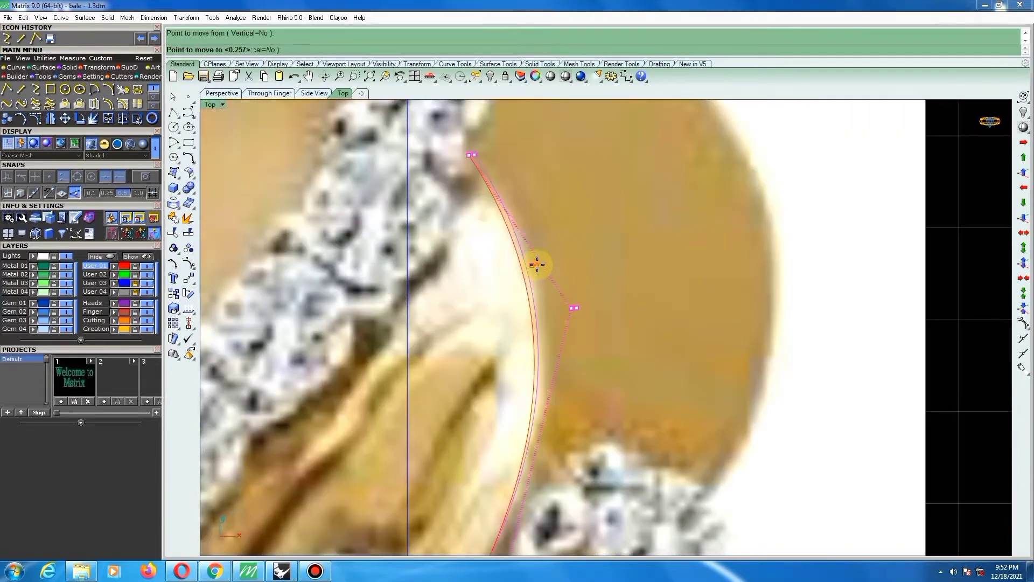
{"action": "left_click", "coordinate": [537, 264]}
{"action": "scroll", "coordinate": [602, 238], "scroll_direction": "down", "scroll_amount": 6}
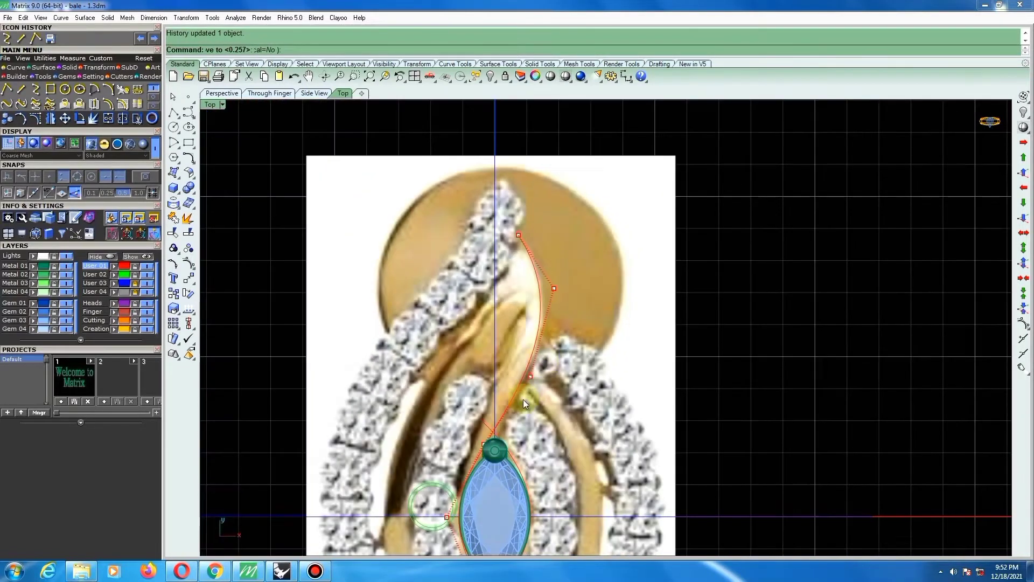
Move the control point below the red curve's upper bend slightly up and outward along the gold band.
{"action": "right_click", "coordinate": [551, 365]}
{"action": "scroll", "coordinate": [552, 357], "scroll_direction": "up", "scroll_amount": 3}
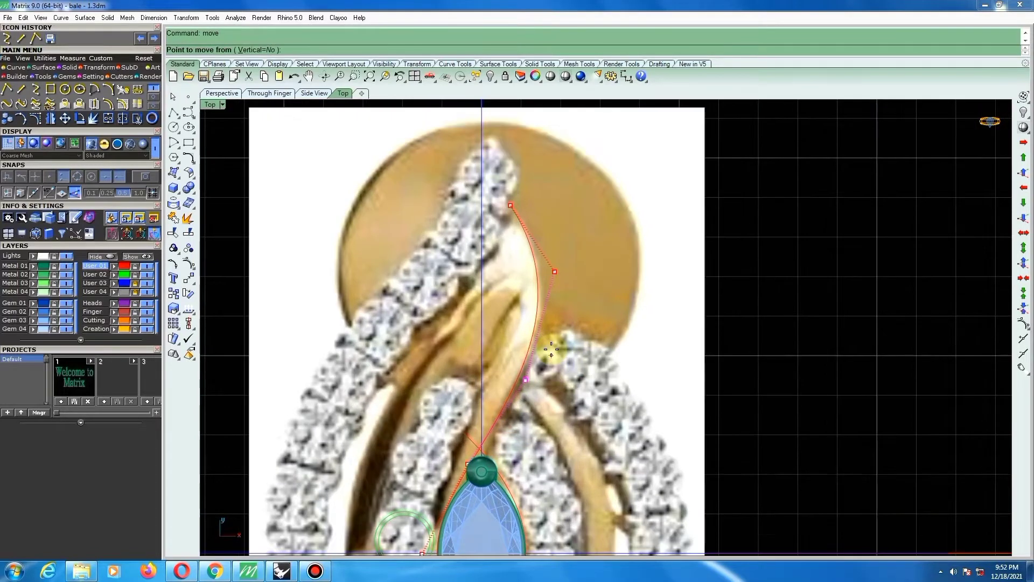
{"action": "left_click", "coordinate": [552, 344]}
{"action": "left_click", "coordinate": [557, 330]}
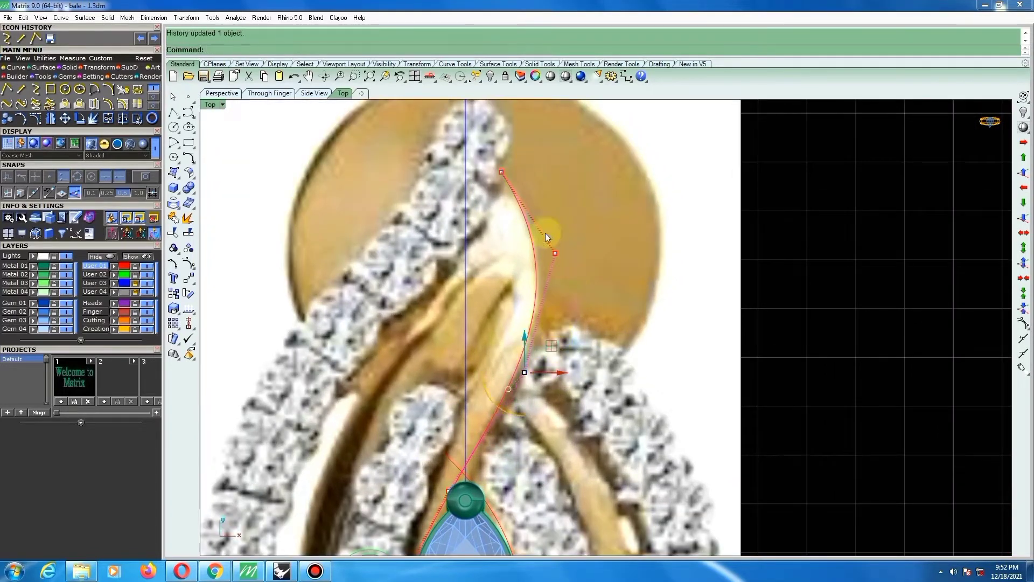
Raise the control point at the red curve's upper bend to refine its fit to the gold band.
{"action": "left_click_drag", "start_coordinate": [545, 233], "coordinate": [570, 276]}
{"action": "right_click", "coordinate": [554, 240]}
{"action": "left_click", "coordinate": [551, 230]}
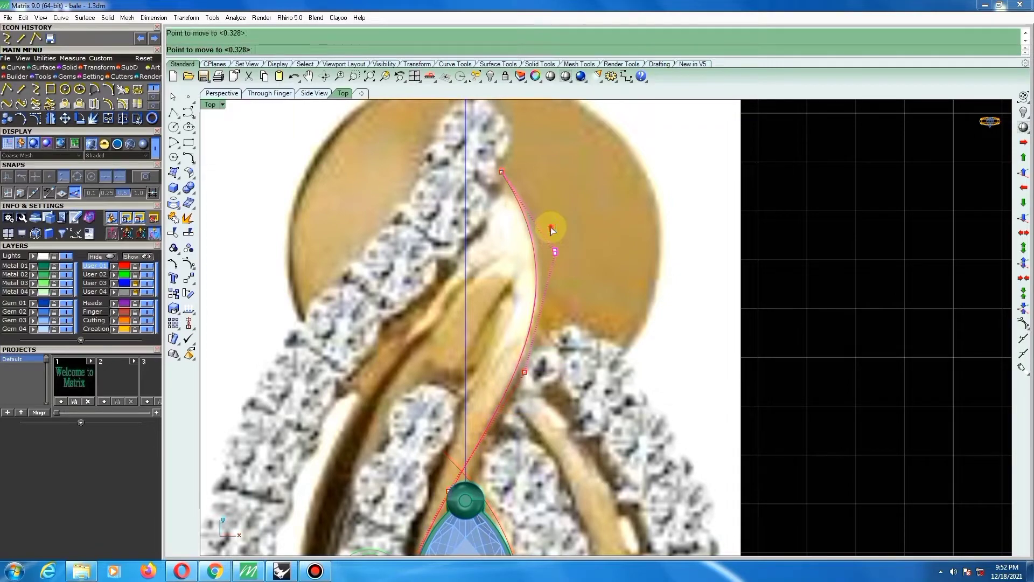
{"action": "left_click", "coordinate": [551, 227]}
{"action": "left_click", "coordinate": [548, 209]}
{"action": "scroll", "coordinate": [499, 179], "scroll_direction": "down", "scroll_amount": 3}
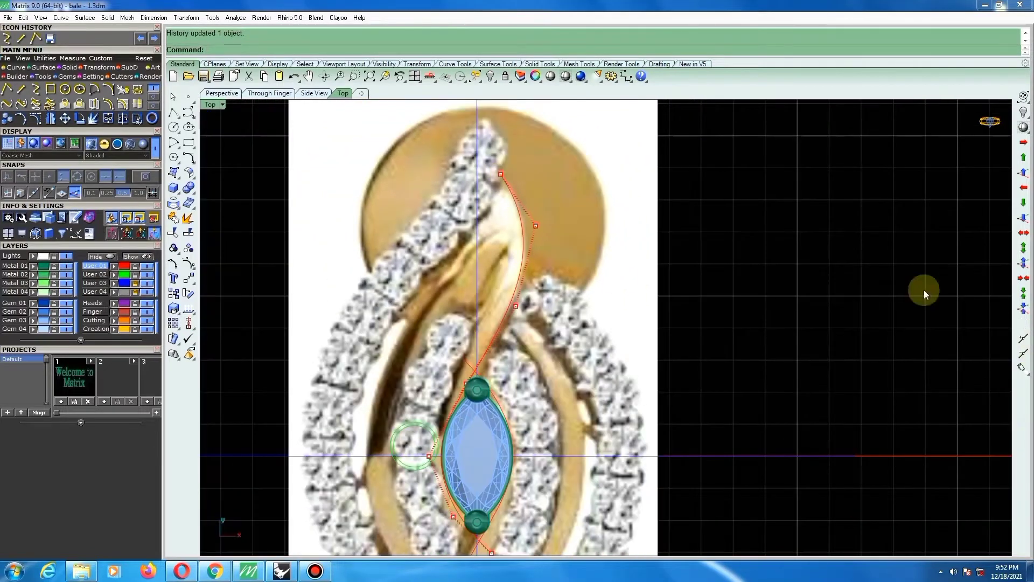
Move the two red curve control points just above and beside the gem's upper prong slightly to the right.
{"action": "scroll", "coordinate": [563, 325], "scroll_direction": "down", "scroll_amount": 1}
{"action": "scroll", "coordinate": [505, 457], "scroll_direction": "up", "scroll_amount": 3}
{"action": "scroll", "coordinate": [518, 495], "scroll_direction": "up", "scroll_amount": 1}
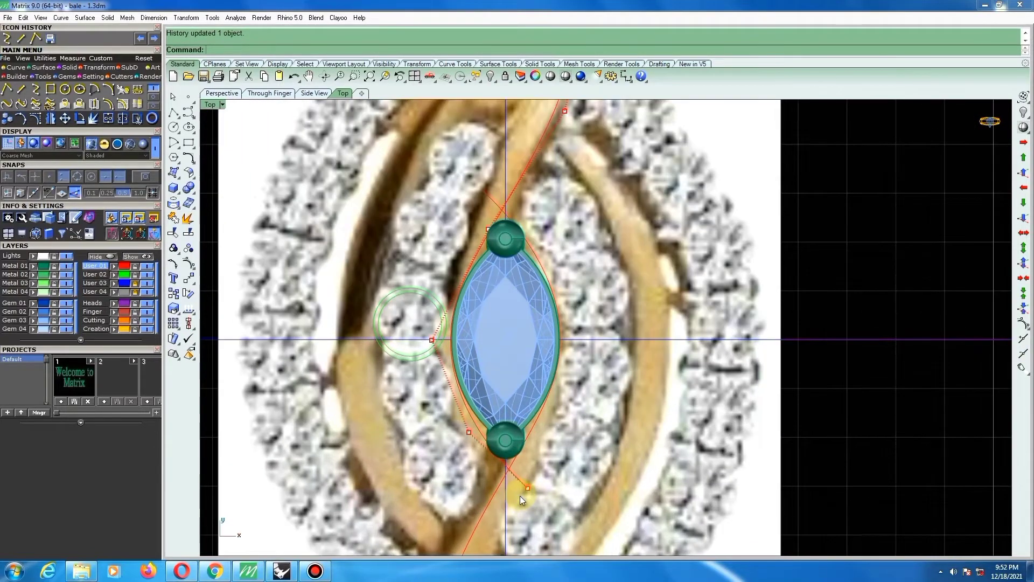
{"action": "scroll", "coordinate": [518, 468], "scroll_direction": "down", "scroll_amount": 2}
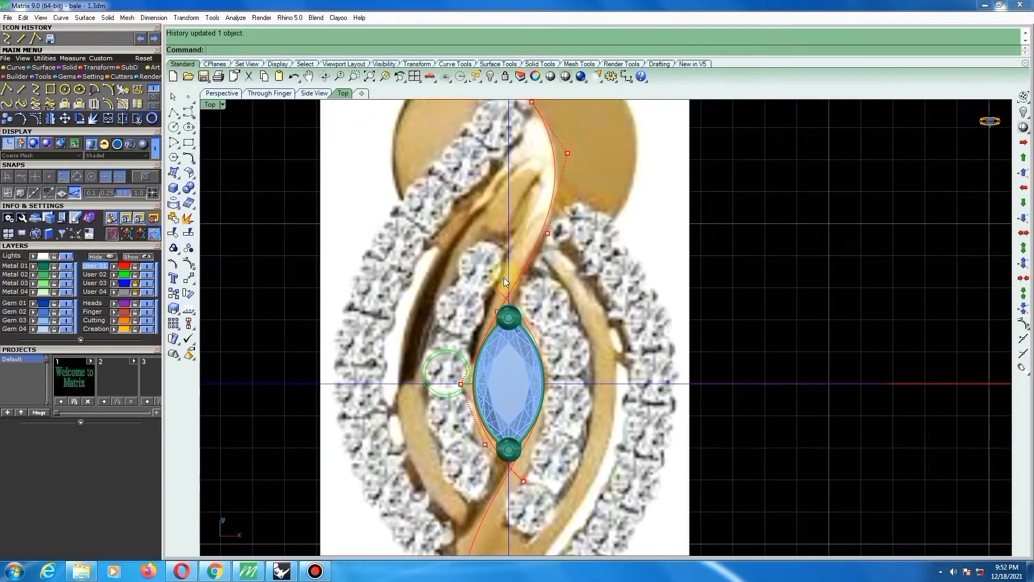
{"action": "left_click_drag", "start_coordinate": [479, 212], "coordinate": [568, 322]}
{"action": "type", "text": "move"}
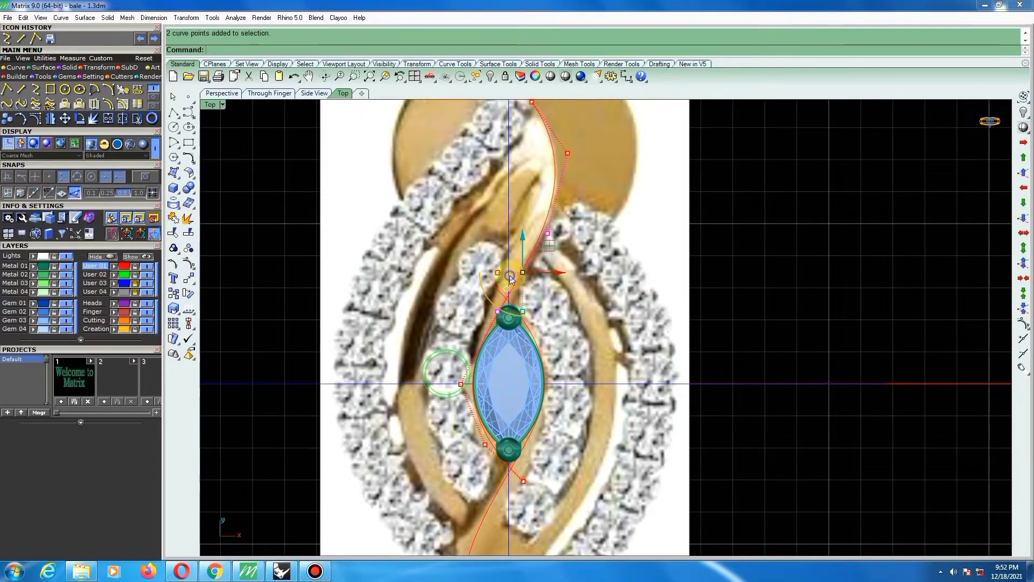
{"action": "key", "text": "Return"}
{"action": "scroll", "coordinate": [530, 274], "scroll_direction": "up", "scroll_amount": 1}
{"action": "scroll", "coordinate": [530, 275], "scroll_direction": "up", "scroll_amount": 2}
{"action": "left_click", "coordinate": [522, 279]}
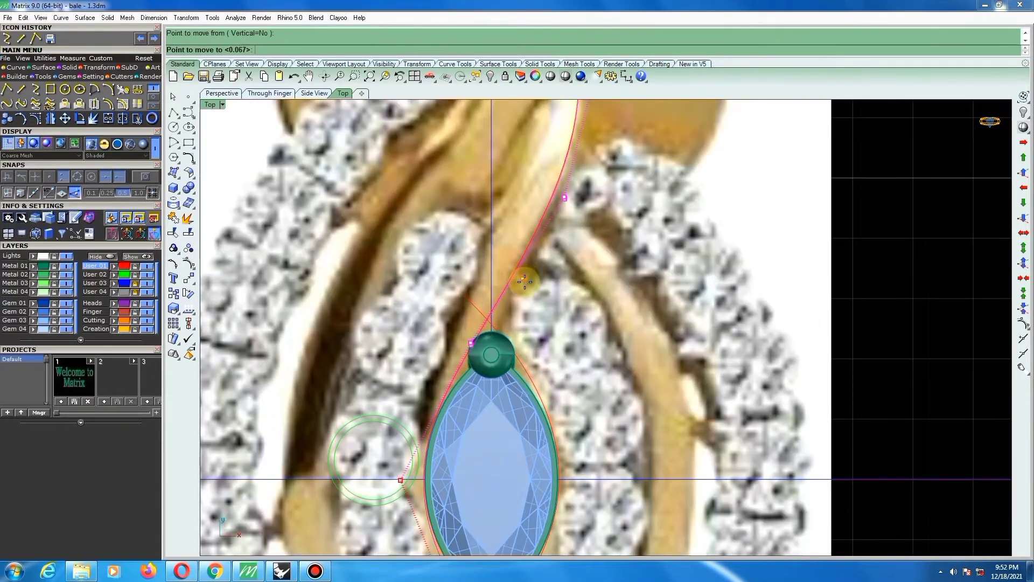
{"action": "left_click", "coordinate": [531, 282]}
{"action": "scroll", "coordinate": [528, 282], "scroll_direction": "down", "scroll_amount": 2}
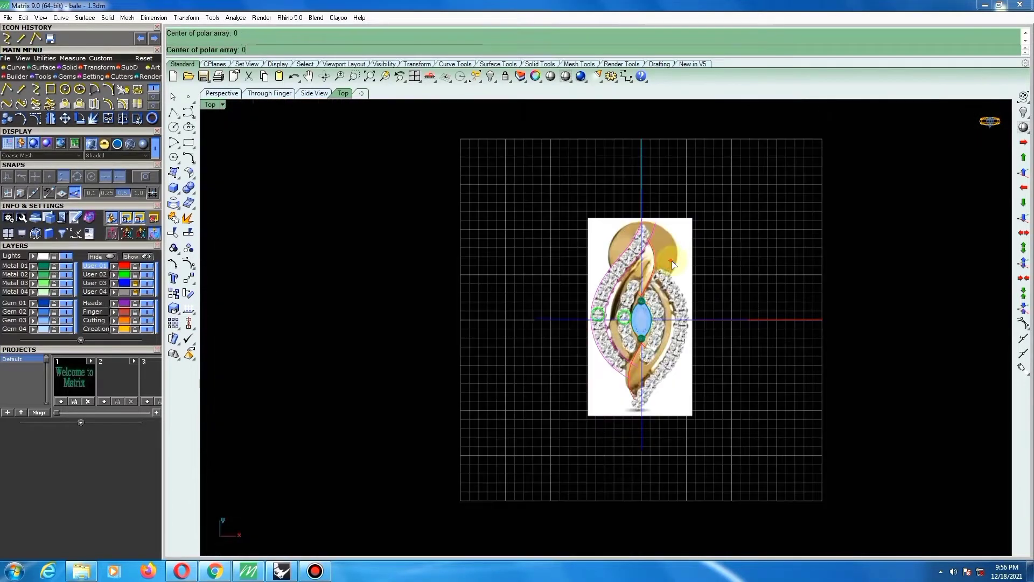
Polar-array the selected traced curves around the origin with 2 items over a 360-degree fill angle.
{"action": "scroll", "coordinate": [654, 315], "scroll_direction": "up", "scroll_amount": 3}
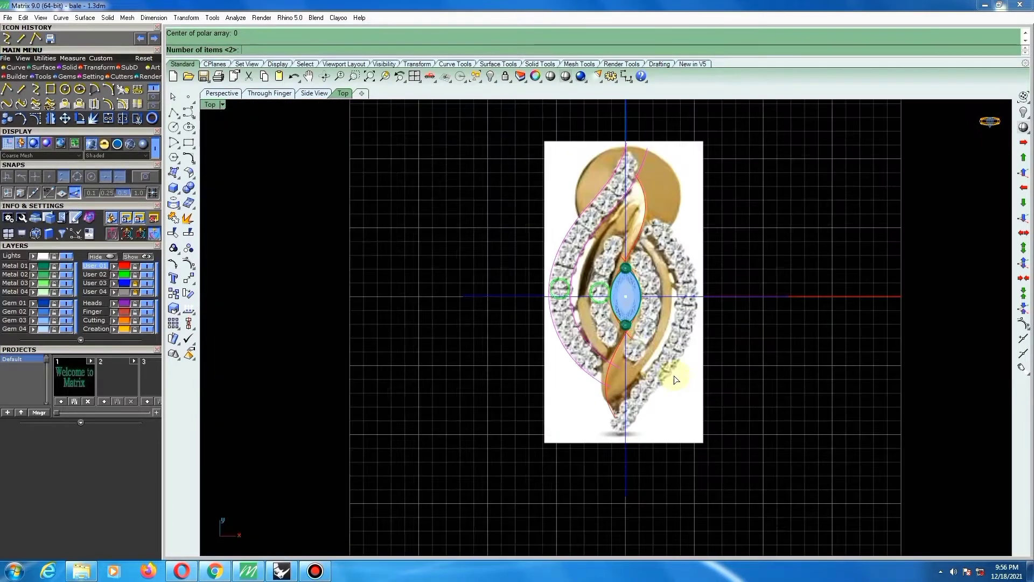
{"action": "key", "text": "Return"}
{"action": "key", "text": "Return"}
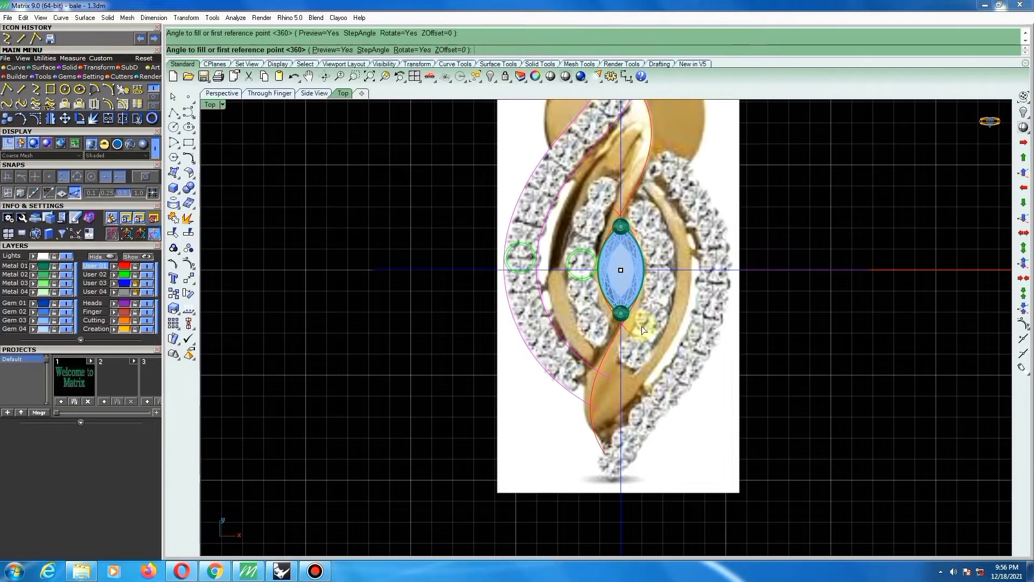
{"action": "scroll", "coordinate": [636, 325], "scroll_direction": "down", "scroll_amount": 2}
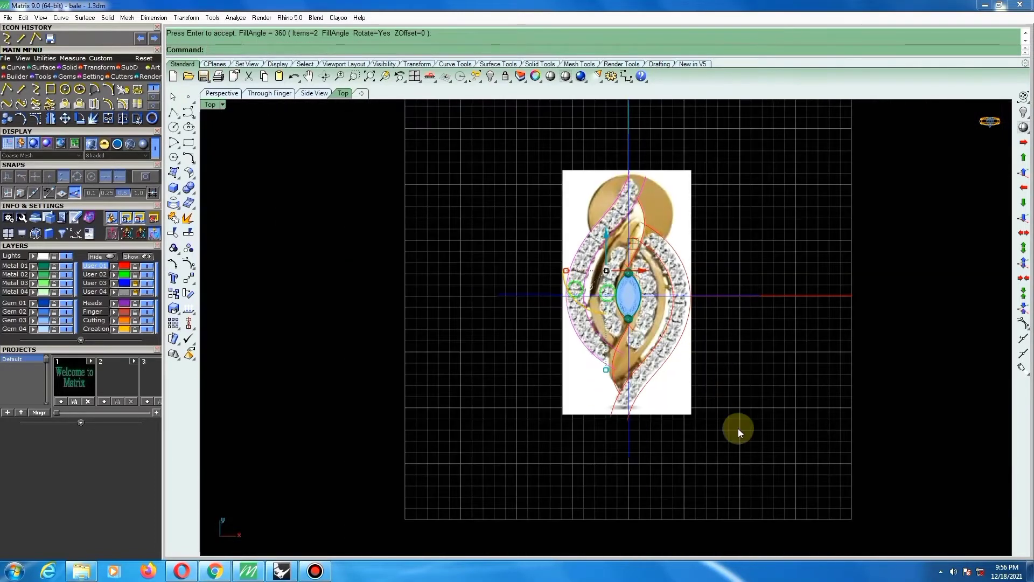
{"action": "scroll", "coordinate": [750, 387], "scroll_direction": "down", "scroll_amount": 1}
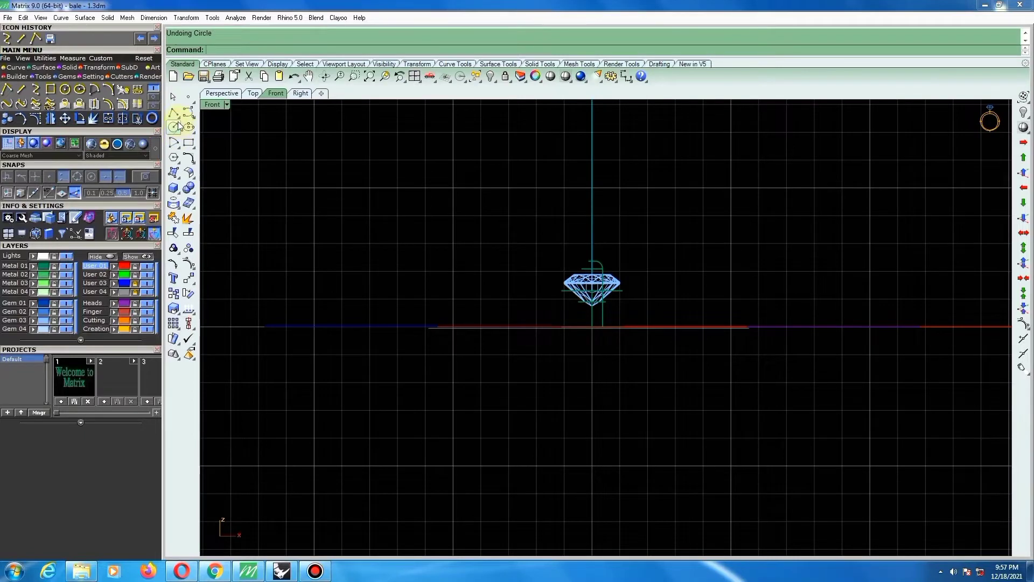
Draw a 7 mm diameter circle centred on the origin in the front view.
{"action": "left_click", "coordinate": [174, 127]}
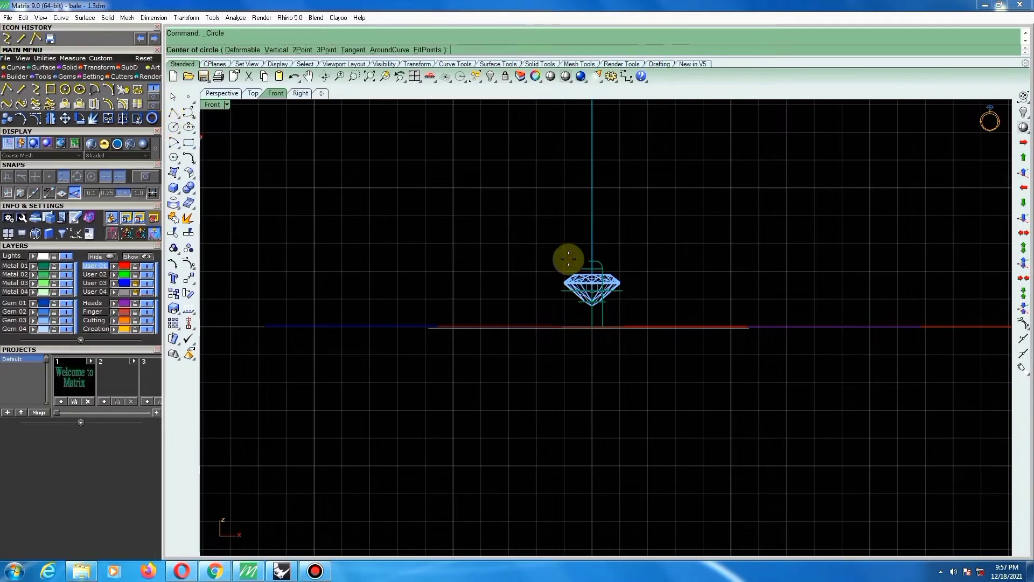
{"action": "type", "text": "0"}
{"action": "key", "text": "Return"}
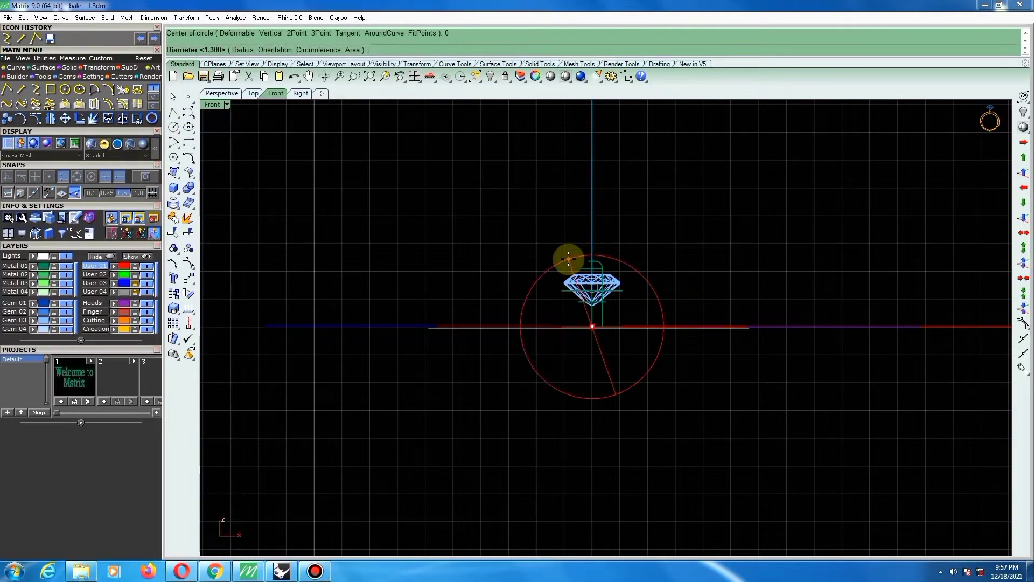
{"action": "type", "text": "7"}
{"action": "key", "text": "Return"}
{"action": "scroll", "coordinate": [603, 262], "scroll_direction": "down", "scroll_amount": 1}
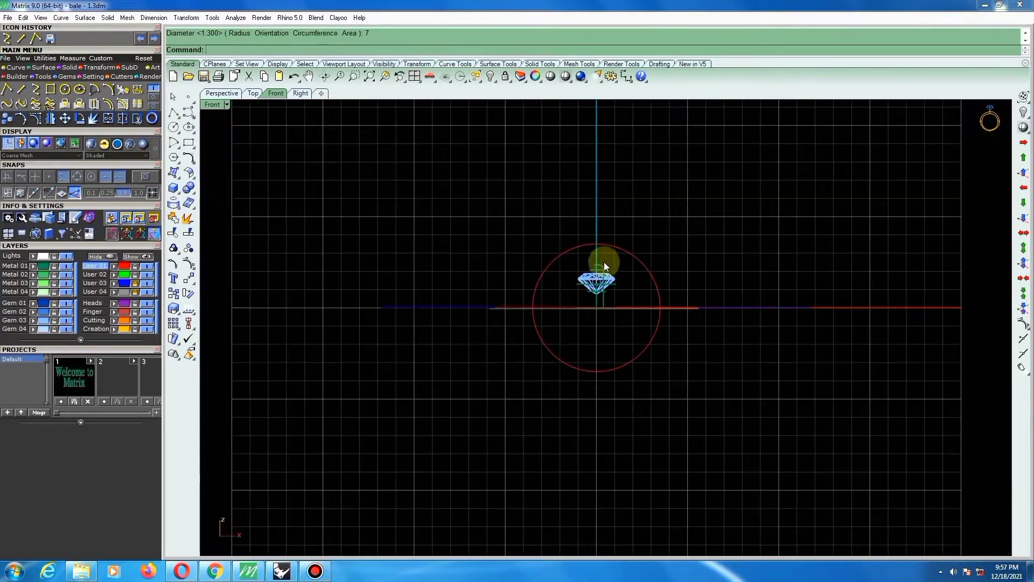
{"action": "scroll", "coordinate": [606, 261], "scroll_direction": "down", "scroll_amount": 2}
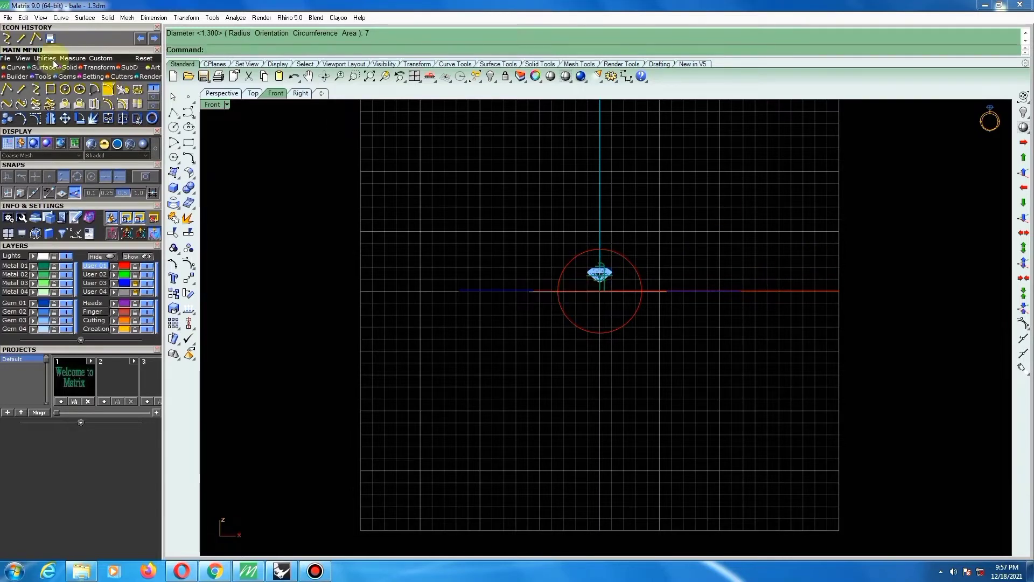
Draw an interpolated side-profile curve that wraps around the circle's lower left, passes above the gem and slopes down to the right.
{"action": "left_click", "coordinate": [10, 40]}
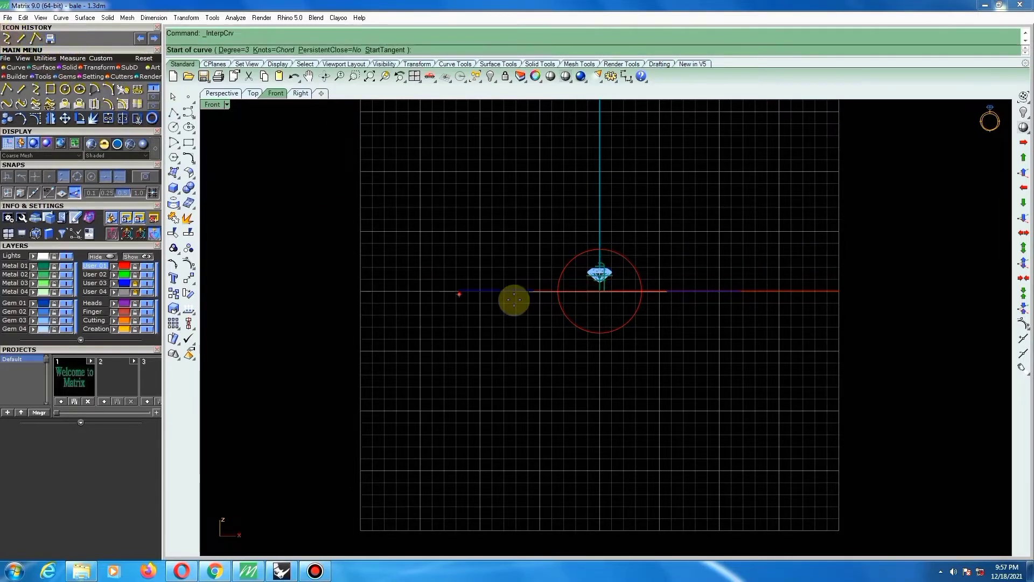
{"action": "left_click", "coordinate": [554, 326]}
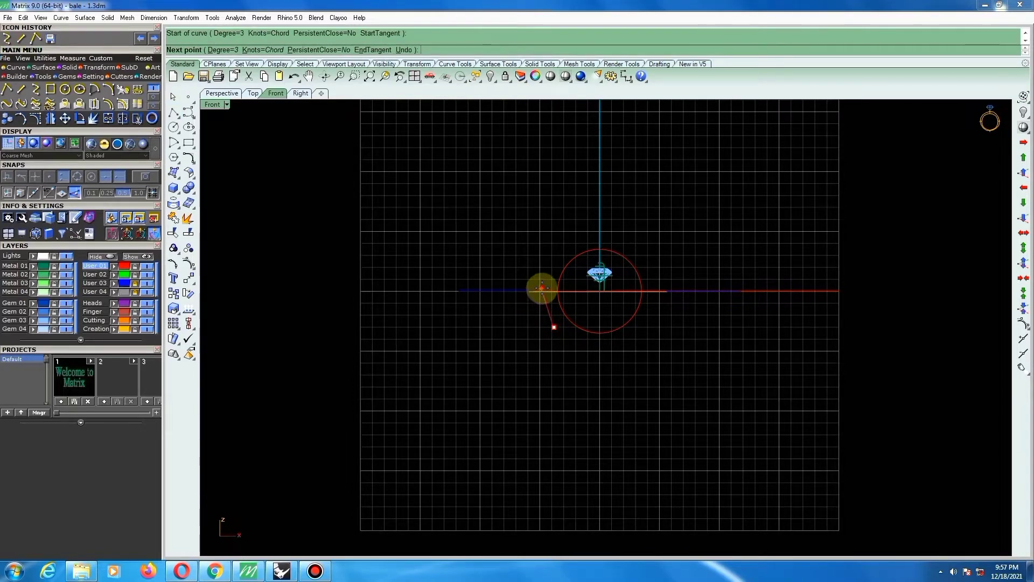
{"action": "left_click", "coordinate": [541, 287]}
{"action": "left_click", "coordinate": [581, 248]}
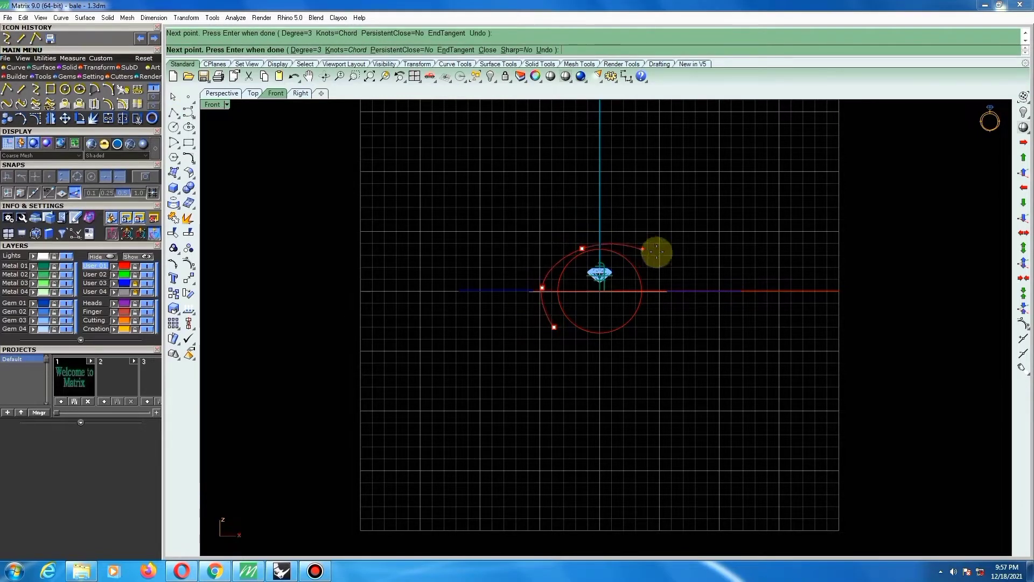
{"action": "left_click", "coordinate": [687, 263]}
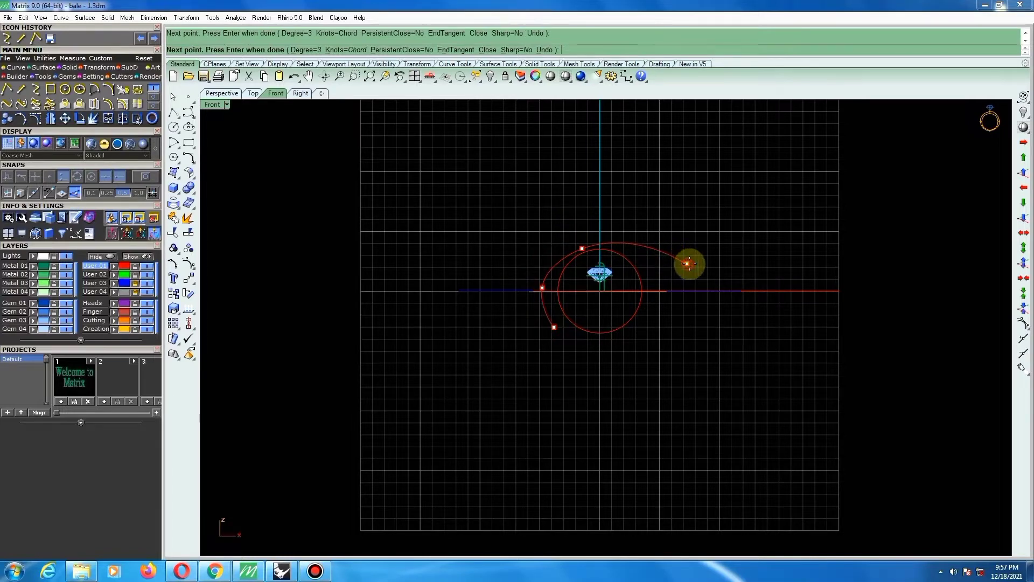
{"action": "left_click", "coordinate": [714, 269]}
{"action": "key", "text": "Return"}
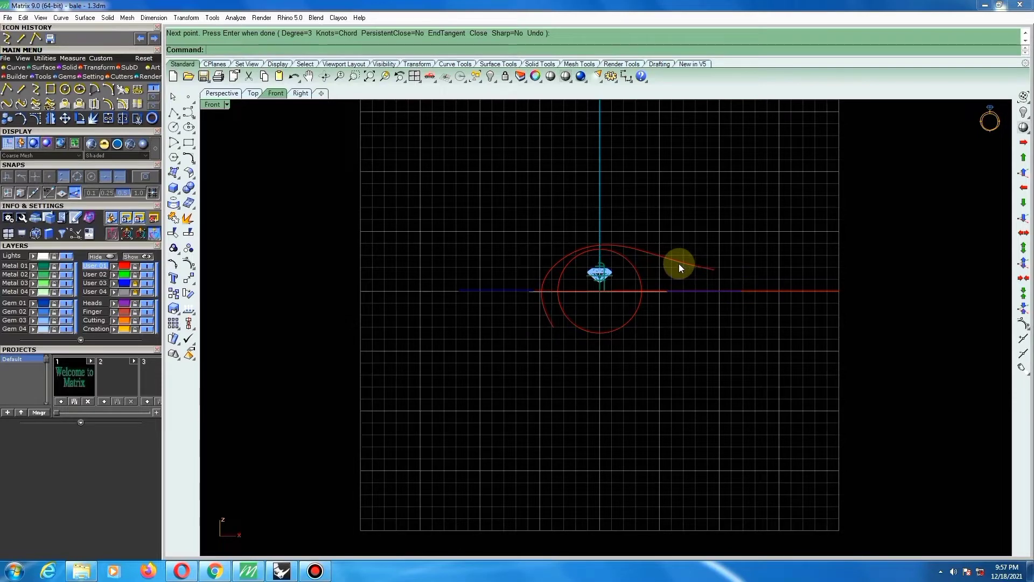
Measure the earring's overall height in the top view, from its bottom tip to its top.
{"action": "key", "text": "F6"}
{"action": "scroll", "coordinate": [614, 313], "scroll_direction": "down", "scroll_amount": 4}
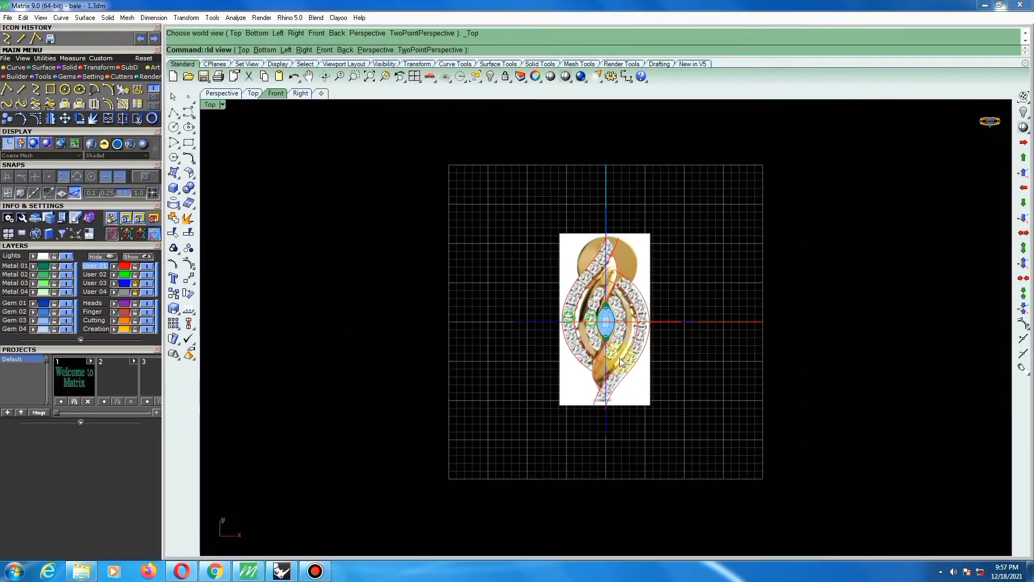
{"action": "scroll", "coordinate": [608, 404], "scroll_direction": "up", "scroll_amount": 4}
{"action": "key", "text": "ctrl+d"}
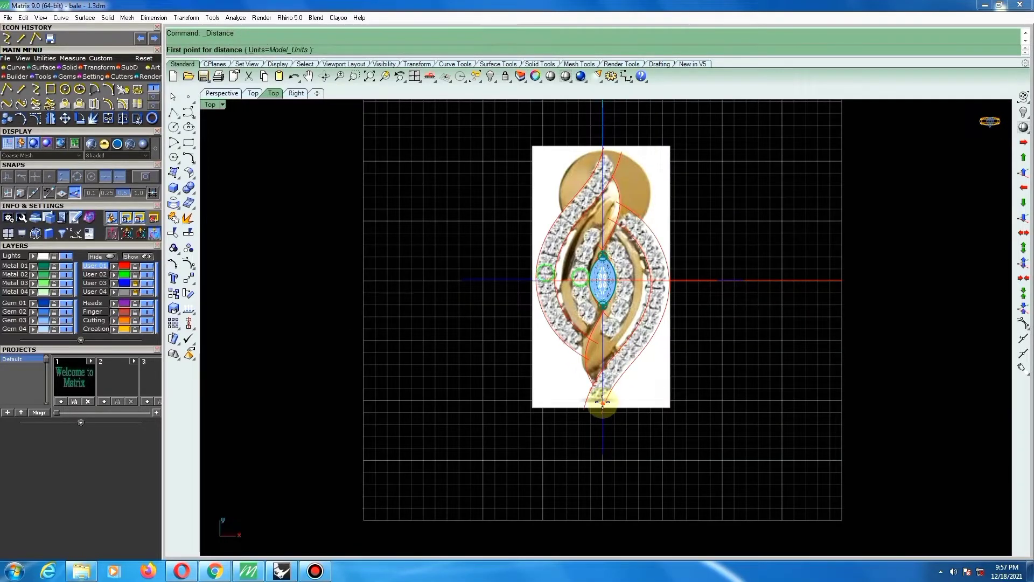
{"action": "left_click", "coordinate": [602, 401]}
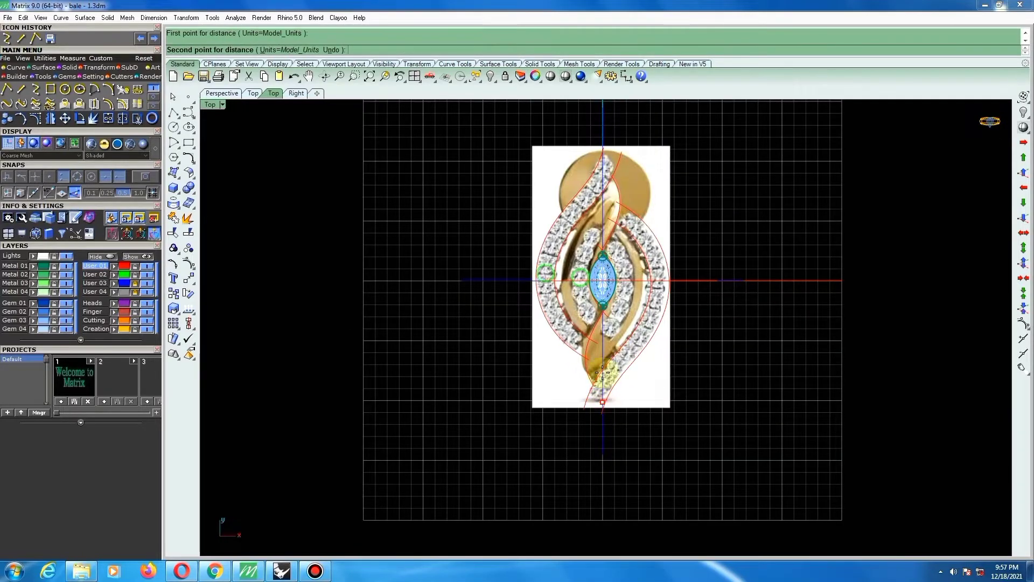
{"action": "left_click", "coordinate": [609, 153]}
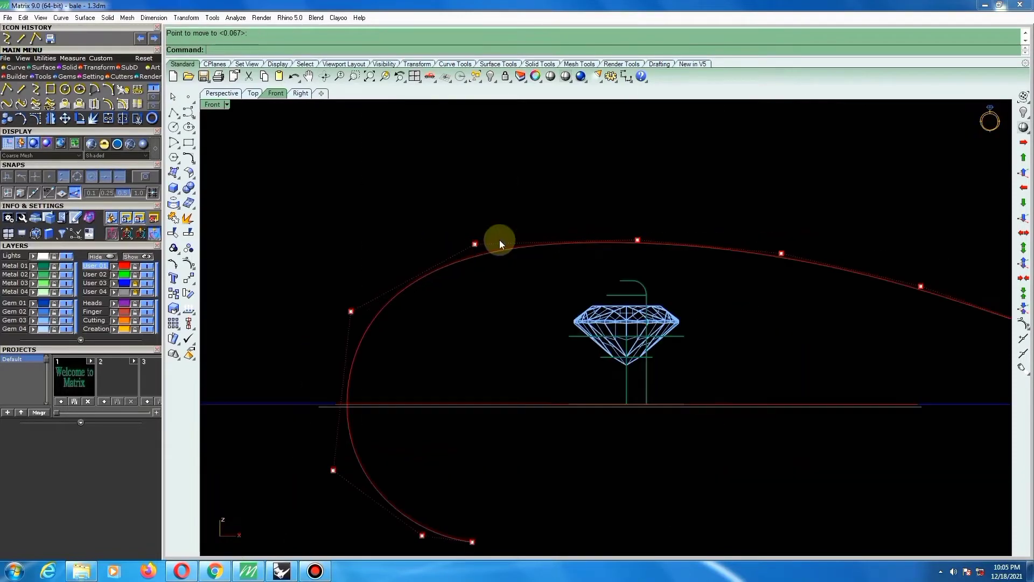
Offset the side-profile curve outward by 1.5 mm in the front view.
{"action": "scroll", "coordinate": [508, 218], "scroll_direction": "down", "scroll_amount": 4}
{"action": "left_click", "coordinate": [559, 238]}
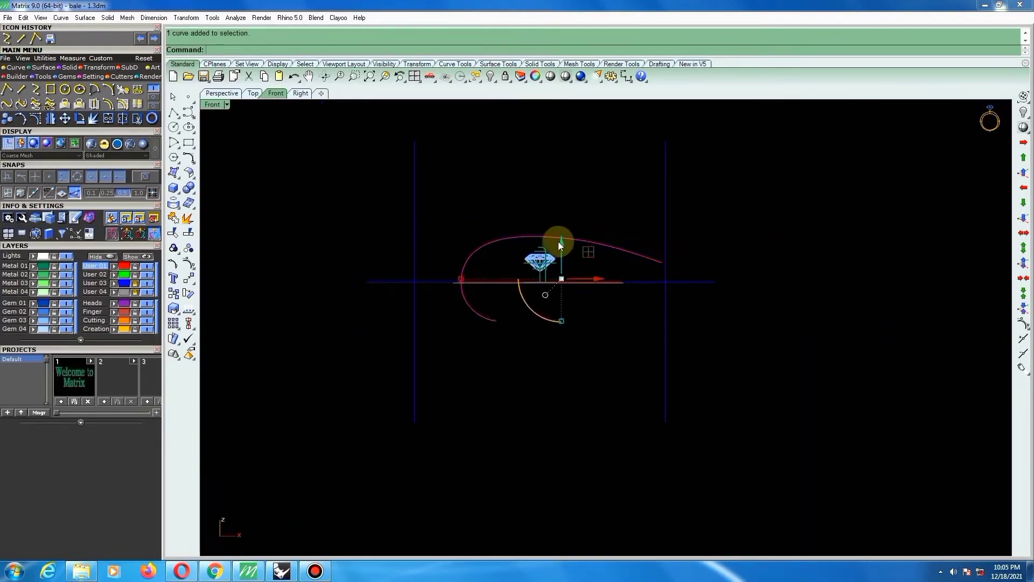
{"action": "right_click", "coordinate": [556, 233]}
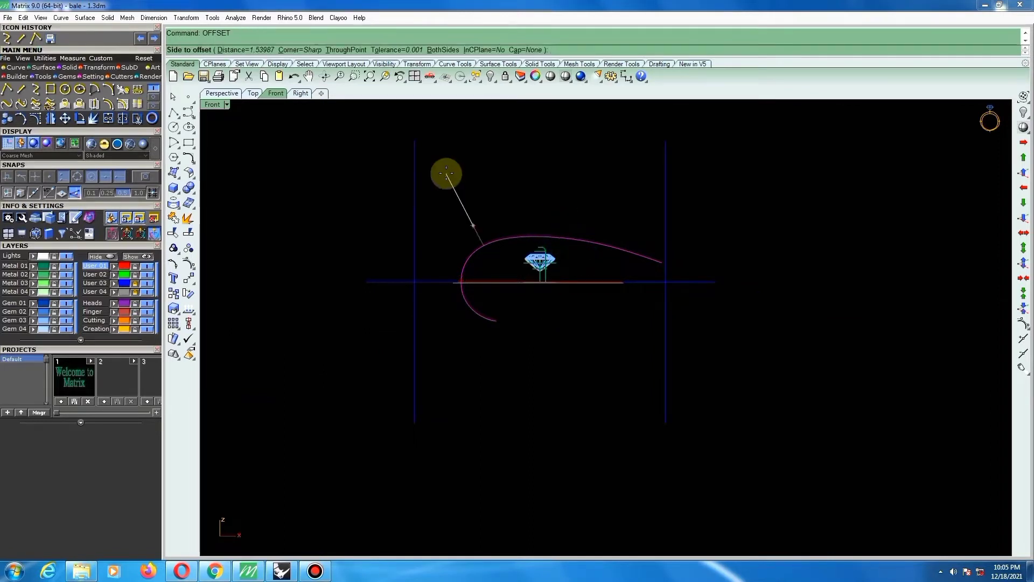
{"action": "type", "text": "1.5"}
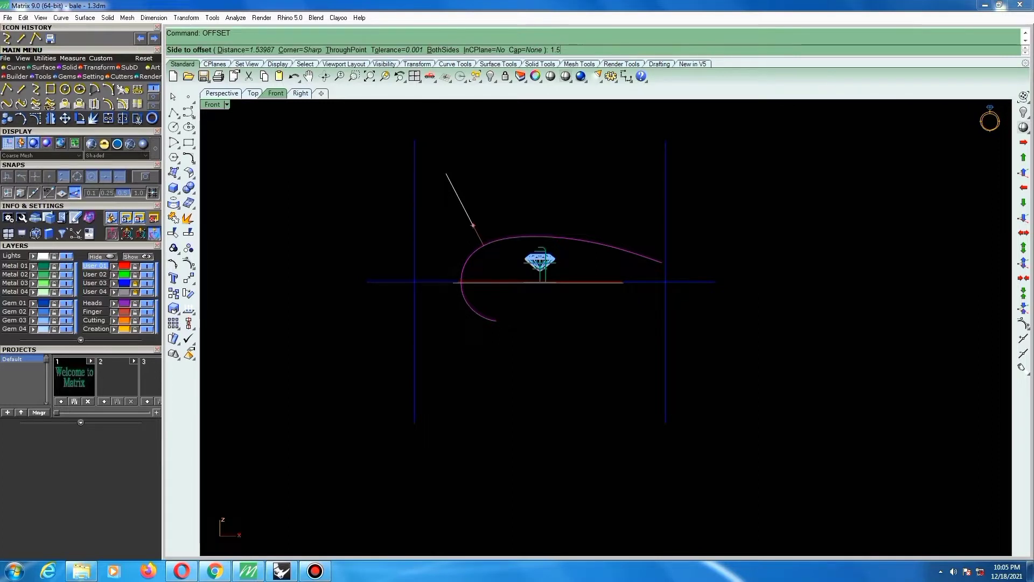
{"action": "key", "text": "Return"}
{"action": "left_click", "coordinate": [460, 167]}
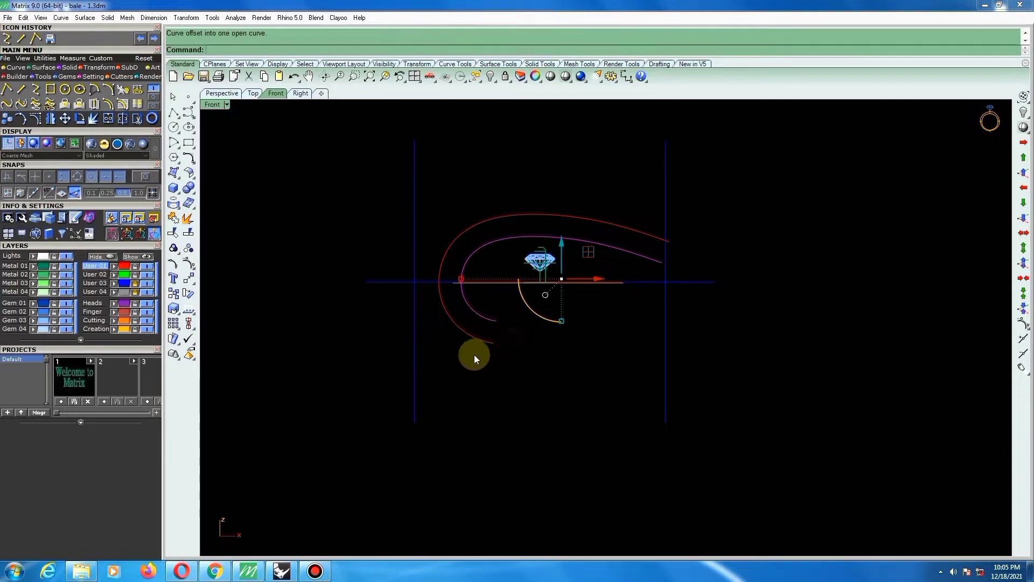
Check the control points of the offset outer curve and rebuild it with fewer points.
{"action": "left_click", "coordinate": [495, 343]}
{"action": "key", "text": "F10"}
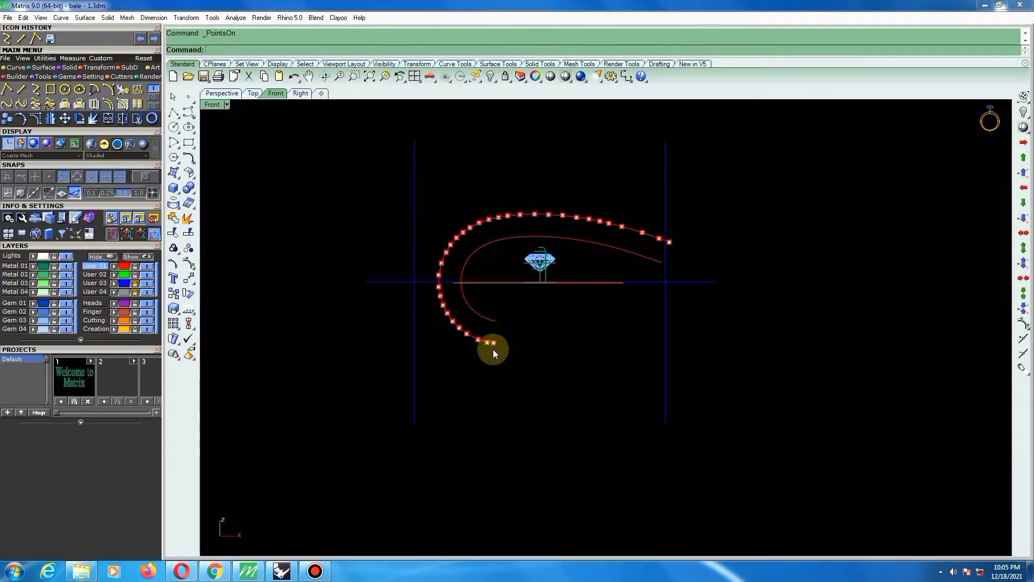
{"action": "key", "text": "Escape"}
{"action": "left_click", "coordinate": [516, 217]}
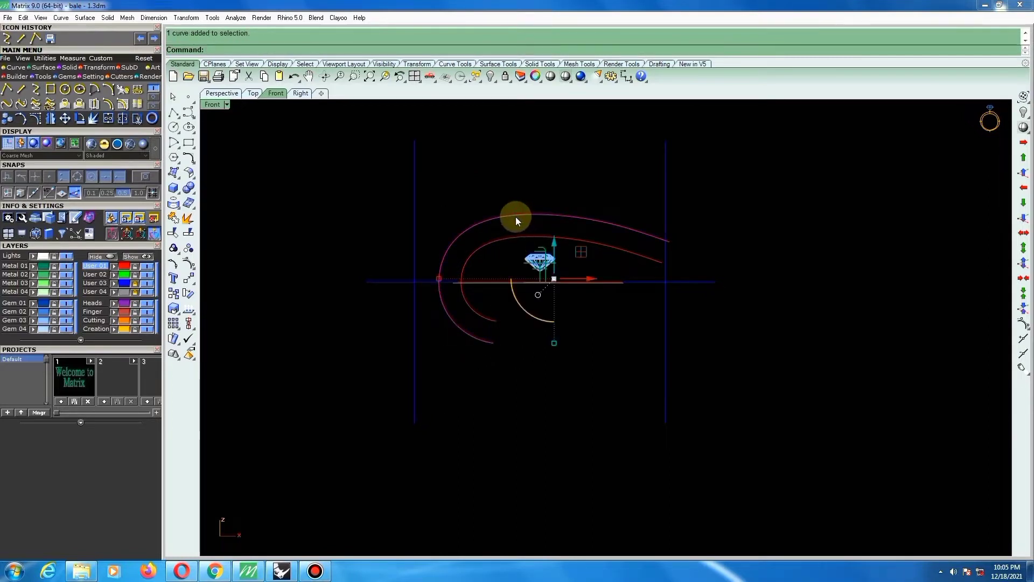
{"action": "type", "text": "rb"}
{"action": "key", "text": "Return"}
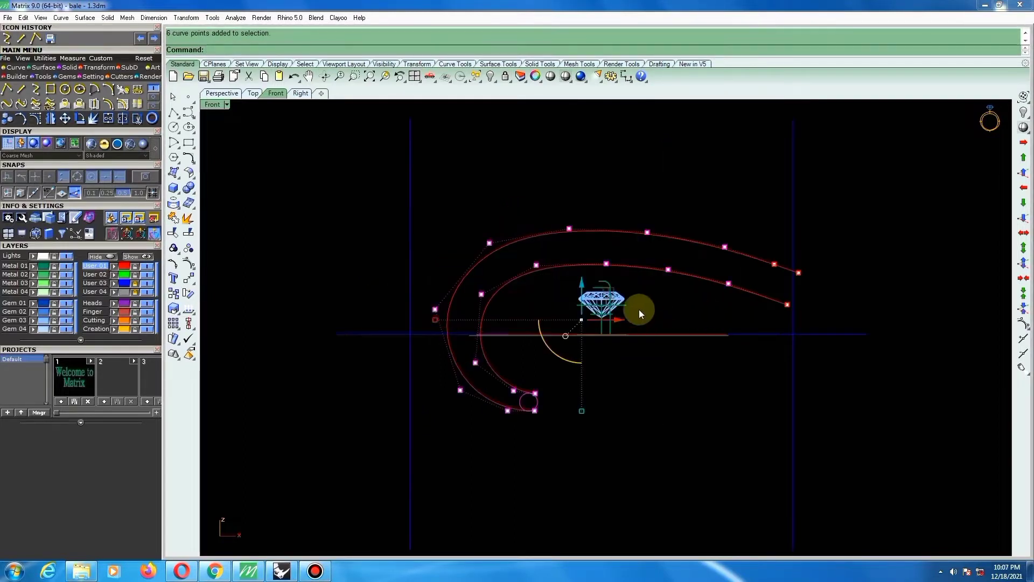
Try to move the selected control points of both profile curves outward by 0.8 mm.
{"action": "type", "text": "move"}
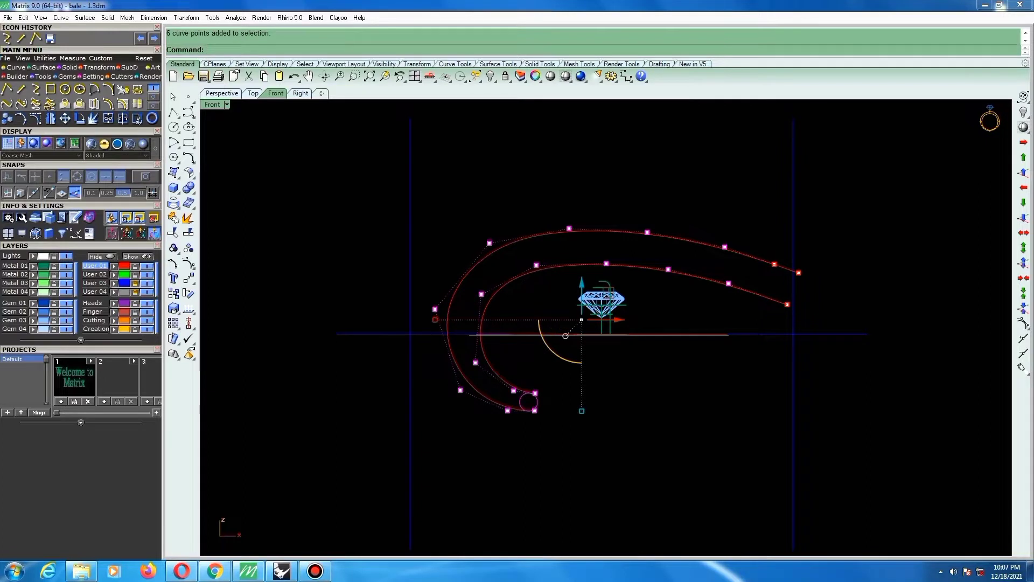
{"action": "key", "text": "Return"}
{"action": "scroll", "coordinate": [558, 312], "scroll_direction": "up", "scroll_amount": 1}
{"action": "left_click", "coordinate": [558, 311]}
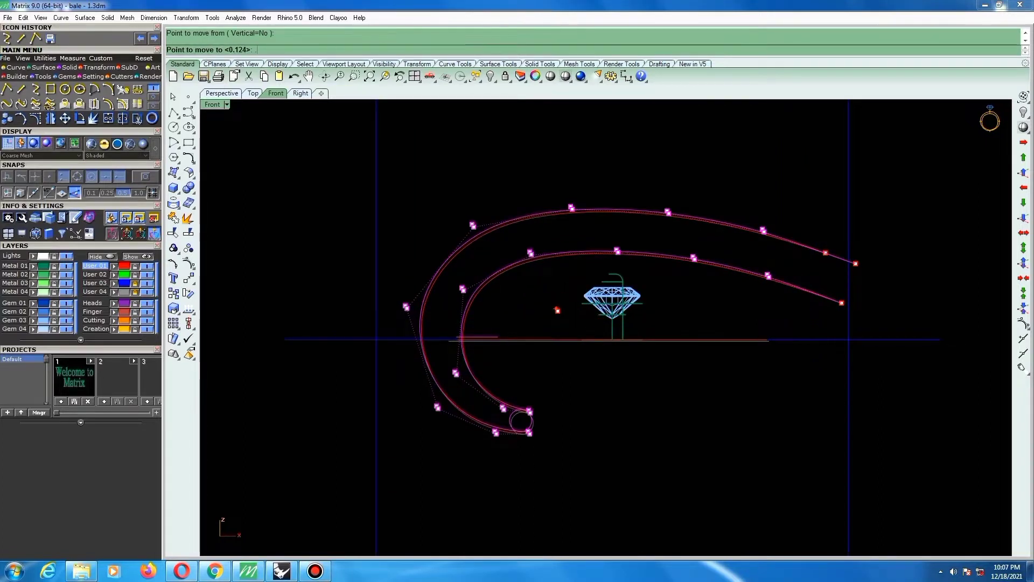
{"action": "type", "text": ".8"}
{"action": "key", "text": "Return"}
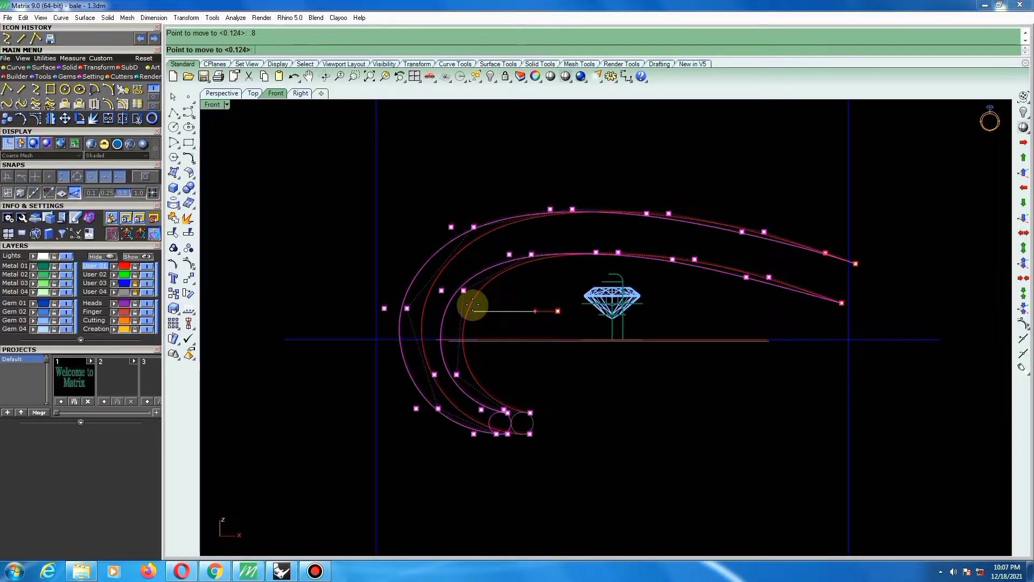
{"action": "key", "text": "Escape"}
Try to scale the selected control points of both profile curves in one direction.
{"action": "type", "text": "s1"}
{"action": "key", "text": "Return"}
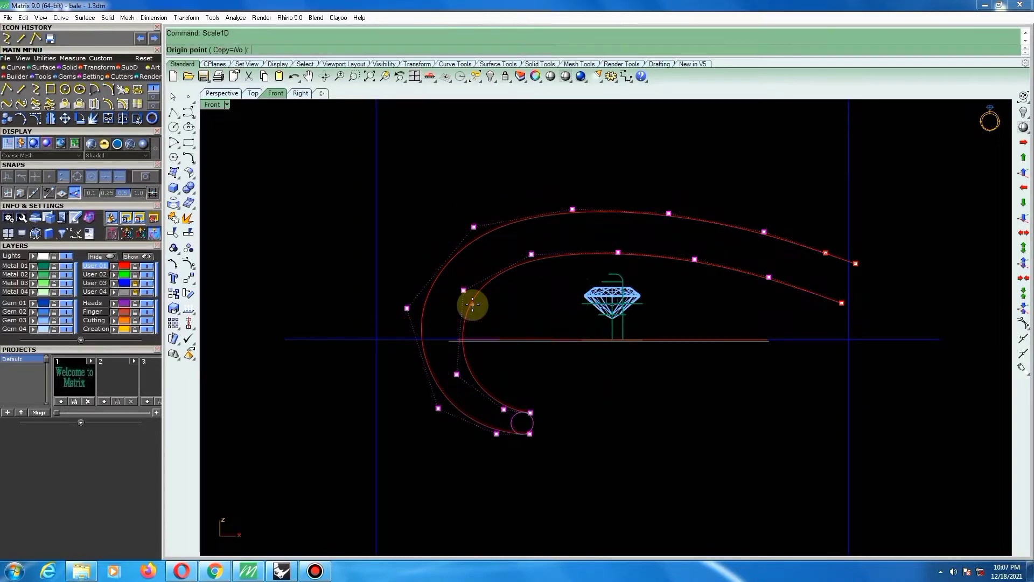
{"action": "left_click", "coordinate": [450, 303]}
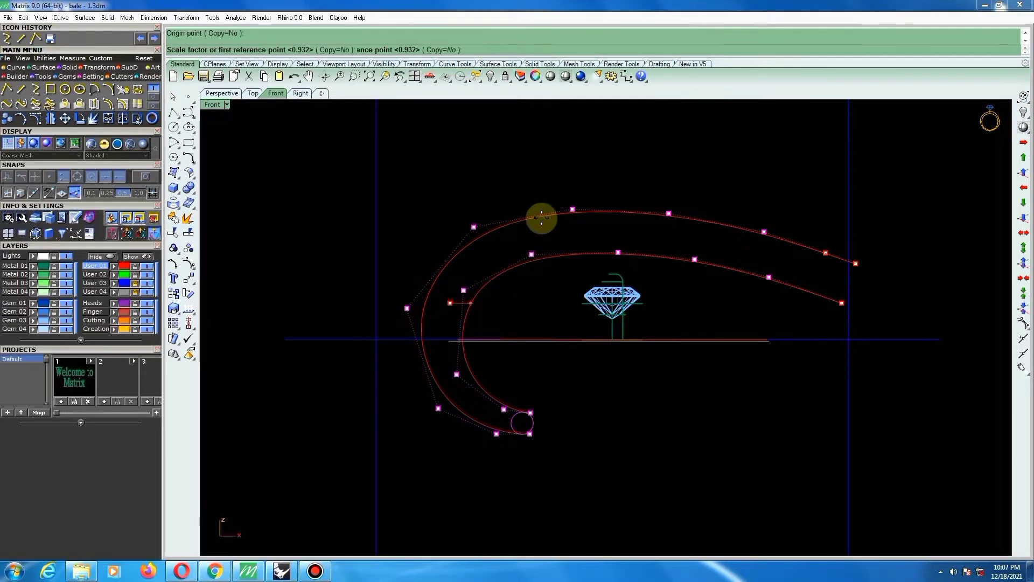
{"action": "left_click", "coordinate": [547, 187]}
{"action": "key", "text": "Escape"}
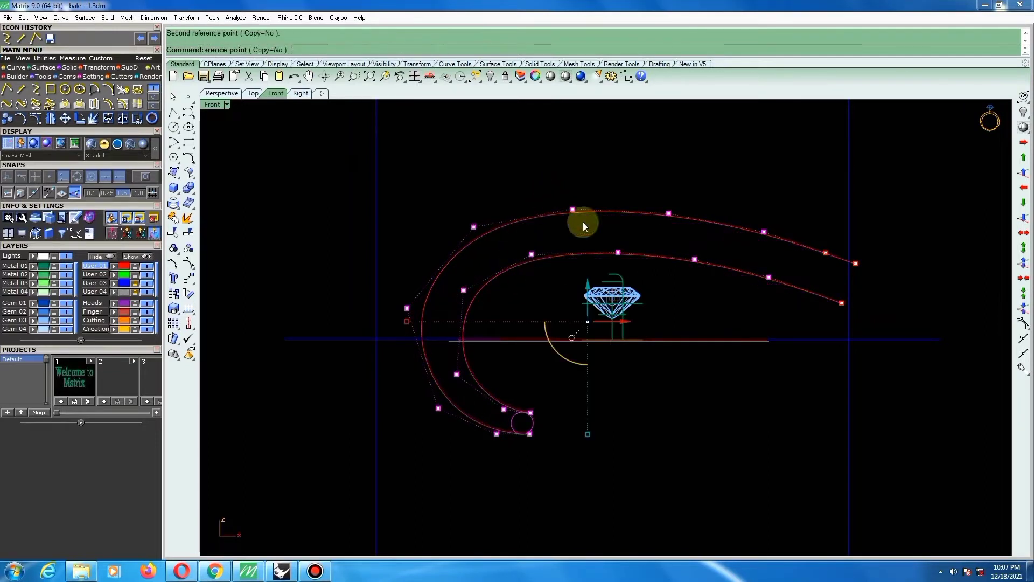
Try to move the selected control points of both profile curves by 1 mm, starting from the gem's edge.
{"action": "type", "text": "m"}
{"action": "key", "text": "Return"}
{"action": "left_click", "coordinate": [641, 296]}
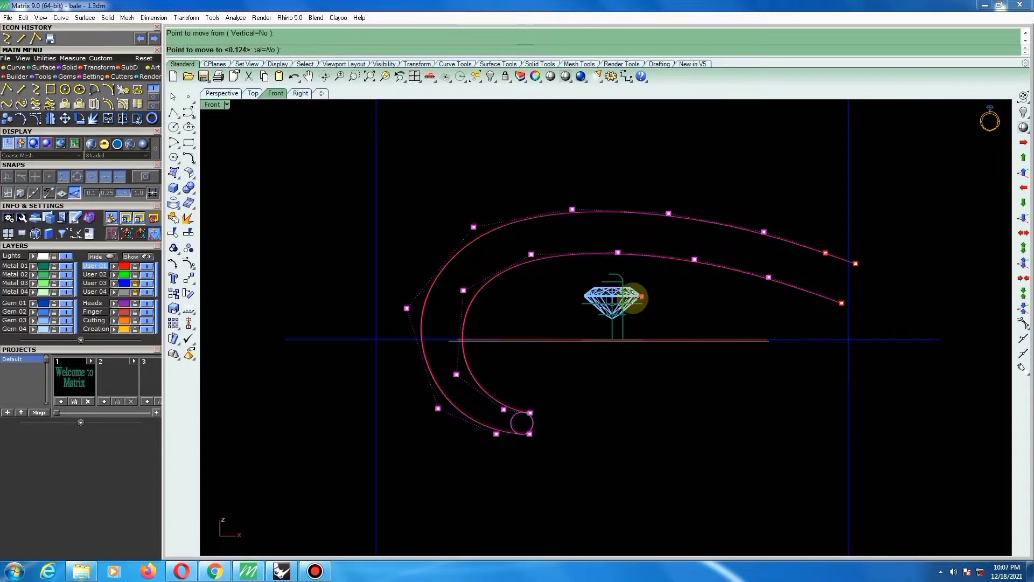
{"action": "left_click", "coordinate": [637, 300]}
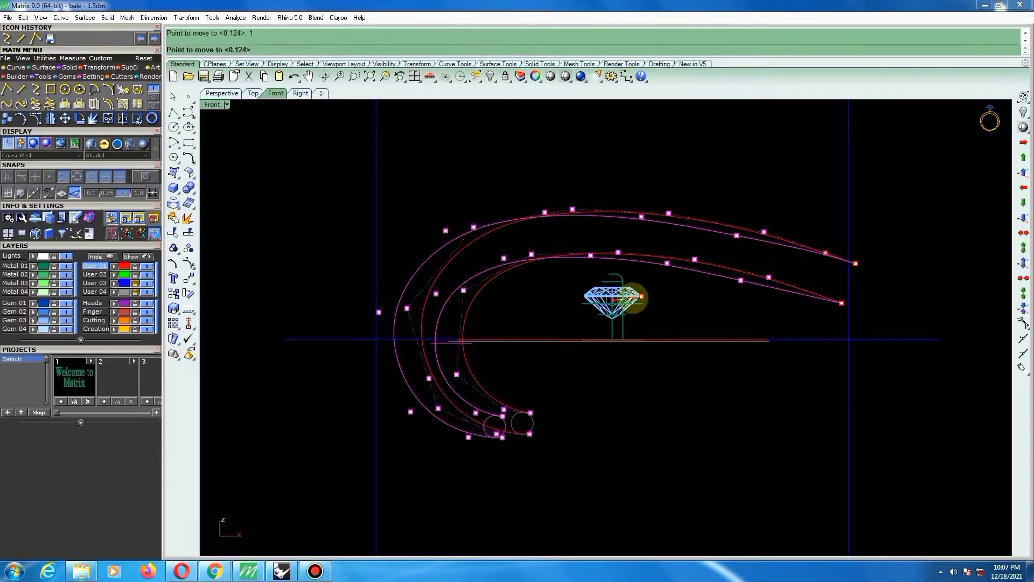
{"action": "key", "text": "Return"}
{"action": "key", "text": "Escape"}
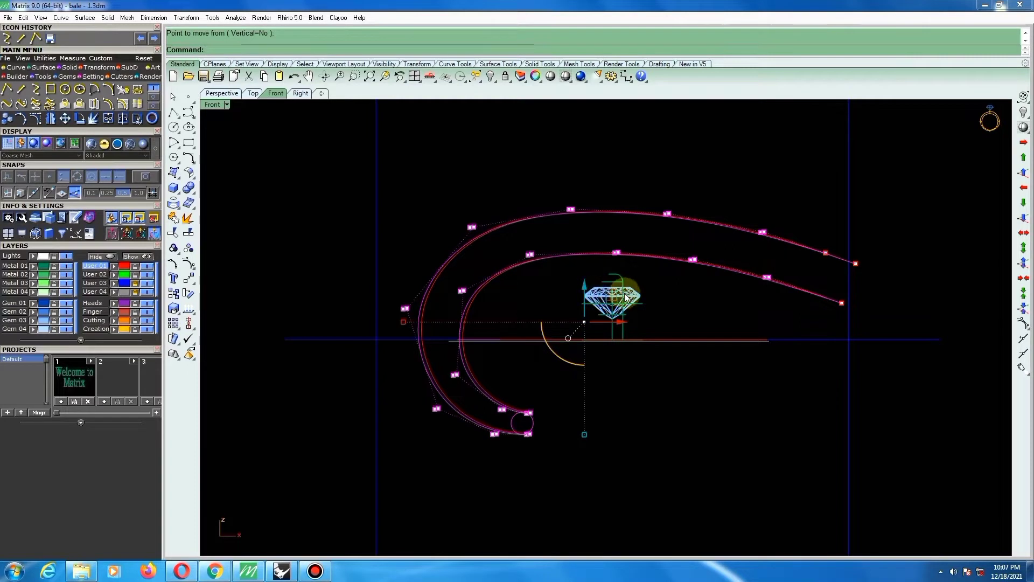
Undo the last control point drags on the two profile curves.
{"action": "key", "text": "ctrl+z"}
{"action": "left_click", "coordinate": [557, 280]}
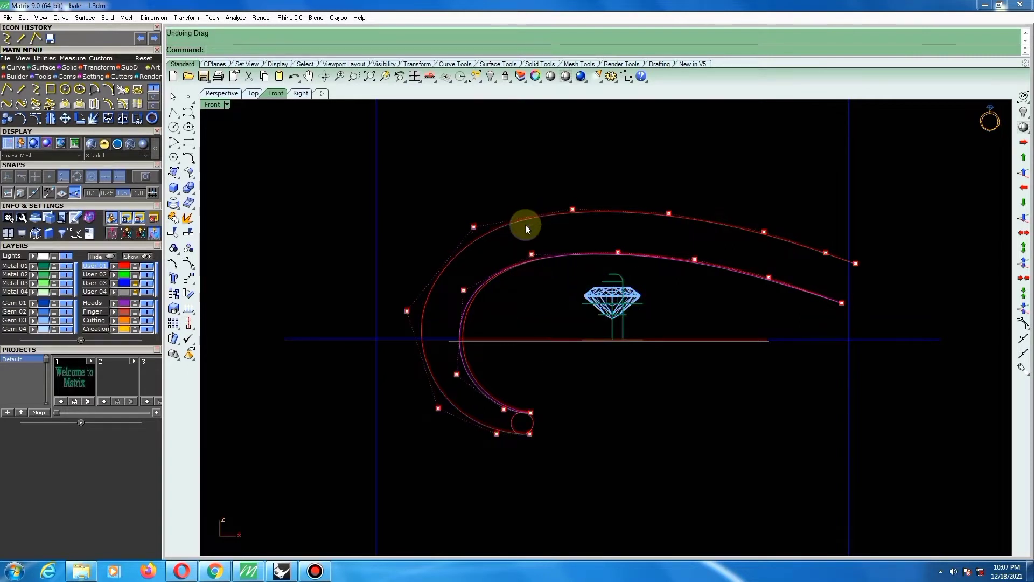
{"action": "scroll", "coordinate": [457, 358], "scroll_direction": "up", "scroll_amount": 5}
{"action": "key", "text": "ctrl+z"}
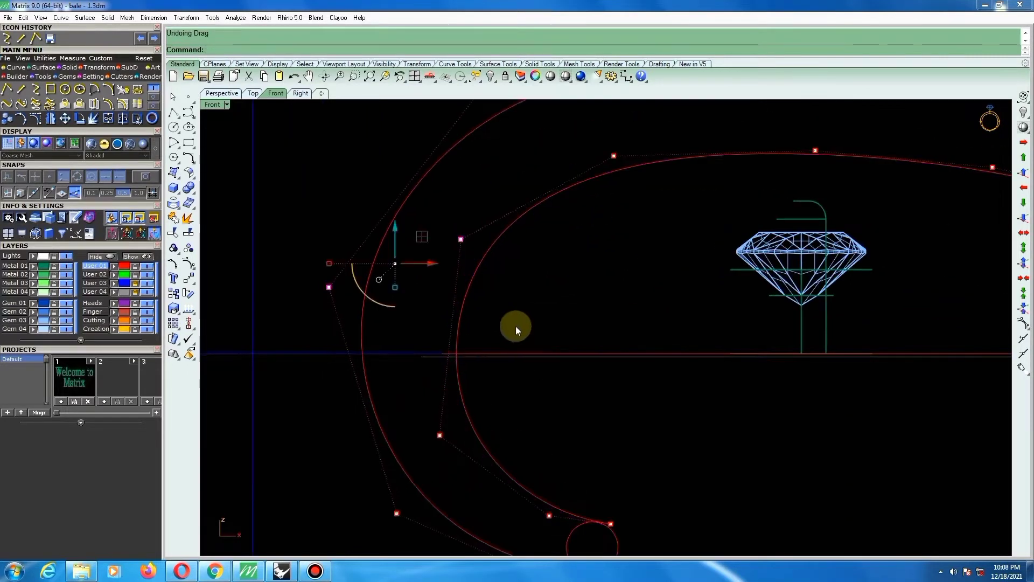
Move the small circle and all control points of both profile curves except the open-end points outward by 1 mm, away from that end.
{"action": "scroll", "coordinate": [518, 309], "scroll_direction": "down", "scroll_amount": 2}
{"action": "left_click_drag", "start_coordinate": [415, 496], "coordinate": [625, 380]}
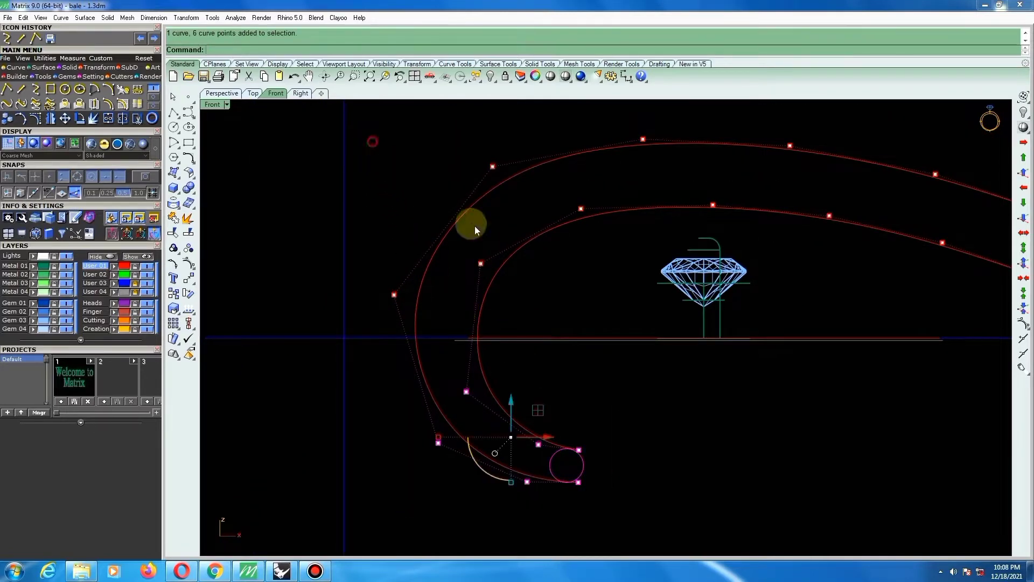
{"action": "left_click_drag", "start_coordinate": [475, 229], "coordinate": [612, 304], "text": "shift"}
{"action": "scroll", "coordinate": [544, 235], "scroll_direction": "down", "scroll_amount": 2}
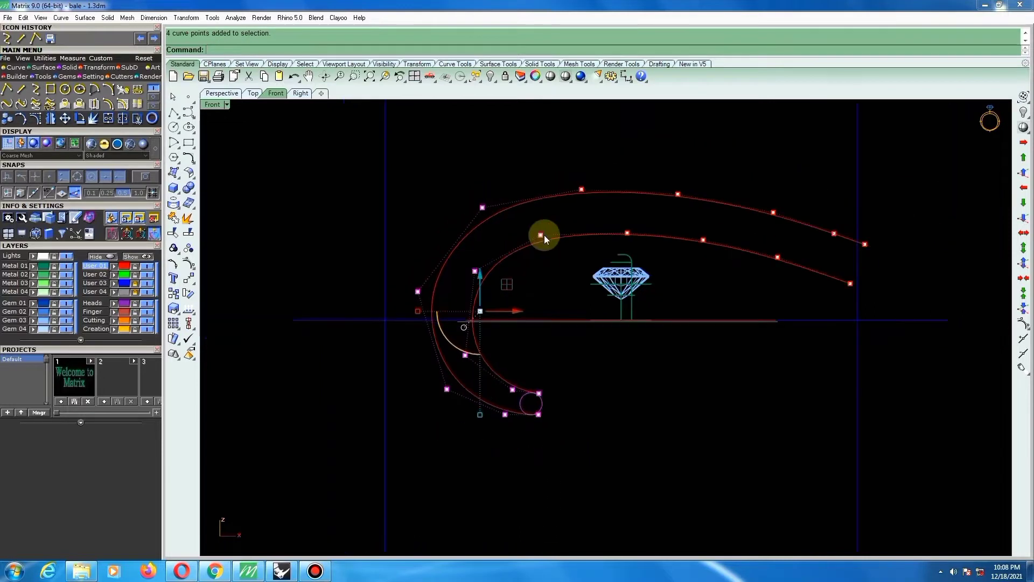
{"action": "scroll", "coordinate": [544, 235], "scroll_direction": "down", "scroll_amount": 2}
{"action": "left_click_drag", "start_coordinate": [643, 271], "coordinate": [711, 290]}
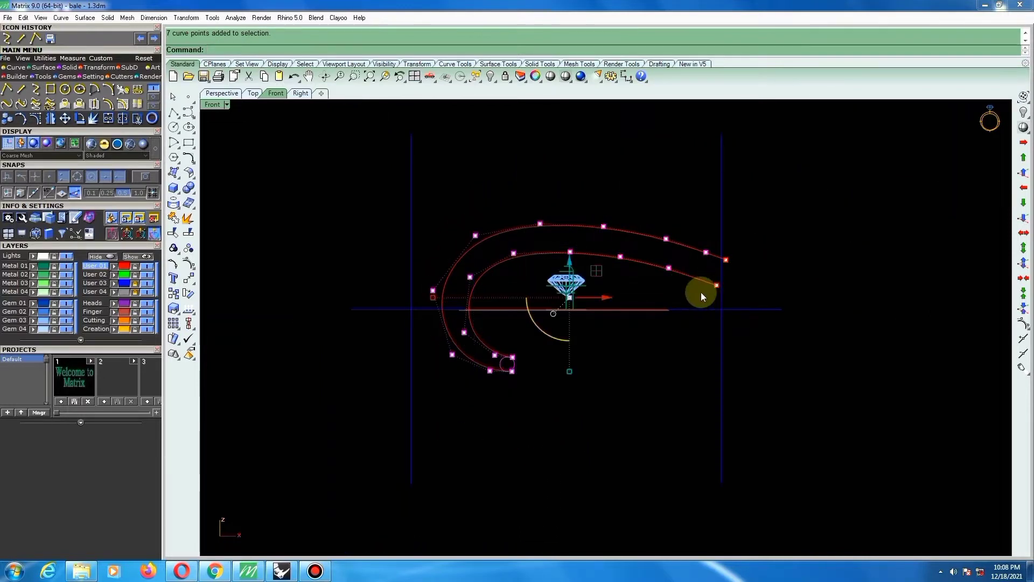
{"action": "type", "text": "move"}
{"action": "key", "text": "Return"}
{"action": "left_click", "coordinate": [625, 284]}
{"action": "scroll", "coordinate": [625, 285], "scroll_direction": "up", "scroll_amount": 2}
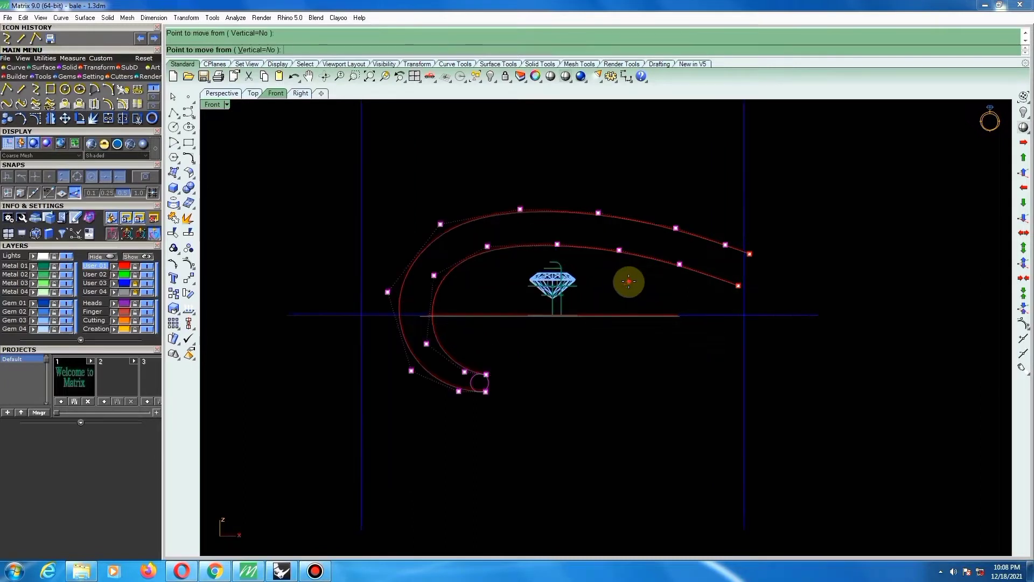
{"action": "type", "text": "1"}
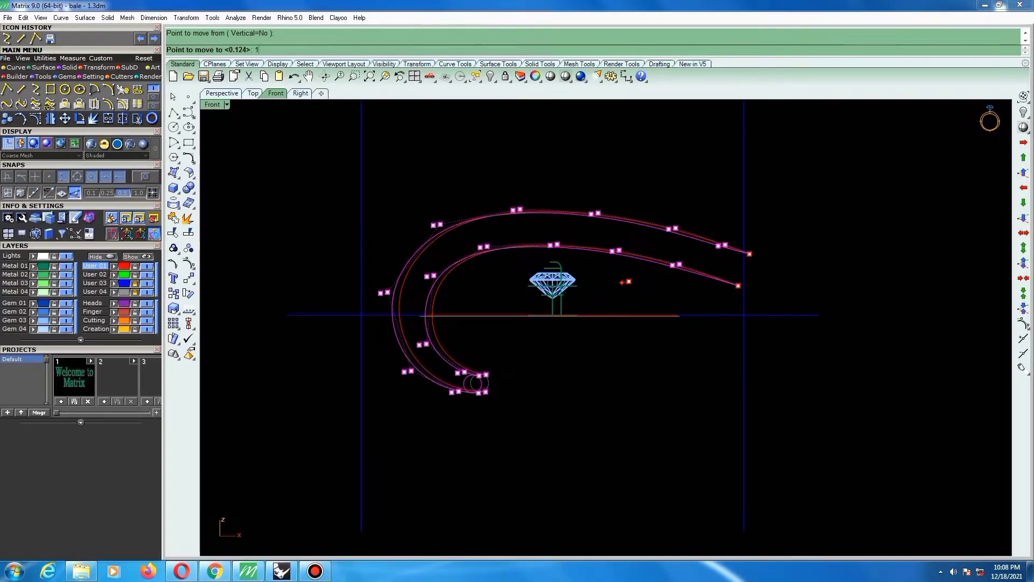
{"action": "left_click", "coordinate": [623, 281]}
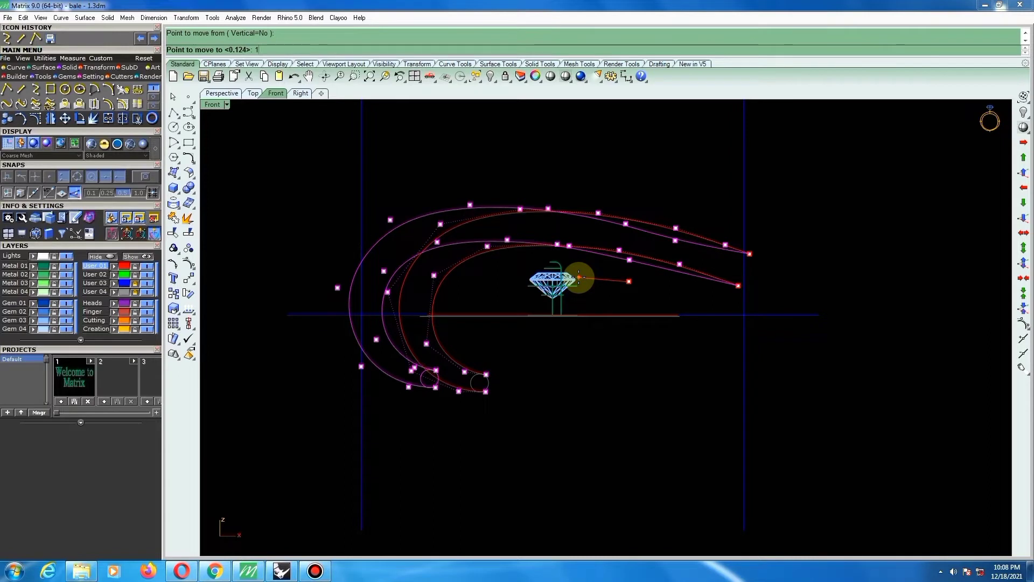
{"action": "key", "text": "Return"}
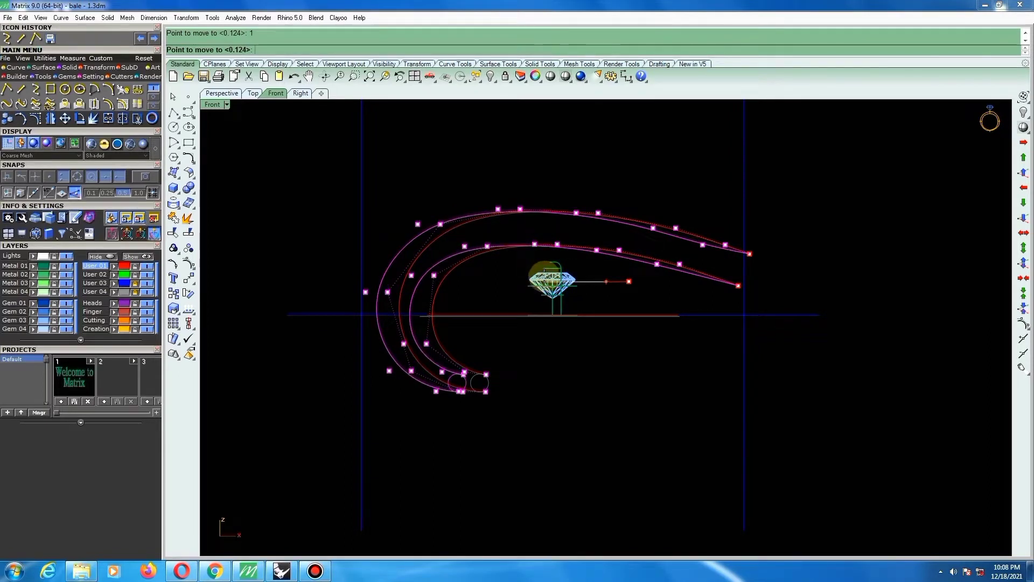
{"action": "left_click", "coordinate": [545, 275]}
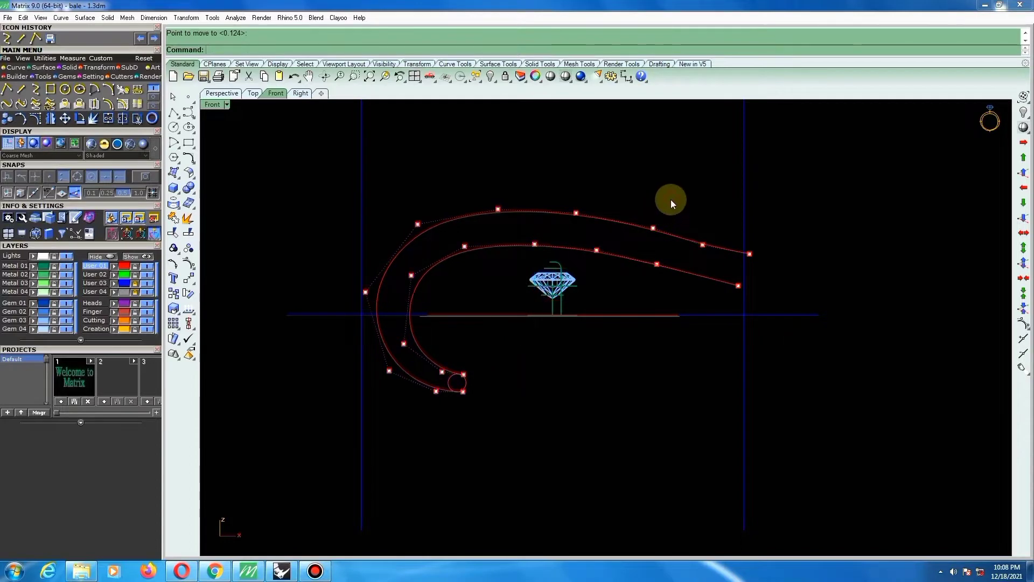
Delete the outer profile curve's control point next to its open end.
{"action": "scroll", "coordinate": [691, 238], "scroll_direction": "up", "scroll_amount": 10}
{"action": "left_click_drag", "start_coordinate": [692, 277], "coordinate": [758, 227]}
{"action": "scroll", "coordinate": [758, 230], "scroll_direction": "down", "scroll_amount": 6}
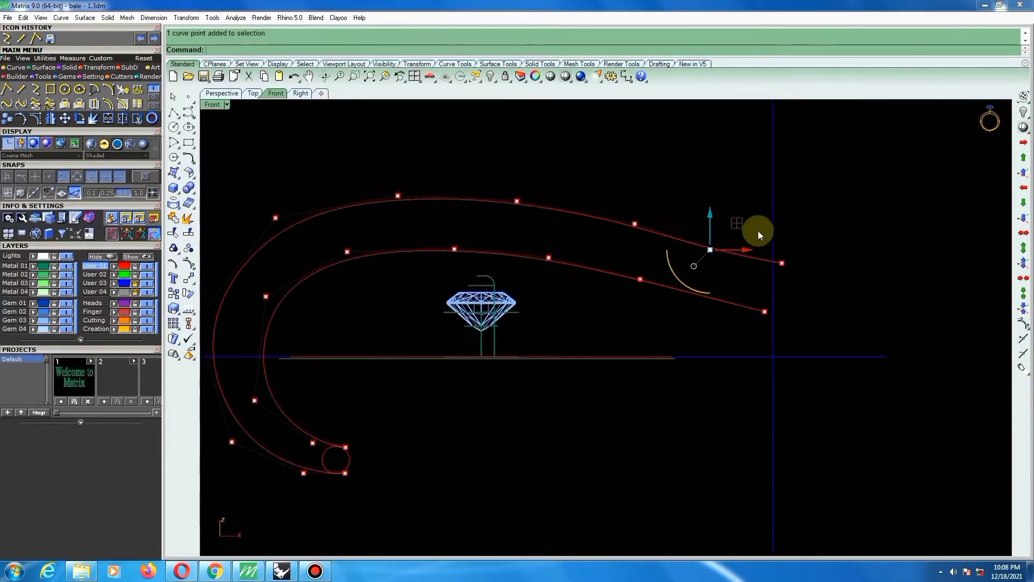
{"action": "key", "text": "Delete"}
{"action": "scroll", "coordinate": [676, 261], "scroll_direction": "down", "scroll_amount": 3}
{"action": "scroll", "coordinate": [653, 270], "scroll_direction": "up", "scroll_amount": 5}
{"action": "scroll", "coordinate": [654, 270], "scroll_direction": "down", "scroll_amount": 3}
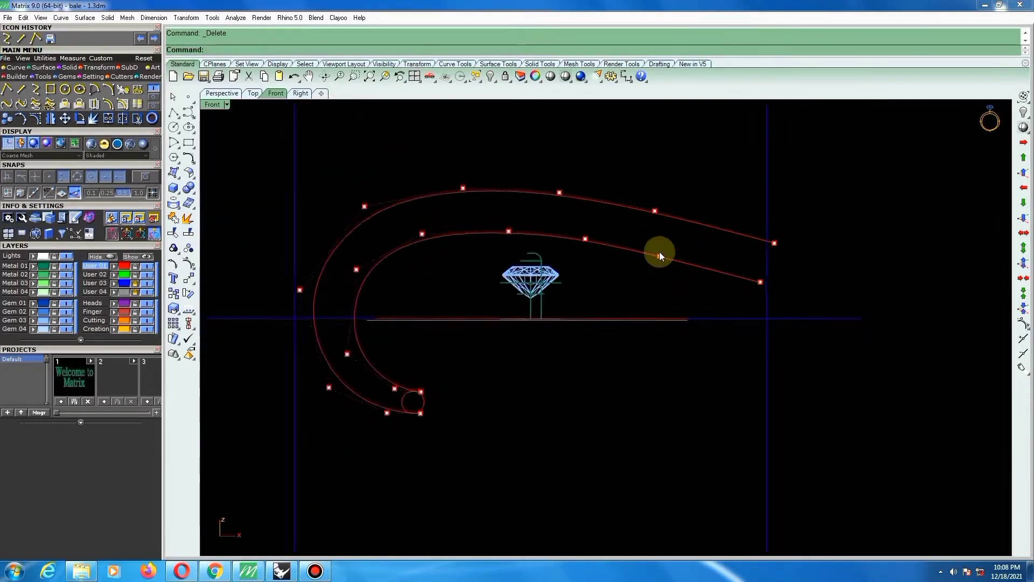
Shift the open-end control points of the outer and inner profile curves sideways onto the vertical guide line.
{"action": "scroll", "coordinate": [662, 251], "scroll_direction": "down", "scroll_amount": 5}
{"action": "scroll", "coordinate": [669, 250], "scroll_direction": "up", "scroll_amount": 4}
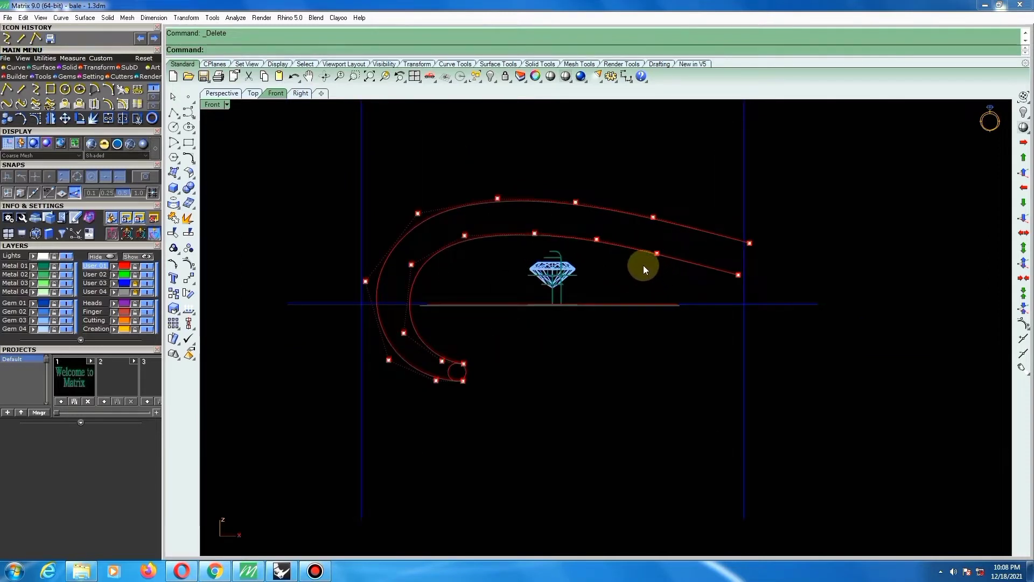
{"action": "left_click_drag", "start_coordinate": [643, 196], "coordinate": [671, 274]}
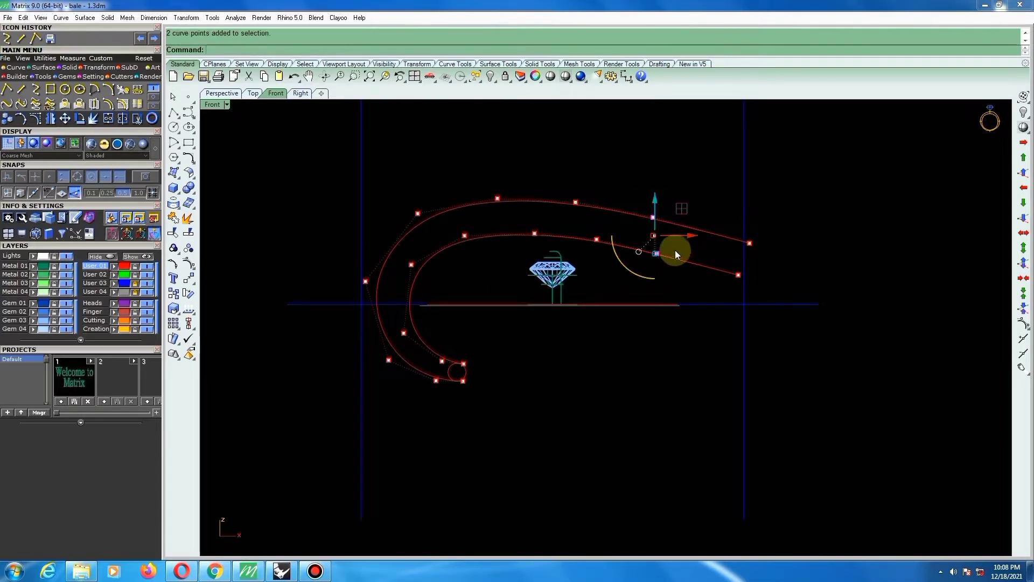
{"action": "left_click_drag", "start_coordinate": [685, 237], "coordinate": [764, 282]}
{"action": "scroll", "coordinate": [757, 250], "scroll_direction": "up", "scroll_amount": 2}
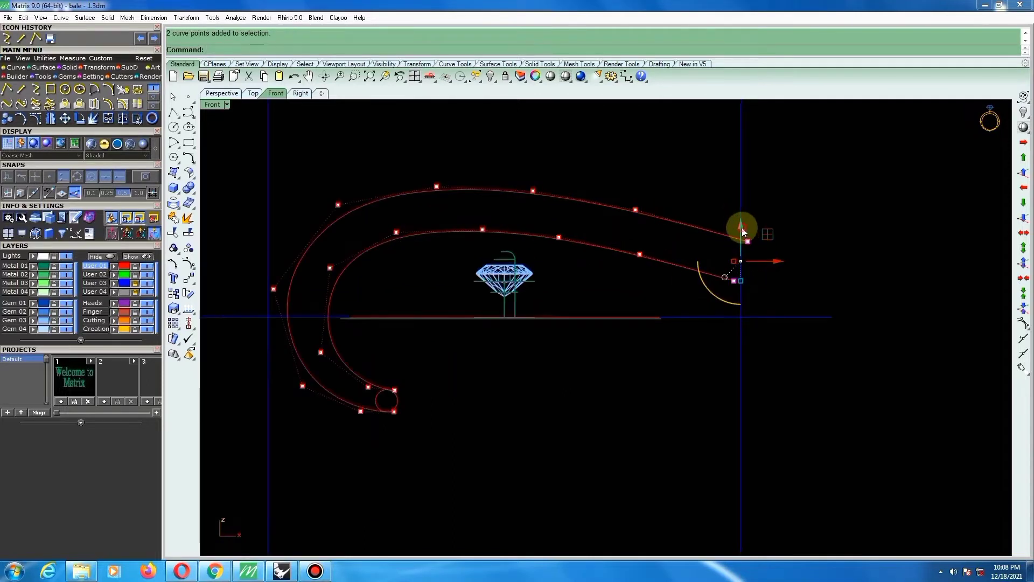
{"action": "left_click", "coordinate": [741, 228]}
{"action": "left_click", "coordinate": [781, 212]}
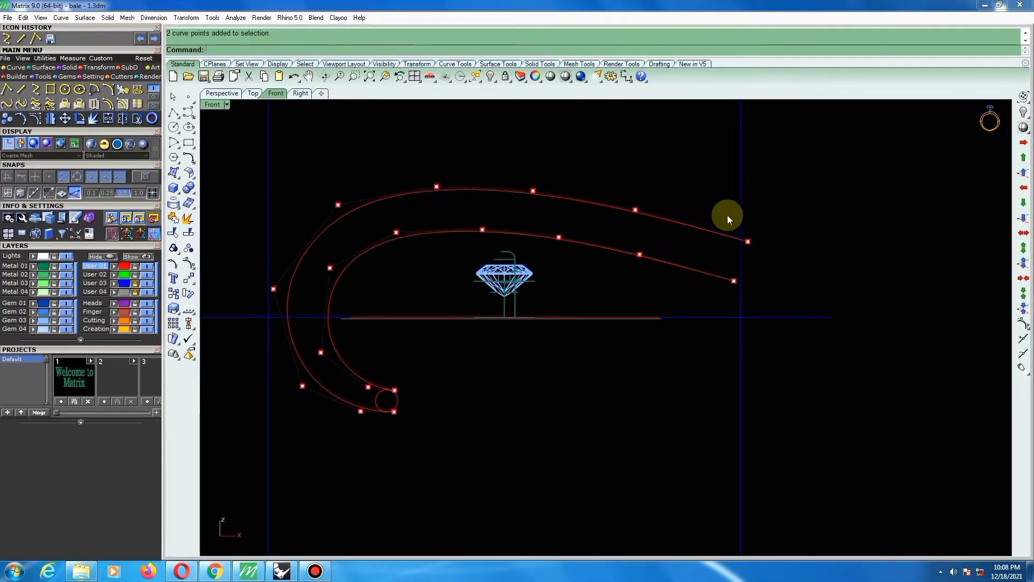
{"action": "left_click_drag", "start_coordinate": [704, 201], "coordinate": [768, 242]}
{"action": "scroll", "coordinate": [771, 242], "scroll_direction": "up", "scroll_amount": 2}
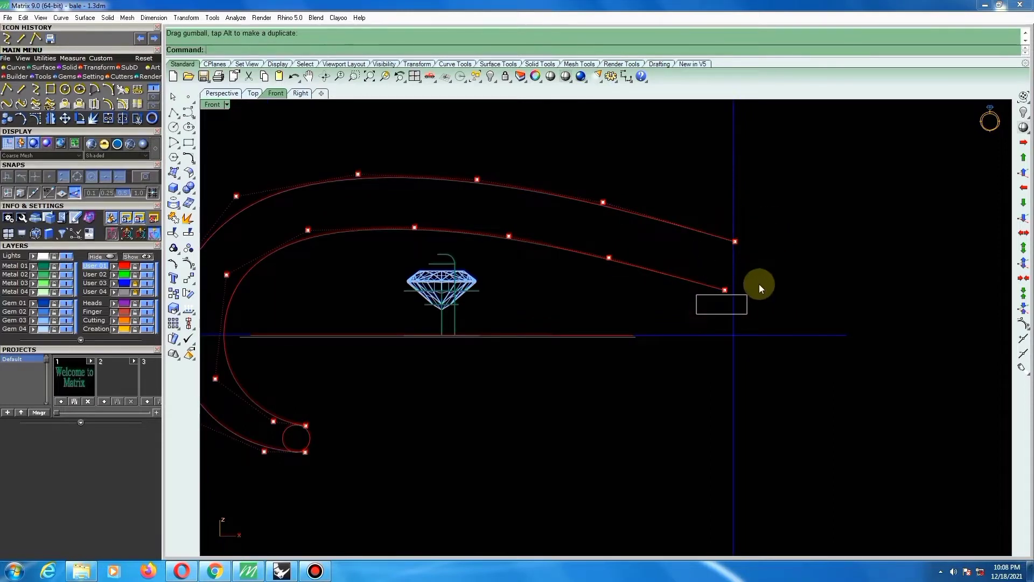
{"action": "left_click_drag", "start_coordinate": [759, 284], "coordinate": [765, 291]}
{"action": "scroll", "coordinate": [667, 236], "scroll_direction": "down", "scroll_amount": 2}
{"action": "scroll", "coordinate": [761, 208], "scroll_direction": "down", "scroll_amount": 2}
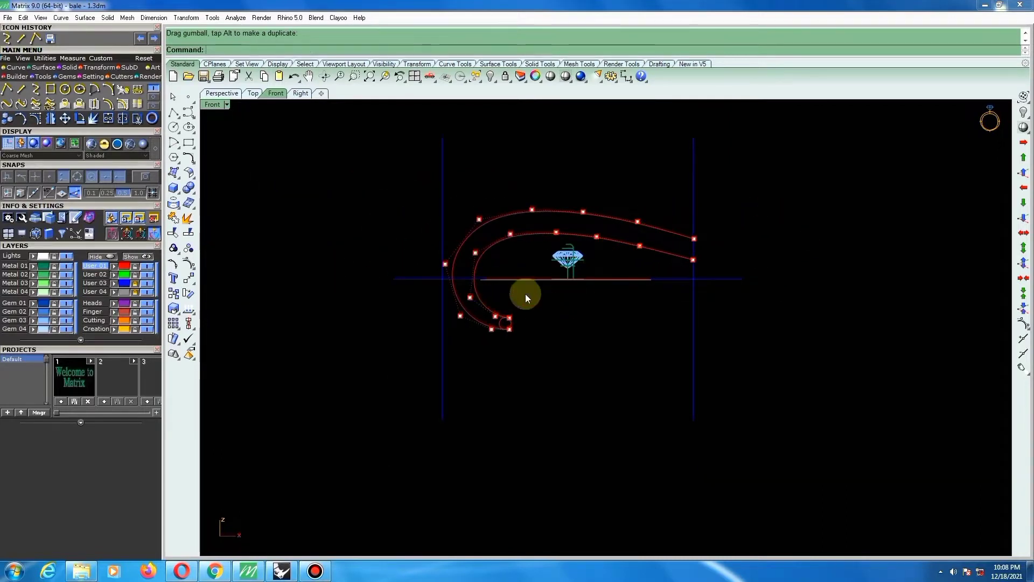
Measure the overall width from the outer profile curve's rounded side to the far guide line.
{"action": "key", "text": "ctrl+d"}
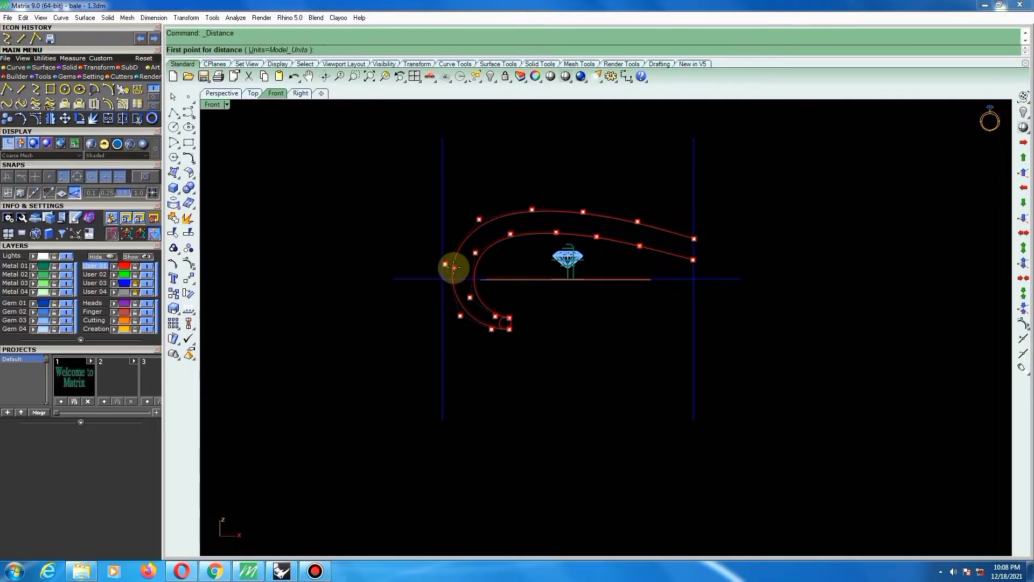
{"action": "left_click", "coordinate": [454, 267]}
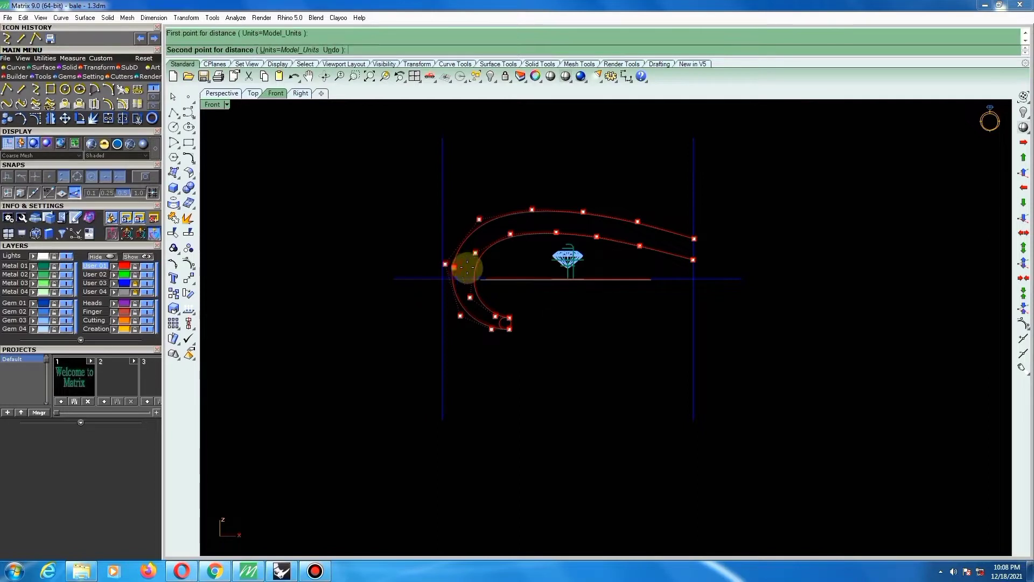
{"action": "left_click", "coordinate": [692, 268]}
{"action": "left_click", "coordinate": [692, 268]}
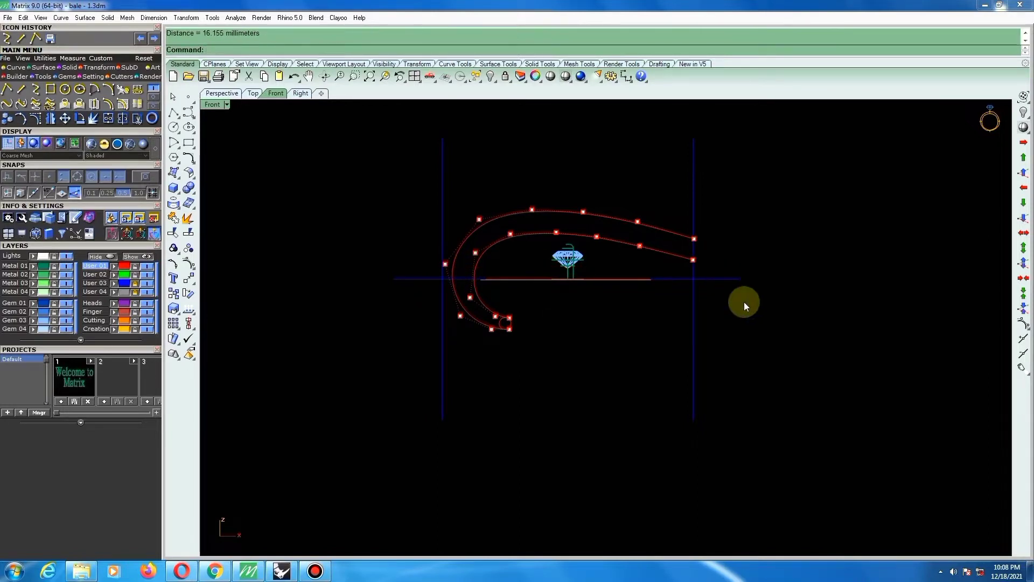
Nudge a control point on the outer profile curve's upper bend and turn off the control points of both curves.
{"action": "scroll", "coordinate": [604, 215], "scroll_direction": "up", "scroll_amount": 5}
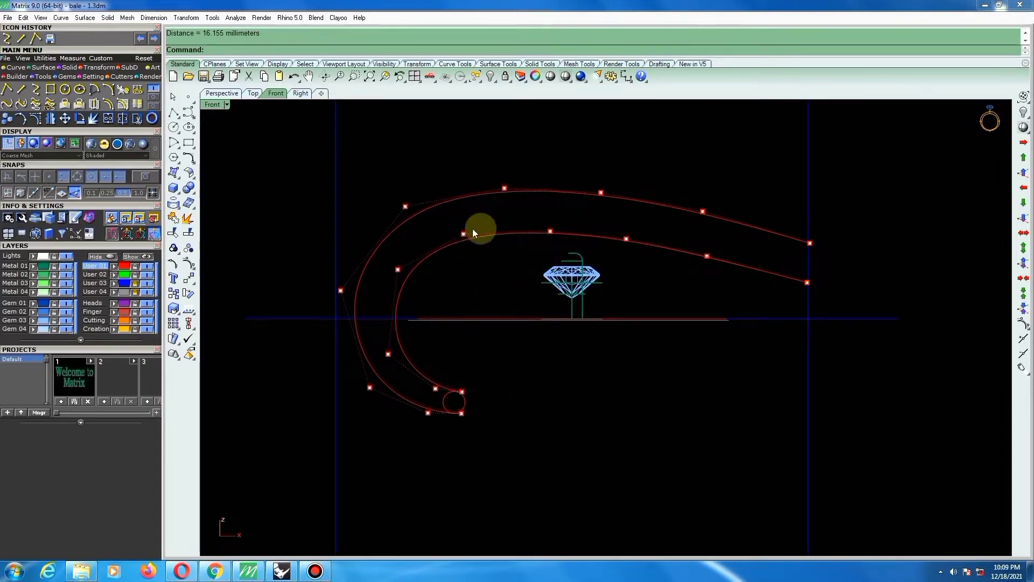
{"action": "scroll", "coordinate": [405, 192], "scroll_direction": "up", "scroll_amount": 2}
{"action": "left_click_drag", "start_coordinate": [441, 227], "coordinate": [439, 209]}
{"action": "scroll", "coordinate": [488, 229], "scroll_direction": "down", "scroll_amount": 4}
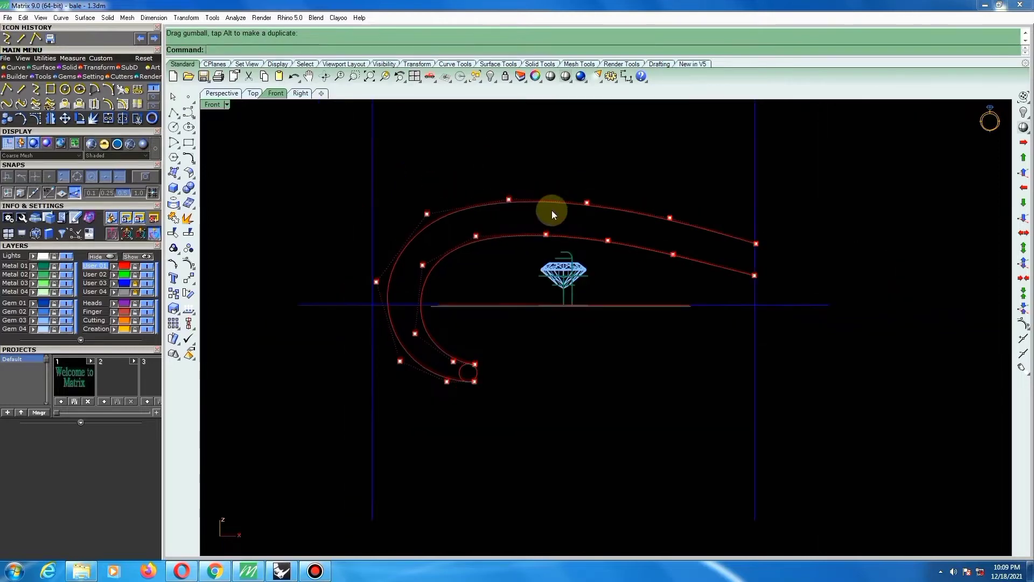
{"action": "key", "text": "Escape"}
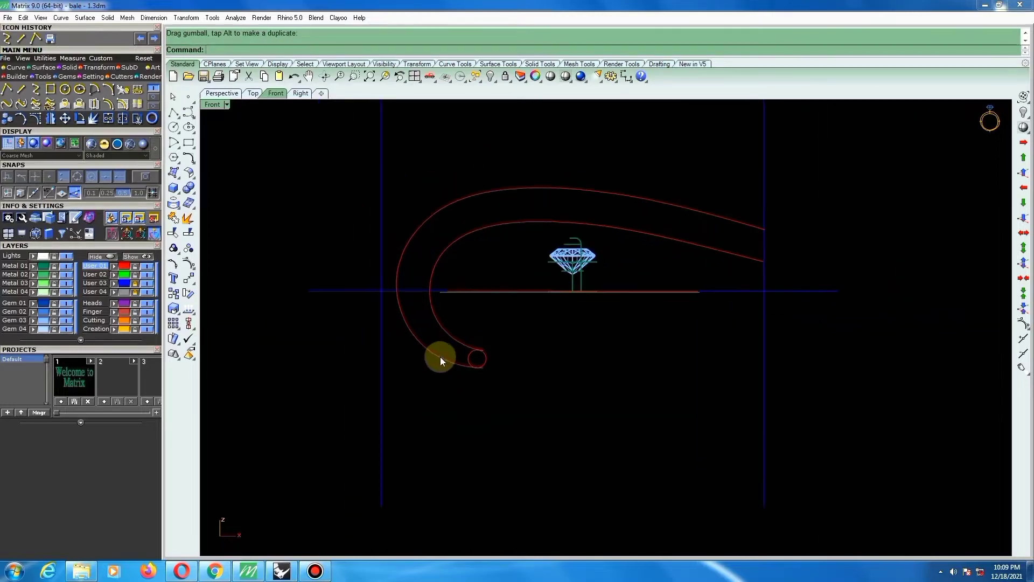
Measure the outer profile curve's length and copy the resulting value.
{"action": "left_click", "coordinate": [441, 357]}
{"action": "scroll", "coordinate": [544, 211], "scroll_direction": "down", "scroll_amount": 3}
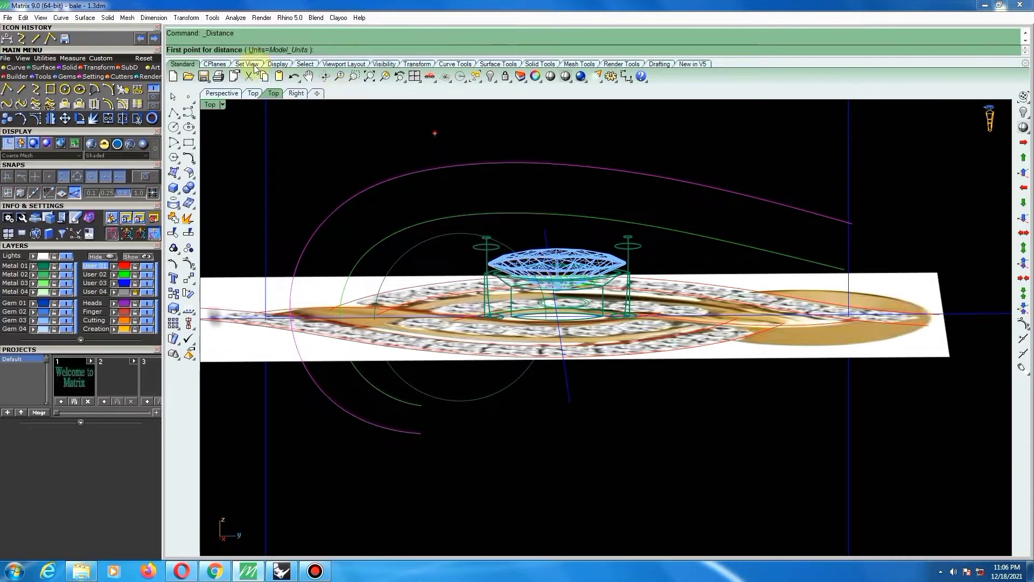
{"action": "key", "text": "Escape"}
{"action": "left_click", "coordinate": [236, 17]}
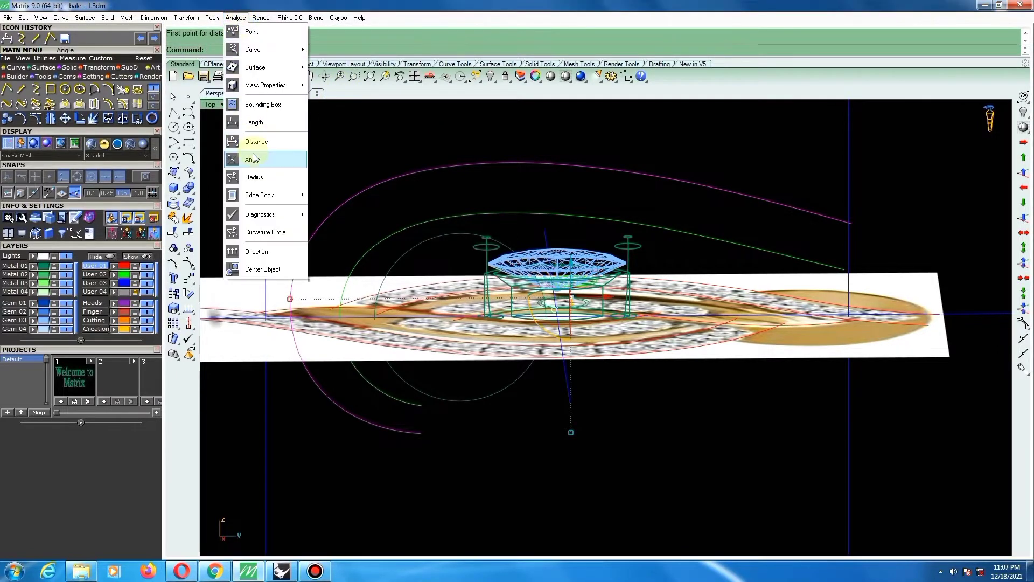
{"action": "left_click", "coordinate": [253, 122]}
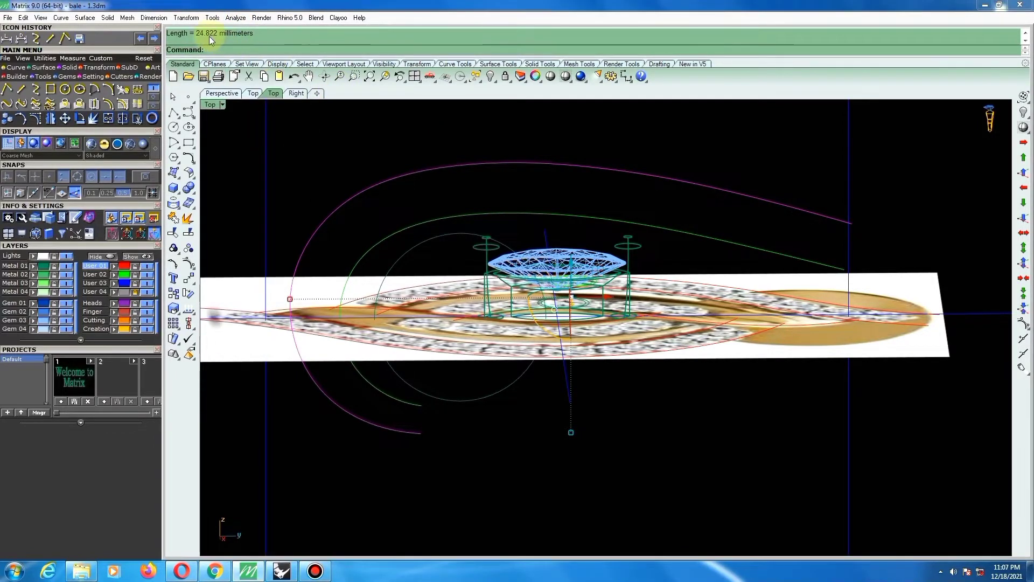
{"action": "left_click_drag", "start_coordinate": [197, 34], "coordinate": [204, 34]}
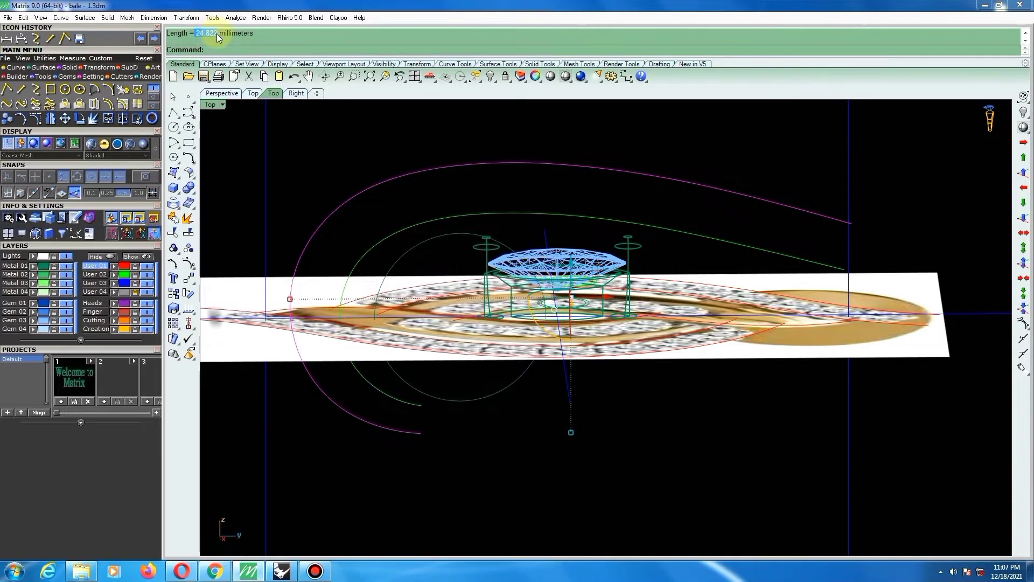
{"action": "right_click", "coordinate": [219, 34]}
{"action": "left_click", "coordinate": [237, 50]}
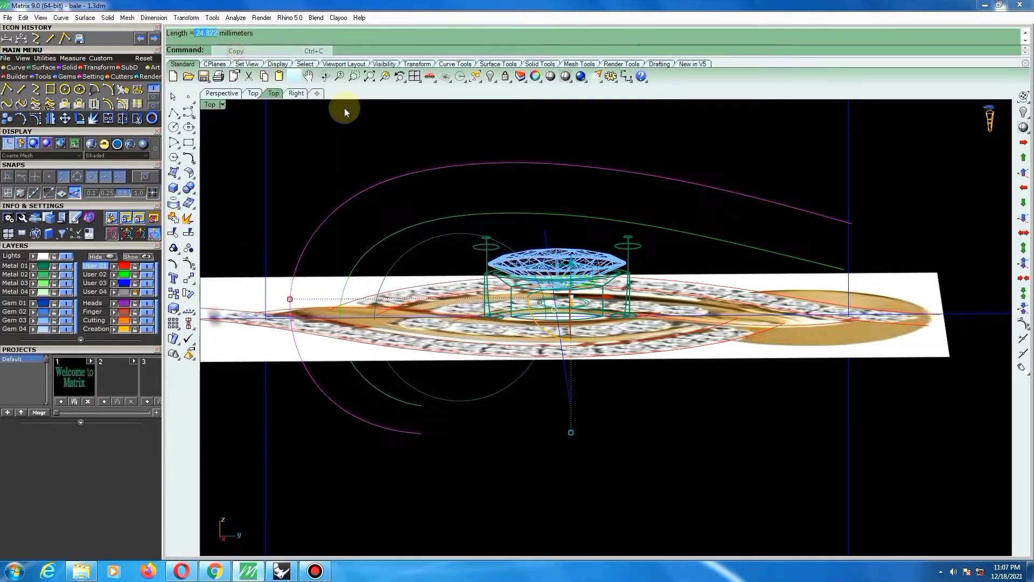
Show the design from the top and delete the vertical guide line through the marquise gem.
{"action": "key", "text": "F1"}
{"action": "scroll", "coordinate": [599, 248], "scroll_direction": "down", "scroll_amount": 12}
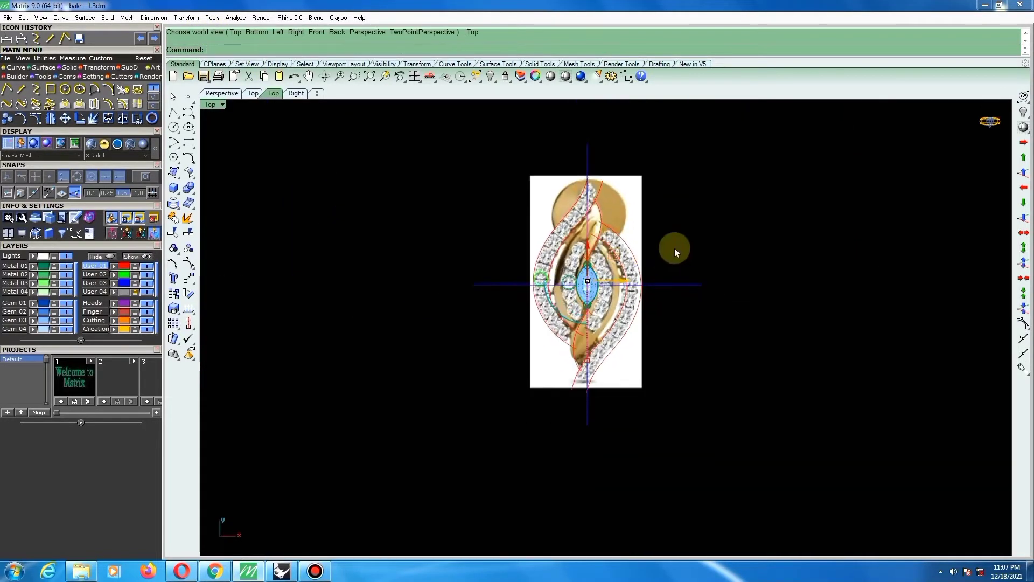
{"action": "left_click_drag", "start_coordinate": [574, 418], "coordinate": [576, 418]}
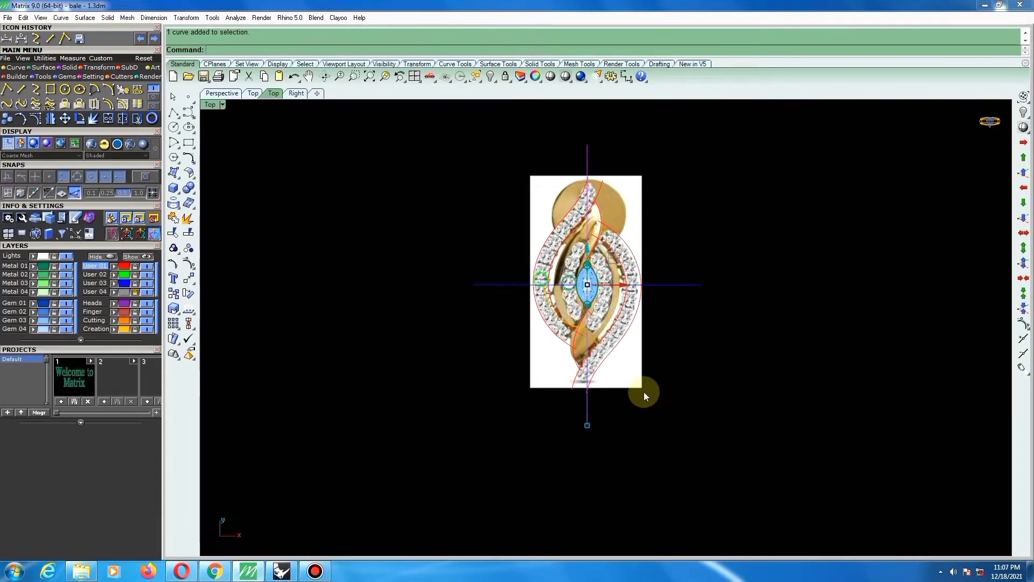
{"action": "key", "text": "Delete"}
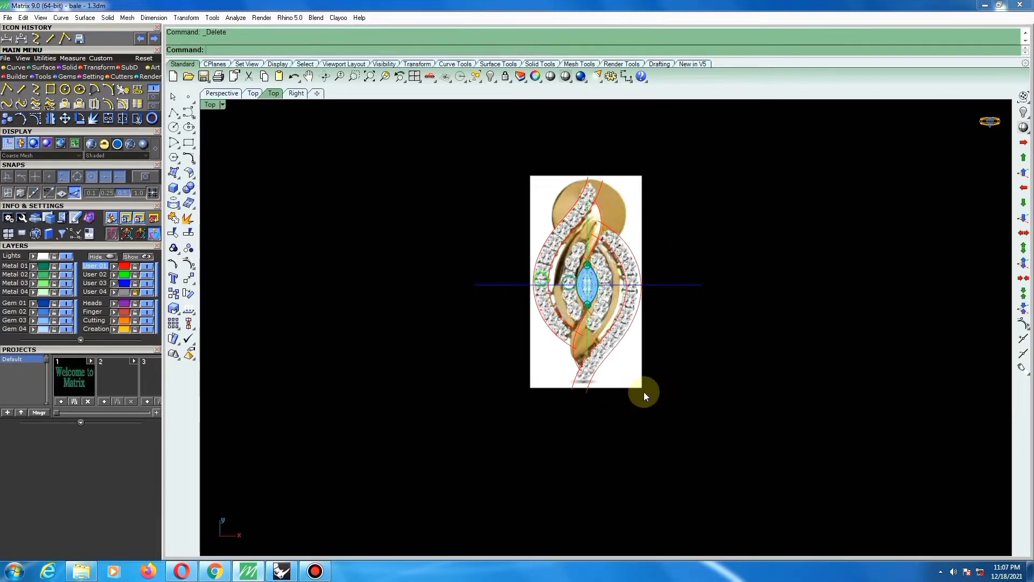
Draw a vertical straight polyline beside the reference picture, using the copied curve length of 24.822.
{"action": "left_click", "coordinate": [176, 117]}
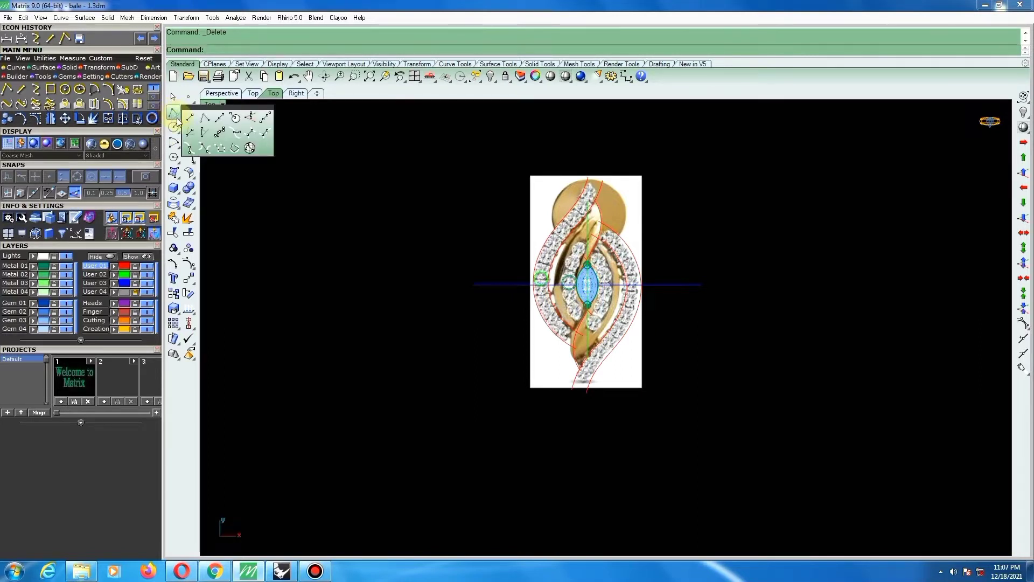
{"action": "left_click", "coordinate": [174, 112]}
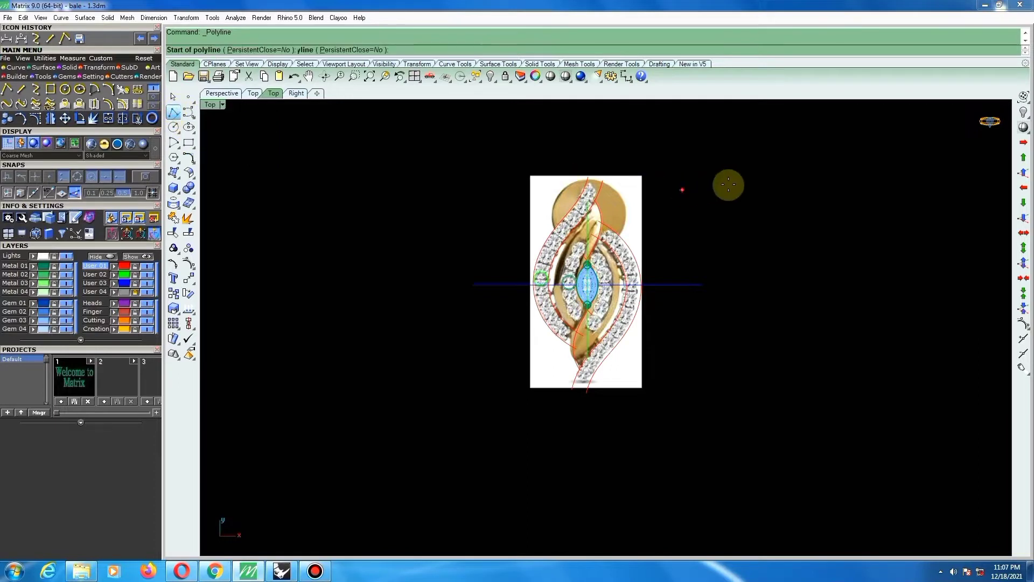
{"action": "left_click", "coordinate": [732, 180]}
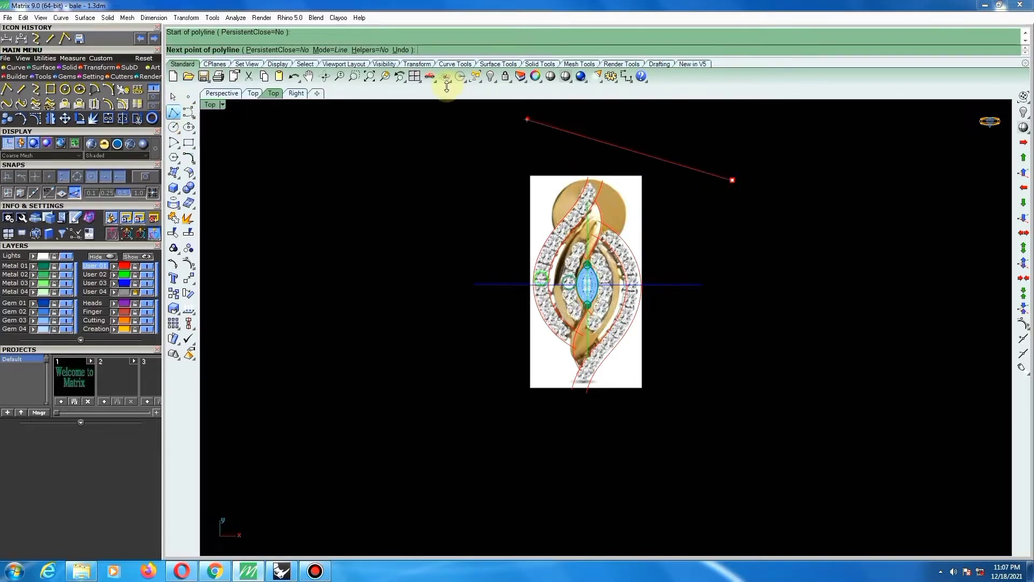
{"action": "right_click", "coordinate": [441, 50]}
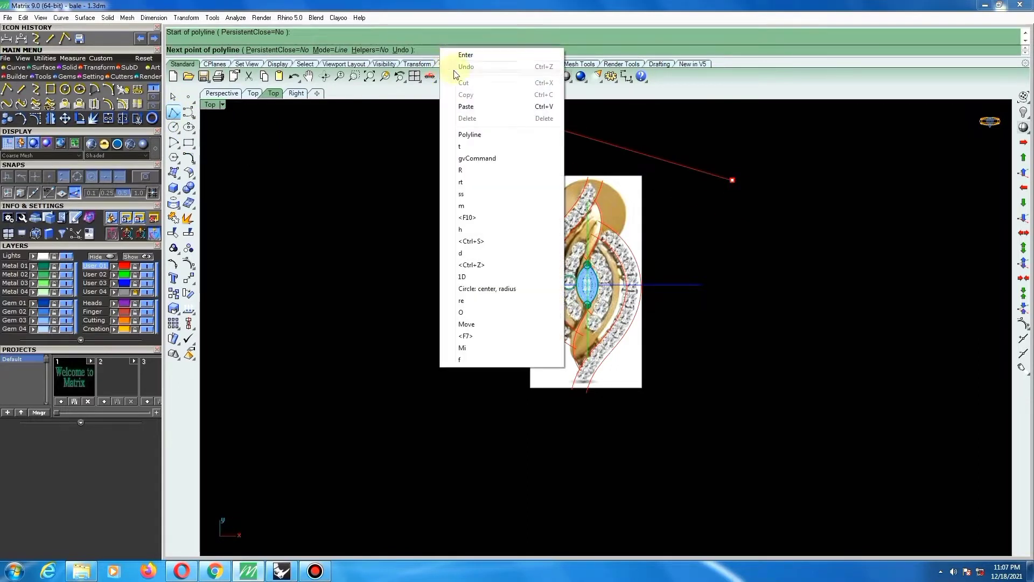
{"action": "left_click", "coordinate": [467, 107]}
{"action": "key", "text": "Return"}
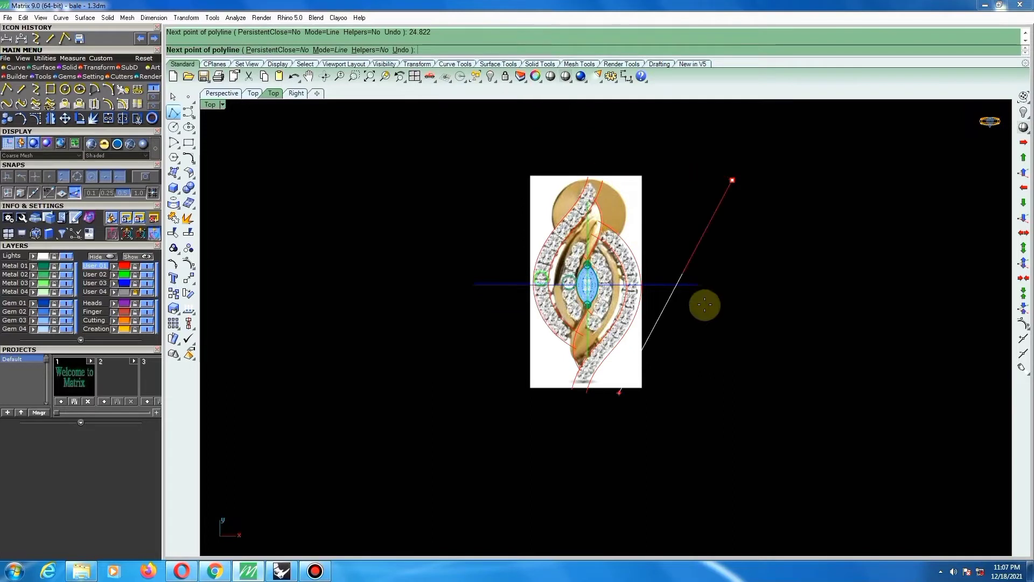
{"action": "left_click", "coordinate": [744, 368]}
{"action": "key", "text": "Return"}
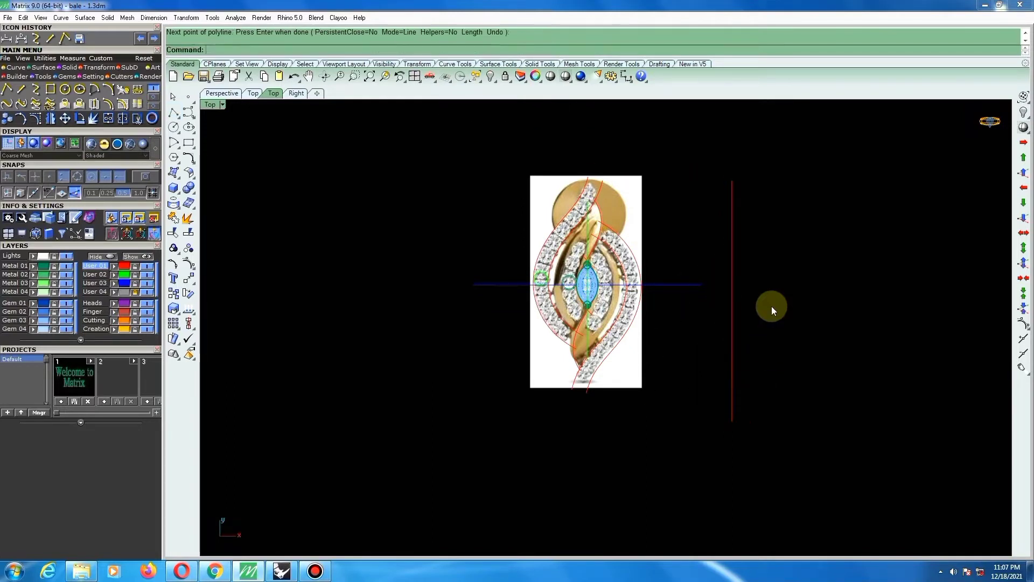
Move the vertical line from its midpoint to the origin at 0, centring it through the marquise gem.
{"action": "left_click_drag", "start_coordinate": [769, 304], "coordinate": [724, 328]}
{"action": "type", "text": "move"}
{"action": "key", "text": "Return"}
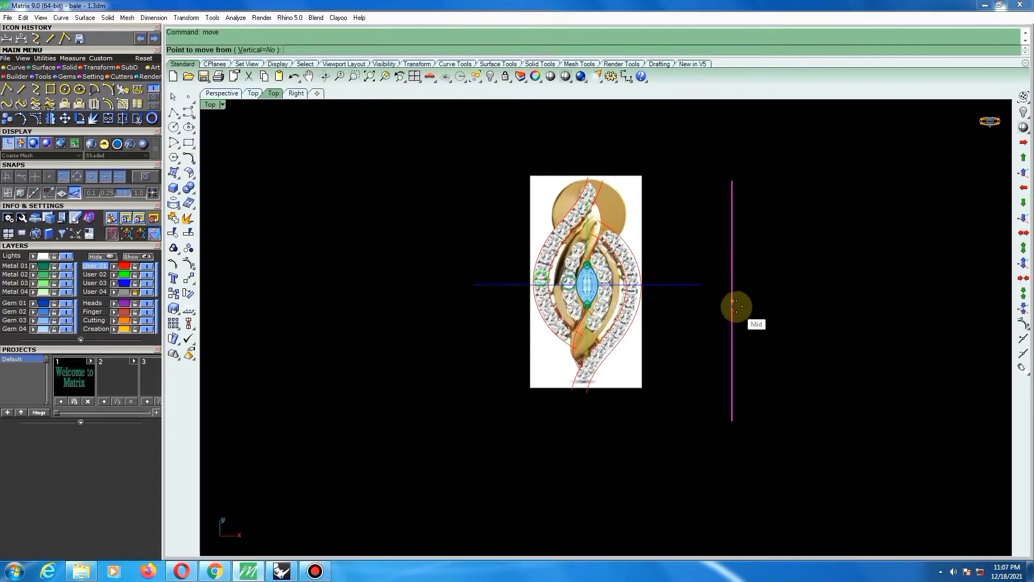
{"action": "left_click", "coordinate": [734, 304]}
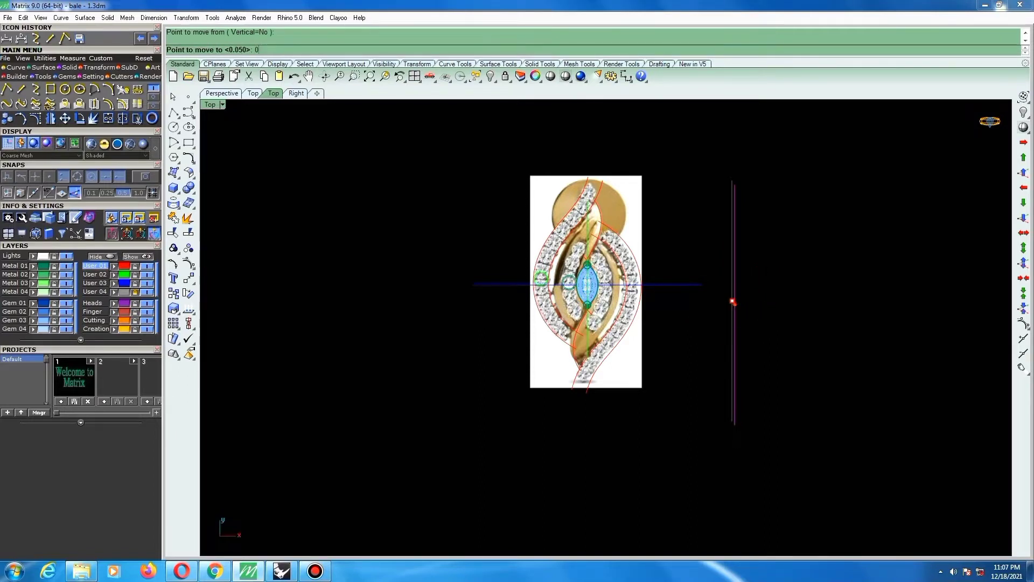
{"action": "type", "text": "0"}
{"action": "key", "text": "Return"}
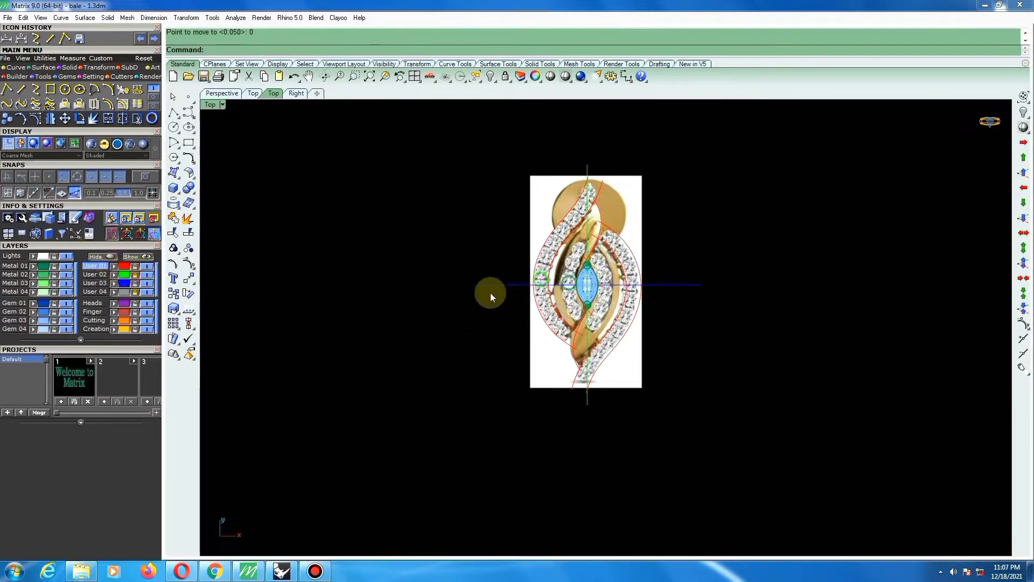
{"action": "scroll", "coordinate": [605, 255], "scroll_direction": "up", "scroll_amount": 5}
{"action": "scroll", "coordinate": [604, 254], "scroll_direction": "down", "scroll_amount": 2}
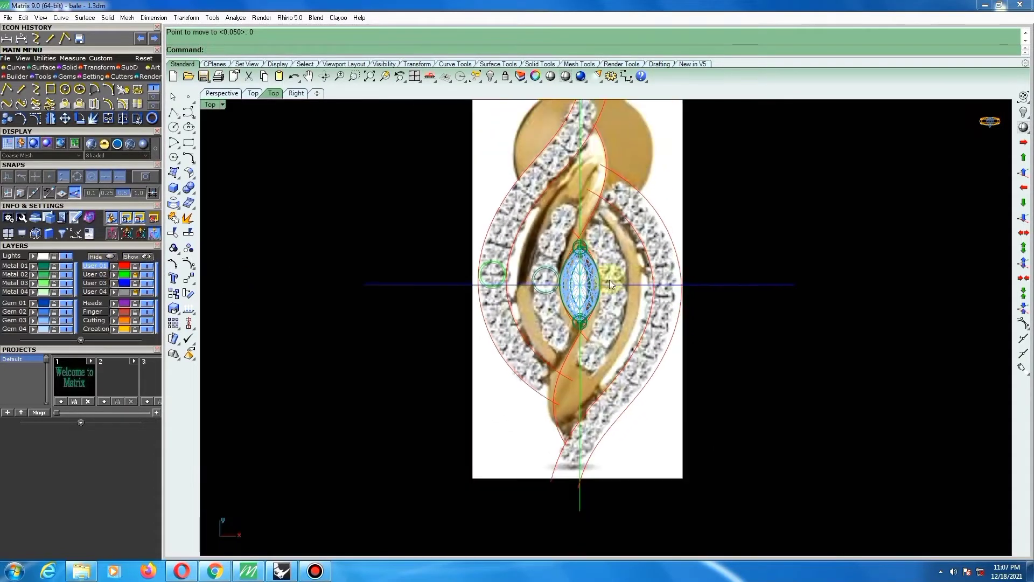
{"action": "scroll", "coordinate": [608, 294], "scroll_direction": "down", "scroll_amount": 2}
{"action": "right_click_drag", "start_coordinate": [662, 306], "coordinate": [542, 311]}
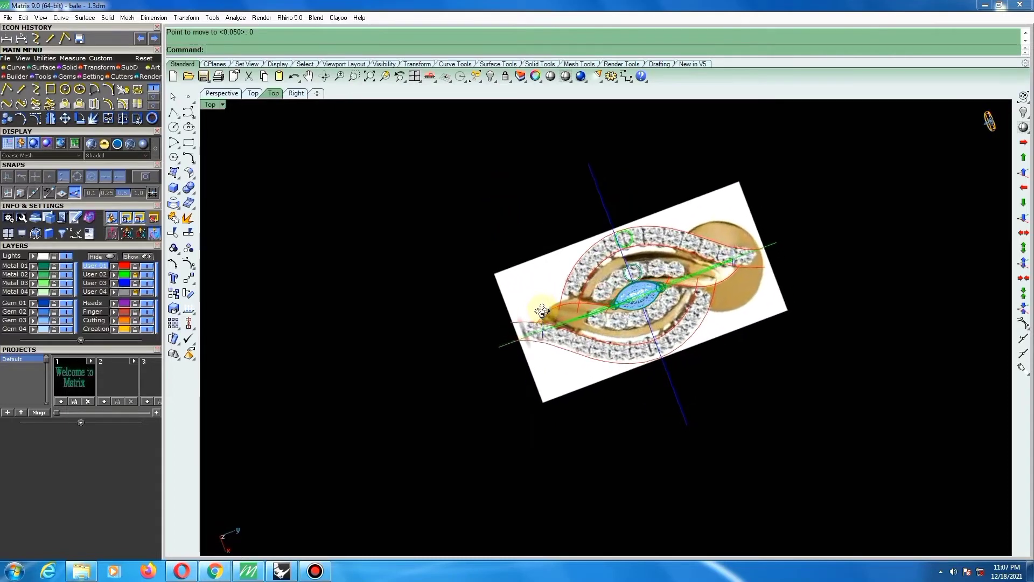
{"action": "key", "text": "F2"}
{"action": "scroll", "coordinate": [554, 307], "scroll_direction": "down", "scroll_amount": 4}
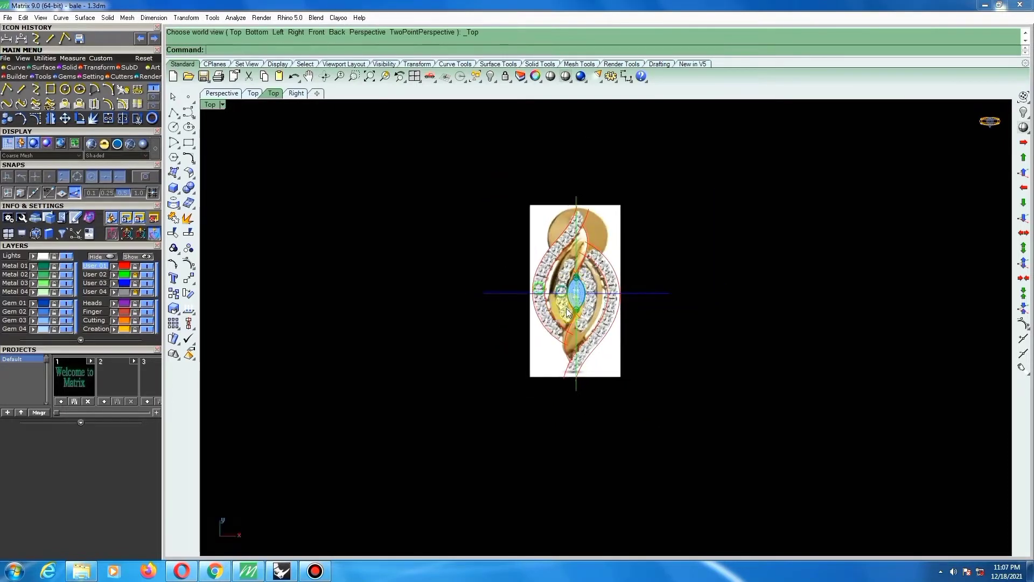
{"action": "scroll", "coordinate": [586, 337], "scroll_direction": "up", "scroll_amount": 4}
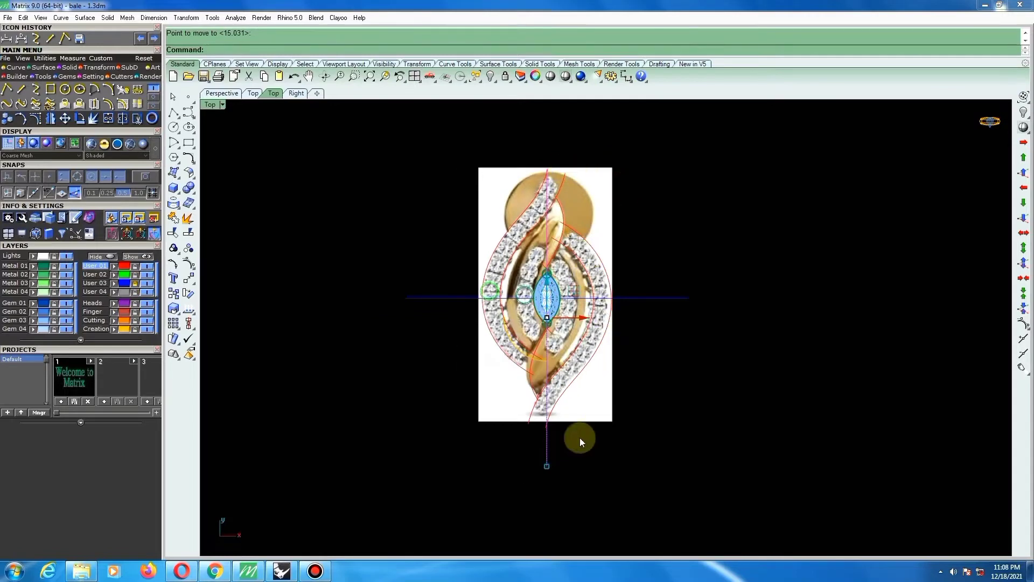
Nudge the control point on the inner side of the band's lower tail, just below the reference picture.
{"action": "scroll", "coordinate": [554, 167], "scroll_direction": "up", "scroll_amount": 5}
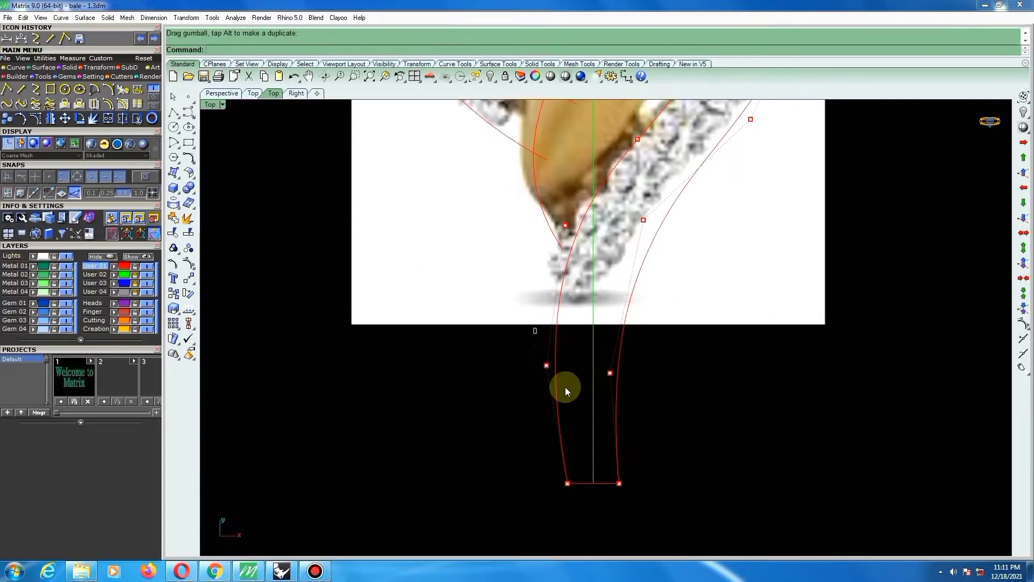
{"action": "left_click", "coordinate": [547, 366]}
{"action": "scroll", "coordinate": [566, 373], "scroll_direction": "up", "scroll_amount": 3}
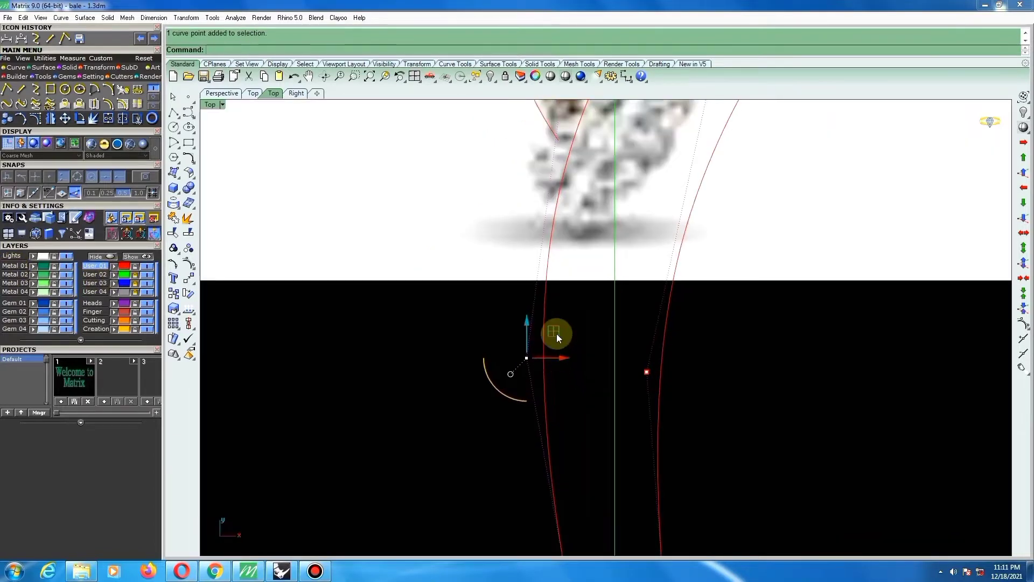
{"action": "left_click_drag", "start_coordinate": [556, 331], "coordinate": [565, 350]}
{"action": "scroll", "coordinate": [594, 365], "scroll_direction": "down", "scroll_amount": 6}
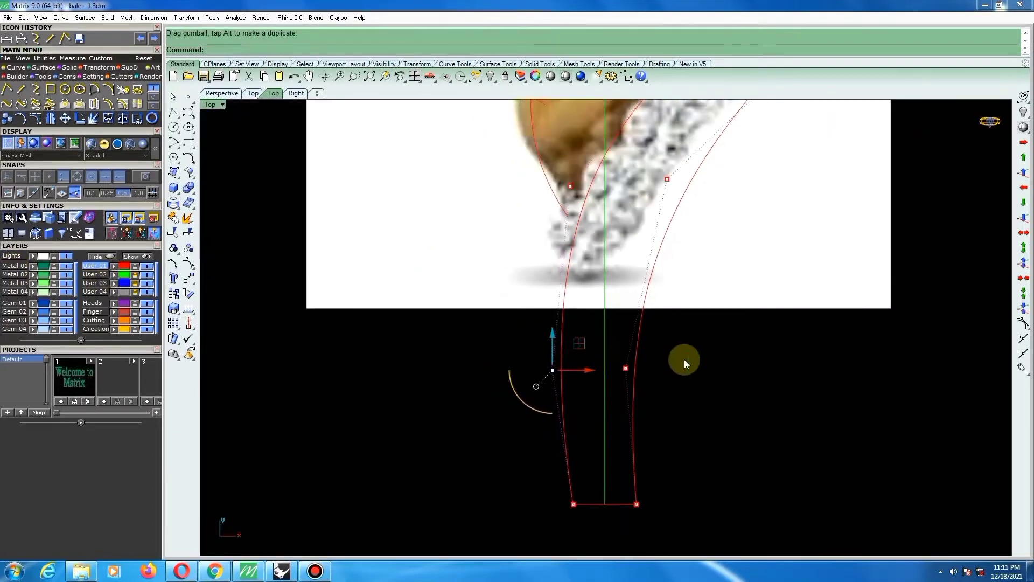
Examine the shape of the band's lower tail curves against the reference picture and the centre line.
{"action": "scroll", "coordinate": [628, 377], "scroll_direction": "down", "scroll_amount": 2}
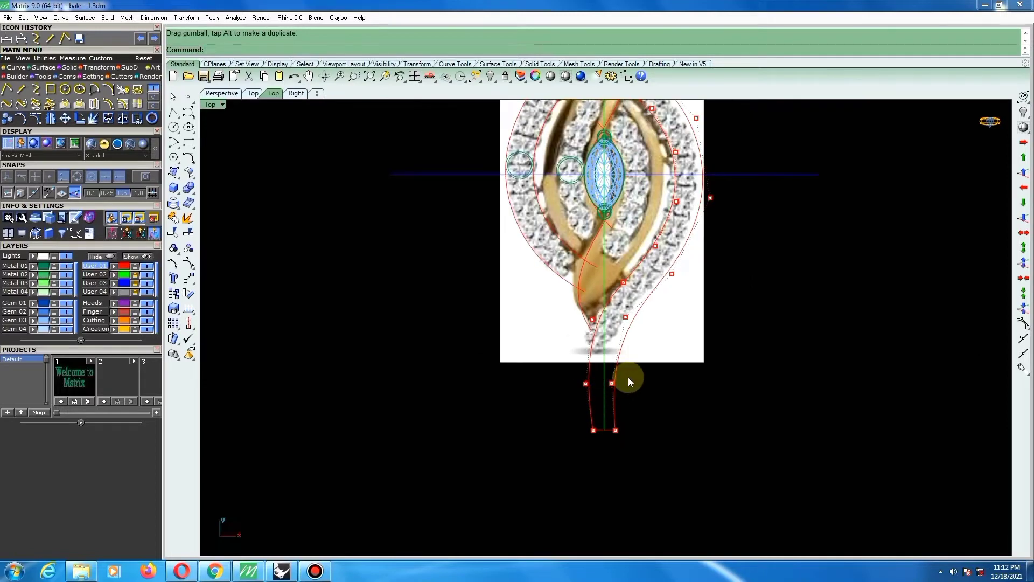
{"action": "scroll", "coordinate": [629, 376], "scroll_direction": "down", "scroll_amount": 2}
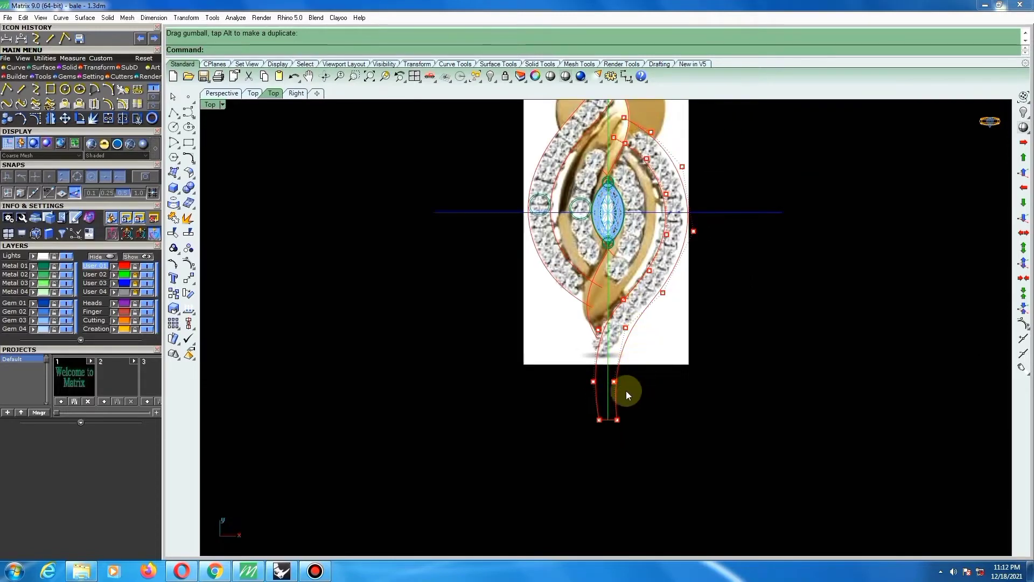
{"action": "right_click_drag", "start_coordinate": [618, 382], "coordinate": [604, 419]}
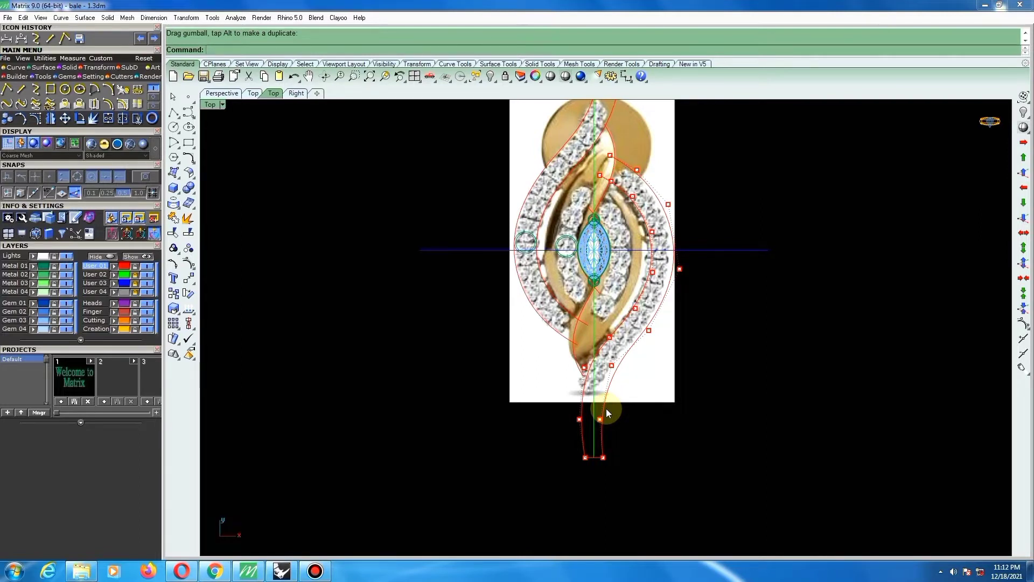
{"action": "left_click", "coordinate": [605, 369]}
{"action": "scroll", "coordinate": [598, 433], "scroll_direction": "up", "scroll_amount": 3}
{"action": "scroll", "coordinate": [616, 473], "scroll_direction": "up", "scroll_amount": 3}
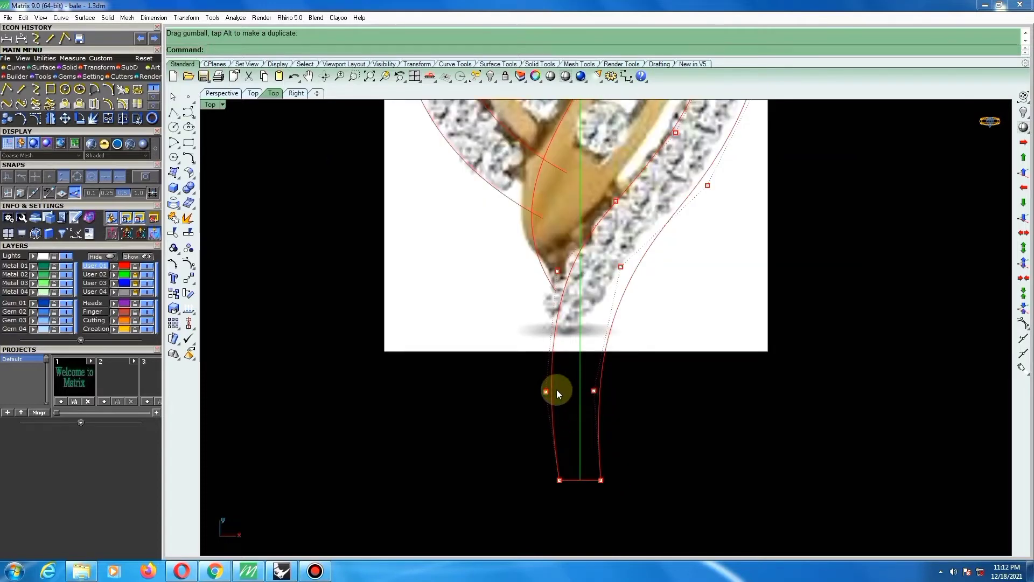
{"action": "right_click_drag", "start_coordinate": [581, 387], "coordinate": [577, 413]}
{"action": "scroll", "coordinate": [529, 350], "scroll_direction": "down", "scroll_amount": 3}
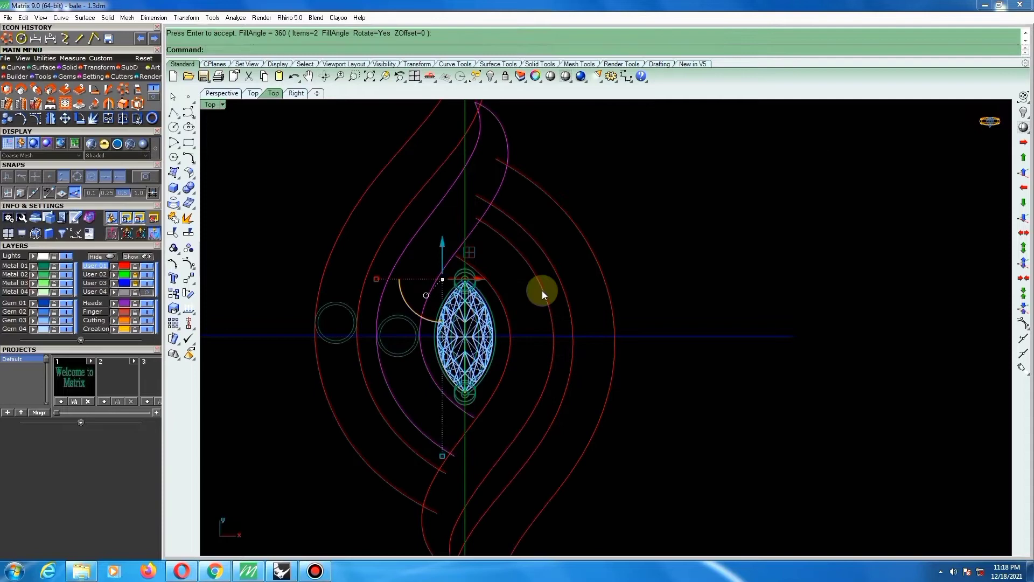
{"action": "scroll", "coordinate": [543, 282], "scroll_direction": "up", "scroll_amount": 2}
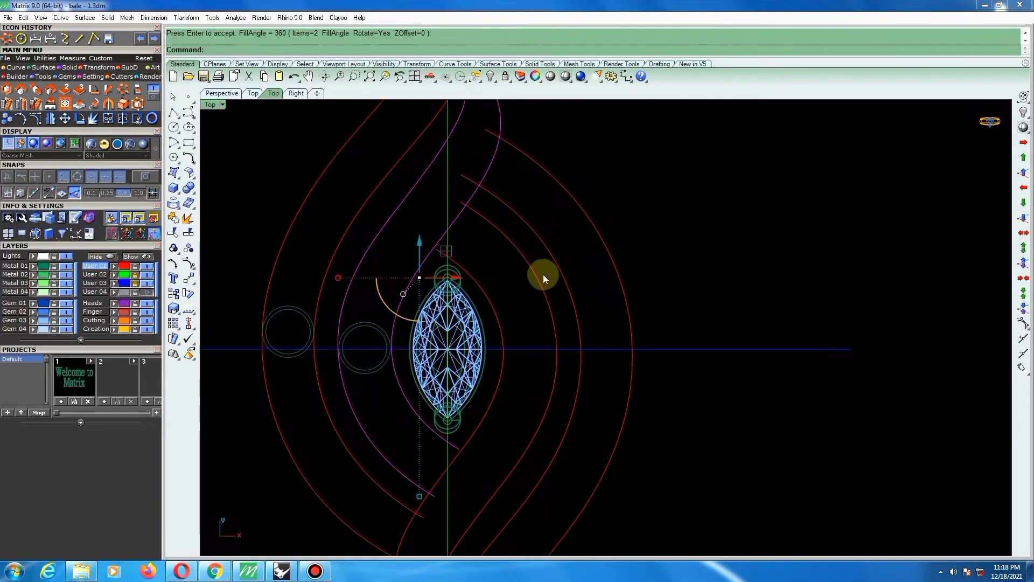
{"action": "left_click_drag", "start_coordinate": [541, 269], "coordinate": [491, 308]}
{"action": "right_click", "coordinate": [497, 307]}
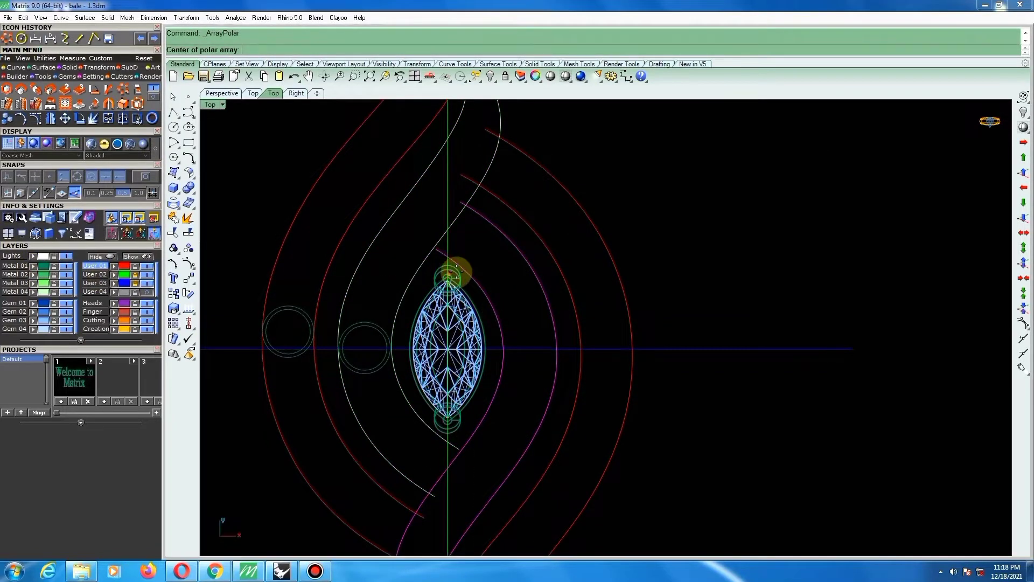
{"action": "key", "text": "Escape"}
{"action": "scroll", "coordinate": [481, 289], "scroll_direction": "down", "scroll_amount": 3}
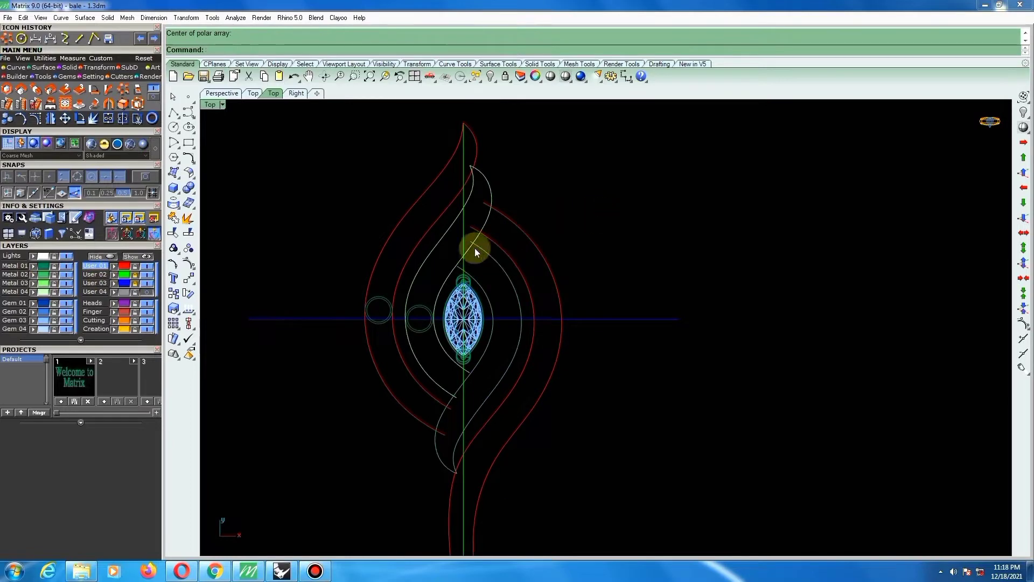
Select the control points along the rounded part of the two inner band curves and raise them vertically beside the marquise gem.
{"action": "scroll", "coordinate": [450, 261], "scroll_direction": "up", "scroll_amount": 3}
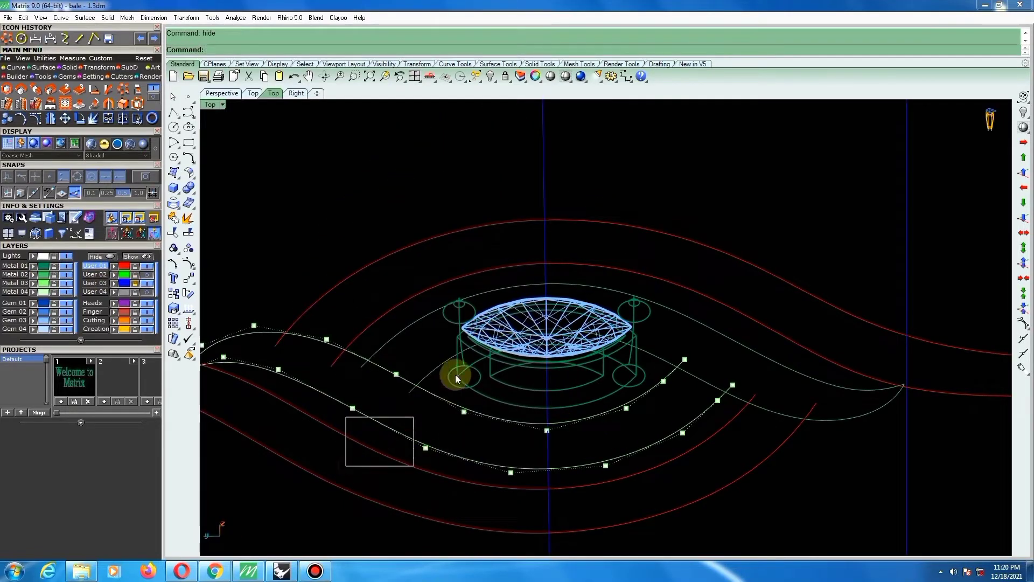
{"action": "left_click_drag", "start_coordinate": [455, 374], "coordinate": [470, 356]}
{"action": "left_click_drag", "start_coordinate": [447, 484], "coordinate": [755, 349]}
{"action": "right_click_drag", "start_coordinate": [590, 427], "coordinate": [508, 347]}
{"action": "left_click_drag", "start_coordinate": [508, 348], "coordinate": [507, 324]}
{"action": "key", "text": "Escape"}
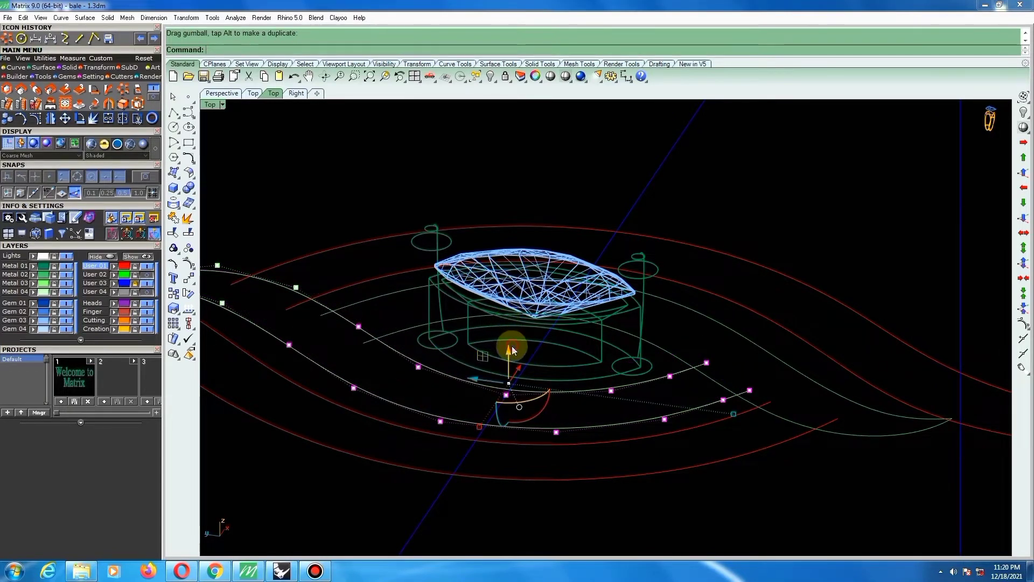
{"action": "left_click", "coordinate": [509, 348]}
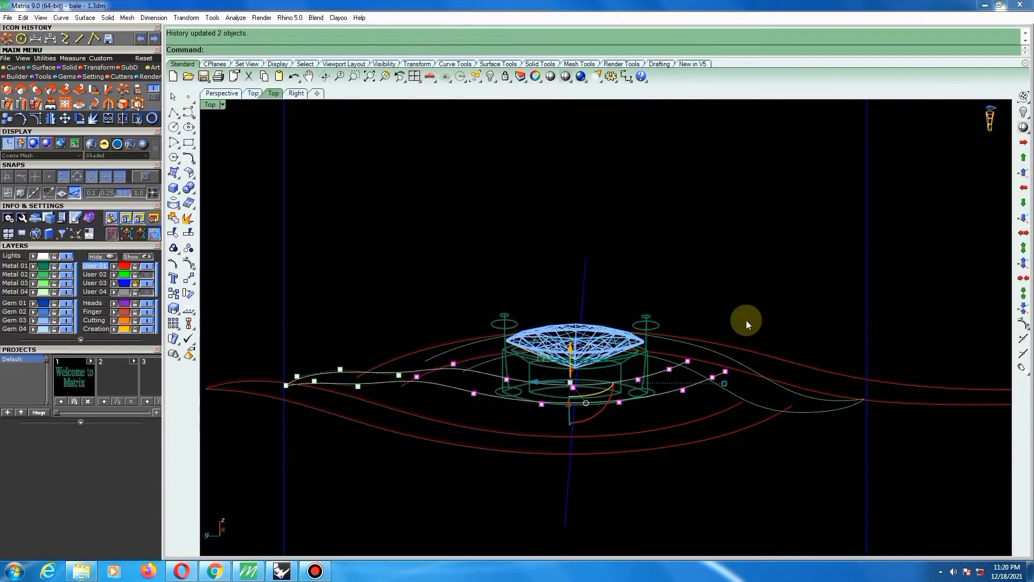
{"action": "left_click", "coordinate": [729, 324]}
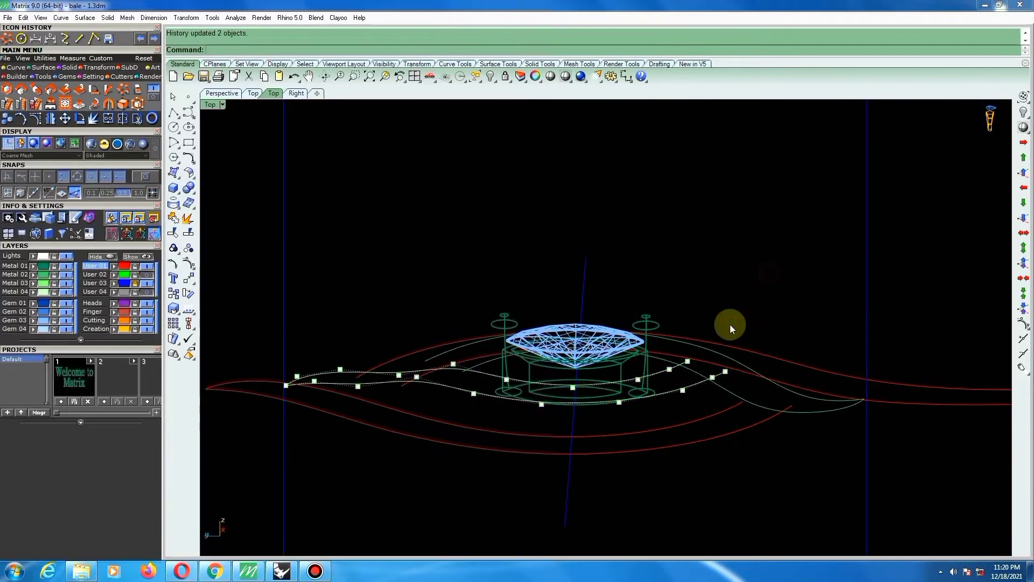
Raise one control point on the upper inner band curve between the gem and its tapered tip.
{"action": "mouse_move", "coordinate": [729, 325]}
{"action": "right_mouse_down"}
{"action": "mouse_move", "coordinate": [770, 297]}
{"action": "mouse_move", "coordinate": [559, 309]}
{"action": "mouse_move", "coordinate": [579, 346]}
{"action": "mouse_move", "coordinate": [706, 337]}
{"action": "mouse_move", "coordinate": [727, 315]}
{"action": "right_mouse_up"}
{"action": "scroll", "coordinate": [564, 346], "scroll_direction": "down", "scroll_amount": 2}
{"action": "scroll", "coordinate": [479, 344], "scroll_direction": "up", "scroll_amount": 6}
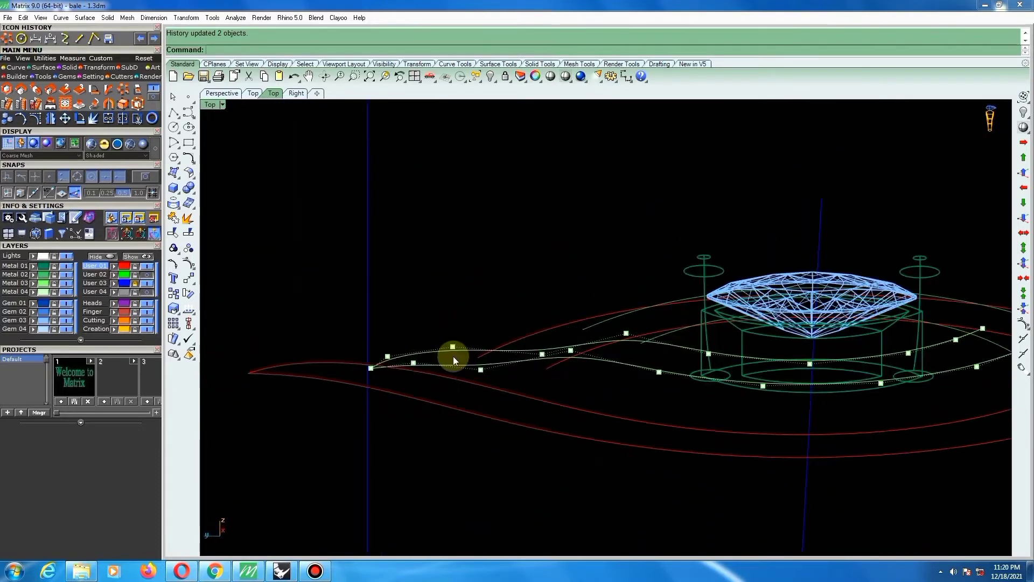
{"action": "right_click_drag", "start_coordinate": [524, 360], "coordinate": [600, 366]}
{"action": "left_click", "coordinate": [626, 356]}
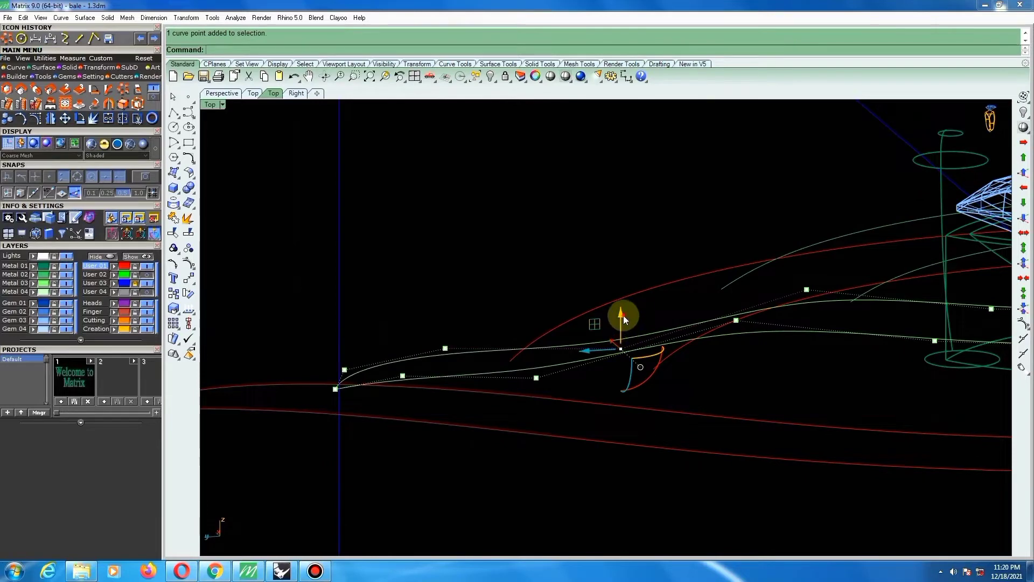
{"action": "left_click_drag", "start_coordinate": [623, 315], "coordinate": [622, 279]}
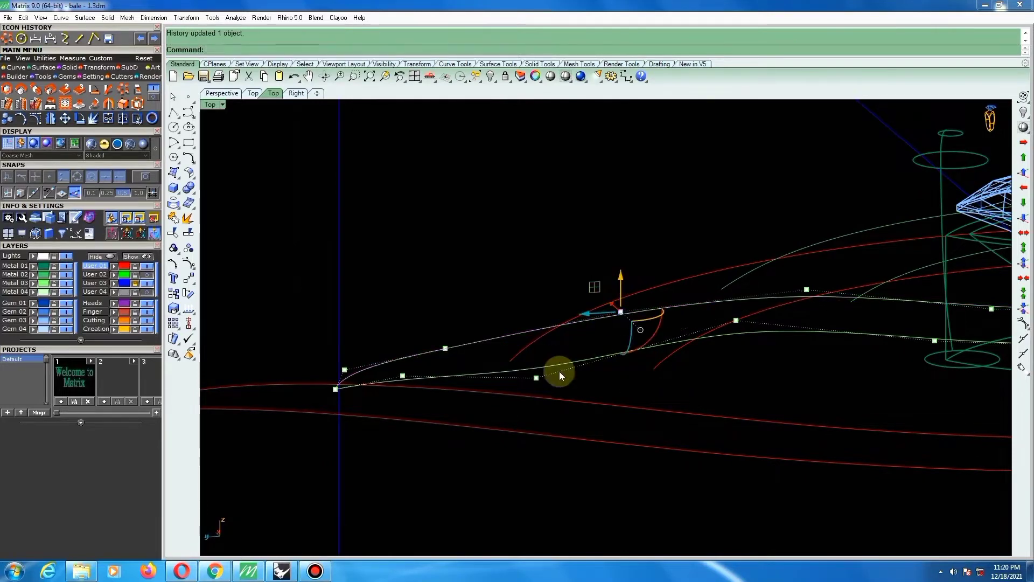
Raise the matching control point on the second band curve and the two control points nearer the tapered tip.
{"action": "right_click_drag", "start_coordinate": [559, 371], "coordinate": [512, 351]}
{"action": "left_click_drag", "start_coordinate": [487, 292], "coordinate": [522, 373]}
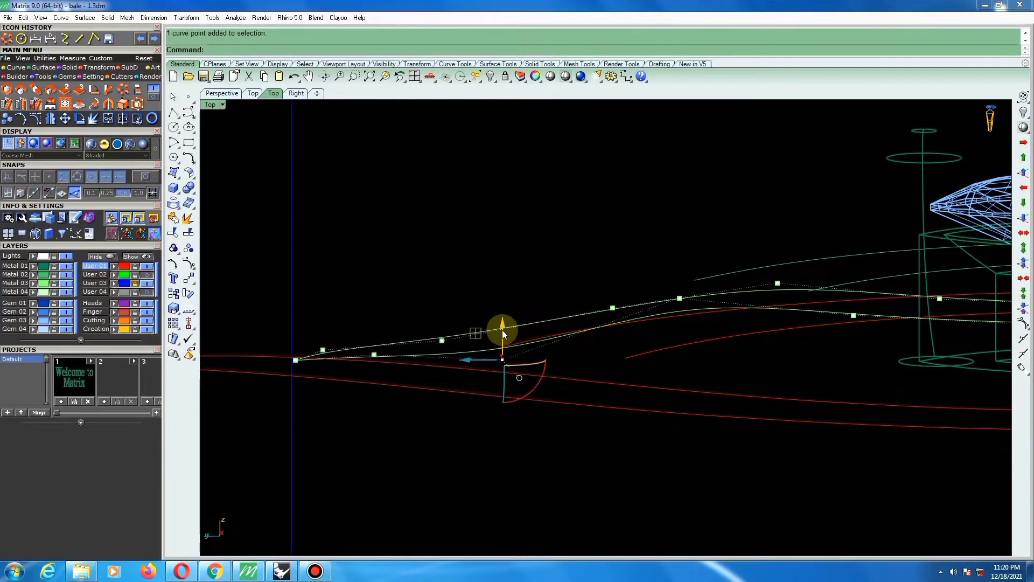
{"action": "left_click_drag", "start_coordinate": [501, 330], "coordinate": [501, 310]}
{"action": "left_click_drag", "start_coordinate": [355, 300], "coordinate": [510, 371]}
{"action": "left_click_drag", "start_coordinate": [437, 310], "coordinate": [437, 296]}
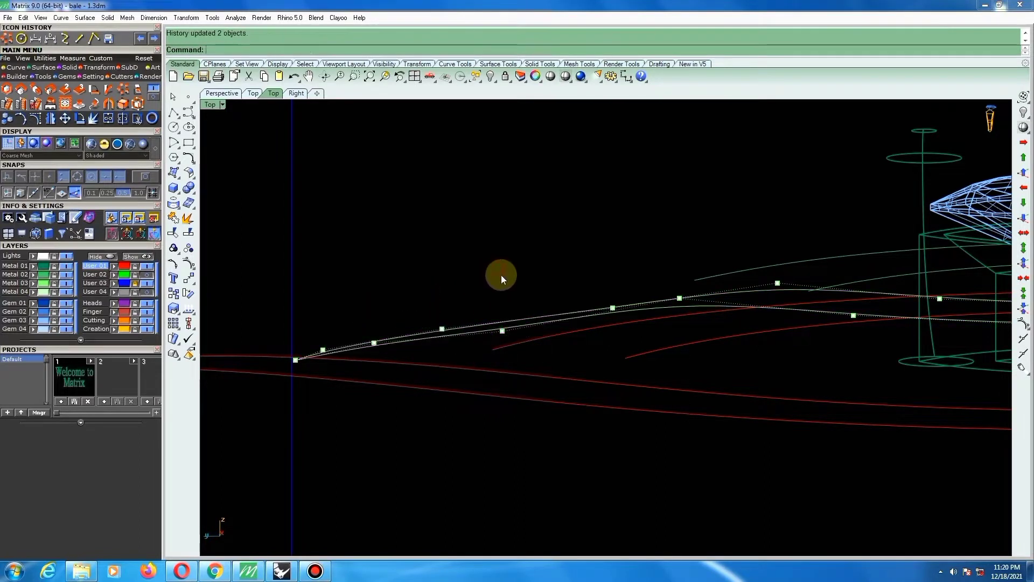
Adjust the height of the paired control points where both band curves slope from the gem towards the tapered tip.
{"action": "right_click_drag", "start_coordinate": [501, 274], "coordinate": [666, 321]}
{"action": "left_click_drag", "start_coordinate": [666, 322], "coordinate": [666, 320]}
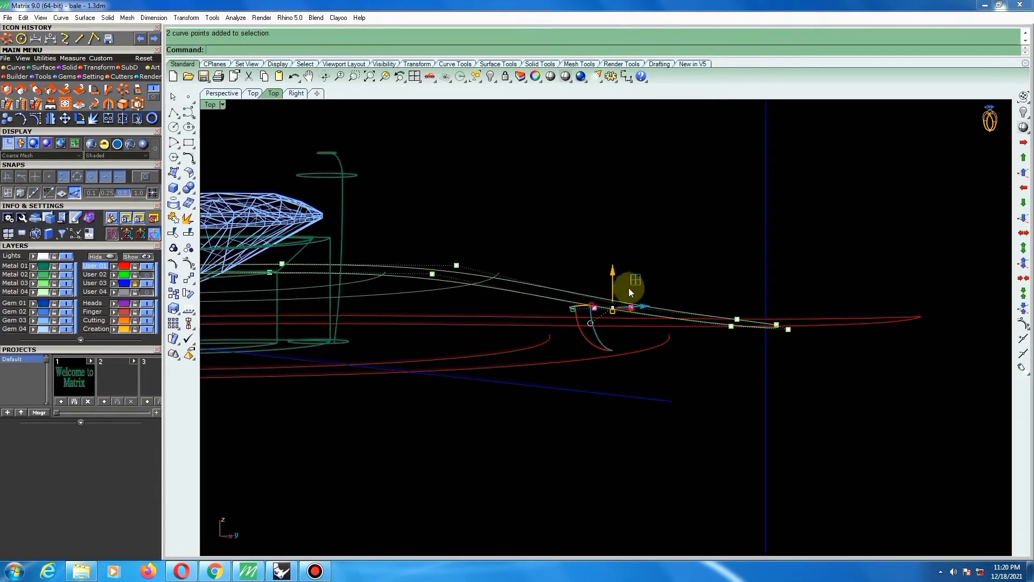
{"action": "left_click_drag", "start_coordinate": [397, 224], "coordinate": [473, 289]}
{"action": "left_click_drag", "start_coordinate": [450, 243], "coordinate": [449, 239]}
{"action": "right_click_drag", "start_coordinate": [512, 237], "coordinate": [655, 353]}
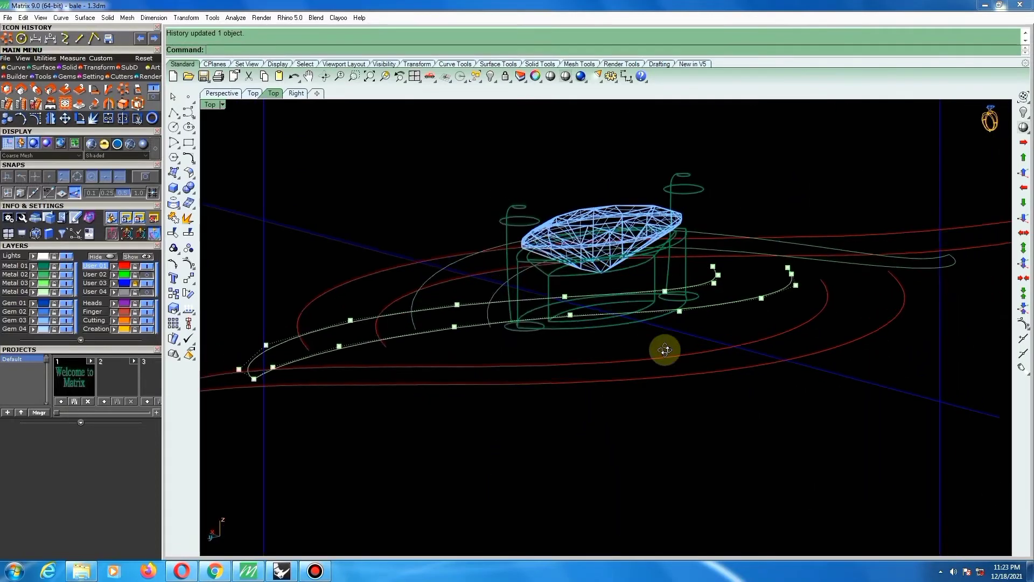
Close the open lower end of the outer band left of the gem with an interpolated curve between its two edge endpoints.
{"action": "right_click_drag", "start_coordinate": [665, 349], "coordinate": [709, 397]}
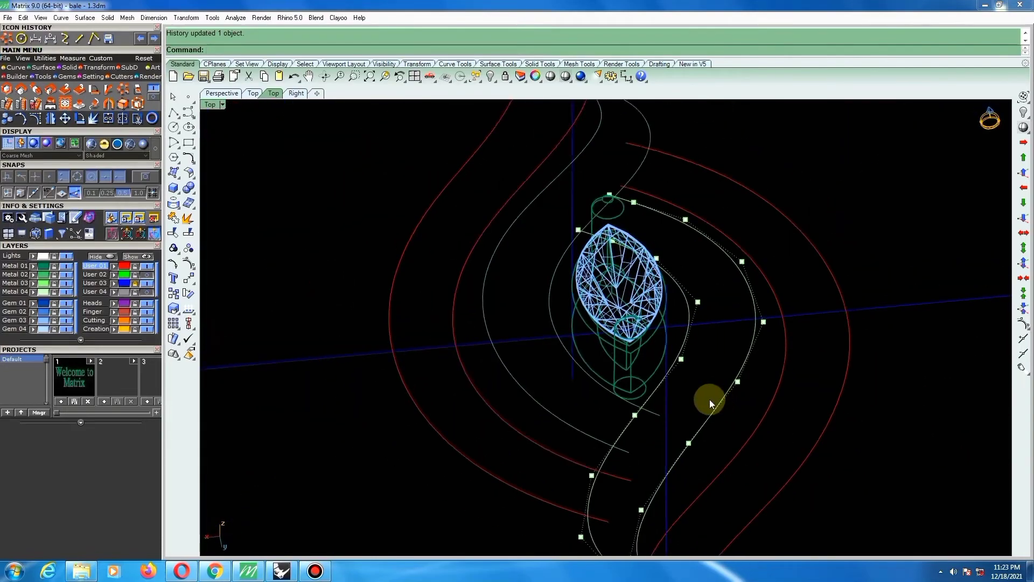
{"action": "scroll", "coordinate": [708, 397], "scroll_direction": "down", "scroll_amount": 4}
{"action": "key", "text": "F5"}
{"action": "scroll", "coordinate": [658, 386], "scroll_direction": "down", "scroll_amount": 6}
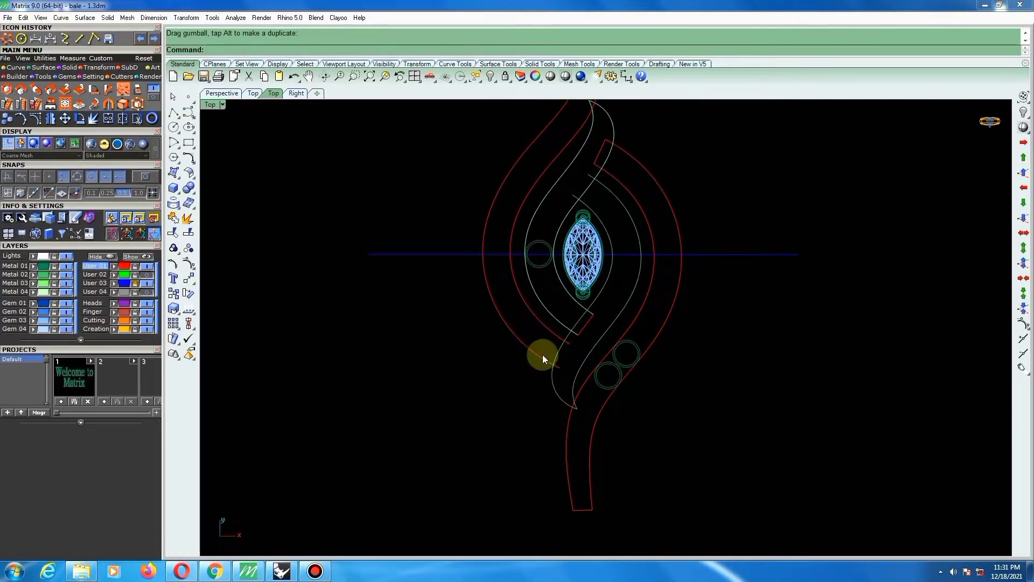
{"action": "left_click", "coordinate": [140, 77]}
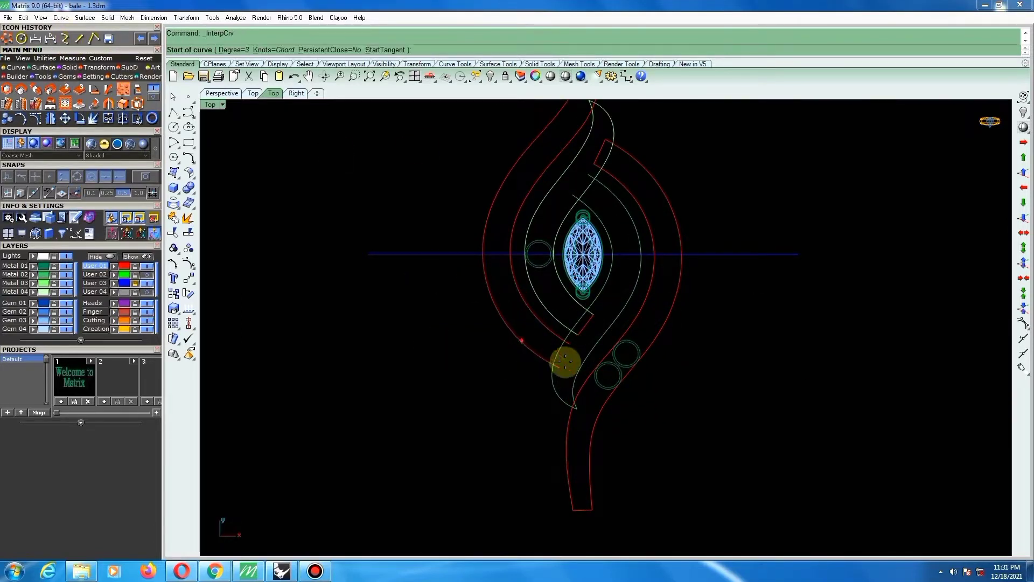
{"action": "scroll", "coordinate": [563, 363], "scroll_direction": "up", "scroll_amount": 3}
{"action": "left_click", "coordinate": [558, 369]}
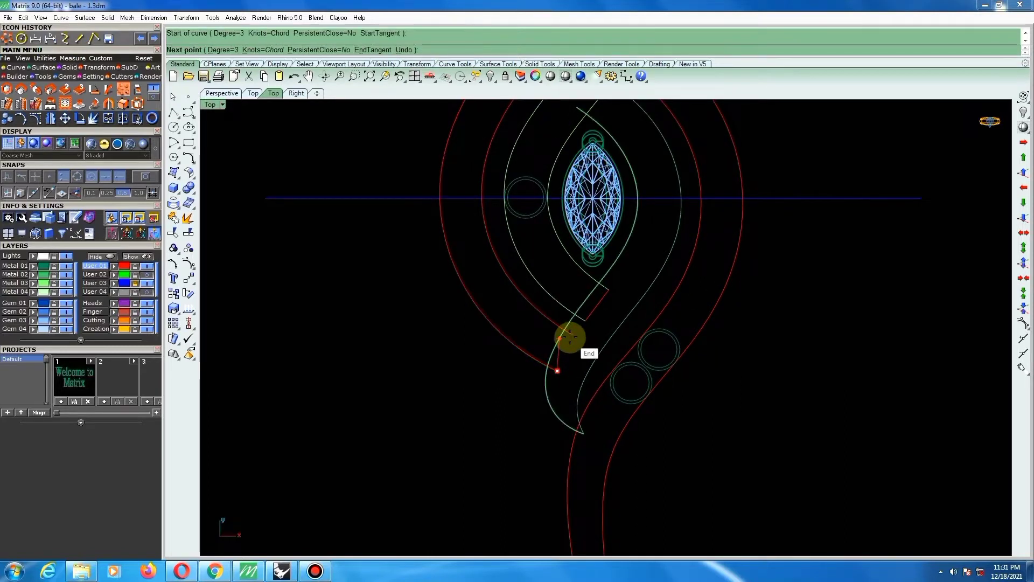
{"action": "left_click", "coordinate": [572, 335]}
{"action": "scroll", "coordinate": [573, 350], "scroll_direction": "down", "scroll_amount": 3}
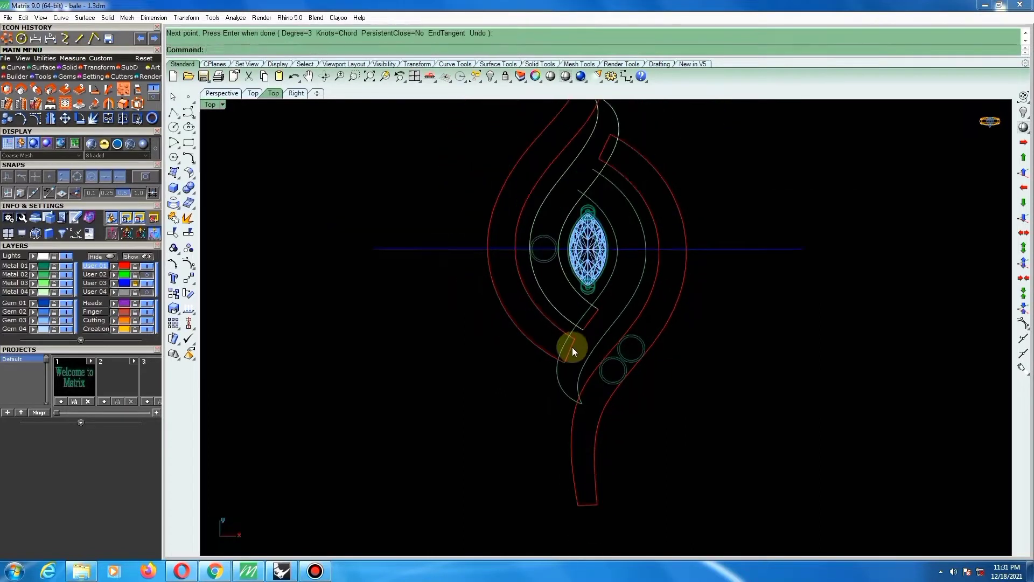
Set up a two-rail sweep on layer Metal 02, using the outer left band's two edges as rails and its lower end curve as cross section.
{"action": "scroll", "coordinate": [561, 331], "scroll_direction": "down", "scroll_amount": 1}
{"action": "scroll", "coordinate": [565, 321], "scroll_direction": "up", "scroll_amount": 1}
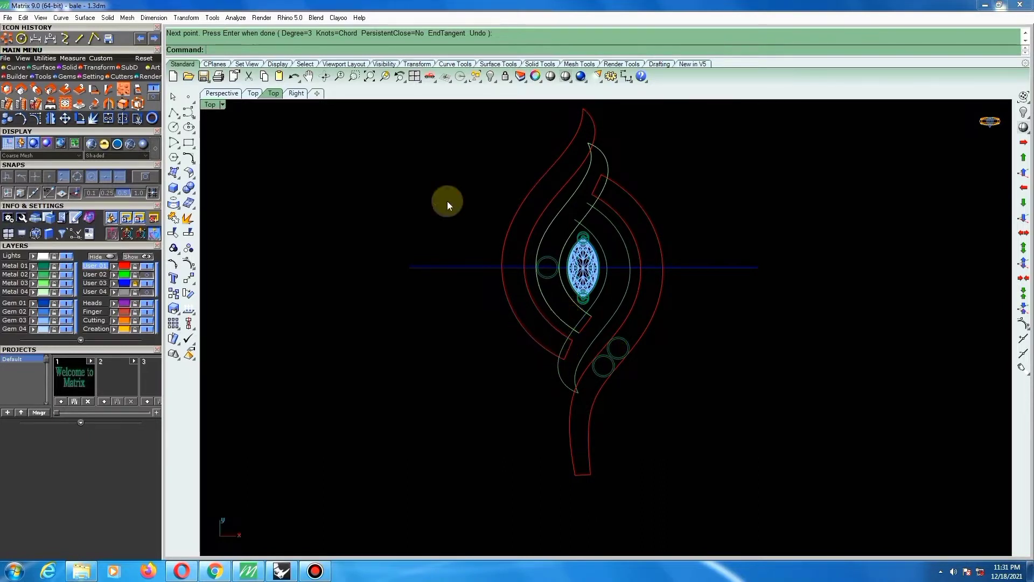
{"action": "left_click", "coordinate": [40, 68]}
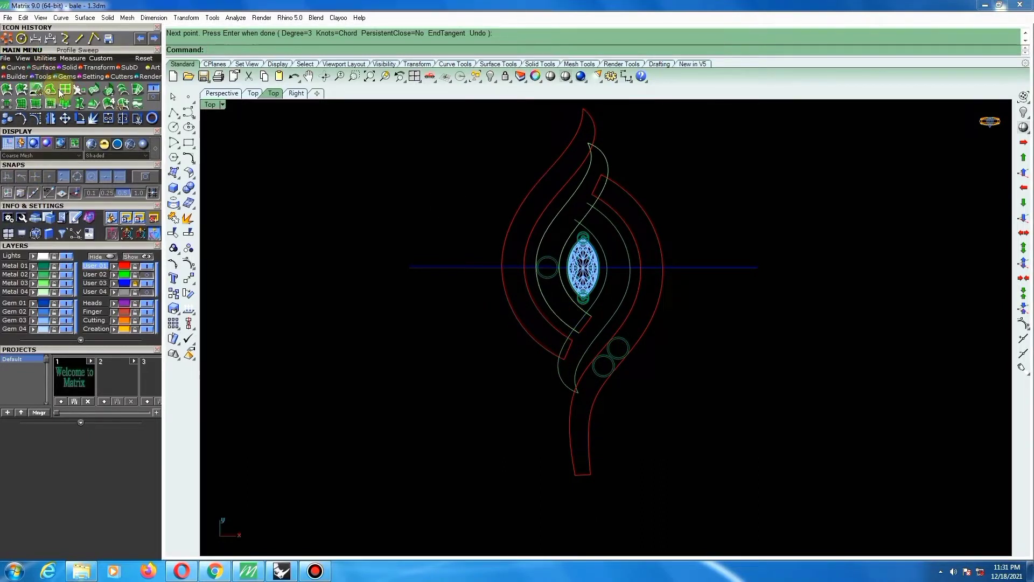
{"action": "left_click", "coordinate": [21, 89]}
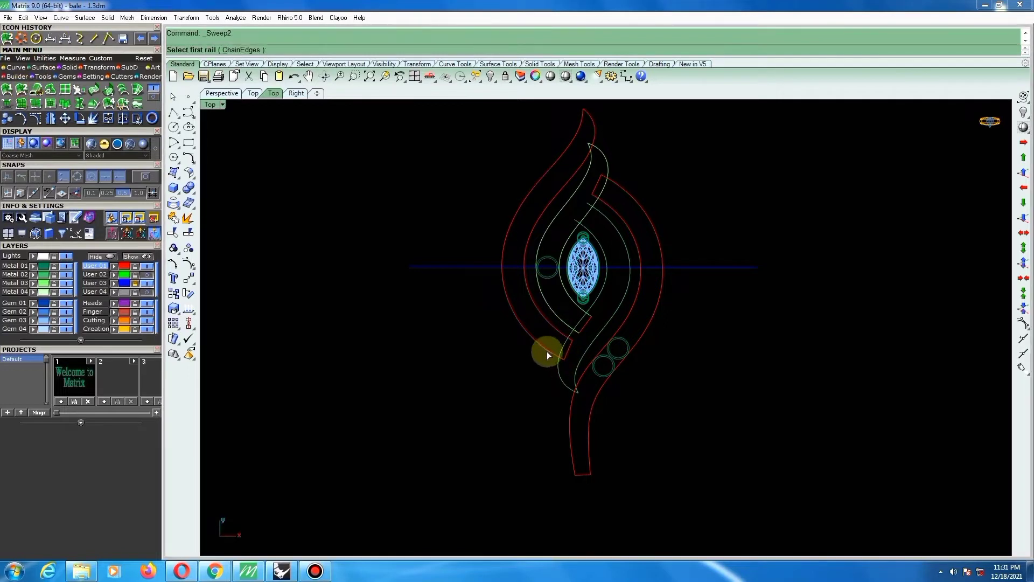
{"action": "left_click", "coordinate": [547, 354]}
{"action": "left_click", "coordinate": [552, 327]}
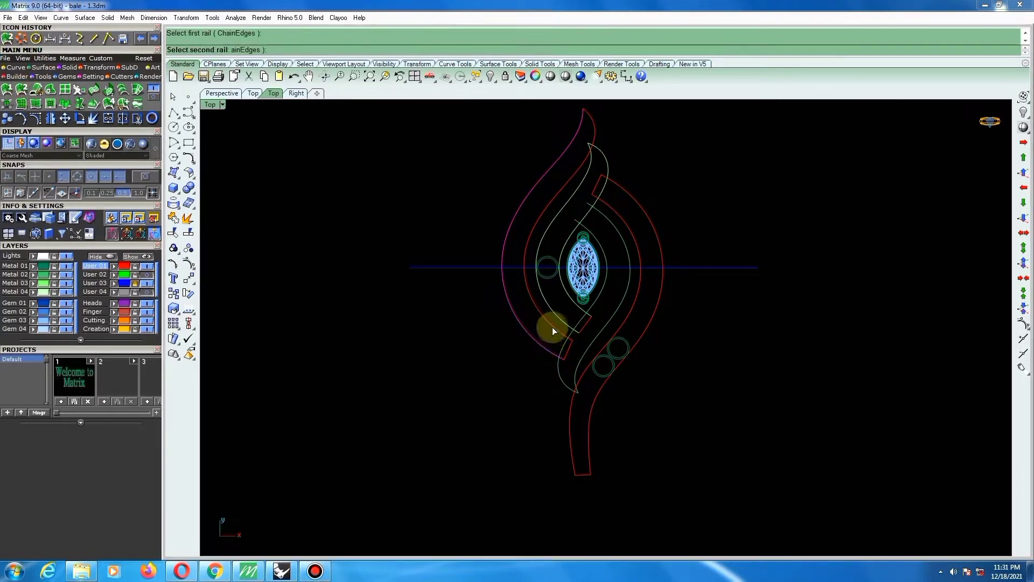
{"action": "left_click", "coordinate": [16, 274]}
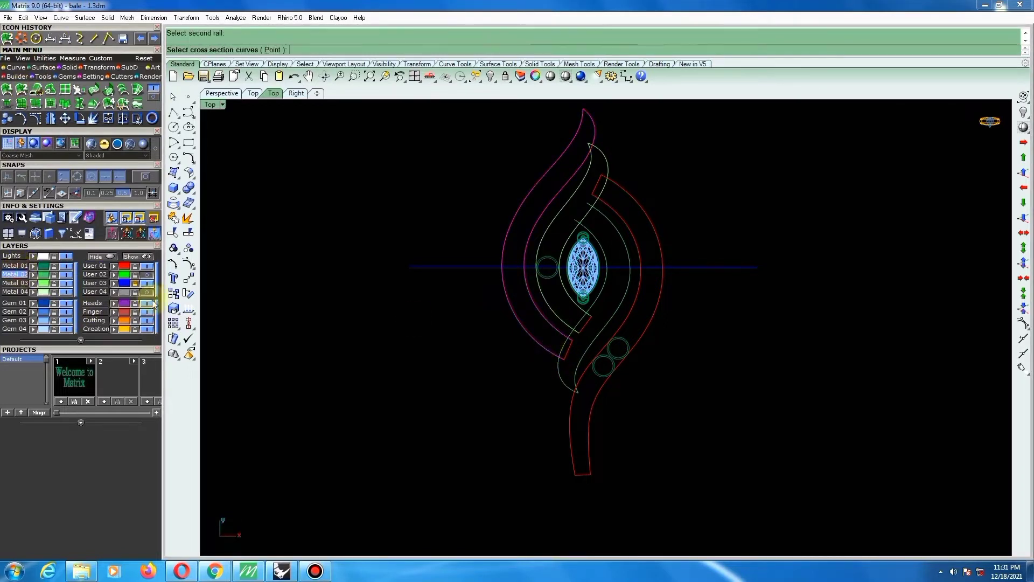
{"action": "left_click", "coordinate": [569, 343]}
{"action": "left_click", "coordinate": [579, 350]}
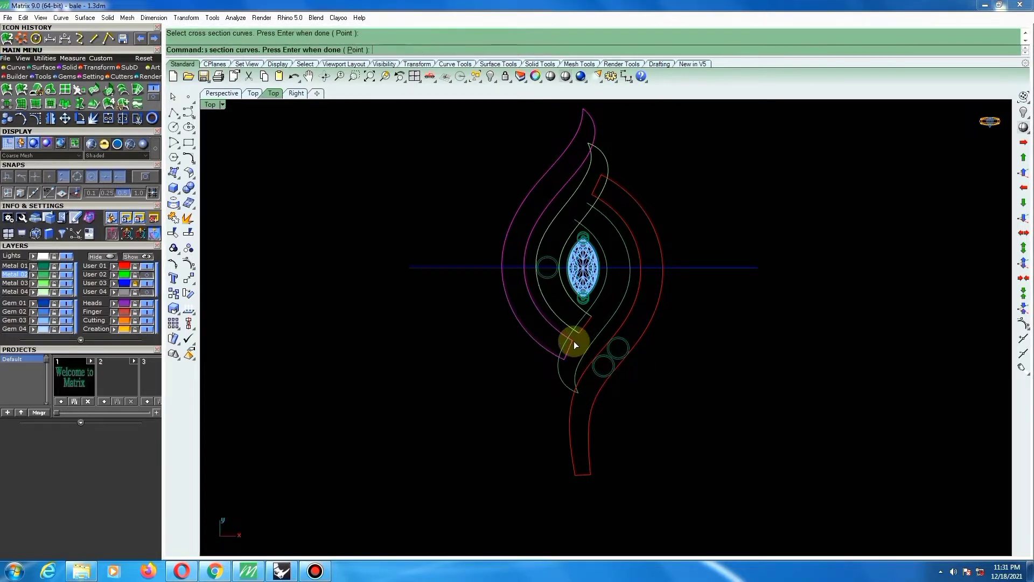
{"action": "key", "text": "Return"}
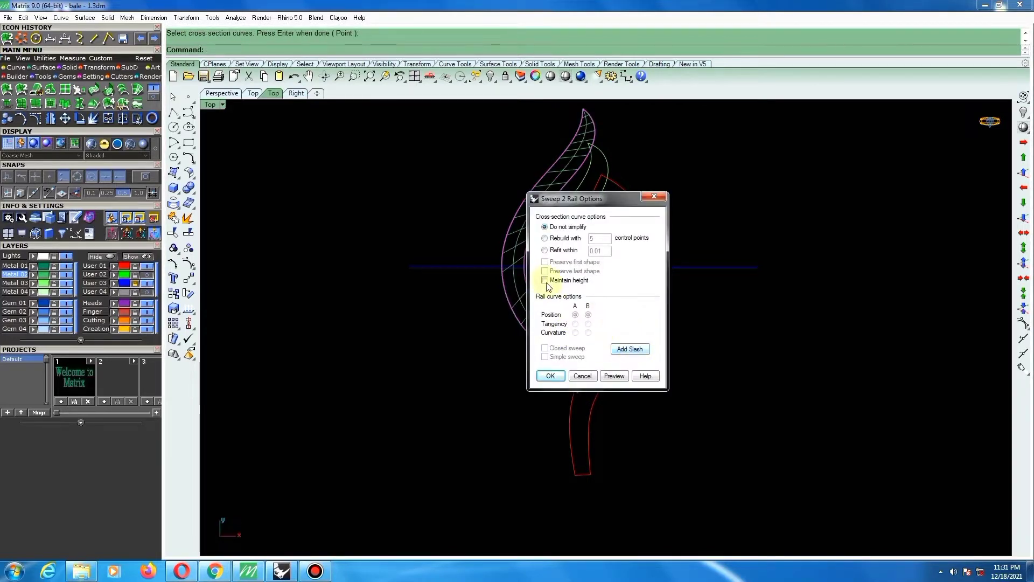
Add four slashes across the outer left band's rails and create the sweep surface with Maintain height enabled.
{"action": "left_click", "coordinate": [630, 349]}
{"action": "scroll", "coordinate": [533, 300], "scroll_direction": "up", "scroll_amount": 2}
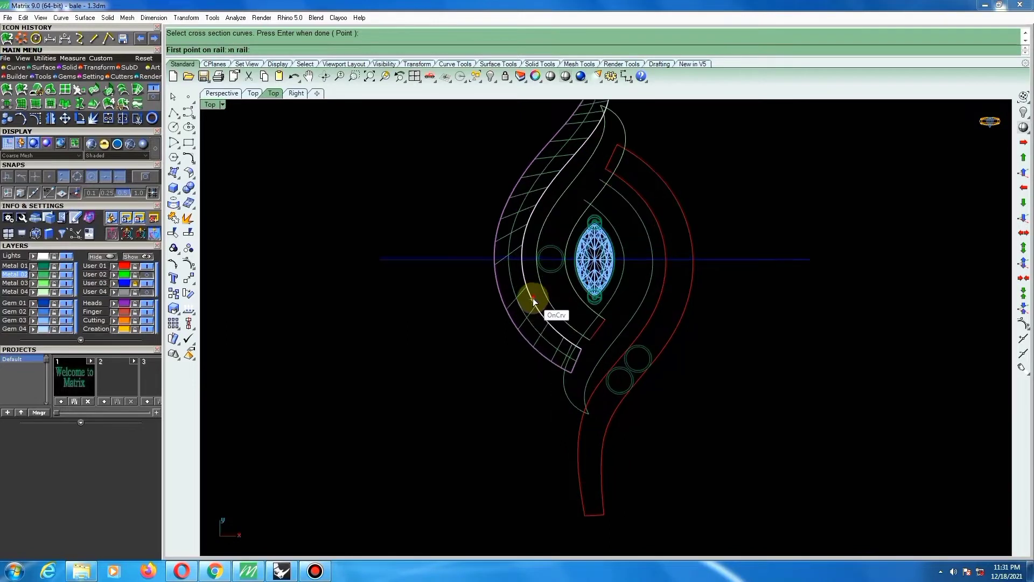
{"action": "left_click", "coordinate": [532, 299]}
{"action": "left_click", "coordinate": [508, 311]}
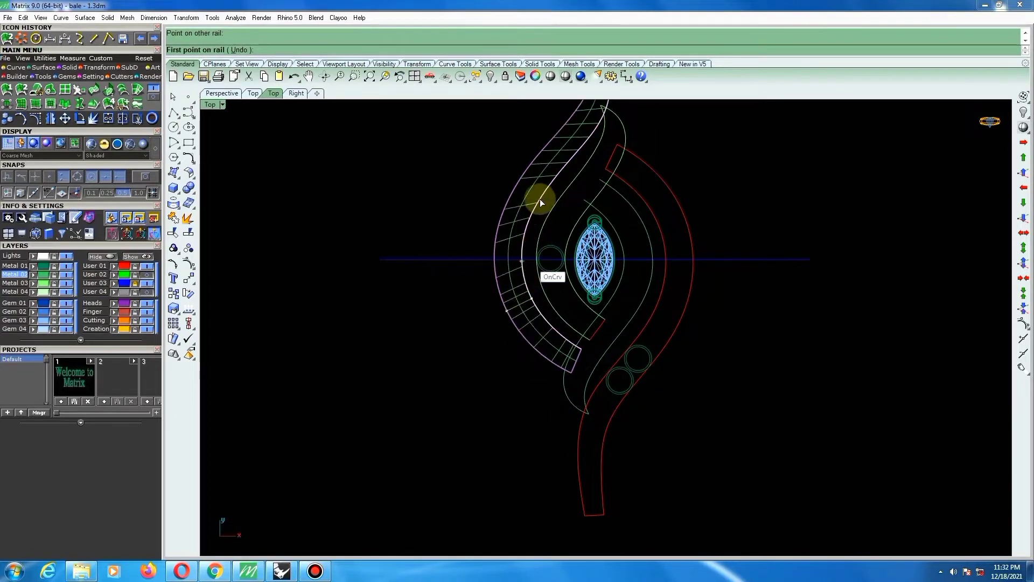
{"action": "scroll", "coordinate": [542, 253], "scroll_direction": "up", "scroll_amount": 3}
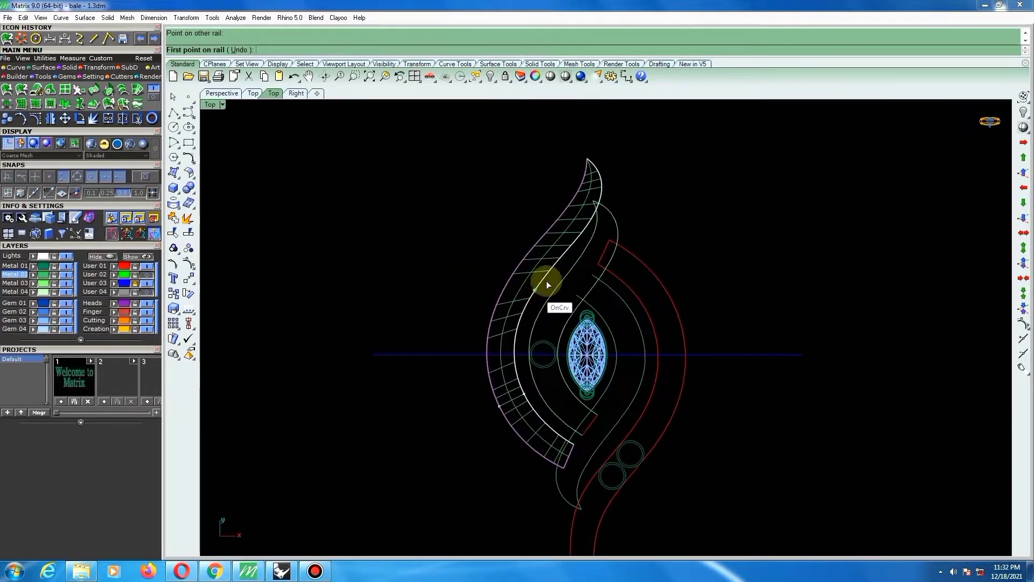
{"action": "left_click", "coordinate": [564, 258]}
{"action": "left_click", "coordinate": [533, 236]}
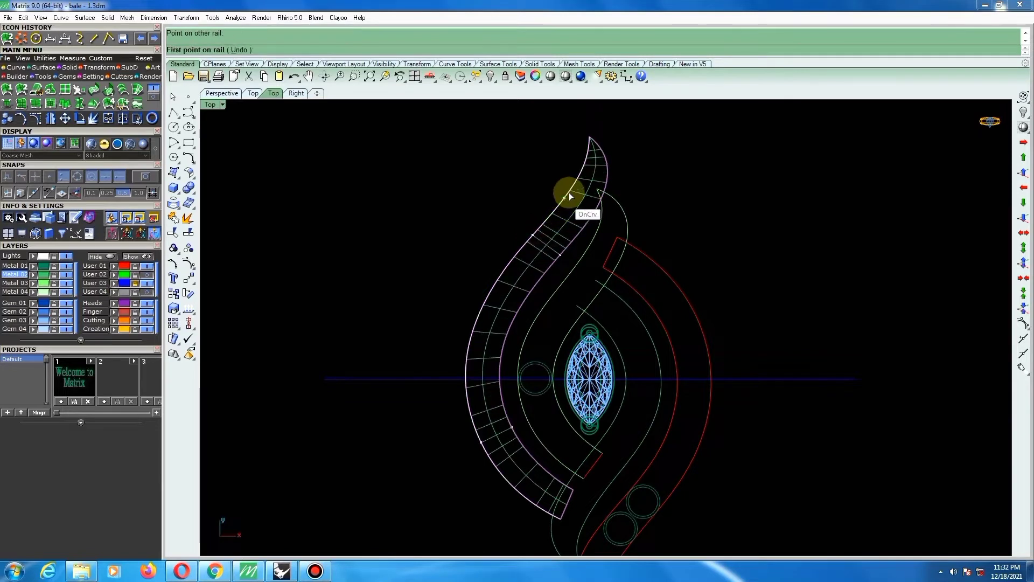
{"action": "left_click", "coordinate": [600, 186]}
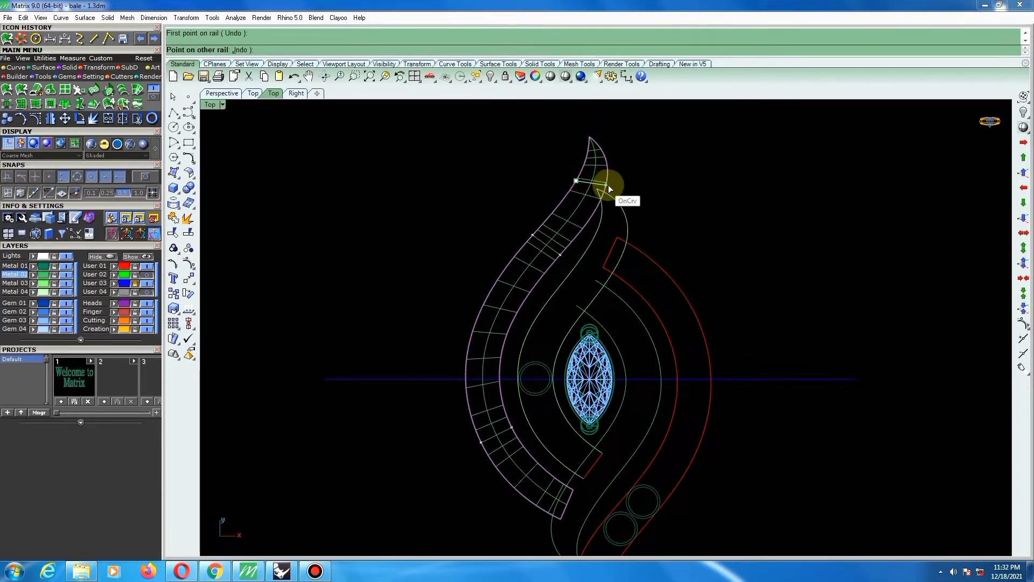
{"action": "left_click", "coordinate": [605, 199]}
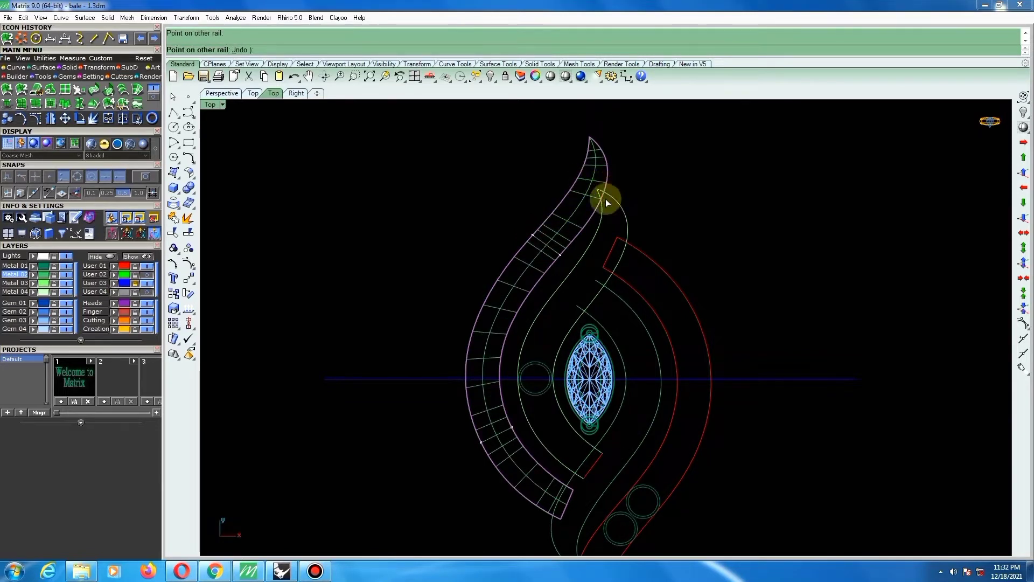
{"action": "left_click", "coordinate": [509, 341]}
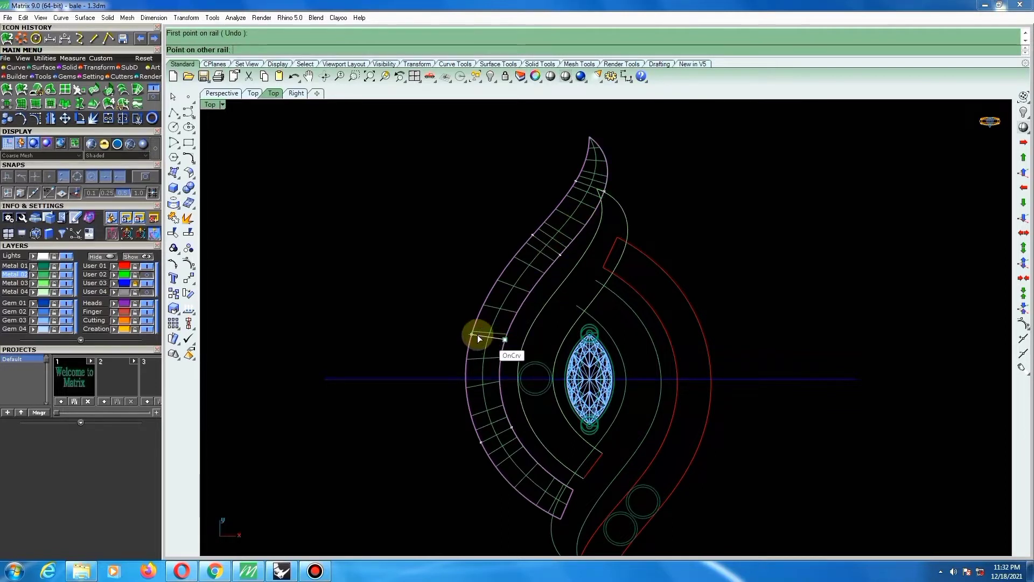
{"action": "left_click", "coordinate": [473, 331]}
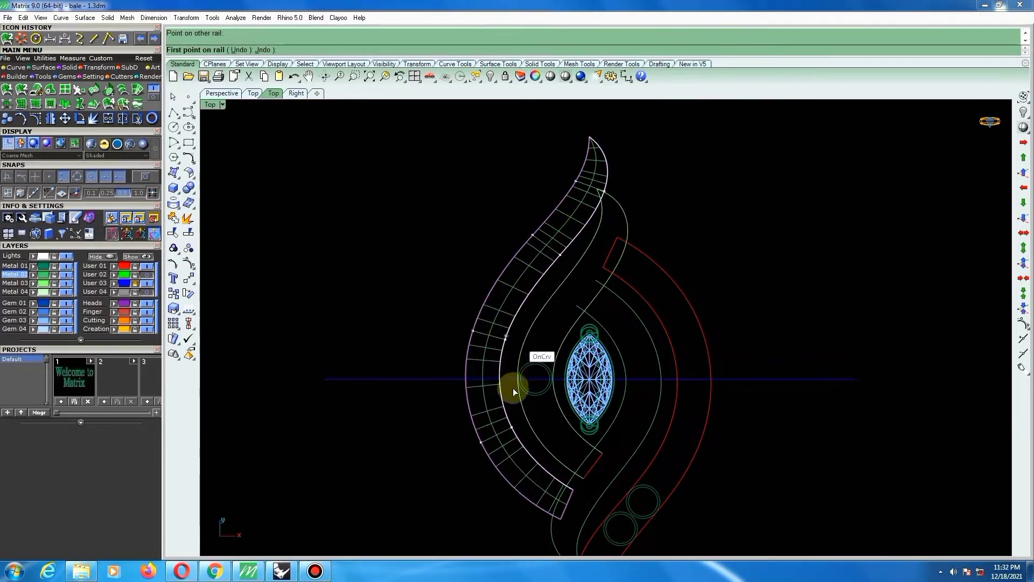
{"action": "right_click", "coordinate": [519, 354]}
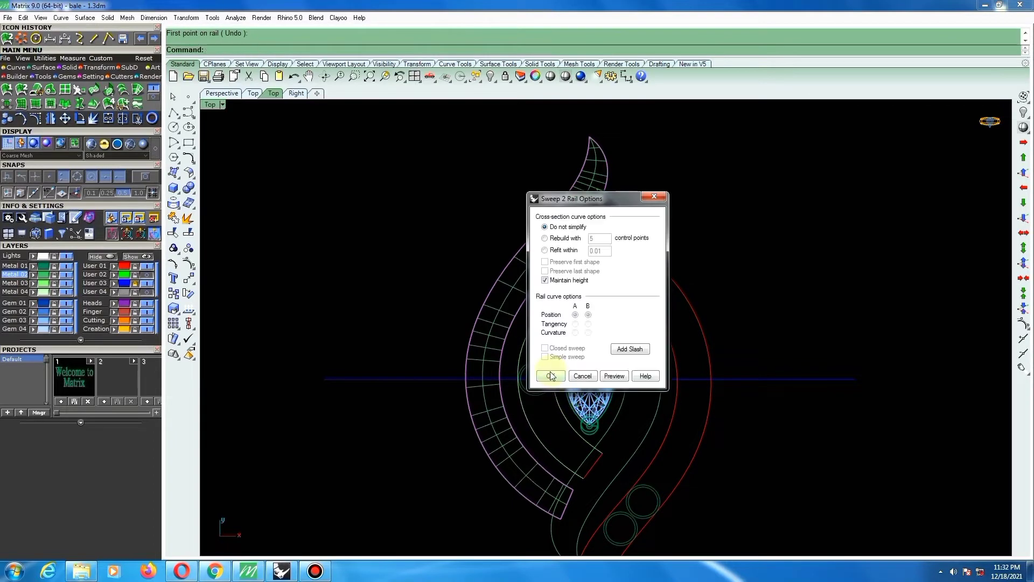
{"action": "left_click", "coordinate": [550, 375]}
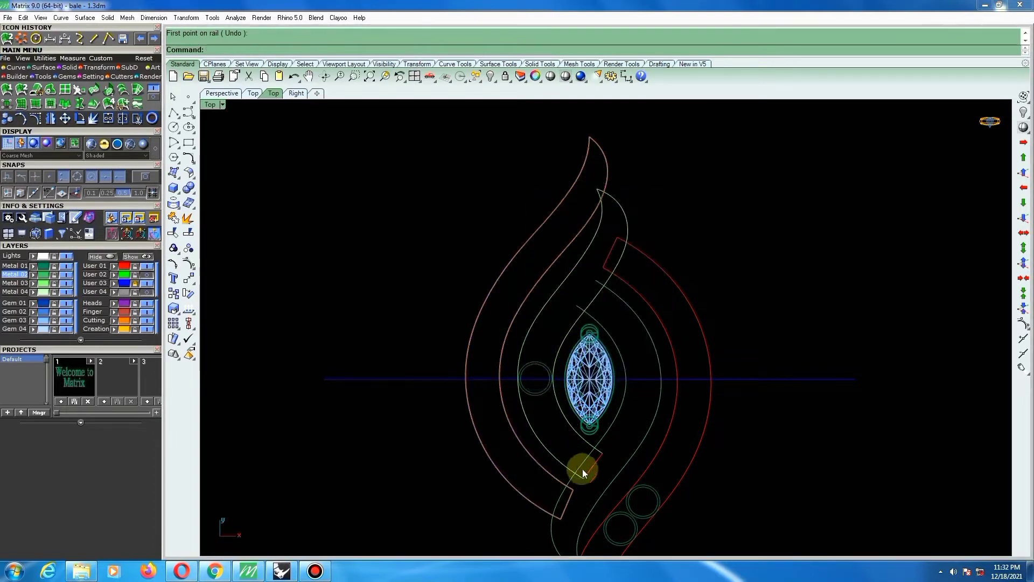
Set up a two-rail sweep from the inner left band's two edge curves, with its lower end curve as the cross section.
{"action": "scroll", "coordinate": [583, 468], "scroll_direction": "up", "scroll_amount": 4}
{"action": "right_click", "coordinate": [564, 467]}
{"action": "left_click", "coordinate": [560, 468]}
{"action": "left_click", "coordinate": [590, 426]}
{"action": "left_click", "coordinate": [605, 454]}
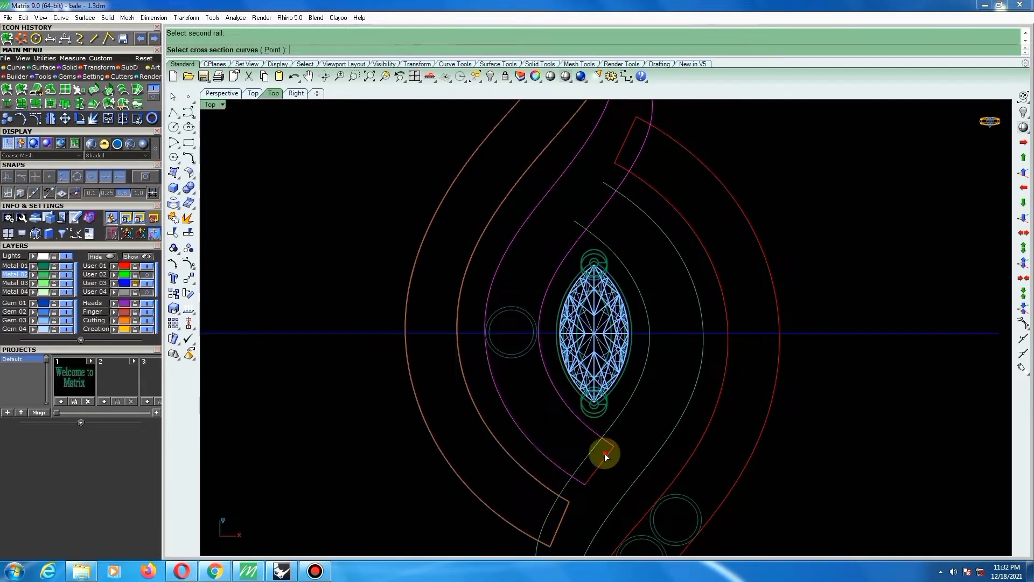
{"action": "right_click", "coordinate": [604, 453]}
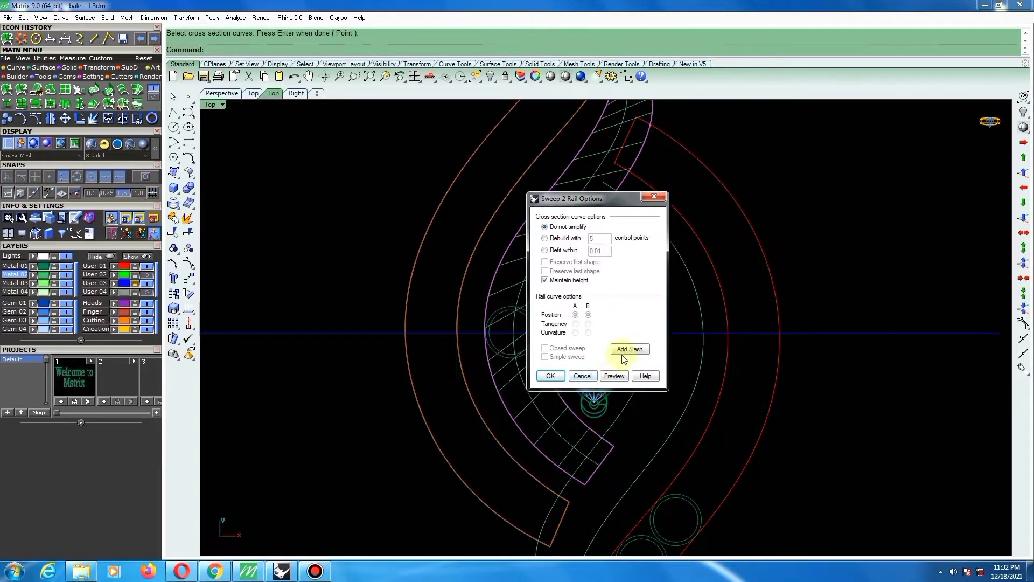
Add four slashes across the inner left band, from beside the gem up to its tapered tip, and create the sweep surface.
{"action": "left_click", "coordinate": [626, 349]}
{"action": "left_click", "coordinate": [547, 372]}
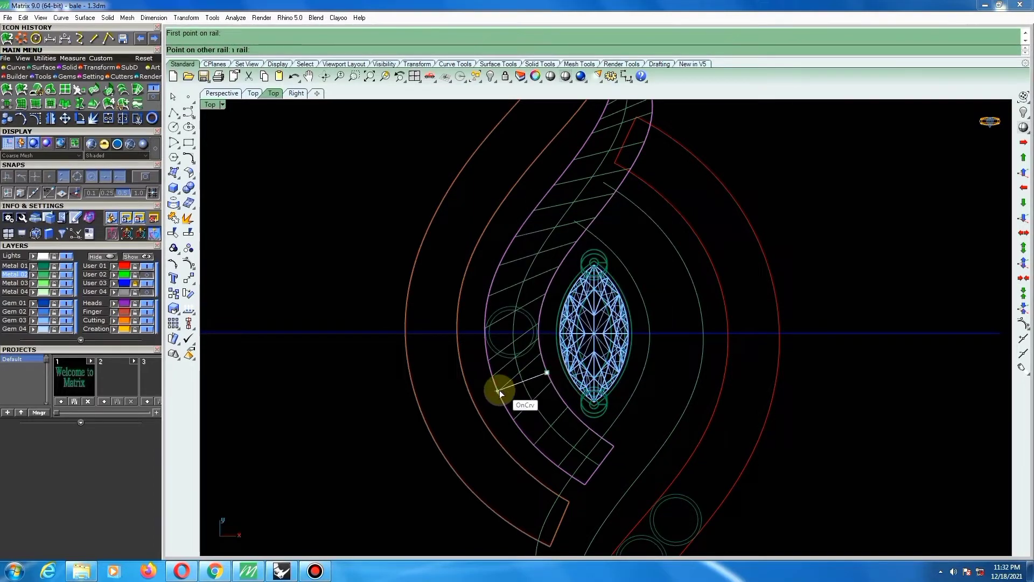
{"action": "left_click", "coordinate": [499, 392]}
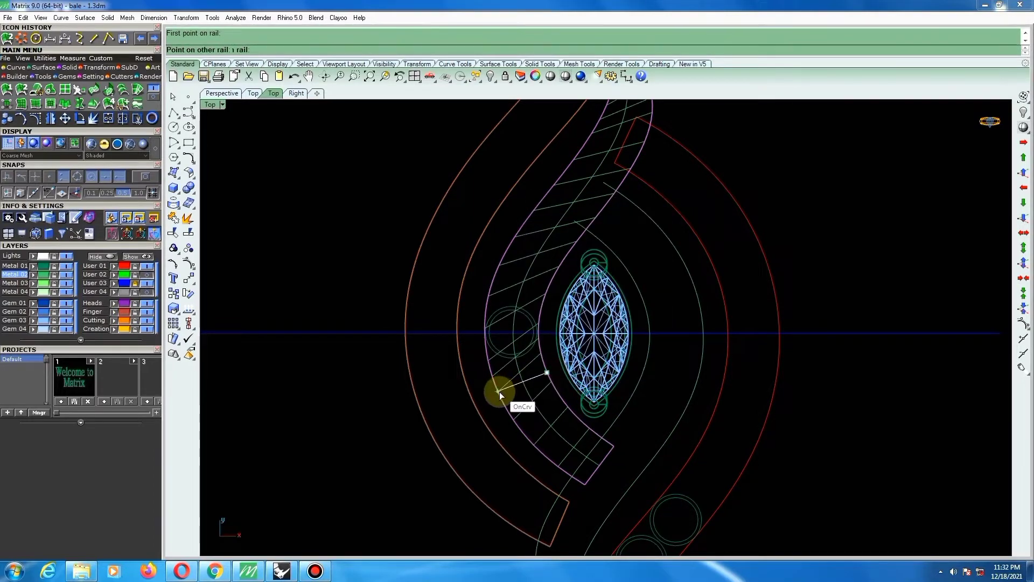
{"action": "left_click", "coordinate": [553, 202]}
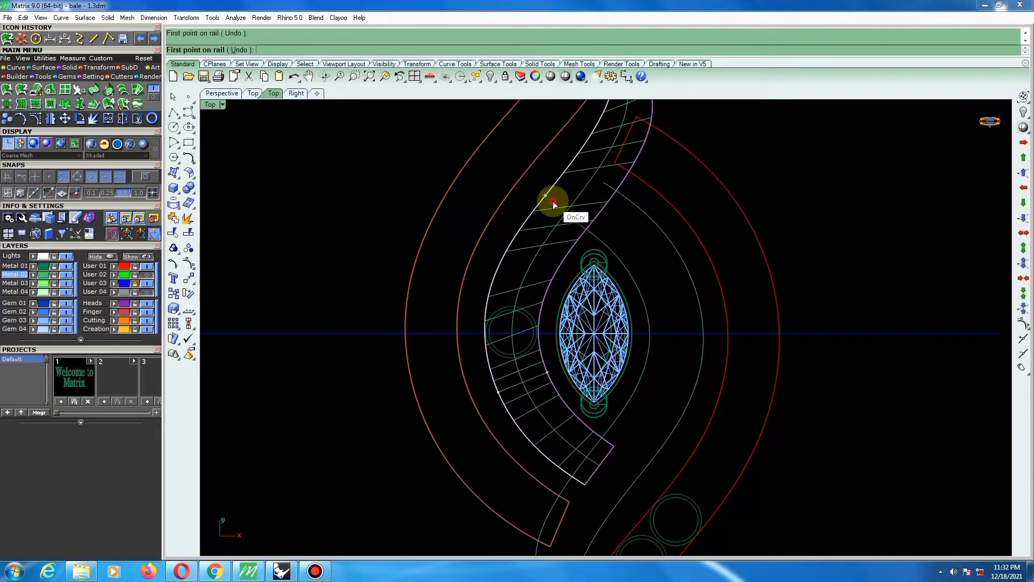
{"action": "left_click", "coordinate": [592, 227]}
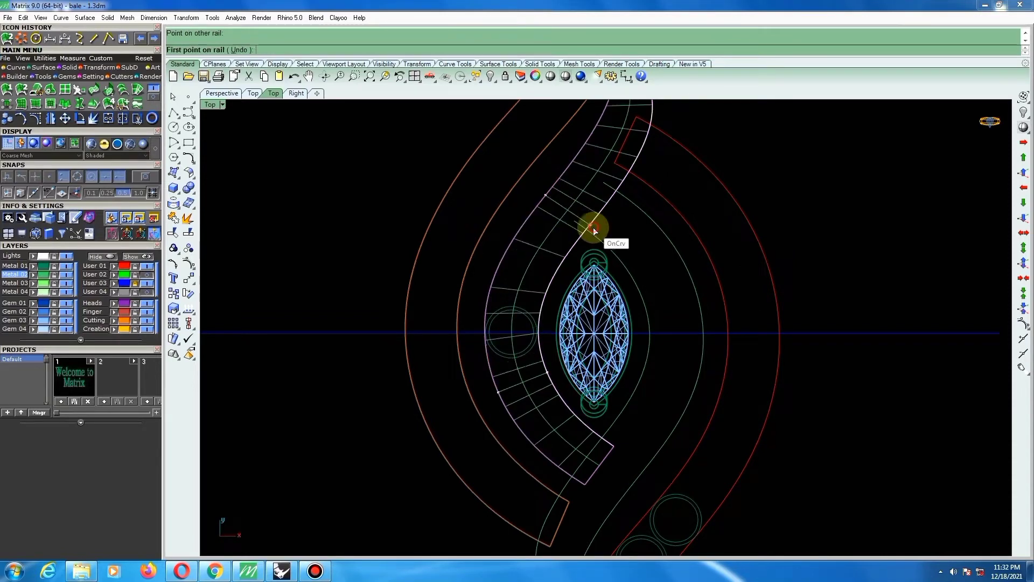
{"action": "left_click", "coordinate": [546, 291]}
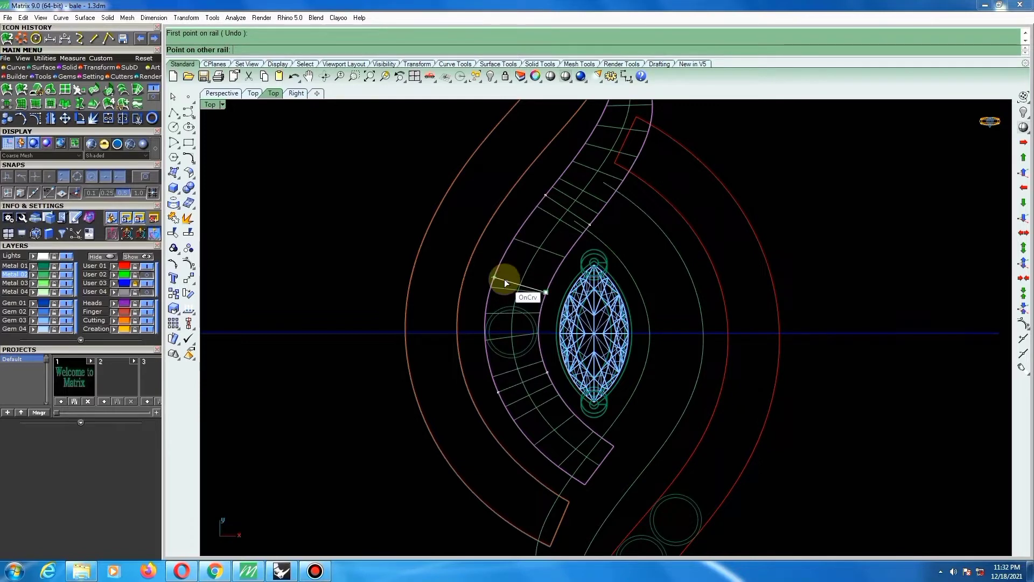
{"action": "left_click", "coordinate": [505, 280]}
{"action": "right_click_drag", "start_coordinate": [587, 266], "coordinate": [552, 359]}
{"action": "scroll", "coordinate": [578, 215], "scroll_direction": "up", "scroll_amount": 2}
{"action": "left_click", "coordinate": [578, 213]}
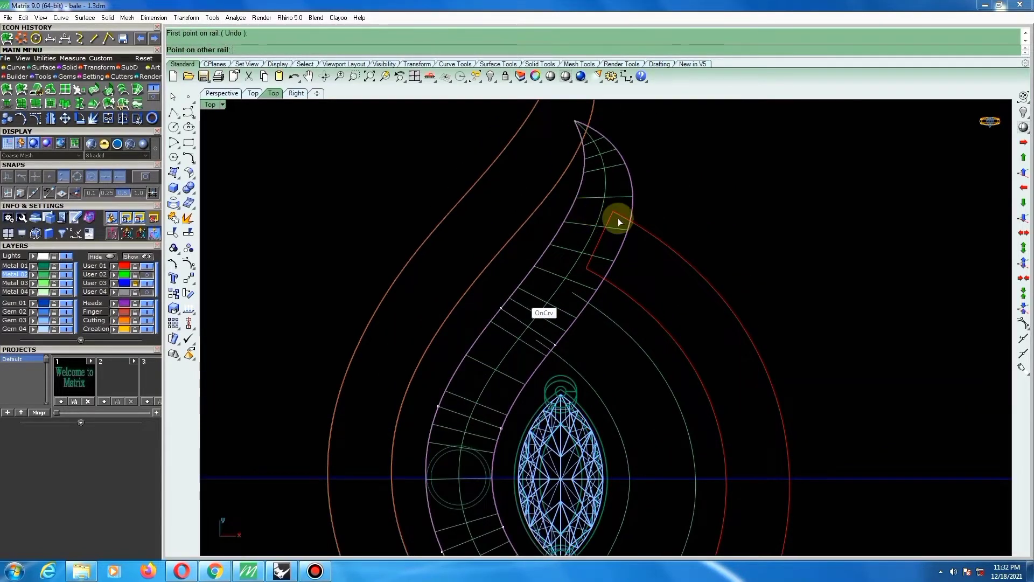
{"action": "left_click", "coordinate": [629, 218]}
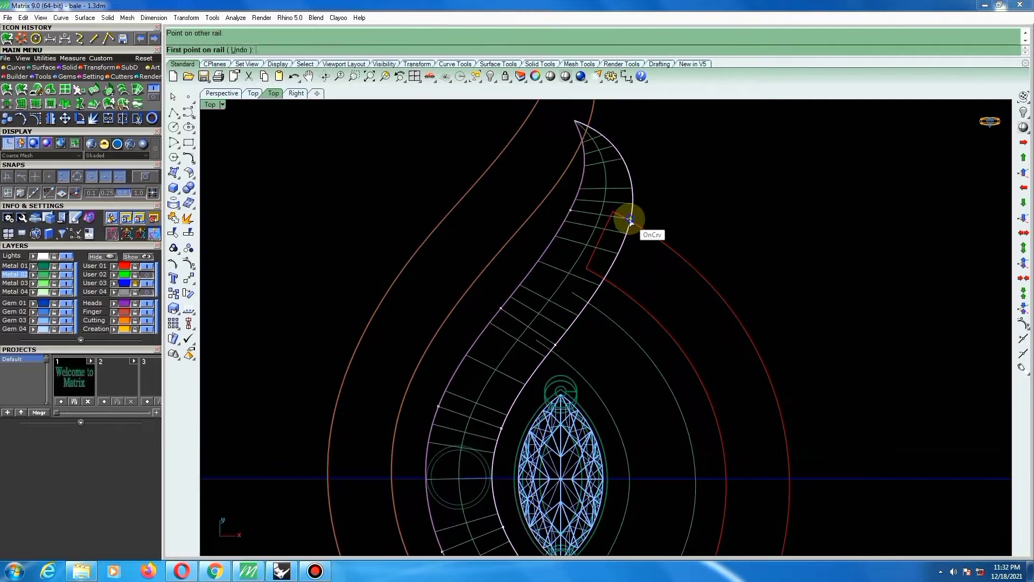
{"action": "key", "text": "Return"}
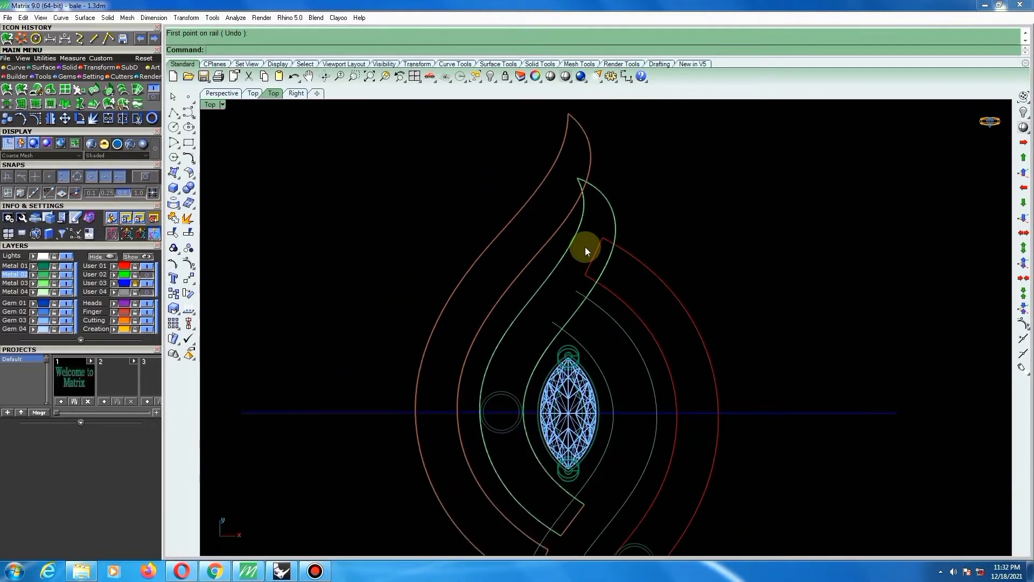
{"action": "scroll", "coordinate": [585, 248], "scroll_direction": "down", "scroll_amount": 3}
{"action": "scroll", "coordinate": [566, 395], "scroll_direction": "up", "scroll_amount": 3}
{"action": "scroll", "coordinate": [584, 237], "scroll_direction": "down", "scroll_amount": 2}
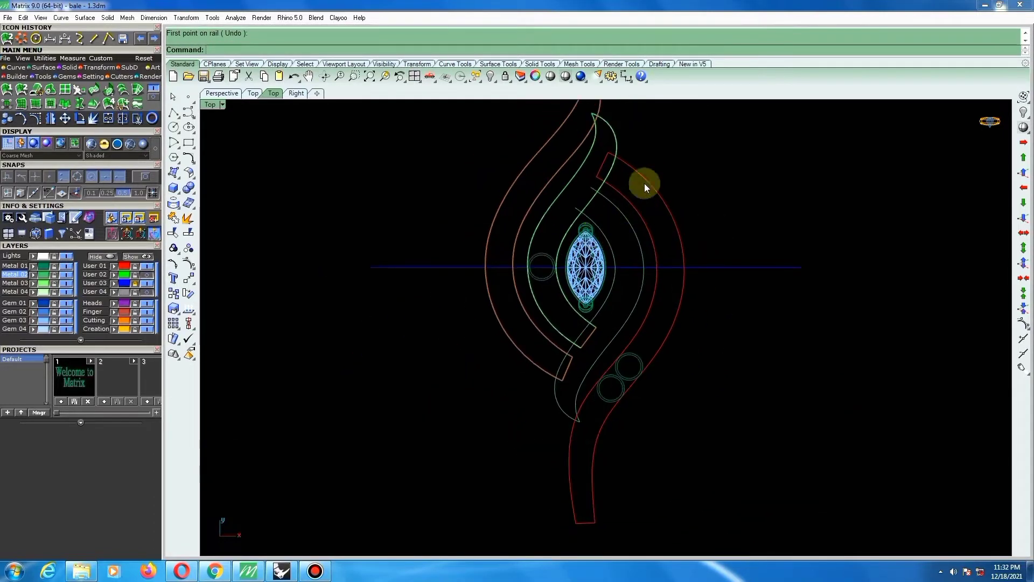
{"action": "scroll", "coordinate": [615, 186], "scroll_direction": "up", "scroll_amount": 2}
{"action": "key", "text": "Return"}
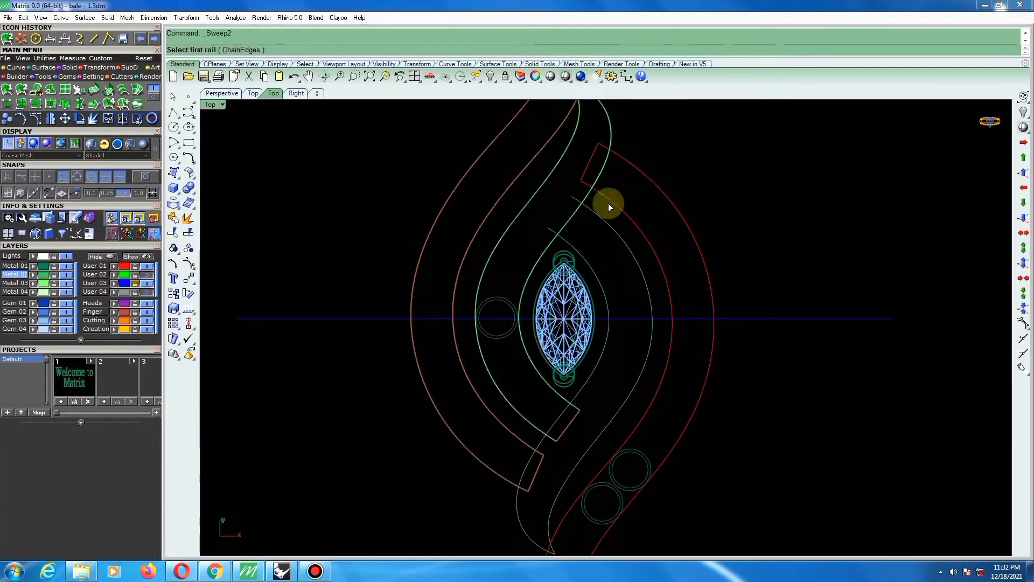
{"action": "left_click", "coordinate": [615, 201]}
{"action": "left_click", "coordinate": [630, 168]}
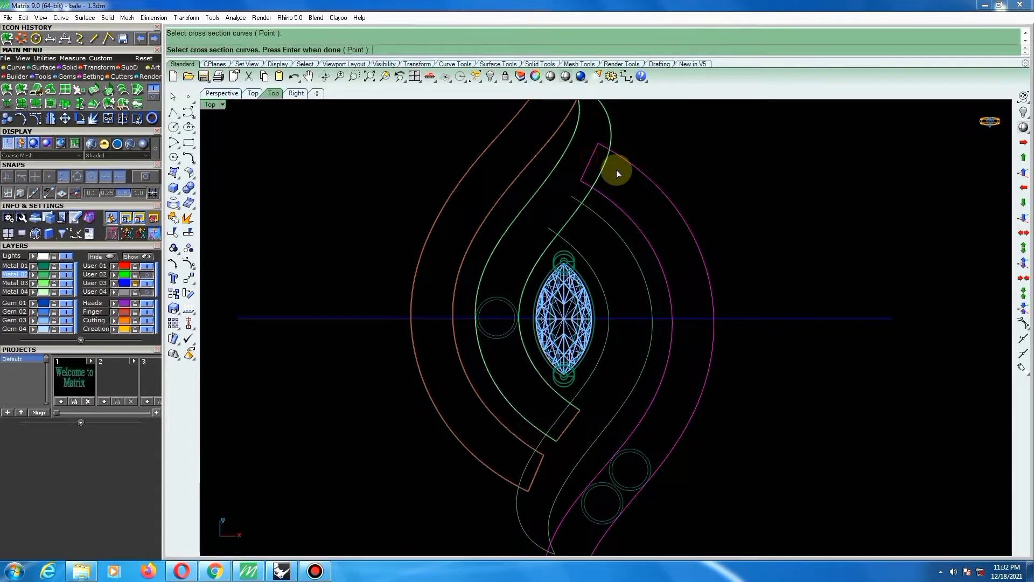
{"action": "key", "text": "Return"}
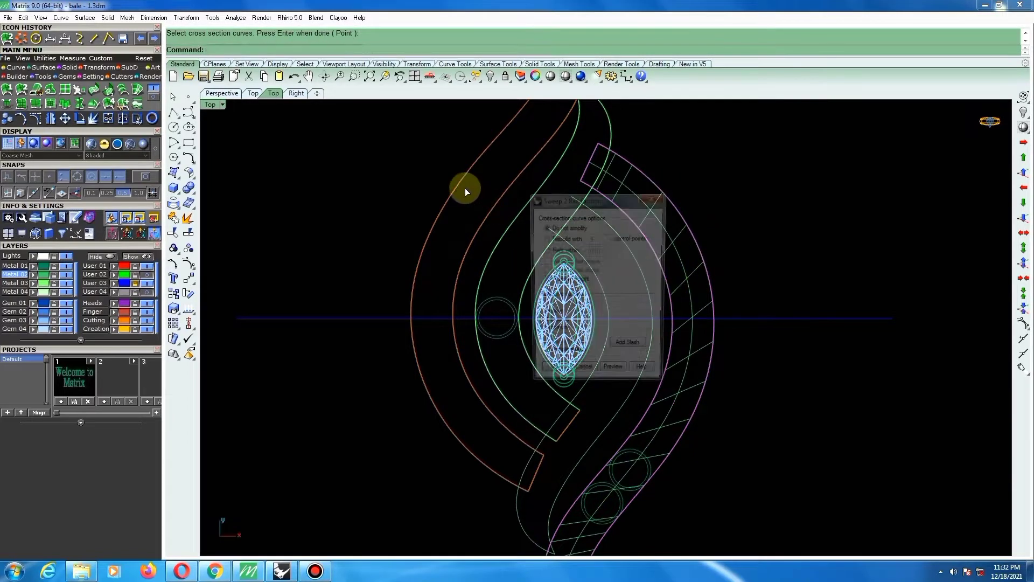
{"action": "left_click", "coordinate": [653, 199]}
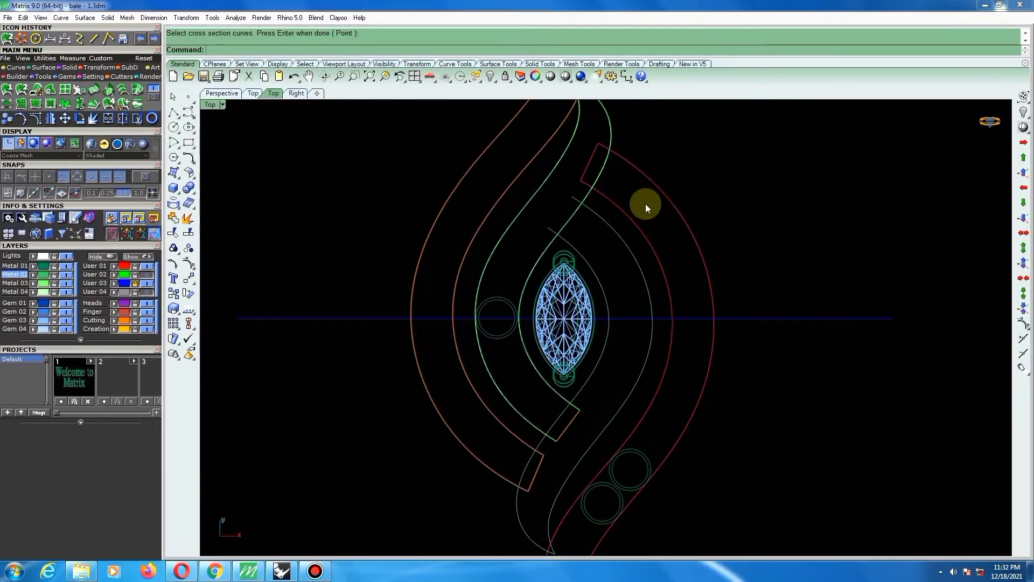
Set up a two-rail sweep from the right band's inner and outer edge curves, with its lower end curve as the cross section.
{"action": "key", "text": "Return"}
{"action": "left_click", "coordinate": [622, 212]}
{"action": "left_click", "coordinate": [648, 181]}
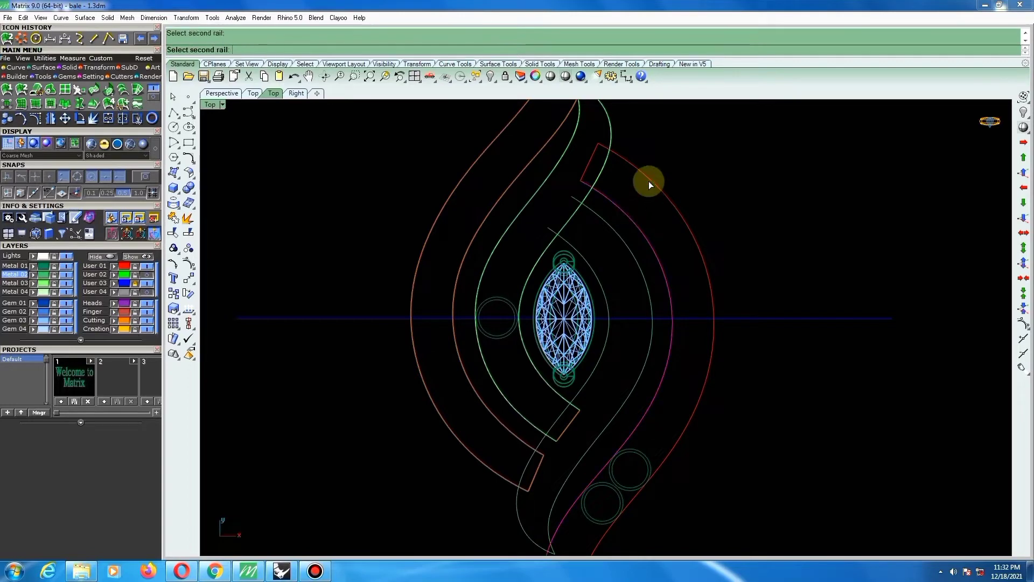
{"action": "scroll", "coordinate": [554, 186], "scroll_direction": "down", "scroll_amount": 5}
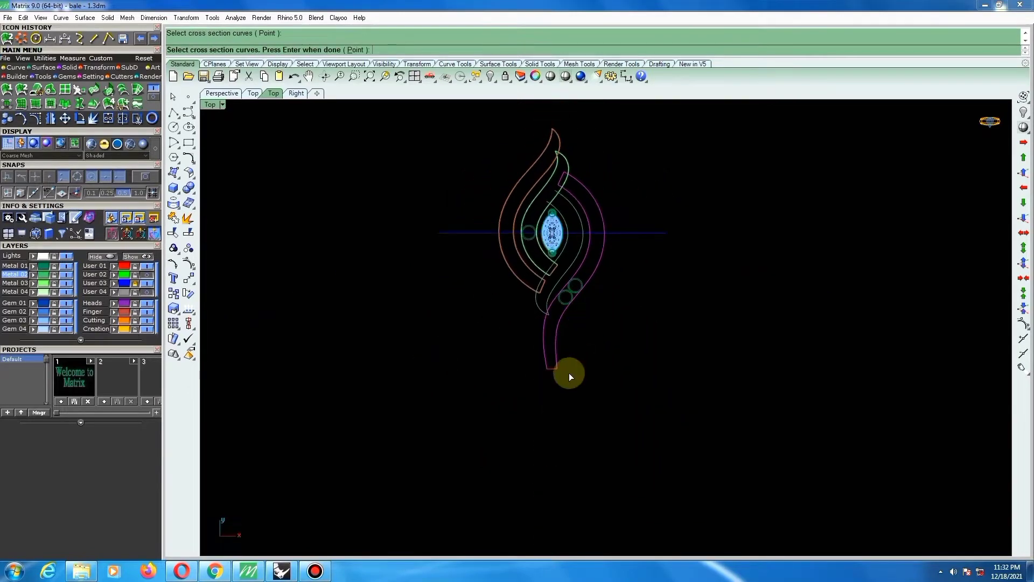
{"action": "scroll", "coordinate": [569, 373], "scroll_direction": "up", "scroll_amount": 3}
{"action": "key", "text": "Return"}
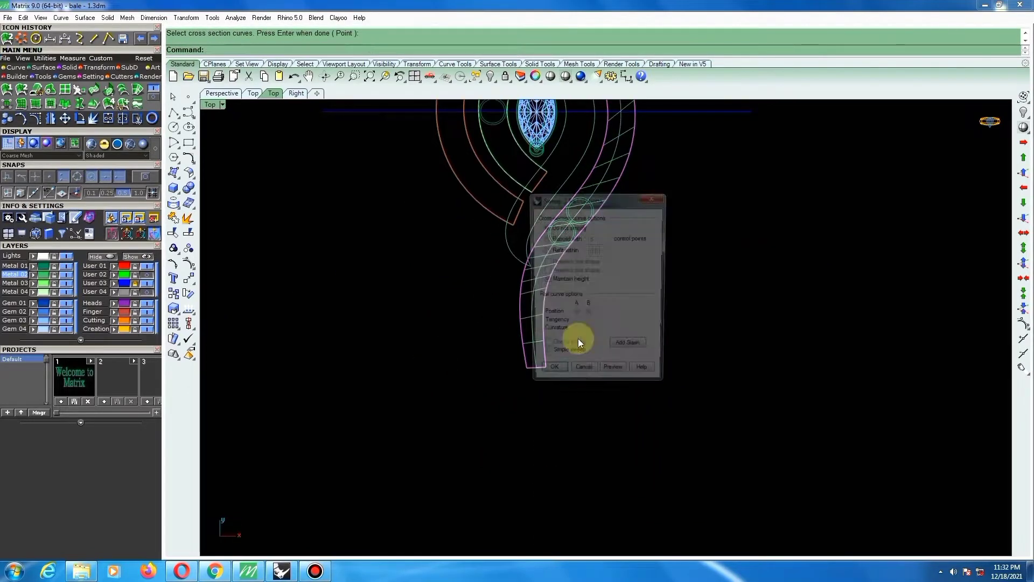
Add two slashes across the right band's sweep rails, one on the lower tail and one at the upper of the two small circles.
{"action": "left_click", "coordinate": [629, 349]}
{"action": "scroll", "coordinate": [544, 323], "scroll_direction": "up", "scroll_amount": 4}
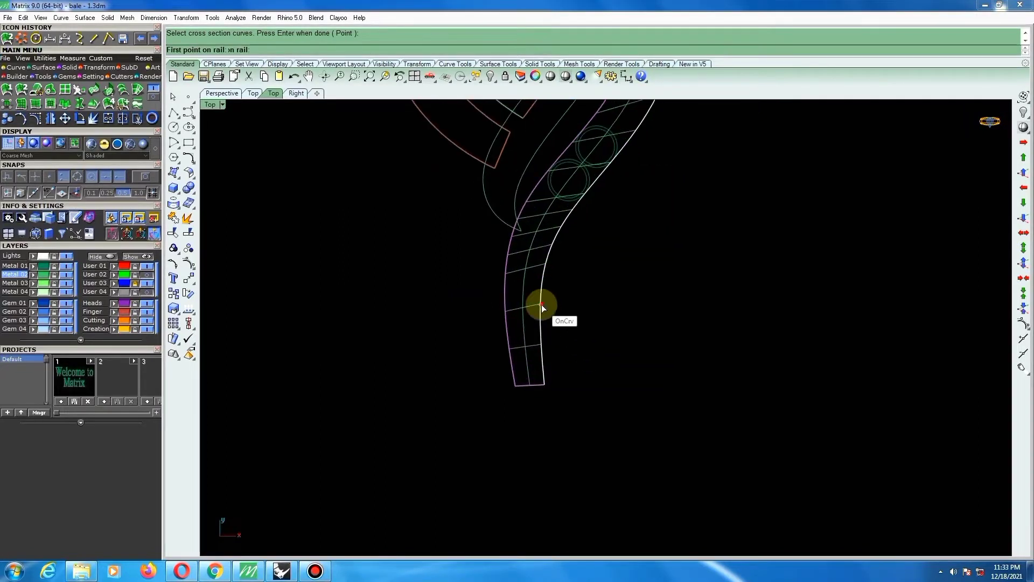
{"action": "left_click", "coordinate": [541, 306]}
{"action": "left_click", "coordinate": [506, 303]}
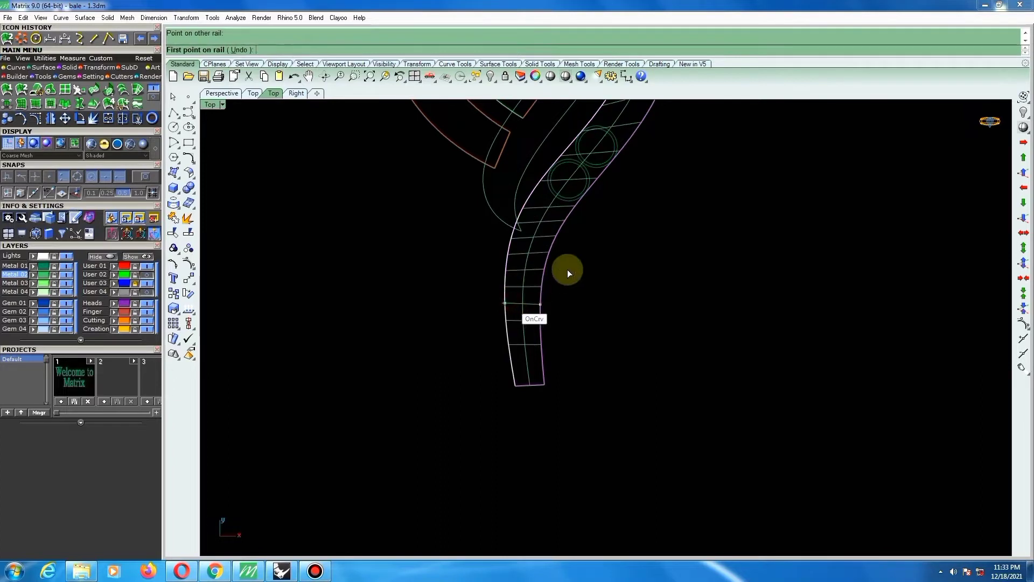
{"action": "right_click_drag", "start_coordinate": [573, 255], "coordinate": [516, 362]}
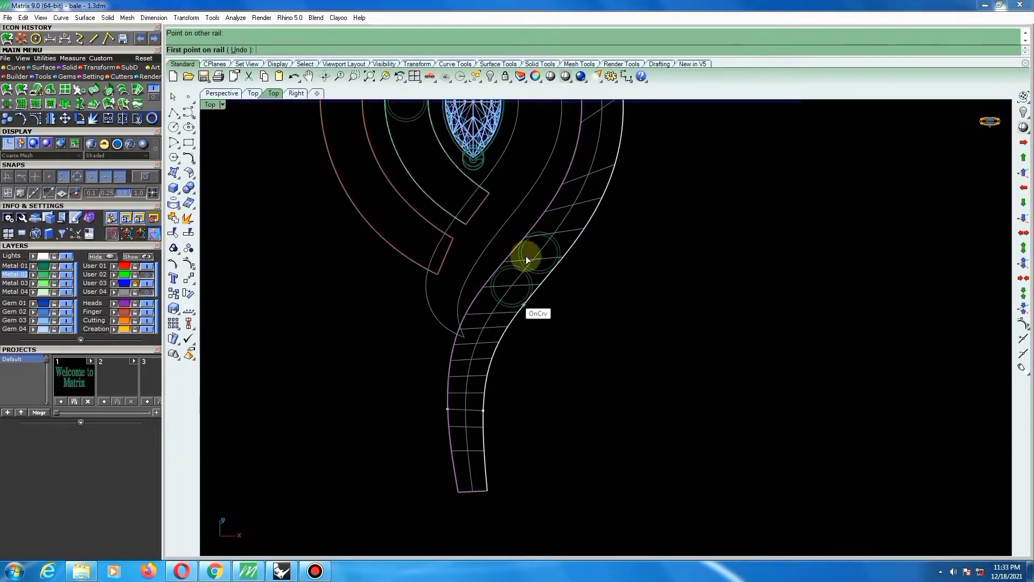
{"action": "scroll", "coordinate": [527, 260], "scroll_direction": "up", "scroll_amount": 1}
{"action": "left_click", "coordinate": [530, 228]}
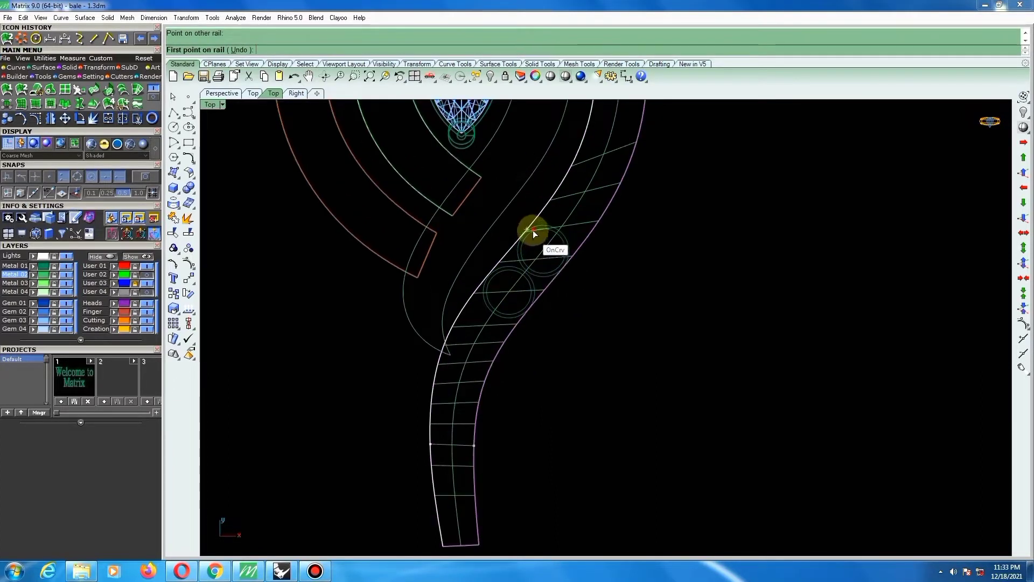
{"action": "left_click", "coordinate": [573, 256]}
Add two more slashes across the right band, beside the gem and near the upper end, and create the sweep surface.
{"action": "right_click_drag", "start_coordinate": [624, 219], "coordinate": [546, 352]}
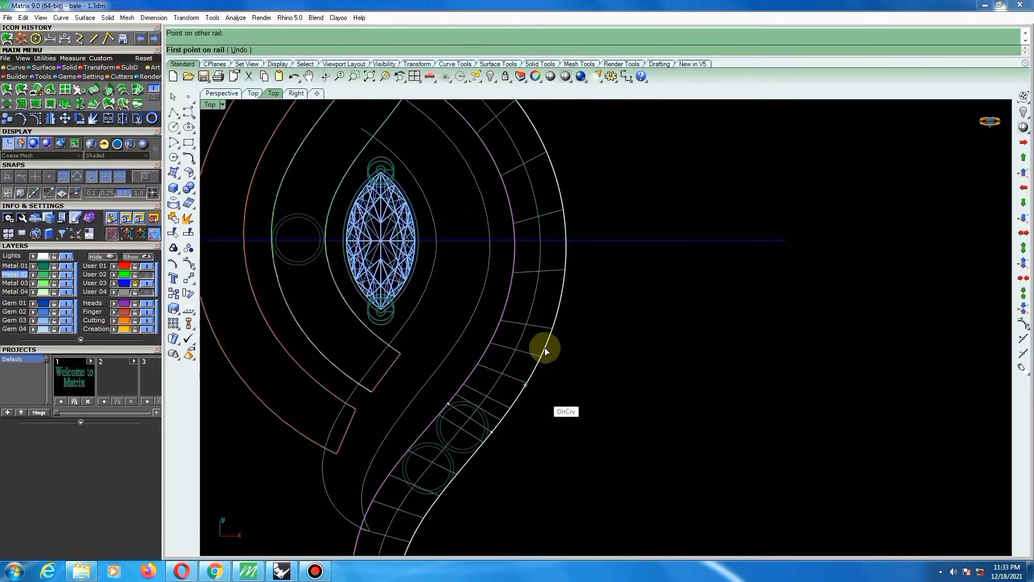
{"action": "left_click", "coordinate": [510, 205]}
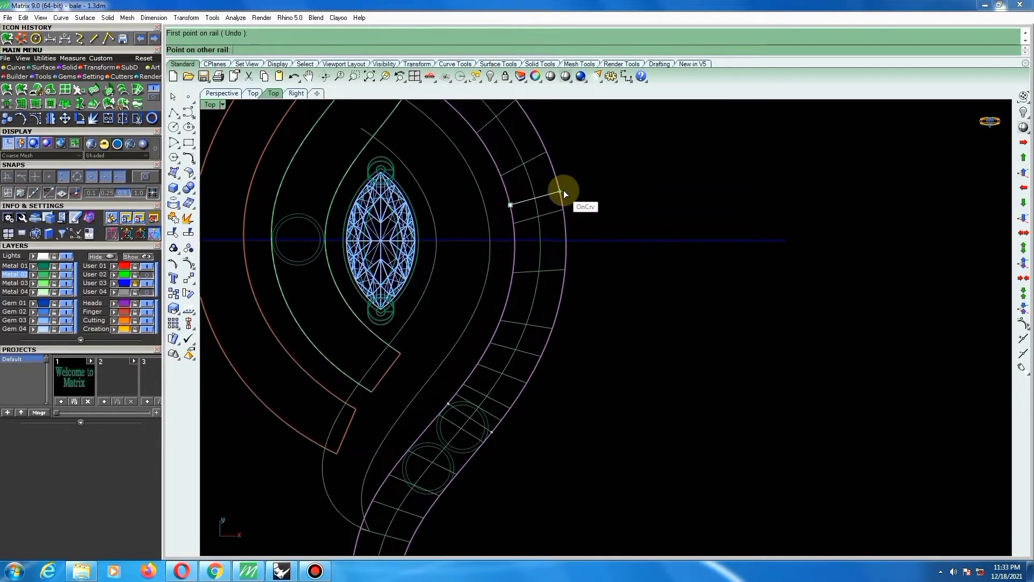
{"action": "left_click", "coordinate": [563, 192]}
{"action": "scroll", "coordinate": [551, 213], "scroll_direction": "down", "scroll_amount": 2}
{"action": "right_click_drag", "start_coordinate": [503, 184], "coordinate": [503, 242]}
{"action": "left_click", "coordinate": [490, 244]}
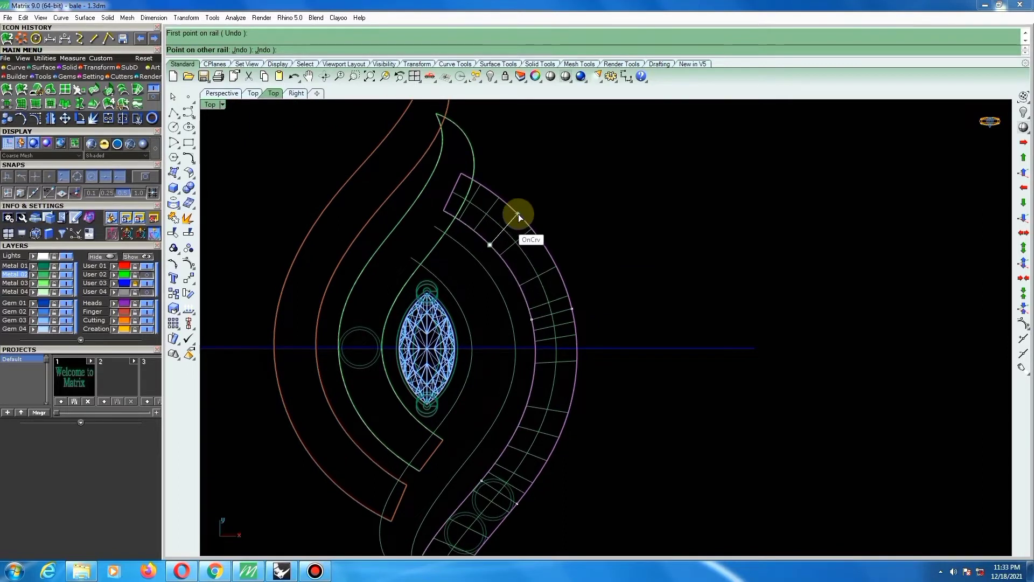
{"action": "left_click", "coordinate": [518, 215]}
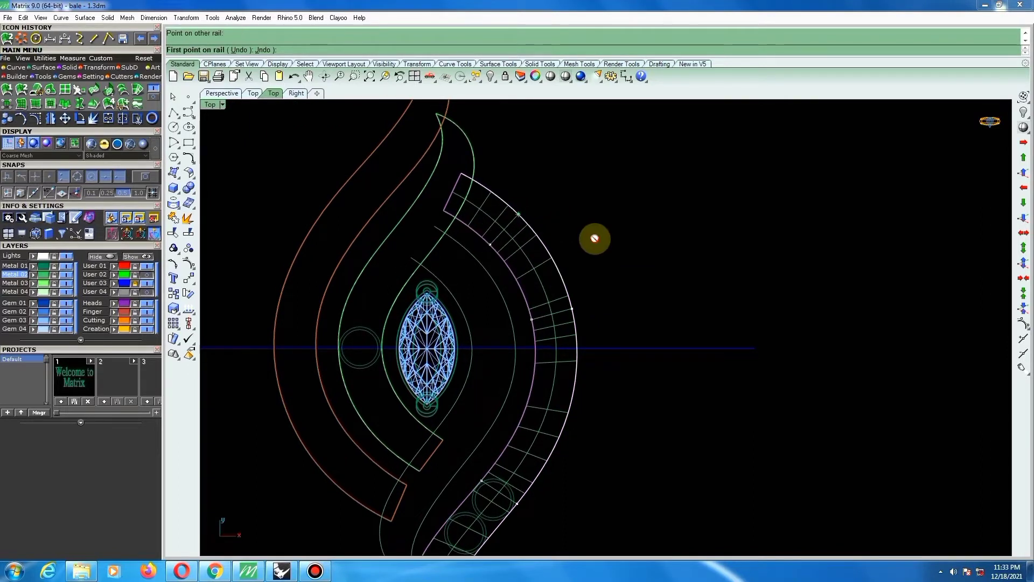
{"action": "right_click", "coordinate": [600, 284]}
{"action": "left_click", "coordinate": [549, 377]}
Shade the view and group the right band's edge and end curves, leaving its swept surface out of the group.
{"action": "scroll", "coordinate": [581, 316], "scroll_direction": "down", "scroll_amount": 1}
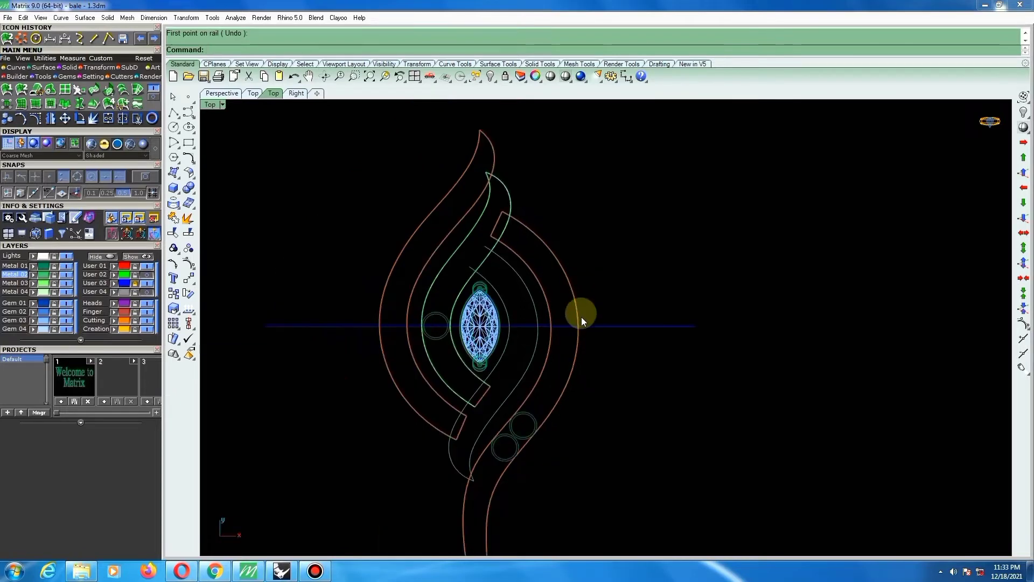
{"action": "scroll", "coordinate": [497, 504], "scroll_direction": "down", "scroll_amount": 1}
{"action": "scroll", "coordinate": [555, 467], "scroll_direction": "up", "scroll_amount": 3}
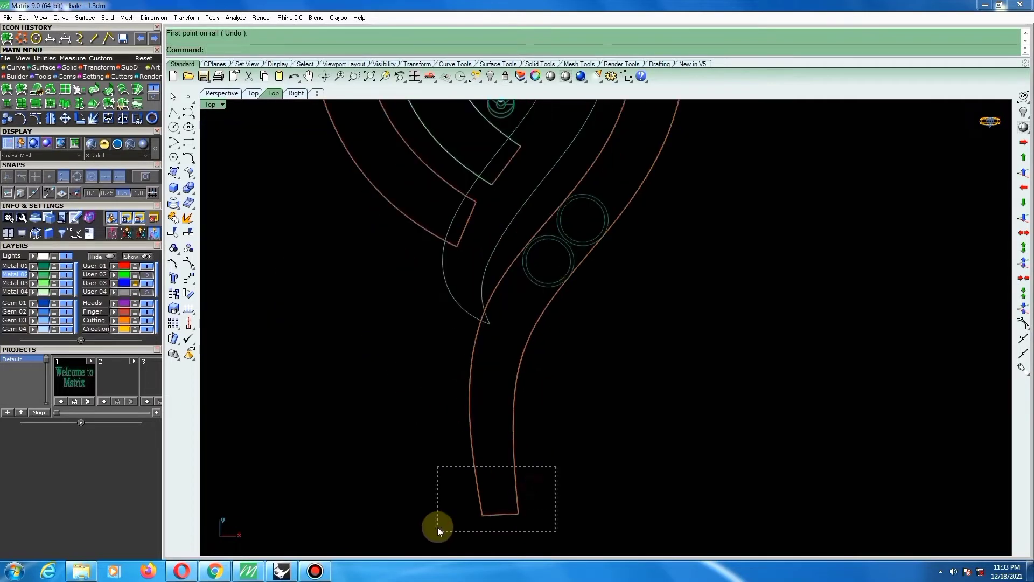
{"action": "left_click_drag", "start_coordinate": [437, 531], "coordinate": [437, 530]}
{"action": "left_click", "coordinate": [564, 76]}
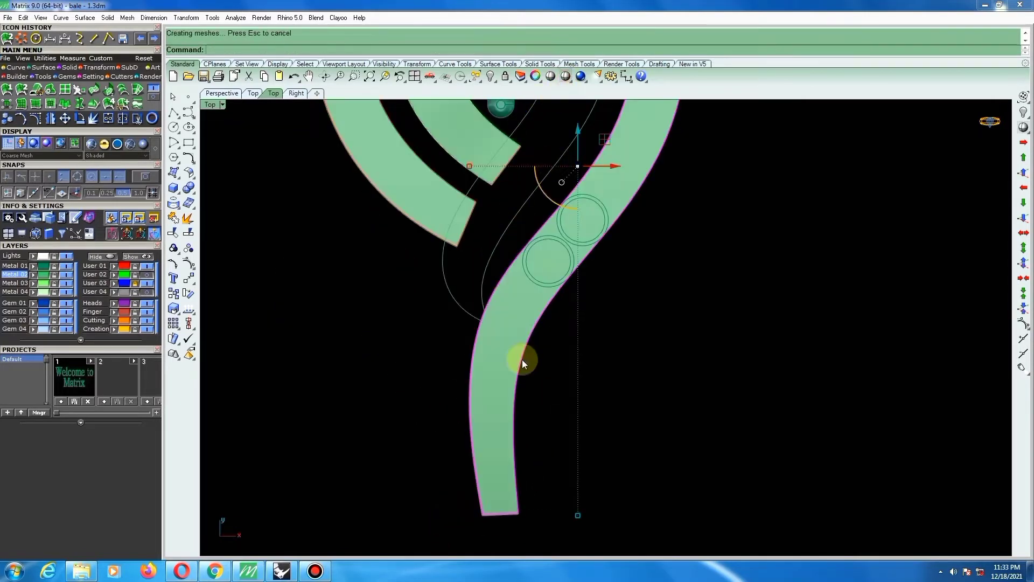
{"action": "left_click", "coordinate": [490, 396], "text": "ctrl"}
{"action": "scroll", "coordinate": [505, 412], "scroll_direction": "down", "scroll_amount": 4}
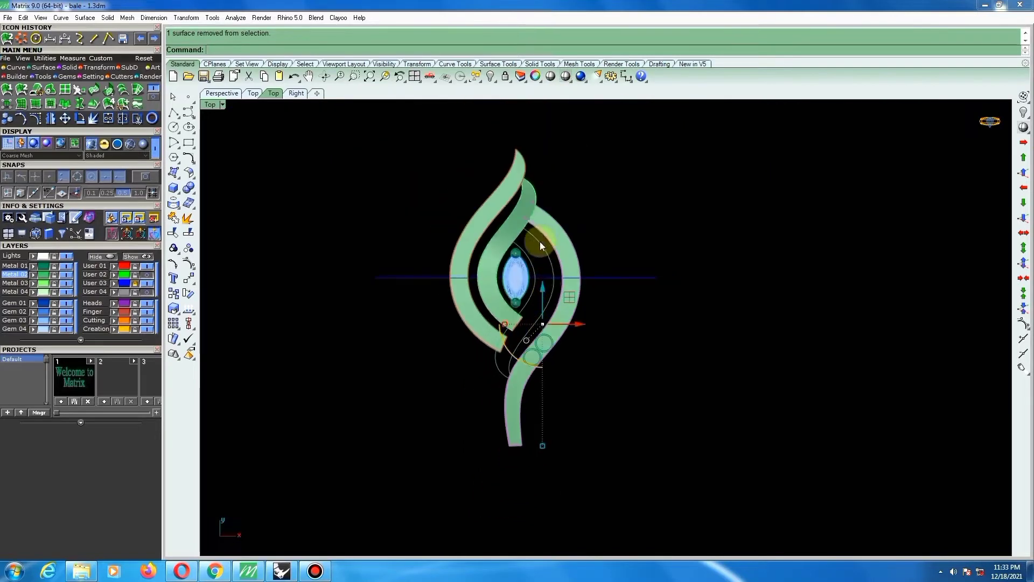
{"action": "scroll", "coordinate": [540, 241], "scroll_direction": "up", "scroll_amount": 2}
{"action": "scroll", "coordinate": [529, 211], "scroll_direction": "up", "scroll_amount": 3}
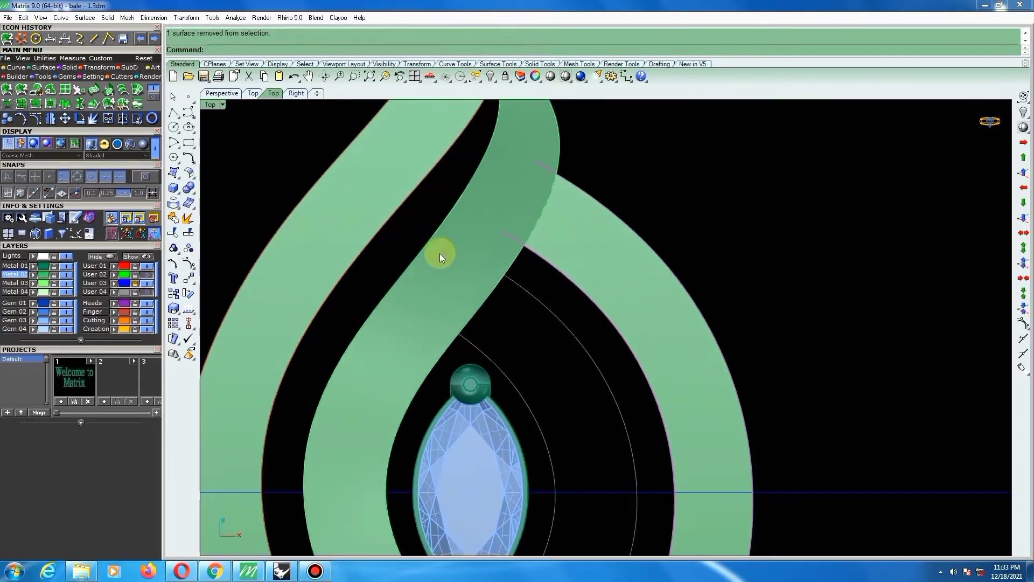
{"action": "left_click", "coordinate": [543, 185]}
{"action": "key", "text": "ctrl+g"}
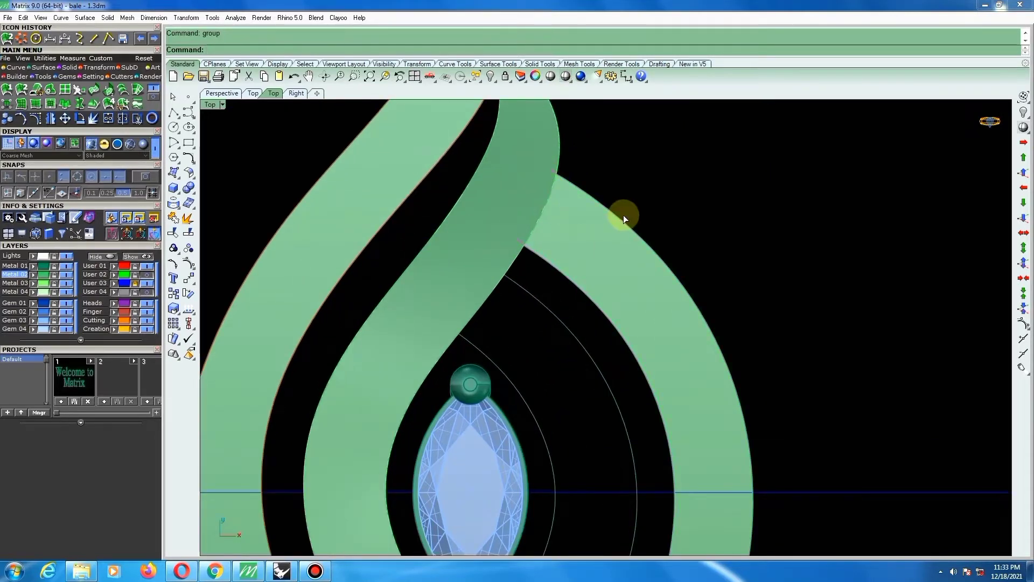
Show the grouped curves' control points and shift the right edge's point just above the tail's lower end slightly inward.
{"action": "scroll", "coordinate": [530, 222], "scroll_direction": "down", "scroll_amount": 3}
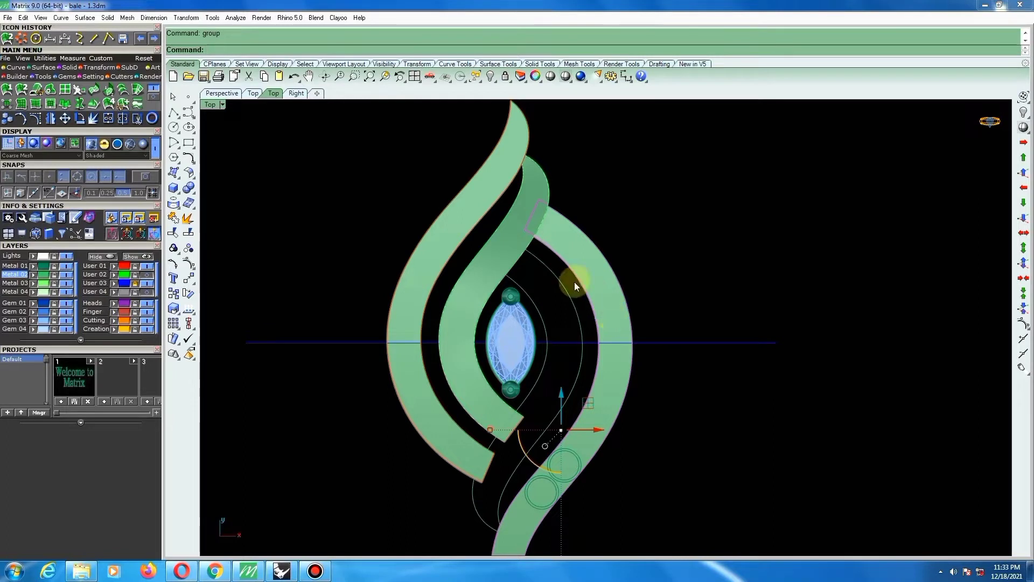
{"action": "scroll", "coordinate": [574, 282], "scroll_direction": "down", "scroll_amount": 3}
{"action": "scroll", "coordinate": [554, 465], "scroll_direction": "up", "scroll_amount": 3}
{"action": "scroll", "coordinate": [554, 466], "scroll_direction": "up", "scroll_amount": 2}
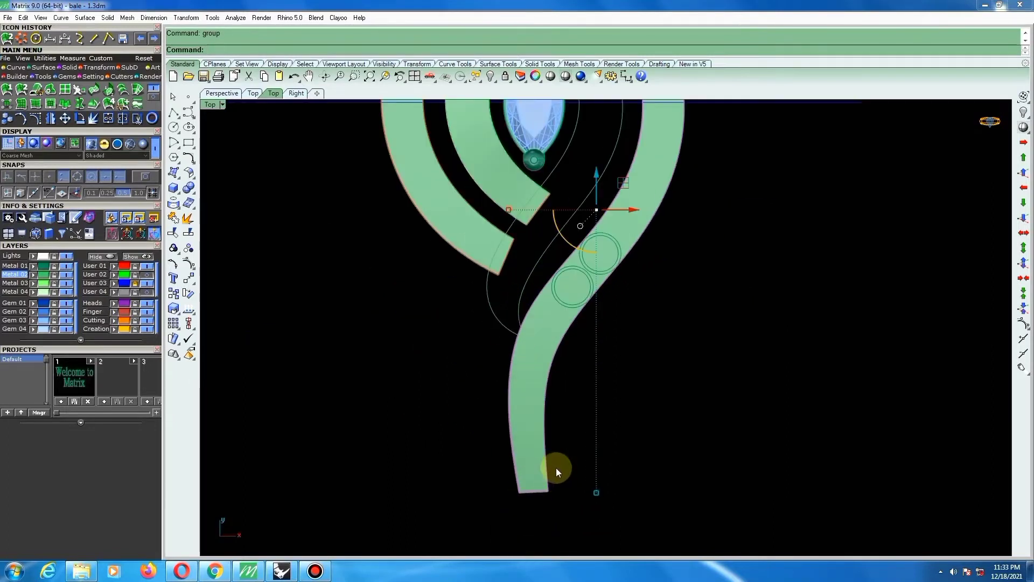
{"action": "key", "text": "F10"}
{"action": "scroll", "coordinate": [554, 493], "scroll_direction": "up", "scroll_amount": 4}
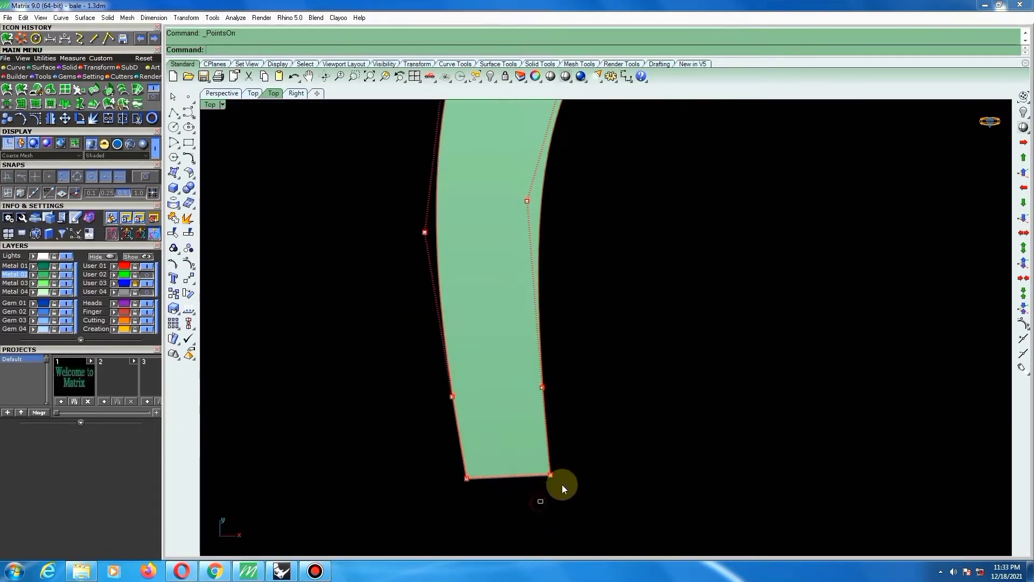
{"action": "left_click_drag", "start_coordinate": [563, 488], "coordinate": [577, 461]}
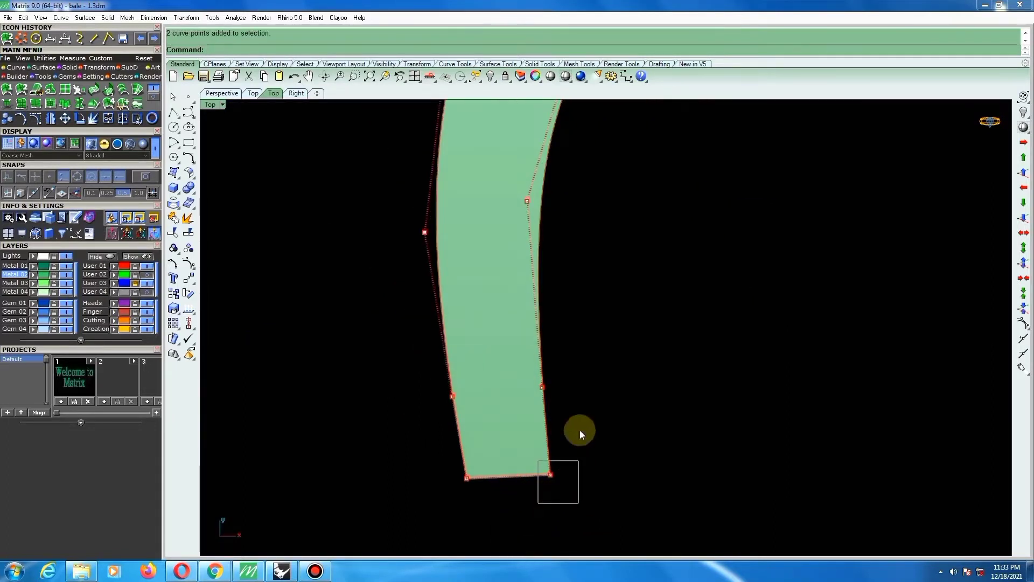
{"action": "left_click", "coordinate": [542, 386]}
{"action": "left_click_drag", "start_coordinate": [573, 386], "coordinate": [569, 386]}
{"action": "left_click", "coordinate": [609, 358]}
Move the left edge's control point just above the tail's lower end slightly outward to the left.
{"action": "scroll", "coordinate": [583, 356], "scroll_direction": "down", "scroll_amount": 4}
{"action": "scroll", "coordinate": [522, 323], "scroll_direction": "down", "scroll_amount": 3}
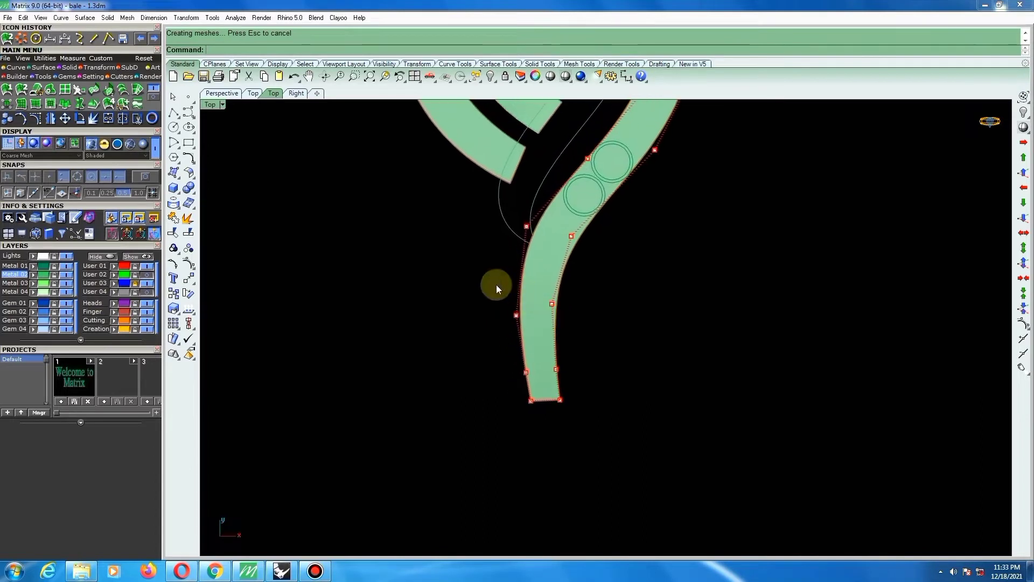
{"action": "left_click", "coordinate": [516, 316]}
{"action": "scroll", "coordinate": [518, 380], "scroll_direction": "up", "scroll_amount": 2}
{"action": "left_click", "coordinate": [514, 383]}
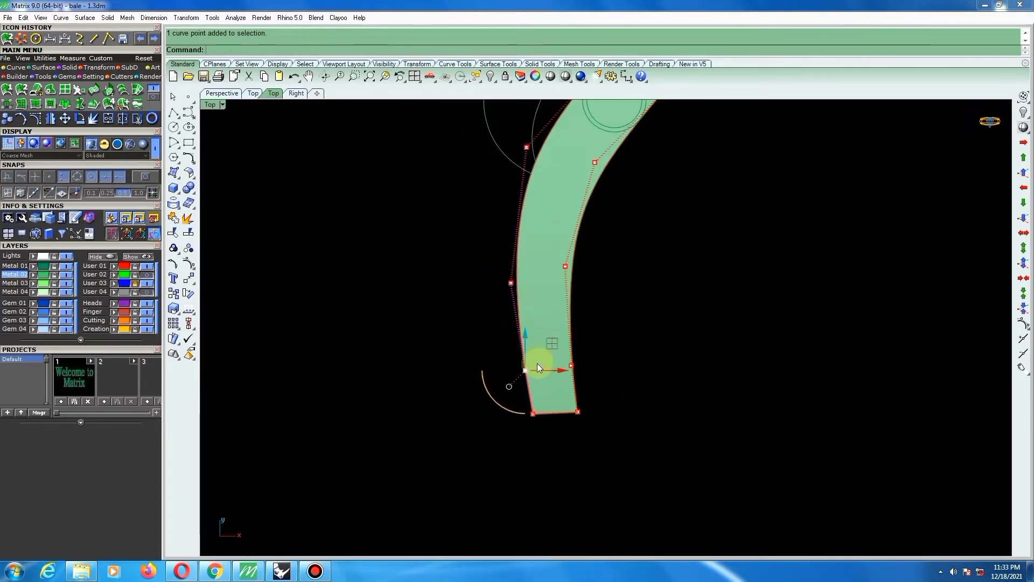
{"action": "scroll", "coordinate": [544, 356], "scroll_direction": "up", "scroll_amount": 2}
{"action": "left_click_drag", "start_coordinate": [542, 356], "coordinate": [541, 354]}
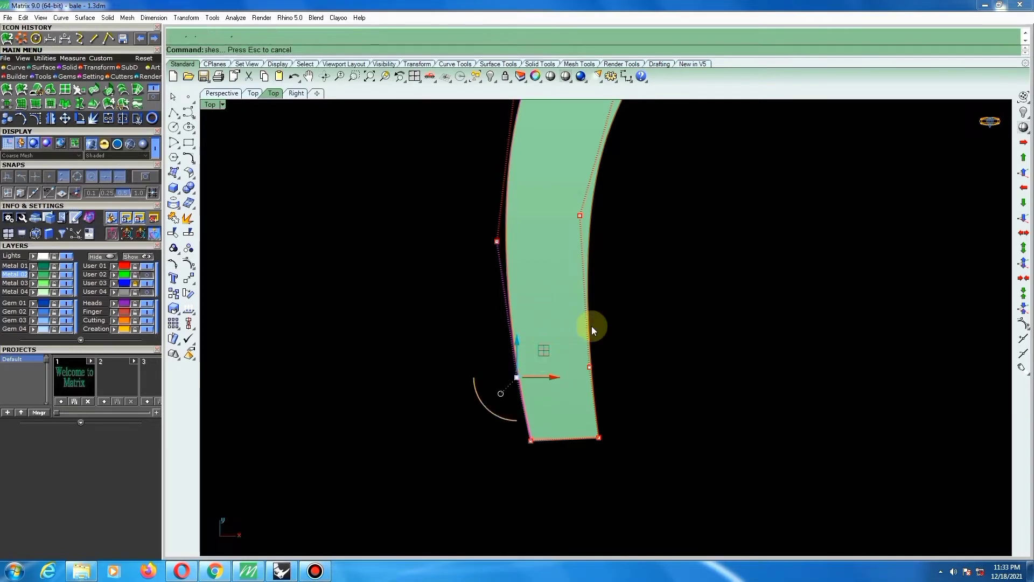
{"action": "left_click", "coordinate": [630, 313]}
Move the left edge's next higher control point, midway up the tail, slightly left to smooth the tail's curve.
{"action": "scroll", "coordinate": [557, 344], "scroll_direction": "down", "scroll_amount": 8}
{"action": "right_click_drag", "start_coordinate": [594, 319], "coordinate": [603, 350]}
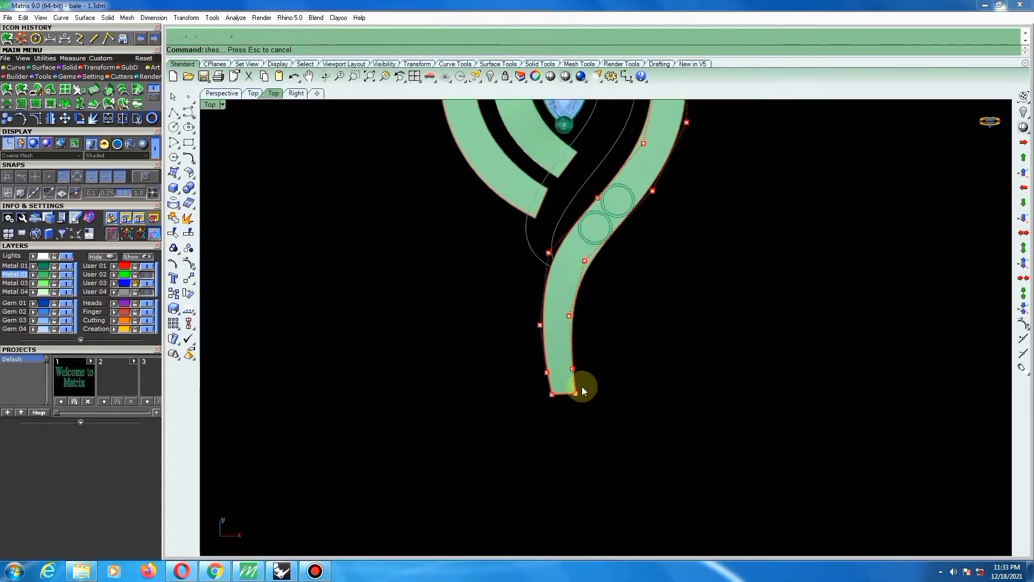
{"action": "scroll", "coordinate": [583, 388], "scroll_direction": "up", "scroll_amount": 3}
{"action": "right_click_drag", "start_coordinate": [558, 303], "coordinate": [586, 364]}
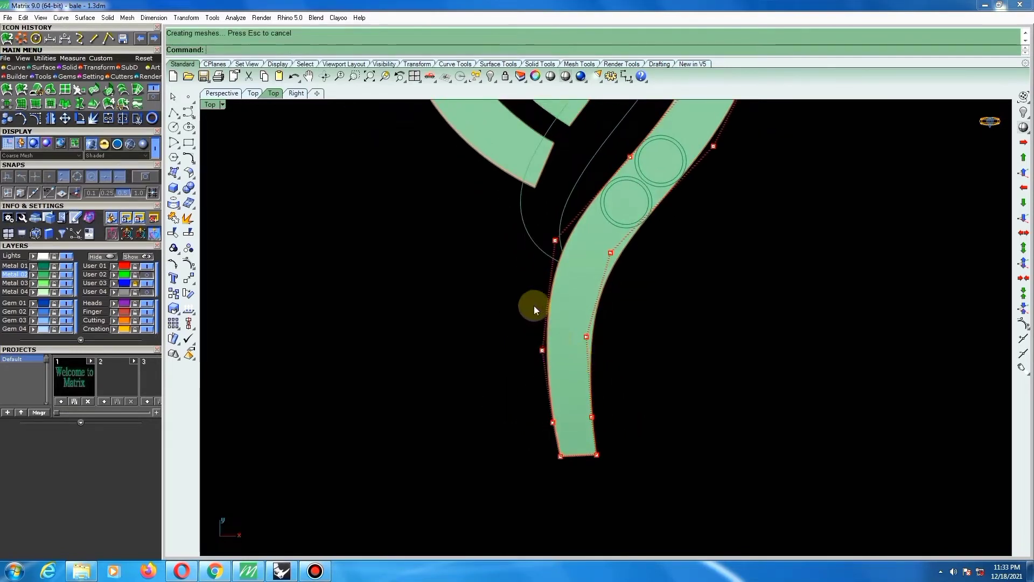
{"action": "left_click", "coordinate": [542, 350]}
{"action": "scroll", "coordinate": [563, 349], "scroll_direction": "up", "scroll_amount": 2}
{"action": "left_click_drag", "start_coordinate": [564, 348], "coordinate": [558, 350]}
{"action": "left_click", "coordinate": [509, 310]}
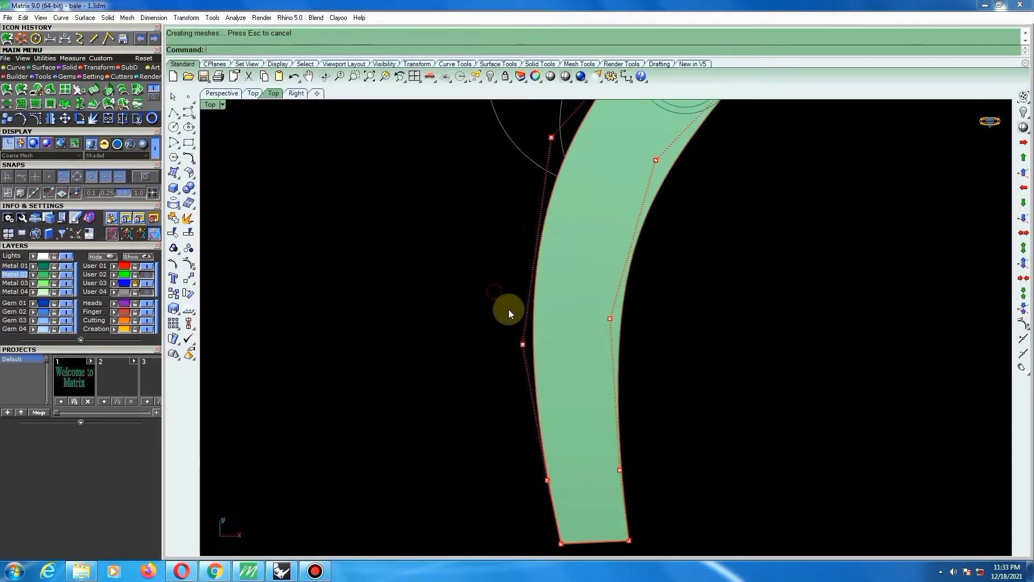
{"action": "scroll", "coordinate": [590, 319], "scroll_direction": "down", "scroll_amount": 4}
{"action": "scroll", "coordinate": [614, 377], "scroll_direction": "down", "scroll_amount": 2}
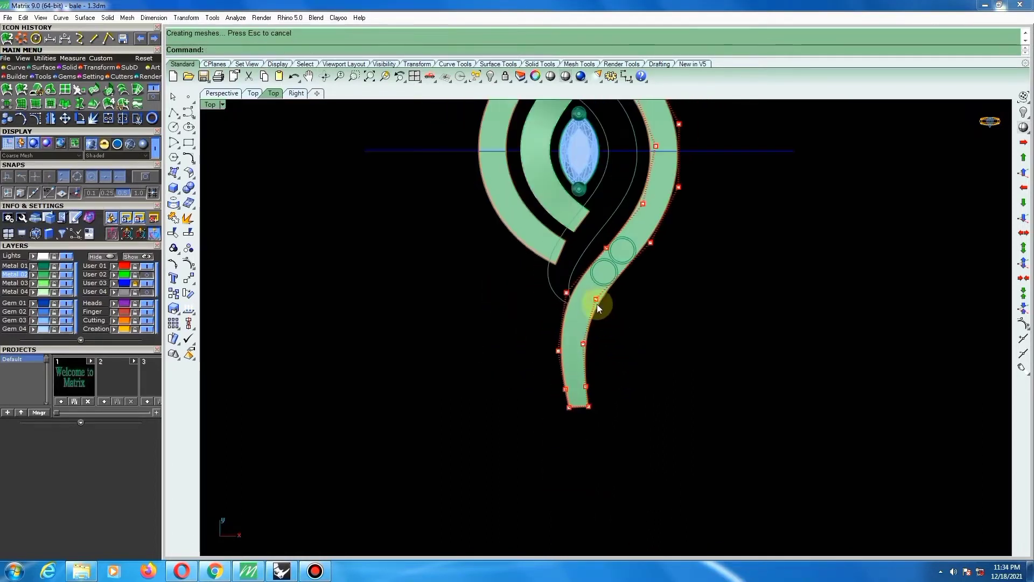
{"action": "scroll", "coordinate": [624, 318], "scroll_direction": "down", "scroll_amount": 2}
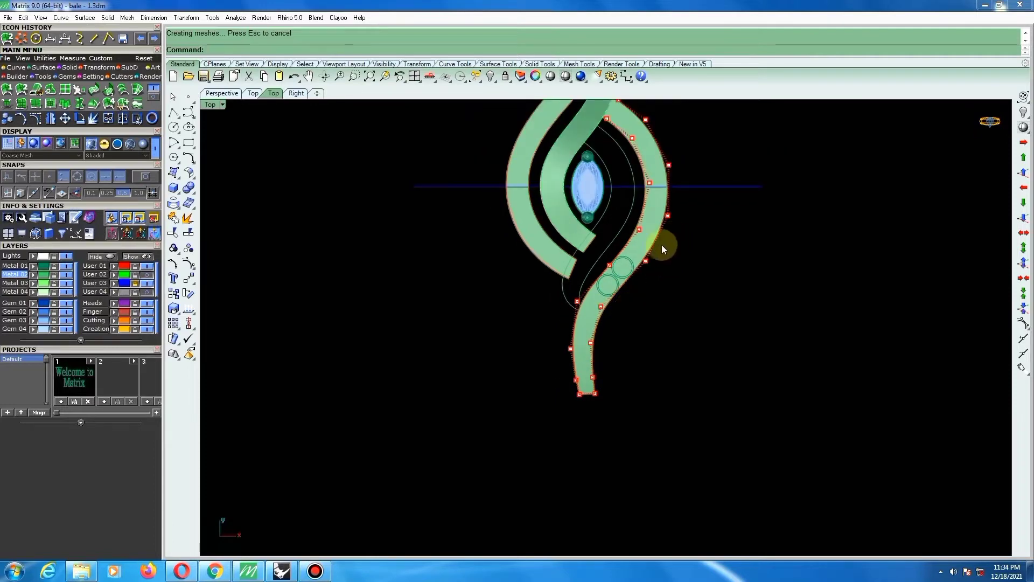
{"action": "scroll", "coordinate": [625, 279], "scroll_direction": "up", "scroll_amount": 4}
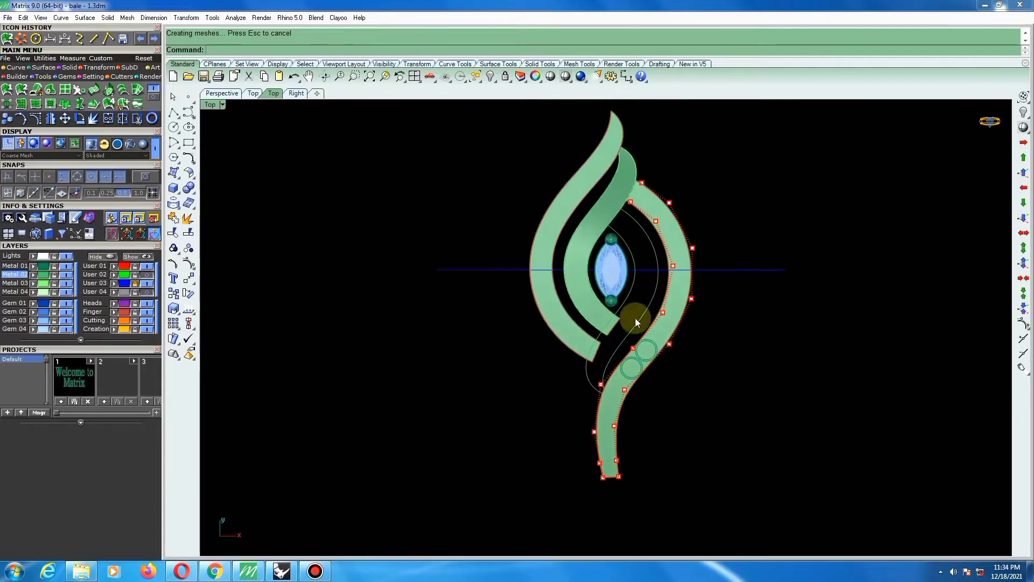
Delete the leftover thin outline curves on the open side of the marquise gem.
{"action": "right_click_drag", "start_coordinate": [626, 344], "coordinate": [735, 267], "text": "ctrl+shift"}
{"action": "right_click_drag", "start_coordinate": [727, 297], "coordinate": [622, 298]}
{"action": "left_click", "coordinate": [622, 299]}
{"action": "key", "text": "Delete"}
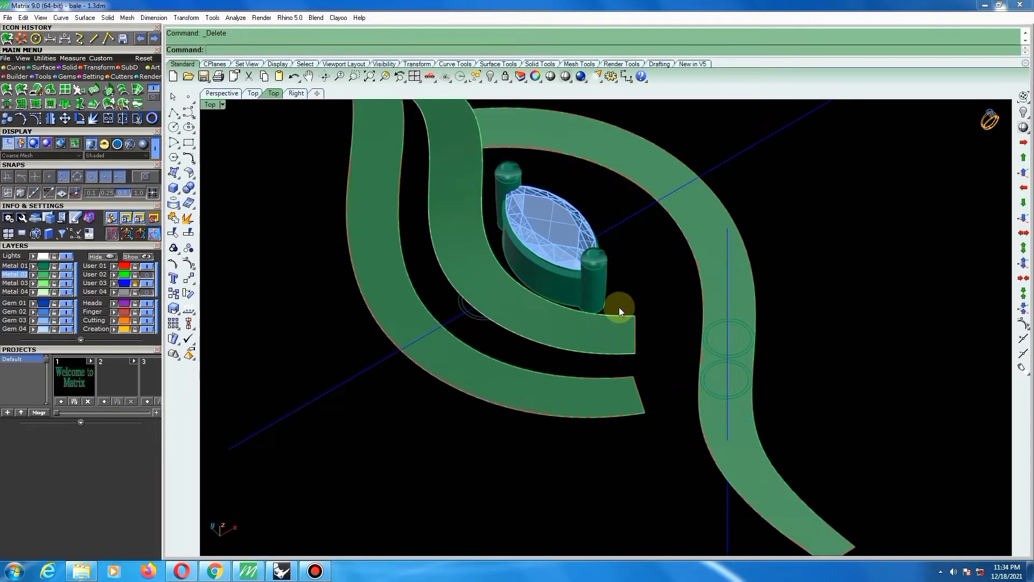
Polar-array the inner left band about the origin (0) to create its rotated copy on the opposite side of the gem.
{"action": "right_click_drag", "start_coordinate": [544, 312], "coordinate": [556, 360]}
{"action": "left_click", "coordinate": [599, 334]}
{"action": "key", "text": "ctrl+F1"}
{"action": "scroll", "coordinate": [559, 358], "scroll_direction": "down", "scroll_amount": 6}
{"action": "right_click_drag", "start_coordinate": [592, 250], "coordinate": [565, 331]}
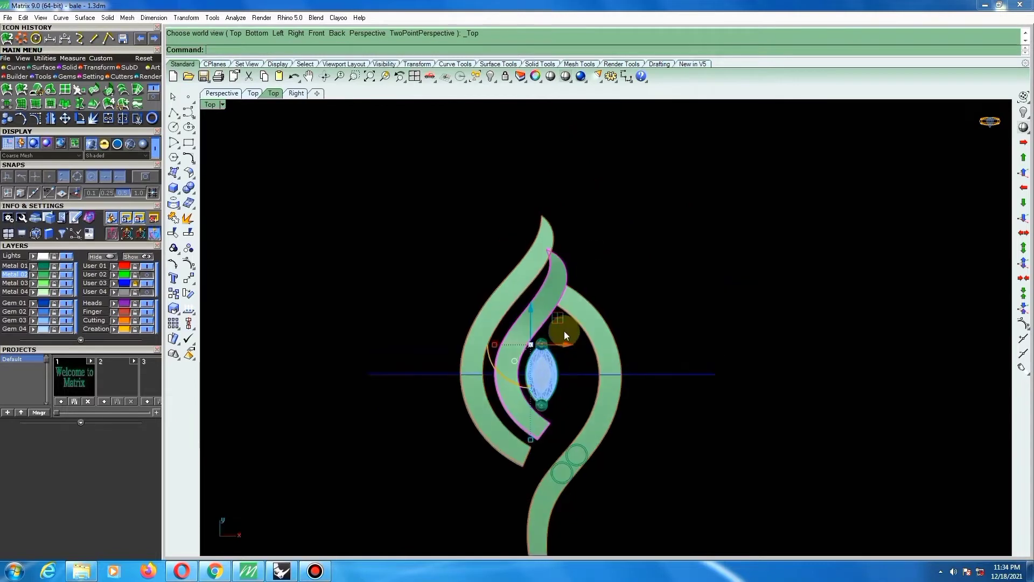
{"action": "left_click", "coordinate": [22, 39]}
{"action": "type", "text": "0"}
{"action": "key", "text": "Return"}
{"action": "key", "text": "Return"}
{"action": "key", "text": "Return"}
{"action": "key", "text": "Return"}
{"action": "key", "text": "Return"}
{"action": "key", "text": "Return"}
{"action": "key", "text": "Return"}
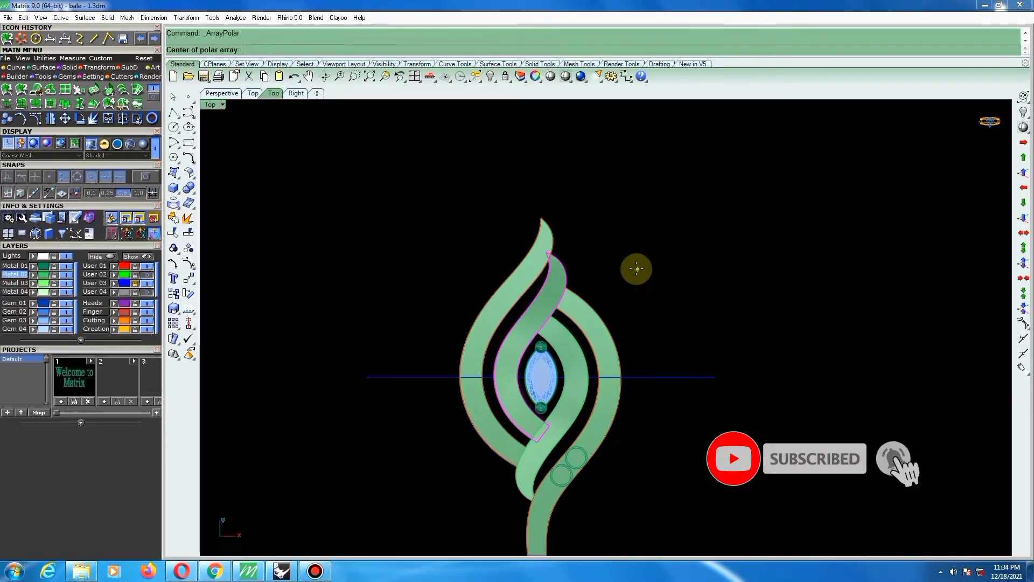
{"action": "key", "text": "Escape"}
{"action": "scroll", "coordinate": [538, 380], "scroll_direction": "up", "scroll_amount": 5}
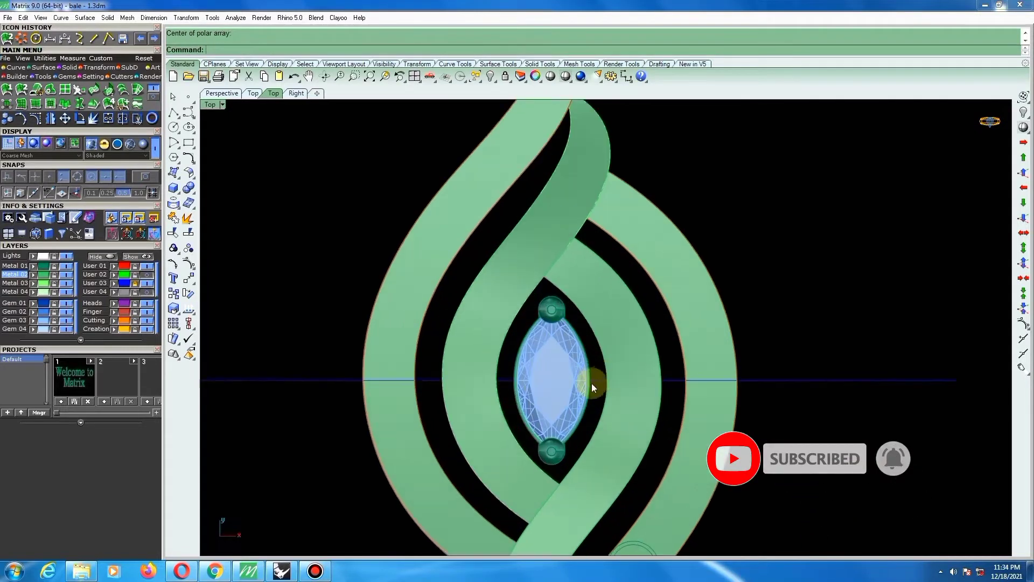
Extrude both inner band surfaces straight by -1 as solids, with DeleteInput set to Yes.
{"action": "scroll", "coordinate": [591, 383], "scroll_direction": "down", "scroll_amount": 5}
{"action": "right_click_drag", "start_coordinate": [591, 383], "coordinate": [560, 334], "text": "ctrl+shift"}
{"action": "scroll", "coordinate": [535, 330], "scroll_direction": "up", "scroll_amount": 2}
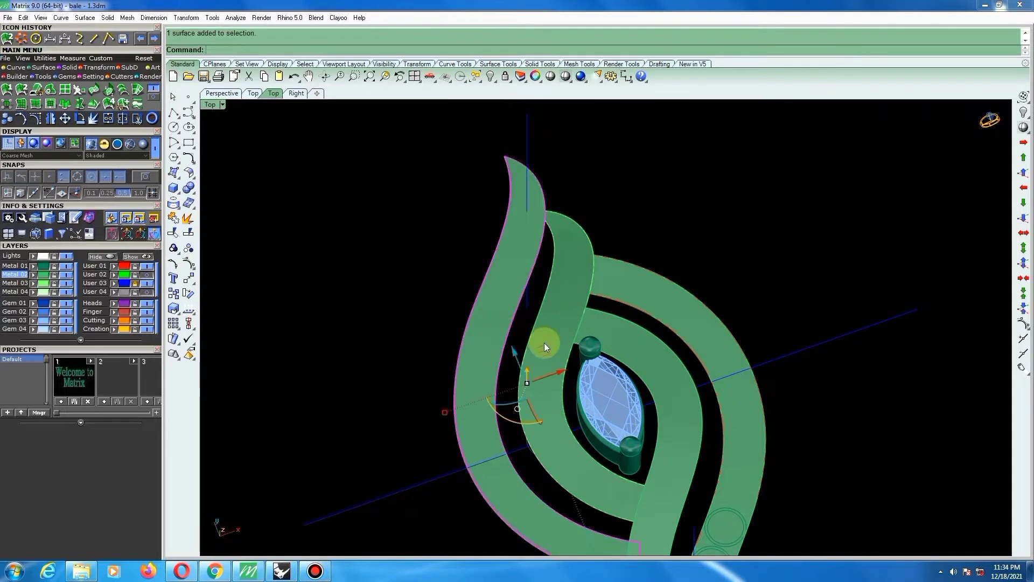
{"action": "left_click", "coordinate": [620, 339]}
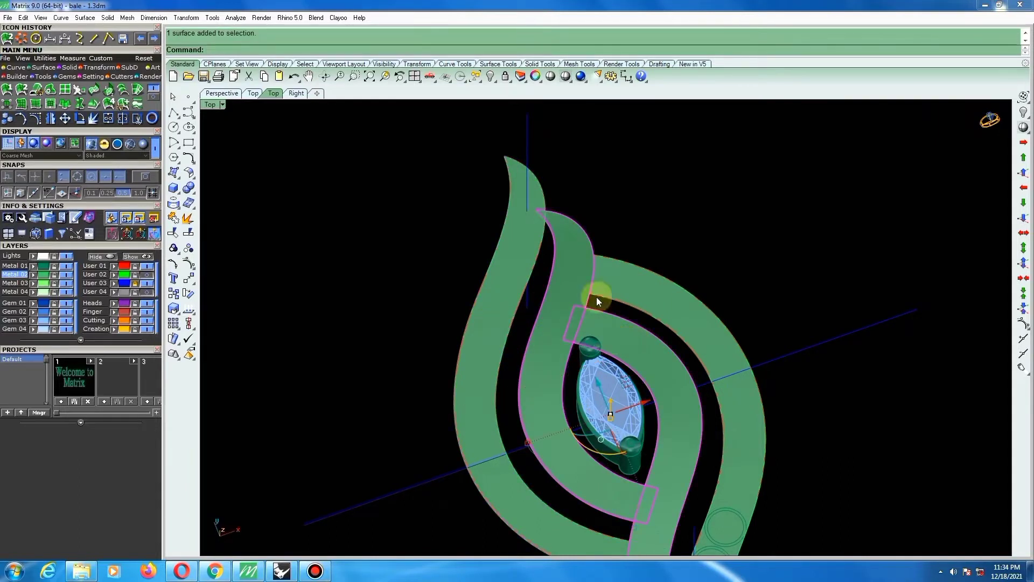
{"action": "left_click", "coordinate": [70, 69]}
{"action": "left_click", "coordinate": [123, 89]}
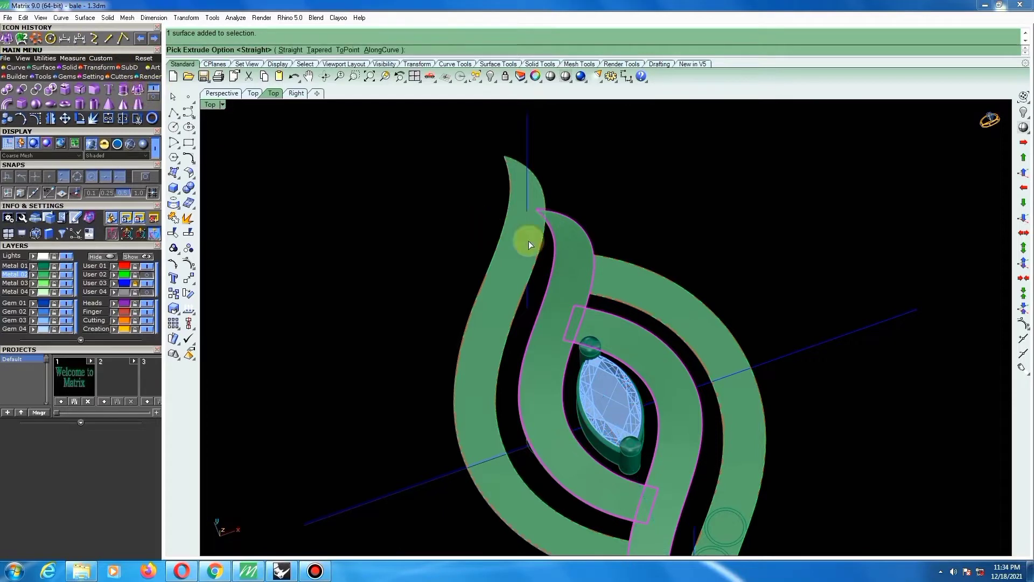
{"action": "right_click", "coordinate": [583, 244]}
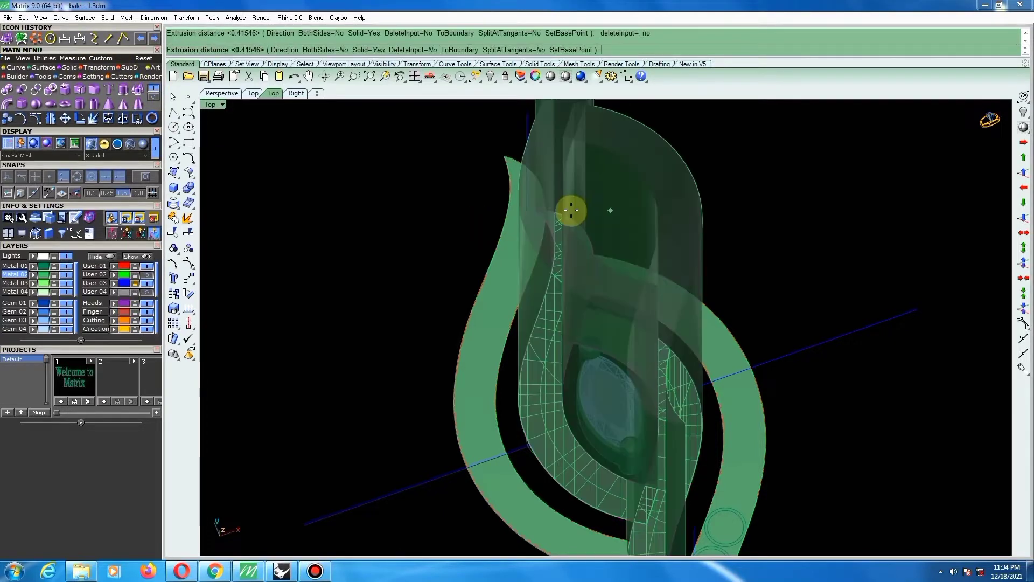
{"action": "left_click", "coordinate": [405, 50]}
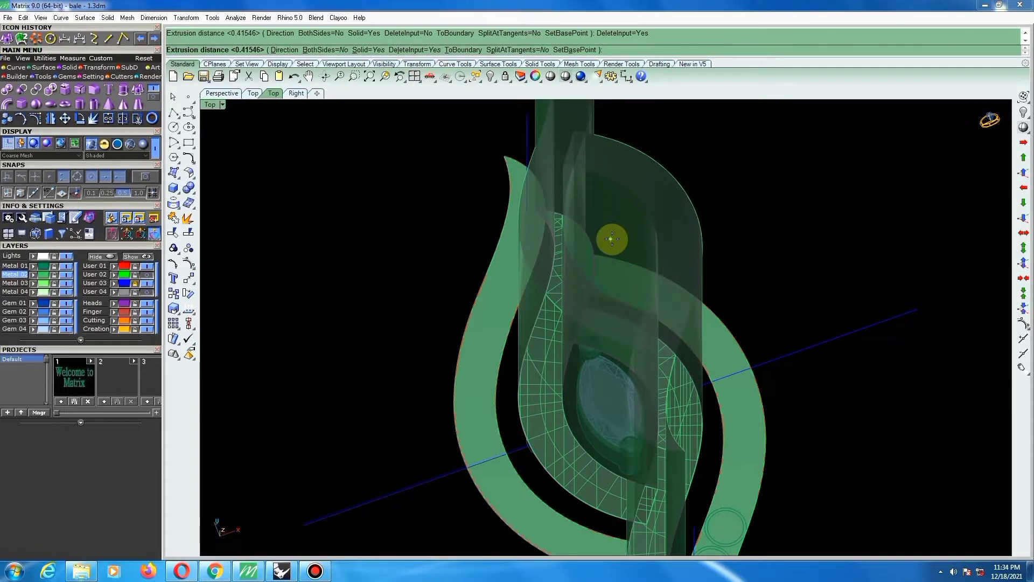
{"action": "type", "text": "-1"}
{"action": "right_click", "coordinate": [610, 239]}
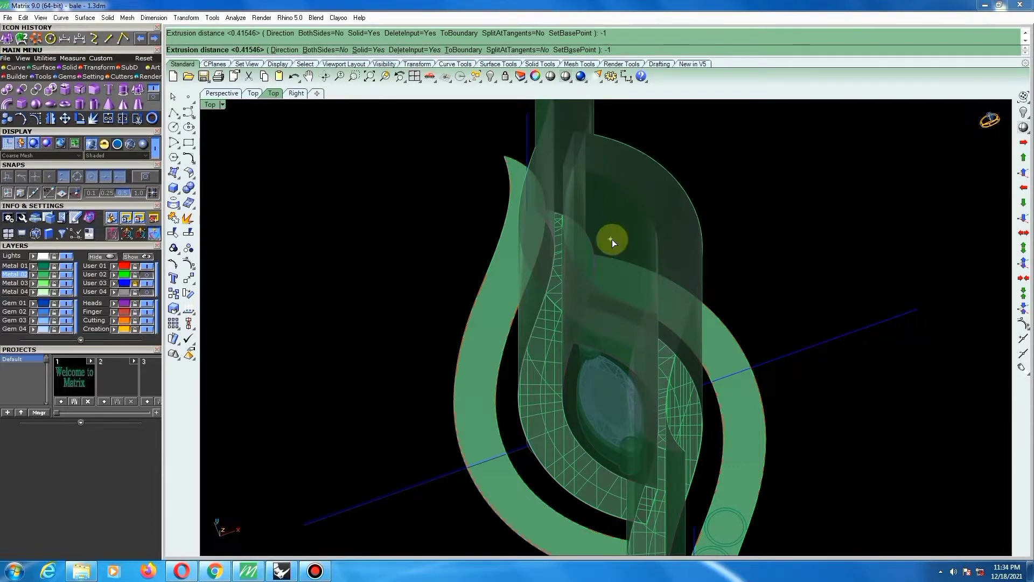
Extrude the outer left and right band surfaces by -2.5 as solids and delete the original surfaces.
{"action": "mouse_move", "coordinate": [651, 276]}
{"action": "right_mouse_down"}
{"action": "mouse_move", "coordinate": [614, 310]}
{"action": "mouse_move", "coordinate": [512, 280]}
{"action": "mouse_move", "coordinate": [485, 260]}
{"action": "mouse_move", "coordinate": [683, 235]}
{"action": "mouse_move", "coordinate": [739, 210]}
{"action": "mouse_move", "coordinate": [732, 268]}
{"action": "mouse_move", "coordinate": [680, 264]}
{"action": "mouse_move", "coordinate": [648, 220]}
{"action": "mouse_move", "coordinate": [668, 264]}
{"action": "right_mouse_up"}
{"action": "left_click", "coordinate": [540, 370]}
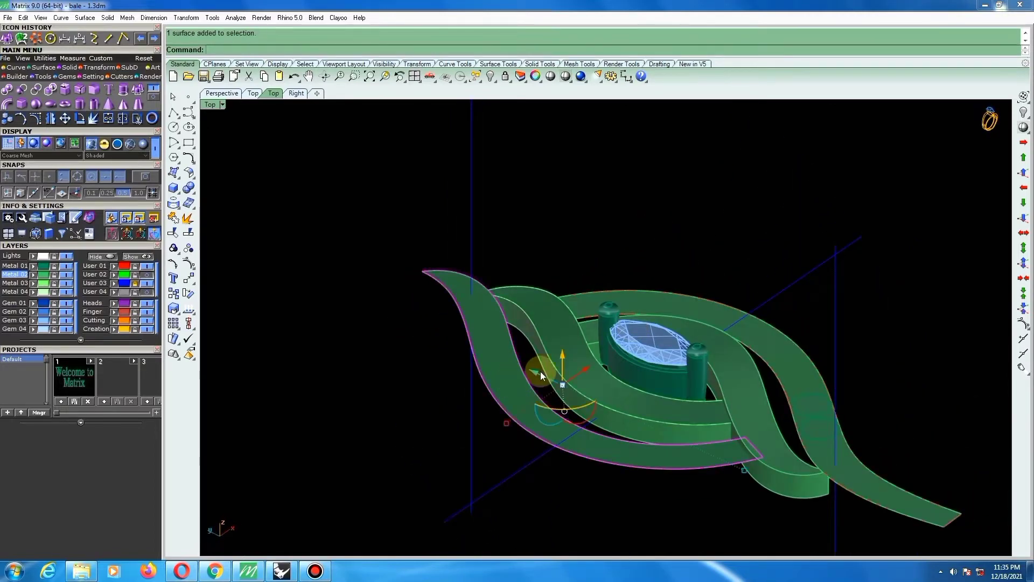
{"action": "left_click", "coordinate": [678, 303], "text": "shift"}
{"action": "right_click", "coordinate": [711, 270]}
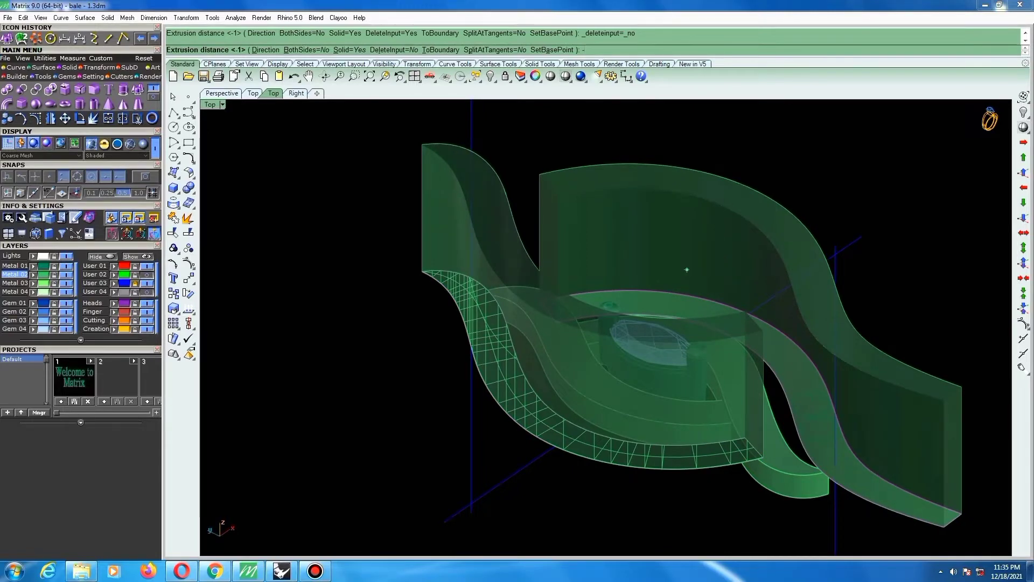
{"action": "type", "text": "-2.5"}
{"action": "key", "text": "Return"}
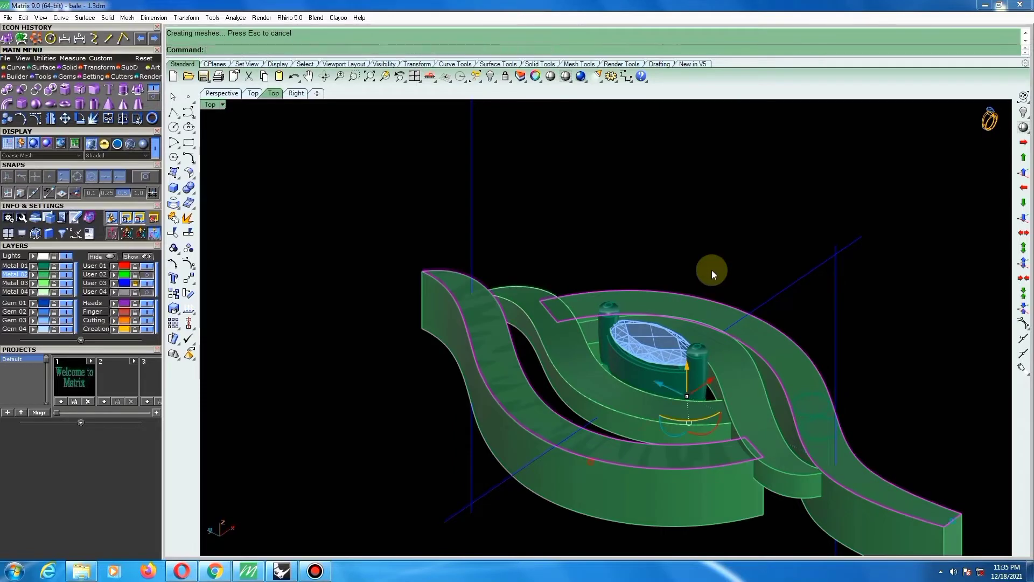
{"action": "key", "text": "Delete"}
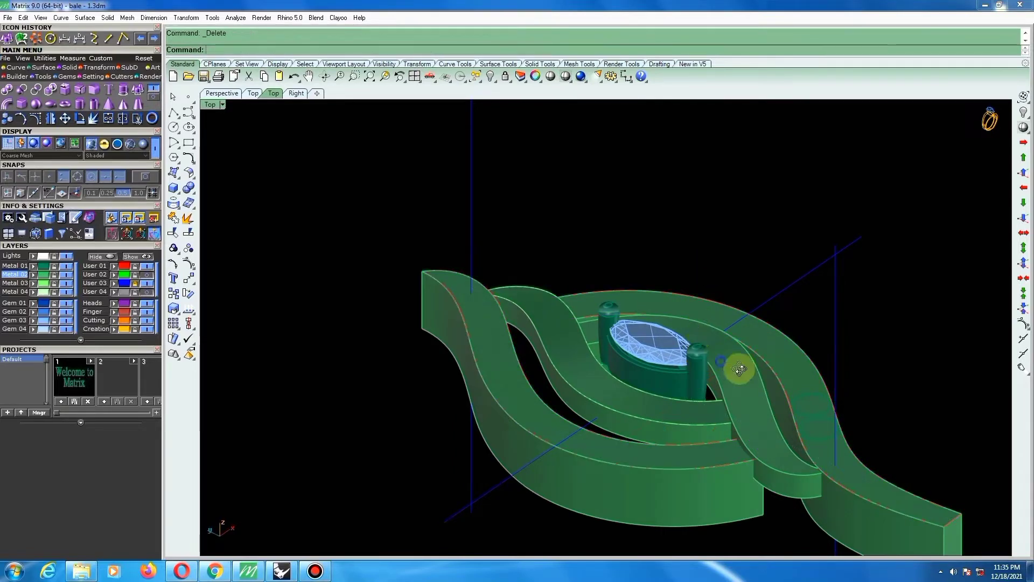
Hide all construction curves of the earring, leaving the solid bands, the gem and its setting out of the selection.
{"action": "right_click_drag", "start_coordinate": [738, 365], "coordinate": [771, 392]}
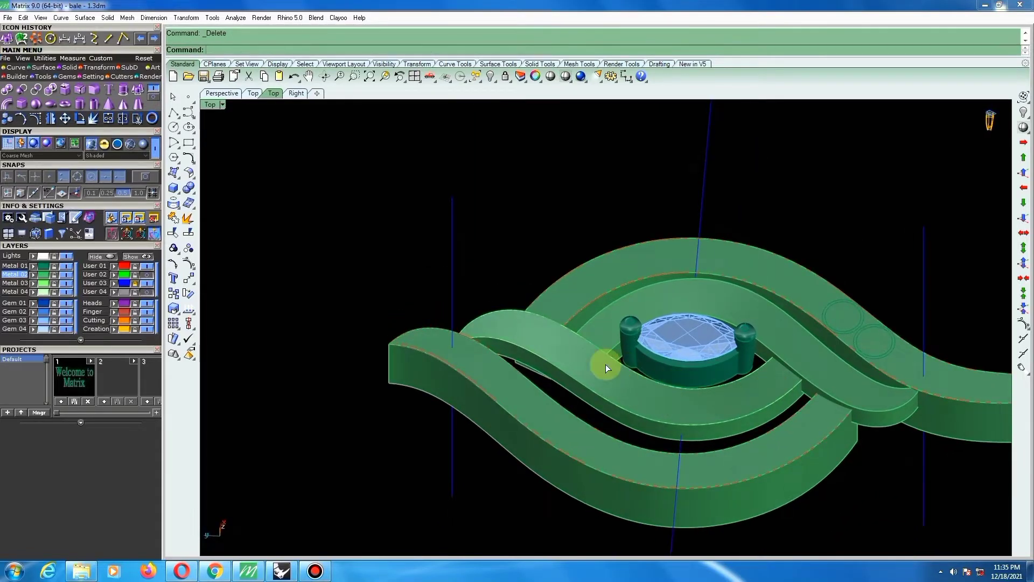
{"action": "key", "text": "ctrl+F1"}
{"action": "scroll", "coordinate": [615, 333], "scroll_direction": "down", "scroll_amount": 5}
{"action": "scroll", "coordinate": [615, 334], "scroll_direction": "down", "scroll_amount": 3}
{"action": "left_click_drag", "start_coordinate": [537, 495], "coordinate": [690, 273]}
{"action": "scroll", "coordinate": [599, 338], "scroll_direction": "up", "scroll_amount": 4}
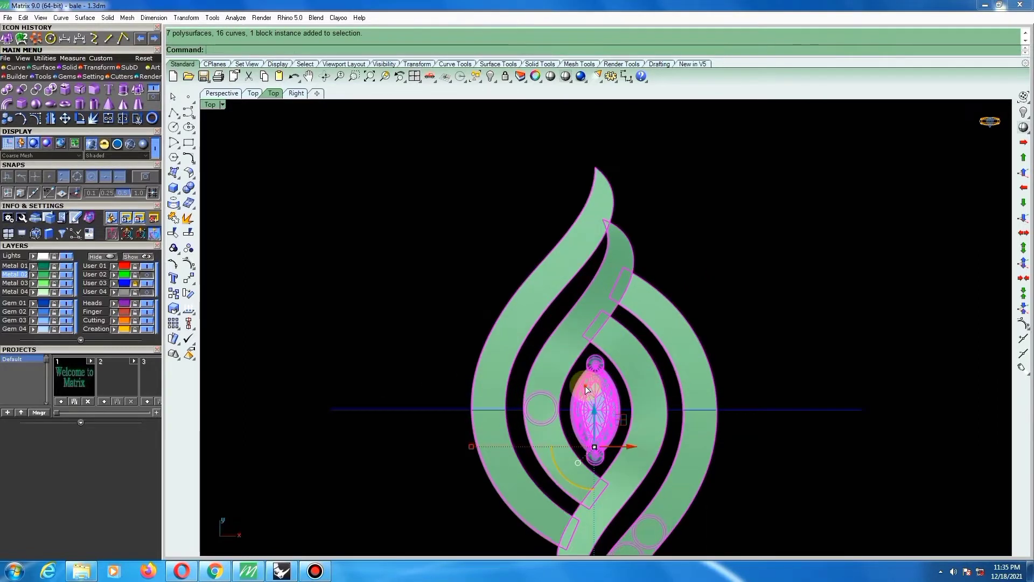
{"action": "left_click", "coordinate": [547, 308], "text": "ctrl"}
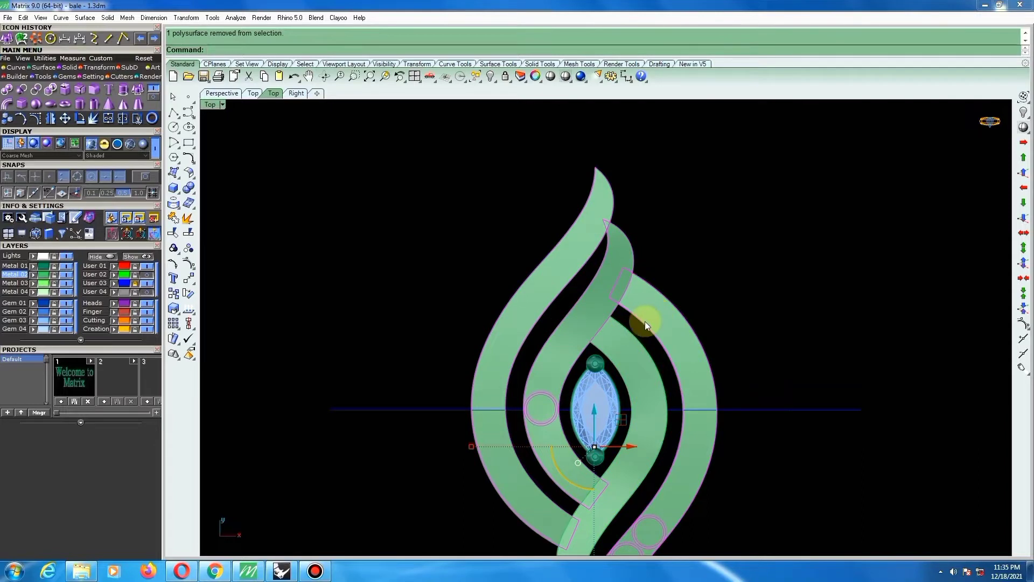
{"action": "key", "text": "ctrl+h"}
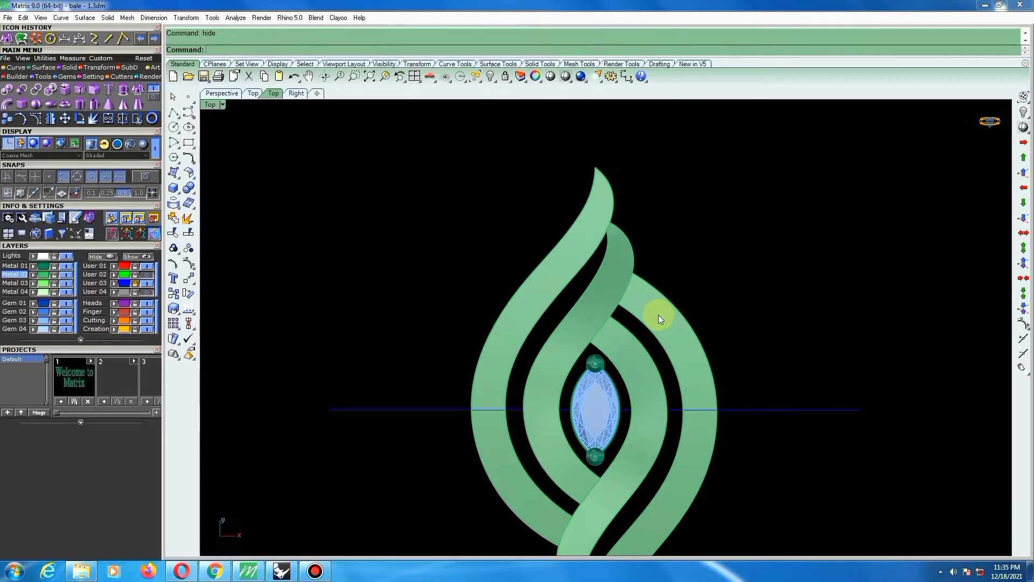
{"action": "scroll", "coordinate": [651, 298], "scroll_direction": "down", "scroll_amount": 4}
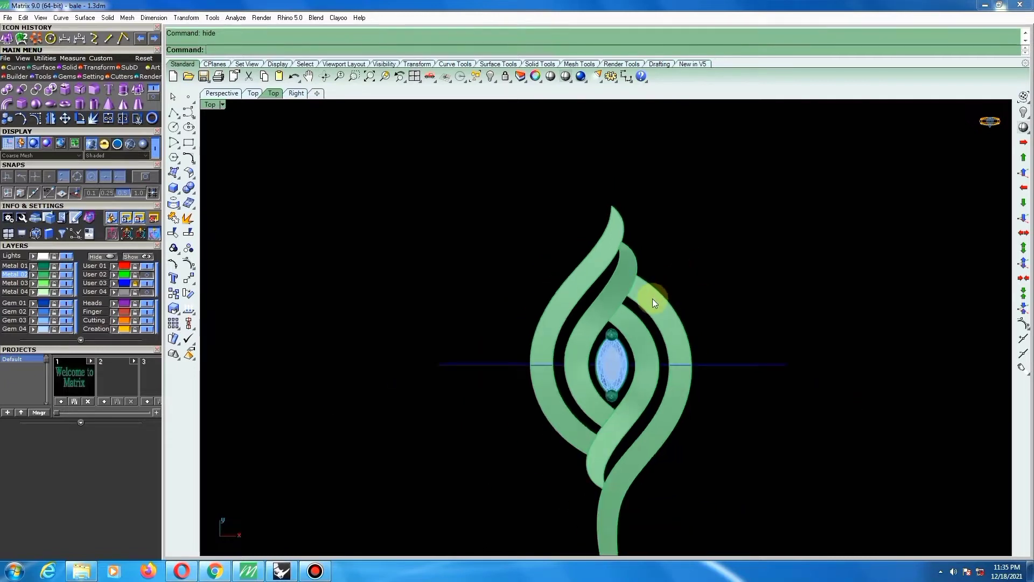
Move the outer left band slightly to the right, toward the gem.
{"action": "left_click", "coordinate": [582, 310]}
{"action": "scroll", "coordinate": [593, 324], "scroll_direction": "up", "scroll_amount": 3}
{"action": "scroll", "coordinate": [601, 330], "scroll_direction": "up", "scroll_amount": 2}
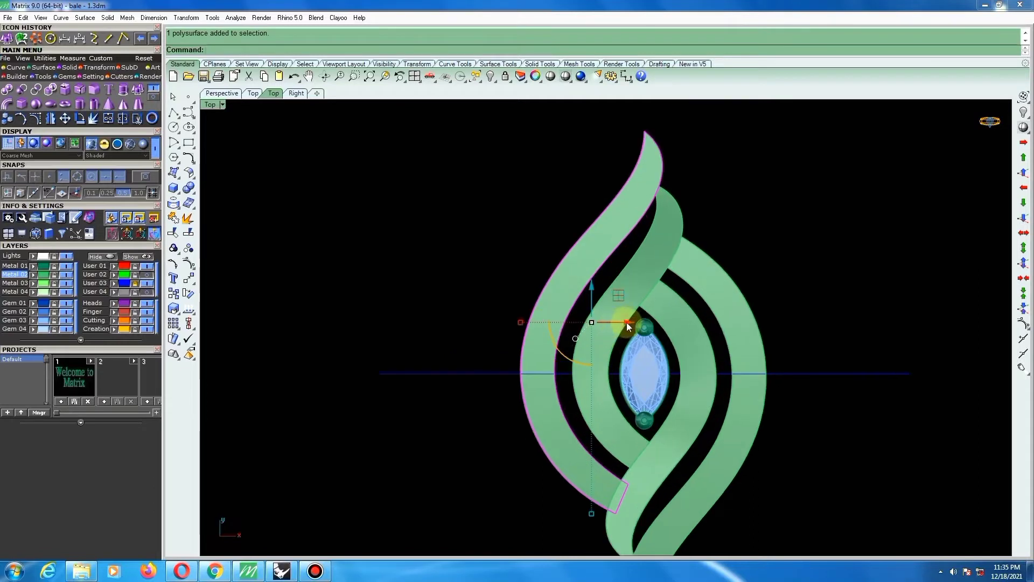
{"action": "left_click_drag", "start_coordinate": [629, 323], "coordinate": [632, 323]}
{"action": "left_click", "coordinate": [773, 258]}
{"action": "scroll", "coordinate": [610, 289], "scroll_direction": "down", "scroll_amount": 3}
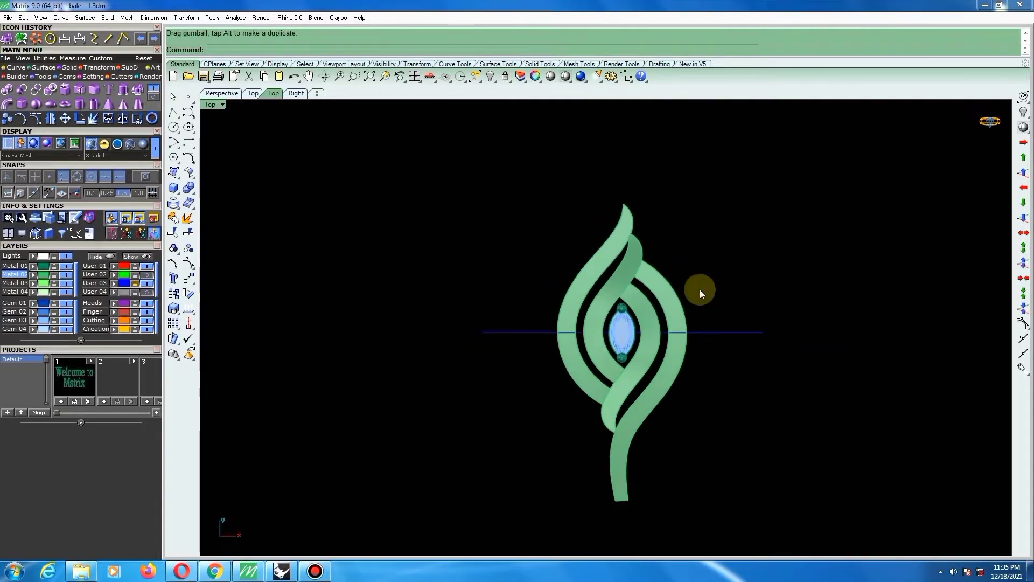
Move the outer right band slightly to the left, toward the gem.
{"action": "scroll", "coordinate": [688, 340], "scroll_direction": "up", "scroll_amount": 3}
{"action": "left_click", "coordinate": [681, 341]}
{"action": "scroll", "coordinate": [644, 261], "scroll_direction": "down", "scroll_amount": 4}
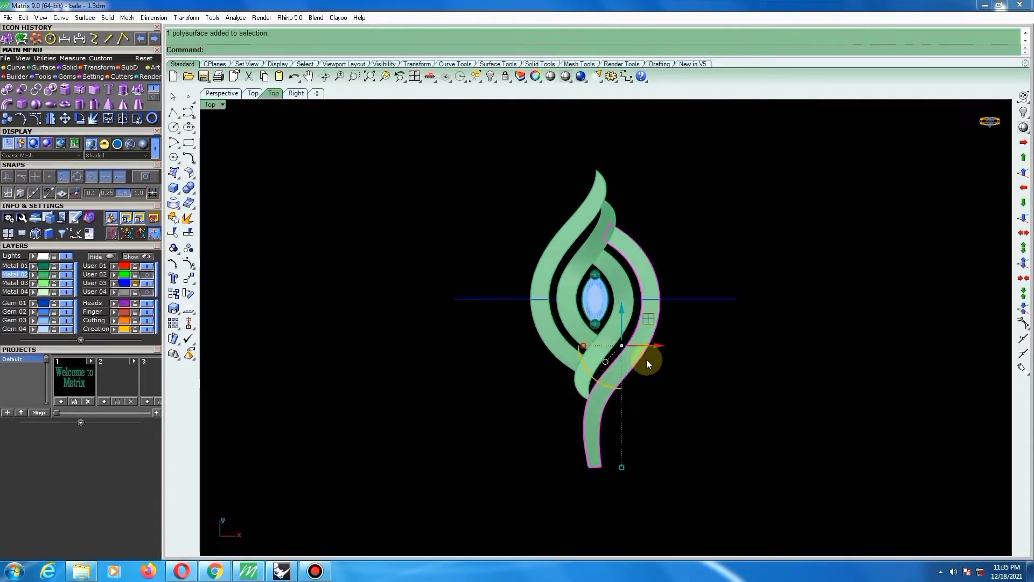
{"action": "scroll", "coordinate": [647, 360], "scroll_direction": "up", "scroll_amount": 4}
{"action": "left_click_drag", "start_coordinate": [649, 343], "coordinate": [709, 283]}
{"action": "scroll", "coordinate": [684, 288], "scroll_direction": "down", "scroll_amount": 4}
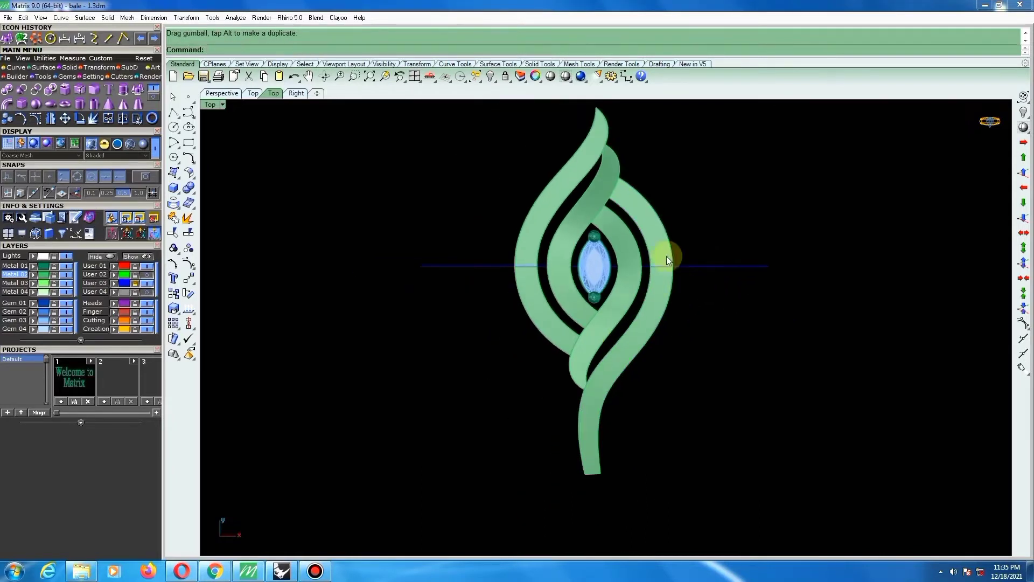
Apply CageEdit to the inner left band with a world-aligned bounding box and 4 cage points in X, Y and Z.
{"action": "scroll", "coordinate": [645, 229], "scroll_direction": "up", "scroll_amount": 2}
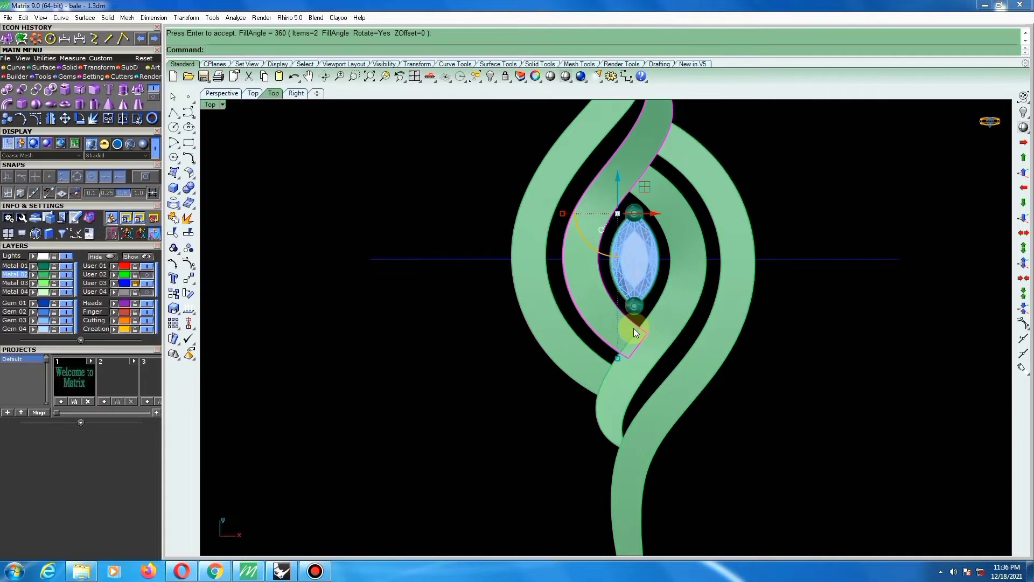
{"action": "type", "text": "ce"}
{"action": "key", "text": "Return"}
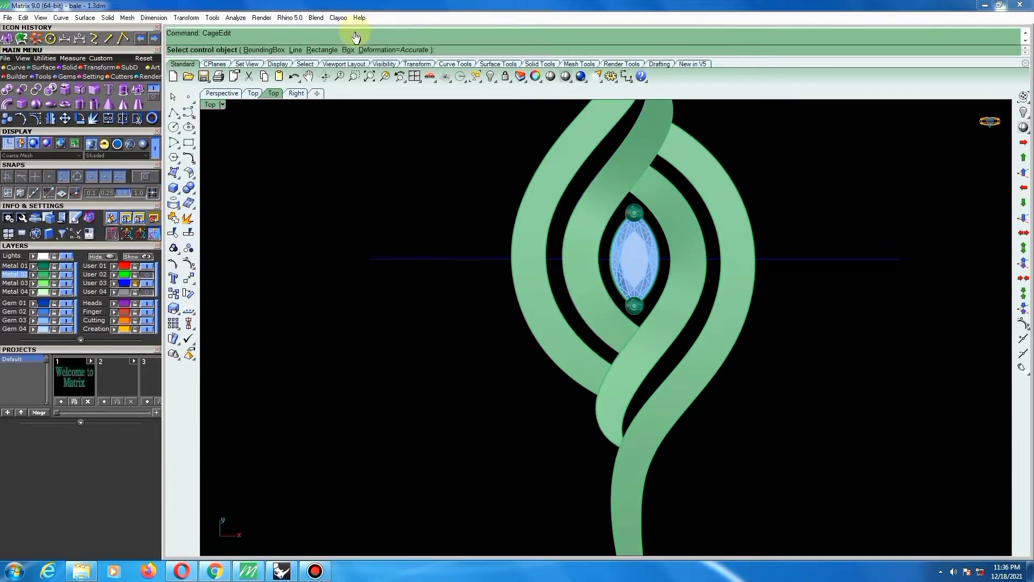
{"action": "left_click", "coordinate": [268, 49]}
{"action": "left_click", "coordinate": [280, 50]}
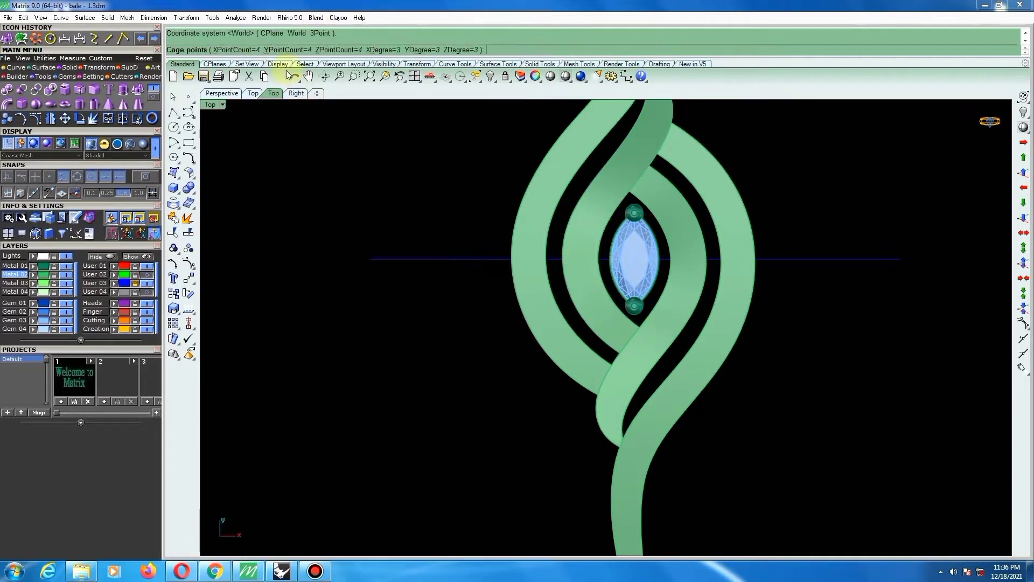
{"action": "key", "text": "Return"}
{"action": "key", "text": "Return"}
Lower the row of cage points at the inner left band's lower end slightly so the end dips beneath the crossing band.
{"action": "left_click_drag", "start_coordinate": [526, 375], "coordinate": [677, 341]}
{"action": "right_click_drag", "start_coordinate": [656, 328], "coordinate": [784, 236], "text": "ctrl+shift"}
{"action": "scroll", "coordinate": [637, 354], "scroll_direction": "up", "scroll_amount": 8}
{"action": "right_click_drag", "start_coordinate": [642, 317], "coordinate": [639, 310], "text": "ctrl+shift"}
{"action": "left_click_drag", "start_coordinate": [636, 313], "coordinate": [637, 322]}
{"action": "left_click", "coordinate": [711, 260]}
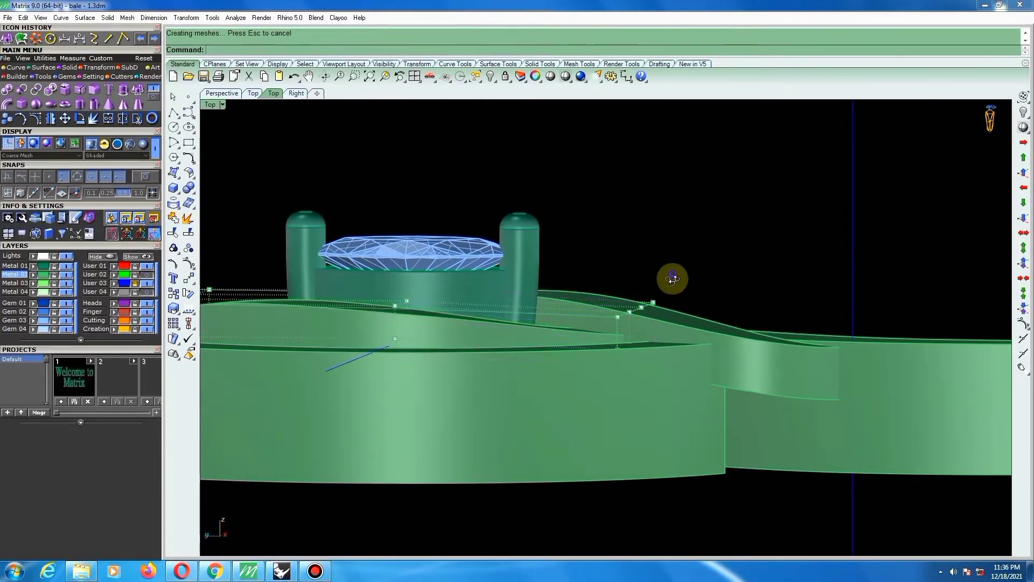
Raise the two middle rows of the inner left band's cage points slightly.
{"action": "right_click_drag", "start_coordinate": [673, 279], "coordinate": [721, 294], "text": "ctrl+shift"}
{"action": "scroll", "coordinate": [657, 260], "scroll_direction": "down", "scroll_amount": 5}
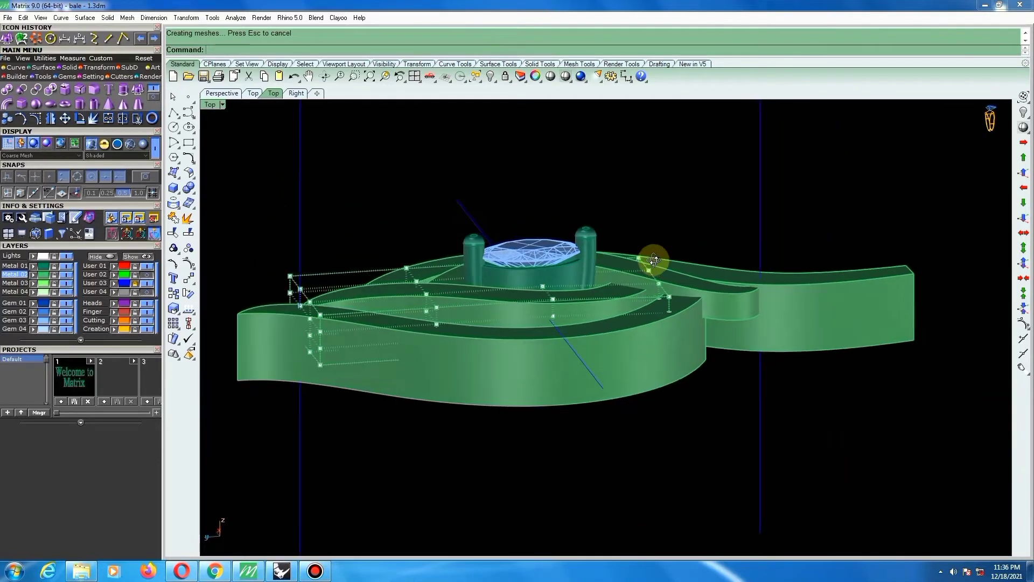
{"action": "right_click_drag", "start_coordinate": [653, 261], "coordinate": [441, 377], "text": "ctrl+shift"}
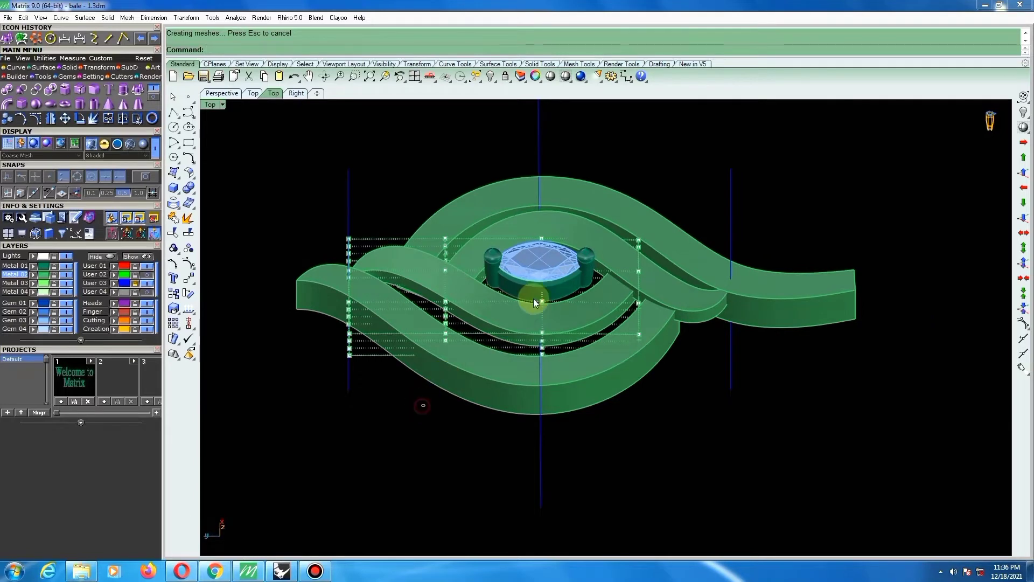
{"action": "left_click_drag", "start_coordinate": [558, 223], "coordinate": [557, 222]}
{"action": "right_click_drag", "start_coordinate": [520, 293], "coordinate": [510, 261], "text": "ctrl+shift"}
{"action": "scroll", "coordinate": [509, 262], "scroll_direction": "up", "scroll_amount": 6}
{"action": "scroll", "coordinate": [509, 261], "scroll_direction": "up", "scroll_amount": 3}
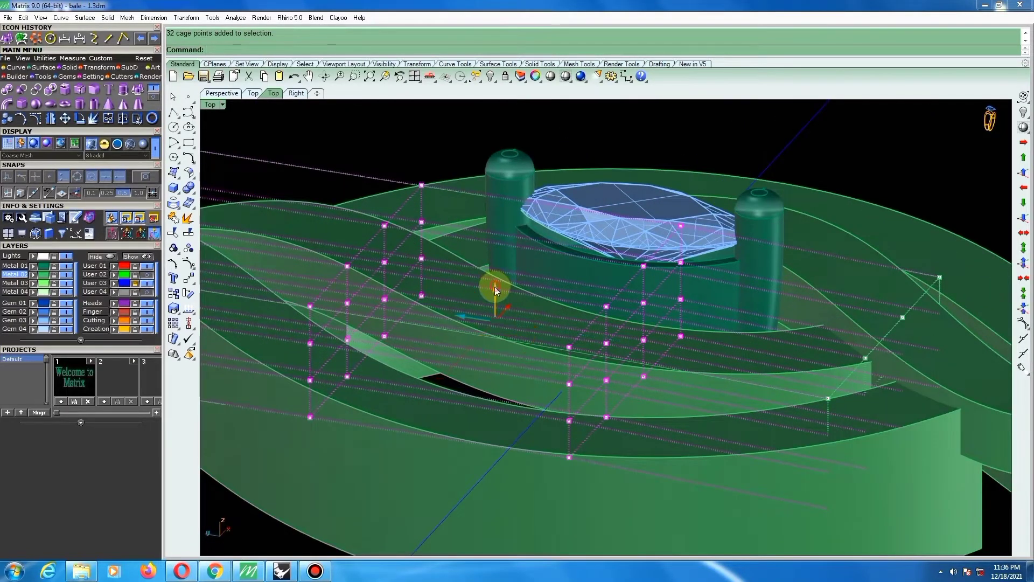
{"action": "left_click_drag", "start_coordinate": [495, 287], "coordinate": [495, 280]}
{"action": "scroll", "coordinate": [496, 283], "scroll_direction": "down", "scroll_amount": 5}
Add the lower-end row to the selected middle cage points and raise all three rows slightly.
{"action": "right_click_drag", "start_coordinate": [498, 284], "coordinate": [614, 275], "text": "ctrl+shift"}
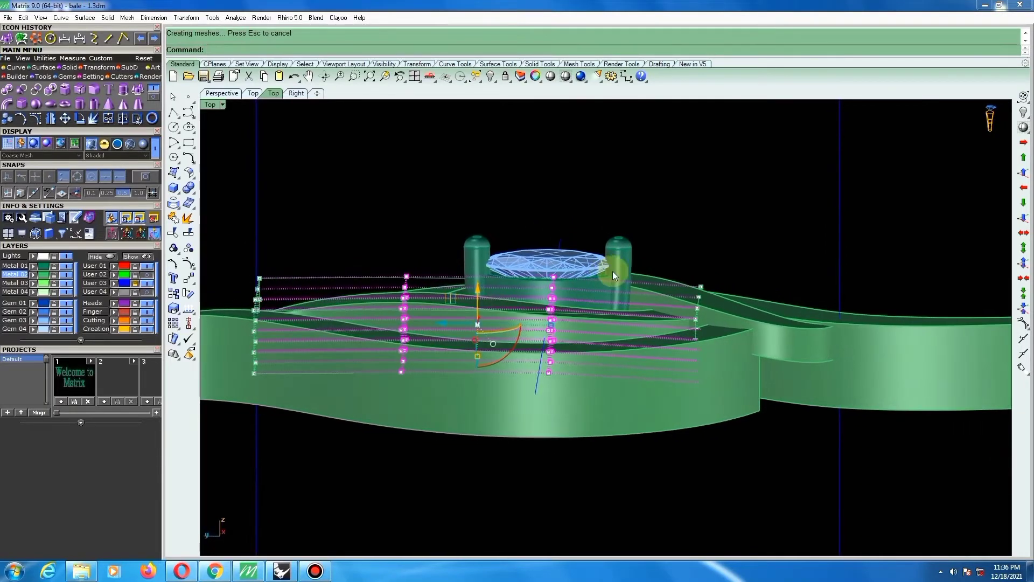
{"action": "left_click_drag", "start_coordinate": [729, 250], "coordinate": [728, 264], "text": "shift"}
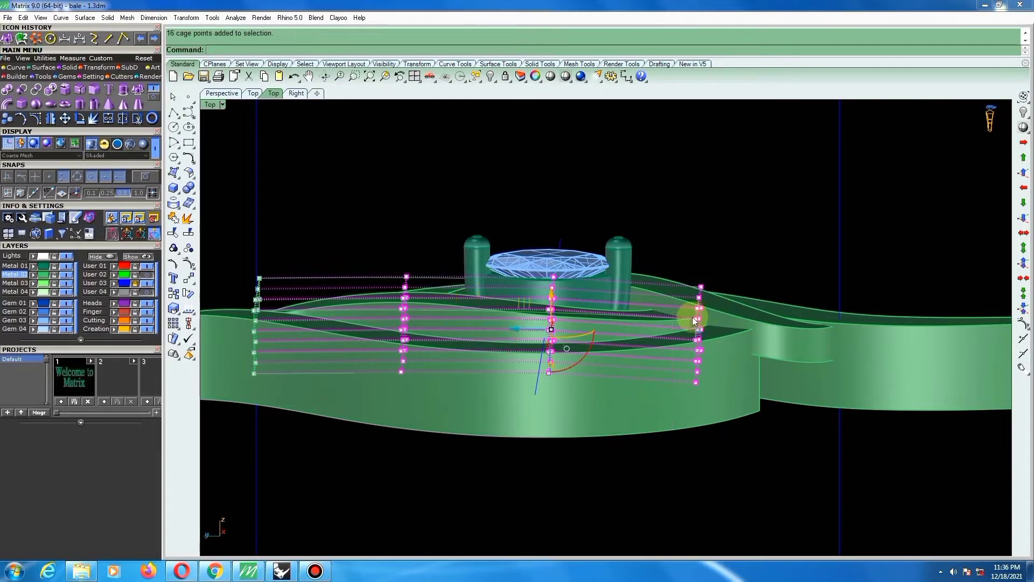
{"action": "right_click_drag", "start_coordinate": [553, 289], "coordinate": [488, 285], "text": "ctrl+shift"}
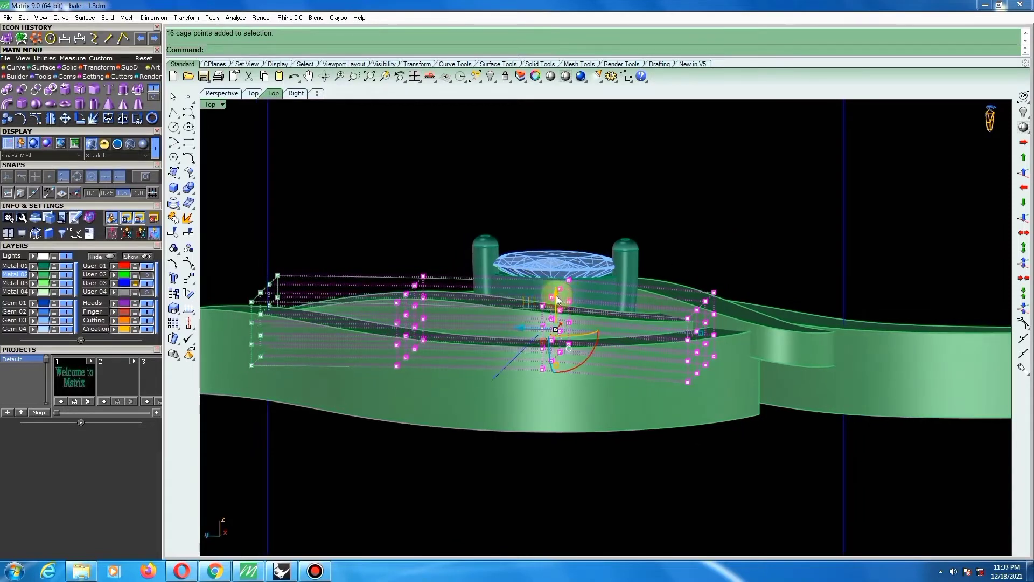
{"action": "left_click_drag", "start_coordinate": [557, 297], "coordinate": [556, 289]}
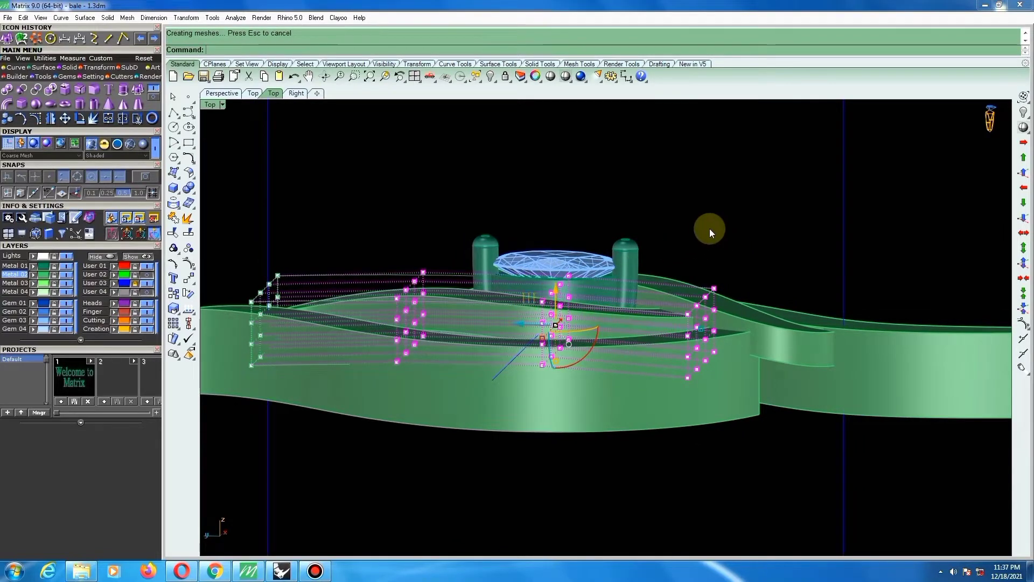
{"action": "right_click_drag", "start_coordinate": [670, 261], "coordinate": [962, 279], "text": "ctrl+shift"}
{"action": "scroll", "coordinate": [762, 269], "scroll_direction": "down", "scroll_amount": 6}
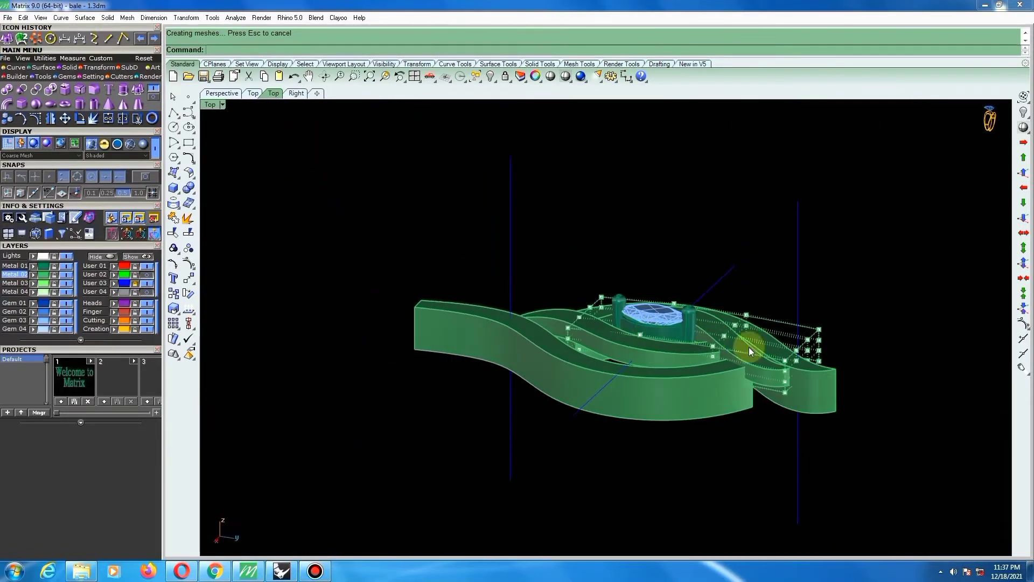
Extrude the bottom outer edge of the S-shaped crossing band vertically downward to one side only as a surface.
{"action": "right_click_drag", "start_coordinate": [665, 357], "coordinate": [727, 376], "text": "ctrl+shift"}
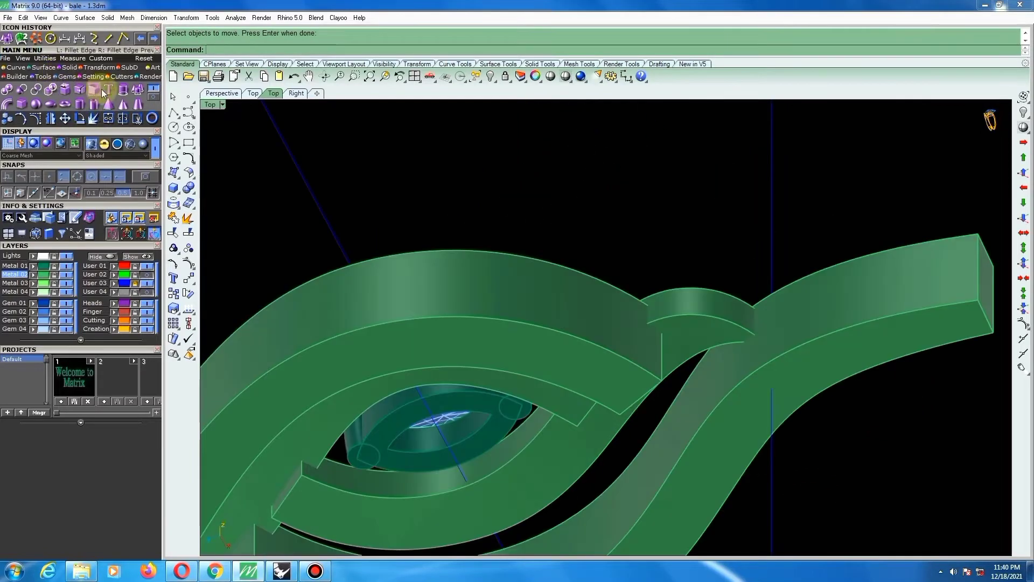
{"action": "left_click", "coordinate": [123, 89]}
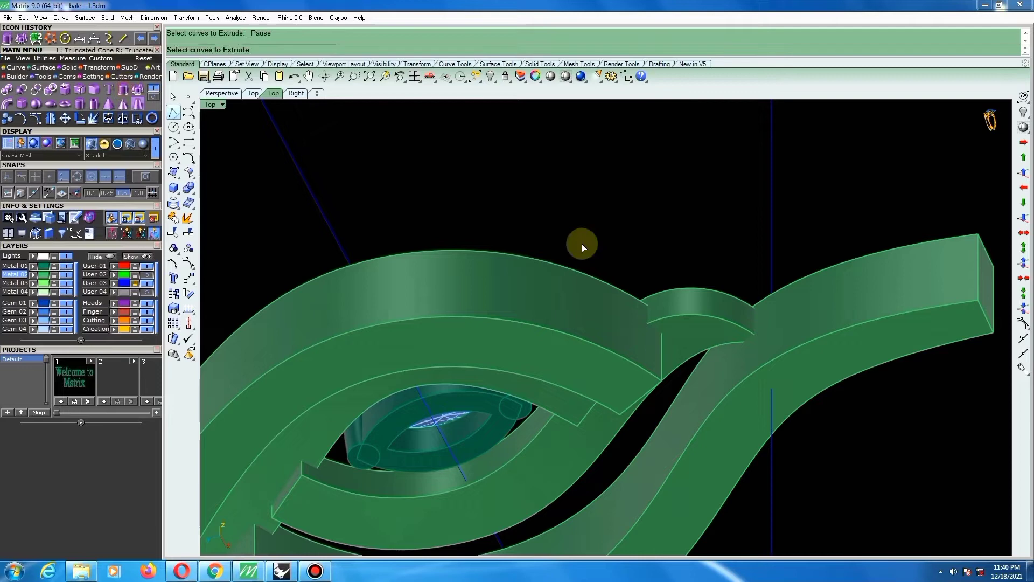
{"action": "left_click", "coordinate": [688, 321]}
{"action": "right_click", "coordinate": [687, 333]}
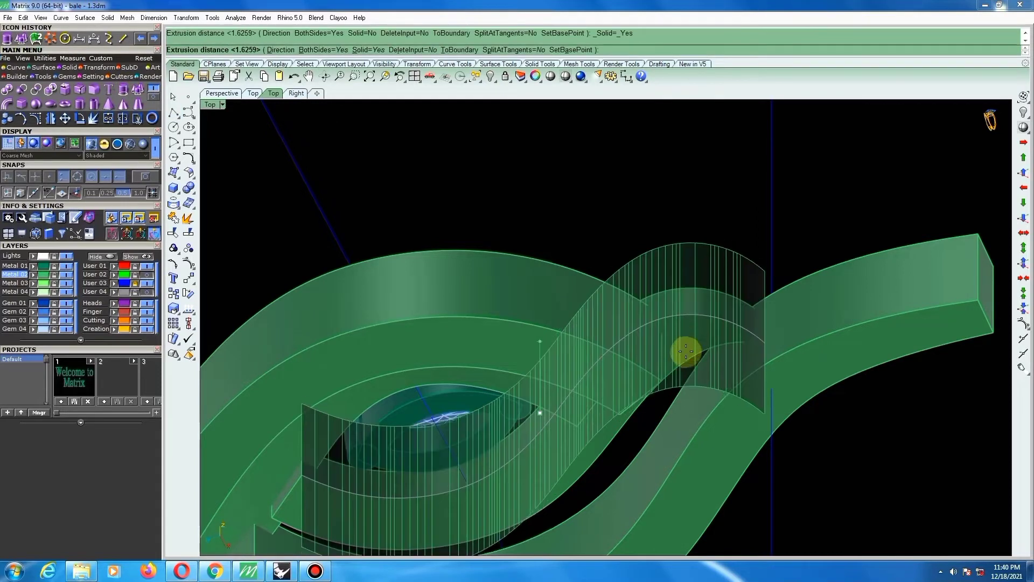
{"action": "right_click_drag", "start_coordinate": [680, 372], "coordinate": [617, 344], "text": "ctrl+shift"}
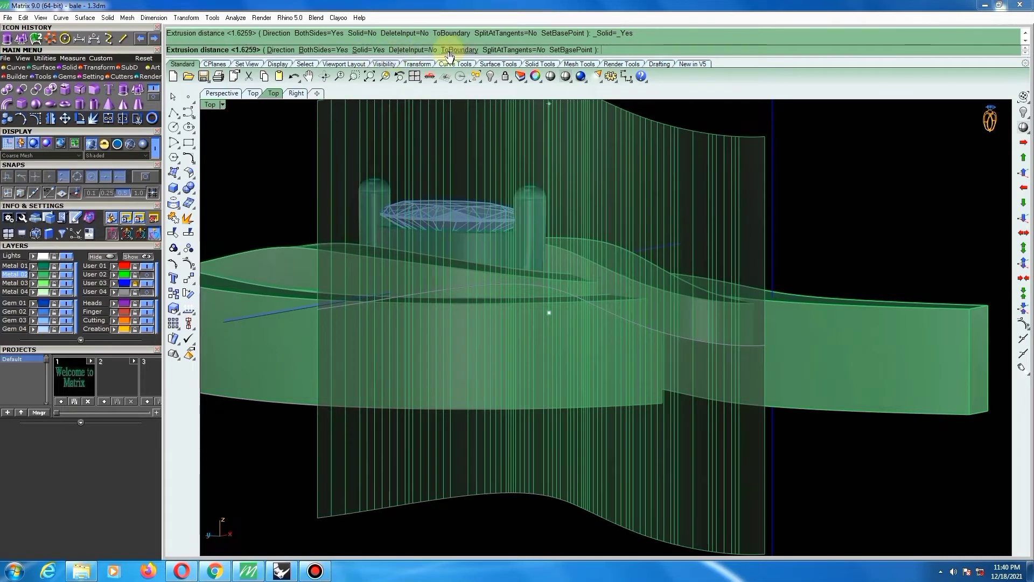
{"action": "left_click", "coordinate": [331, 50]}
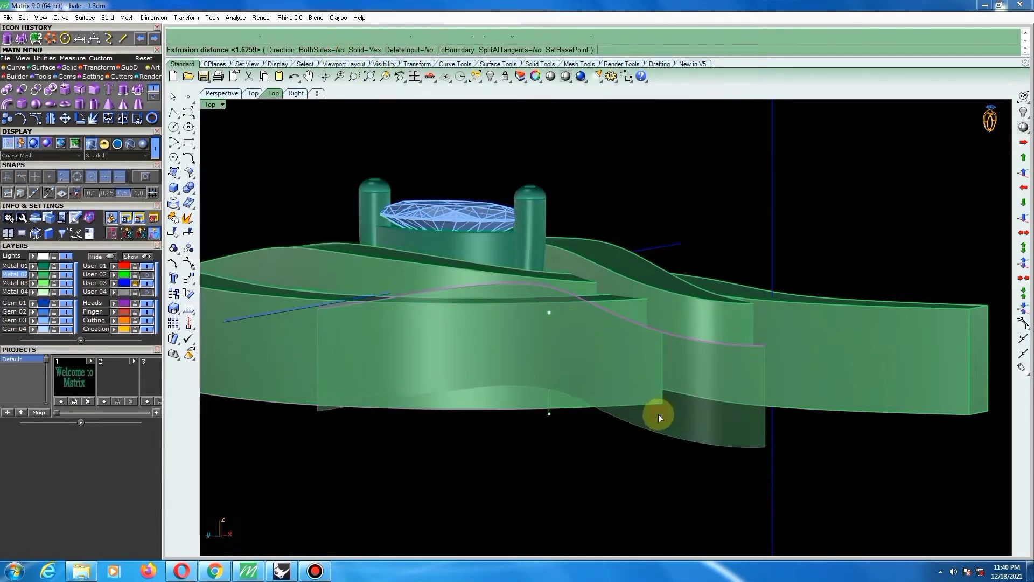
{"action": "left_click", "coordinate": [659, 415]}
Raise the newly extruded surface vertically along the outer edge of the S-shaped band.
{"action": "left_click", "coordinate": [687, 432]}
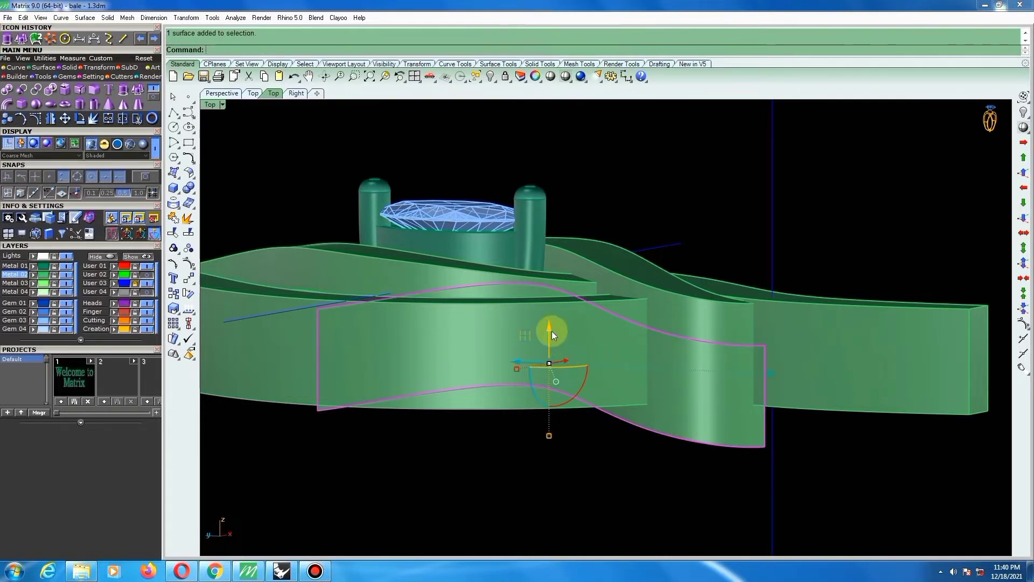
{"action": "left_click_drag", "start_coordinate": [552, 332], "coordinate": [669, 415]}
{"action": "right_click_drag", "start_coordinate": [670, 415], "coordinate": [728, 262]}
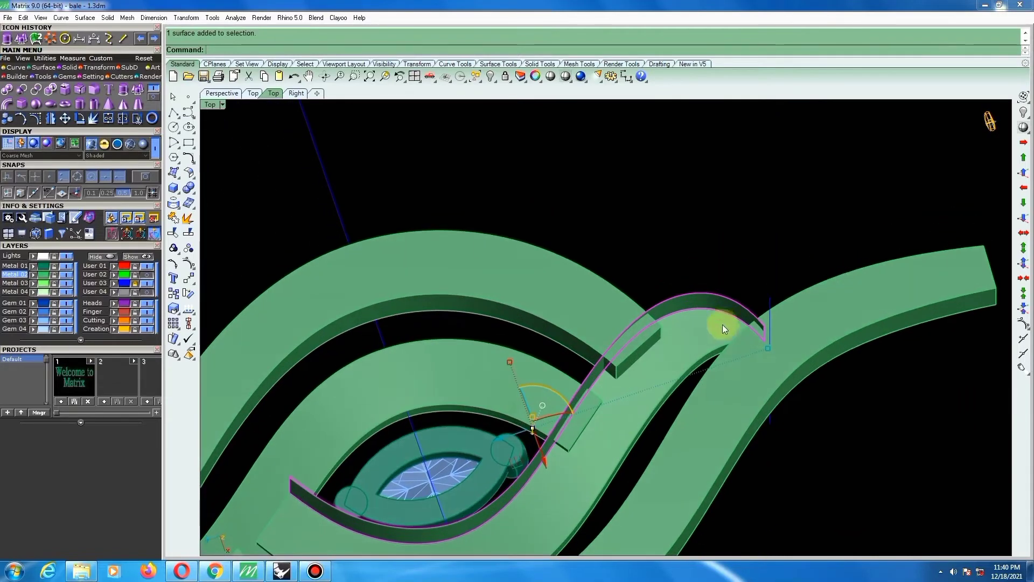
Split the raised surface with a V-direction isocurve beside the outer band's end and delete everything except the short arched section.
{"action": "left_click", "coordinate": [189, 232]}
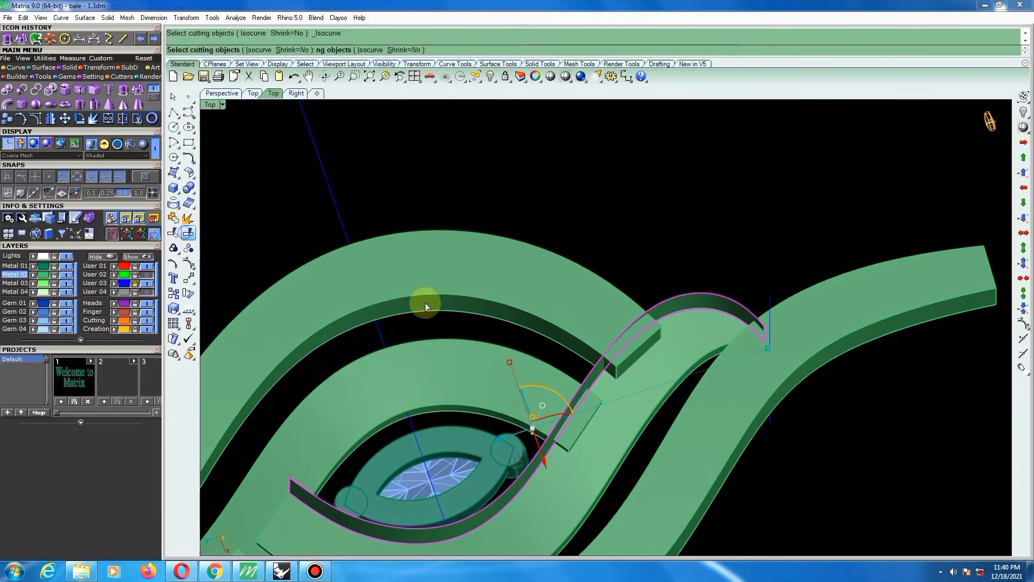
{"action": "scroll", "coordinate": [648, 331], "scroll_direction": "up", "scroll_amount": 1}
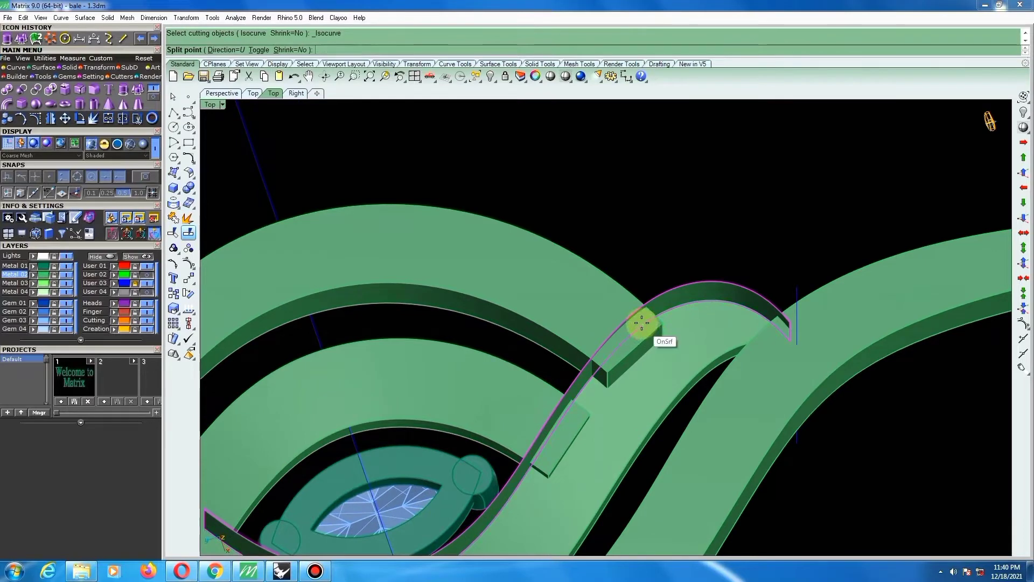
{"action": "left_click", "coordinate": [641, 323]}
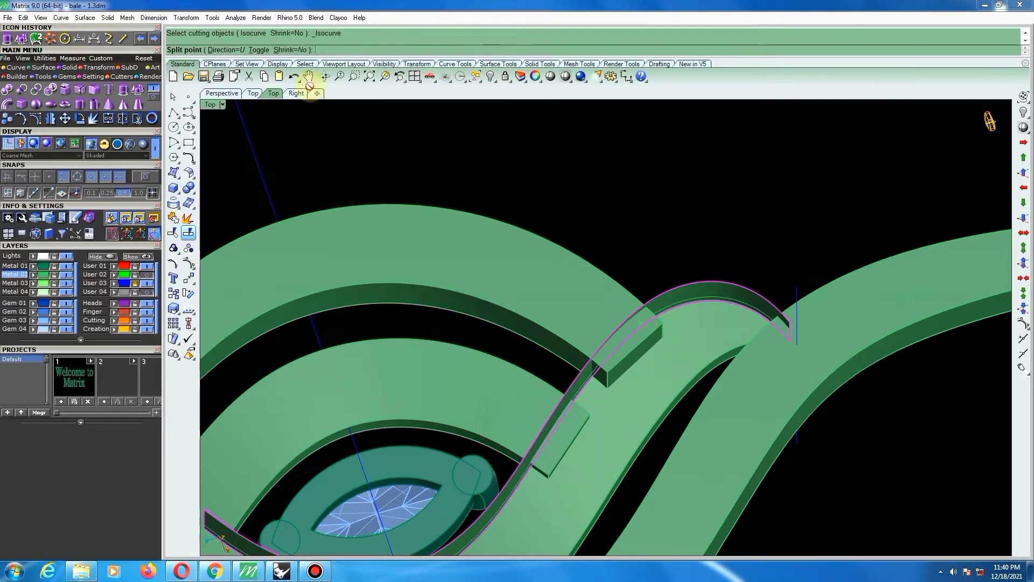
{"action": "left_click", "coordinate": [257, 49]}
{"action": "scroll", "coordinate": [626, 328], "scroll_direction": "up", "scroll_amount": 2}
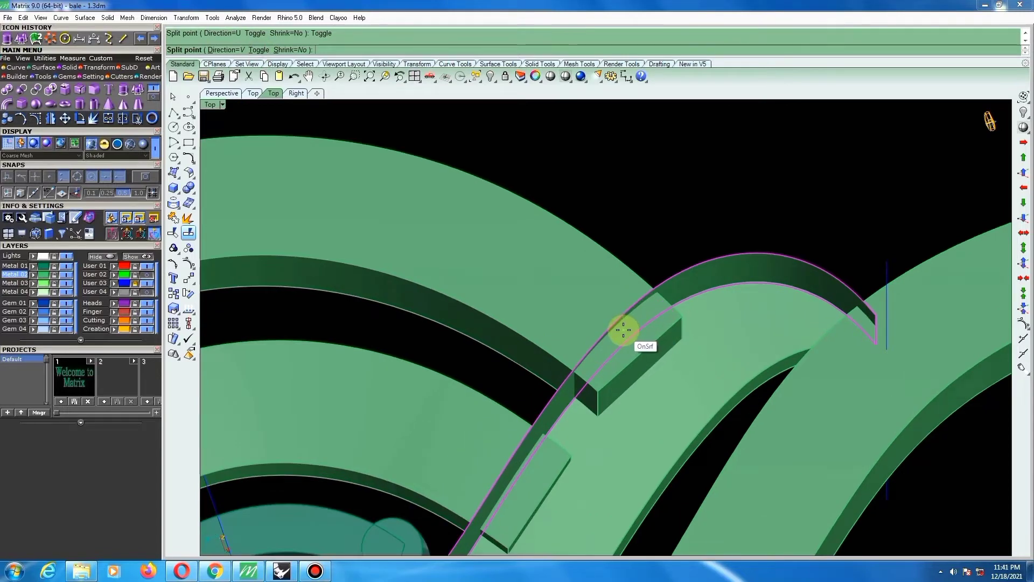
{"action": "left_click", "coordinate": [623, 329]}
{"action": "key", "text": "Return"}
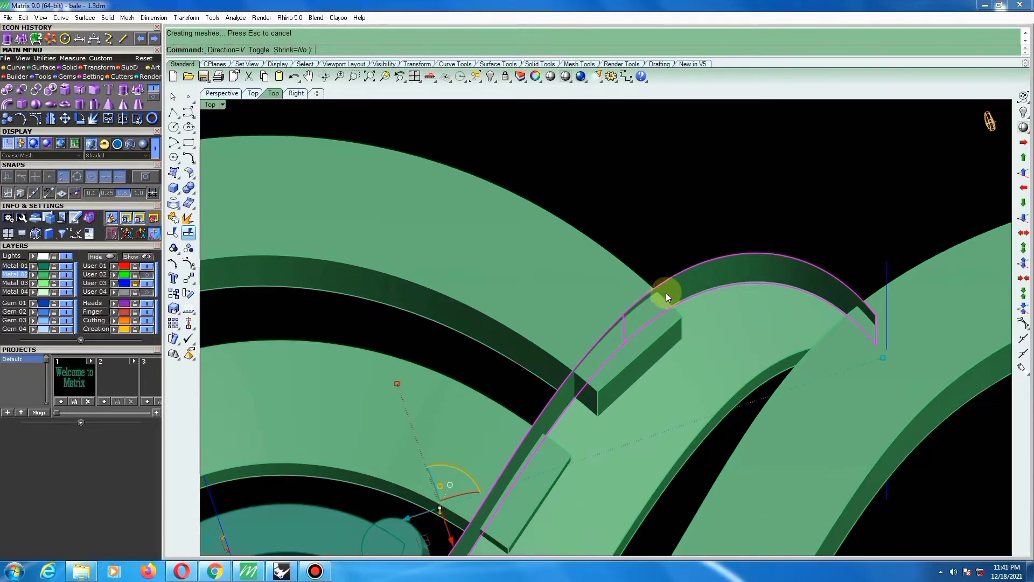
{"action": "left_click", "coordinate": [673, 285], "text": "ctrl"}
{"action": "left_click", "coordinate": [671, 284]}
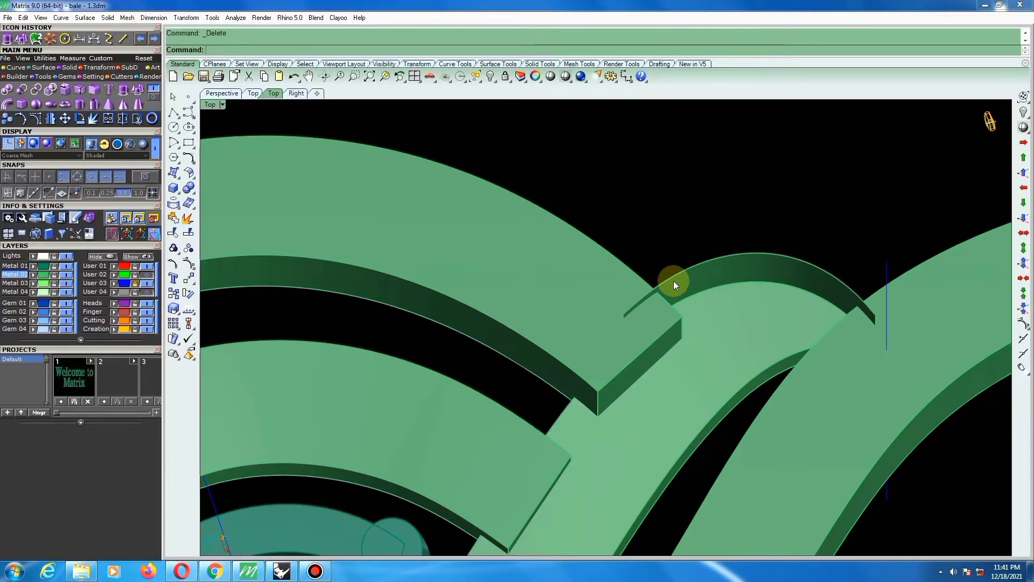
Offset the short arched surface inward by 0.7 as a solid.
{"action": "left_click", "coordinate": [193, 174]}
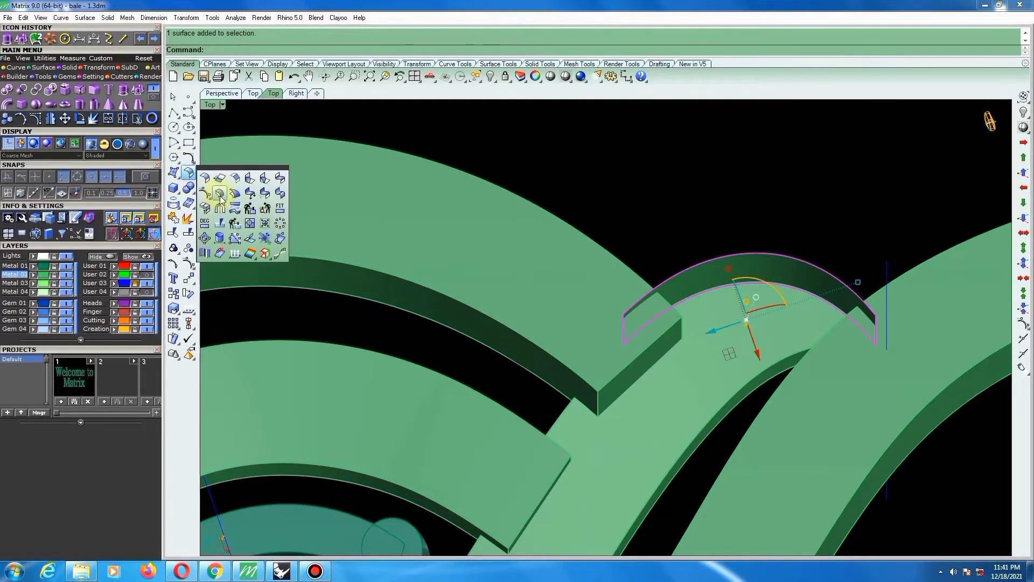
{"action": "left_click", "coordinate": [219, 195]}
{"action": "left_click", "coordinate": [690, 274]}
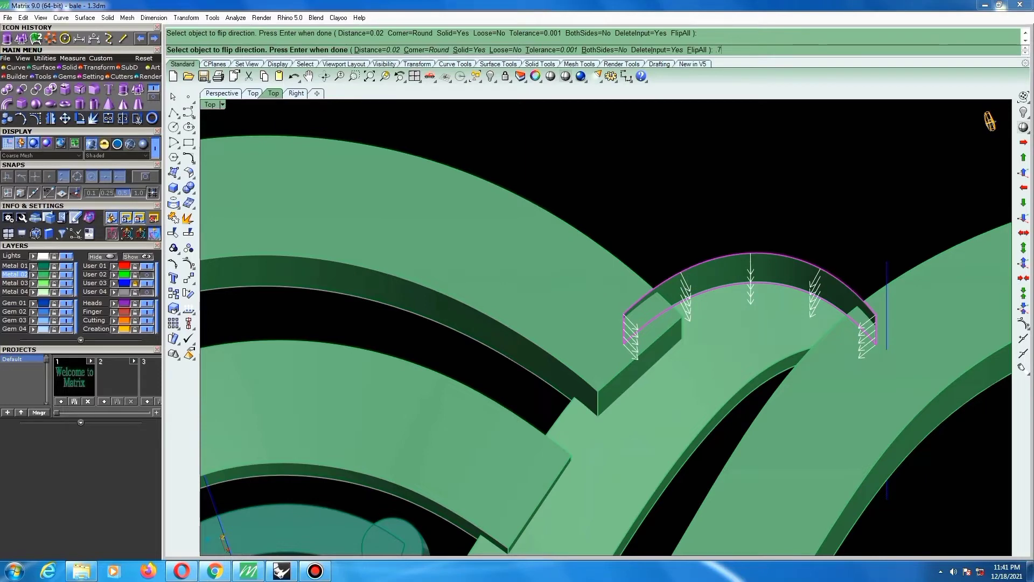
{"action": "key", "text": "Return"}
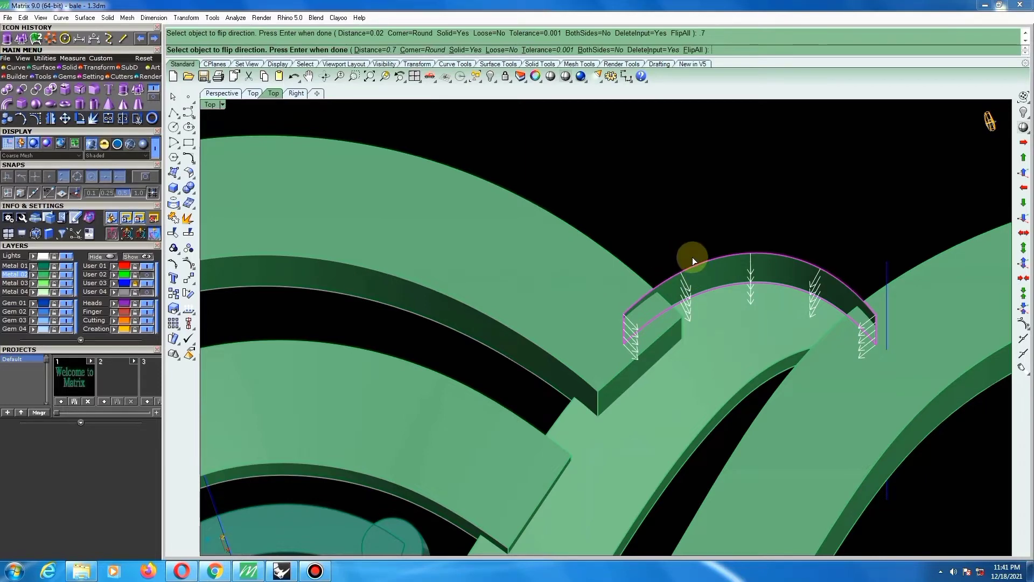
{"action": "key", "text": "Return"}
{"action": "scroll", "coordinate": [709, 245], "scroll_direction": "down", "scroll_amount": 2}
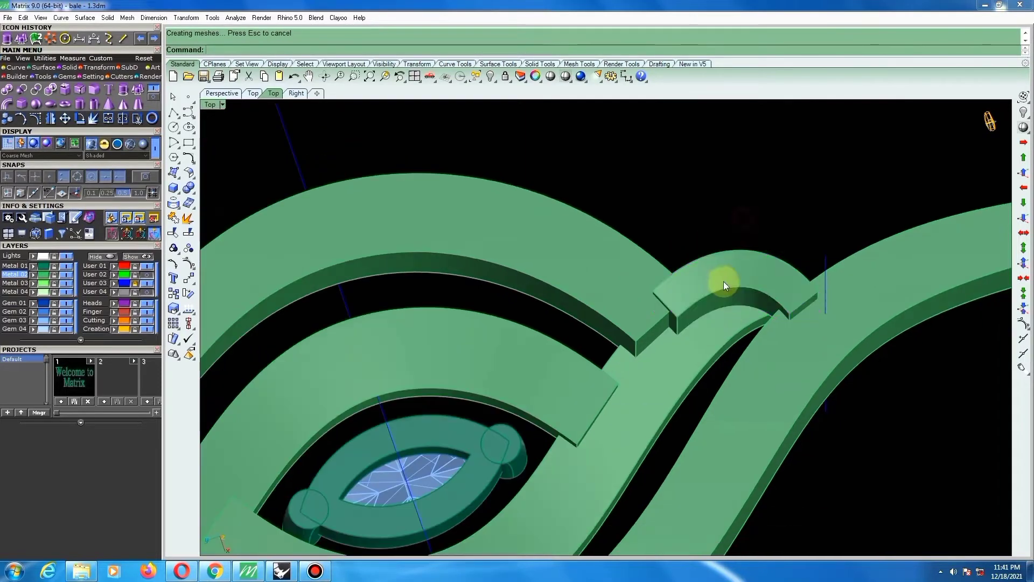
{"action": "scroll", "coordinate": [723, 281], "scroll_direction": "down", "scroll_amount": 4}
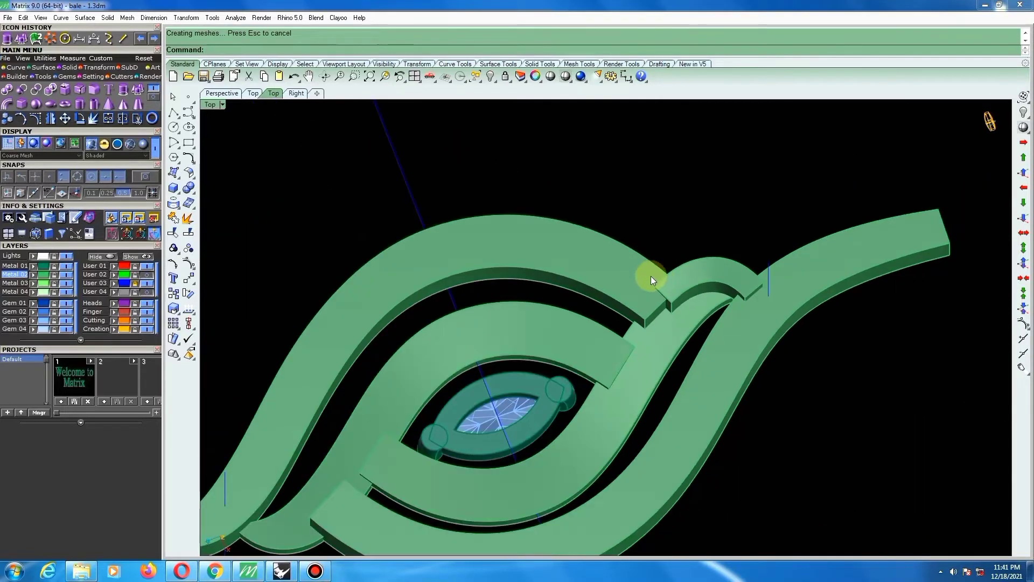
From the underside, split the outer band's side surface by isocurves in V and U, then delete all pieces except the long rear strip.
{"action": "key", "text": "F5"}
{"action": "scroll", "coordinate": [647, 279], "scroll_direction": "down", "scroll_amount": 6}
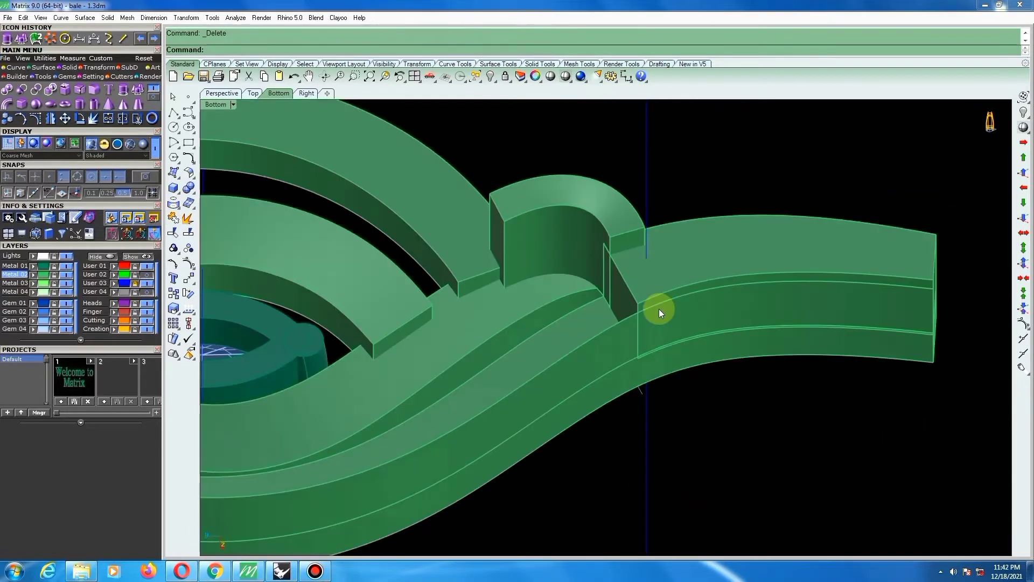
{"action": "left_click", "coordinate": [628, 329]}
{"action": "right_click_drag", "start_coordinate": [628, 330], "coordinate": [650, 263]}
{"action": "left_click", "coordinate": [189, 231]}
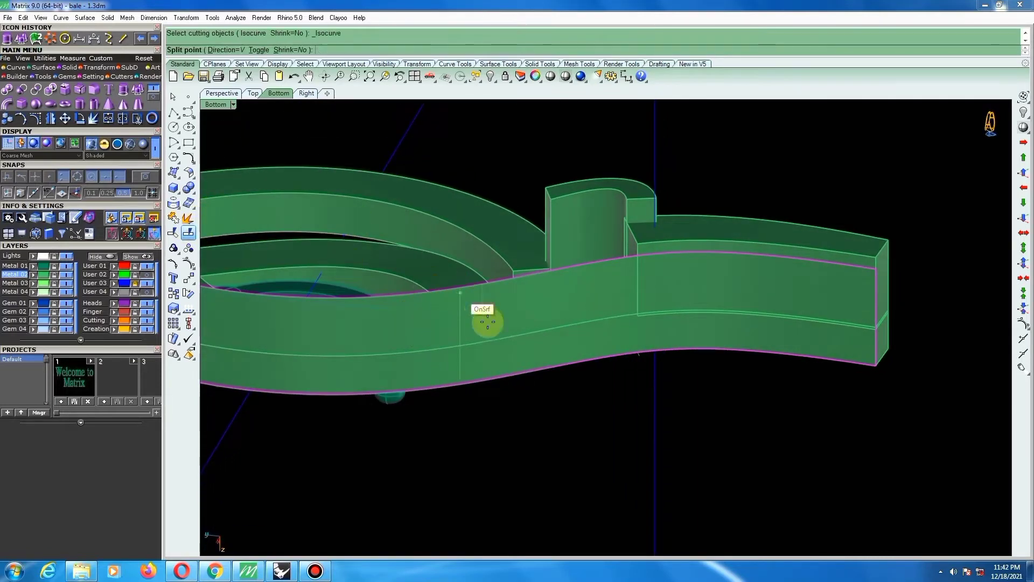
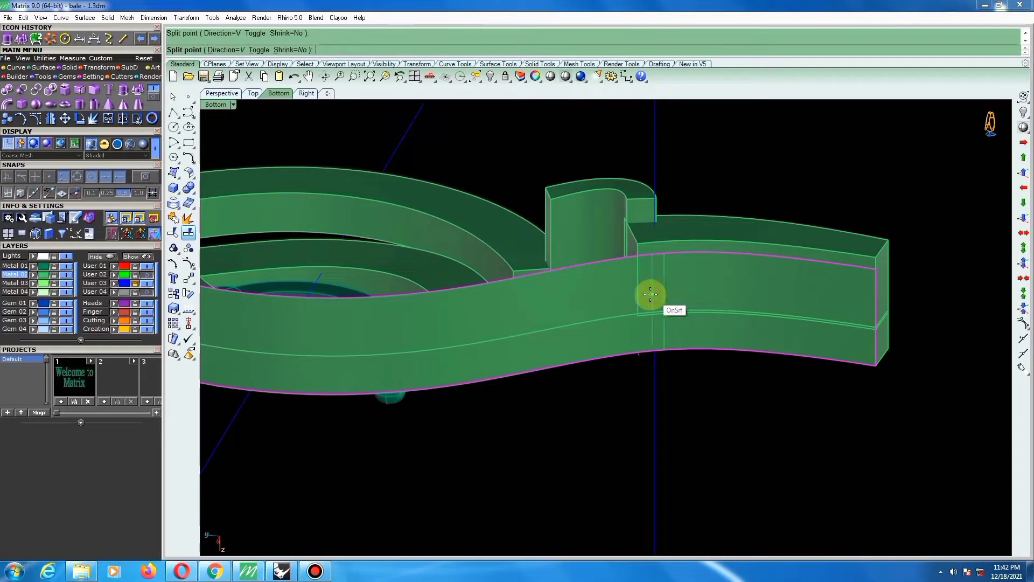
{"action": "type", "text": "t"}
{"action": "key", "text": "Return"}
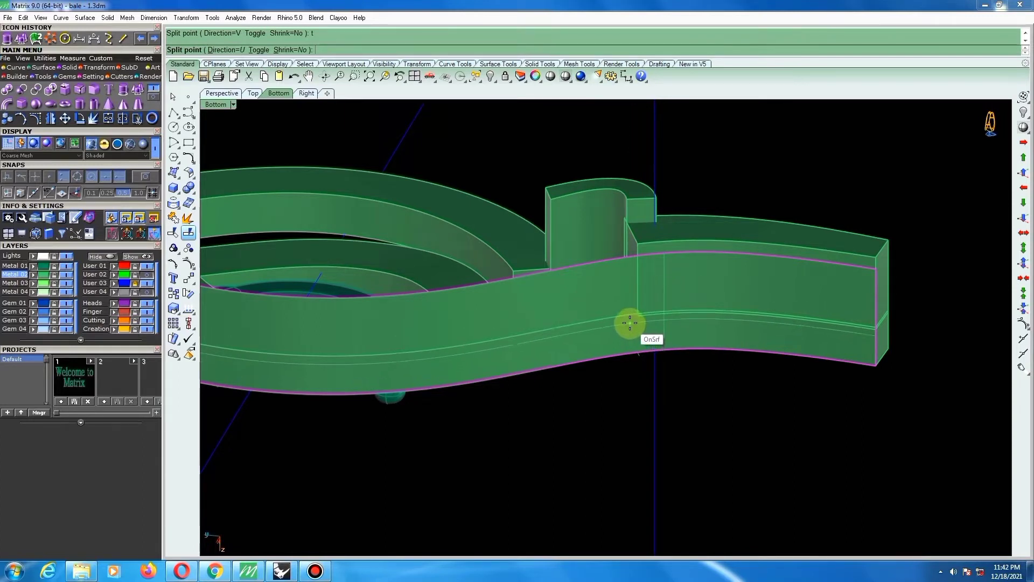
{"action": "left_click", "coordinate": [630, 323]}
{"action": "key", "text": "Return"}
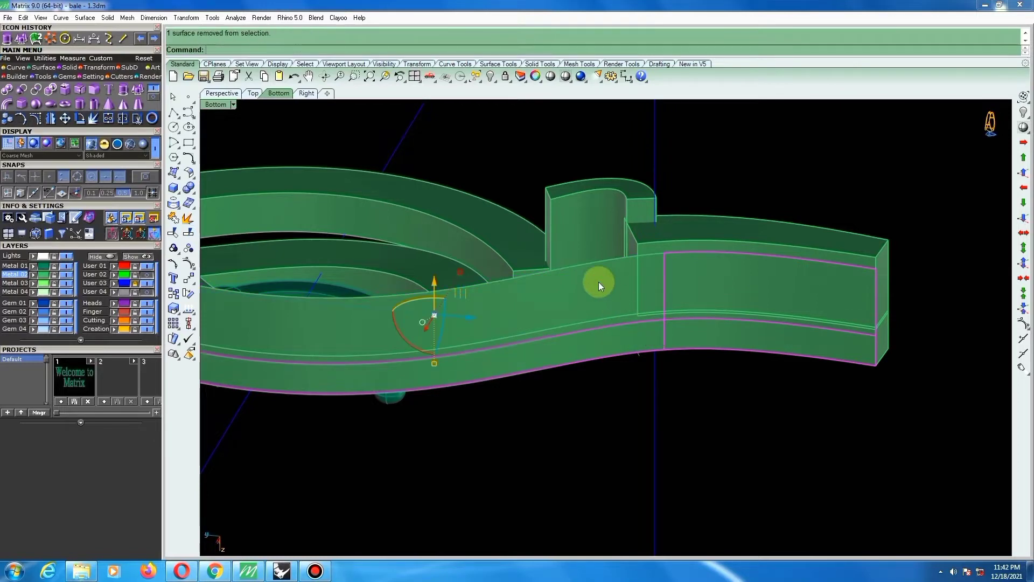
{"action": "key", "text": "Delete"}
{"action": "left_click", "coordinate": [586, 282]}
Offset the remaining long side strip of the outer band by 0.7 as a solid.
{"action": "scroll", "coordinate": [602, 279], "scroll_direction": "down", "scroll_amount": 4}
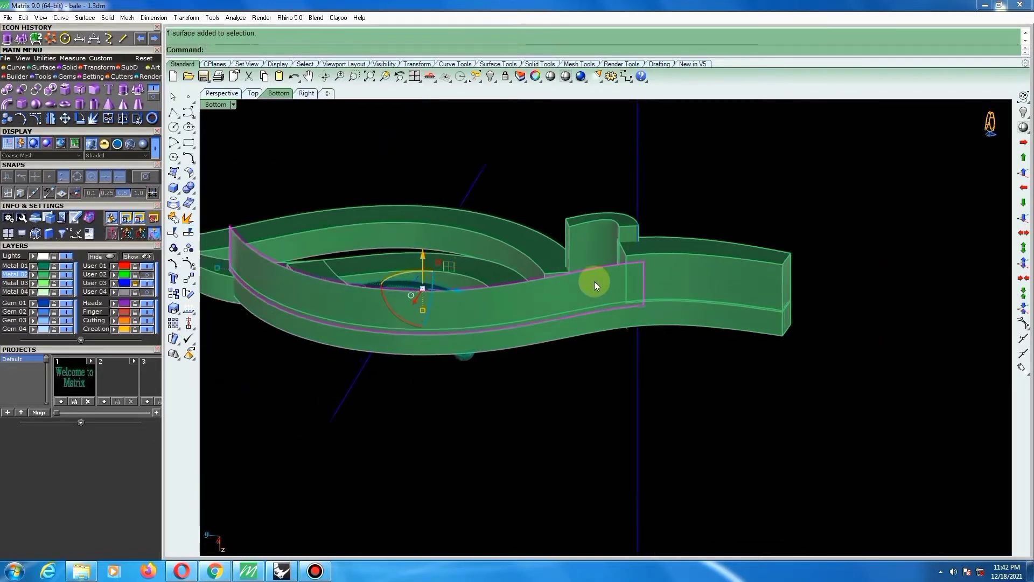
{"action": "right_click_drag", "start_coordinate": [594, 281], "coordinate": [370, 211]}
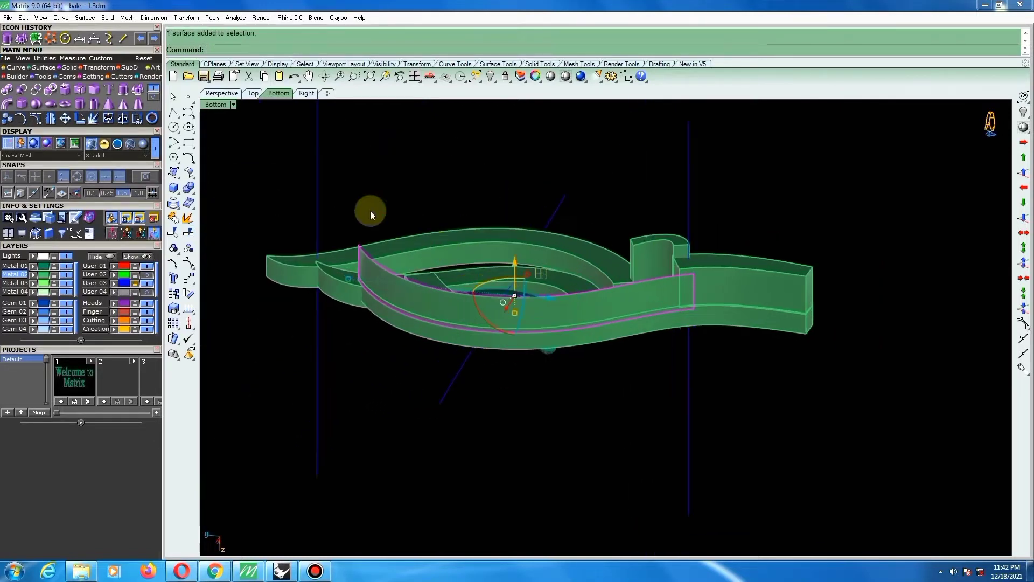
{"action": "left_click", "coordinate": [187, 172]}
{"action": "left_click", "coordinate": [220, 195]}
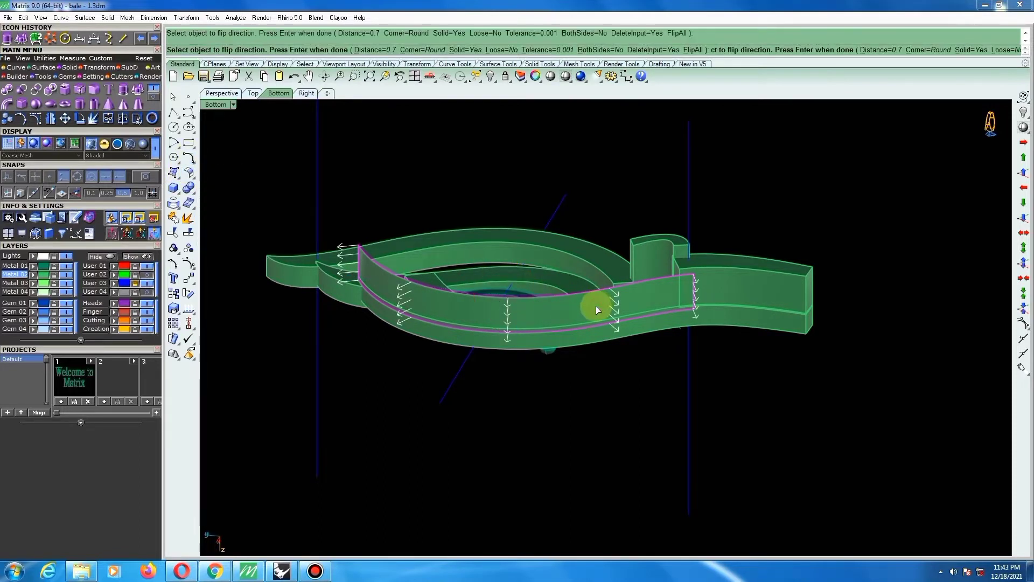
{"action": "left_click", "coordinate": [708, 171]}
{"action": "right_click_drag", "start_coordinate": [710, 183], "coordinate": [656, 337]}
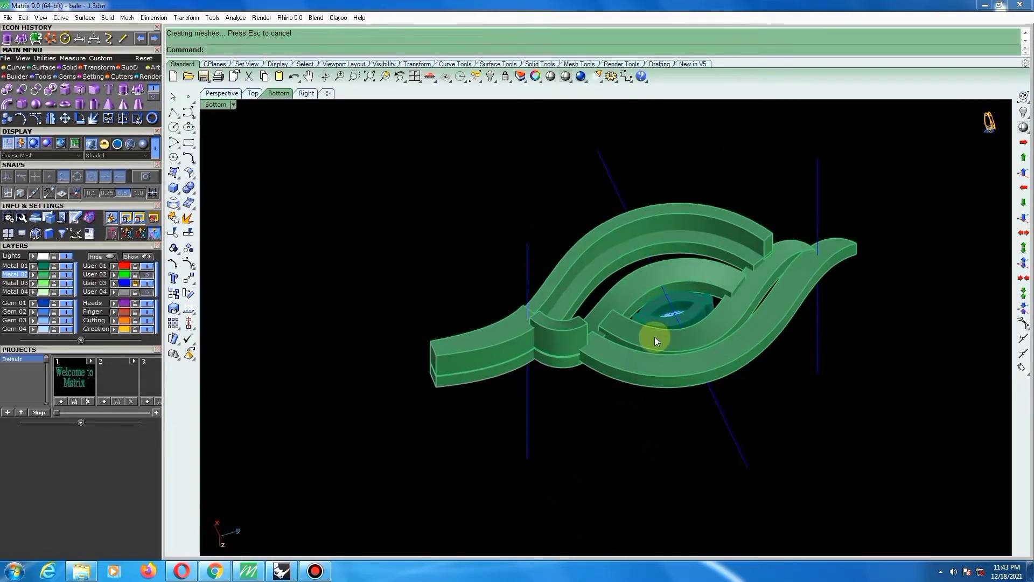
Try to extrude the outer band's outer underside edge one-sidedly toward the back of the piece.
{"action": "scroll", "coordinate": [640, 371], "scroll_direction": "up", "scroll_amount": 2}
{"action": "right_click", "coordinate": [648, 373]}
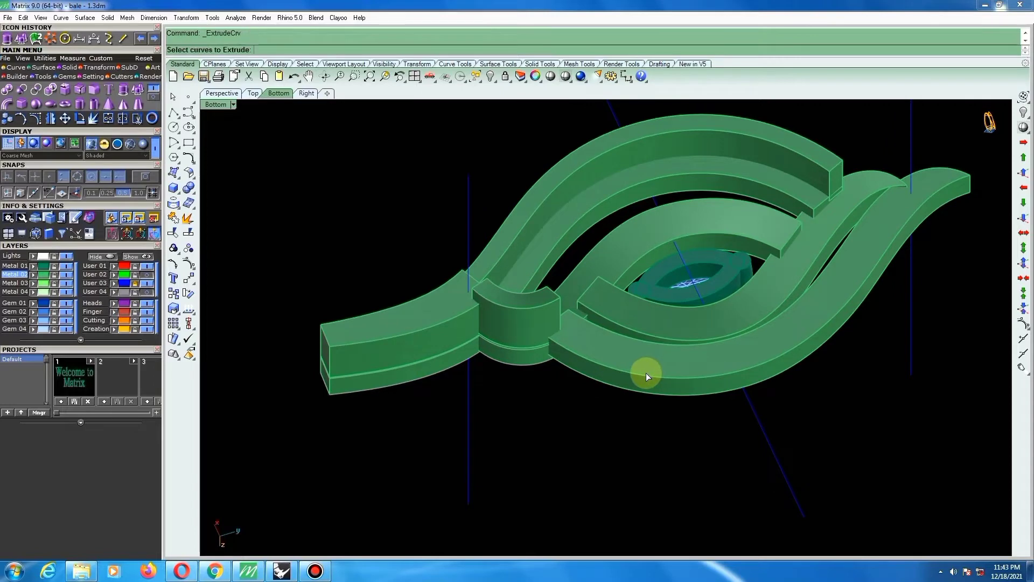
{"action": "left_click", "coordinate": [645, 373]}
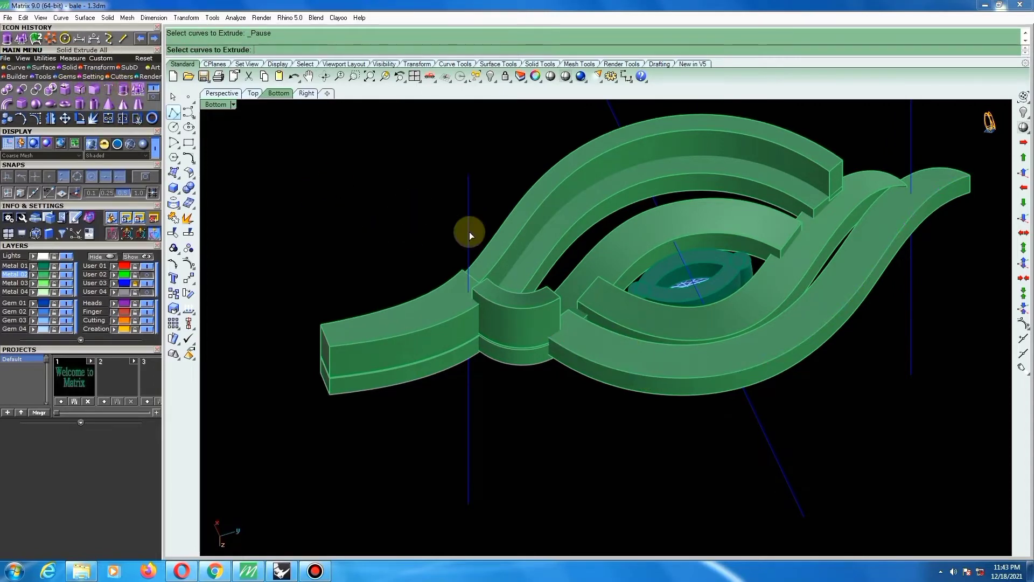
{"action": "right_click", "coordinate": [594, 360]}
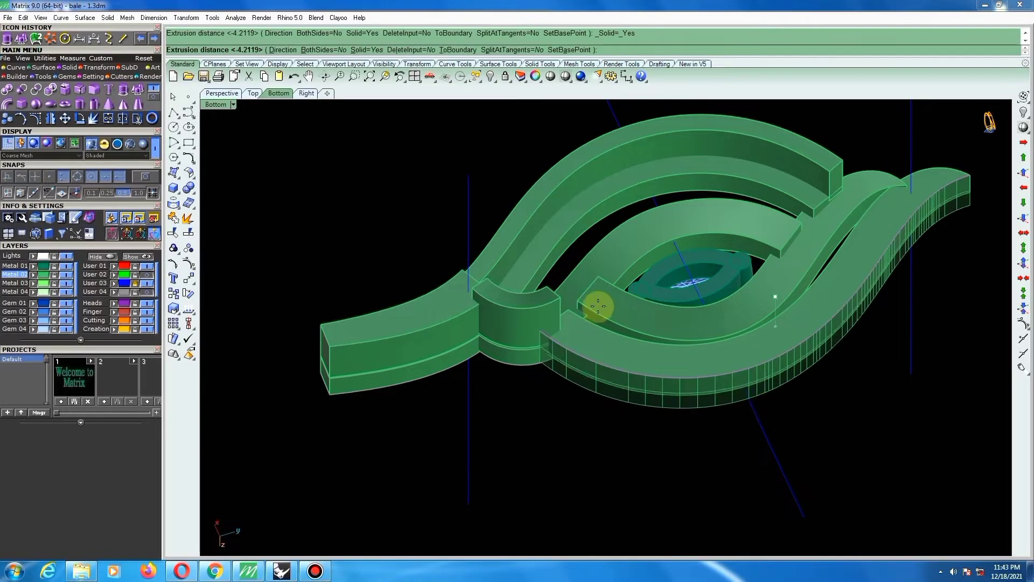
{"action": "left_click", "coordinate": [592, 265]}
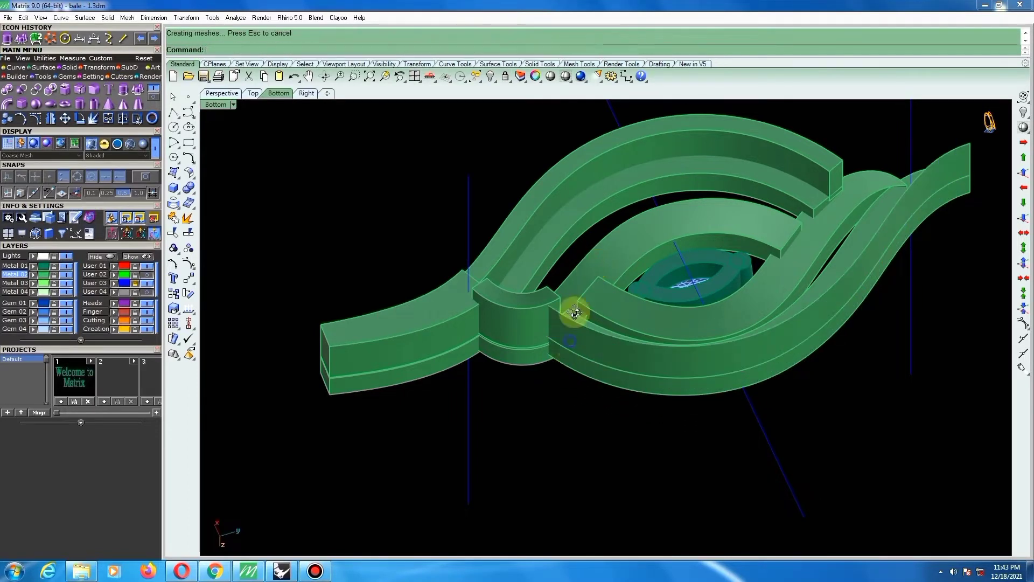
{"action": "right_click_drag", "start_coordinate": [573, 307], "coordinate": [580, 287]}
{"action": "right_click_drag", "start_coordinate": [605, 243], "coordinate": [599, 273]}
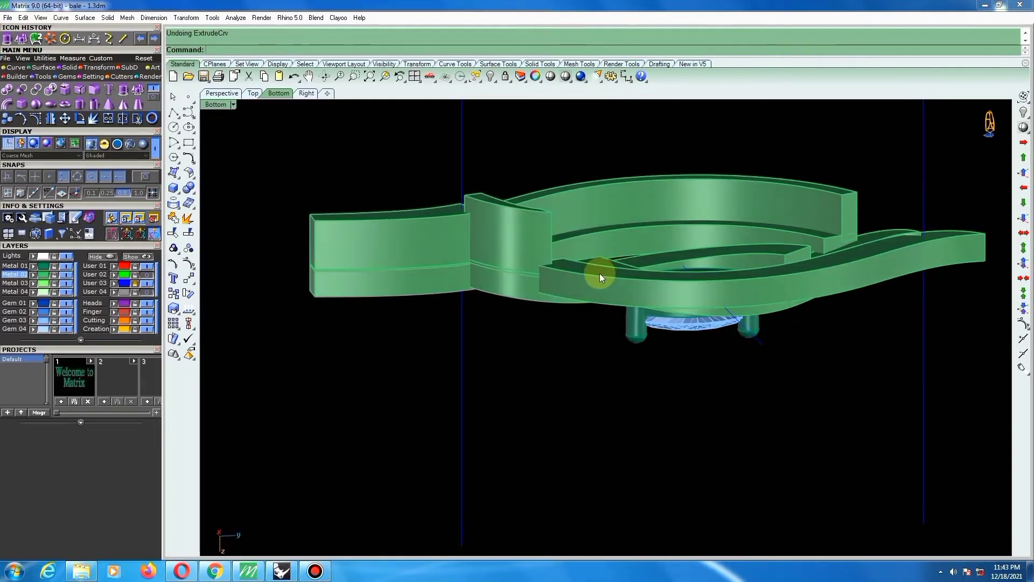
Extrude the outer band's long underside edge one-sidedly toward the back, about level with the neighbouring arched piece.
{"action": "left_click", "coordinate": [593, 278]}
{"action": "left_click", "coordinate": [577, 327]}
{"action": "right_click", "coordinate": [591, 292]}
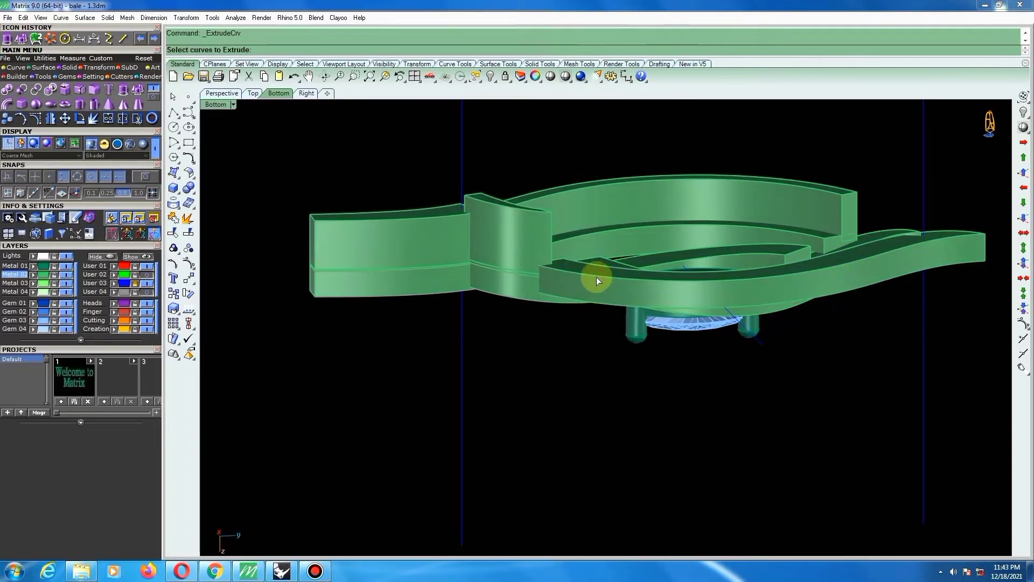
{"action": "left_click", "coordinate": [596, 276]}
{"action": "right_click", "coordinate": [595, 261]}
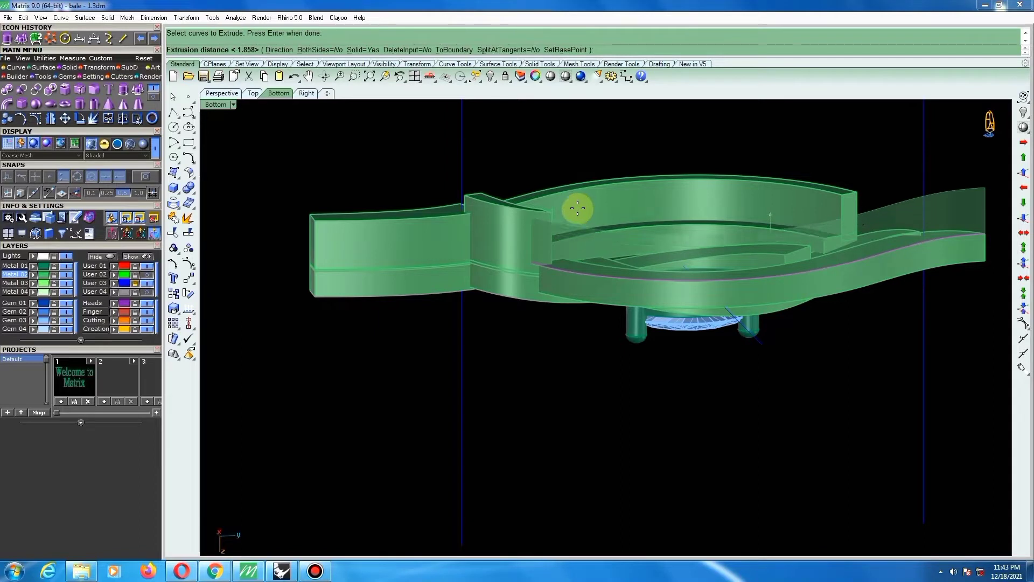
{"action": "left_click", "coordinate": [578, 203]}
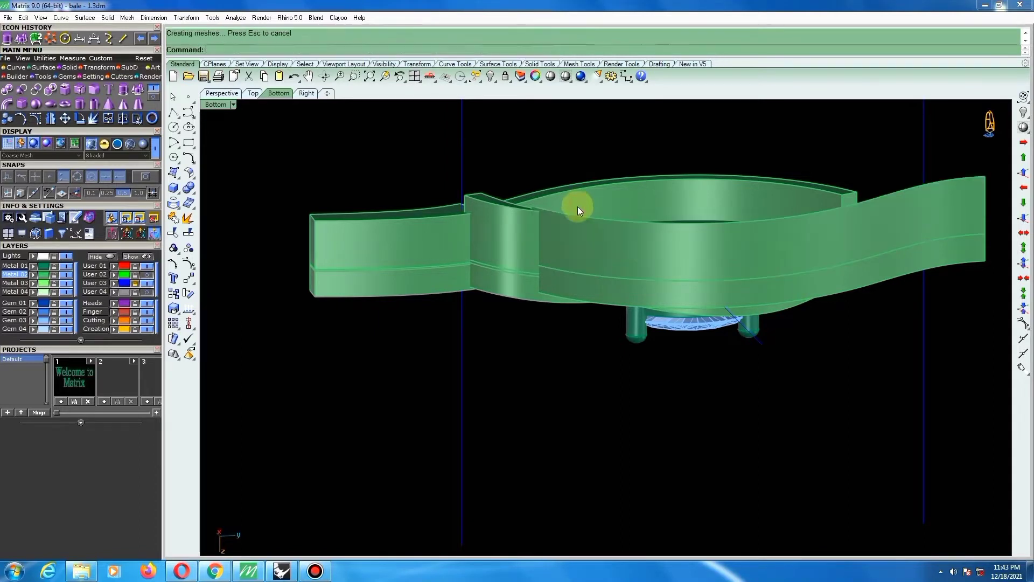
Offset the outer band's extruded side surface by 0.7 as a solid.
{"action": "left_click", "coordinate": [613, 236]}
{"action": "scroll", "coordinate": [770, 210], "scroll_direction": "up", "scroll_amount": 2}
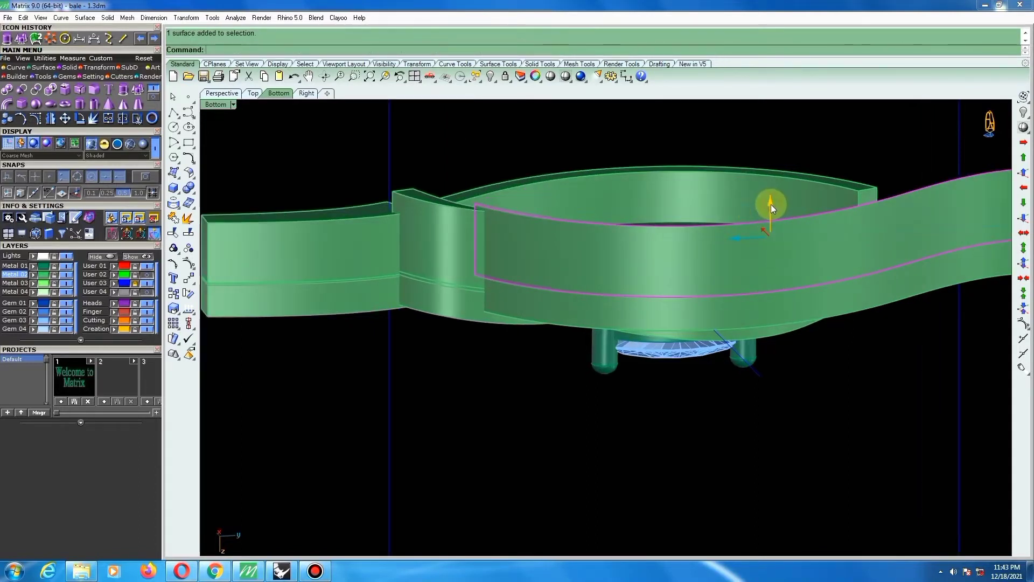
{"action": "left_click_drag", "start_coordinate": [771, 204], "coordinate": [770, 208]}
{"action": "right_click_drag", "start_coordinate": [687, 228], "coordinate": [595, 305]}
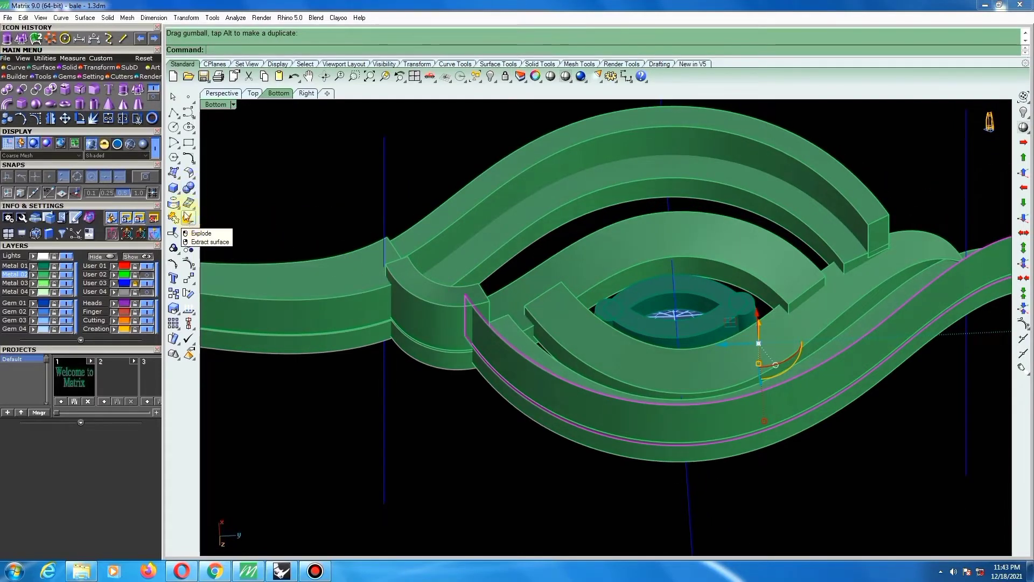
{"action": "left_click", "coordinate": [191, 175]}
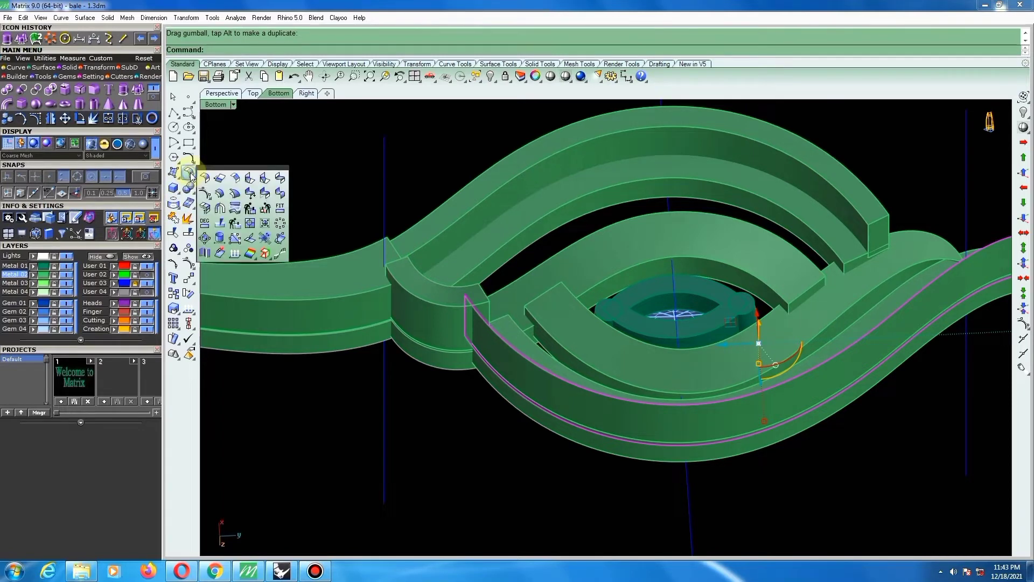
{"action": "left_click", "coordinate": [220, 194]}
{"action": "left_click", "coordinate": [553, 389]}
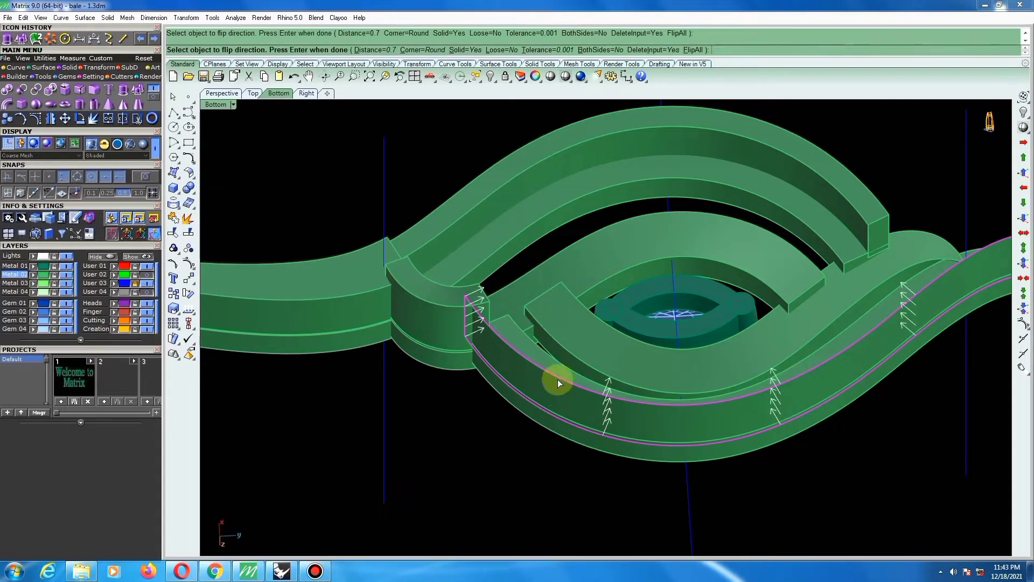
{"action": "key", "text": "Return"}
{"action": "scroll", "coordinate": [574, 393], "scroll_direction": "down", "scroll_amount": 3}
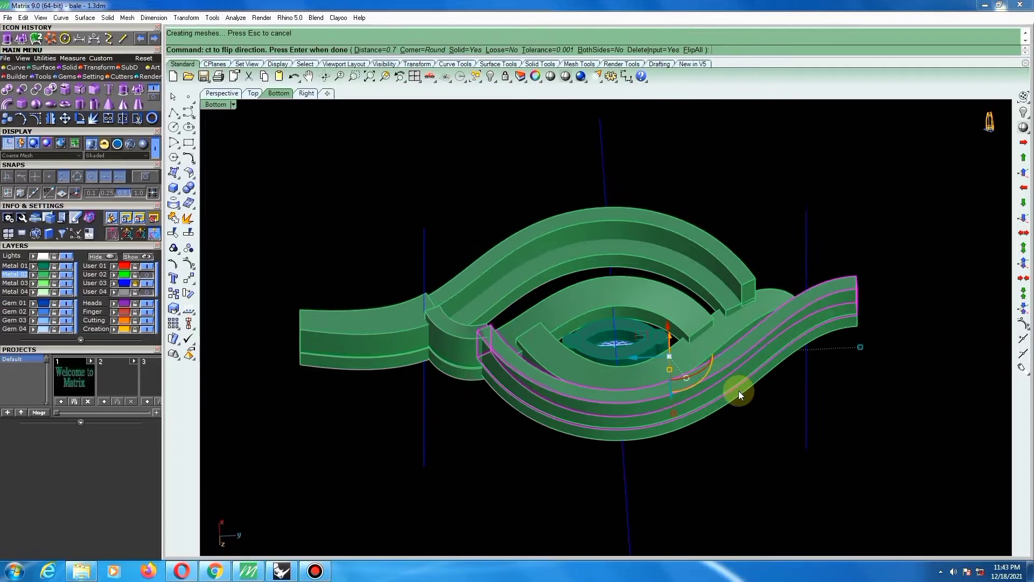
Check the joint beside the short curved connecting wall and undo the last surface offset.
{"action": "right_click", "coordinate": [797, 243]}
{"action": "left_click", "coordinate": [462, 363]}
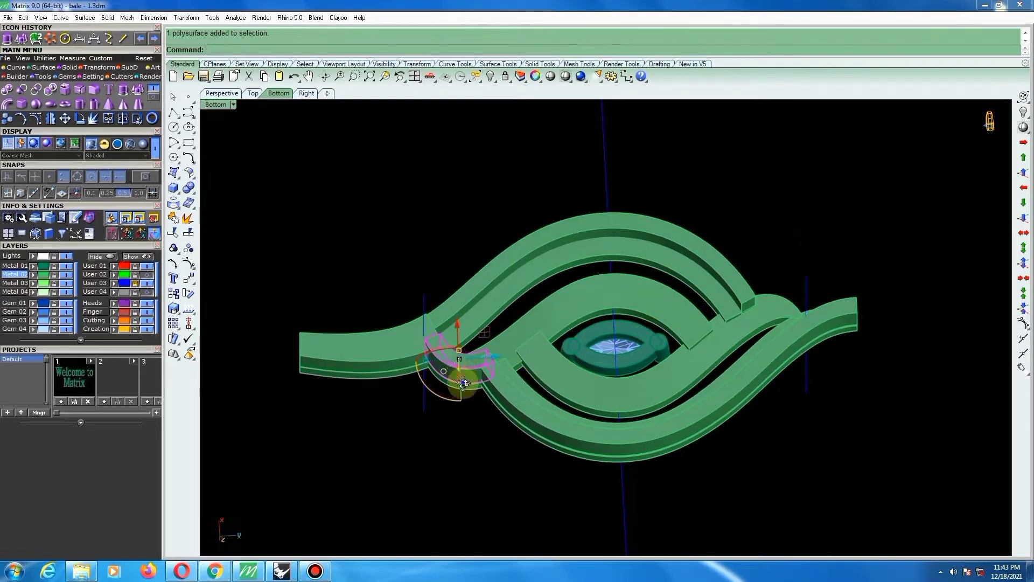
{"action": "scroll", "coordinate": [464, 368], "scroll_direction": "up", "scroll_amount": 5}
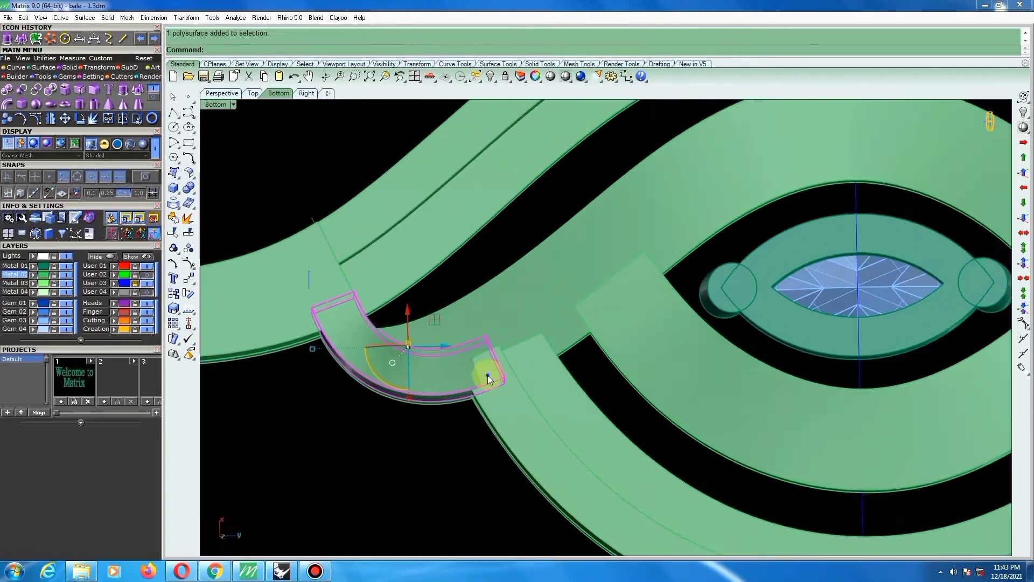
{"action": "right_click_drag", "start_coordinate": [487, 375], "coordinate": [496, 392]}
{"action": "left_click", "coordinate": [470, 453]}
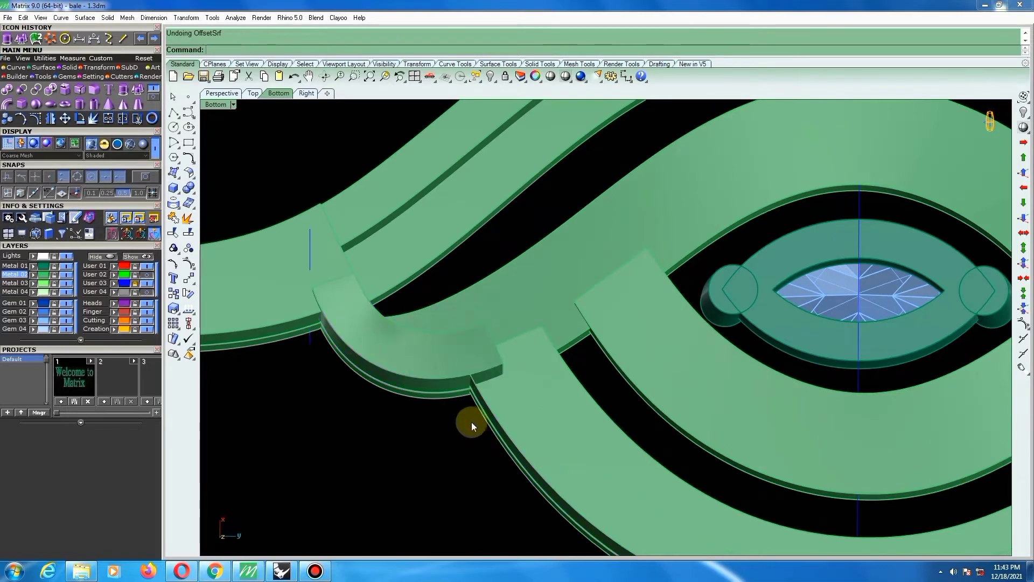
Try extending the outer band's side surface by moving its two end control points inward to the connecting wall's inner edge in bottom wireframe view.
{"action": "left_click", "coordinate": [476, 398]}
{"action": "right_click_drag", "start_coordinate": [472, 393], "coordinate": [492, 405]}
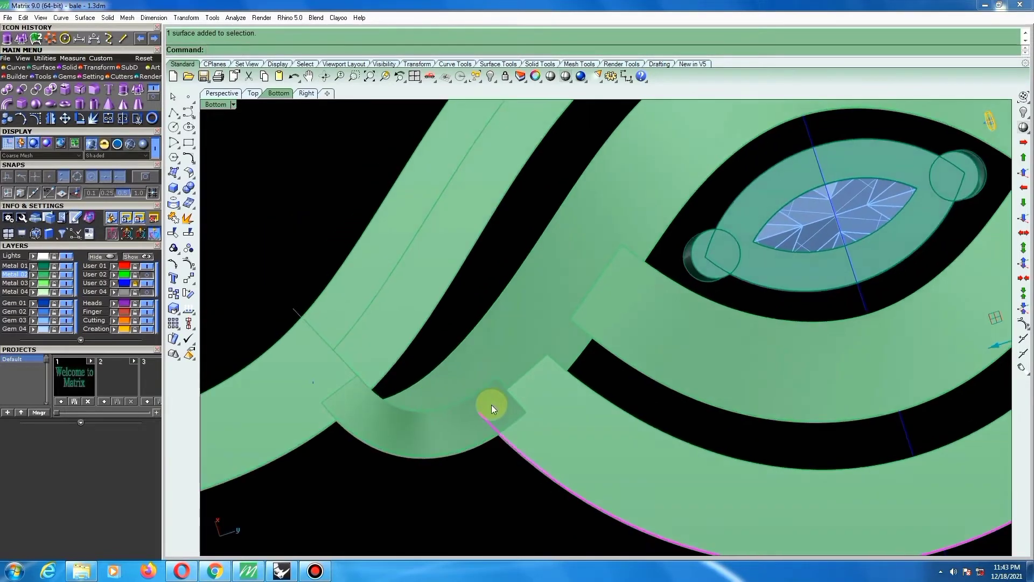
{"action": "key", "text": "F10"}
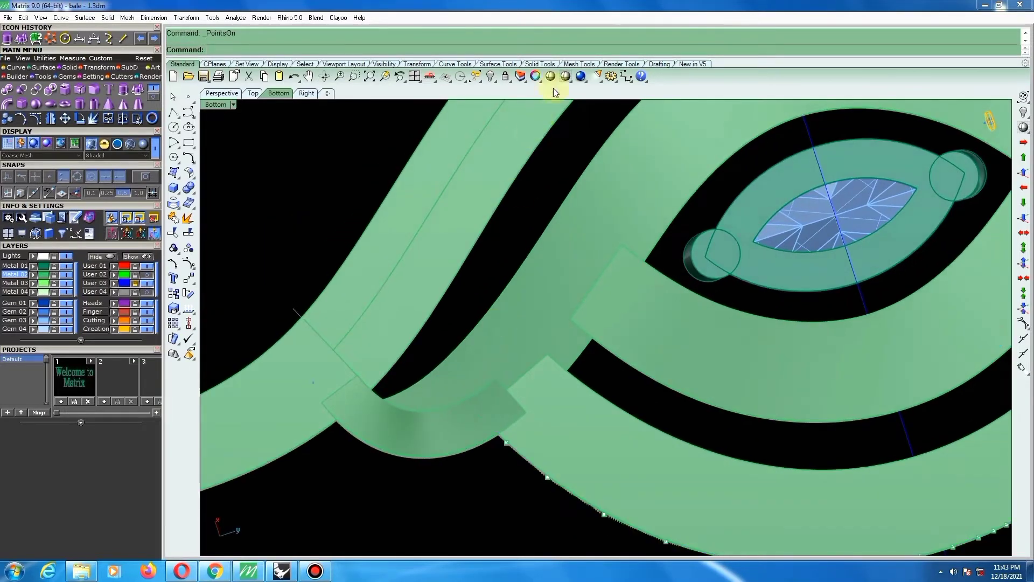
{"action": "right_click", "coordinate": [564, 79]}
{"action": "scroll", "coordinate": [481, 414], "scroll_direction": "up", "scroll_amount": 10}
{"action": "left_click_drag", "start_coordinate": [462, 422], "coordinate": [500, 390]}
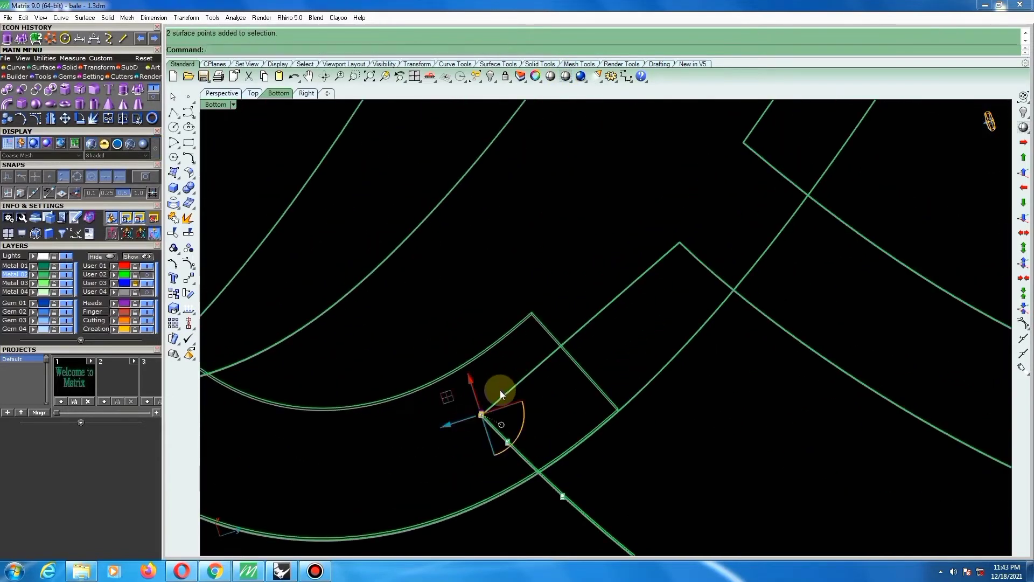
{"action": "key", "text": "ctrl+F2"}
{"action": "scroll", "coordinate": [515, 389], "scroll_direction": "down", "scroll_amount": 4}
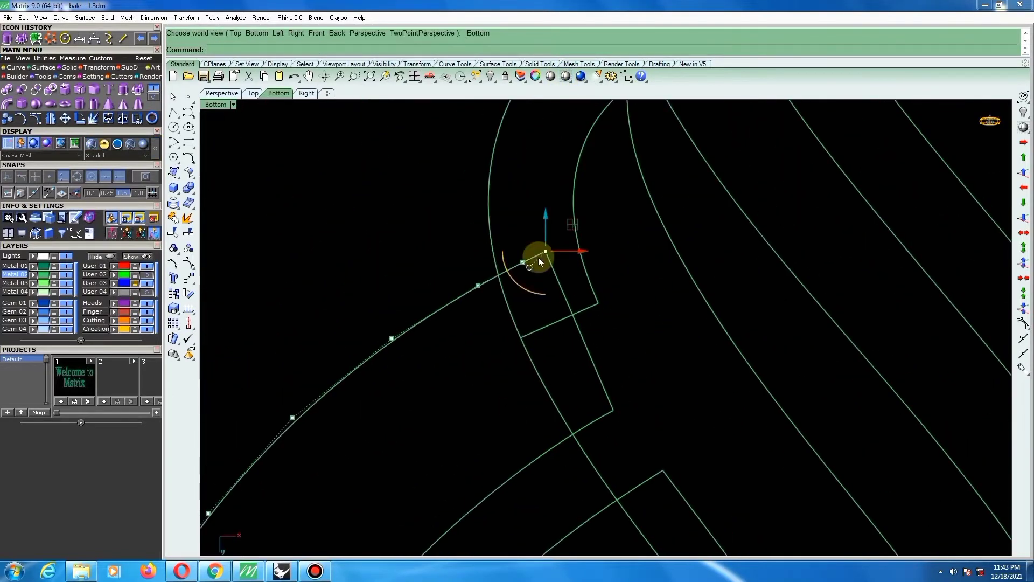
{"action": "scroll", "coordinate": [538, 258], "scroll_direction": "up", "scroll_amount": 6}
{"action": "right_click_drag", "start_coordinate": [559, 284], "coordinate": [523, 339]}
{"action": "scroll", "coordinate": [530, 312], "scroll_direction": "up", "scroll_amount": 4}
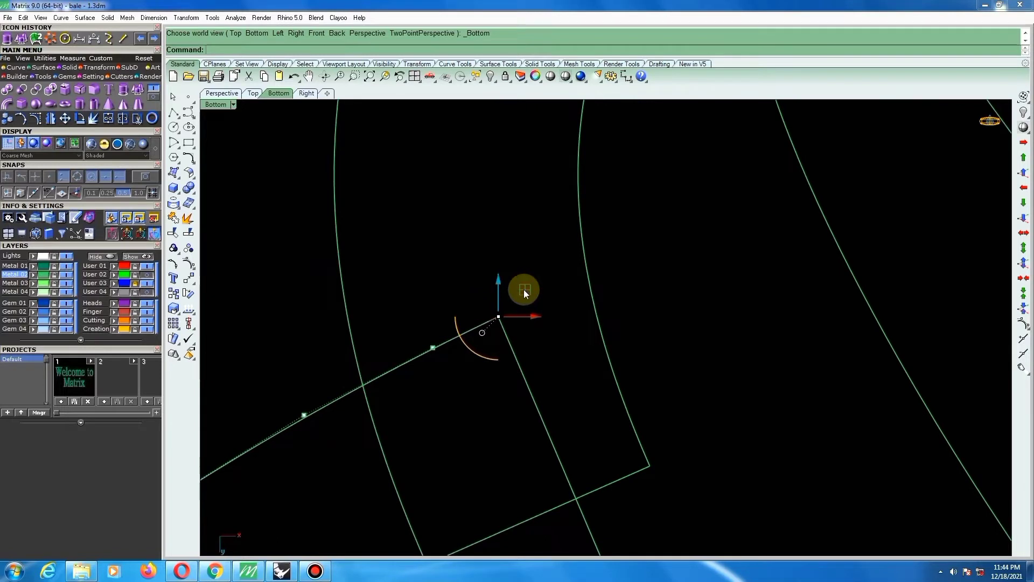
{"action": "left_click_drag", "start_coordinate": [523, 289], "coordinate": [614, 254]}
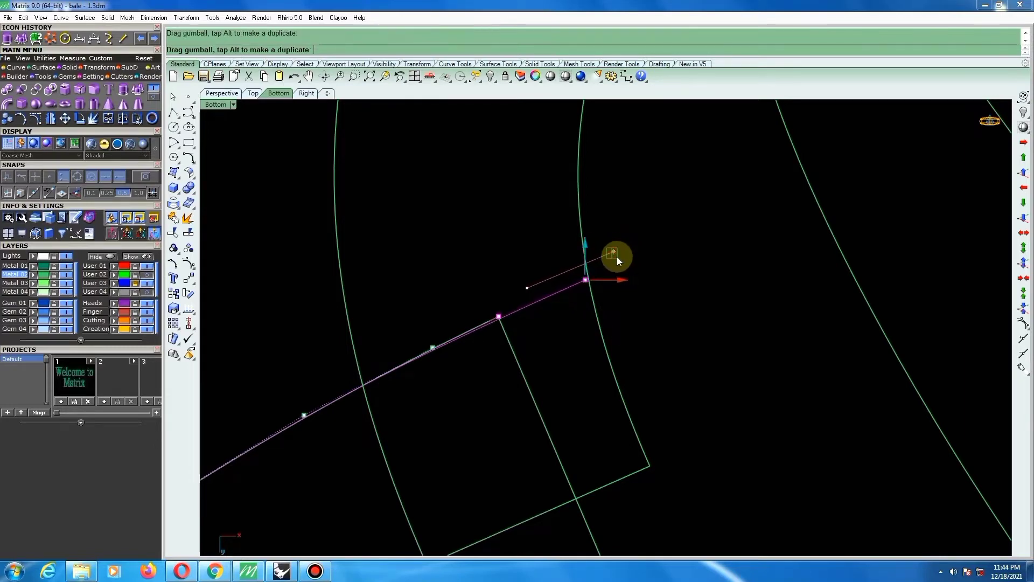
Return to shaded display and undo the move of the side surface's end points.
{"action": "scroll", "coordinate": [608, 278], "scroll_direction": "down", "scroll_amount": 10}
{"action": "right_click_drag", "start_coordinate": [631, 319], "coordinate": [615, 260], "text": "ctrl+shift"}
{"action": "left_click", "coordinate": [575, 106]}
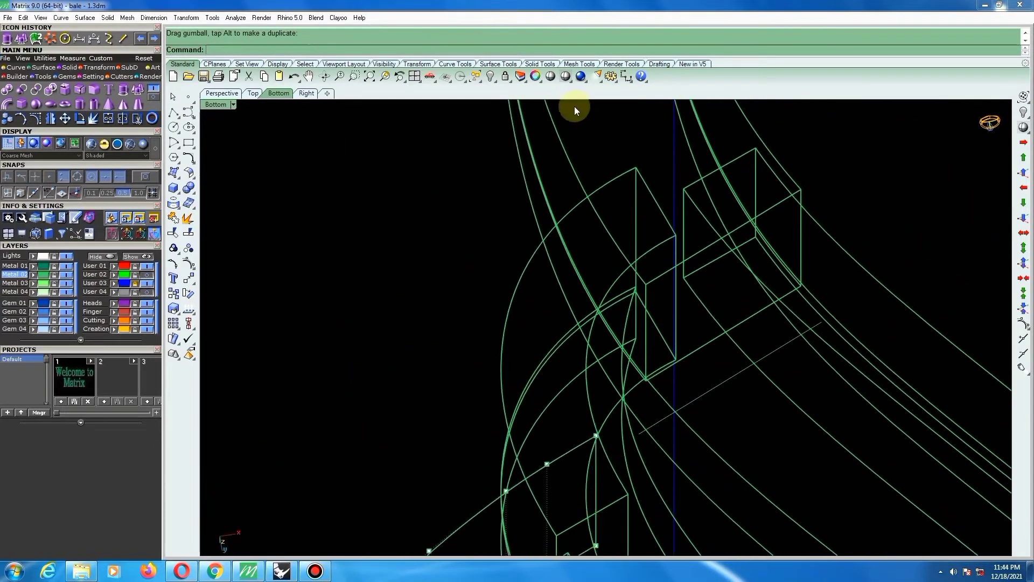
{"action": "left_click", "coordinate": [566, 77]}
{"action": "left_click", "coordinate": [508, 496]}
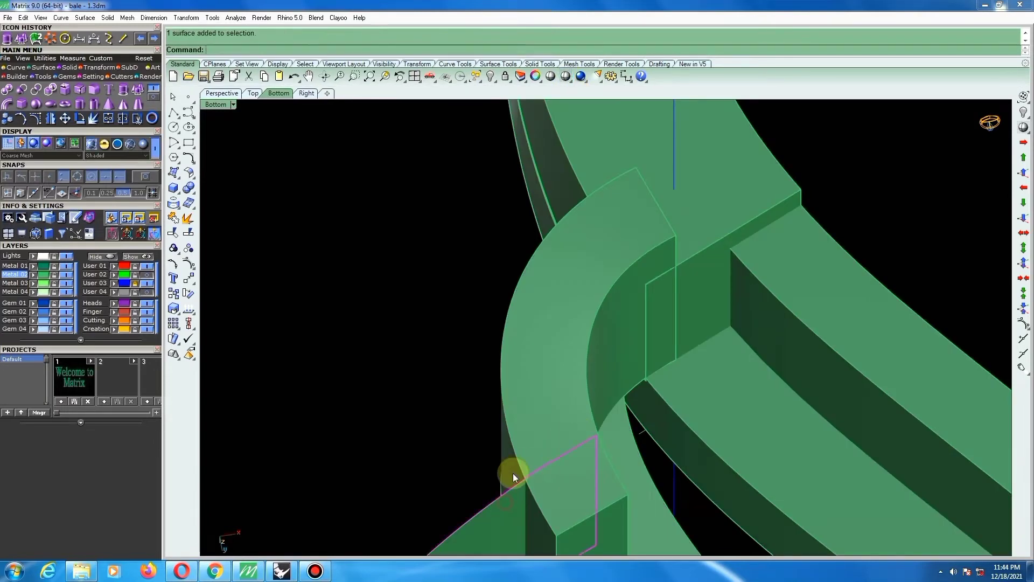
{"action": "scroll", "coordinate": [531, 369], "scroll_direction": "down", "scroll_amount": 4}
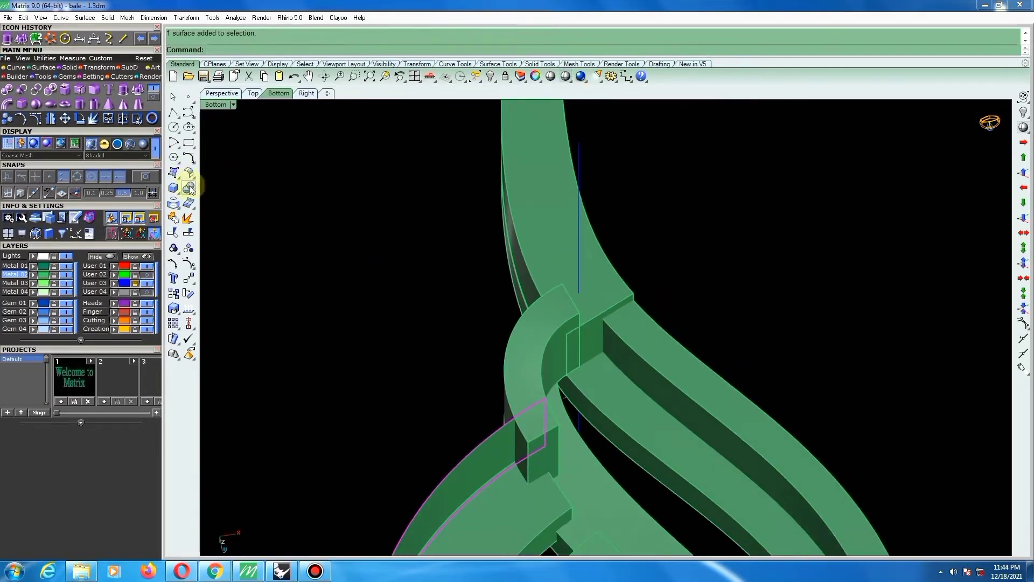
{"action": "key", "text": "ctrl+z"}
{"action": "left_click", "coordinate": [487, 357]}
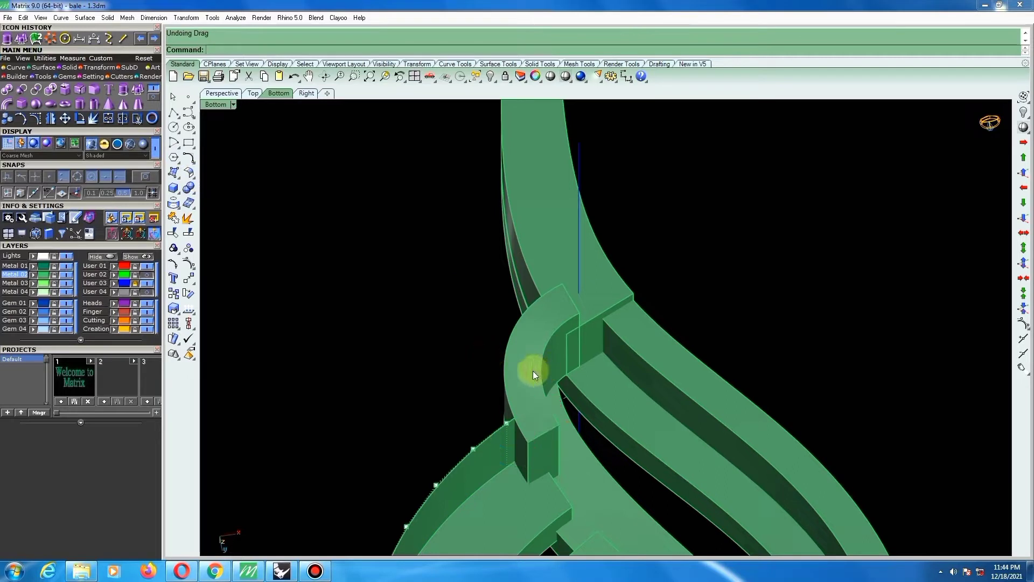
Offset the outer band's side surface inward by 0.7 as a solid to form its wall.
{"action": "left_click", "coordinate": [489, 451]}
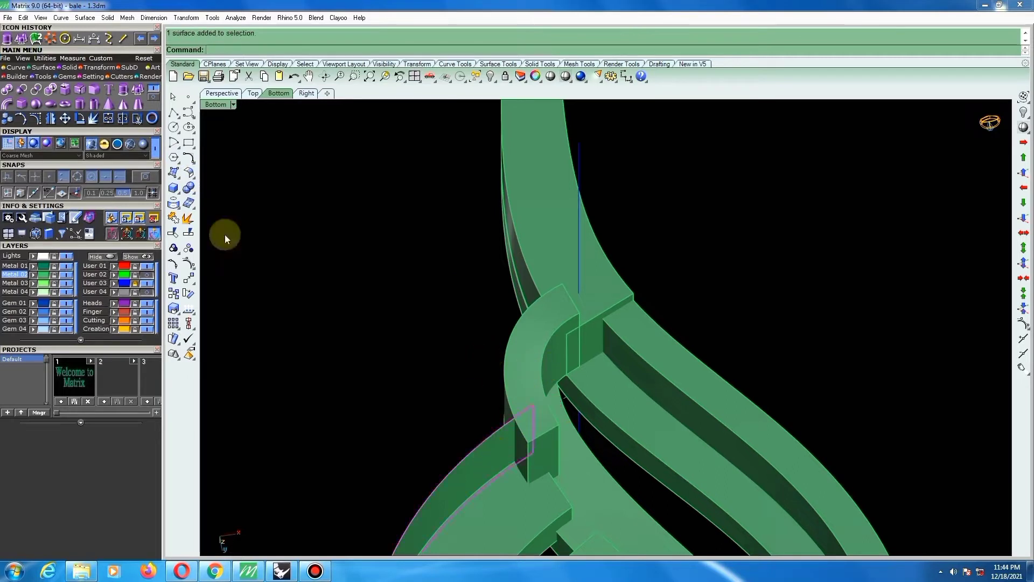
{"action": "left_click", "coordinate": [187, 218]}
{"action": "left_click", "coordinate": [489, 445]}
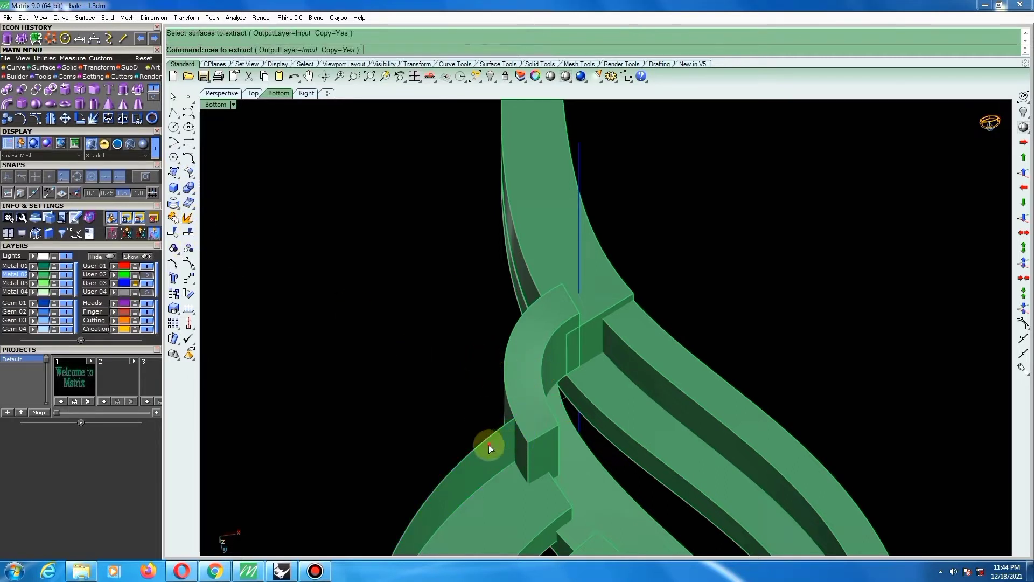
{"action": "key", "text": "Return"}
{"action": "left_click", "coordinate": [192, 178]}
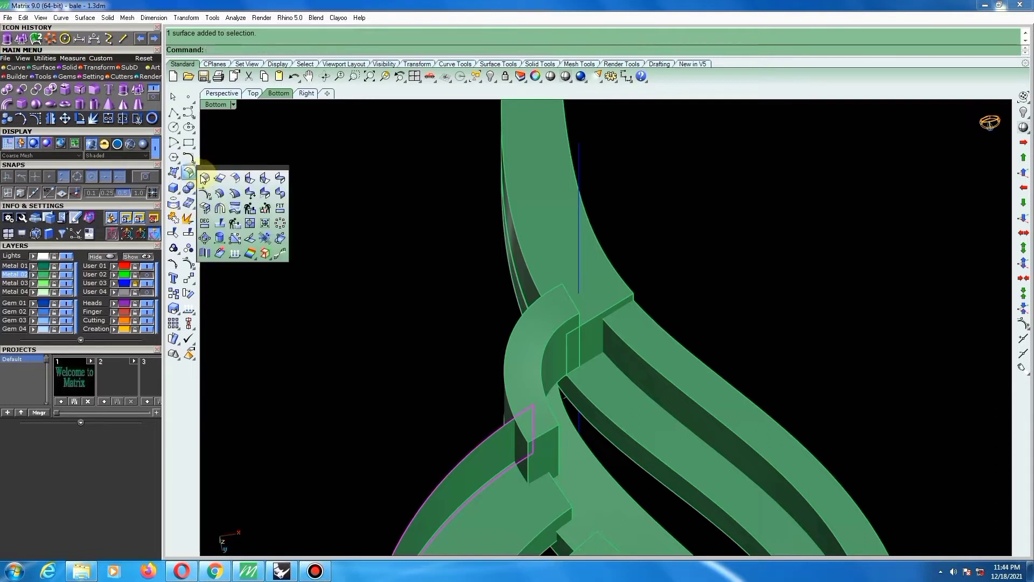
{"action": "left_click", "coordinate": [222, 192]}
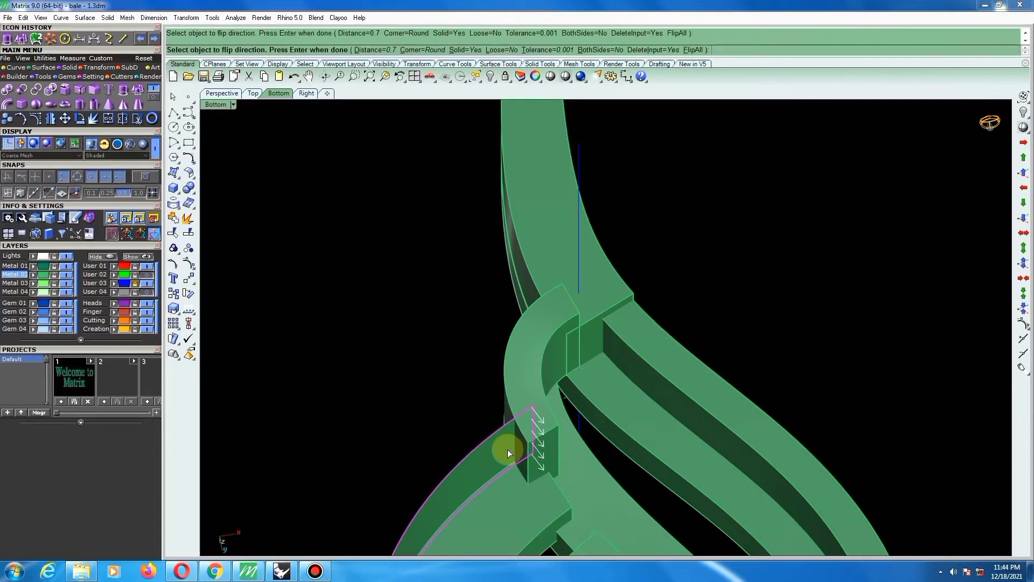
{"action": "key", "text": "Return"}
{"action": "left_click", "coordinate": [460, 368]}
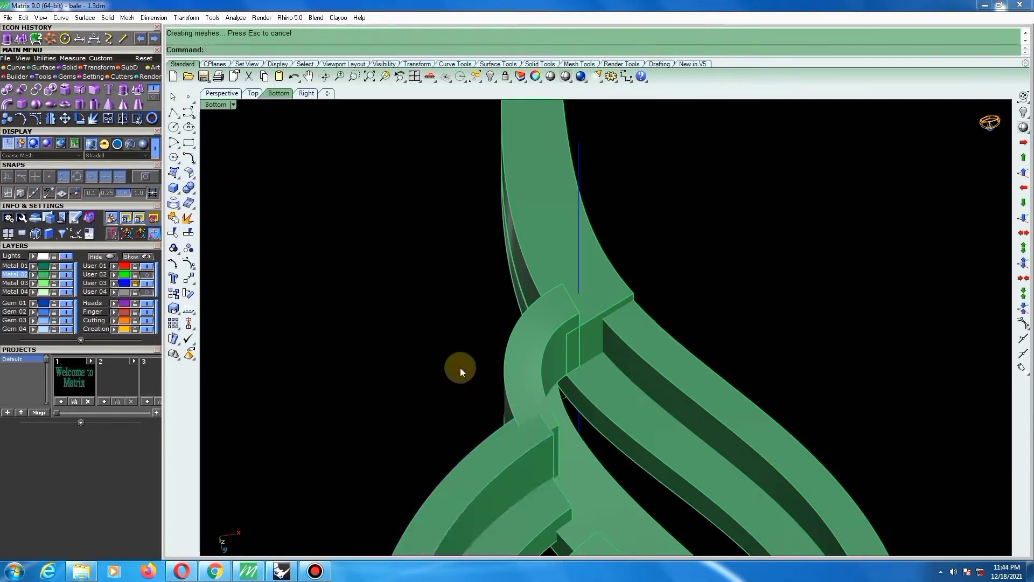
{"action": "right_click_drag", "start_coordinate": [460, 368], "coordinate": [595, 463]}
{"action": "scroll", "coordinate": [599, 304], "scroll_direction": "down", "scroll_amount": 1}
{"action": "left_click", "coordinate": [604, 244]}
{"action": "scroll", "coordinate": [601, 464], "scroll_direction": "down", "scroll_amount": 6}
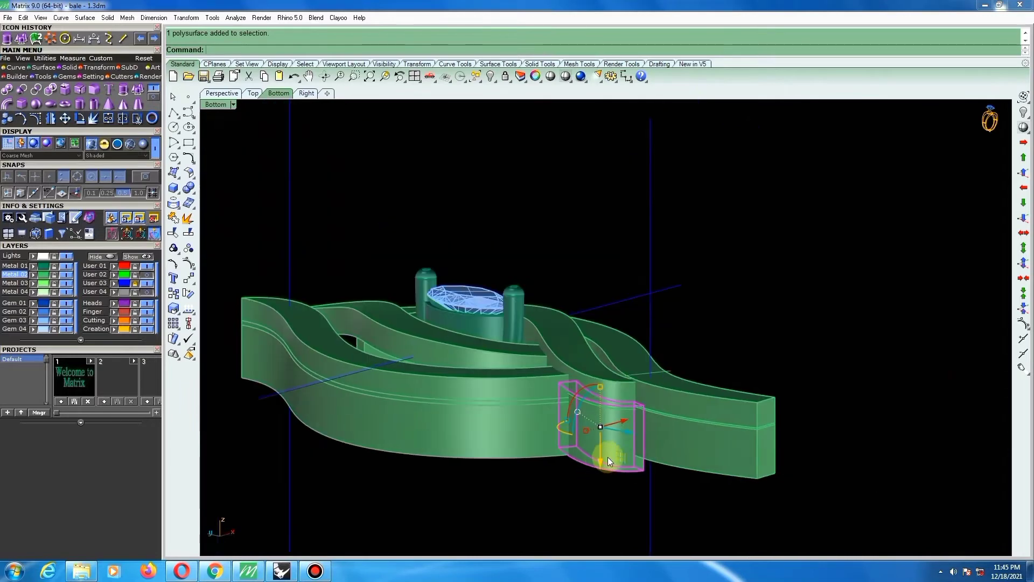
{"action": "key", "text": "ctrl+F1"}
{"action": "scroll", "coordinate": [564, 372], "scroll_direction": "down", "scroll_amount": 8}
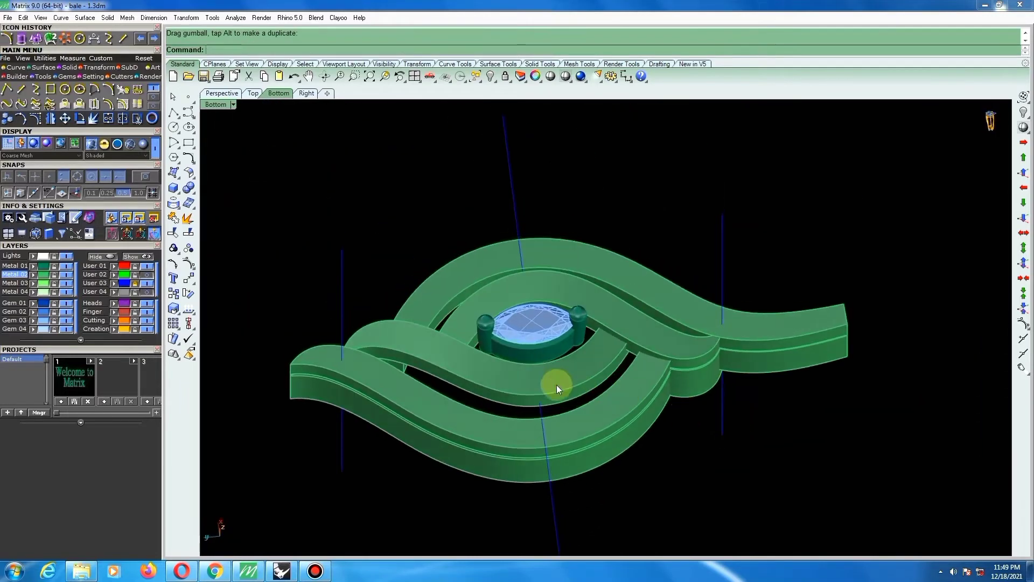
Group the inner band around the gem with the two short walls beneath its ends, and try deleting the group.
{"action": "left_click", "coordinate": [557, 385]}
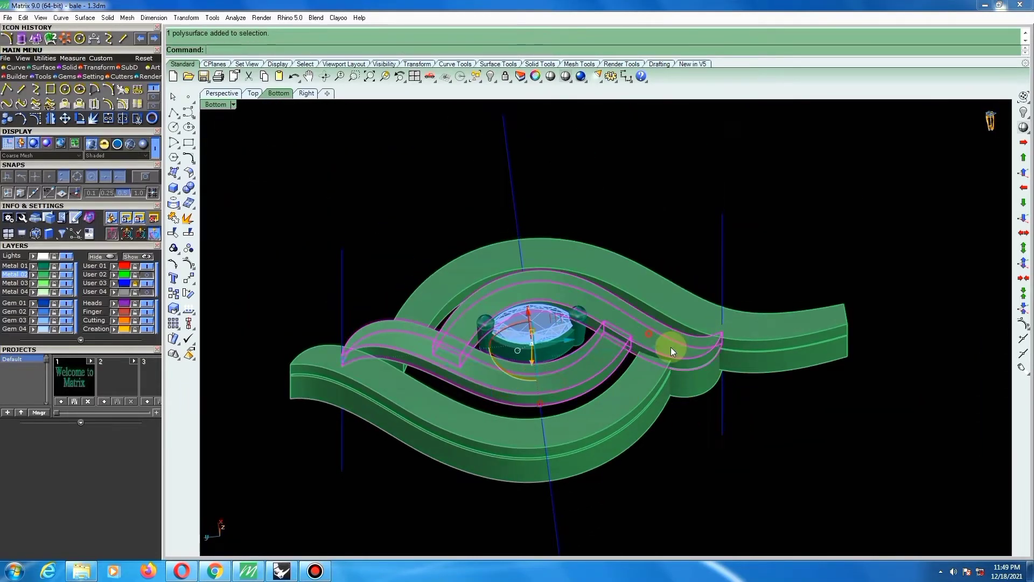
{"action": "left_click", "coordinate": [697, 384], "text": "shift"}
{"action": "left_click", "coordinate": [360, 337], "text": "shift"}
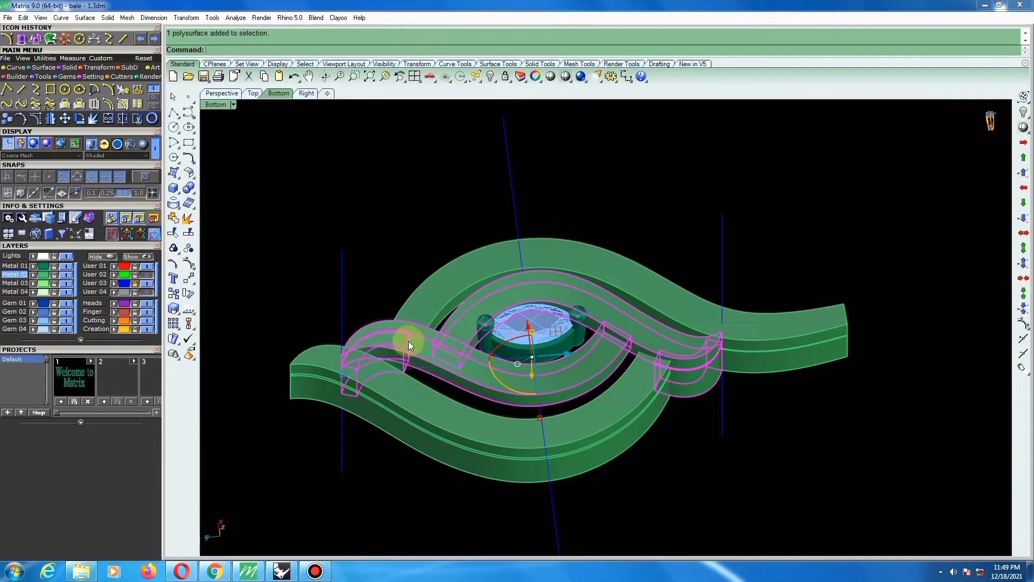
{"action": "type", "text": "group"}
{"action": "key", "text": "Return"}
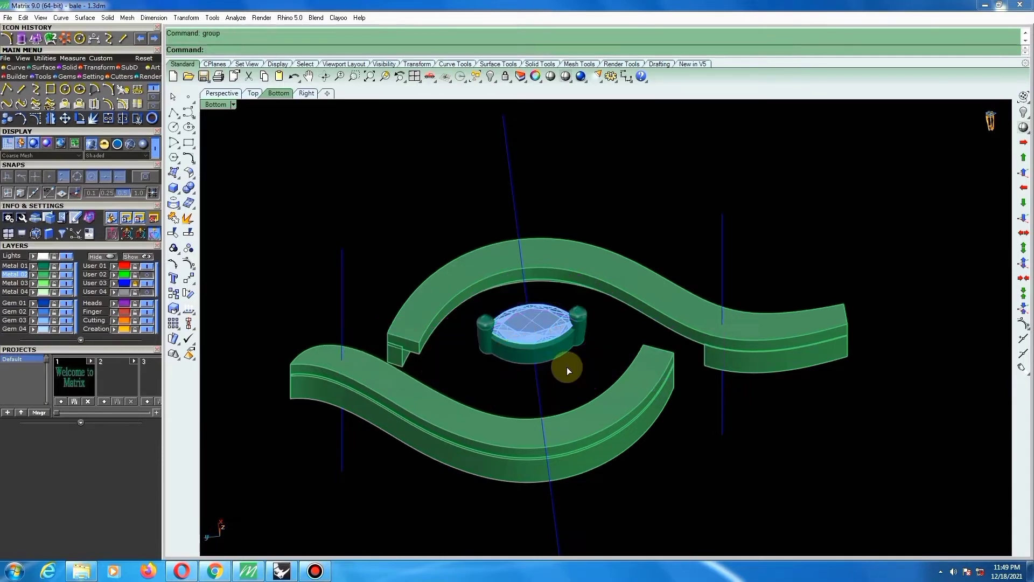
{"action": "key", "text": "Delete"}
In the right view, draw a straight horizontal polyline through the lower half of the piece, extending past both ends.
{"action": "key", "text": "ctrl+F3"}
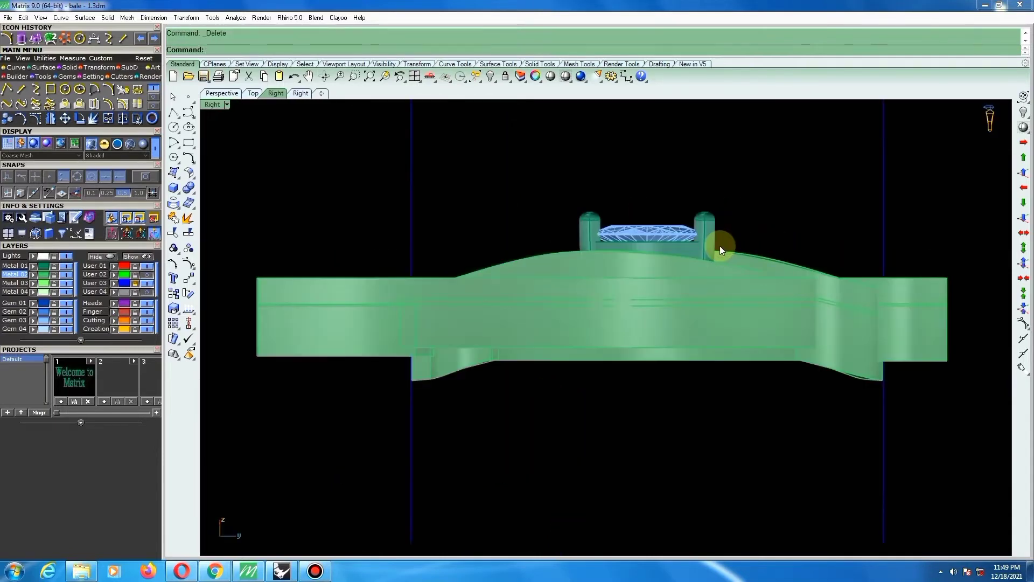
{"action": "right_click_drag", "start_coordinate": [720, 246], "coordinate": [403, 225], "text": "ctrl+shift"}
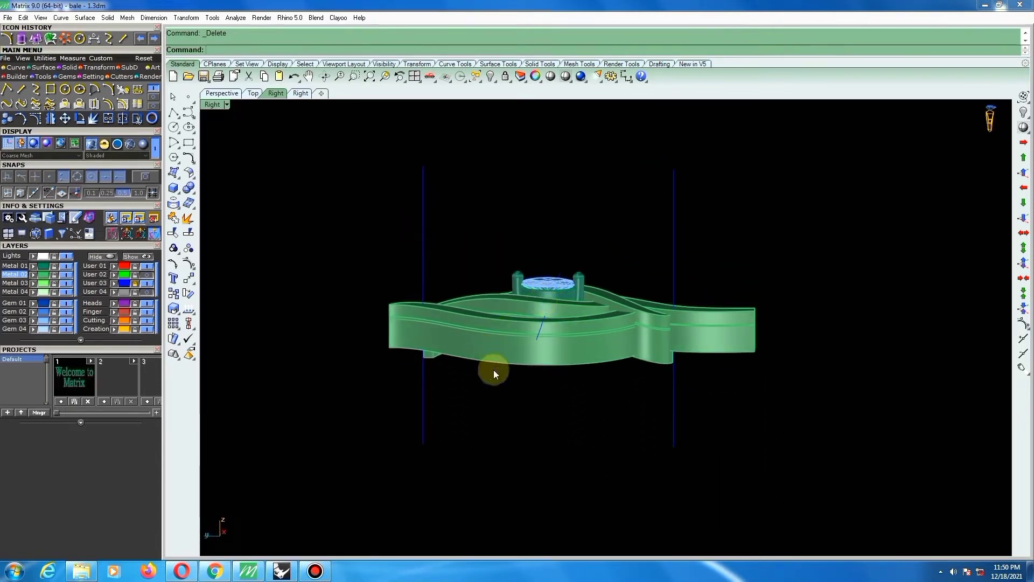
{"action": "right_click_drag", "start_coordinate": [537, 368], "coordinate": [704, 332], "text": "ctrl+shift"}
{"action": "scroll", "coordinate": [703, 331], "scroll_direction": "down", "scroll_amount": 4}
{"action": "key", "text": "F7"}
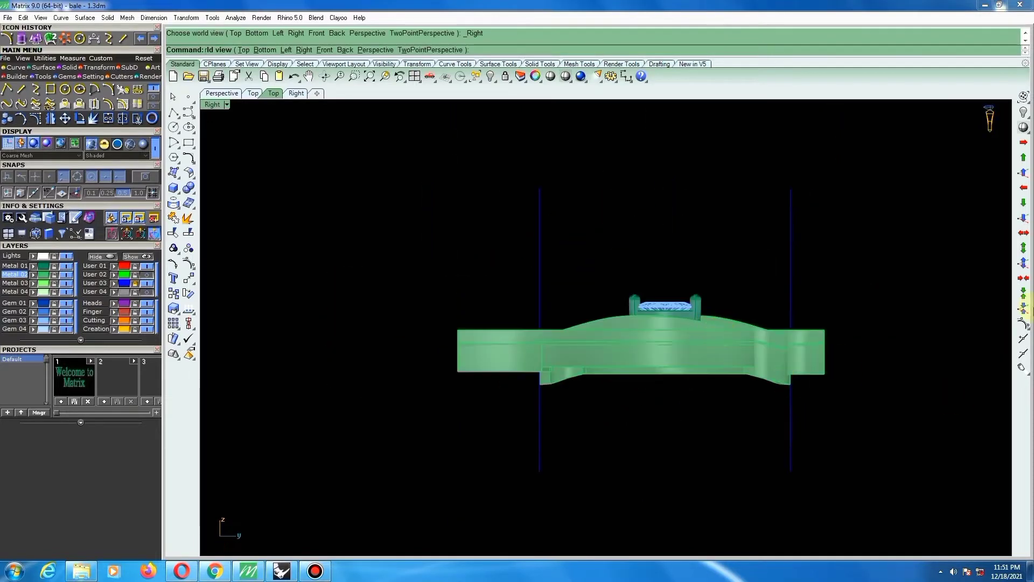
{"action": "left_click", "coordinate": [173, 111]}
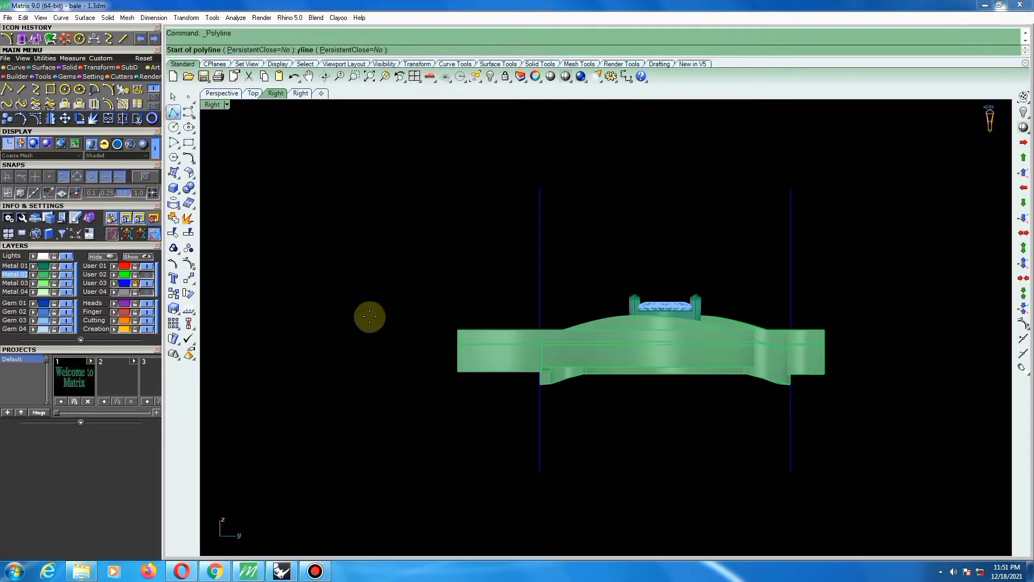
{"action": "left_click", "coordinate": [444, 357]}
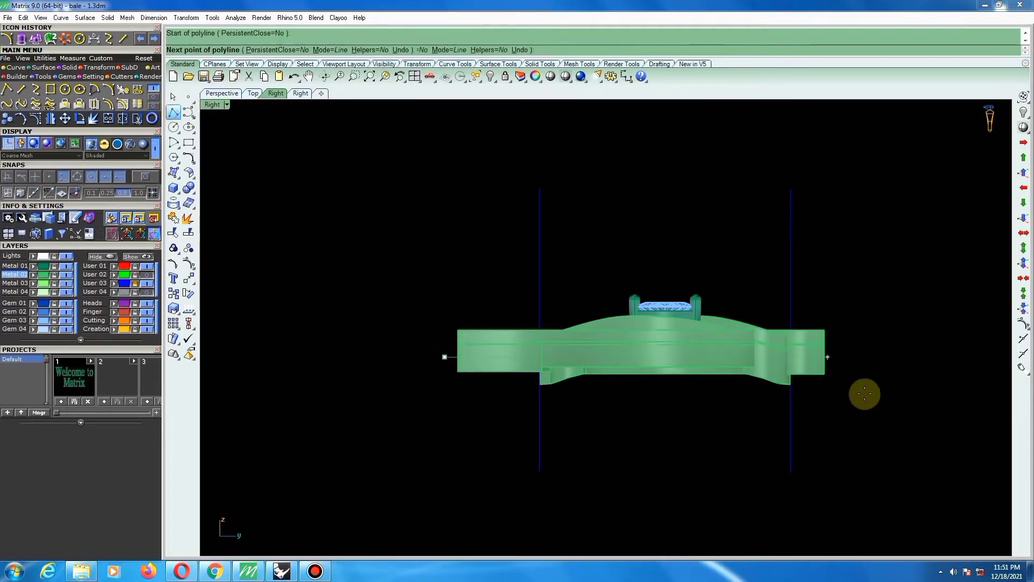
{"action": "left_click", "coordinate": [885, 395]}
{"action": "right_click", "coordinate": [884, 393]}
Move the horizontal line down to just above the outer bands' flat underside.
{"action": "left_click", "coordinate": [861, 357]}
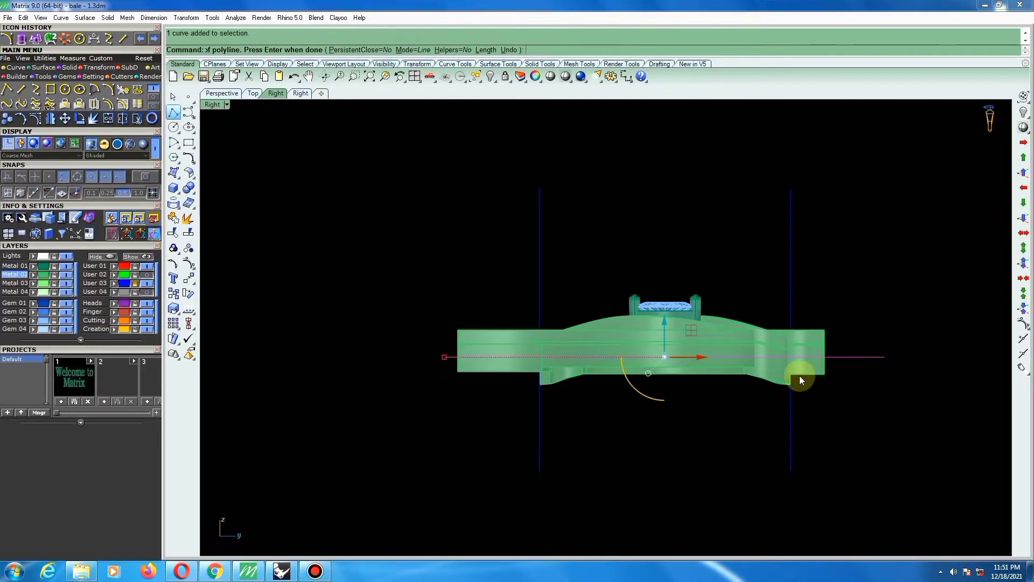
{"action": "scroll", "coordinate": [647, 357], "scroll_direction": "up", "scroll_amount": 10}
{"action": "left_click_drag", "start_coordinate": [699, 318], "coordinate": [696, 328]}
{"action": "scroll", "coordinate": [686, 321], "scroll_direction": "down", "scroll_amount": 6}
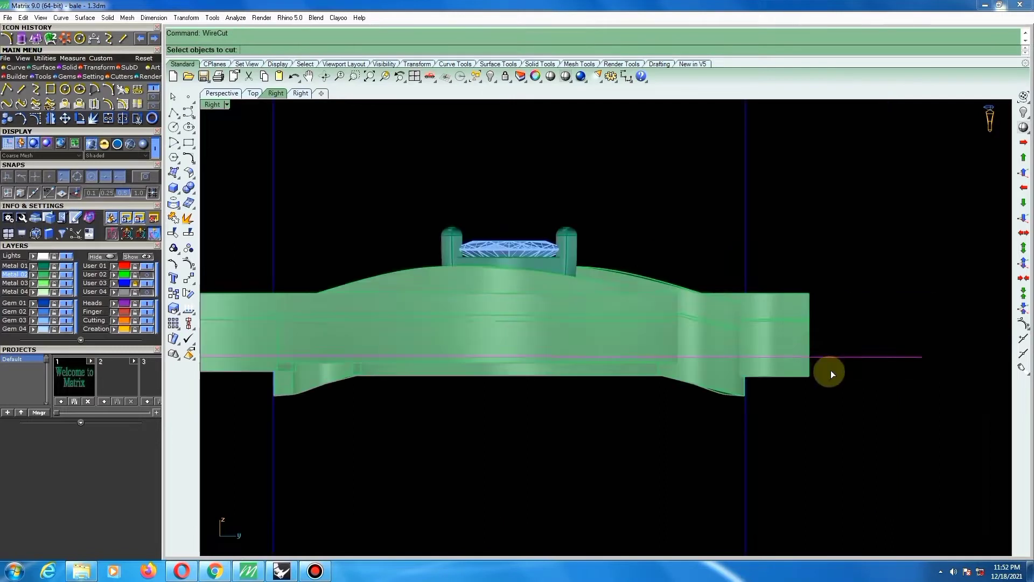
Wire-cut all the walls beneath the bands with the horizontal line, removing the portions below it.
{"action": "left_click_drag", "start_coordinate": [493, 416], "coordinate": [441, 407]}
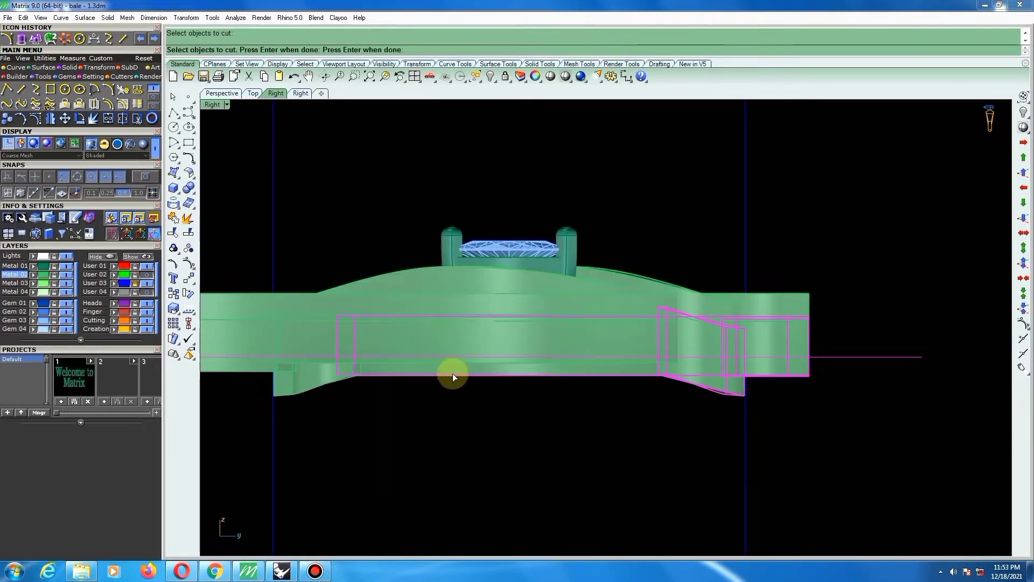
{"action": "scroll", "coordinate": [631, 366], "scroll_direction": "down", "scroll_amount": 2}
{"action": "scroll", "coordinate": [340, 367], "scroll_direction": "up", "scroll_amount": 1}
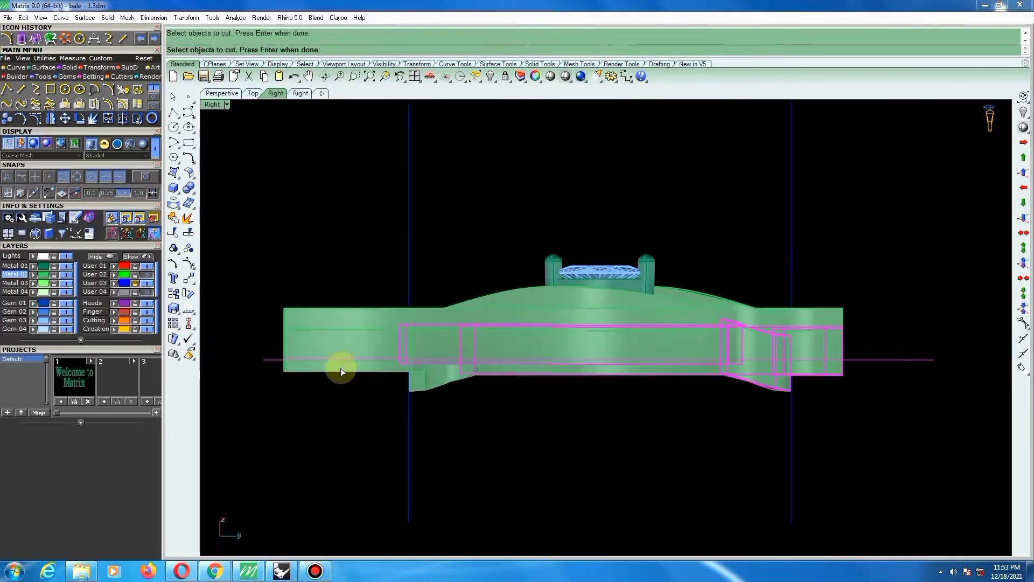
{"action": "scroll", "coordinate": [362, 370], "scroll_direction": "up", "scroll_amount": 3}
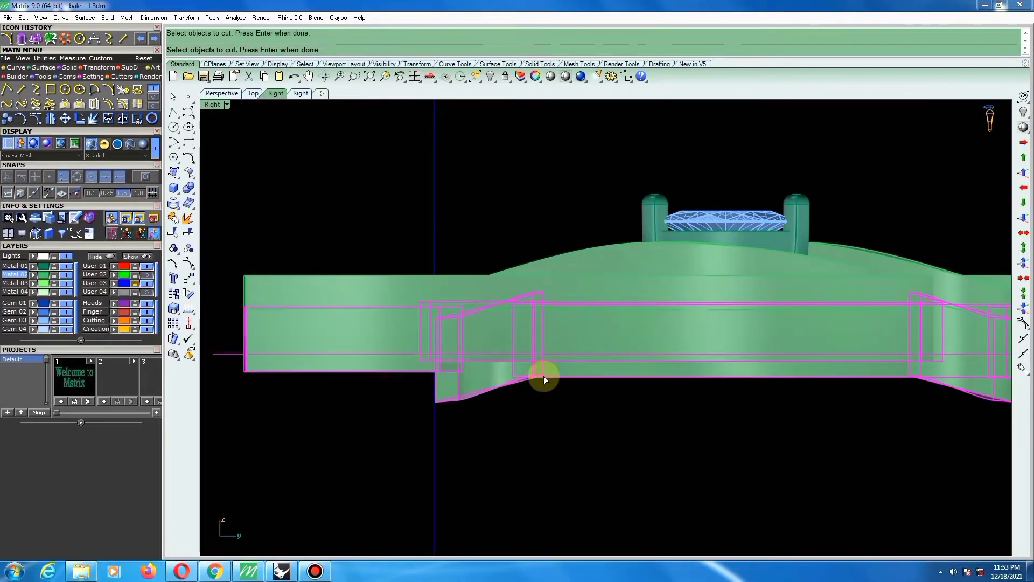
{"action": "key", "text": "Return"}
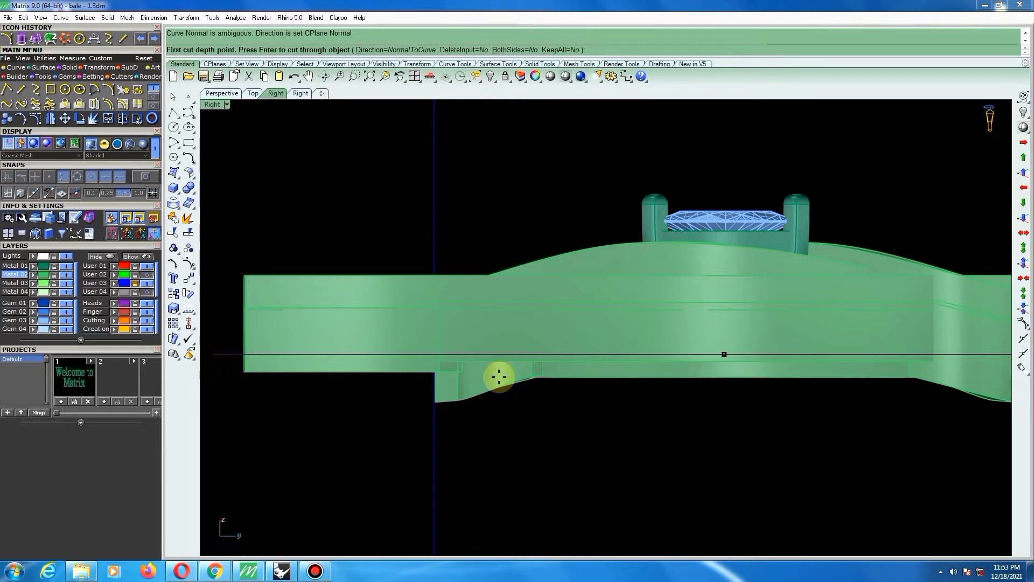
{"action": "left_click", "coordinate": [496, 379]}
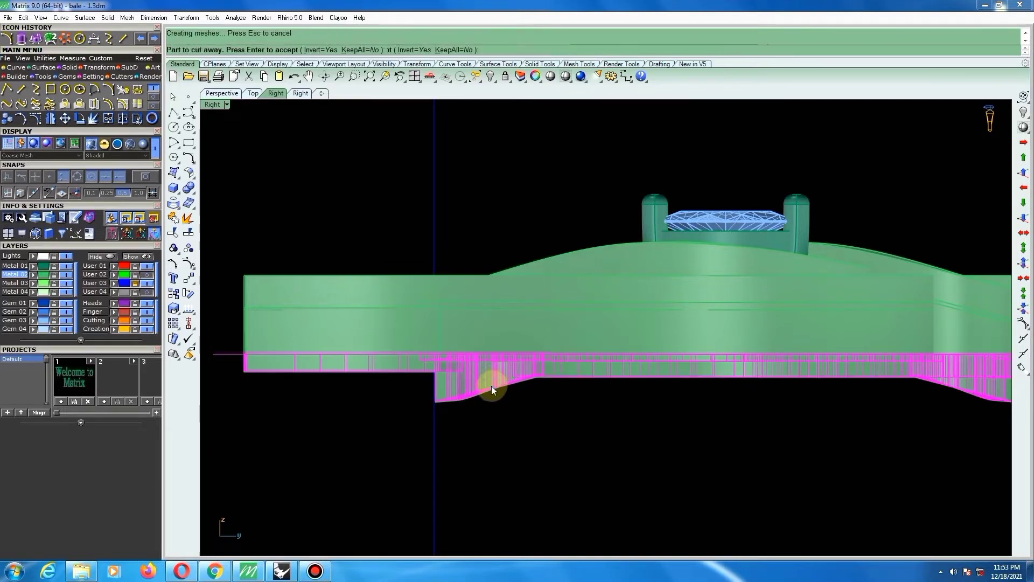
{"action": "left_click", "coordinate": [491, 386]}
{"action": "scroll", "coordinate": [462, 387], "scroll_direction": "down", "scroll_amount": 4}
{"action": "scroll", "coordinate": [445, 372], "scroll_direction": "up", "scroll_amount": 5}
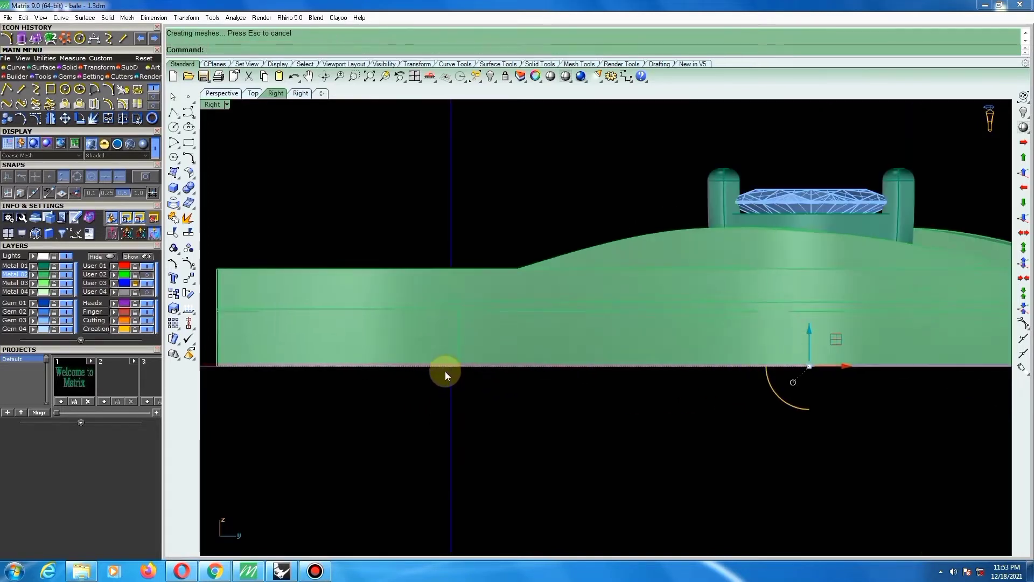
Measure the height from the trimmed underside to the outer band's flat upper edge, and delete the horizontal cutting line.
{"action": "key", "text": "ctrl+d"}
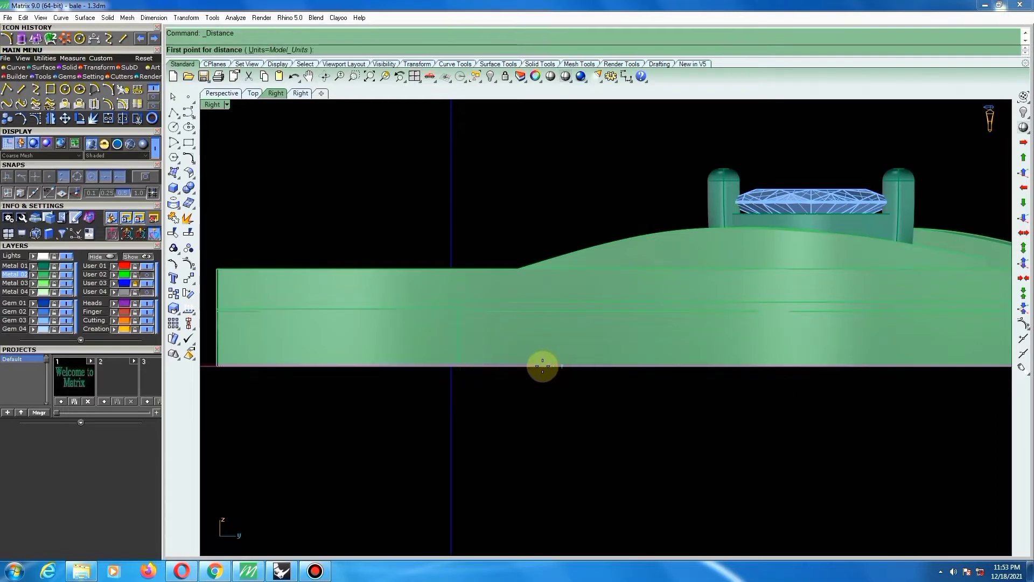
{"action": "left_click", "coordinate": [539, 366]}
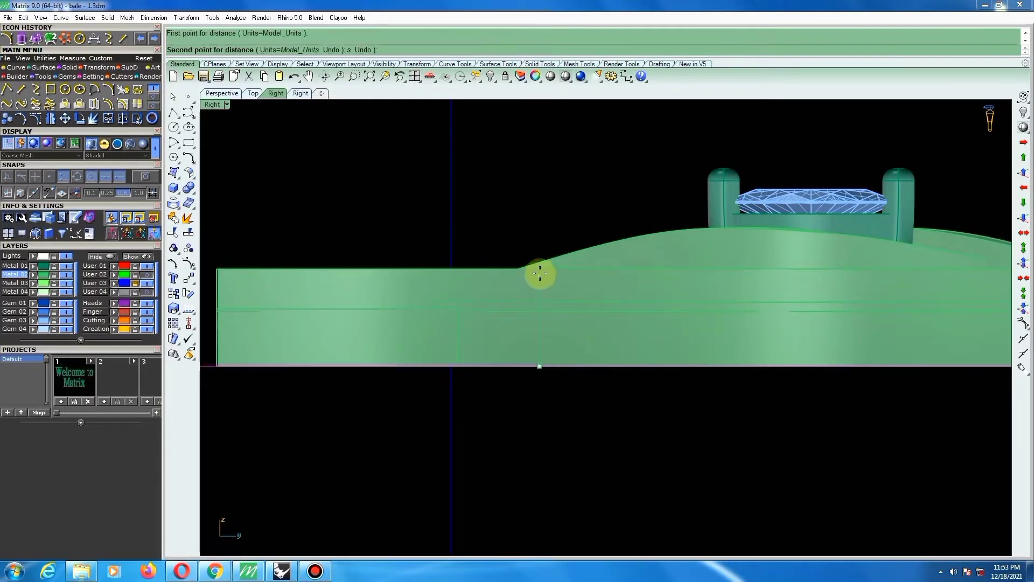
{"action": "left_click", "coordinate": [539, 268]}
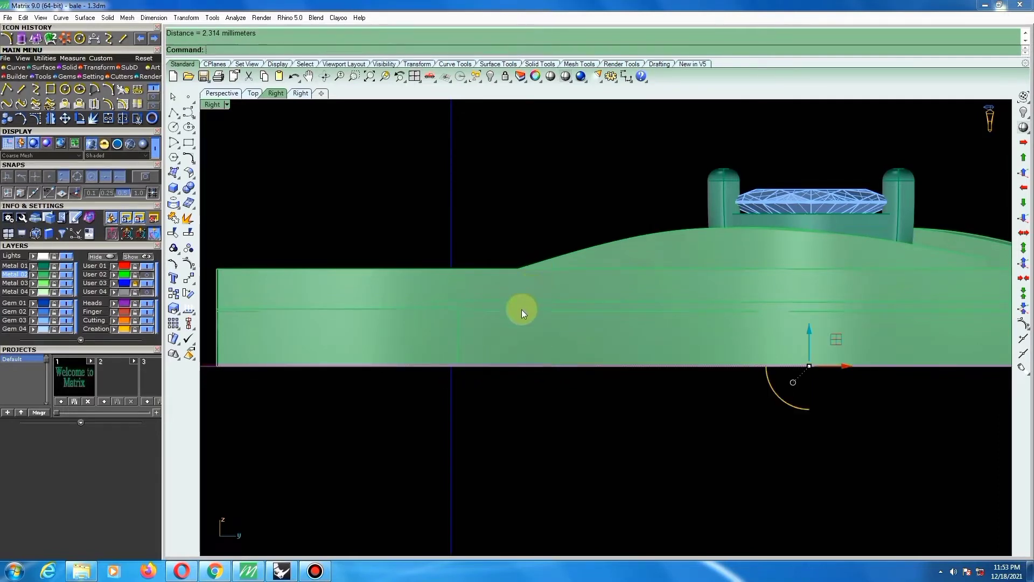
{"action": "scroll", "coordinate": [517, 318], "scroll_direction": "down", "scroll_amount": 4}
{"action": "key", "text": "Delete"}
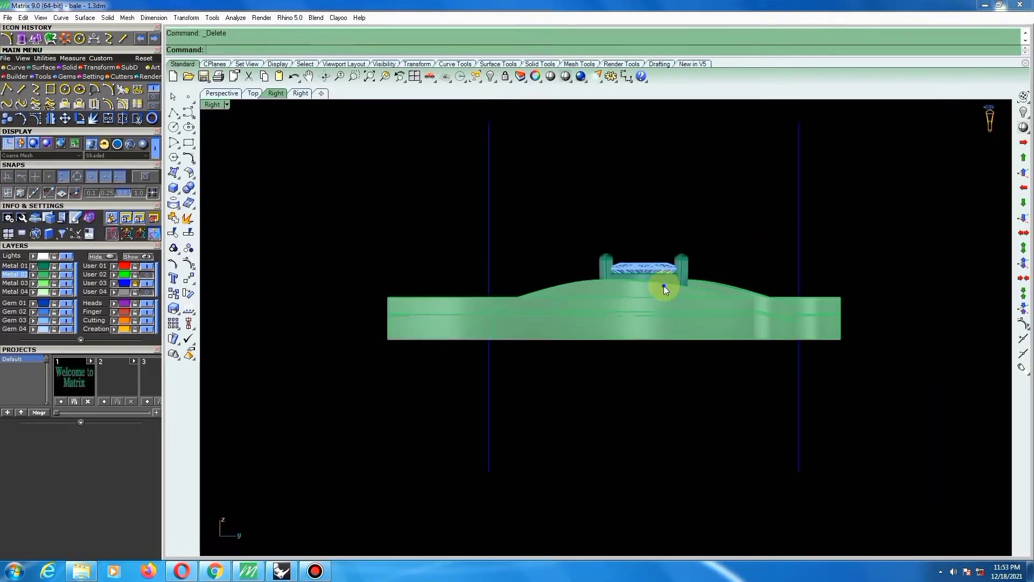
In the top view, select the bands together with the walls beneath them.
{"action": "right_click_drag", "start_coordinate": [663, 285], "coordinate": [654, 343]}
{"action": "type", "text": "t"}
{"action": "key", "text": "Return"}
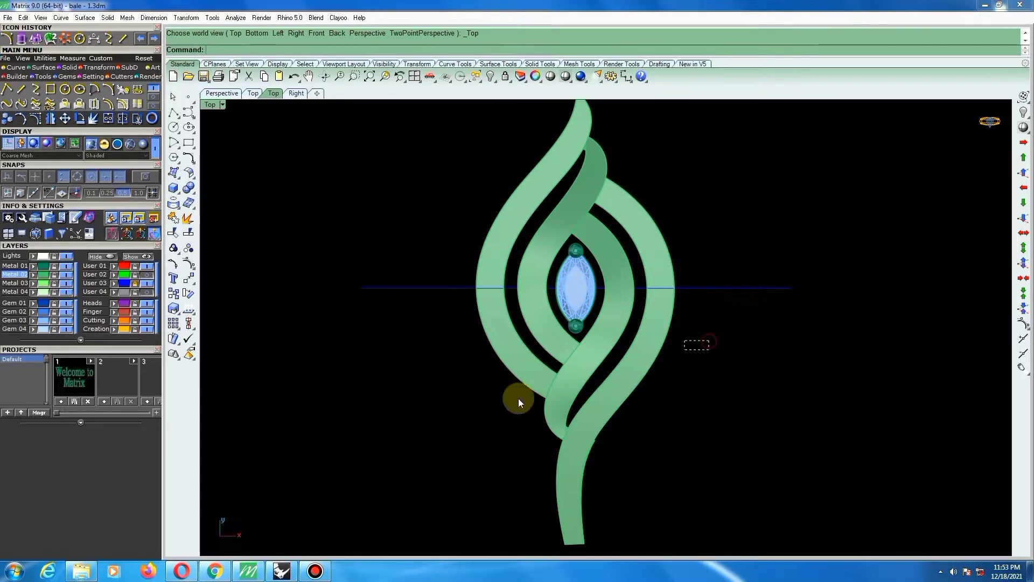
{"action": "key", "text": "ctrl+a"}
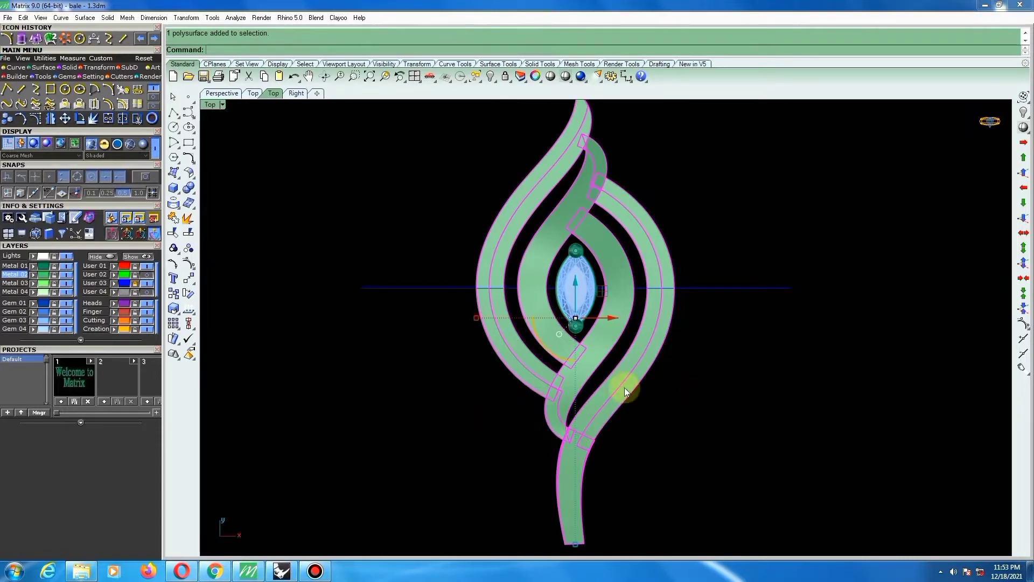
Start CageEdit on the lower stem piece with a bounding-box cage of 6 × 6 × 4 points, degree 3, and a global region.
{"action": "scroll", "coordinate": [590, 461], "scroll_direction": "up", "scroll_amount": 10}
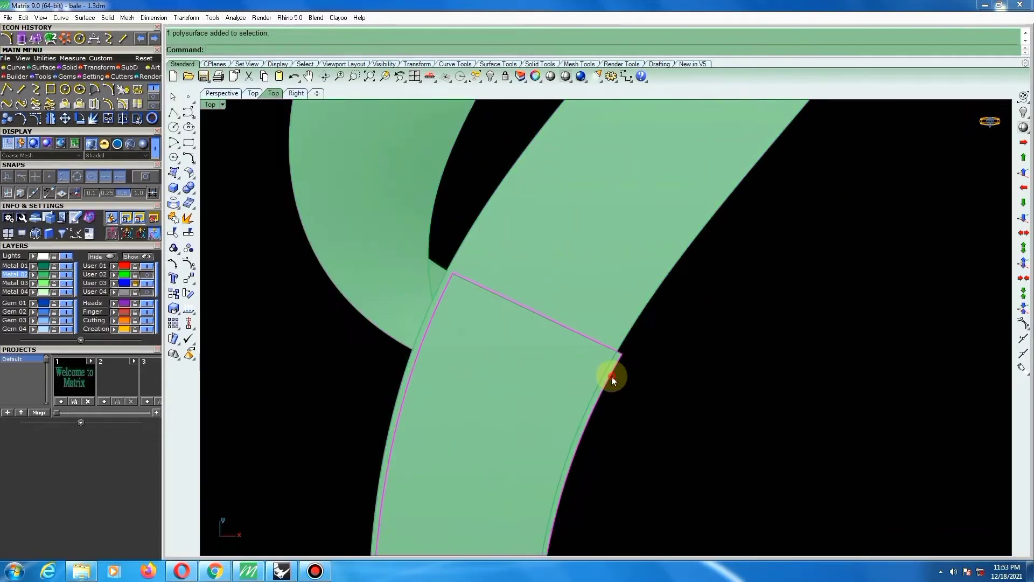
{"action": "scroll", "coordinate": [547, 336], "scroll_direction": "down", "scroll_amount": 10}
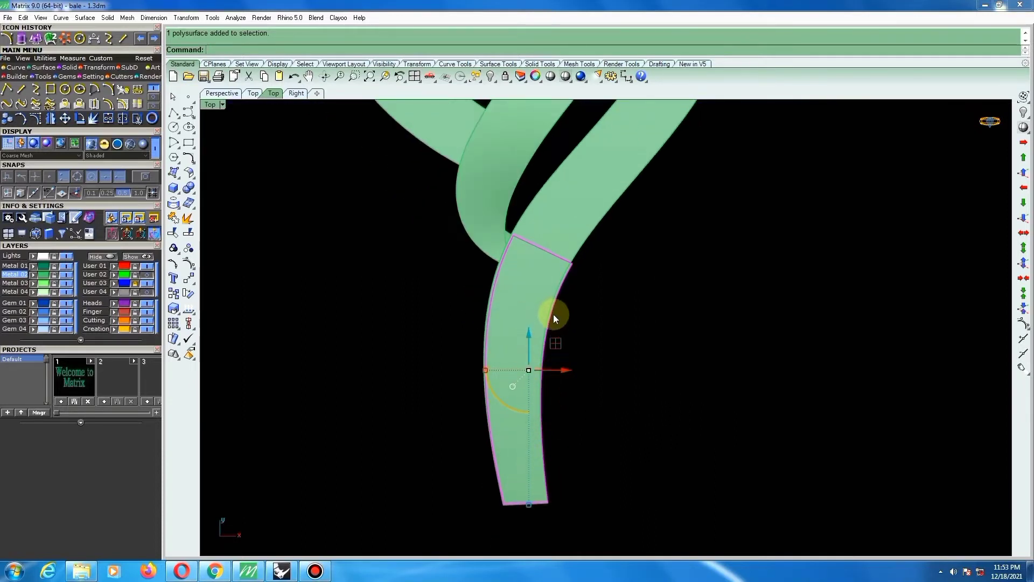
{"action": "type", "text": "ce"}
{"action": "key", "text": "Return"}
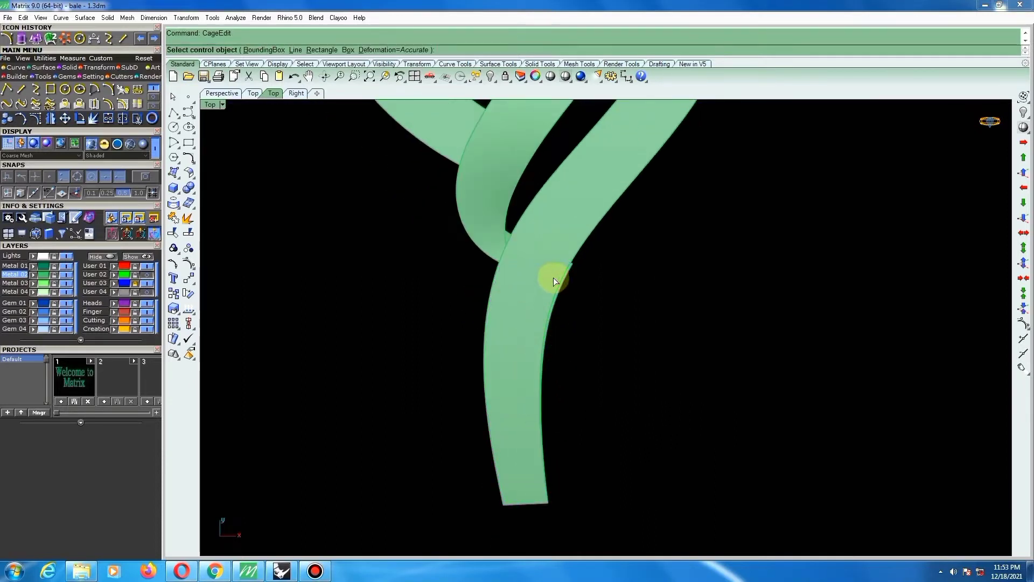
{"action": "left_click", "coordinate": [264, 50]}
{"action": "key", "text": "Return"}
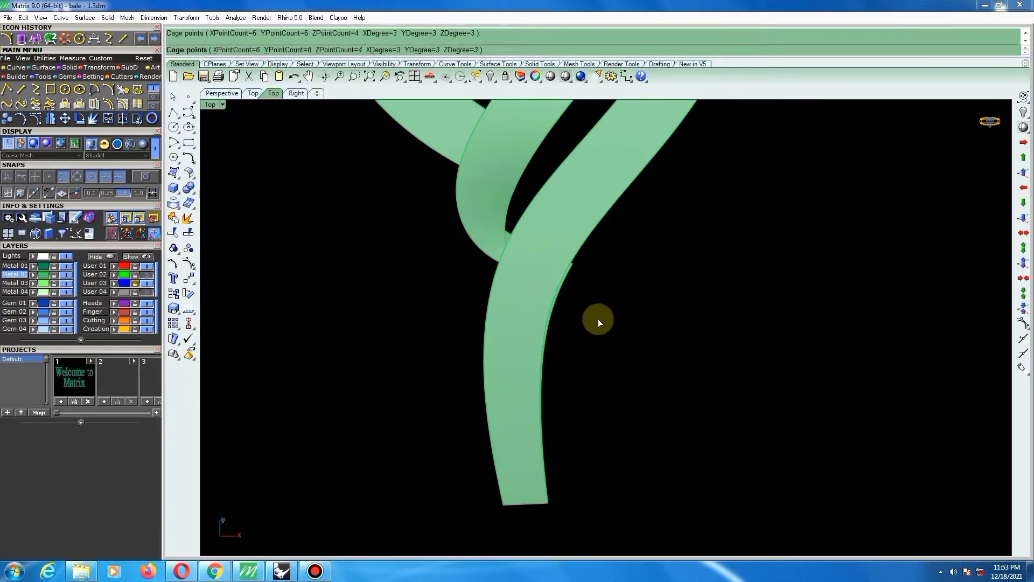
{"action": "key", "text": "Return"}
{"action": "key", "text": "Return"}
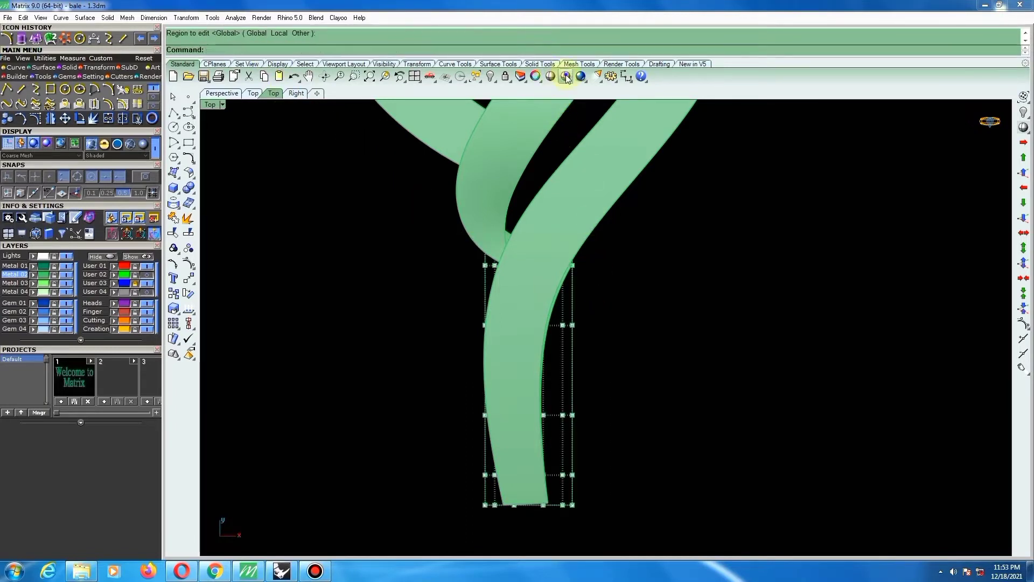
In wireframe display, move the cage's upper three rows of points so the stem's top edge meets the adjoining band.
{"action": "left_click", "coordinate": [565, 76]}
{"action": "scroll", "coordinate": [539, 310], "scroll_direction": "up", "scroll_amount": 2}
{"action": "left_click_drag", "start_coordinate": [583, 289], "coordinate": [615, 180]}
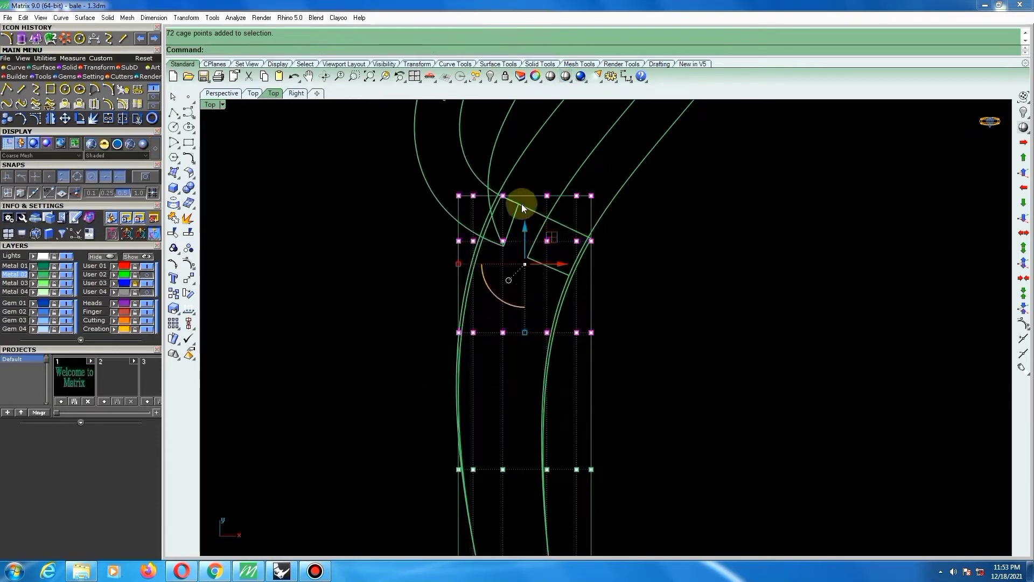
{"action": "scroll", "coordinate": [520, 203], "scroll_direction": "up", "scroll_amount": 4}
{"action": "type", "text": "move"}
{"action": "key", "text": "Return"}
{"action": "scroll", "coordinate": [496, 188], "scroll_direction": "up", "scroll_amount": 3}
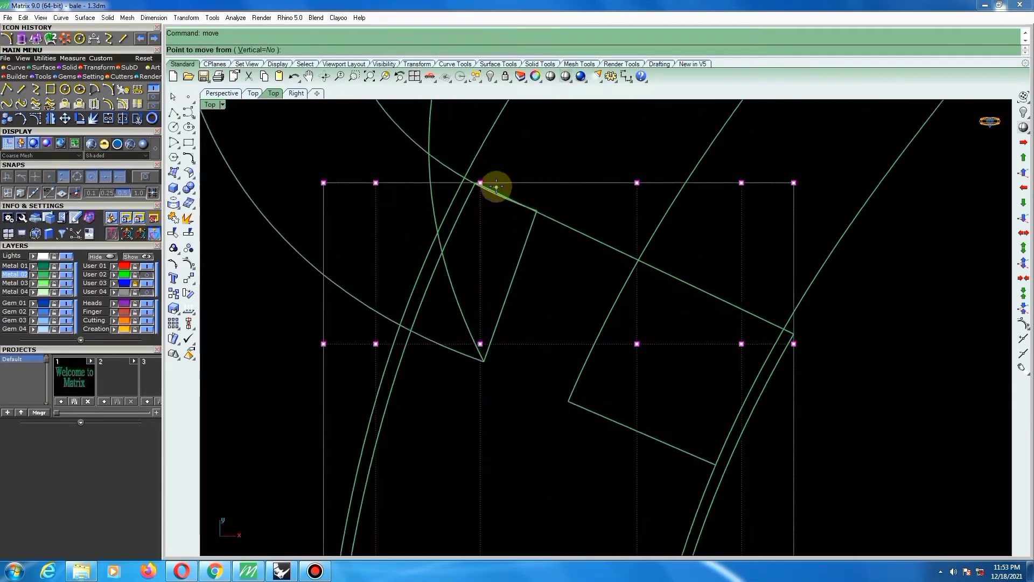
{"action": "left_click", "coordinate": [506, 188]}
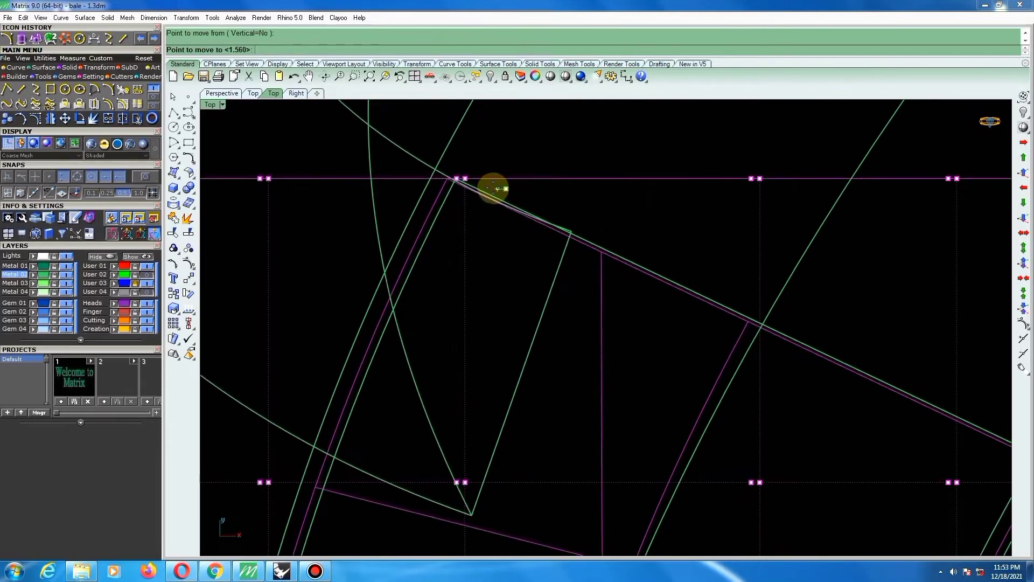
{"action": "left_click", "coordinate": [485, 185]}
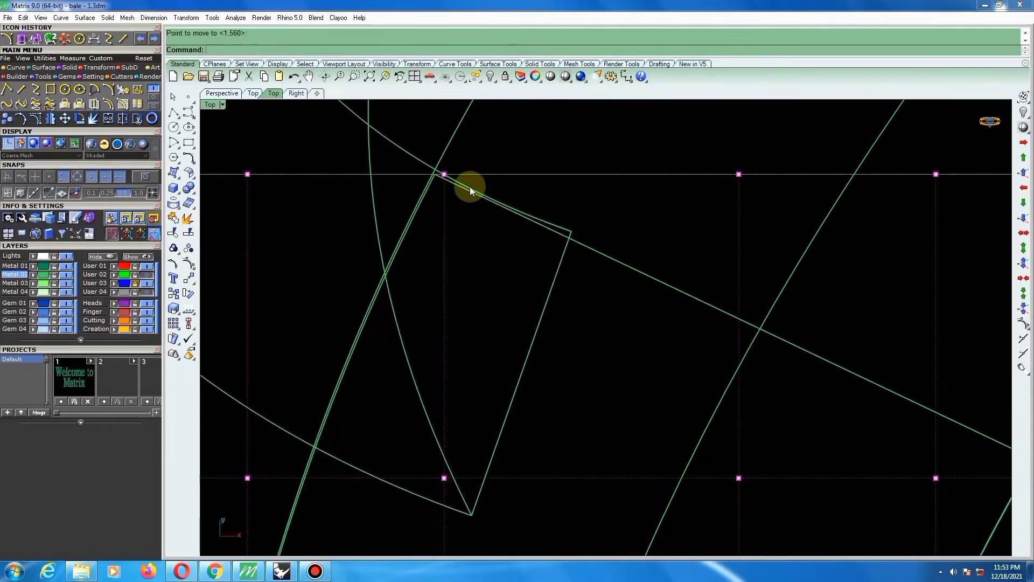
Nudge the same cage points upward slightly to refine the stem's alignment with the adjoining band edge.
{"action": "scroll", "coordinate": [469, 186], "scroll_direction": "up", "scroll_amount": 3}
{"action": "key", "text": "Return"}
{"action": "left_click", "coordinate": [466, 175]}
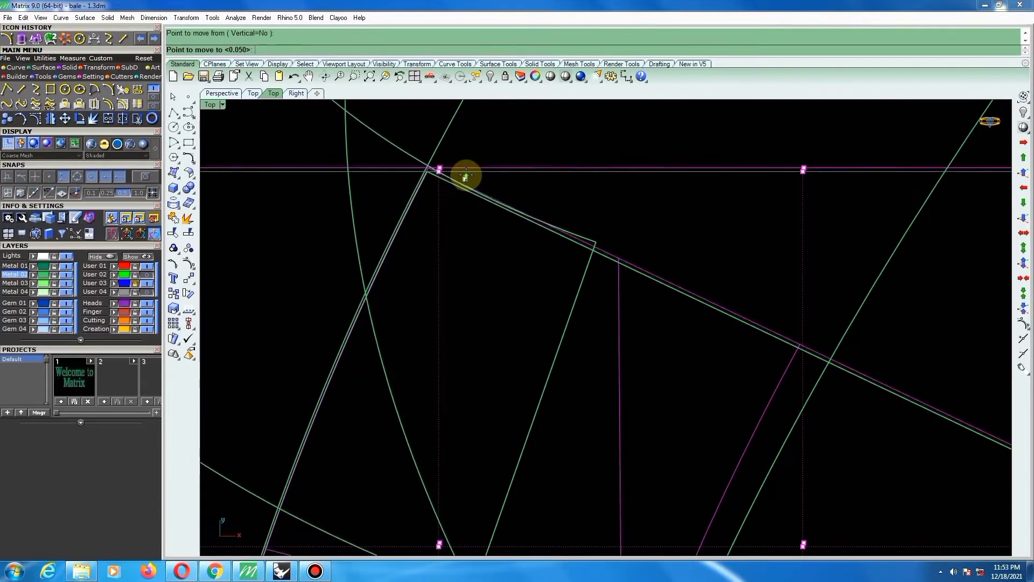
{"action": "left_click", "coordinate": [466, 173]}
Shift the next lower row of cage points slightly in the negative X direction to smooth the stem's curvature.
{"action": "scroll", "coordinate": [468, 192], "scroll_direction": "down", "scroll_amount": 5}
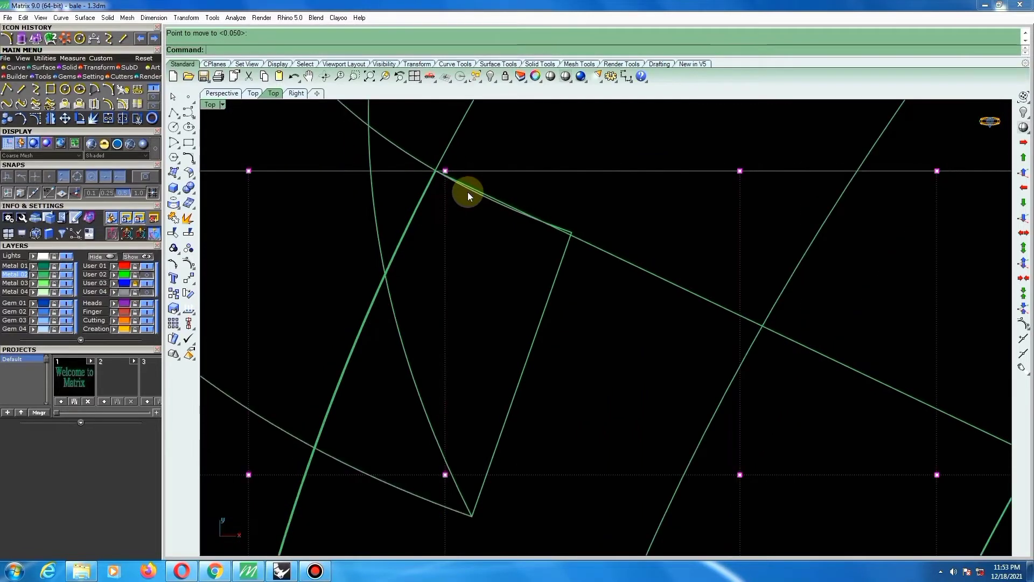
{"action": "right_click_drag", "start_coordinate": [455, 337], "coordinate": [448, 202]}
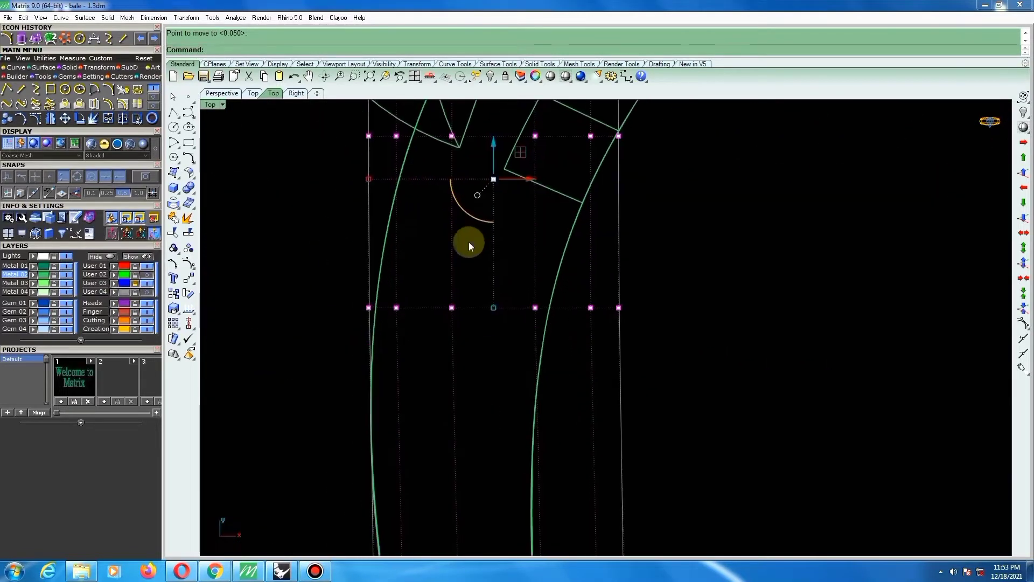
{"action": "scroll", "coordinate": [468, 241], "scroll_direction": "down", "scroll_amount": 4}
{"action": "right_click_drag", "start_coordinate": [455, 498], "coordinate": [448, 476]}
{"action": "scroll", "coordinate": [425, 483], "scroll_direction": "up", "scroll_amount": 8}
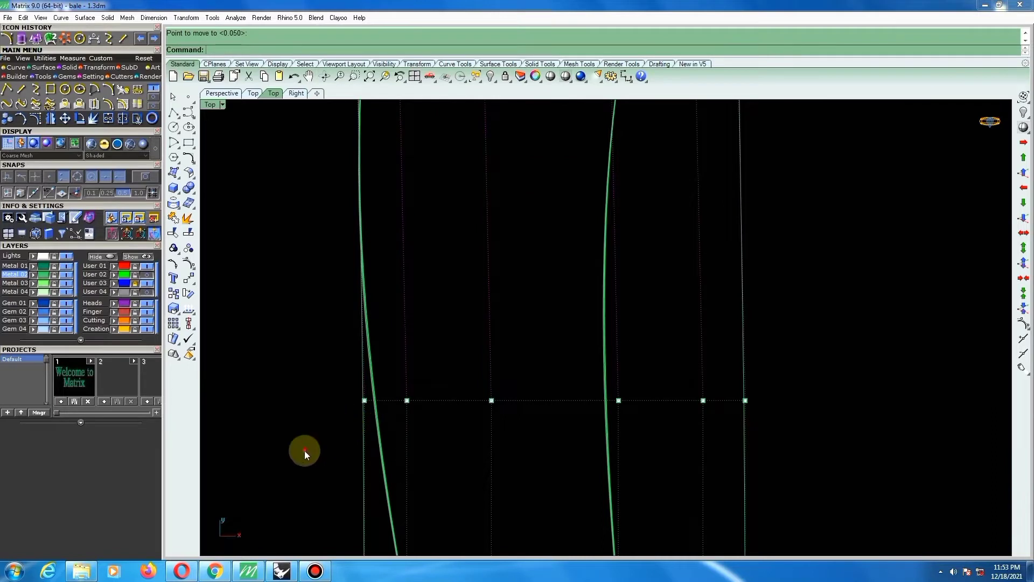
{"action": "left_click_drag", "start_coordinate": [305, 450], "coordinate": [774, 329]}
{"action": "scroll", "coordinate": [608, 398], "scroll_direction": "up", "scroll_amount": 3}
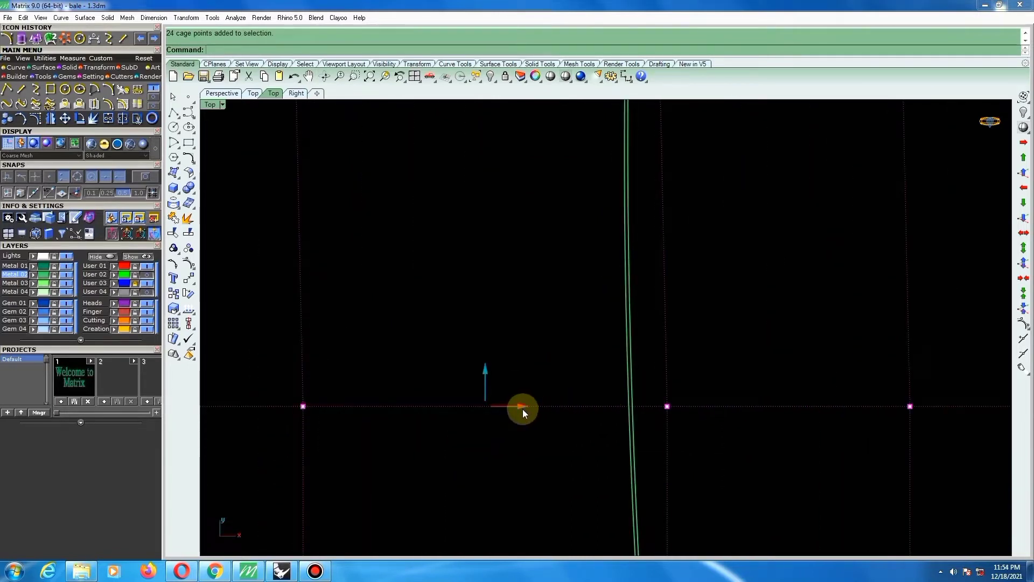
{"action": "left_click_drag", "start_coordinate": [522, 410], "coordinate": [518, 410]}
{"action": "scroll", "coordinate": [611, 363], "scroll_direction": "down", "scroll_amount": 20}
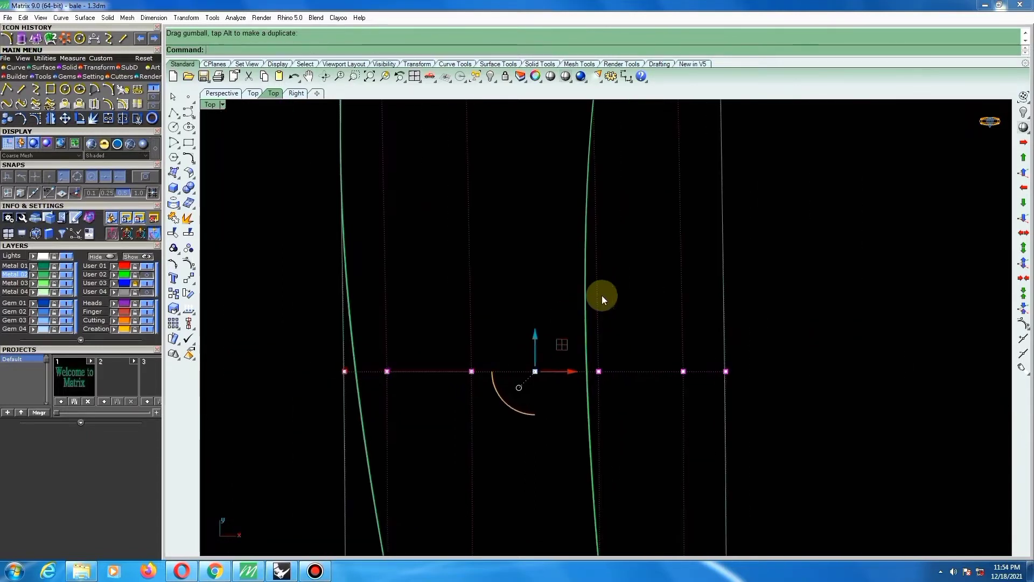
Delete the editing cage around the stem and return the viewport to shaded display.
{"action": "scroll", "coordinate": [622, 390], "scroll_direction": "up", "scroll_amount": 4}
{"action": "left_click", "coordinate": [650, 373]}
{"action": "key", "text": "Escape"}
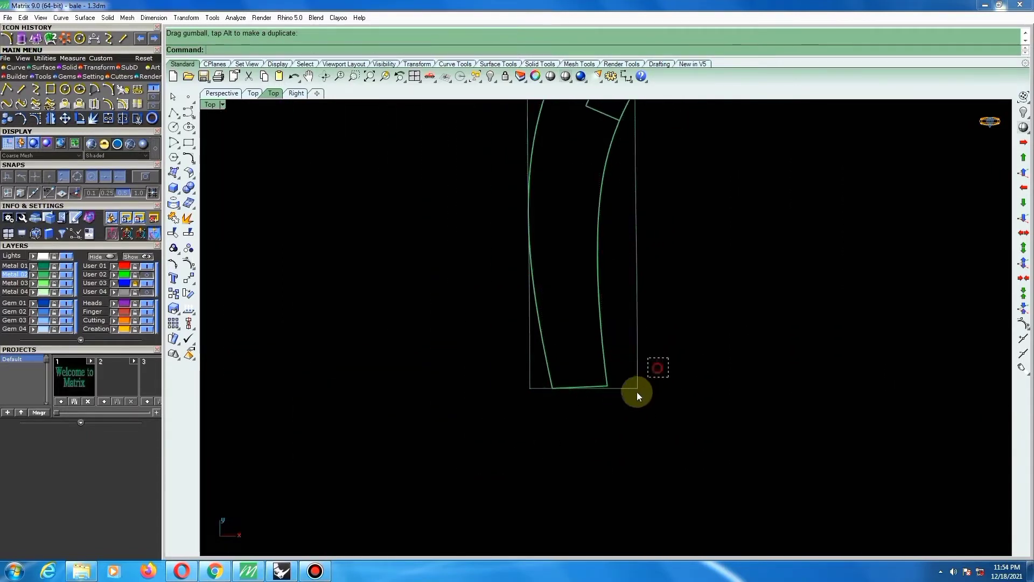
{"action": "left_click", "coordinate": [630, 388]}
{"action": "key", "text": "Delete"}
{"action": "scroll", "coordinate": [565, 383], "scroll_direction": "down", "scroll_amount": 8}
{"action": "scroll", "coordinate": [566, 383], "scroll_direction": "down", "scroll_amount": 3}
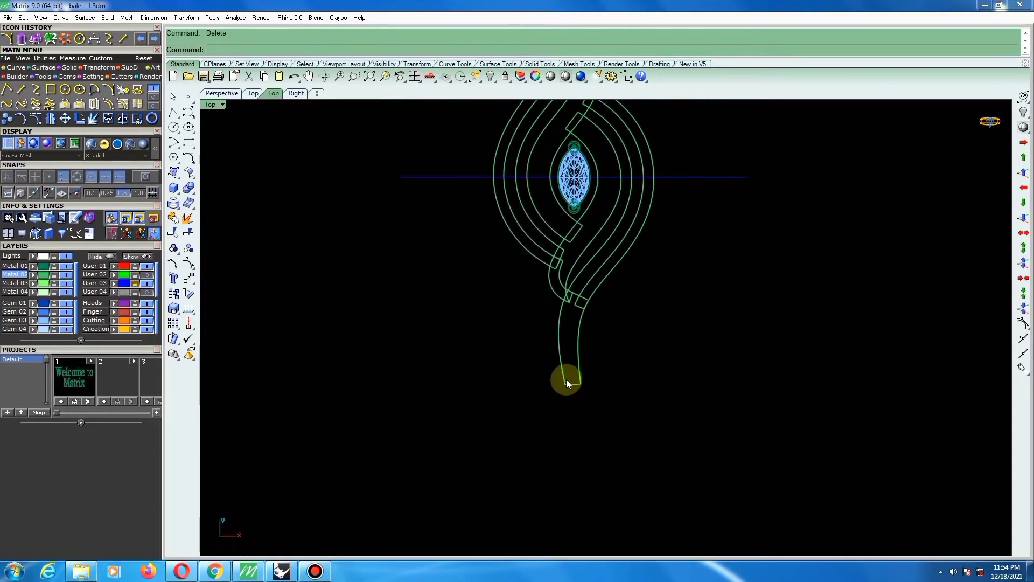
{"action": "left_click", "coordinate": [565, 76]}
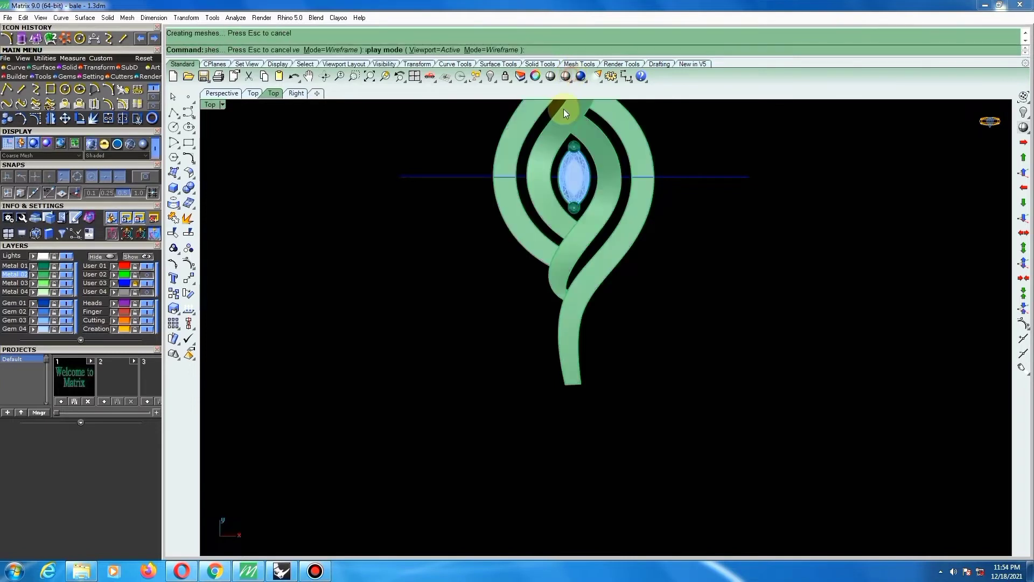
{"action": "right_click_drag", "start_coordinate": [585, 192], "coordinate": [609, 340]}
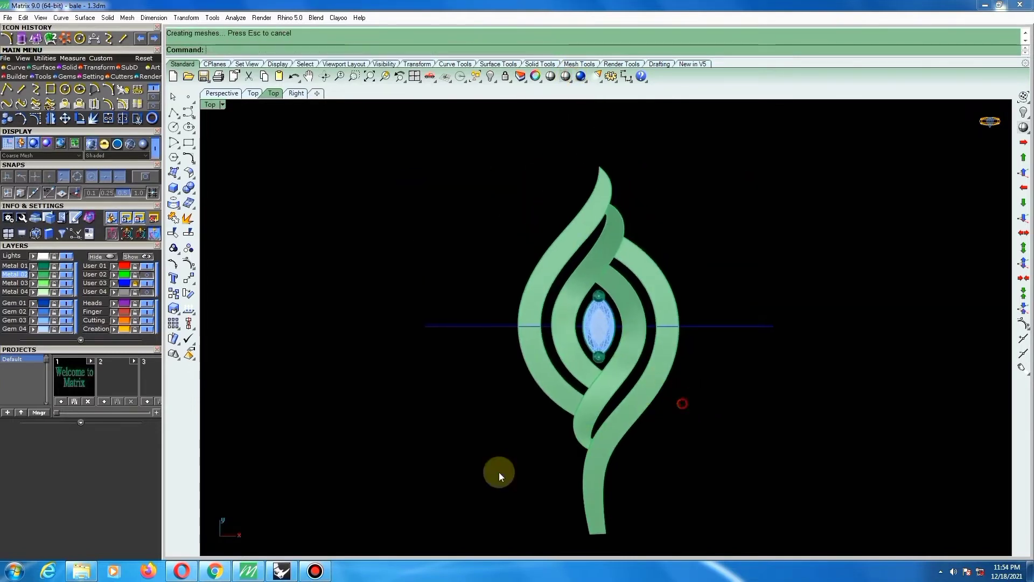
Select all the metal band pieces of the pendant, excluding the gem and prongs, and group them.
{"action": "left_click", "coordinate": [583, 420]}
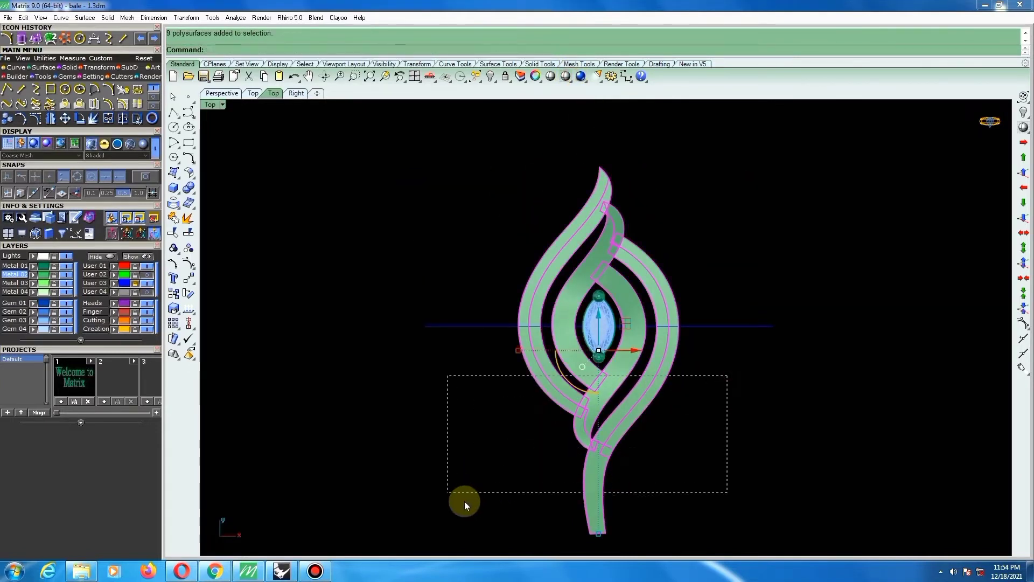
{"action": "left_click_drag", "start_coordinate": [641, 477], "coordinate": [548, 542]}
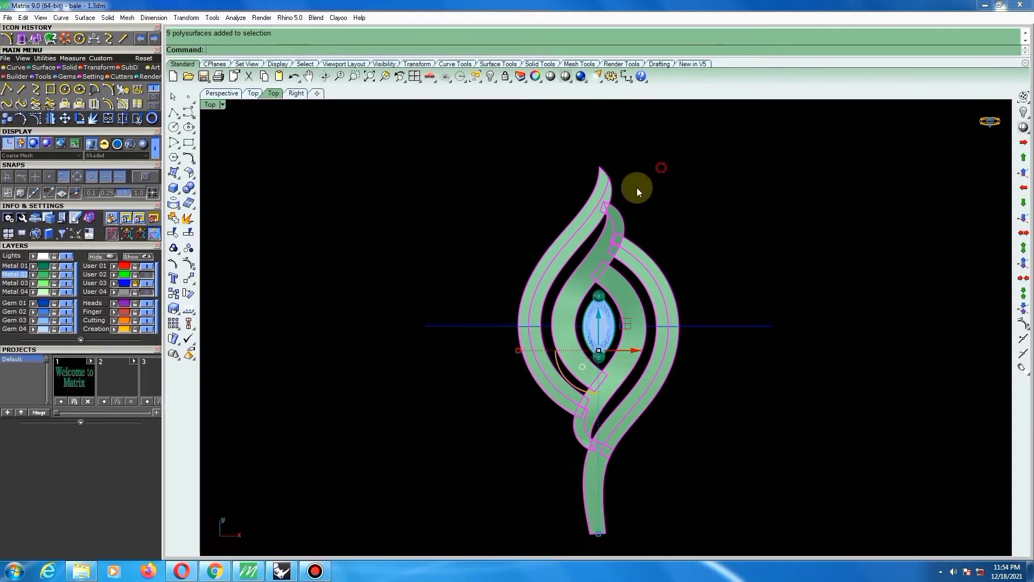
{"action": "left_click", "coordinate": [623, 271], "text": "shift"}
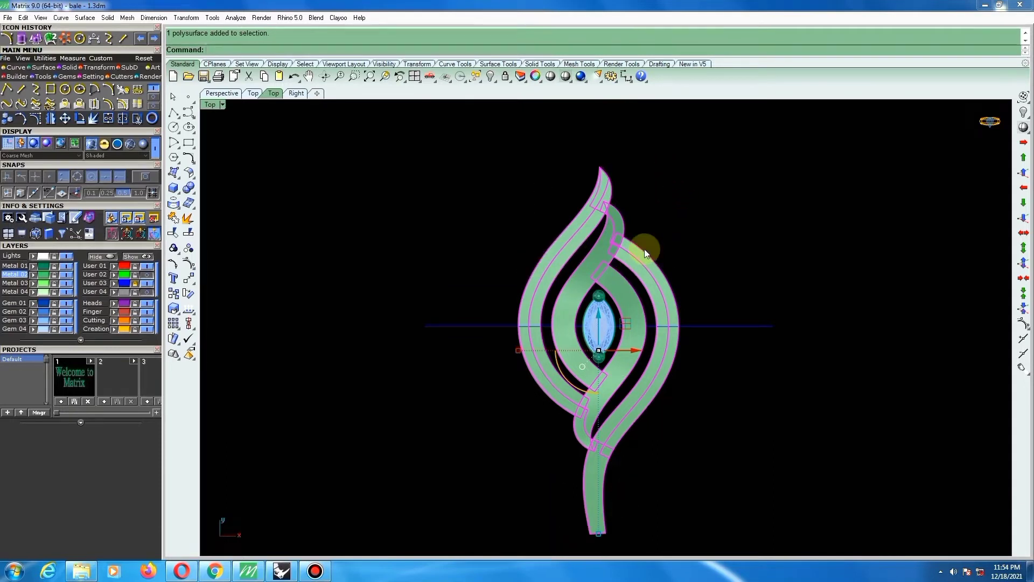
{"action": "type", "text": "group"}
{"action": "key", "text": "Return"}
{"action": "key", "text": "Escape"}
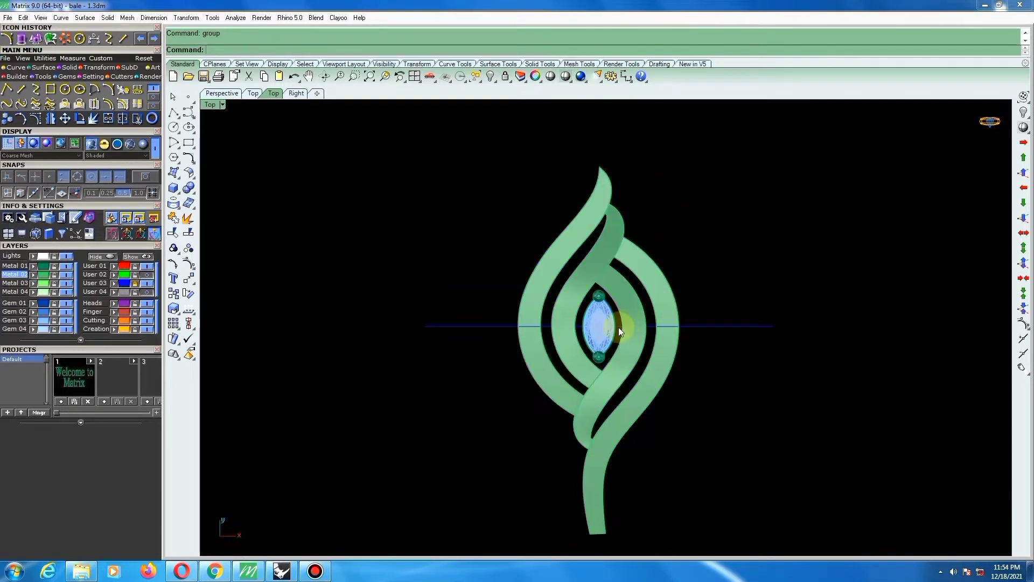
Select the grouped bands and show the User 02 layer containing the arched profile curves.
{"action": "scroll", "coordinate": [618, 327], "scroll_direction": "down", "scroll_amount": 3}
{"action": "left_click", "coordinate": [617, 292]}
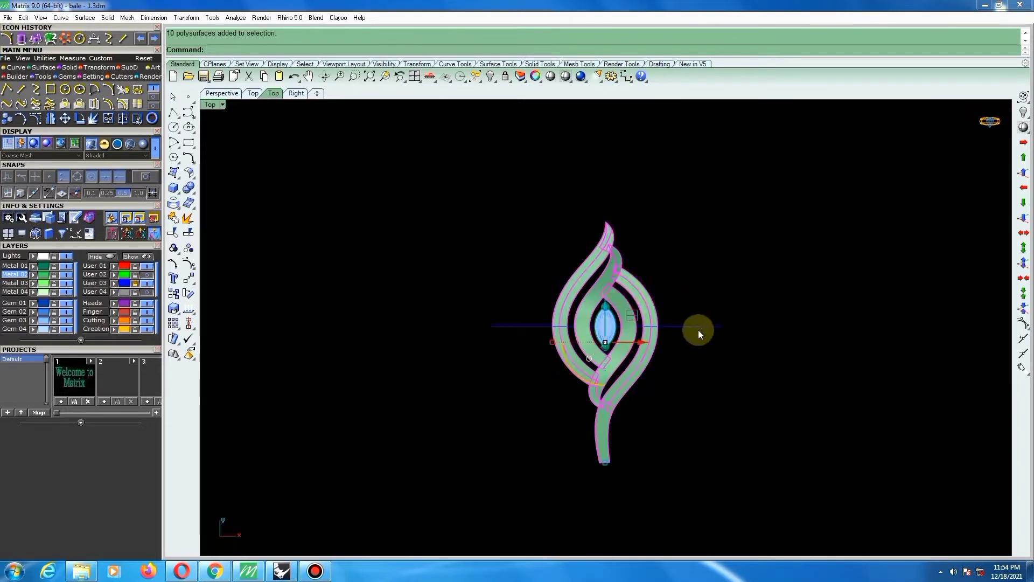
{"action": "right_click_drag", "start_coordinate": [698, 329], "coordinate": [526, 210]}
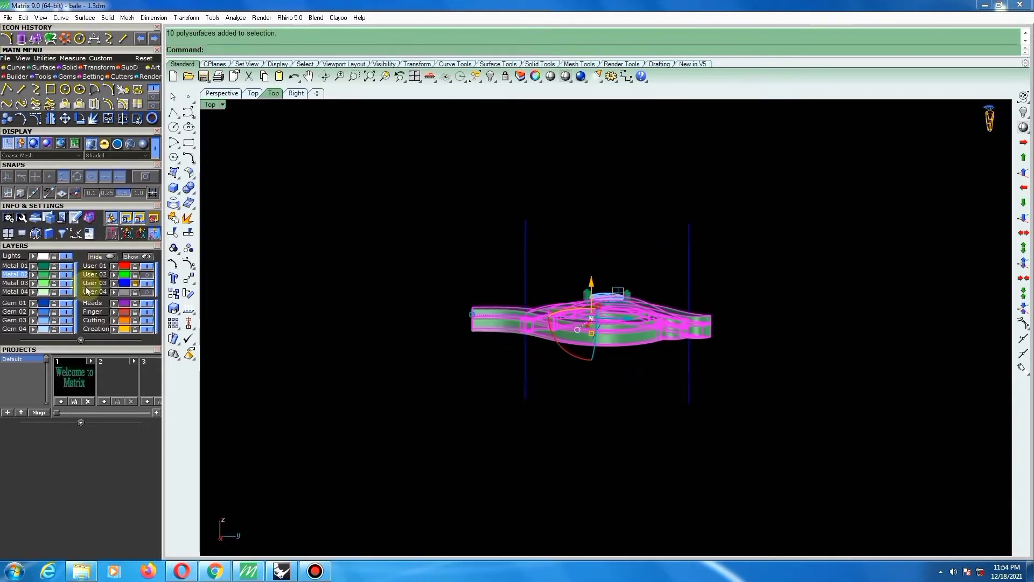
{"action": "left_click", "coordinate": [146, 274]}
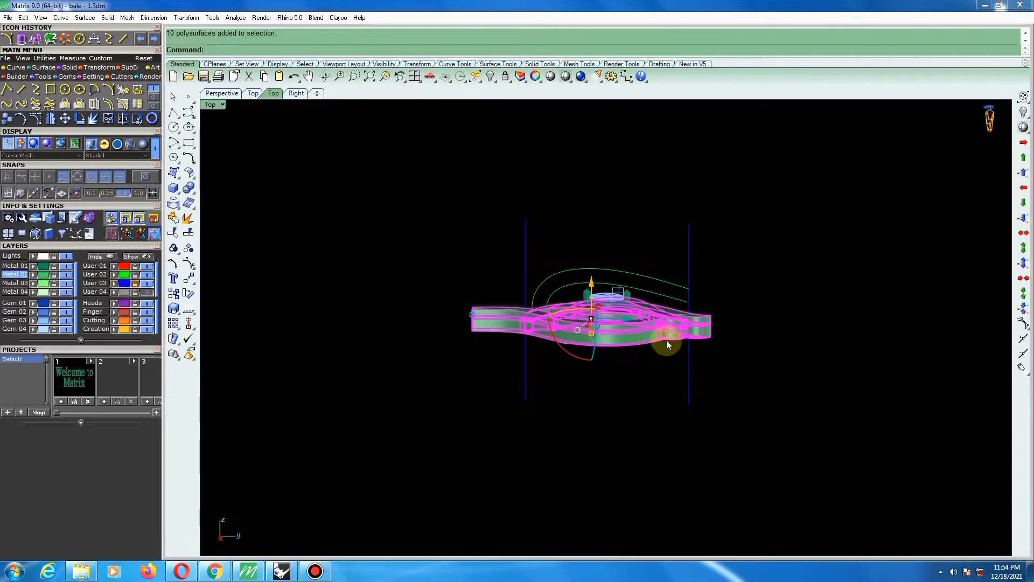
{"action": "right_click_drag", "start_coordinate": [667, 340], "coordinate": [701, 328]}
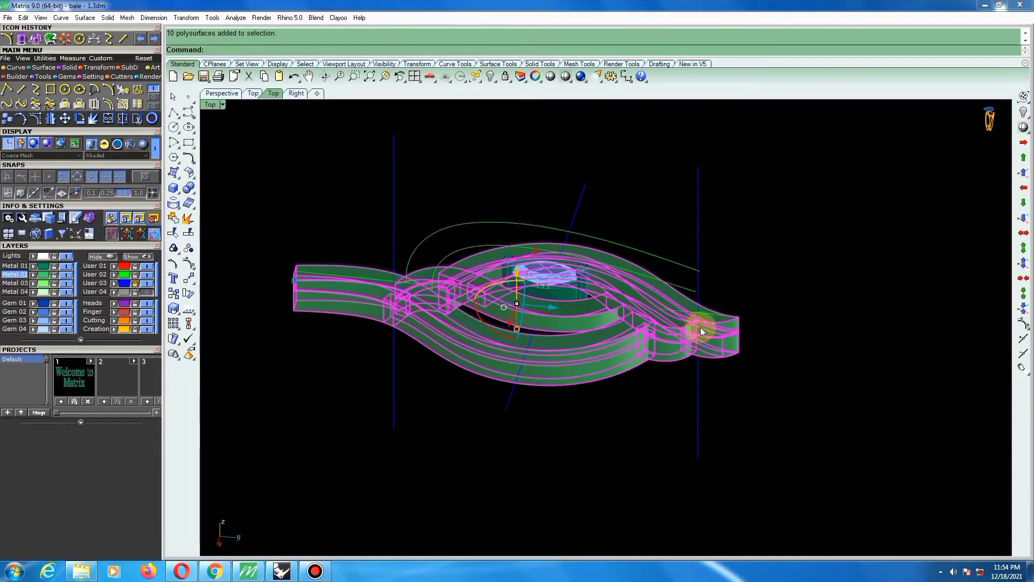
Flow a copy of the grouped bands from the base curve onto the upper arched curve, with Rigid, Local and Stretch off.
{"action": "left_click", "coordinate": [190, 279]}
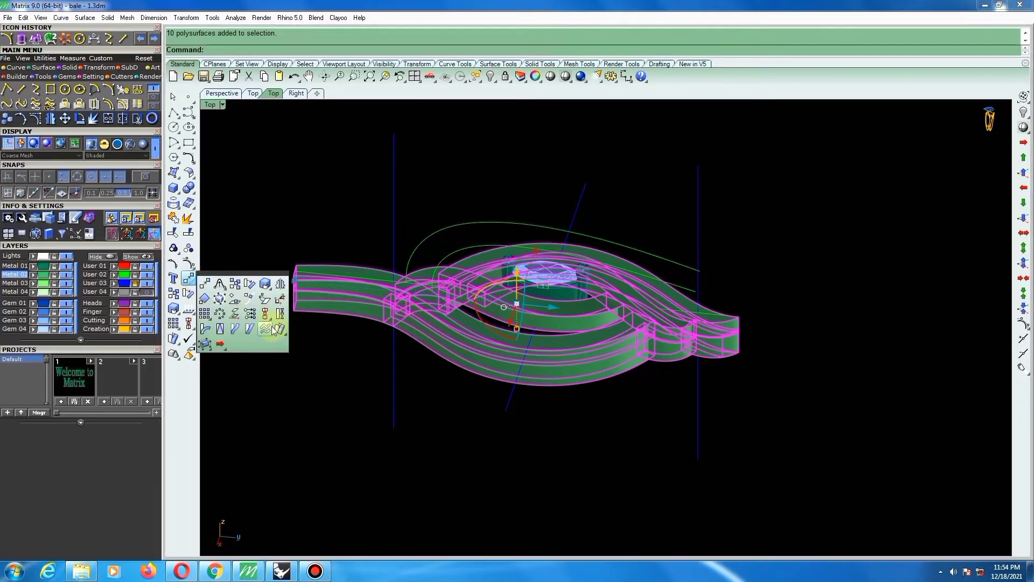
{"action": "left_click", "coordinate": [234, 331]}
{"action": "left_click", "coordinate": [715, 315]}
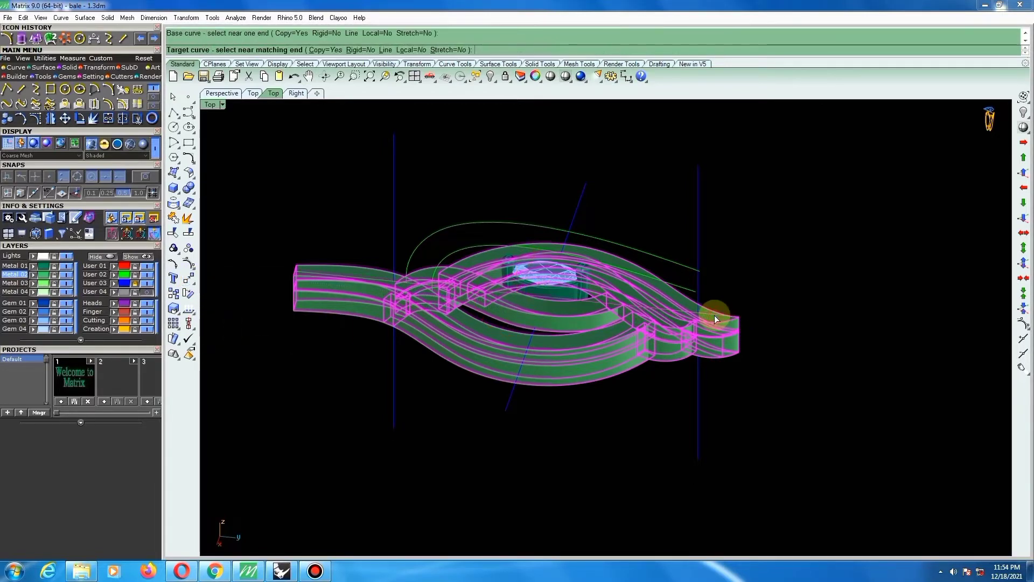
{"action": "left_click", "coordinate": [691, 269]}
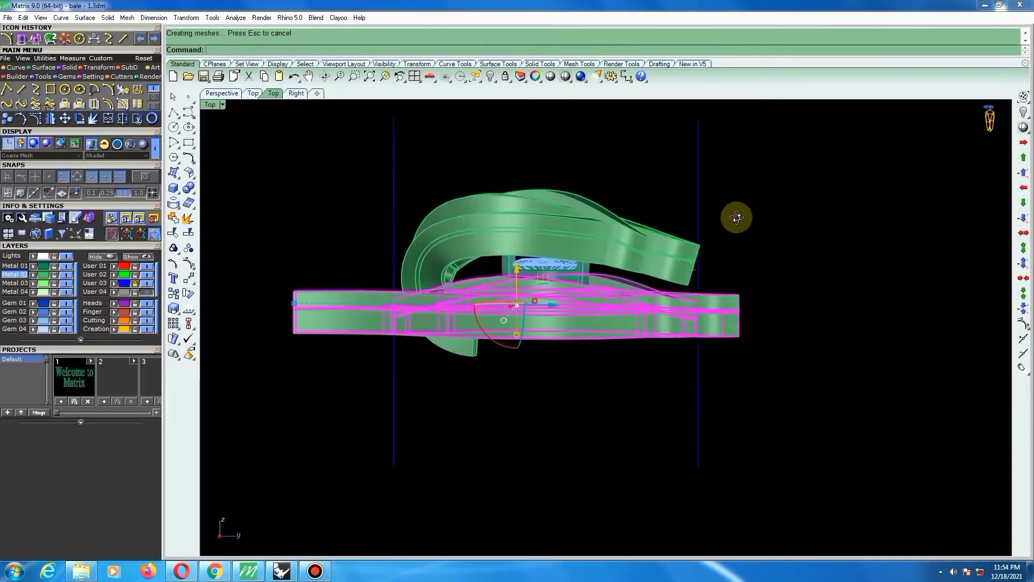
Examine the arched bands and their hooked end from the front and right views.
{"action": "scroll", "coordinate": [711, 269], "scroll_direction": "up", "scroll_amount": 4}
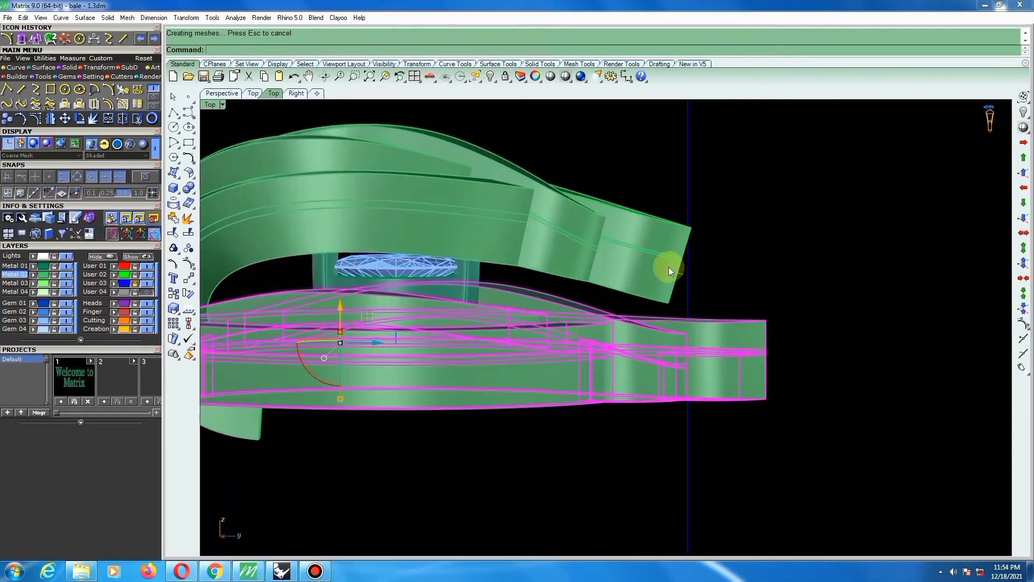
{"action": "scroll", "coordinate": [668, 268], "scroll_direction": "down", "scroll_amount": 6}
{"action": "key", "text": "F6"}
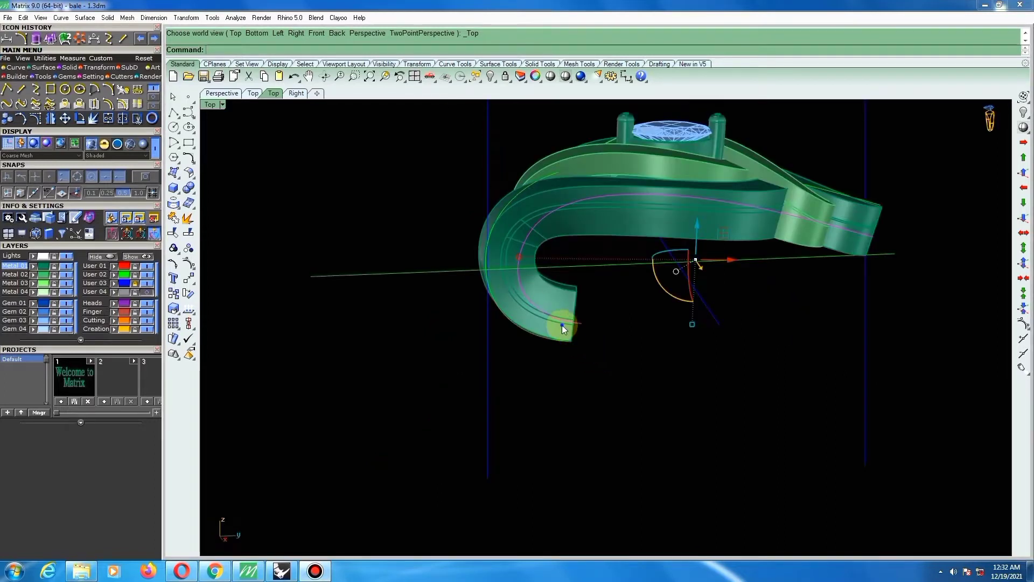
{"action": "right_click_drag", "start_coordinate": [562, 325], "coordinate": [554, 293]}
{"action": "scroll", "coordinate": [566, 321], "scroll_direction": "down", "scroll_amount": 4}
{"action": "key", "text": "ctrl+F2"}
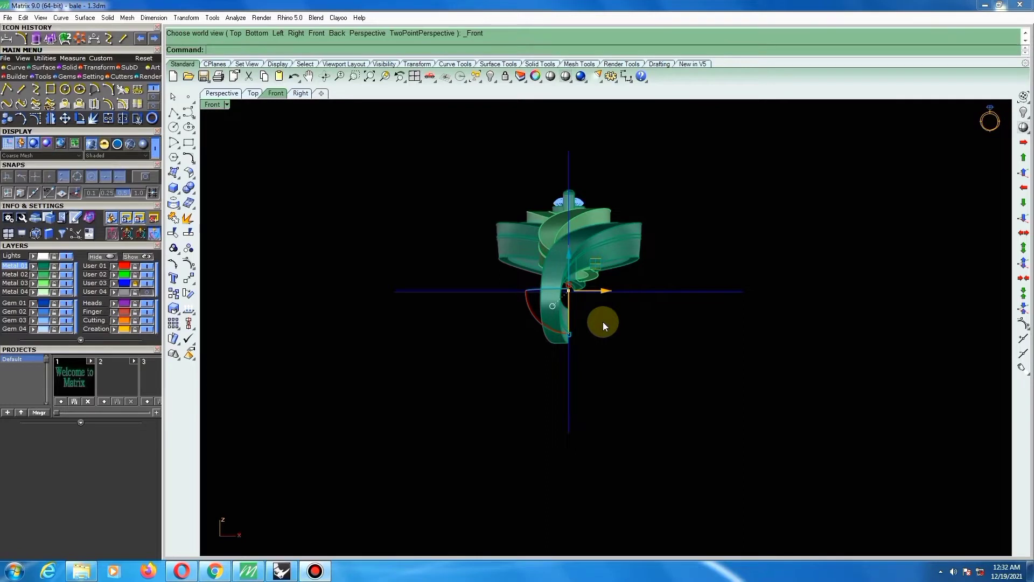
{"action": "key", "text": "ctrl+F3"}
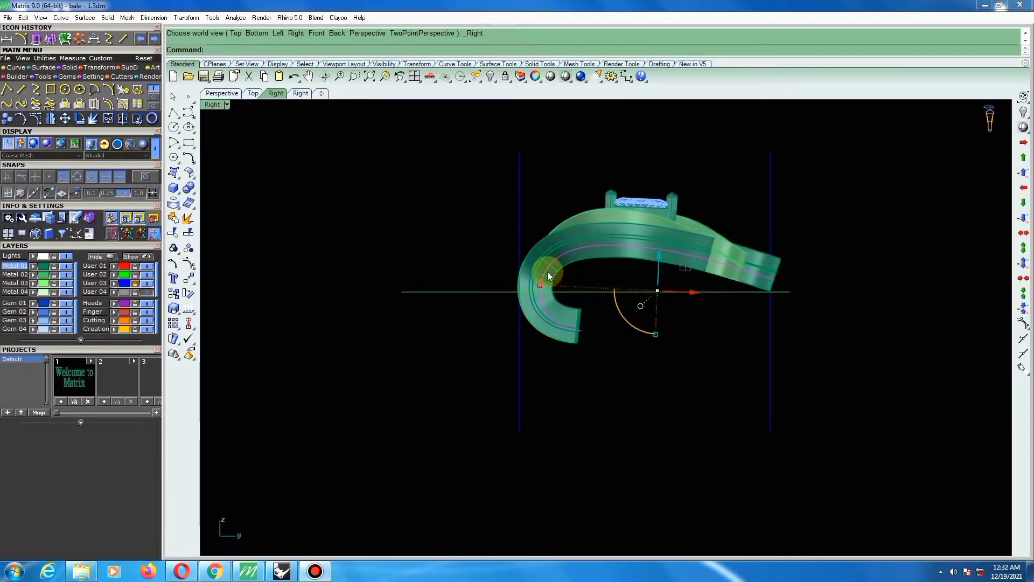
{"action": "scroll", "coordinate": [550, 272], "scroll_direction": "up", "scroll_amount": 5}
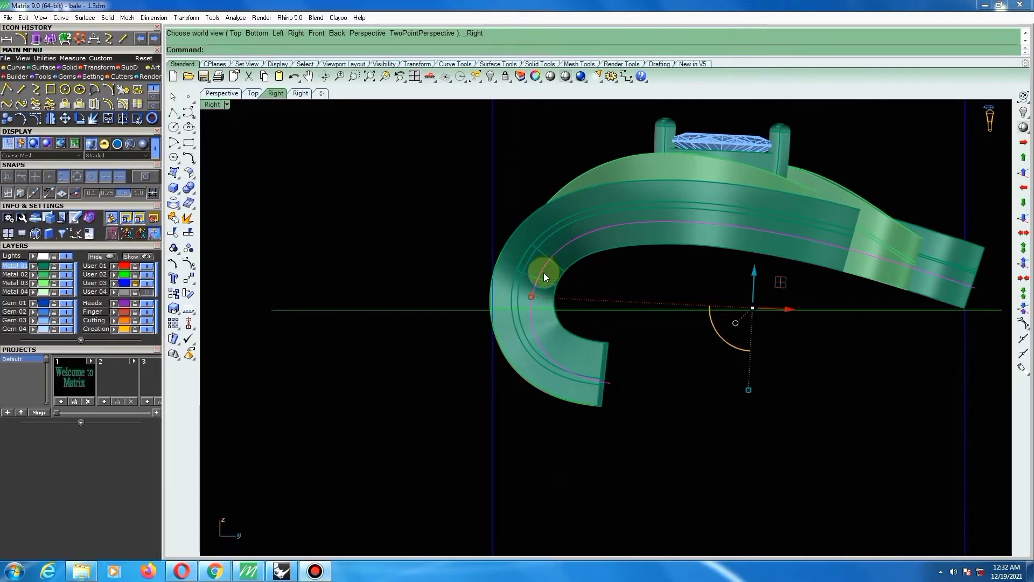
In wireframe display, show the arched profile curve's control points and move the upper point of the hooked bend slightly outward.
{"action": "left_click", "coordinate": [564, 78]}
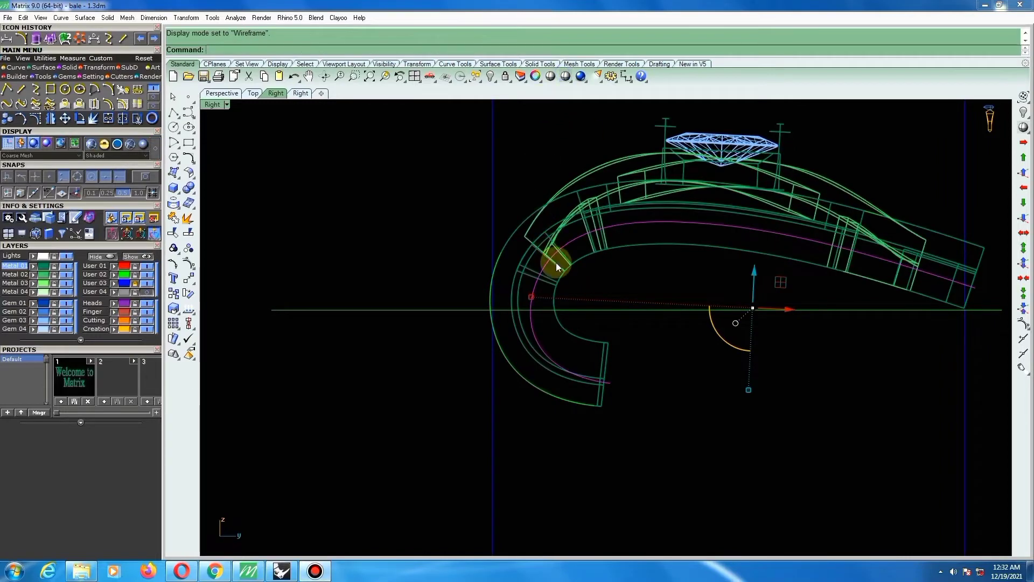
{"action": "key", "text": "F10"}
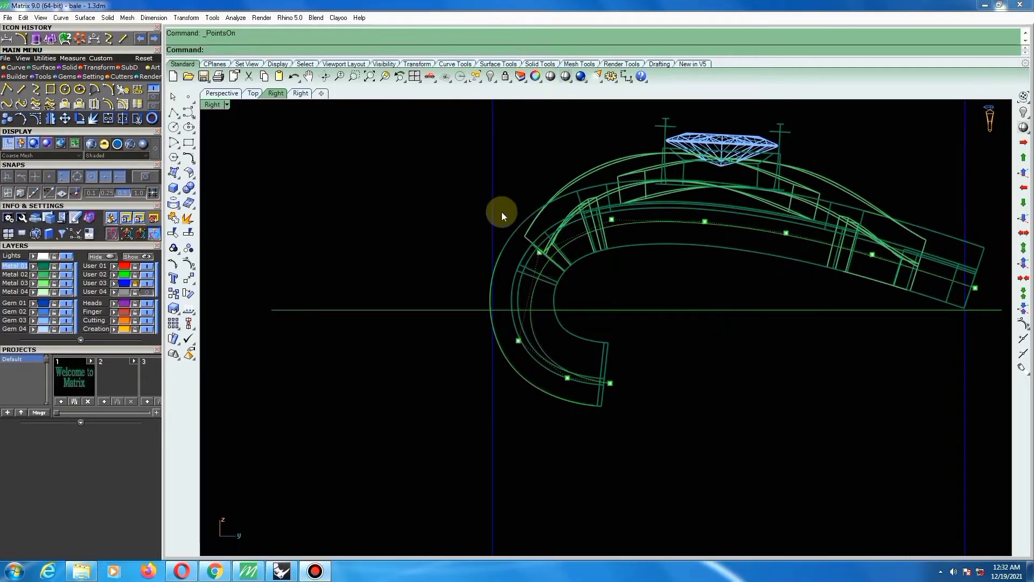
{"action": "left_click_drag", "start_coordinate": [496, 207], "coordinate": [546, 287]}
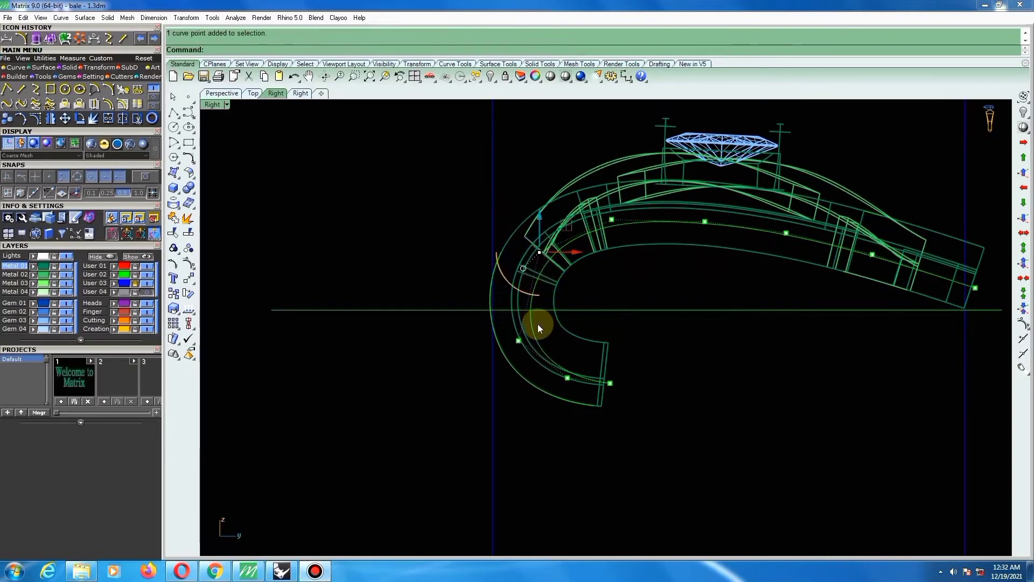
{"action": "scroll", "coordinate": [543, 256], "scroll_direction": "up", "scroll_amount": 5}
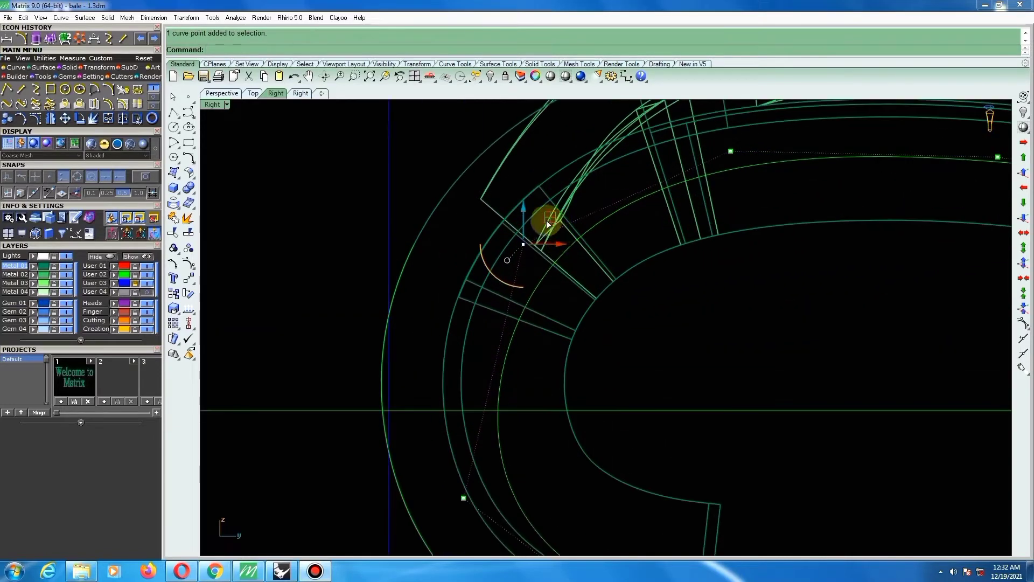
{"action": "left_click_drag", "start_coordinate": [548, 224], "coordinate": [538, 225]}
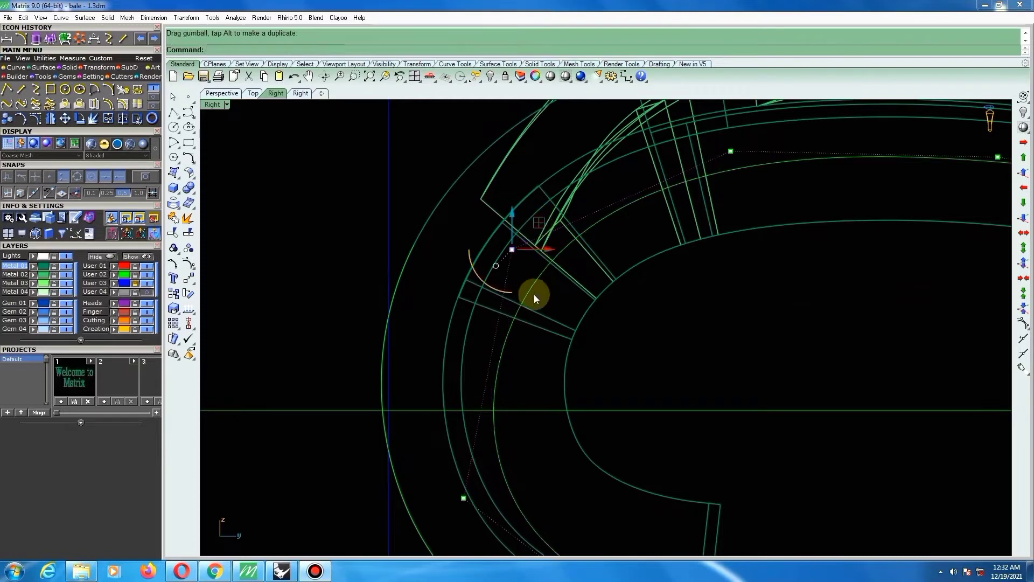
{"action": "scroll", "coordinate": [534, 294], "scroll_direction": "down", "scroll_amount": 4}
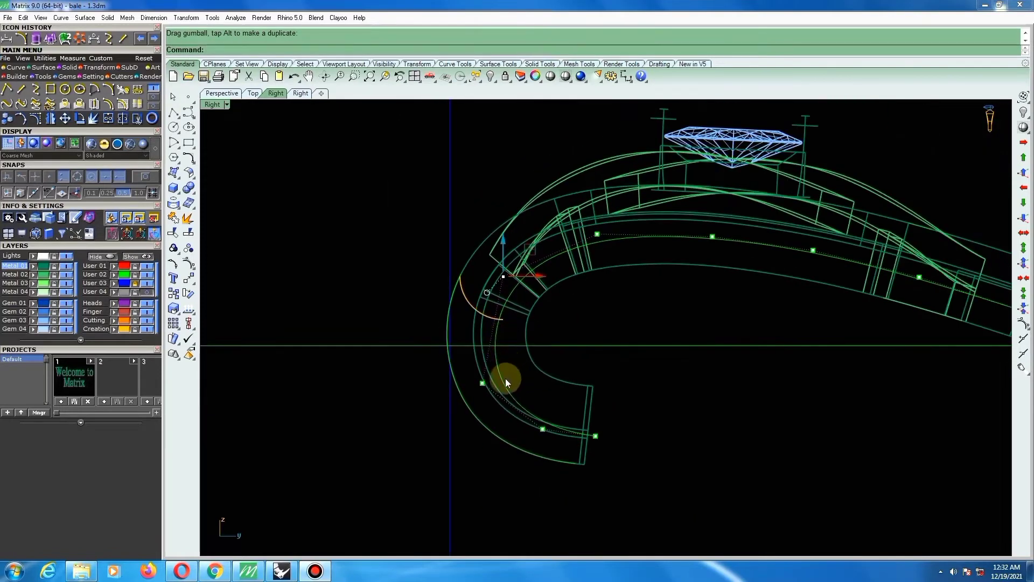
{"action": "scroll", "coordinate": [477, 393], "scroll_direction": "up", "scroll_amount": 2}
{"action": "scroll", "coordinate": [476, 385], "scroll_direction": "down", "scroll_amount": 2}
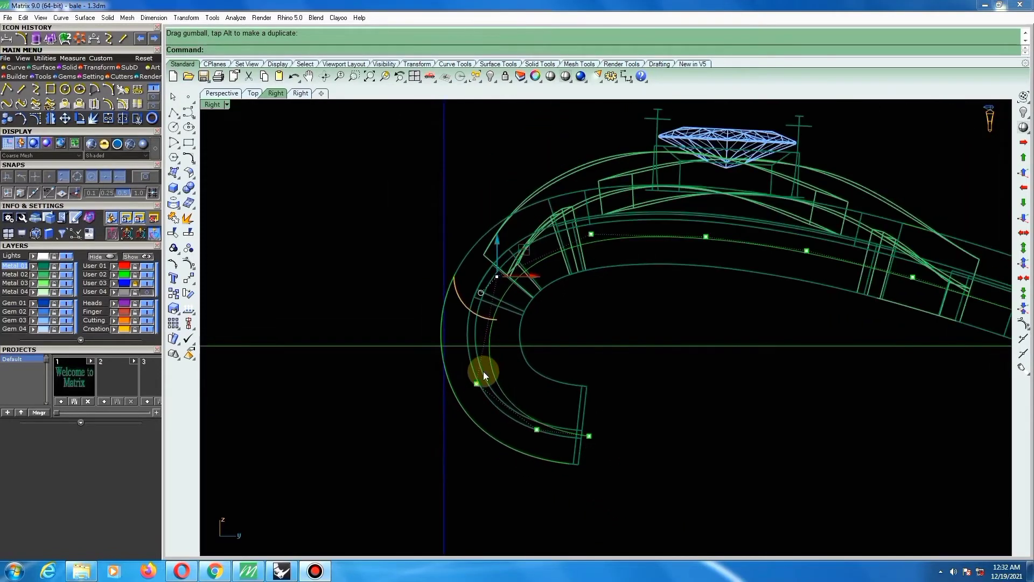
Move the lower outer control point of the profile curve's hook slightly to refine the bend.
{"action": "left_click_drag", "start_coordinate": [471, 393], "coordinate": [486, 371]}
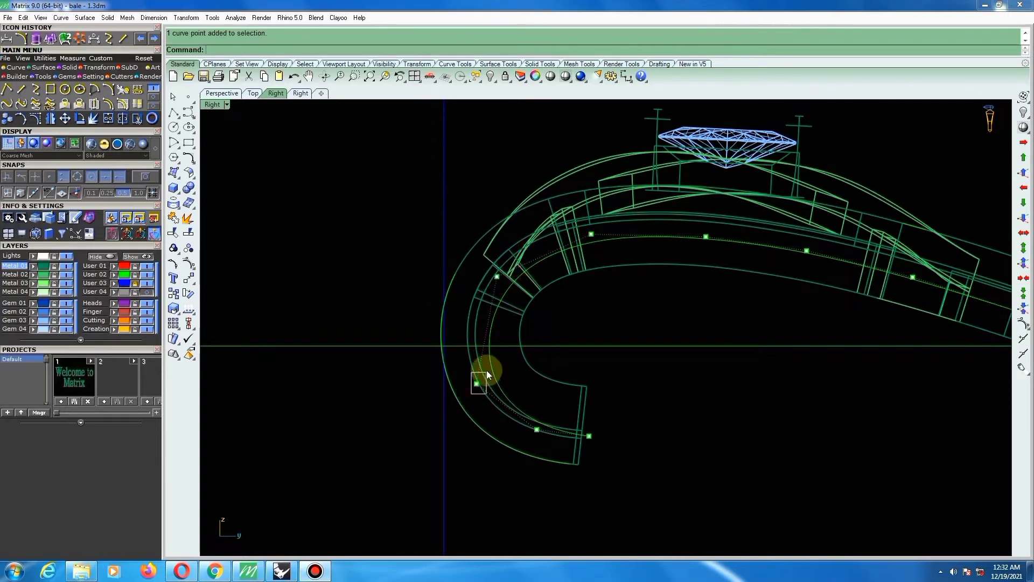
{"action": "type", "text": "m"}
{"action": "key", "text": "Return"}
{"action": "scroll", "coordinate": [485, 321], "scroll_direction": "up", "scroll_amount": 3}
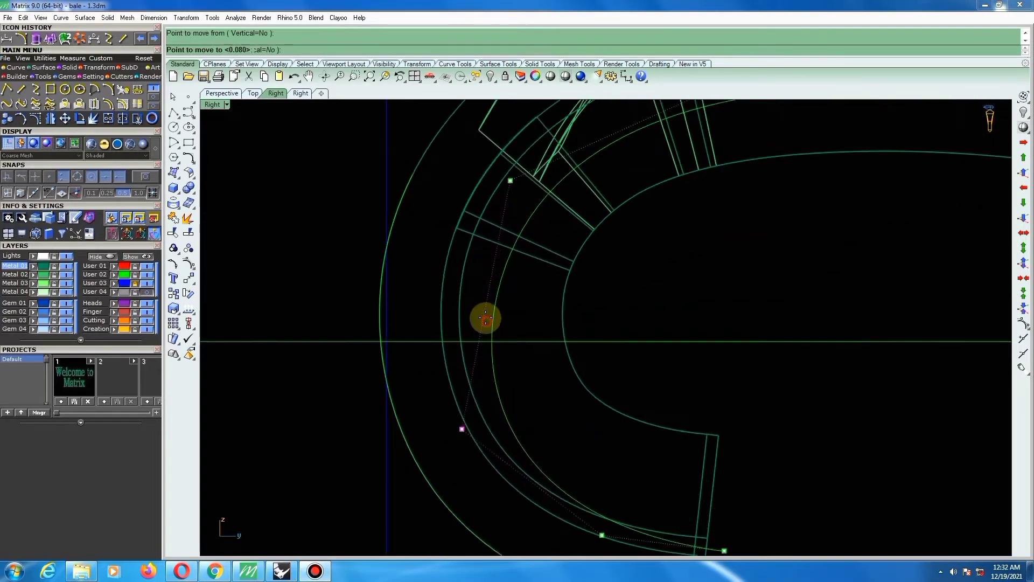
{"action": "left_click", "coordinate": [485, 320]}
{"action": "left_click", "coordinate": [484, 313]}
{"action": "scroll", "coordinate": [487, 320], "scroll_direction": "down", "scroll_amount": 3}
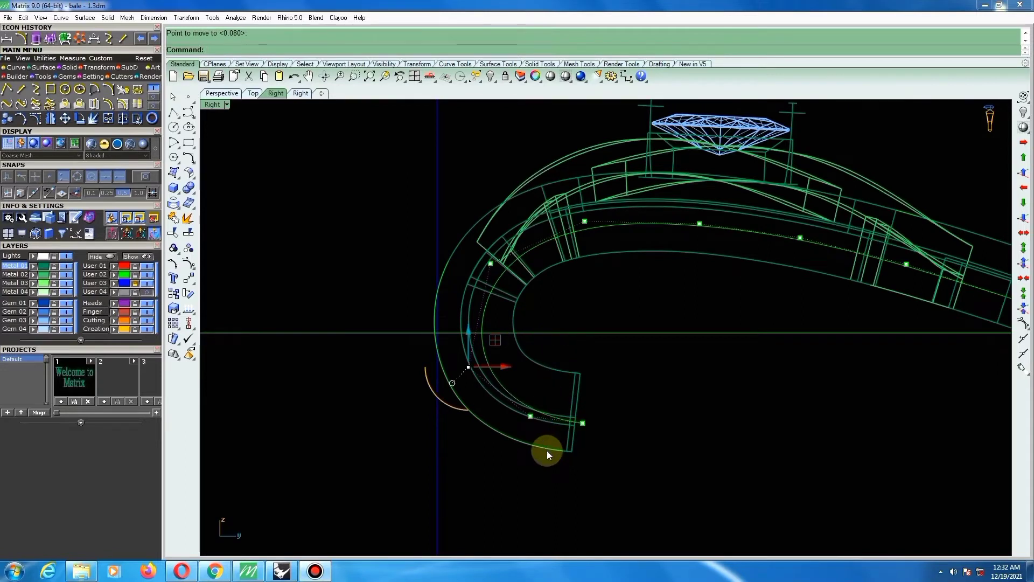
Adjust the control point at the hooked end of the profile curve and finish point editing.
{"action": "left_click_drag", "start_coordinate": [558, 464], "coordinate": [592, 390]}
{"action": "scroll", "coordinate": [576, 420], "scroll_direction": "up", "scroll_amount": 3}
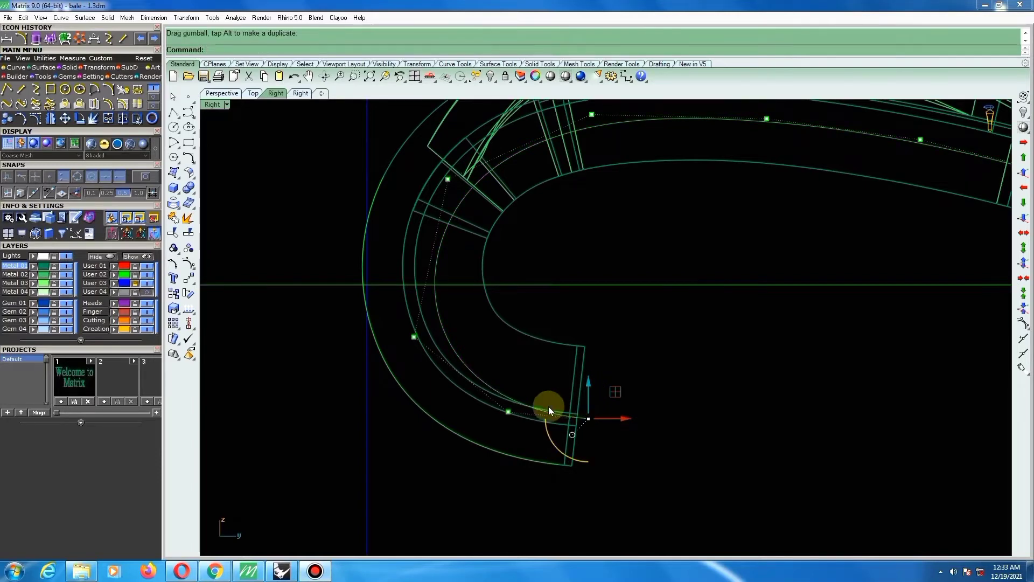
{"action": "scroll", "coordinate": [549, 408], "scroll_direction": "down", "scroll_amount": 2}
{"action": "scroll", "coordinate": [561, 424], "scroll_direction": "up", "scroll_amount": 2}
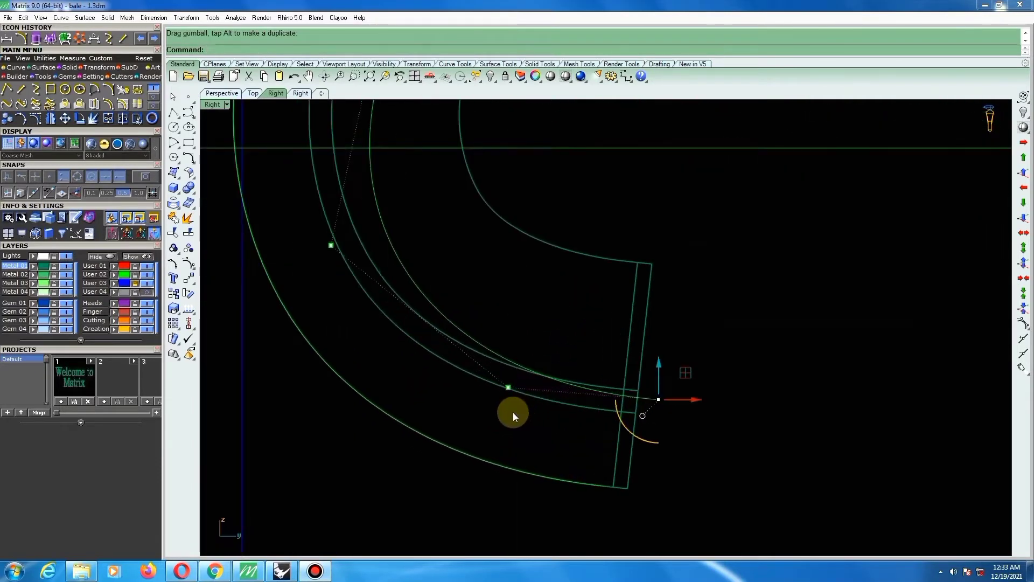
{"action": "scroll", "coordinate": [512, 412], "scroll_direction": "down", "scroll_amount": 1}
{"action": "left_click_drag", "start_coordinate": [483, 411], "coordinate": [531, 386]}
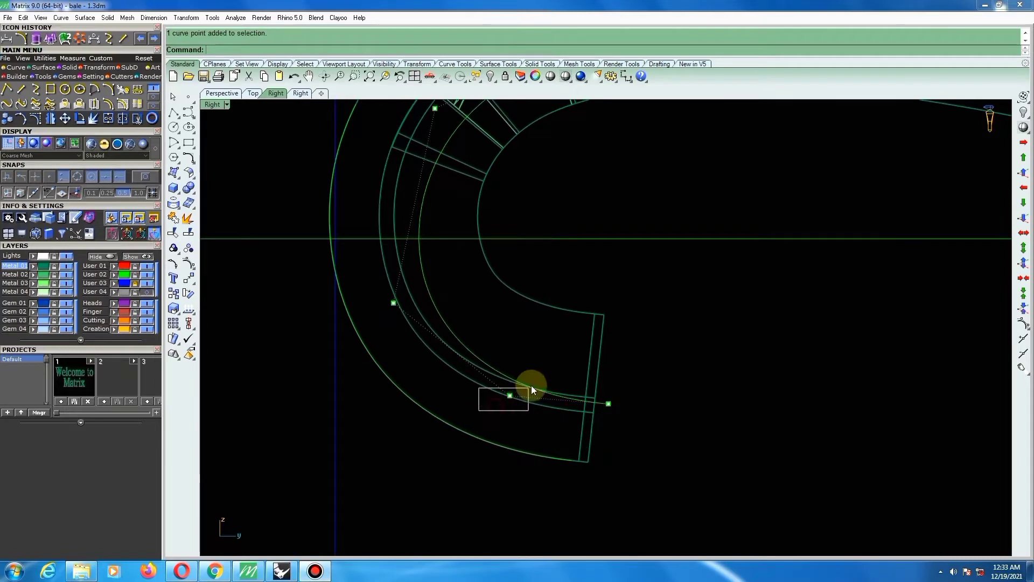
{"action": "scroll", "coordinate": [620, 385], "scroll_direction": "down", "scroll_amount": 2}
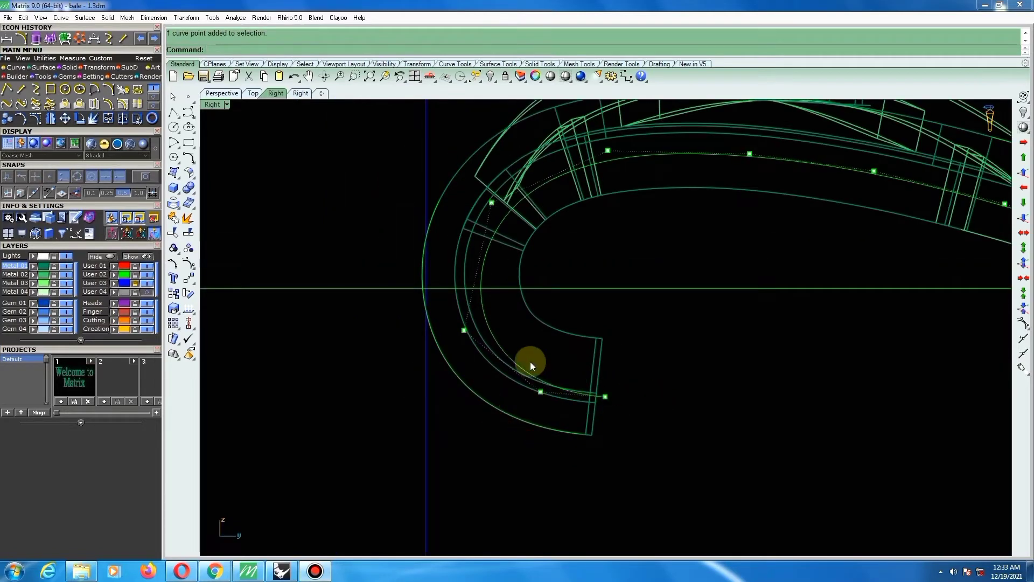
{"action": "key", "text": "Escape"}
Extrude the arched profile curve to both sides along the X direction, making a curved cutting surface wider than the bands.
{"action": "left_click", "coordinate": [496, 335]}
{"action": "scroll", "coordinate": [568, 336], "scroll_direction": "down", "scroll_amount": 2}
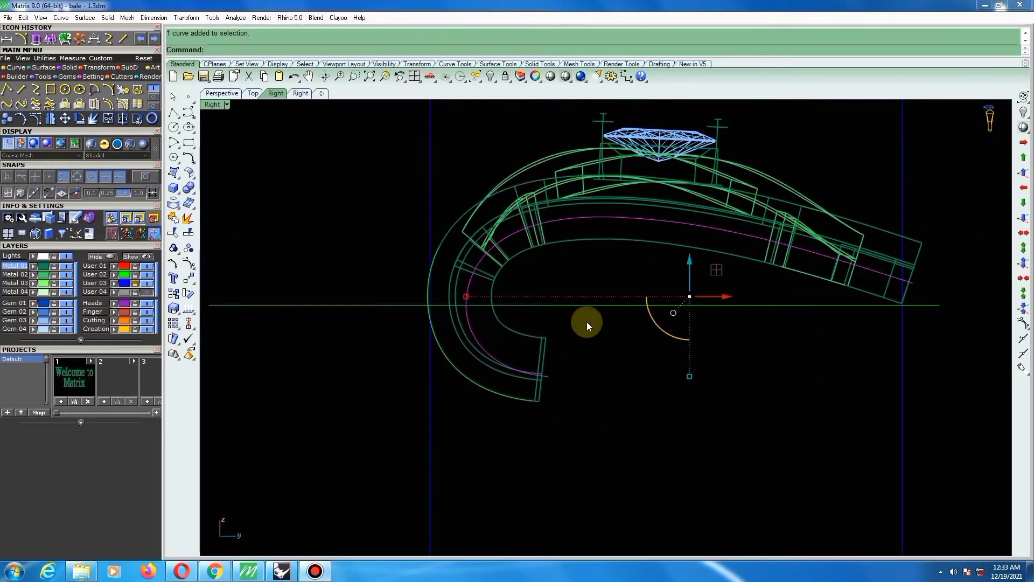
{"action": "key", "text": "ctrl+F1"}
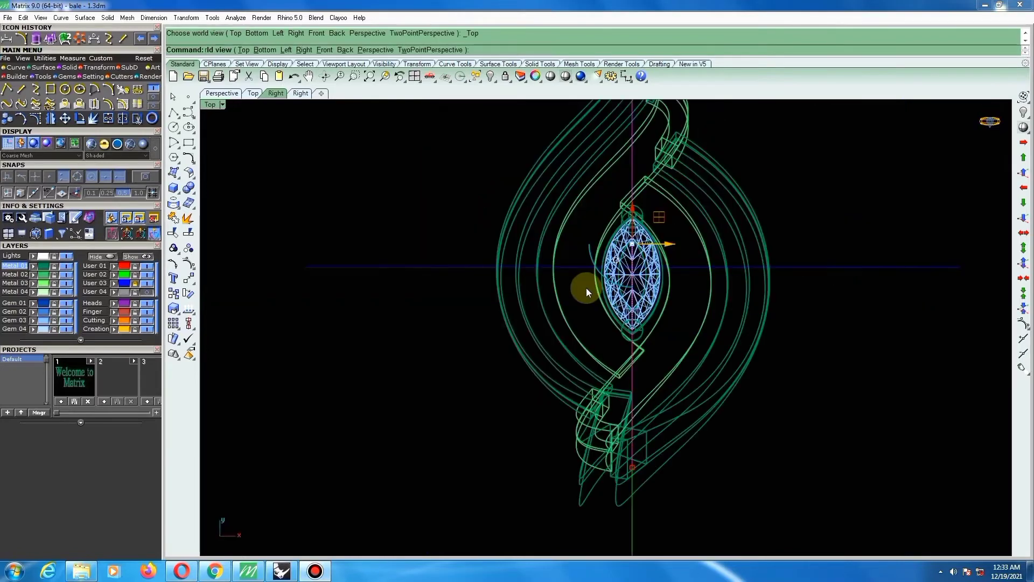
{"action": "scroll", "coordinate": [587, 288], "scroll_direction": "down", "scroll_amount": 3}
{"action": "left_click", "coordinate": [566, 76]}
{"action": "right_click_drag", "start_coordinate": [632, 267], "coordinate": [580, 286]}
{"action": "right_click", "coordinate": [588, 286]}
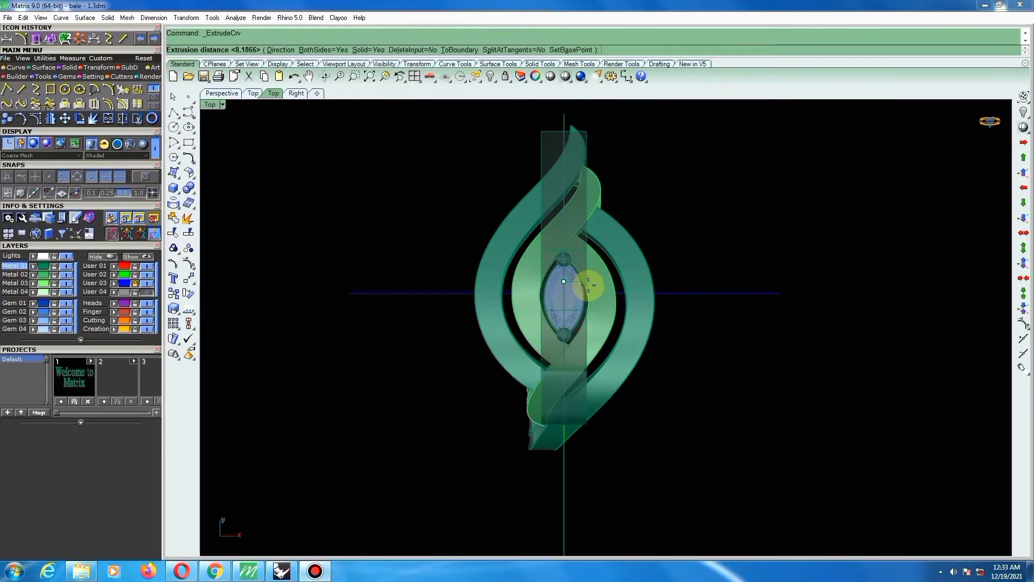
{"action": "type", "text": "d"}
{"action": "key", "text": "Return"}
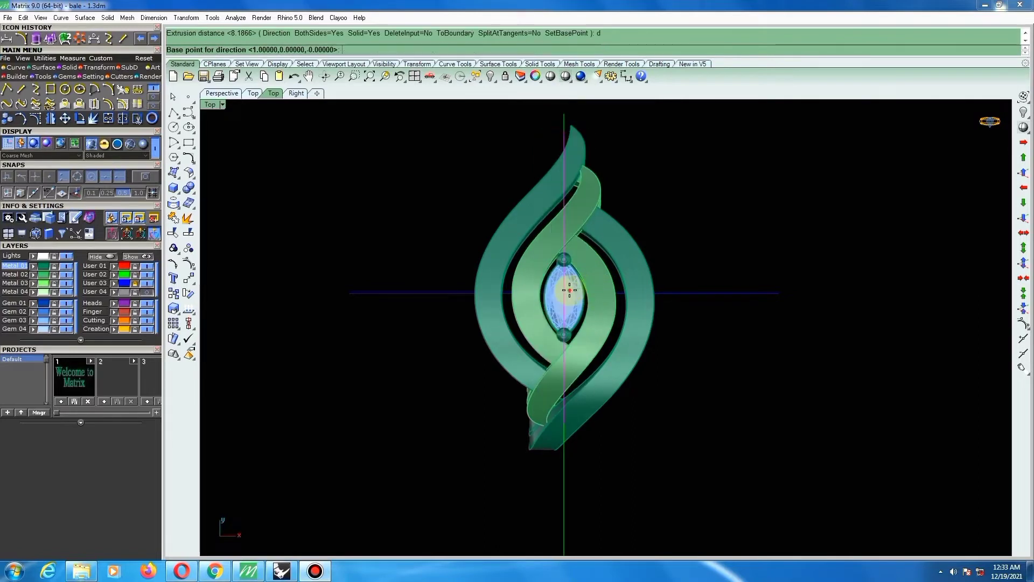
{"action": "left_click", "coordinate": [568, 291]}
{"action": "left_click", "coordinate": [616, 292]}
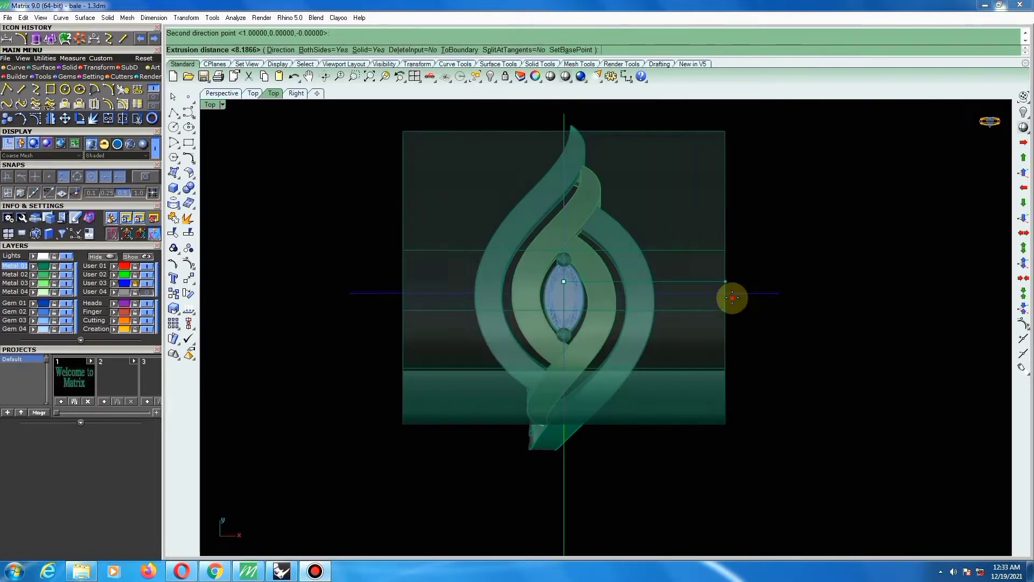
{"action": "left_click", "coordinate": [732, 298]}
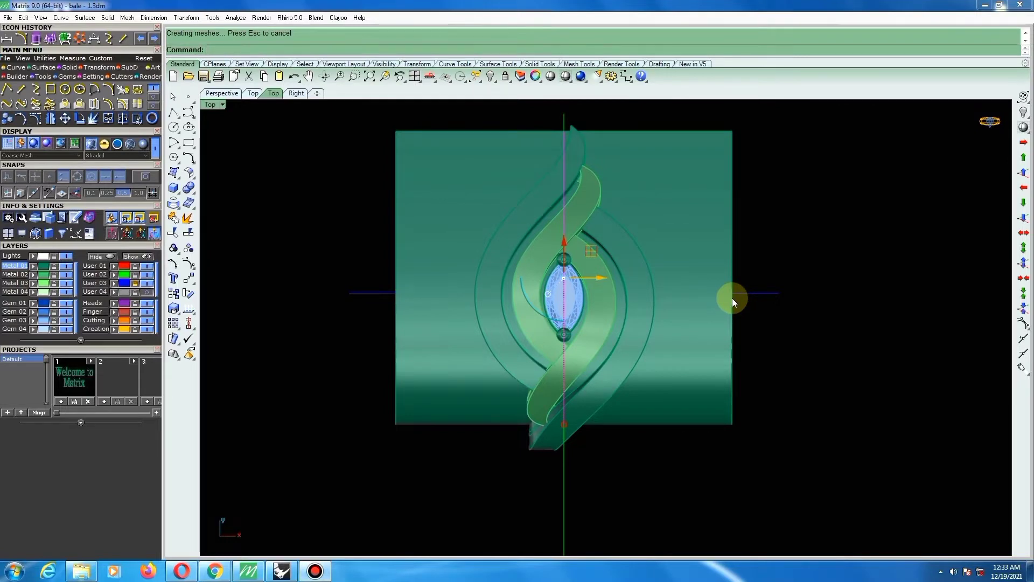
Boolean-split the grouped metal bands with the extruded curved surface.
{"action": "scroll", "coordinate": [716, 315], "scroll_direction": "down", "scroll_amount": 2}
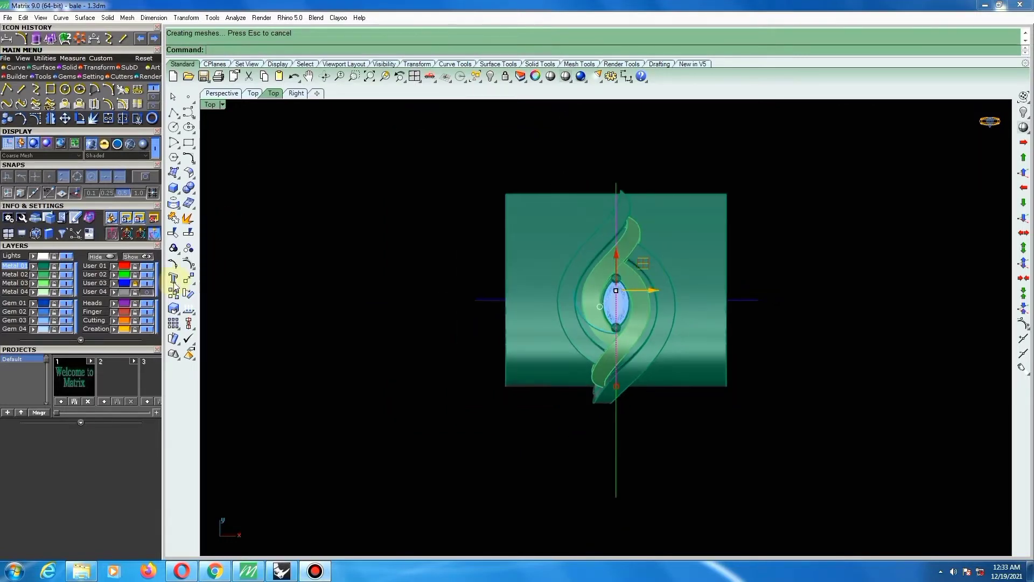
{"action": "right_click_drag", "start_coordinate": [614, 241], "coordinate": [609, 336]}
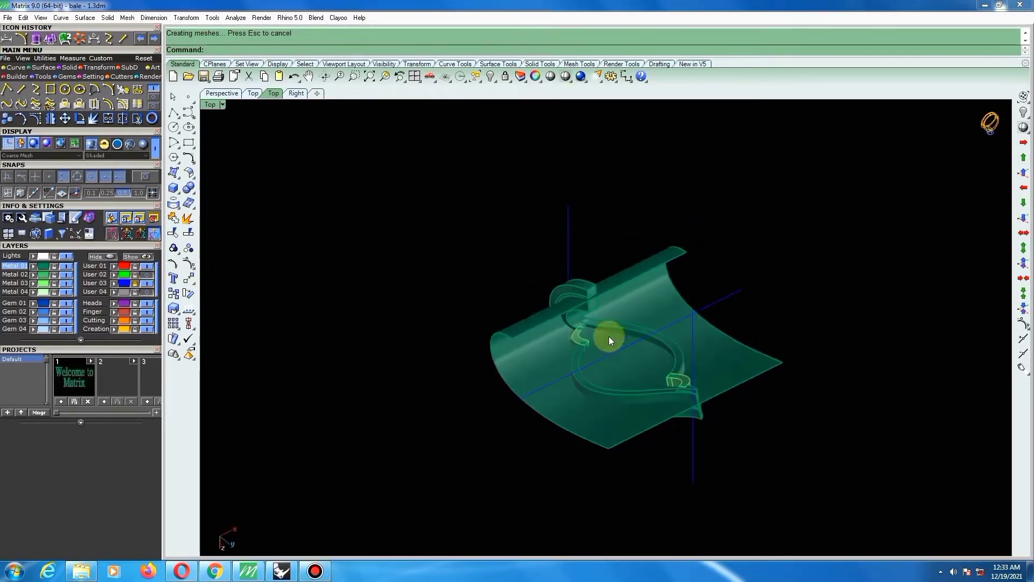
{"action": "scroll", "coordinate": [591, 316], "scroll_direction": "up", "scroll_amount": 4}
{"action": "left_click", "coordinate": [555, 266]}
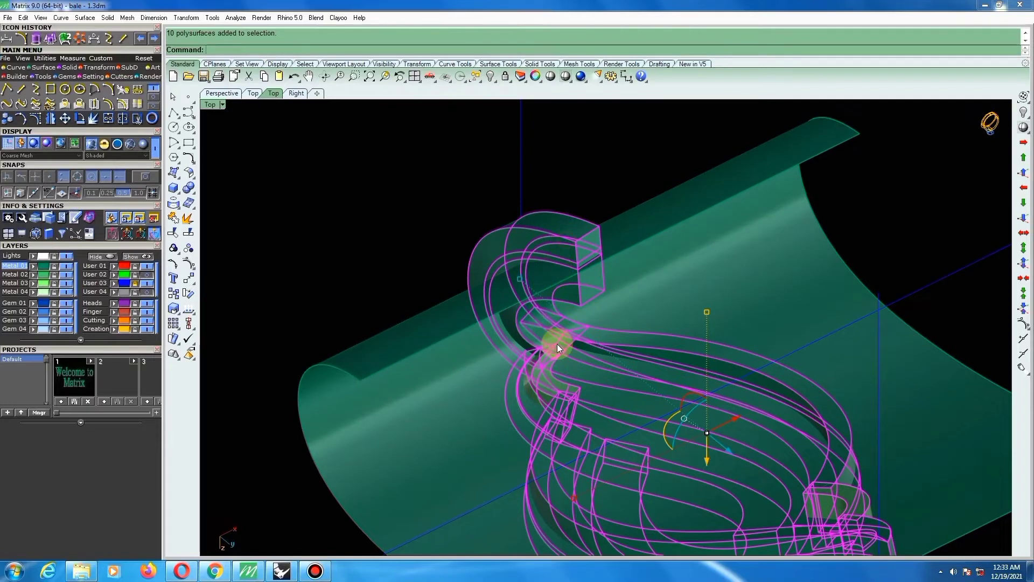
{"action": "left_click", "coordinate": [188, 188]}
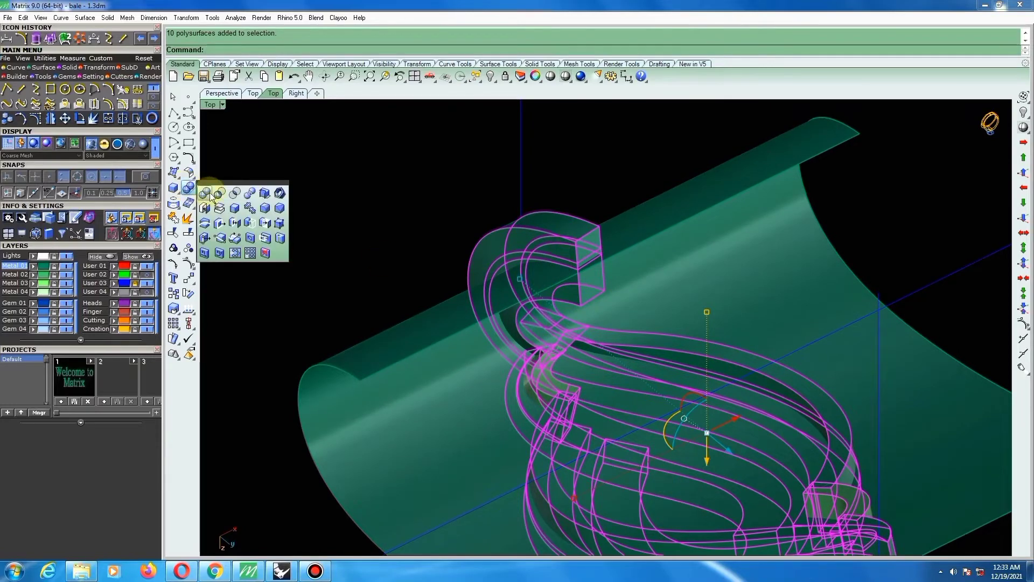
{"action": "left_click", "coordinate": [249, 193]}
{"action": "left_click", "coordinate": [628, 217]}
{"action": "right_click", "coordinate": [628, 218]}
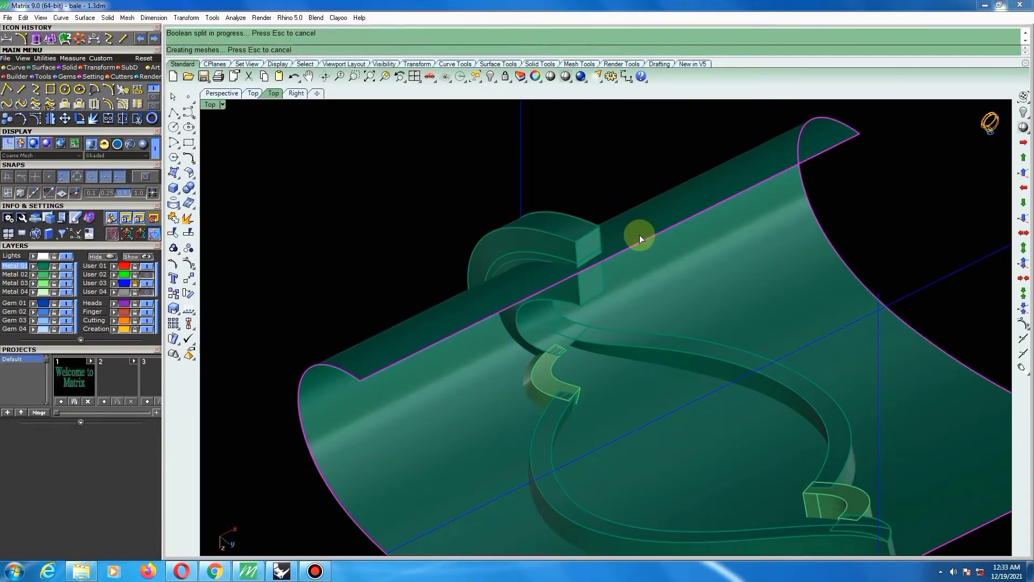
Move the cutting surface to the Finger layer and make Metal 01 the current layer again.
{"action": "left_click", "coordinate": [641, 234]}
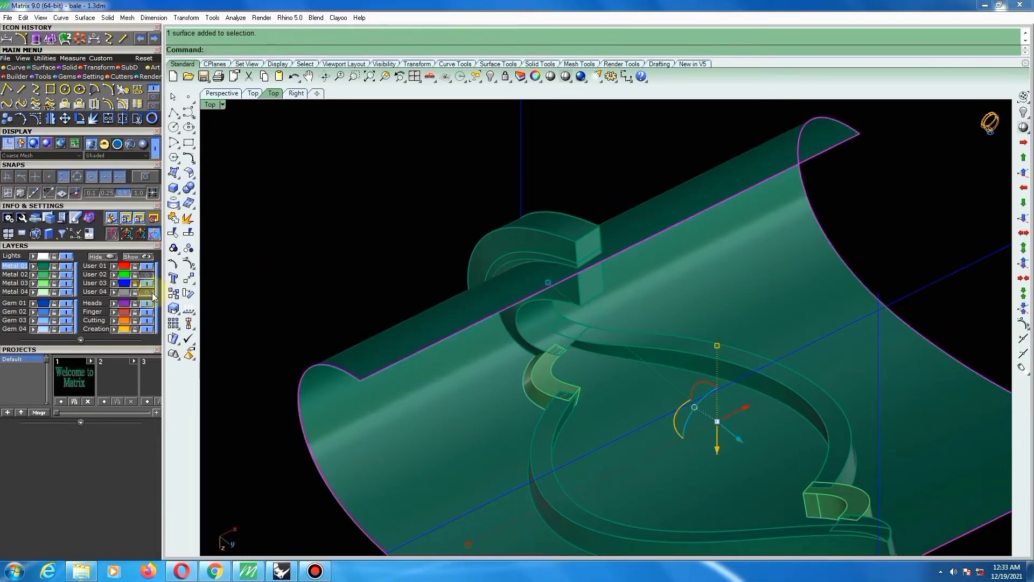
{"action": "left_click", "coordinate": [120, 314]}
{"action": "left_click", "coordinate": [117, 313]}
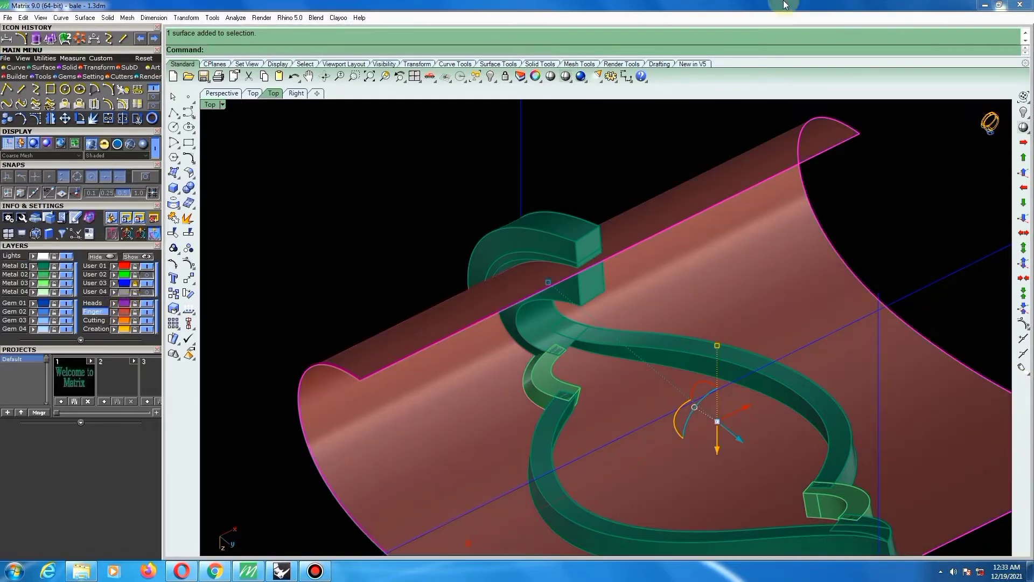
{"action": "left_click", "coordinate": [15, 266]}
{"action": "scroll", "coordinate": [433, 240], "scroll_direction": "down", "scroll_amount": 4}
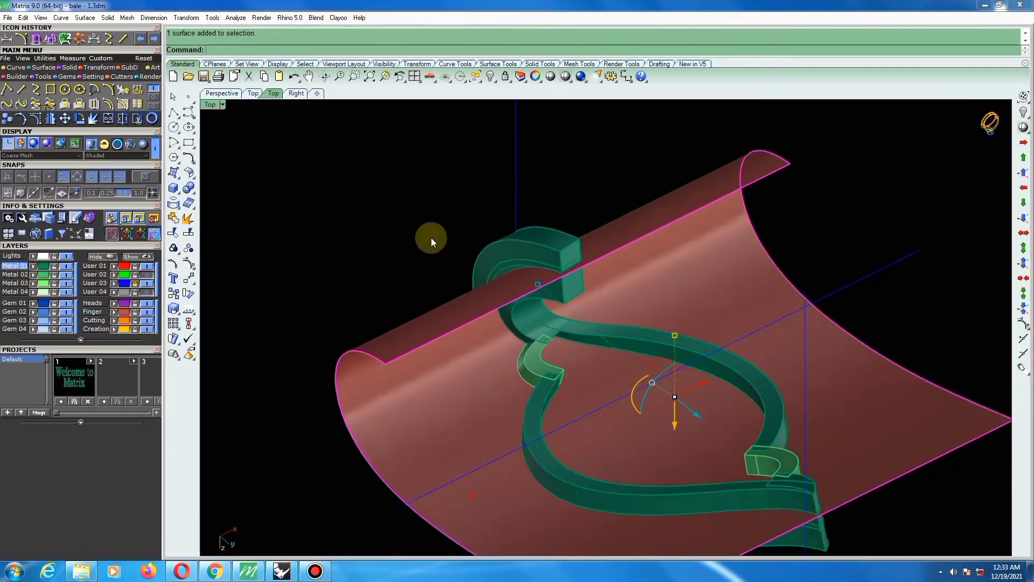
{"action": "left_click", "coordinate": [435, 238]}
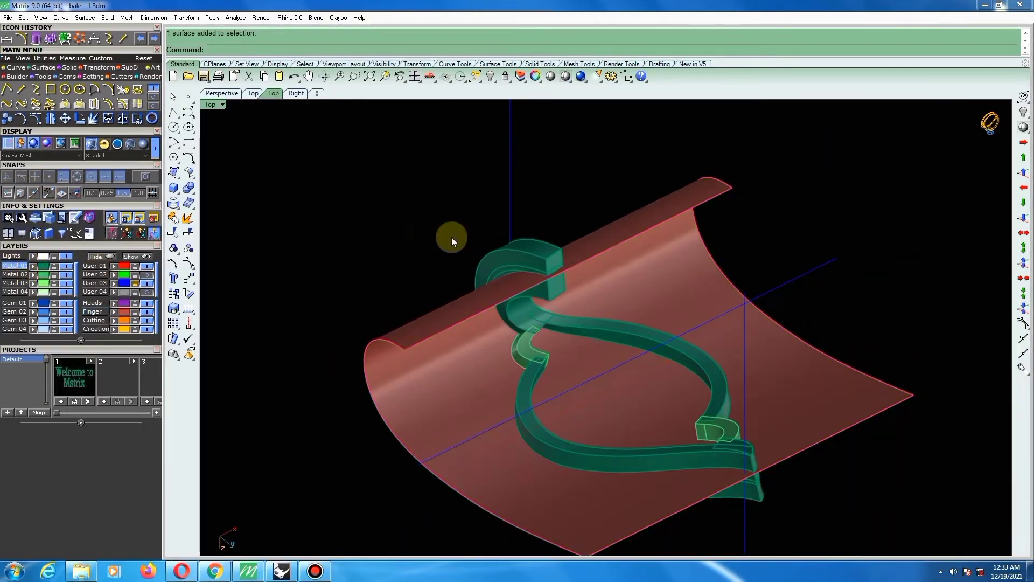
Remove the split-off band pieces on the surface's underside from the group and delete them.
{"action": "left_click", "coordinate": [177, 250]}
{"action": "left_click", "coordinate": [235, 251]}
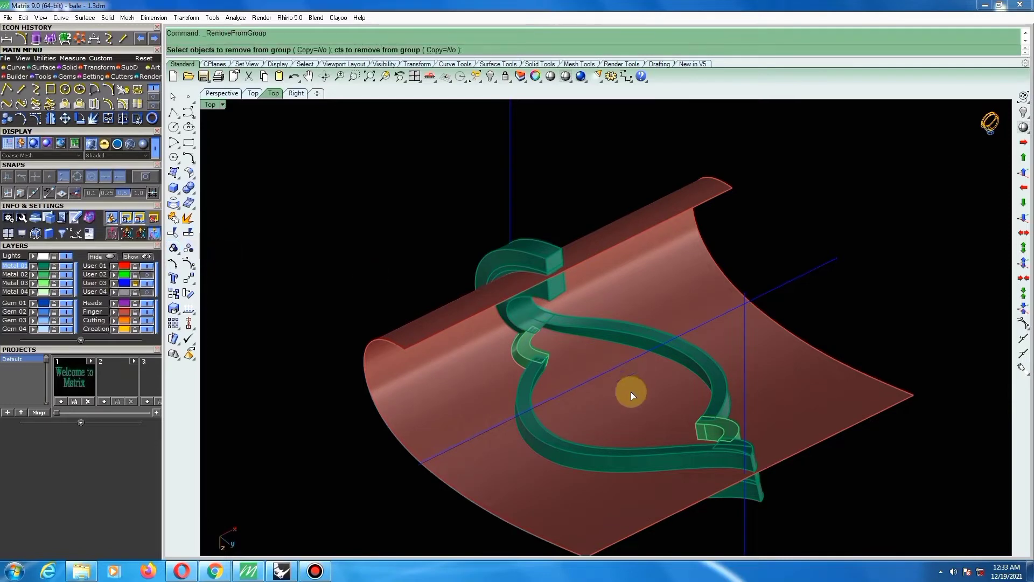
{"action": "left_click", "coordinate": [681, 451]}
{"action": "left_click", "coordinate": [745, 447]}
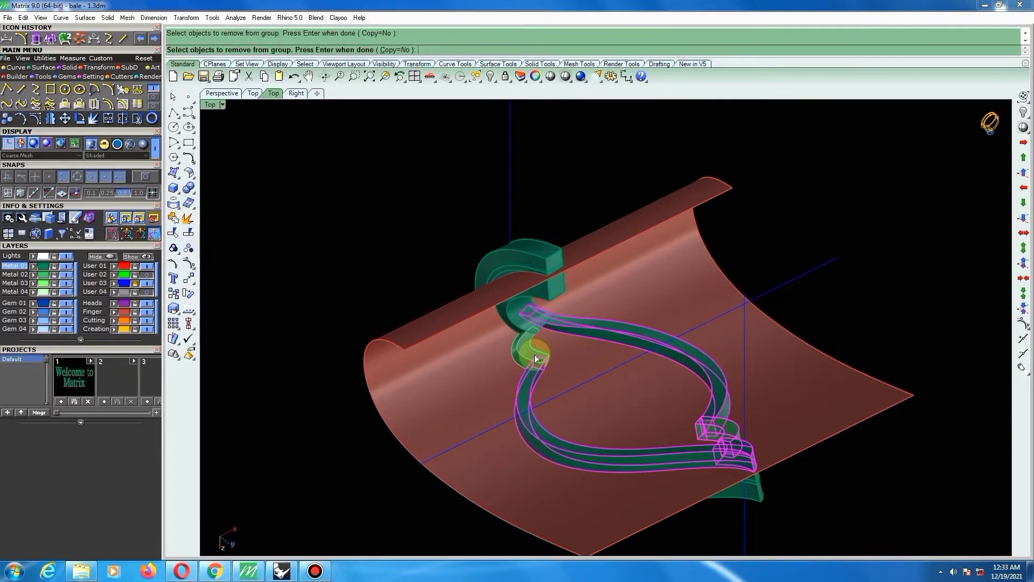
{"action": "left_click", "coordinate": [526, 317]}
{"action": "key", "text": "Return"}
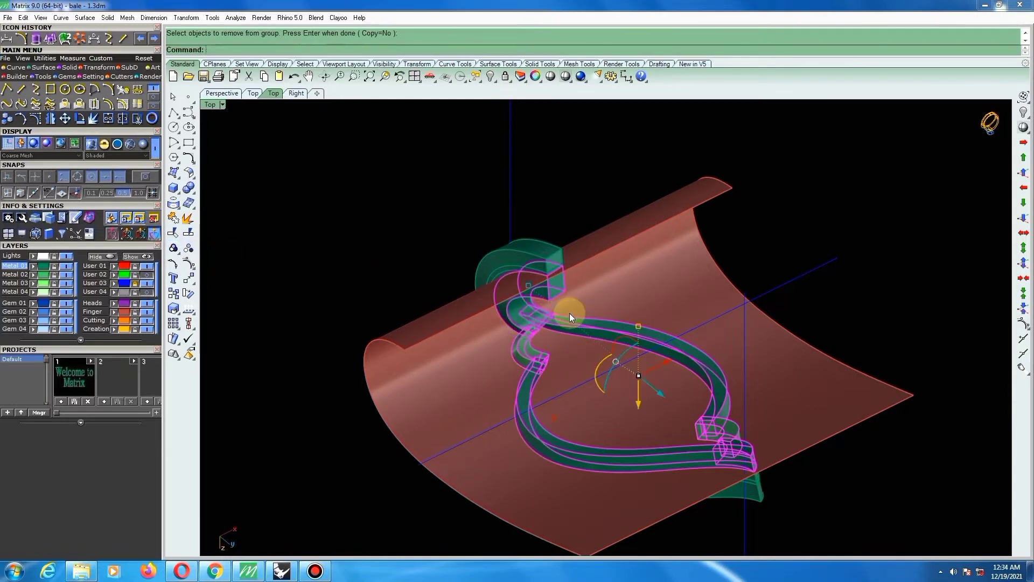
{"action": "key", "text": "Delete"}
Hide the Finger layer containing the cutting surface.
{"action": "left_click", "coordinate": [144, 313]}
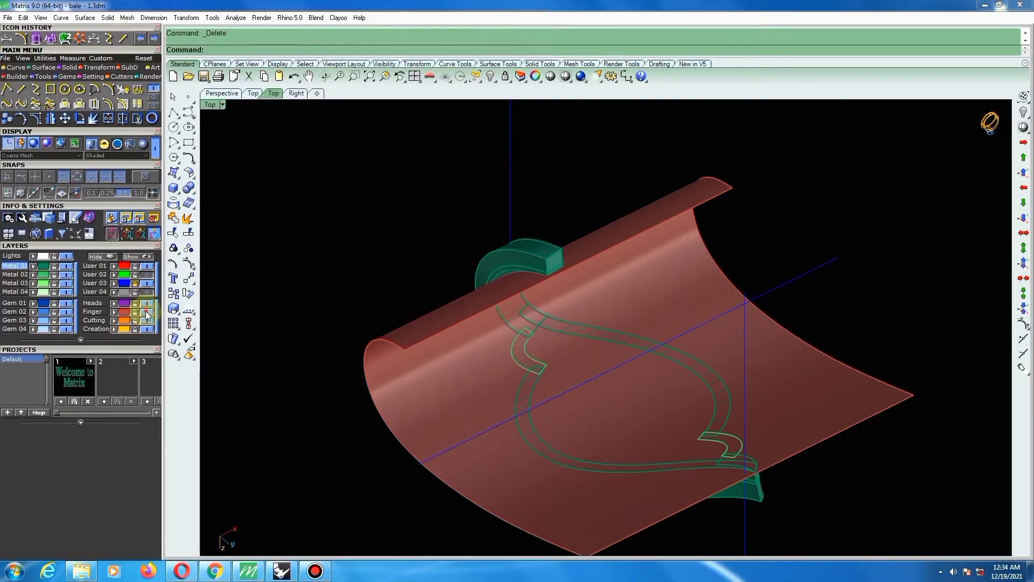
{"action": "right_click_drag", "start_coordinate": [580, 276], "coordinate": [567, 318]}
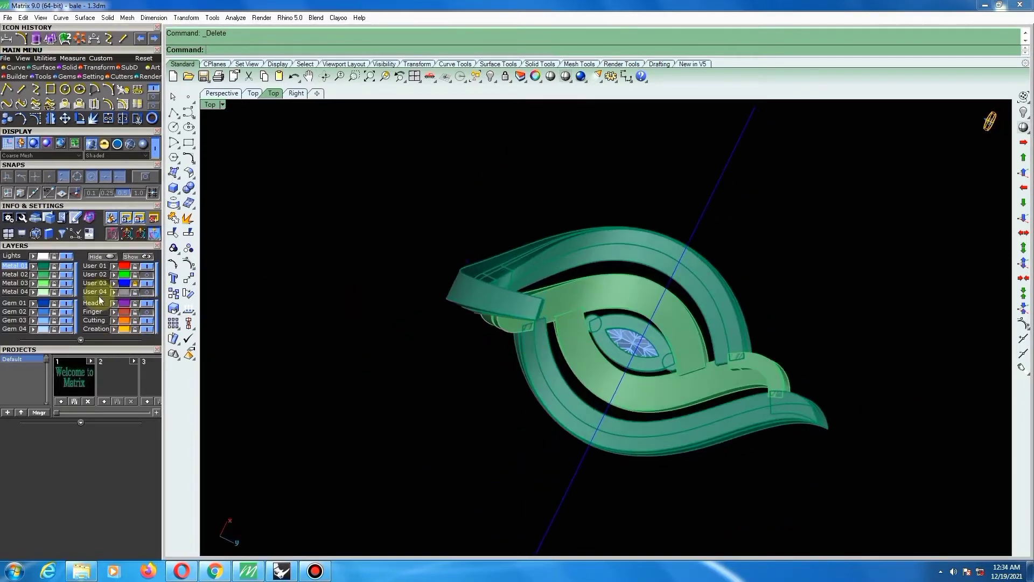
{"action": "left_click", "coordinate": [33, 266]}
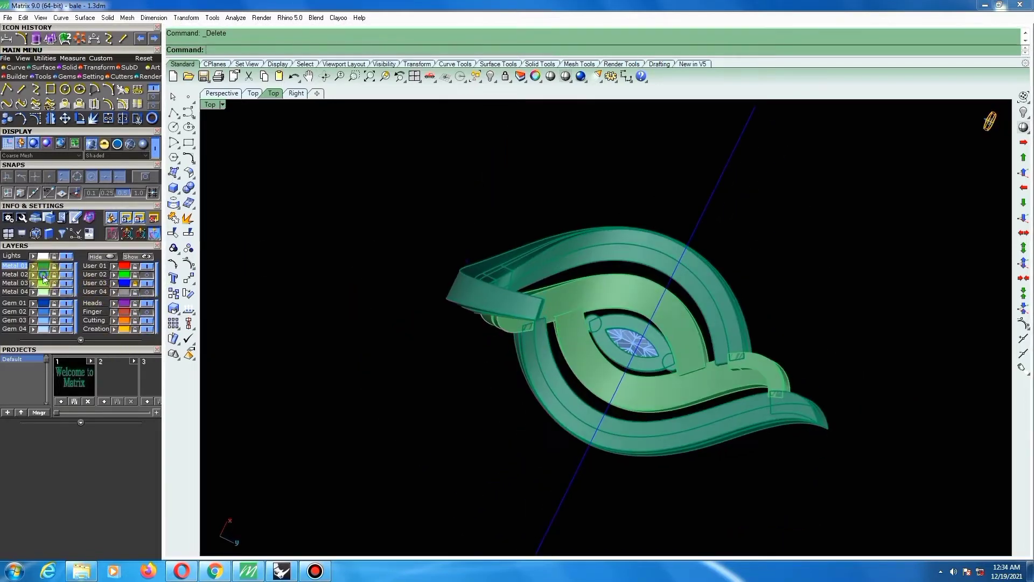
Move the light-green band pieces from the Metal 02 layer to the Metal 01 layer.
{"action": "left_click", "coordinate": [487, 192]}
{"action": "right_click_drag", "start_coordinate": [536, 311], "coordinate": [569, 395]}
{"action": "scroll", "coordinate": [569, 394], "scroll_direction": "down", "scroll_amount": 2}
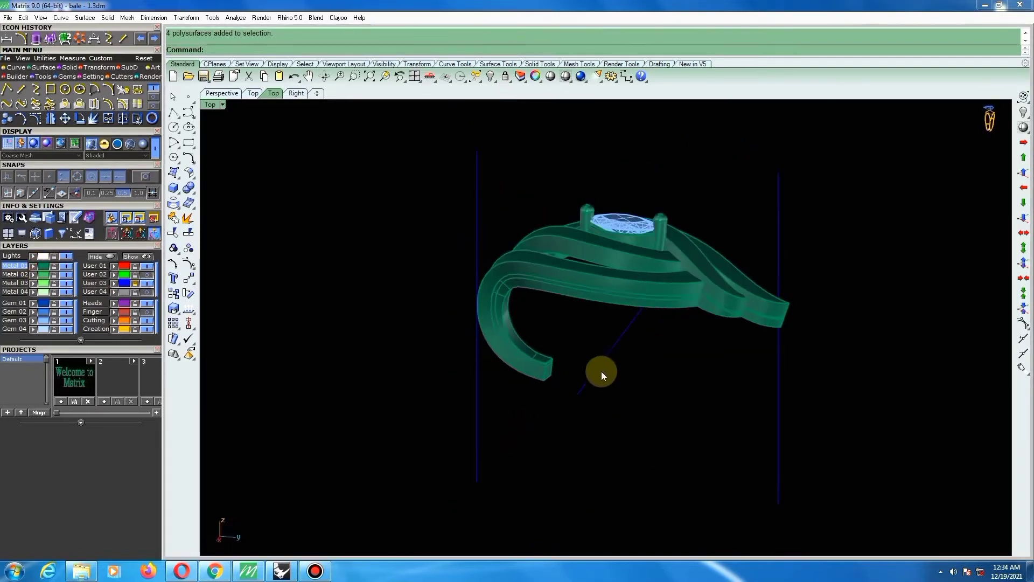
Examine the tip of the hooked band up close in the Right view.
{"action": "key", "text": "F3"}
{"action": "scroll", "coordinate": [610, 348], "scroll_direction": "down", "scroll_amount": 6}
{"action": "scroll", "coordinate": [651, 290], "scroll_direction": "down", "scroll_amount": 4}
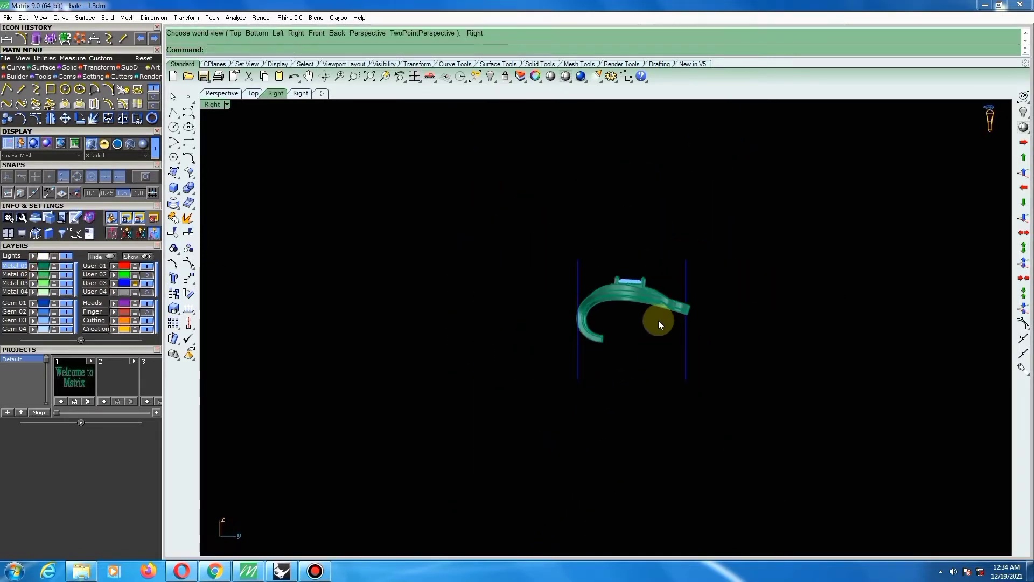
{"action": "scroll", "coordinate": [667, 313], "scroll_direction": "up", "scroll_amount": 6}
{"action": "right_click_drag", "start_coordinate": [599, 339], "coordinate": [548, 356]}
{"action": "scroll", "coordinate": [547, 377], "scroll_direction": "up", "scroll_amount": 3}
{"action": "scroll", "coordinate": [557, 332], "scroll_direction": "down", "scroll_amount": 3}
{"action": "scroll", "coordinate": [552, 334], "scroll_direction": "up", "scroll_amount": 2}
{"action": "scroll", "coordinate": [539, 363], "scroll_direction": "up", "scroll_amount": 3}
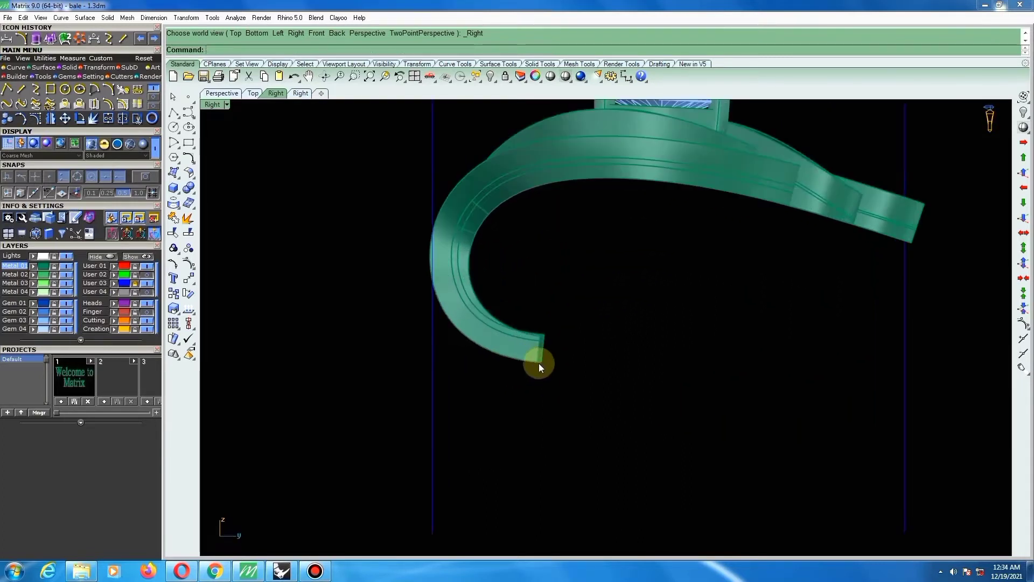
{"action": "scroll", "coordinate": [533, 353], "scroll_direction": "up", "scroll_amount": 2}
{"action": "key", "text": "ctrl+a"}
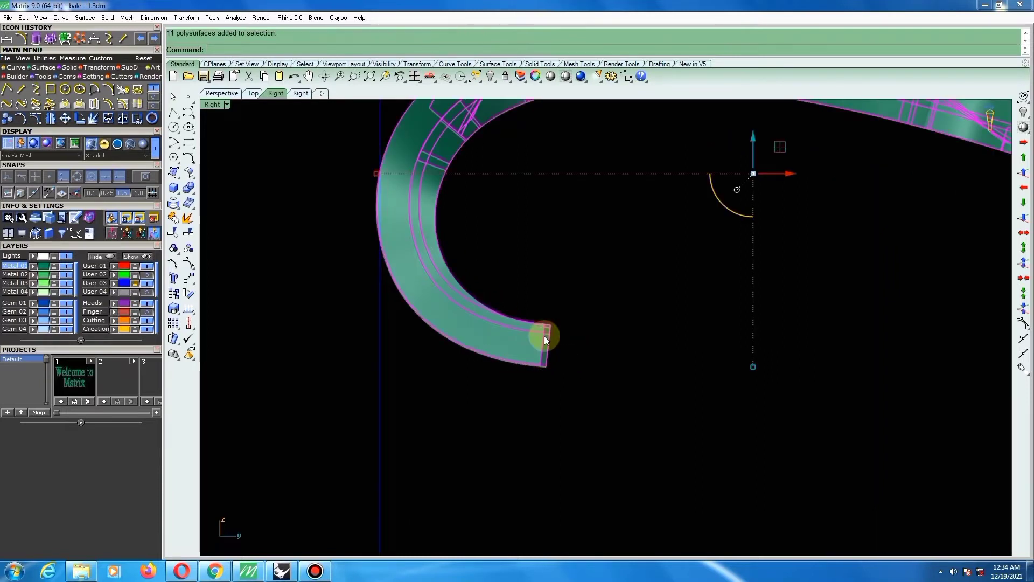
{"action": "scroll", "coordinate": [549, 339], "scroll_direction": "down", "scroll_amount": 2}
{"action": "key", "text": "Delete"}
{"action": "scroll", "coordinate": [561, 352], "scroll_direction": "up", "scroll_amount": 4}
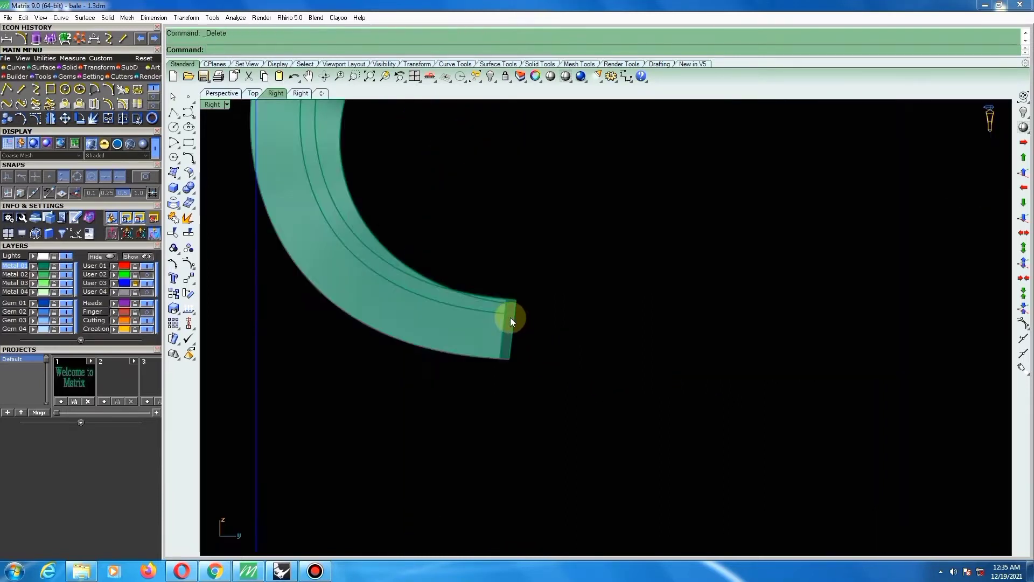
{"action": "scroll", "coordinate": [514, 317], "scroll_direction": "down", "scroll_amount": 2}
{"action": "scroll", "coordinate": [507, 312], "scroll_direction": "up", "scroll_amount": 3}
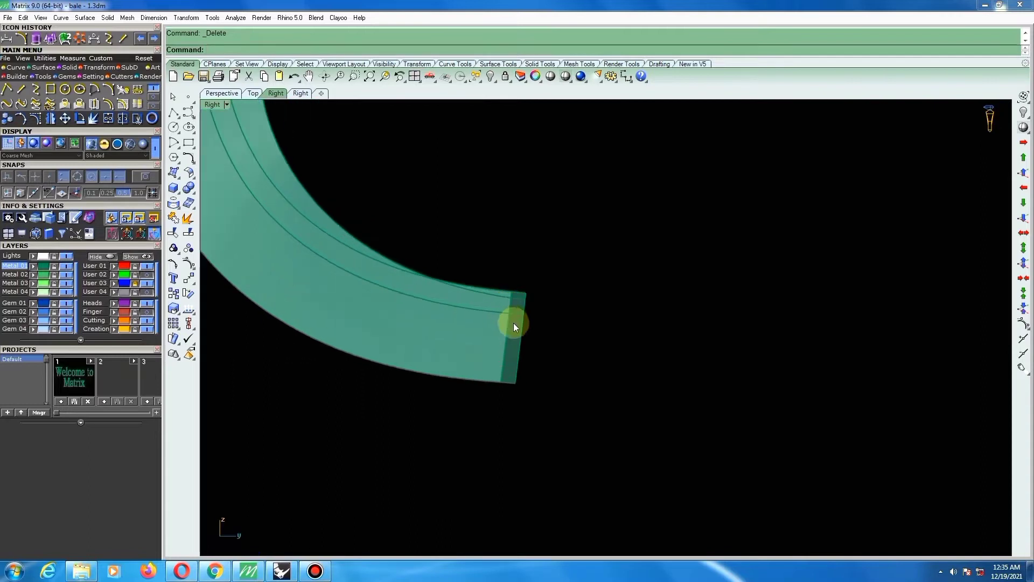
Draw a guide line across the hook's tip and a box around the tip in the Right view, using the base width as height.
{"action": "left_click", "coordinate": [175, 114]}
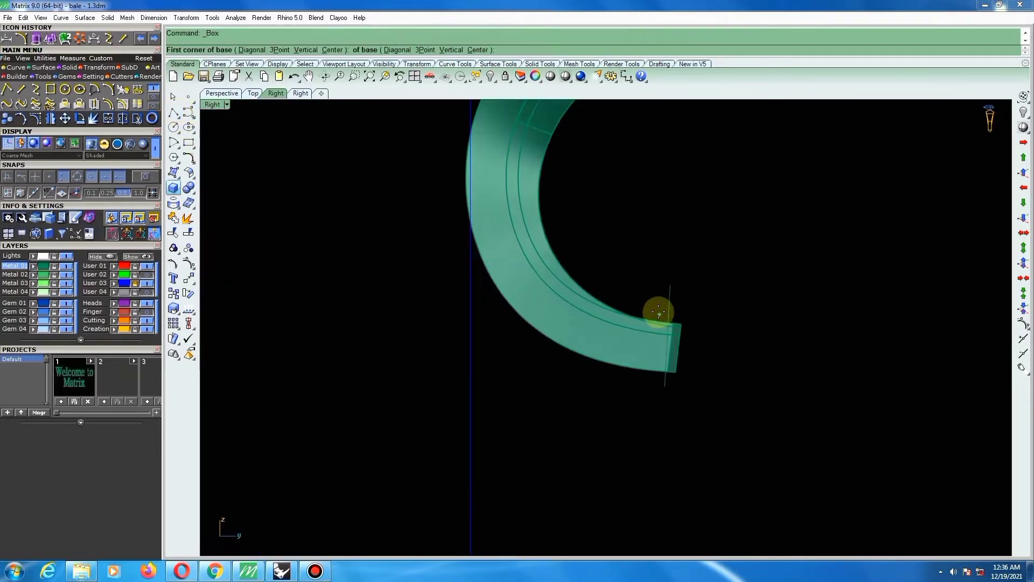
{"action": "scroll", "coordinate": [652, 313], "scroll_direction": "up", "scroll_amount": 1}
{"action": "left_click", "coordinate": [657, 311]}
{"action": "left_click", "coordinate": [729, 393]}
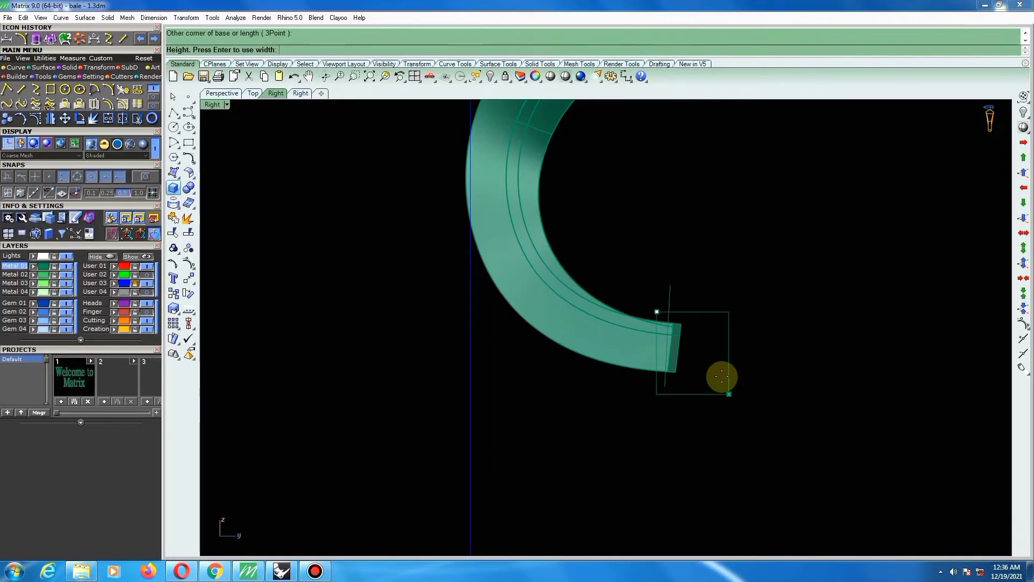
{"action": "key", "text": "Return"}
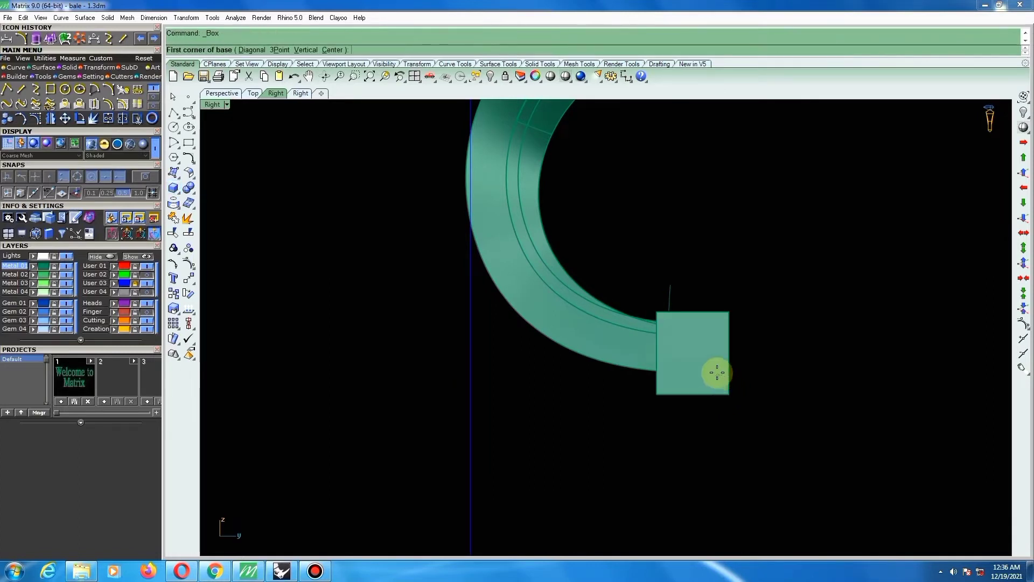
{"action": "key", "text": "Escape"}
Move the box sideways over the hook's tip and rotate it square to the band so that it spans the full band width.
{"action": "left_click", "coordinate": [706, 351]}
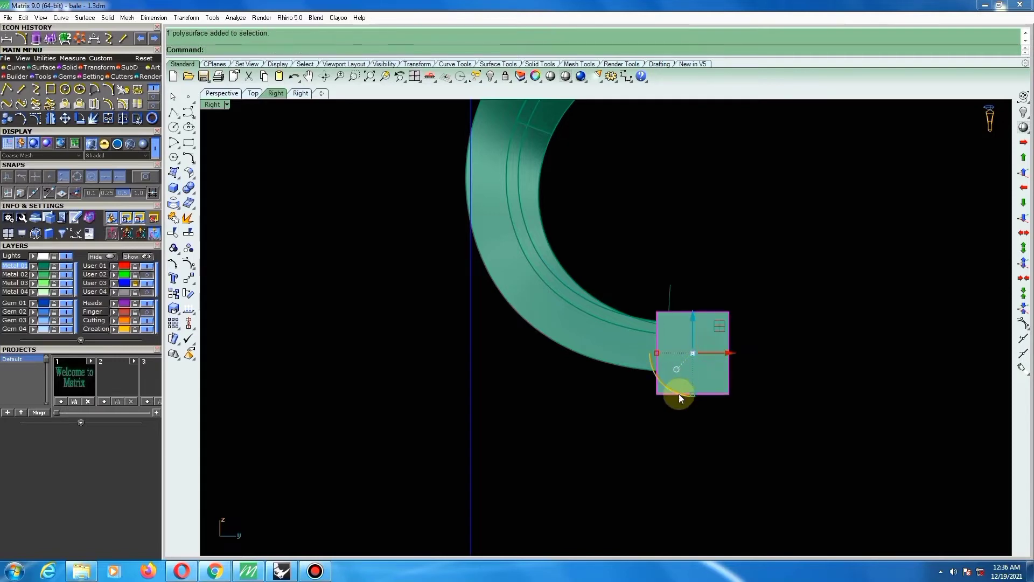
{"action": "right_click_drag", "start_coordinate": [677, 393], "coordinate": [747, 195]}
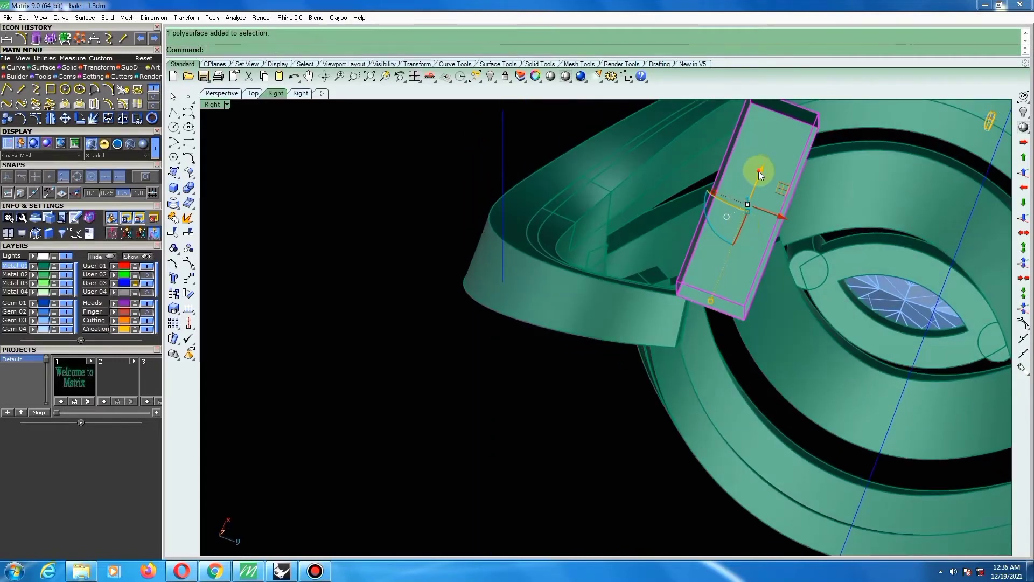
{"action": "left_click_drag", "start_coordinate": [758, 170], "coordinate": [681, 267]}
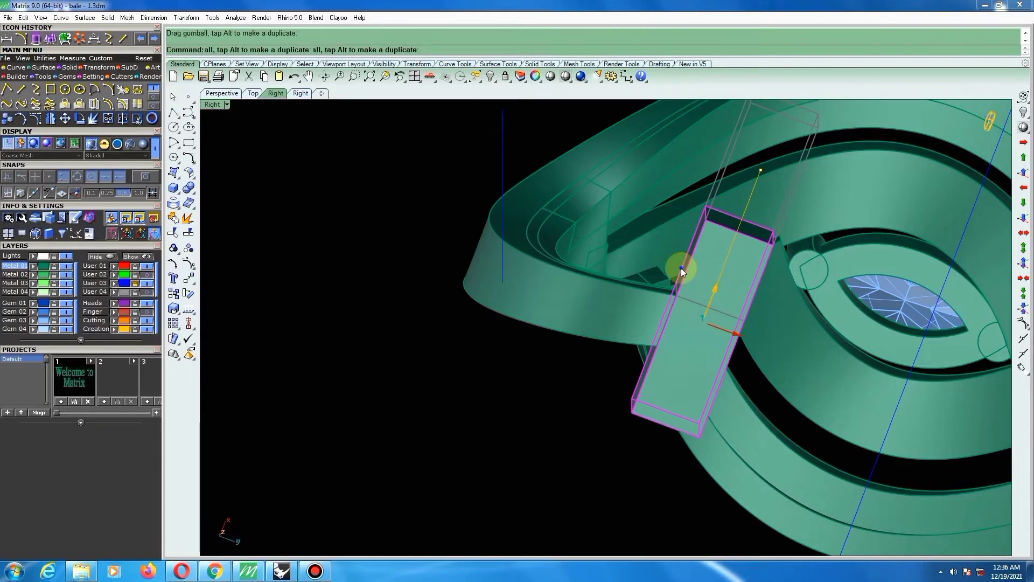
{"action": "right_click_drag", "start_coordinate": [681, 267], "coordinate": [760, 309]}
{"action": "scroll", "coordinate": [626, 396], "scroll_direction": "up", "scroll_amount": 4}
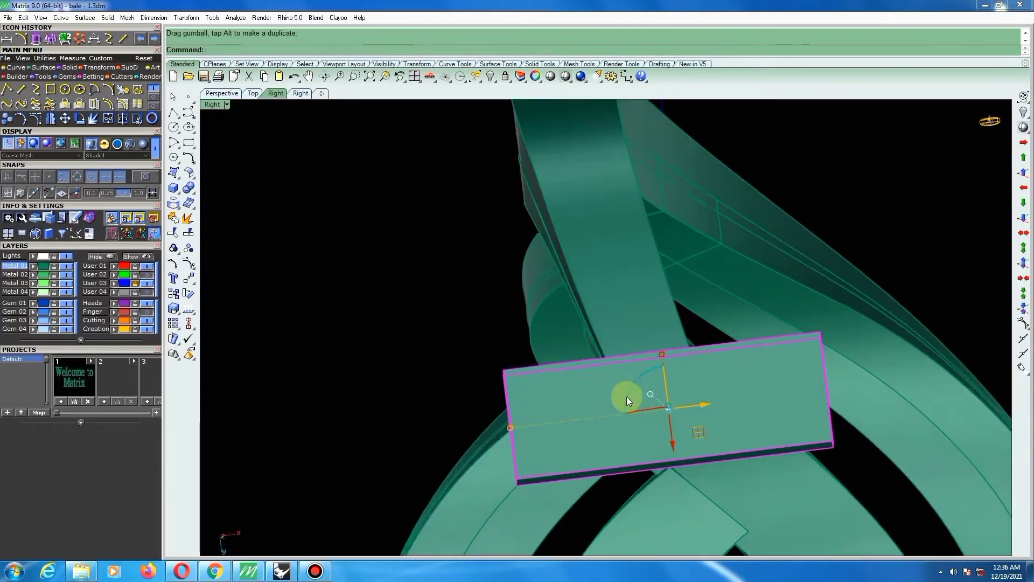
{"action": "left_click_drag", "start_coordinate": [626, 415], "coordinate": [632, 396]}
{"action": "scroll", "coordinate": [633, 397], "scroll_direction": "down", "scroll_amount": 2}
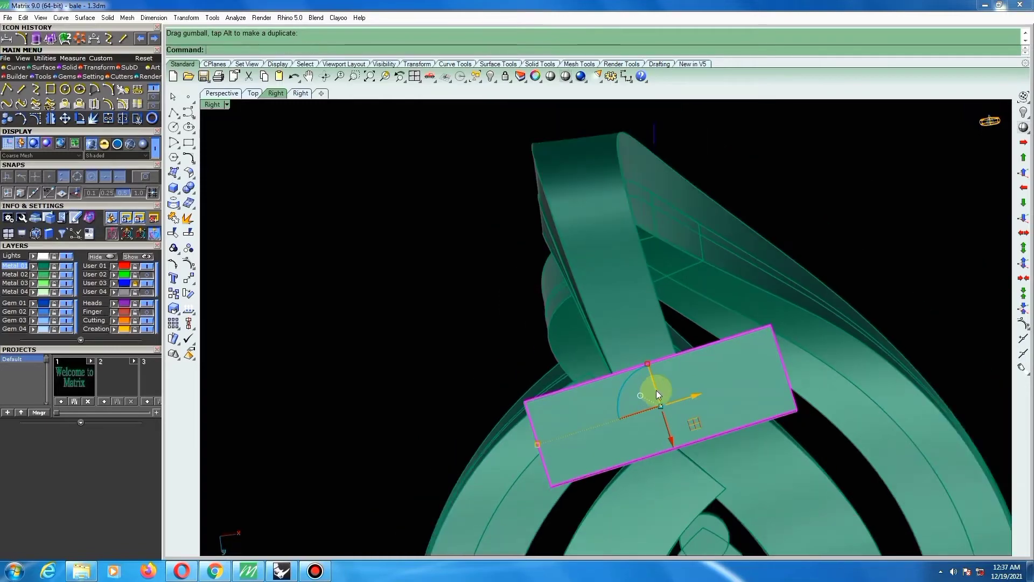
Shift the box slightly outward along the Y direction so it overlaps less of the hook's tip.
{"action": "left_click", "coordinate": [646, 336]}
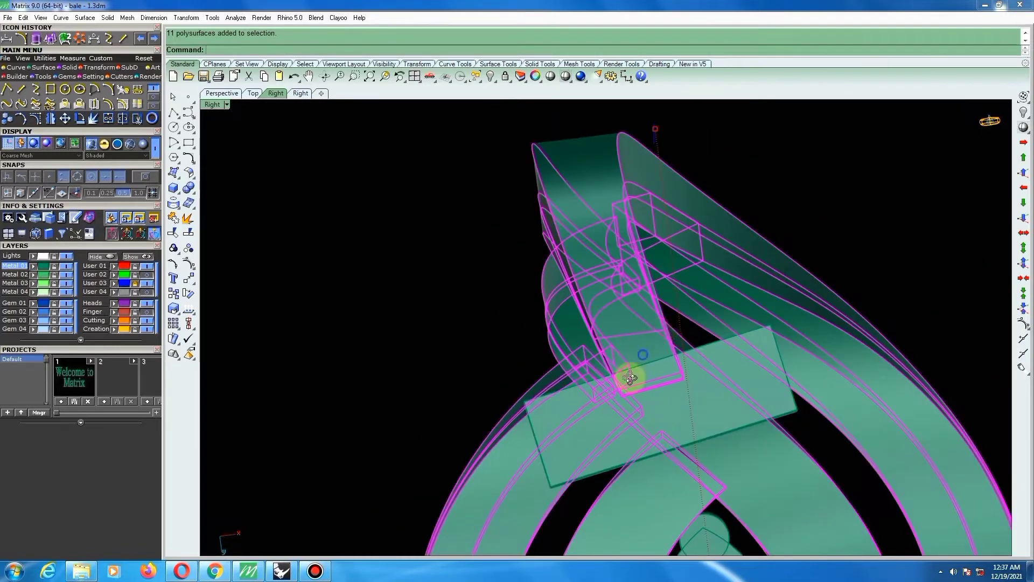
{"action": "right_click_drag", "start_coordinate": [631, 378], "coordinate": [564, 475]}
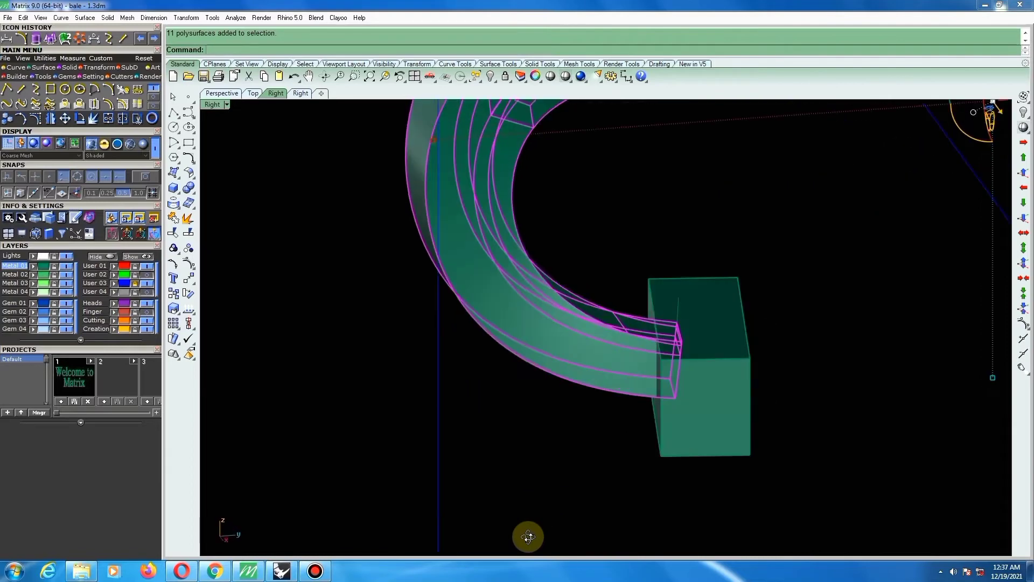
{"action": "left_click", "coordinate": [701, 411]}
{"action": "scroll", "coordinate": [710, 386], "scroll_direction": "up", "scroll_amount": 2}
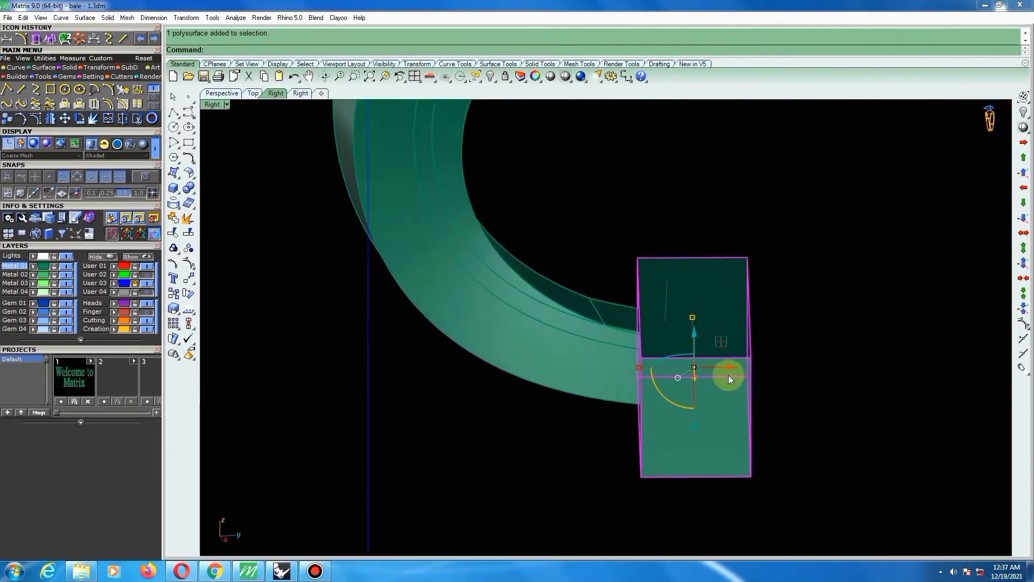
{"action": "left_click_drag", "start_coordinate": [732, 367], "coordinate": [741, 370]}
Boolean-subtract the box from the grouped bands and delete the leftover guide line at the hook's tip.
{"action": "left_click", "coordinate": [663, 341]}
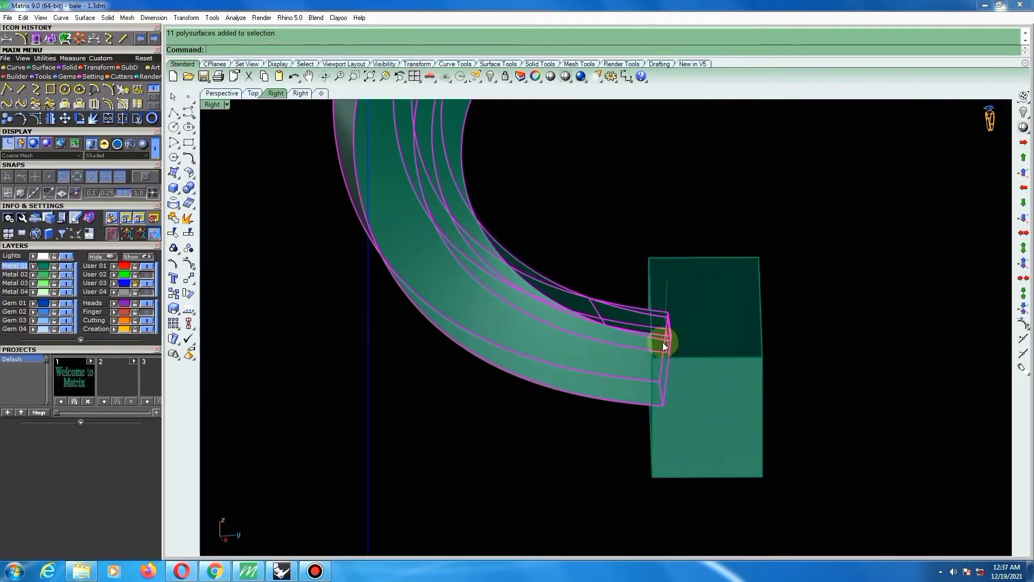
{"action": "key", "text": "Return"}
{"action": "left_click", "coordinate": [730, 336]}
{"action": "key", "text": "Return"}
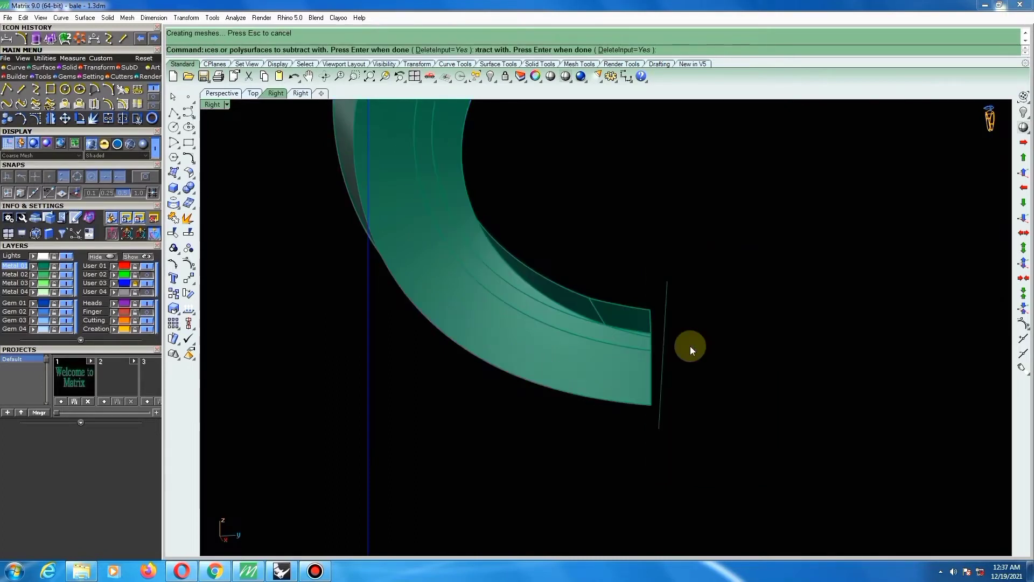
{"action": "scroll", "coordinate": [689, 350], "scroll_direction": "down", "scroll_amount": 2}
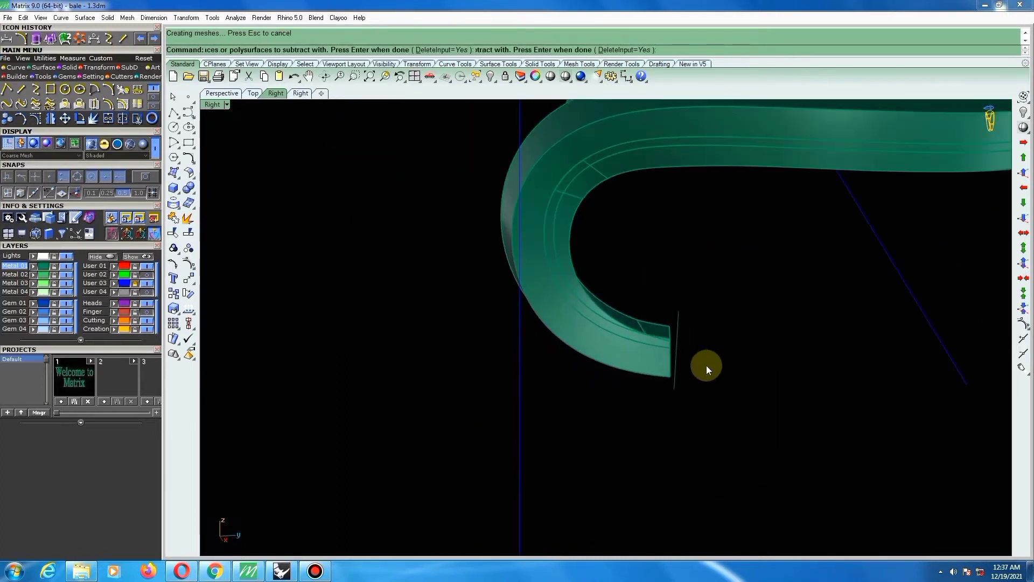
{"action": "left_click", "coordinate": [680, 309]}
{"action": "key", "text": "Delete"}
Fillet the two side edges of the hook's cut end face with a radius of 0.3.
{"action": "right_click_drag", "start_coordinate": [721, 296], "coordinate": [864, 508], "text": "ctrl+shift"}
{"action": "scroll", "coordinate": [687, 282], "scroll_direction": "up", "scroll_amount": 6}
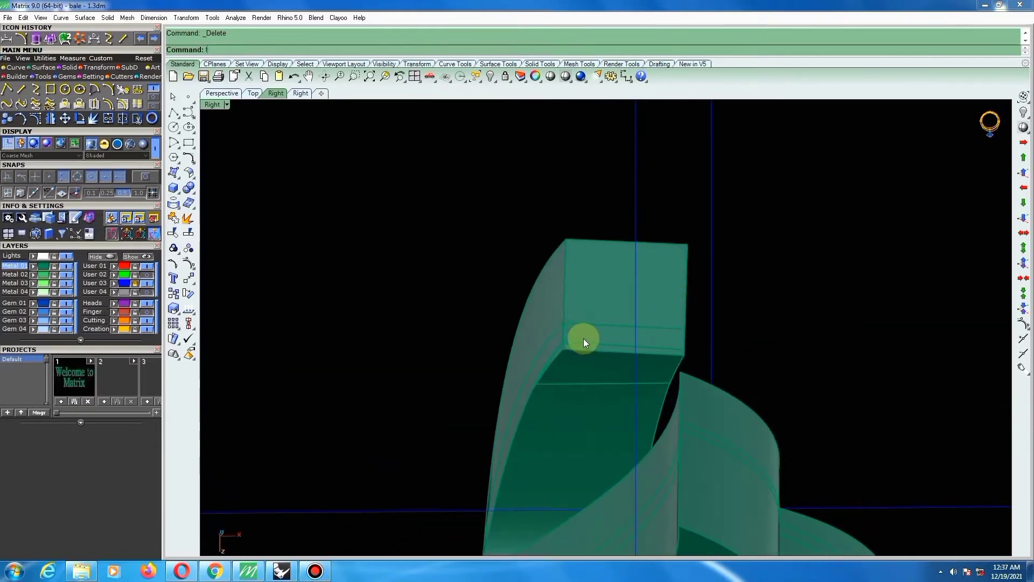
{"action": "key", "text": "Return"}
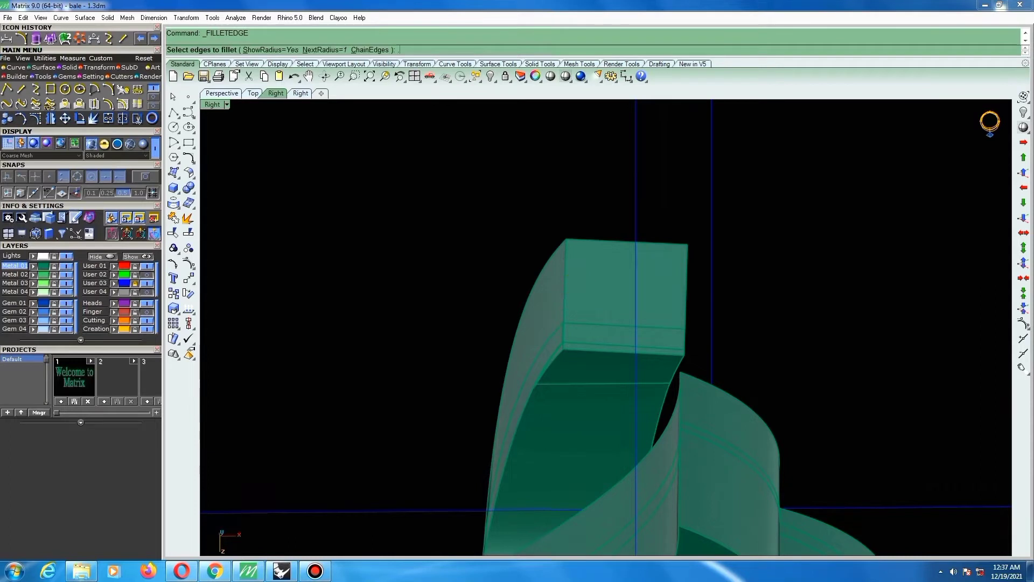
{"action": "key", "text": "Return"}
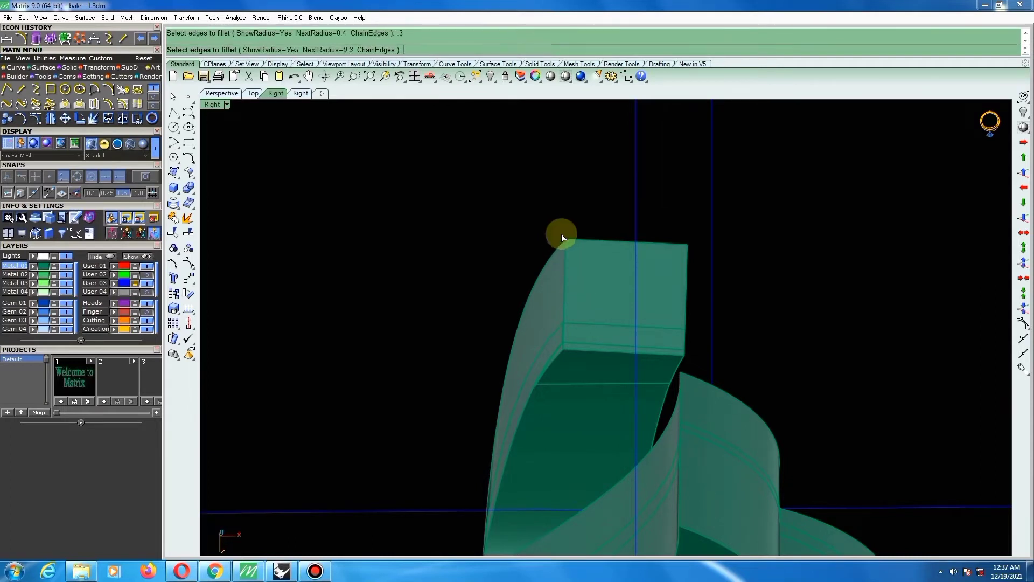
{"action": "left_click", "coordinate": [571, 350]}
{"action": "left_click_drag", "start_coordinate": [661, 225], "coordinate": [714, 359]}
{"action": "key", "text": "Return"}
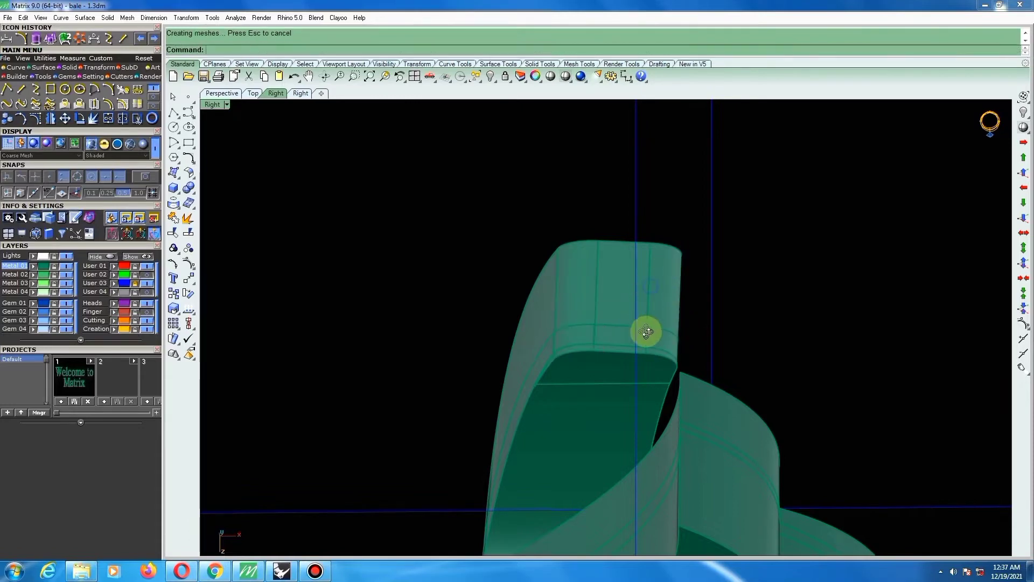
Examine the rounded hook end and the pendant's overall shape from several angles and in the Top view.
{"action": "right_click_drag", "start_coordinate": [646, 331], "coordinate": [619, 398]}
{"action": "scroll", "coordinate": [618, 397], "scroll_direction": "down", "scroll_amount": 8}
{"action": "right_click_drag", "start_coordinate": [642, 338], "coordinate": [642, 450]}
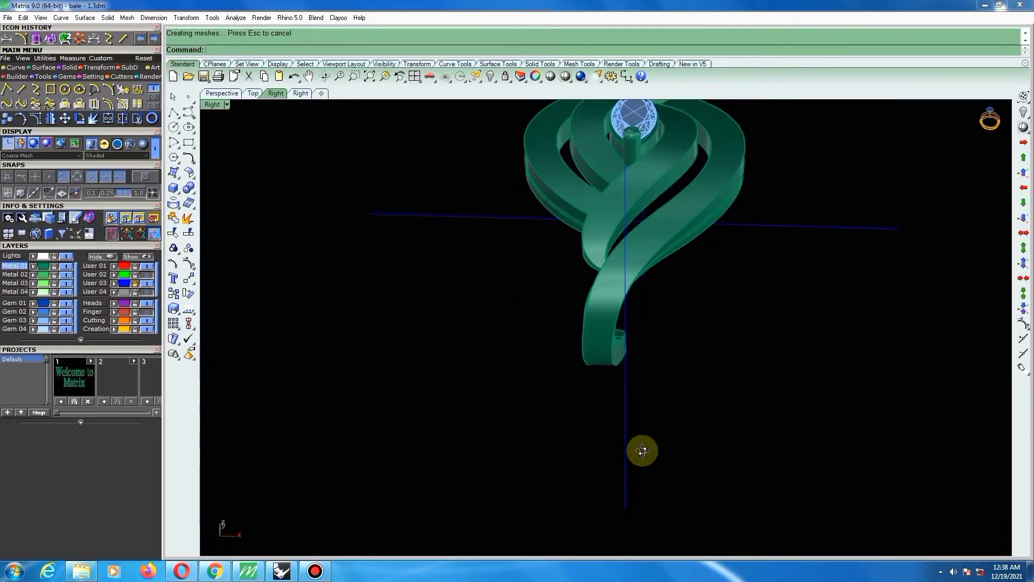
{"action": "scroll", "coordinate": [641, 434], "scroll_direction": "down", "scroll_amount": 4}
{"action": "right_click_drag", "start_coordinate": [638, 366], "coordinate": [667, 329]}
{"action": "scroll", "coordinate": [665, 329], "scroll_direction": "down", "scroll_amount": 2}
{"action": "key", "text": "ctrl+F1"}
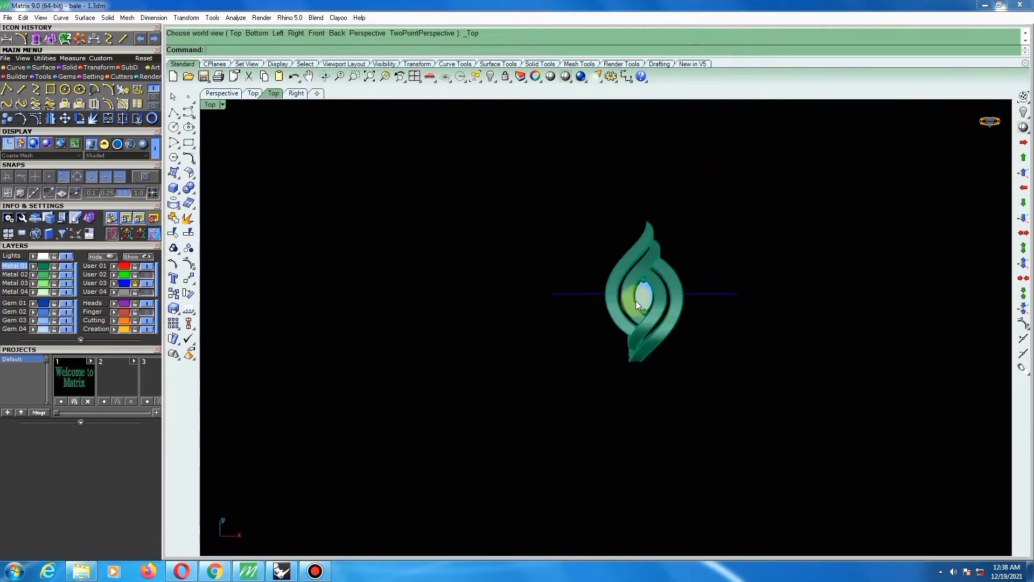
{"action": "scroll", "coordinate": [628, 304], "scroll_direction": "down", "scroll_amount": 2}
{"action": "scroll", "coordinate": [669, 282], "scroll_direction": "up", "scroll_amount": 3}
{"action": "scroll", "coordinate": [597, 253], "scroll_direction": "down", "scroll_amount": 3}
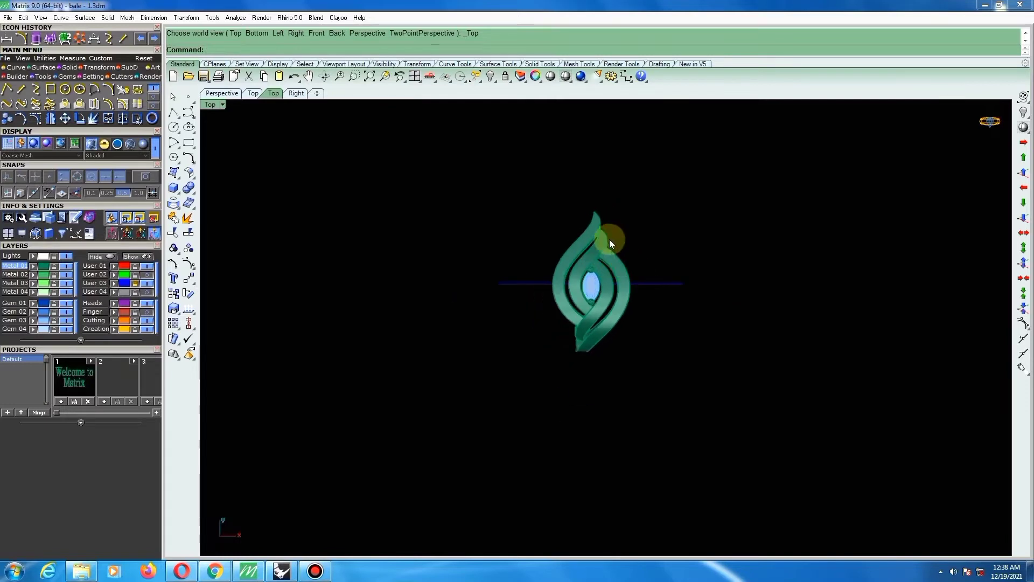
{"action": "scroll", "coordinate": [625, 232], "scroll_direction": "up", "scroll_amount": 2}
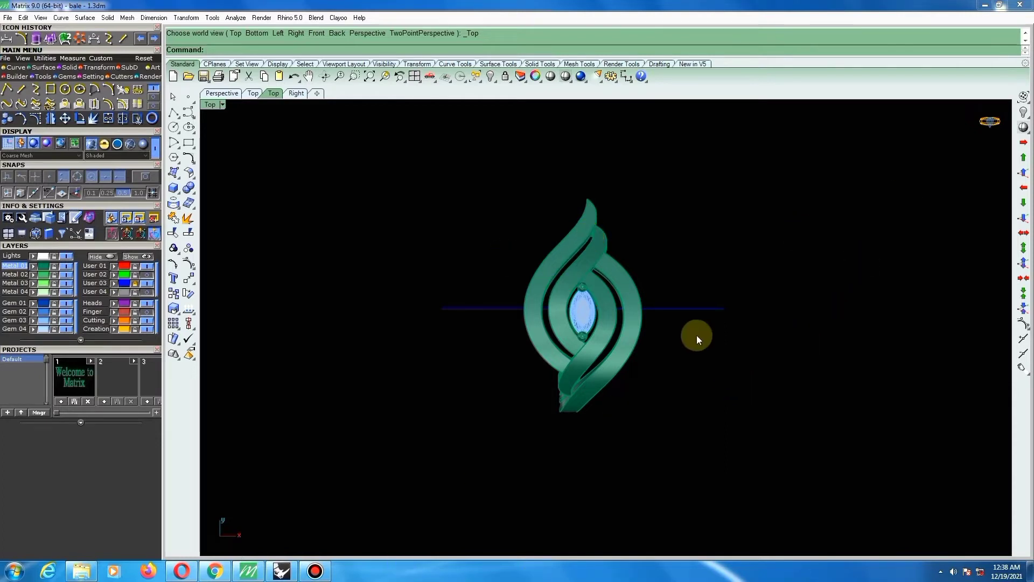
Rotate the grouped metal bands slightly counter-clockwise about the origin (0) in the Top view.
{"action": "left_click_drag", "start_coordinate": [556, 264], "coordinate": [609, 308]}
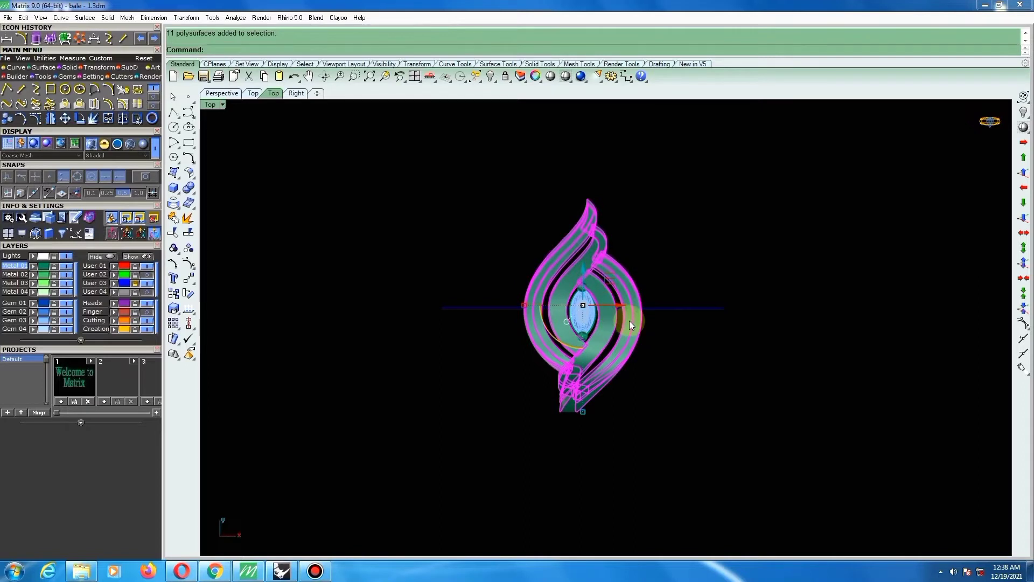
{"action": "scroll", "coordinate": [606, 310], "scroll_direction": "up", "scroll_amount": 4}
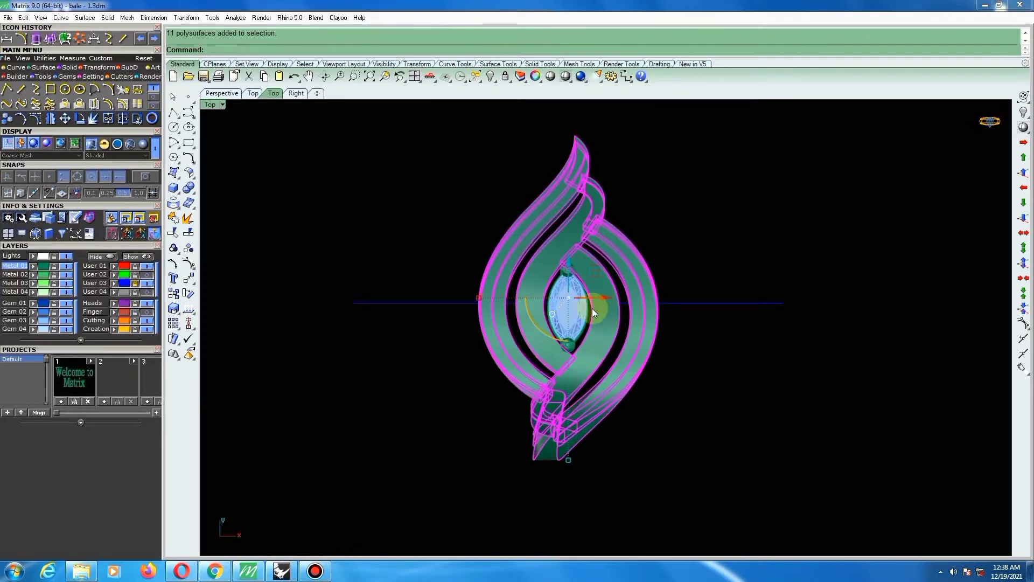
{"action": "type", "text": "rotate"}
{"action": "key", "text": "Return"}
{"action": "left_click", "coordinate": [579, 306]}
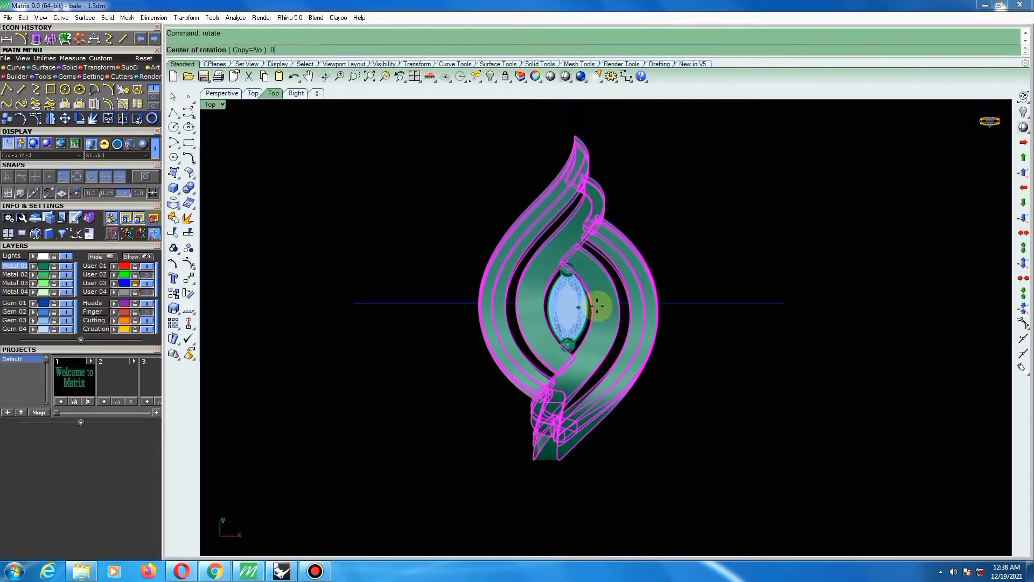
{"action": "left_click", "coordinate": [816, 374]}
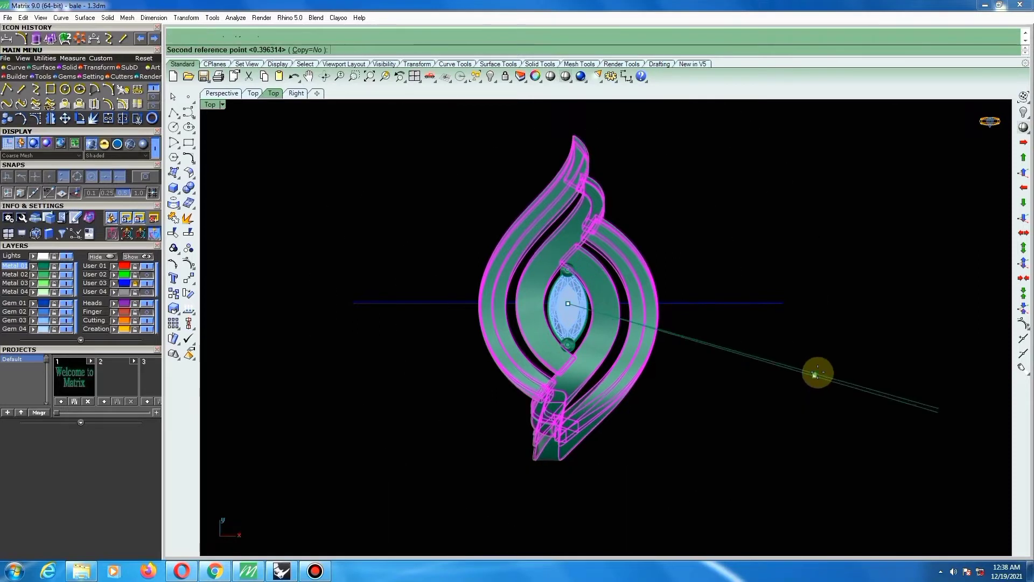
{"action": "left_click", "coordinate": [823, 367]}
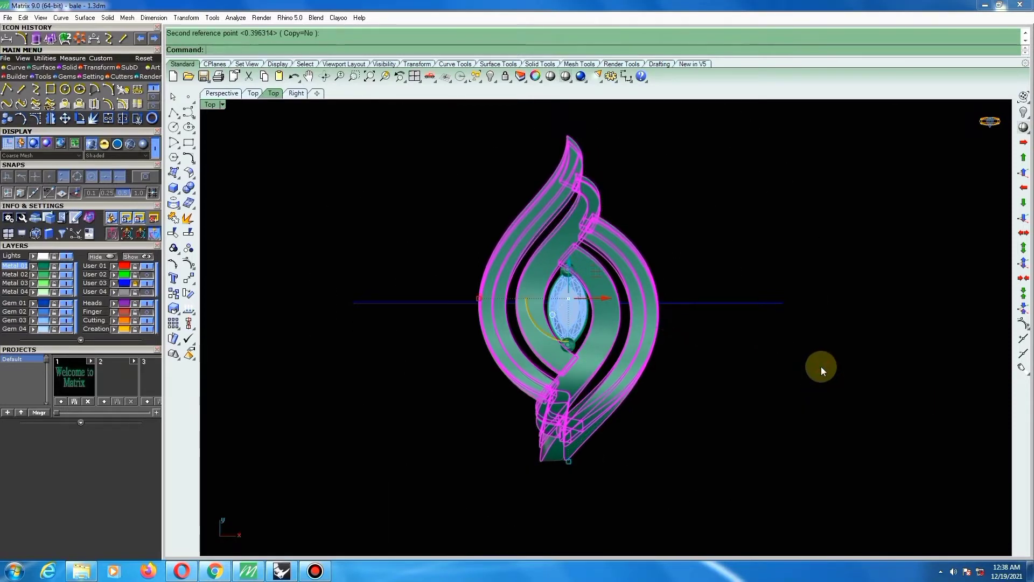
{"action": "left_click", "coordinate": [822, 366]}
Examine the rotated pendant's side profile in the Right view.
{"action": "scroll", "coordinate": [610, 313], "scroll_direction": "down", "scroll_amount": 2}
{"action": "right_click_drag", "start_coordinate": [677, 335], "coordinate": [795, 225]}
{"action": "key", "text": "F3"}
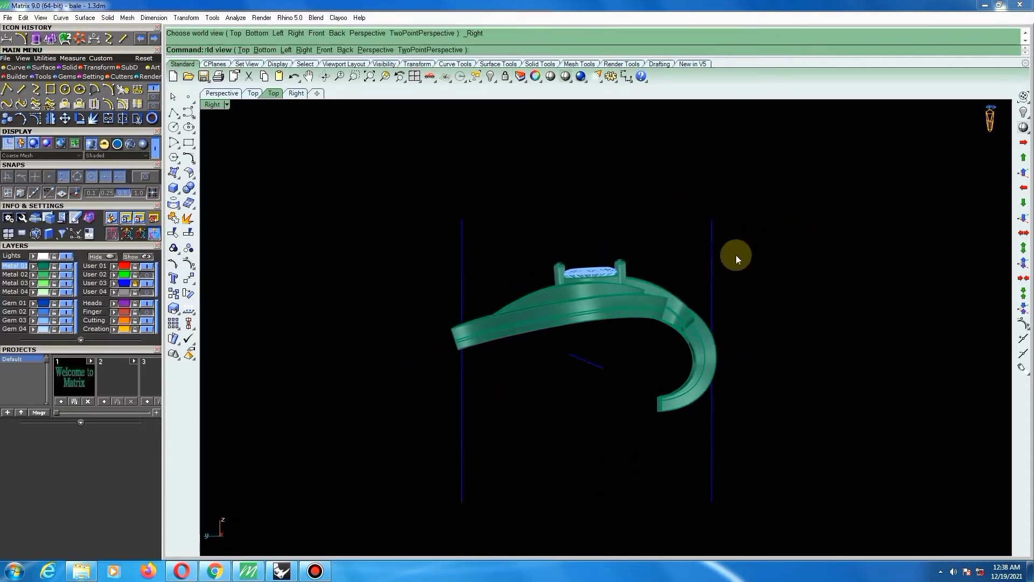
{"action": "scroll", "coordinate": [622, 362], "scroll_direction": "up", "scroll_amount": 4}
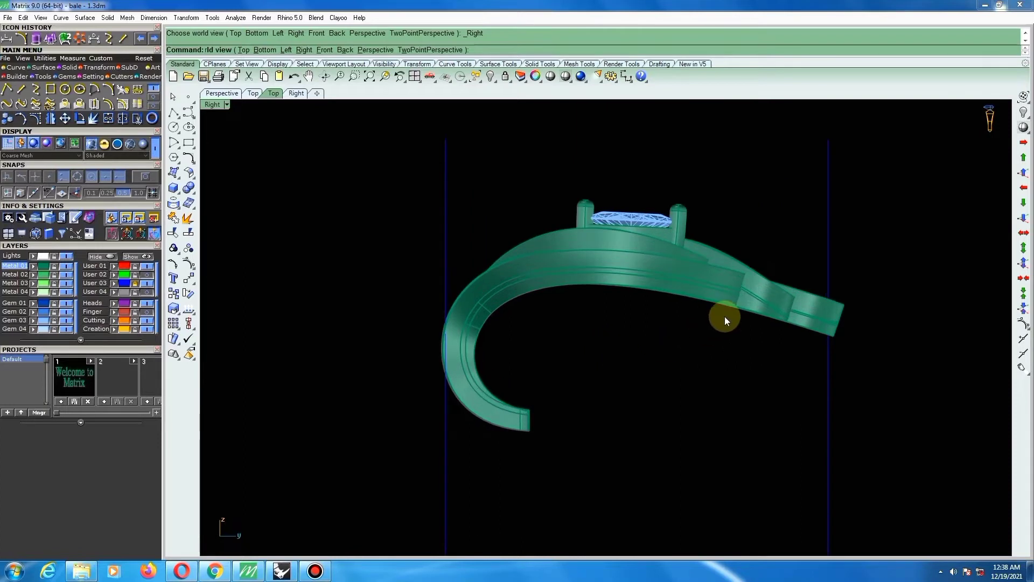
Raise the marquise gem with its prongs and setting very slightly along the vertical axis in the Right view.
{"action": "scroll", "coordinate": [702, 284], "scroll_direction": "up", "scroll_amount": 4}
{"action": "left_click", "coordinate": [700, 284]}
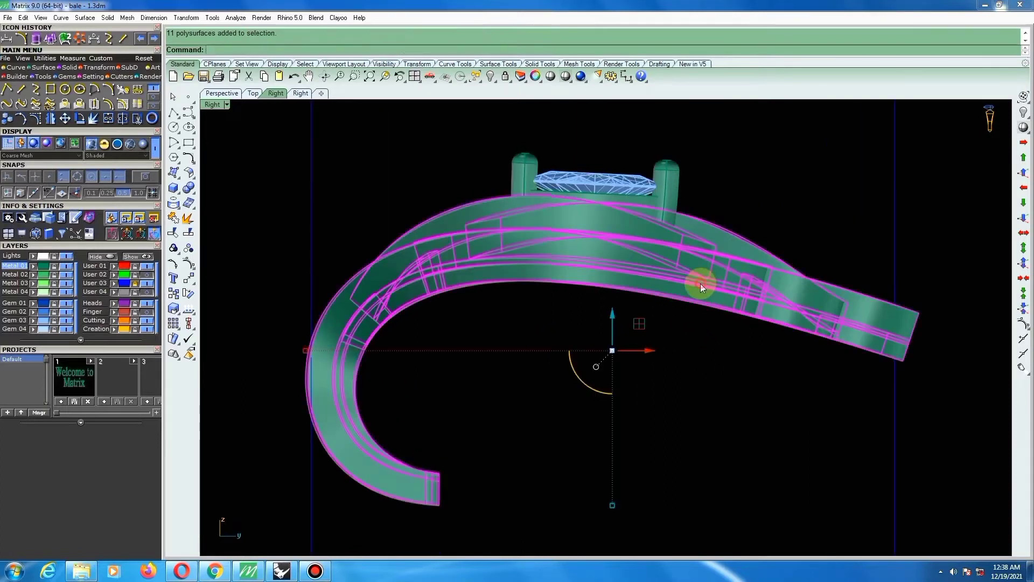
{"action": "left_click", "coordinate": [808, 208]}
{"action": "scroll", "coordinate": [541, 306], "scroll_direction": "down", "scroll_amount": 4}
{"action": "scroll", "coordinate": [583, 219], "scroll_direction": "up", "scroll_amount": 2}
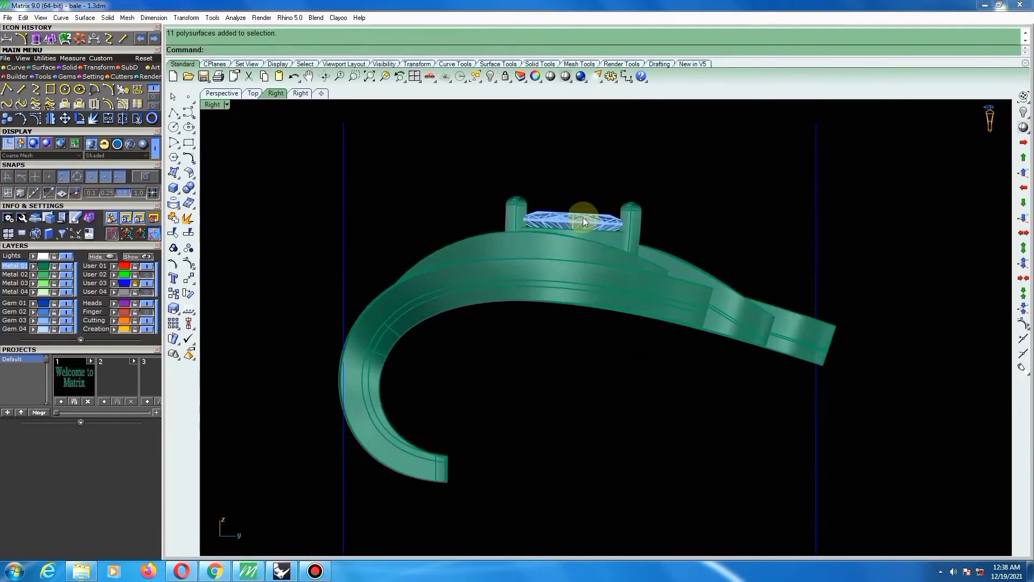
{"action": "left_click", "coordinate": [583, 218]}
{"action": "scroll", "coordinate": [581, 215], "scroll_direction": "up", "scroll_amount": 2}
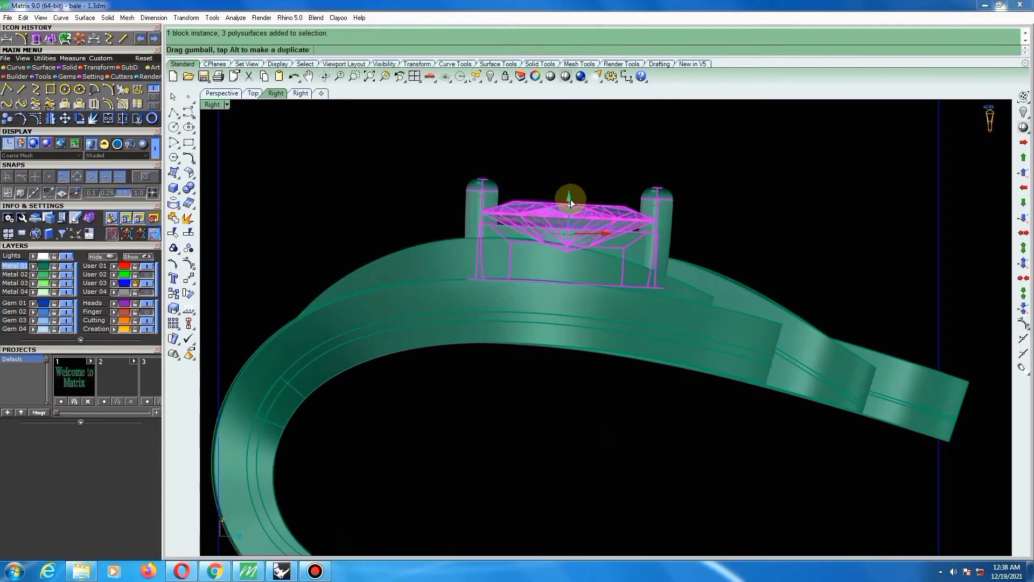
{"action": "left_click_drag", "start_coordinate": [571, 199], "coordinate": [571, 197]}
{"action": "left_click", "coordinate": [612, 138]}
{"action": "scroll", "coordinate": [539, 186], "scroll_direction": "down", "scroll_amount": 4}
Check the pendant from an angle and in the Top view, and save the file.
{"action": "right_click_drag", "start_coordinate": [549, 260], "coordinate": [572, 303], "text": "ctrl+shift"}
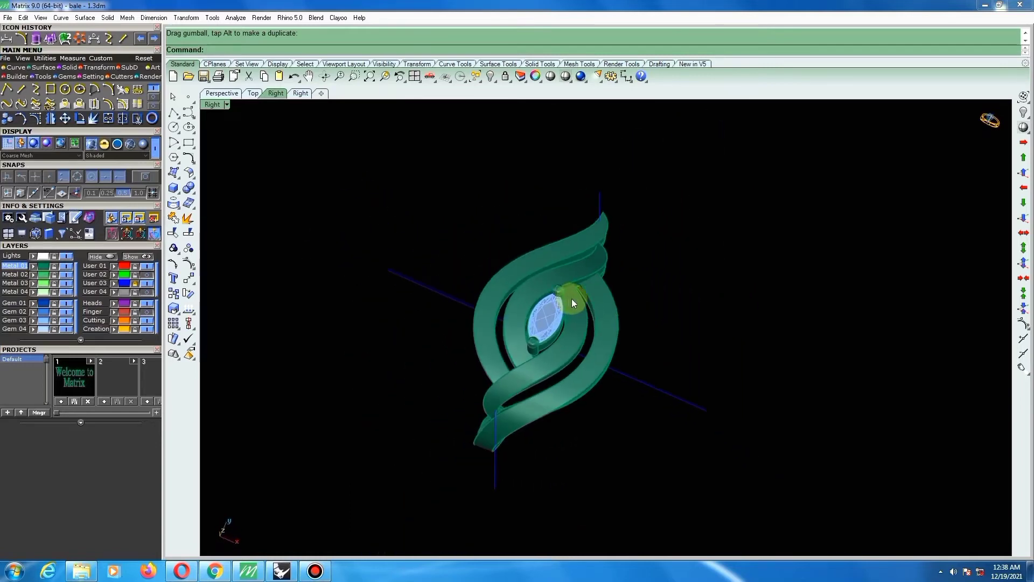
{"action": "key", "text": "ctrl+F1"}
{"action": "scroll", "coordinate": [592, 314], "scroll_direction": "up", "scroll_amount": 9}
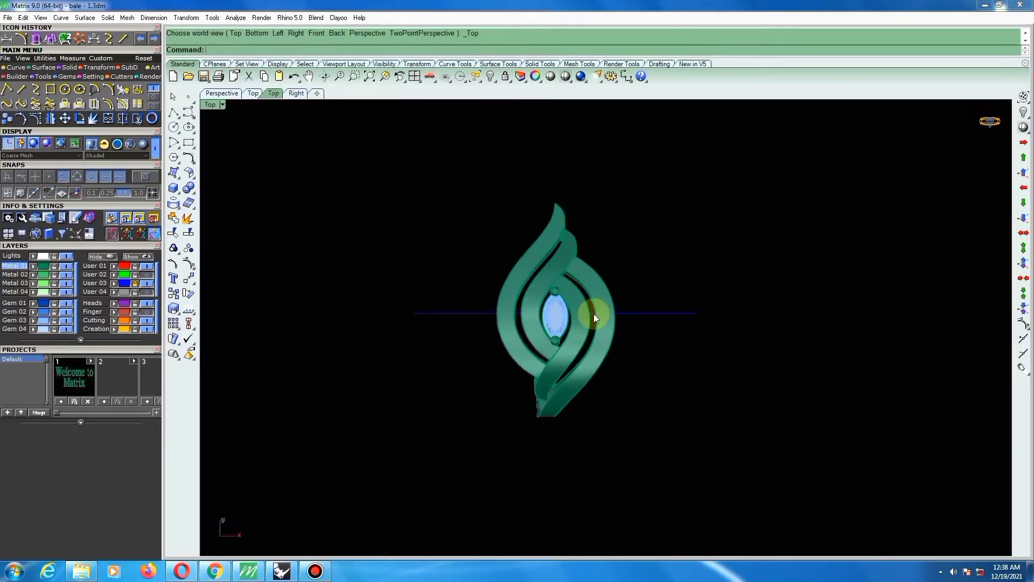
{"action": "left_click", "coordinate": [600, 285]}
{"action": "left_click", "coordinate": [637, 262]}
{"action": "scroll", "coordinate": [638, 248], "scroll_direction": "down", "scroll_amount": 3}
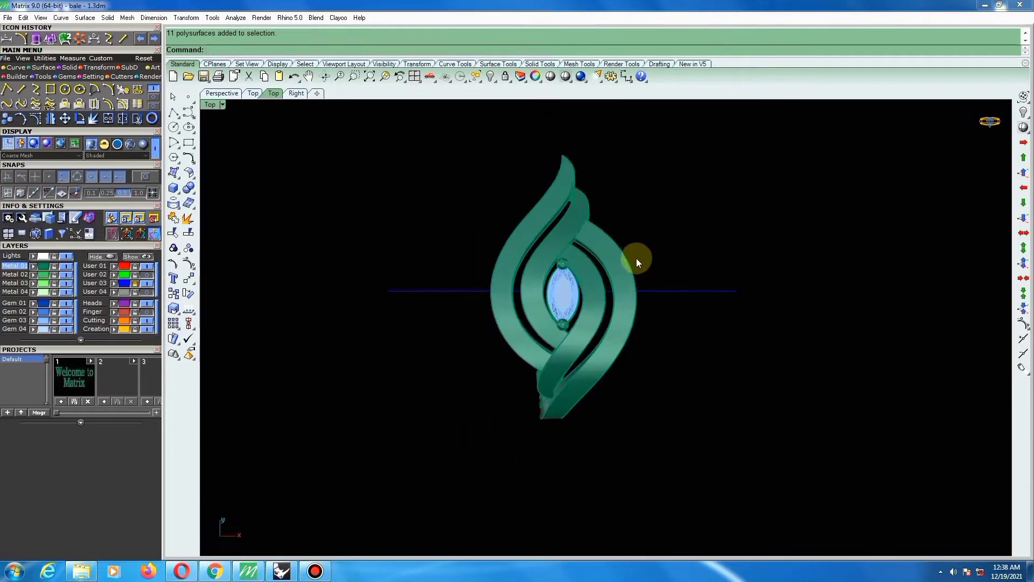
{"action": "right_click_drag", "start_coordinate": [625, 249], "coordinate": [626, 253]}
{"action": "key", "text": "ctrl+s"}
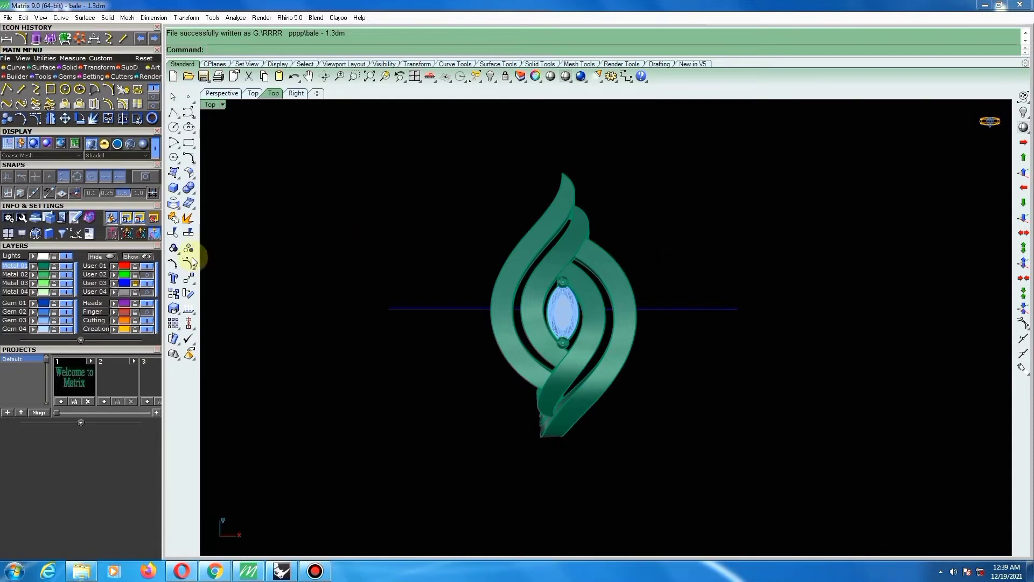
Remove the left and right metal bands from their common group.
{"action": "left_click", "coordinate": [173, 248]}
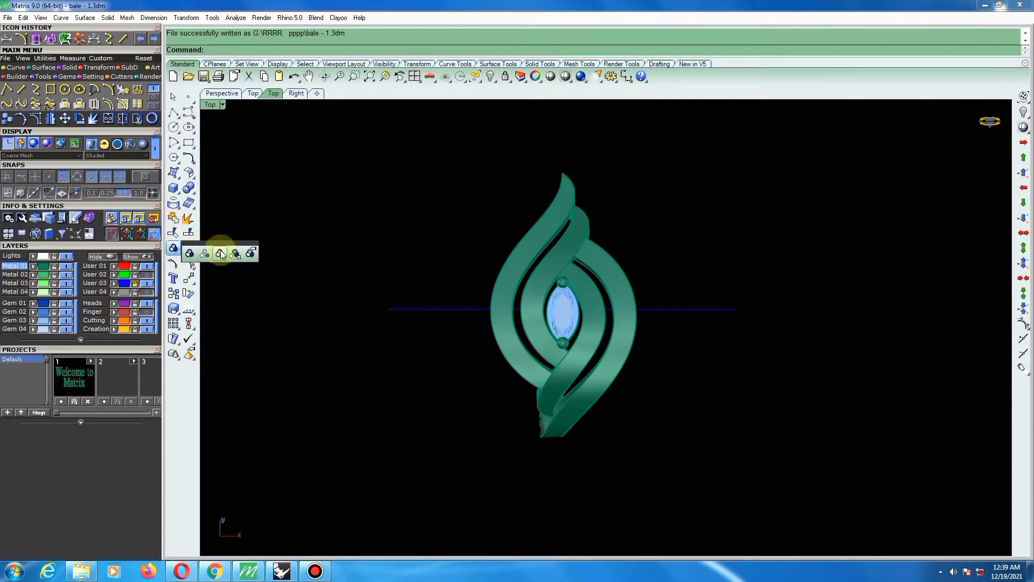
{"action": "left_click", "coordinate": [221, 254]}
{"action": "left_click", "coordinate": [542, 279]}
{"action": "left_click", "coordinate": [509, 275]}
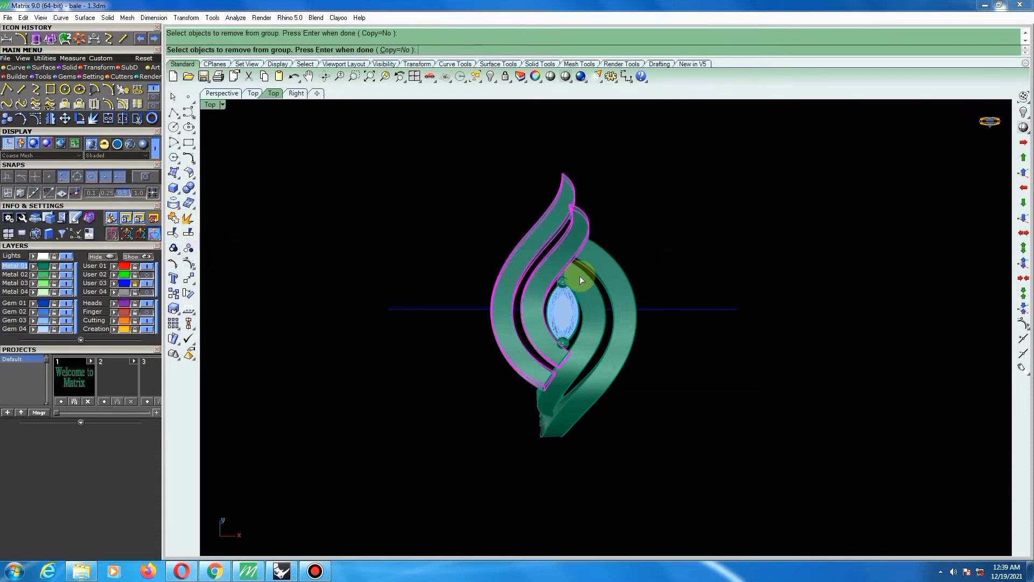
{"action": "left_click", "coordinate": [622, 278]}
{"action": "key", "text": "Return"}
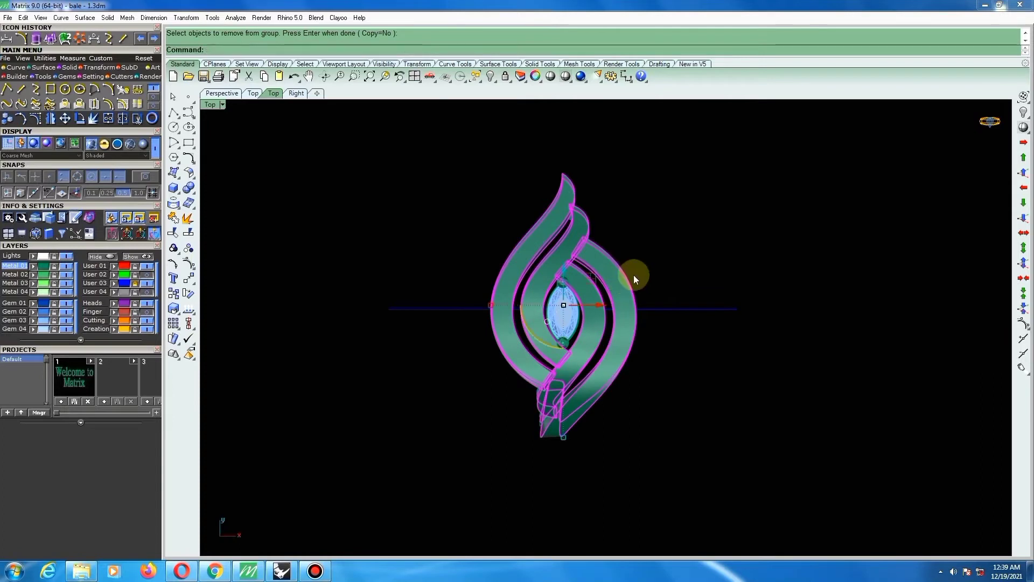
{"action": "key", "text": "Escape"}
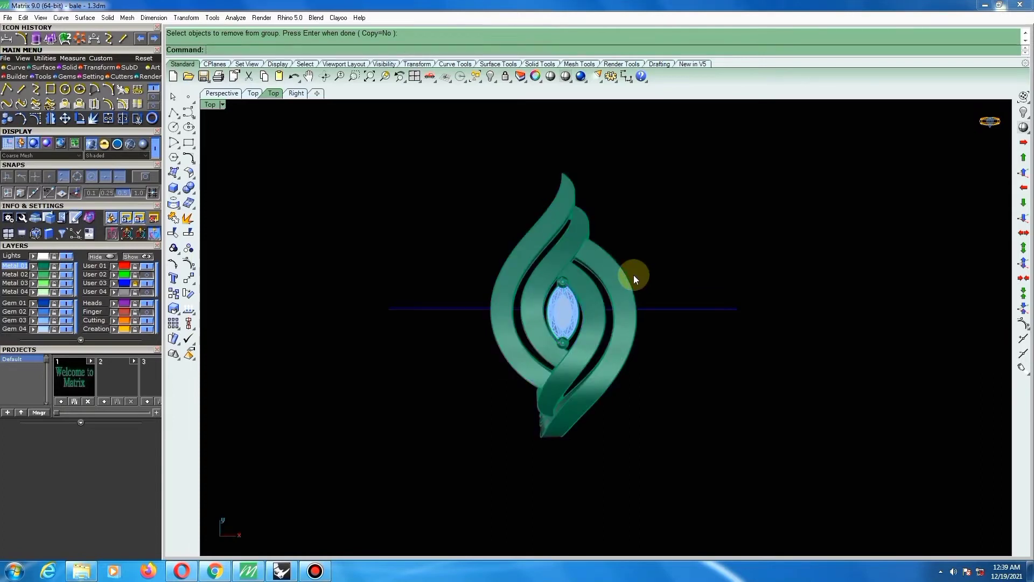
Repeat the removal from group for both band sets so that each band can be selected individually.
{"action": "left_click", "coordinate": [178, 256]}
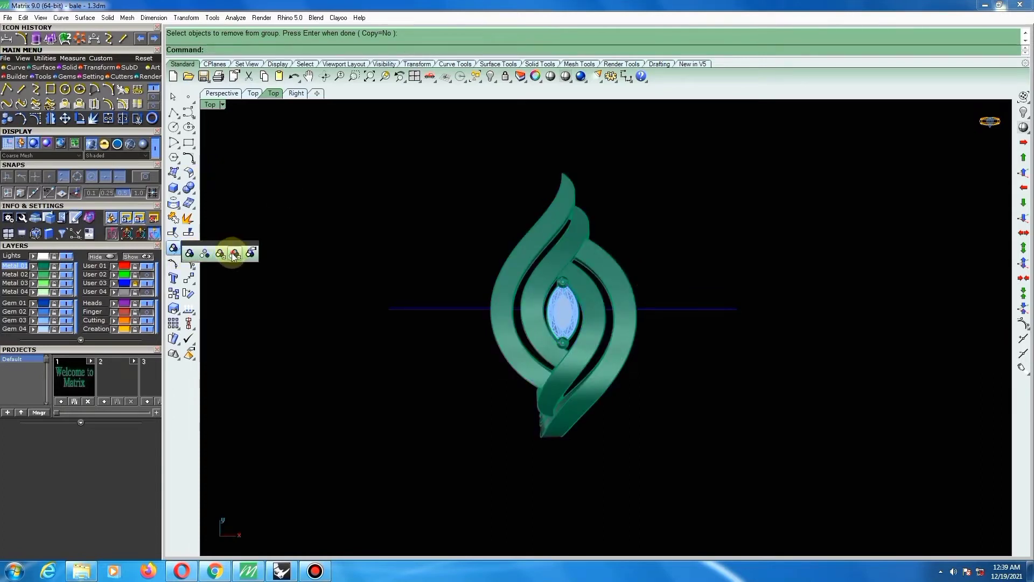
{"action": "left_click", "coordinate": [221, 252]}
{"action": "left_click", "coordinate": [608, 277]}
{"action": "left_click", "coordinate": [588, 303]}
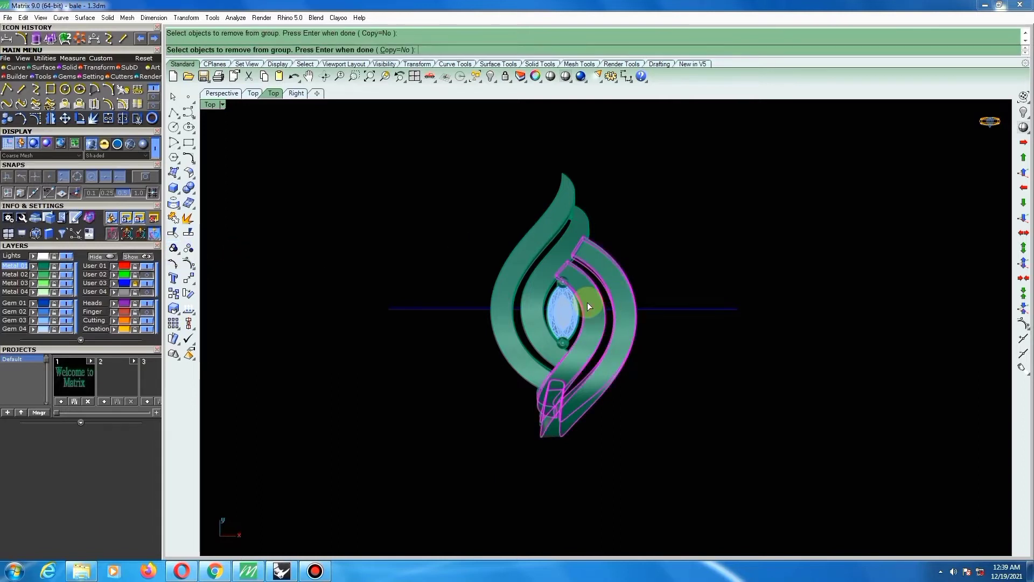
{"action": "left_click", "coordinate": [533, 296]}
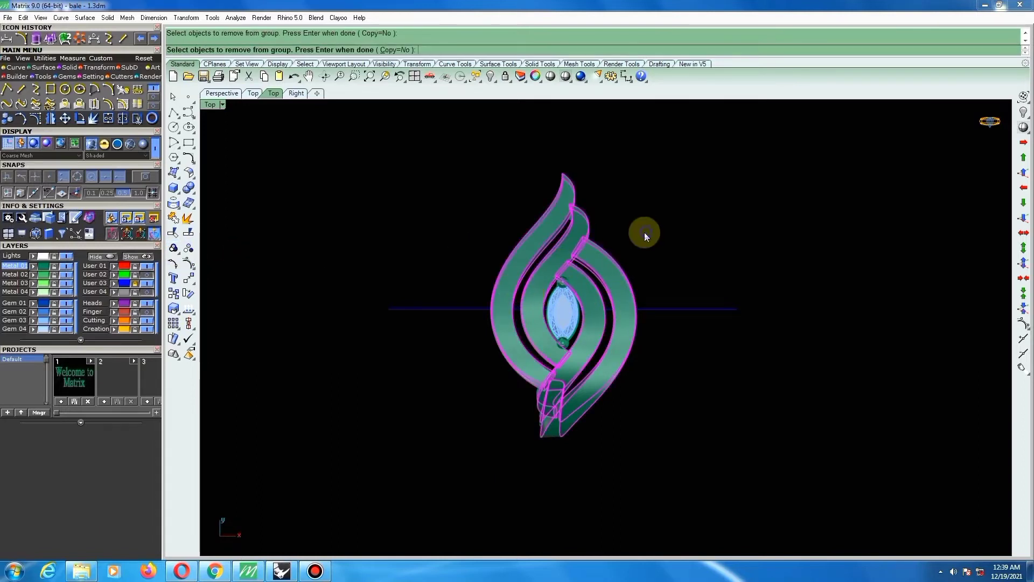
{"action": "key", "text": "Return"}
{"action": "key", "text": "Escape"}
{"action": "scroll", "coordinate": [540, 326], "scroll_direction": "up", "scroll_amount": 1}
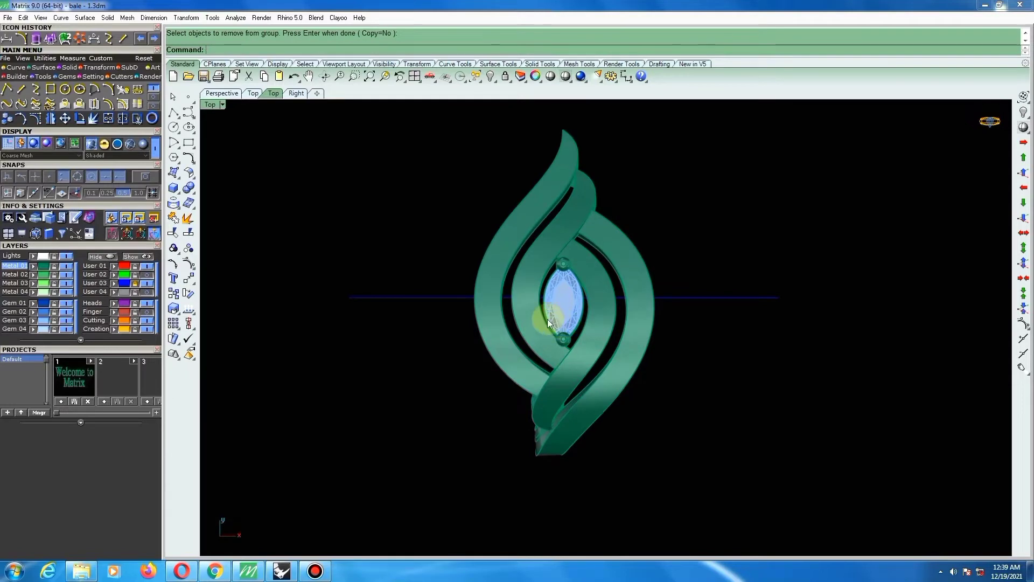
Nudge the marquise gem with its prongs slightly right and down between the bands in the Top view, and check it from the side.
{"action": "scroll", "coordinate": [560, 323], "scroll_direction": "up", "scroll_amount": 3}
{"action": "scroll", "coordinate": [571, 334], "scroll_direction": "down", "scroll_amount": 3}
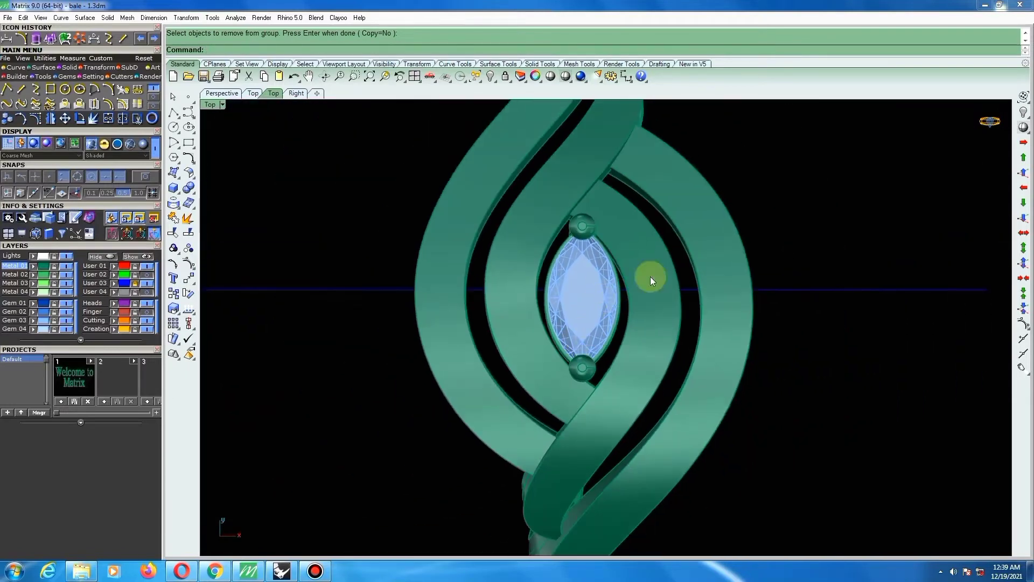
{"action": "scroll", "coordinate": [586, 314], "scroll_direction": "up", "scroll_amount": 1}
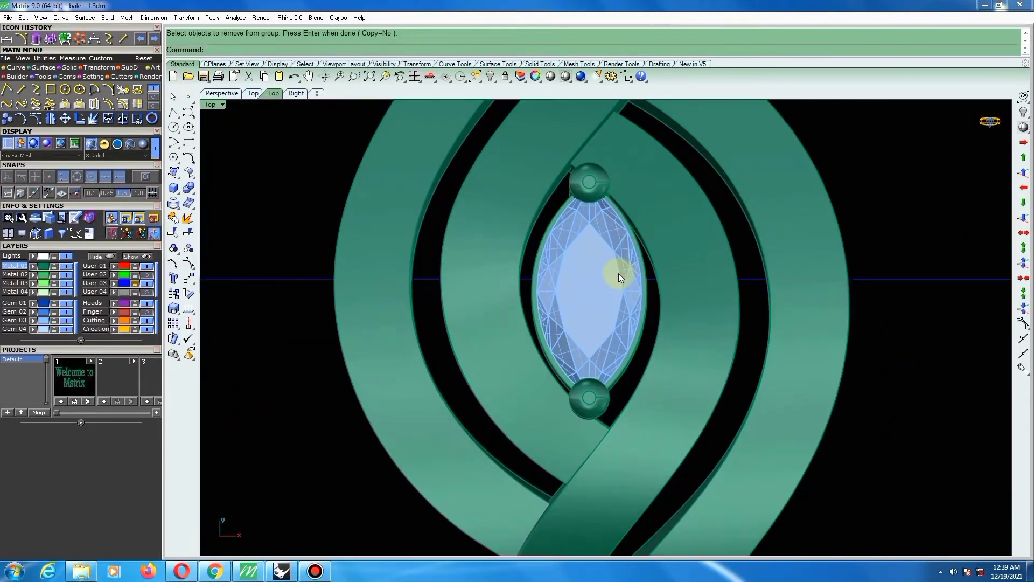
{"action": "left_click", "coordinate": [618, 272]}
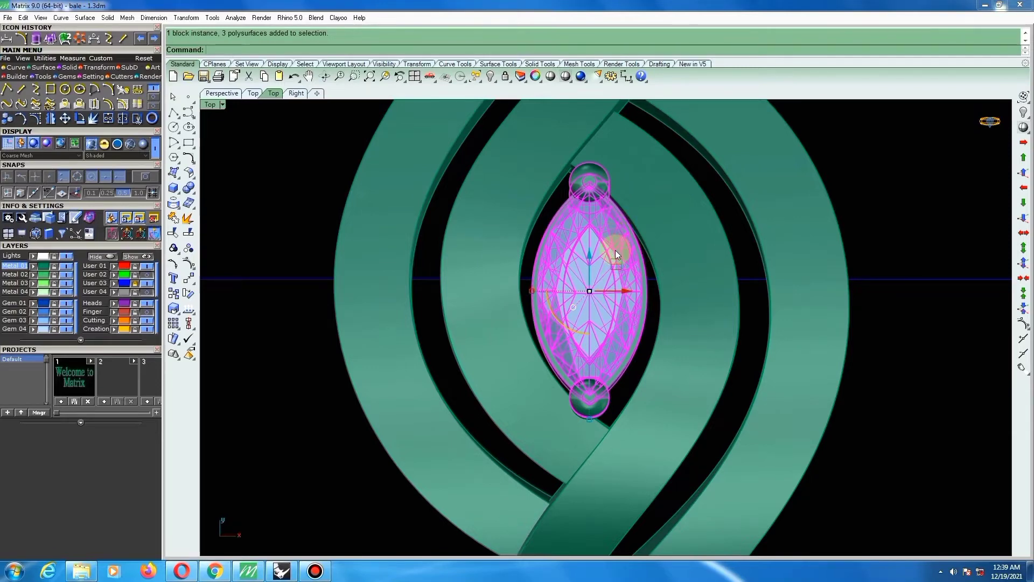
{"action": "scroll", "coordinate": [615, 250], "scroll_direction": "up", "scroll_amount": 1}
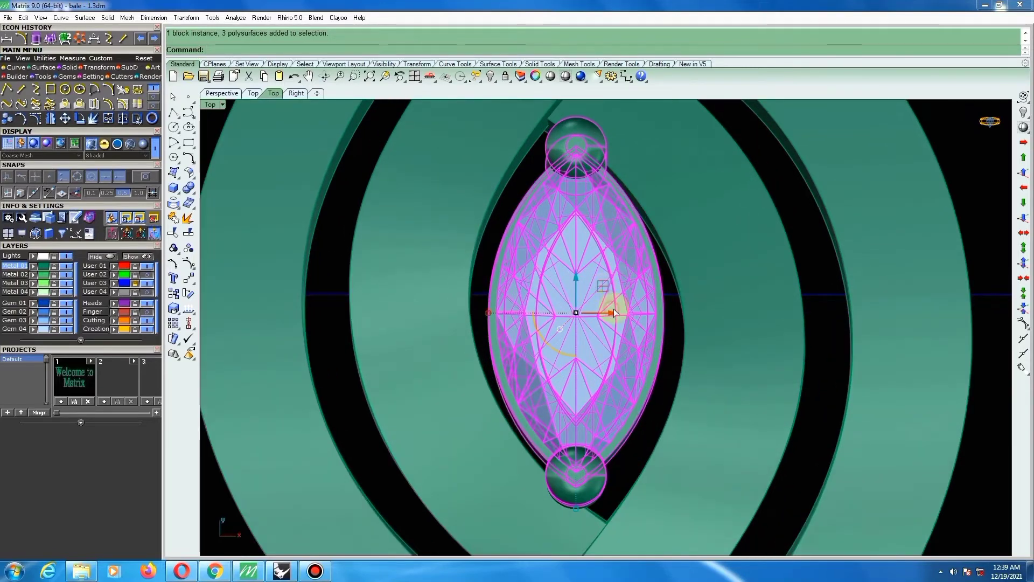
{"action": "left_click_drag", "start_coordinate": [613, 308], "coordinate": [615, 309]}
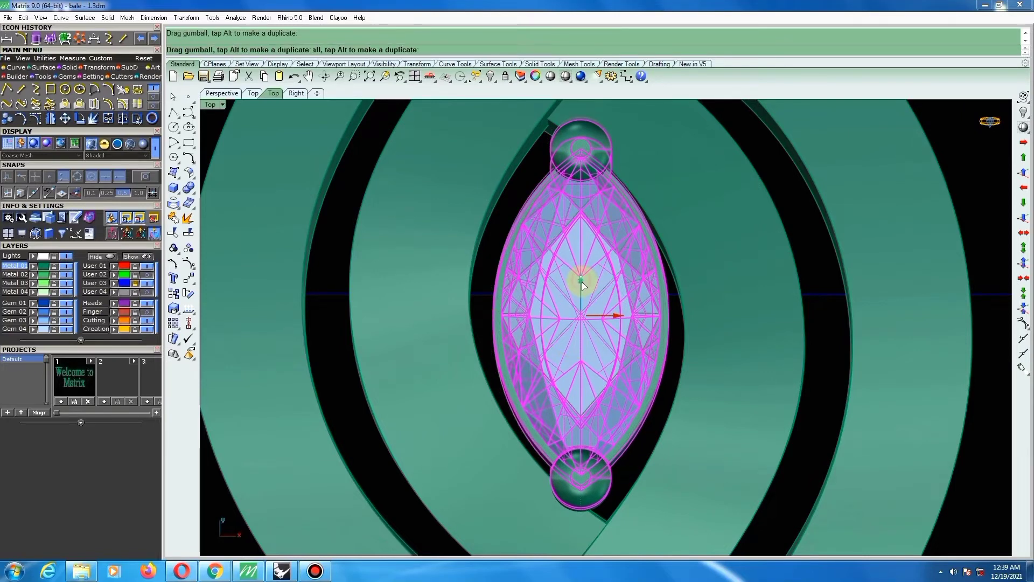
{"action": "scroll", "coordinate": [594, 283], "scroll_direction": "down", "scroll_amount": 1}
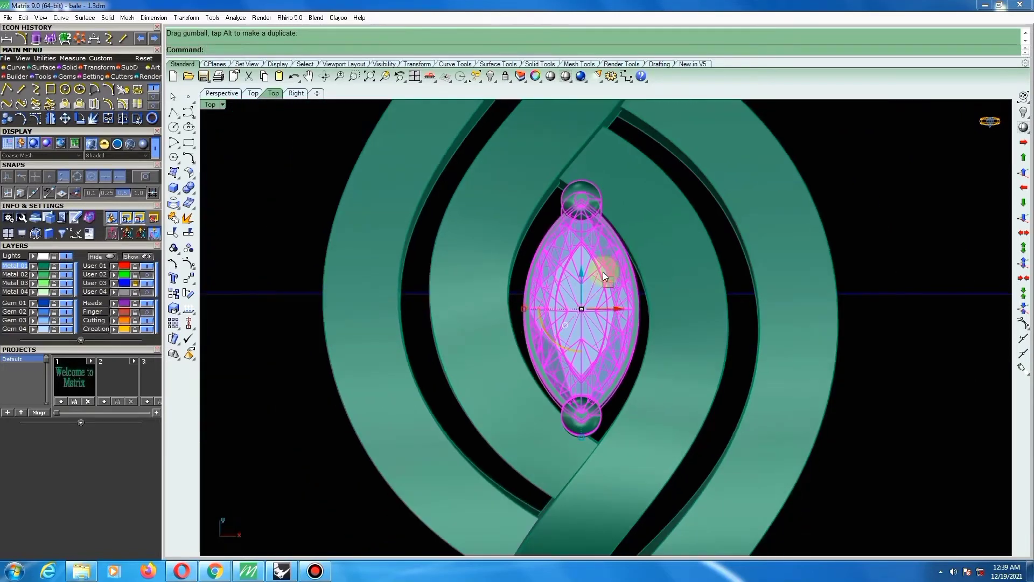
{"action": "key", "text": "ctrl+F3"}
{"action": "scroll", "coordinate": [593, 244], "scroll_direction": "down", "scroll_amount": 3}
{"action": "right_click_drag", "start_coordinate": [589, 239], "coordinate": [560, 326]}
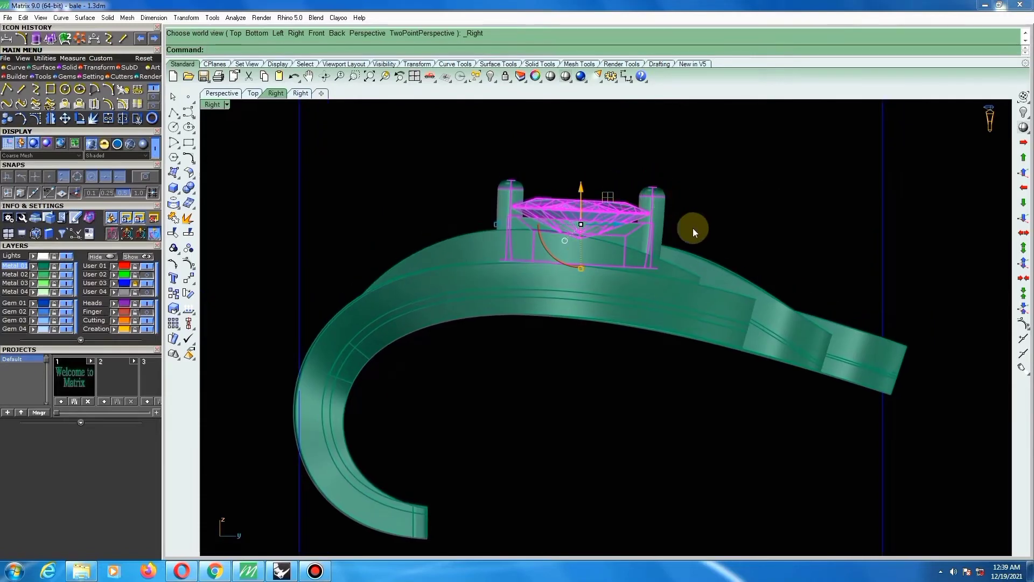
{"action": "right_click_drag", "start_coordinate": [587, 268], "coordinate": [323, 258], "text": "ctrl+shift"}
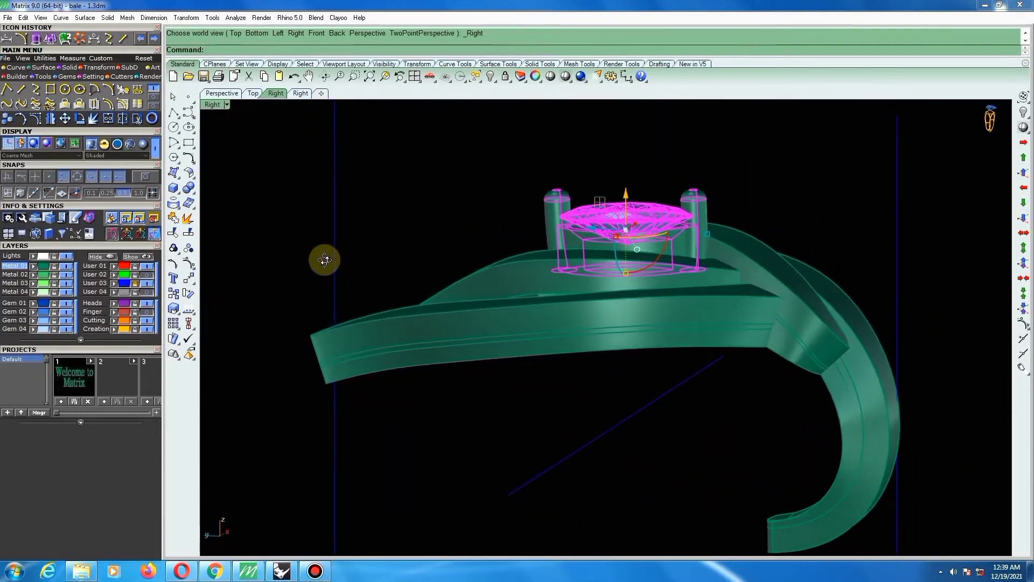
Run Gem on Surface on the outer left band and place a 1.2 mm round gem near the band's lower end.
{"action": "key", "text": "ctrl+F1"}
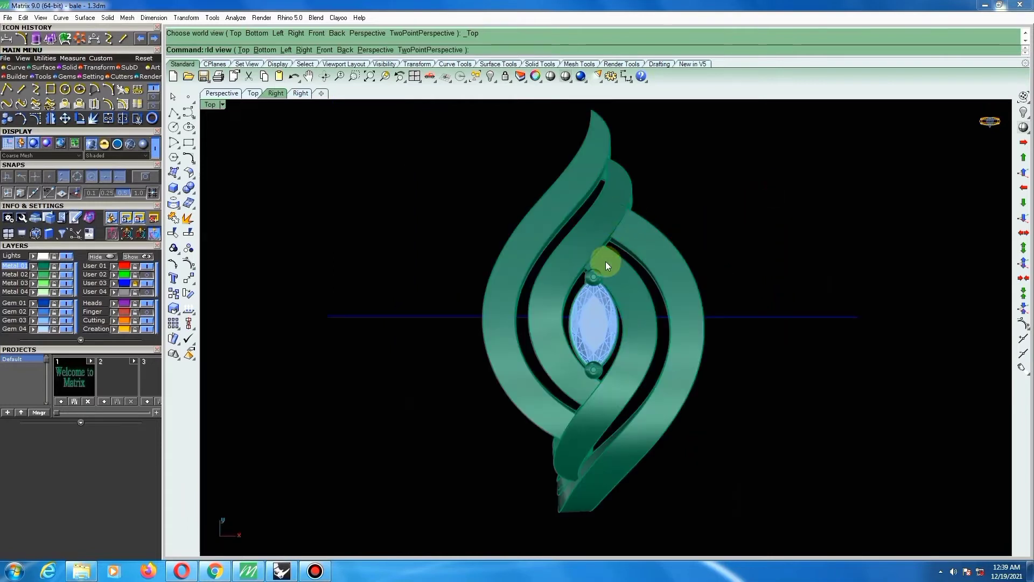
{"action": "left_click", "coordinate": [554, 371]}
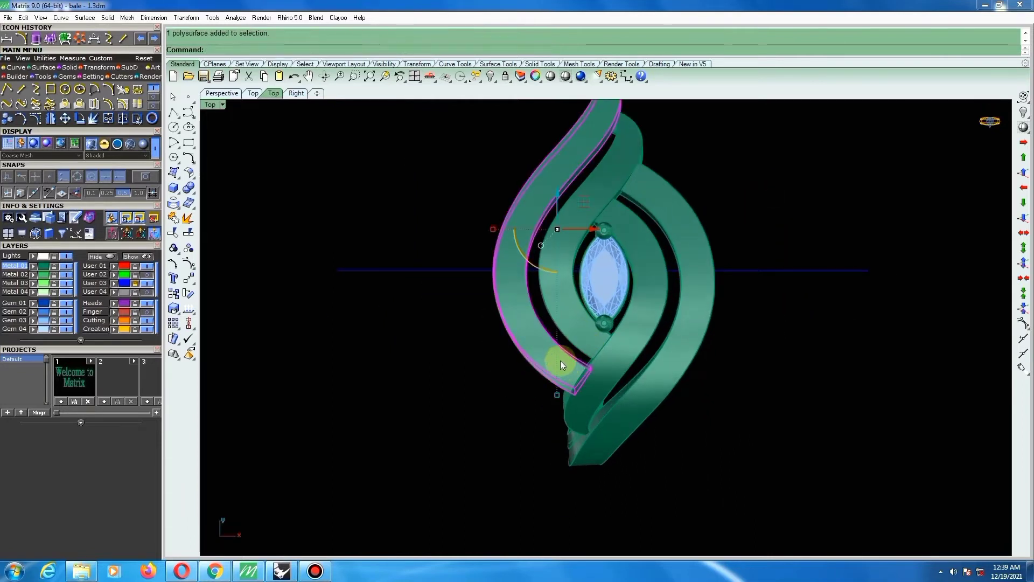
{"action": "key", "text": "F6"}
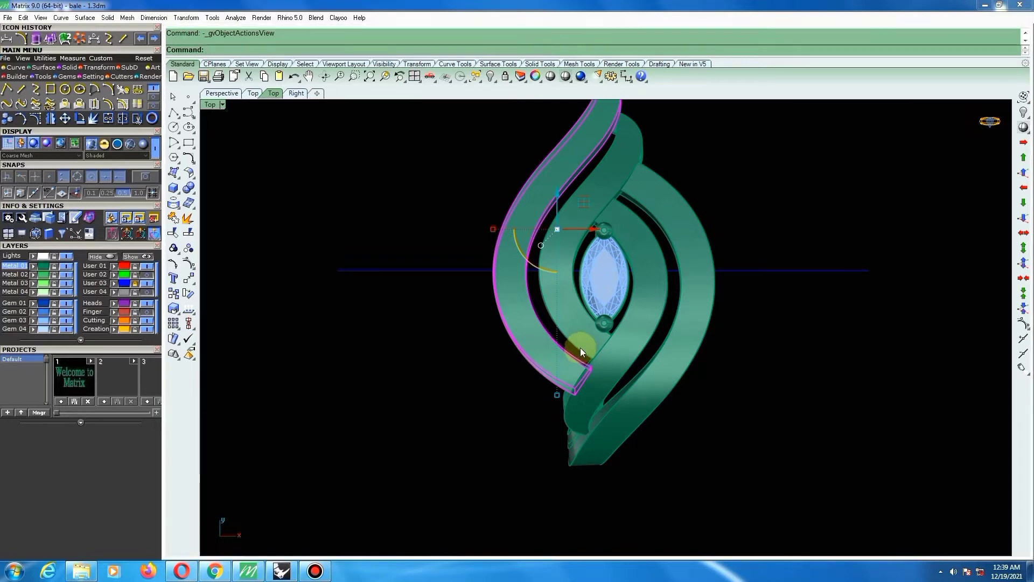
{"action": "key", "text": "F6"}
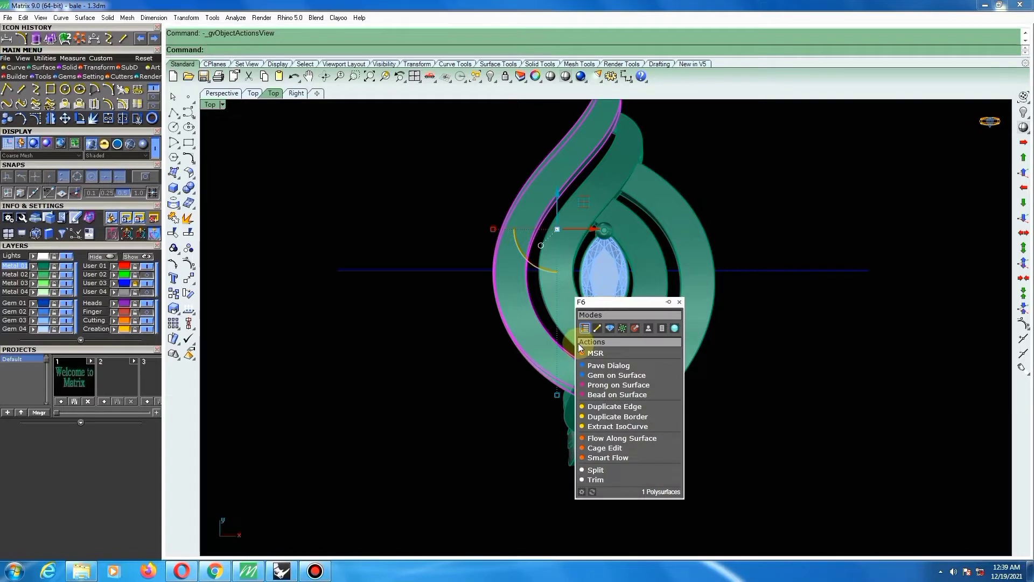
{"action": "left_click", "coordinate": [603, 374]}
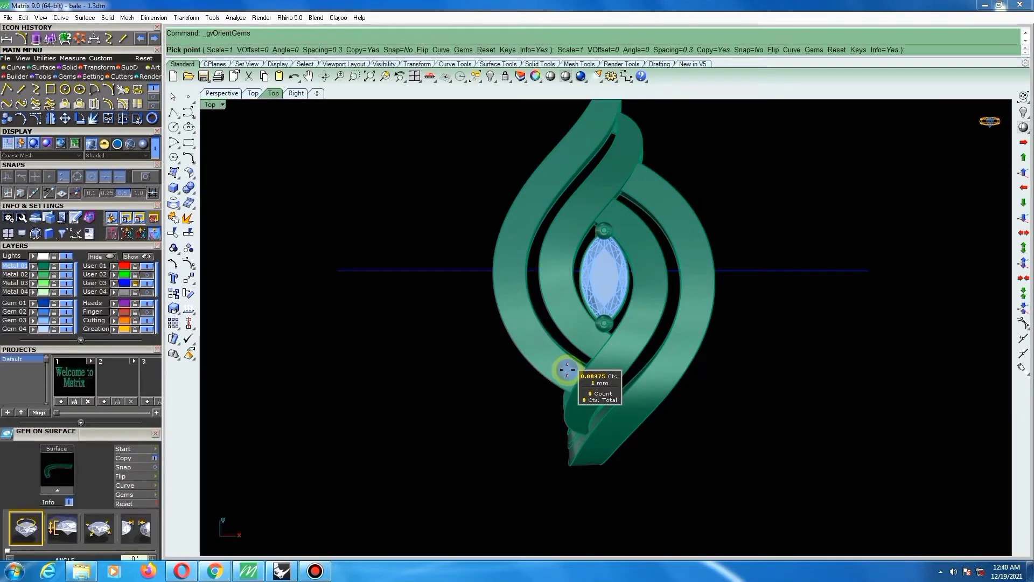
{"action": "scroll", "coordinate": [564, 364], "scroll_direction": "up", "scroll_amount": 3}
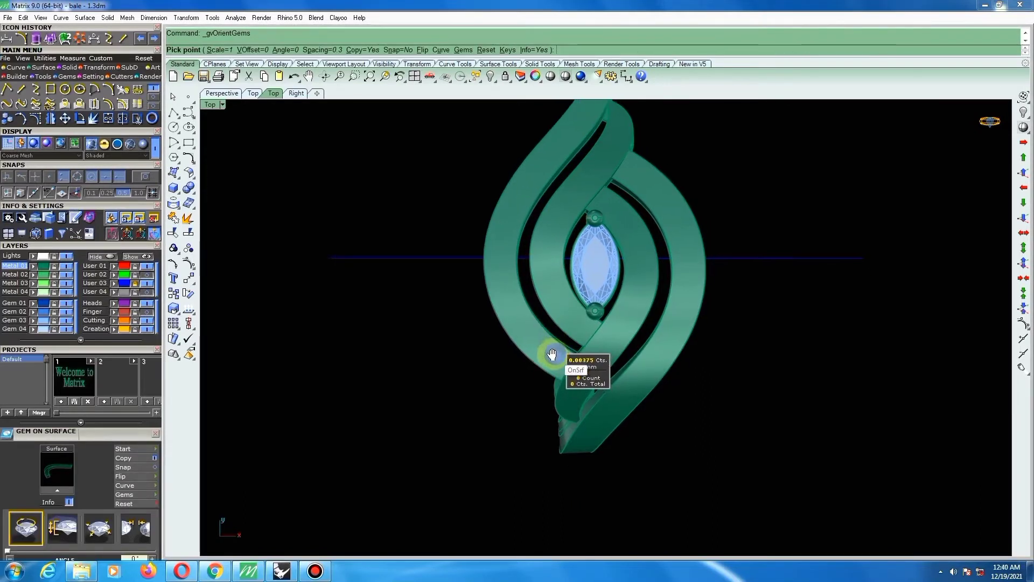
{"action": "right_click_drag", "start_coordinate": [551, 358], "coordinate": [551, 338]}
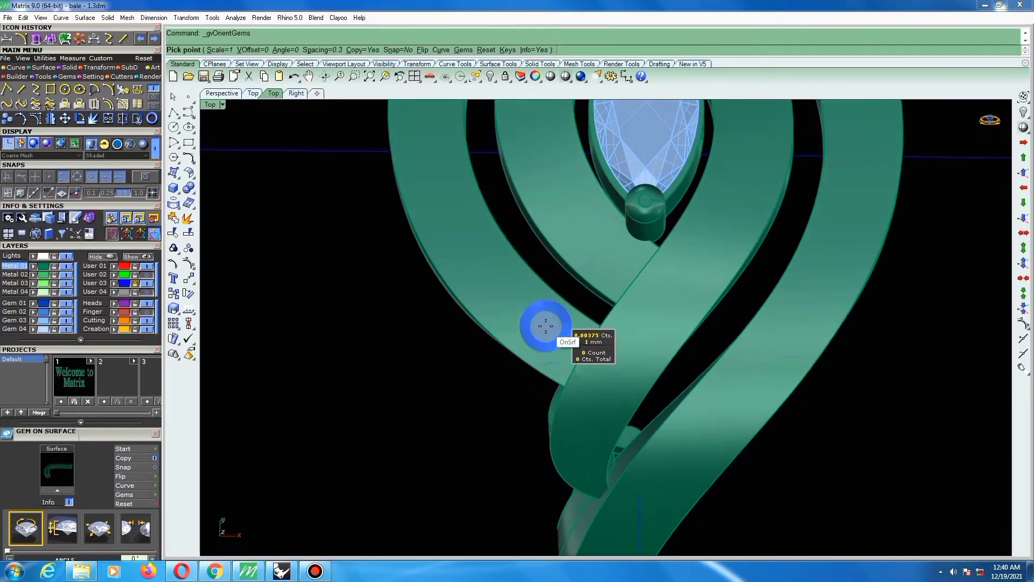
{"action": "key", "text": "Up"}
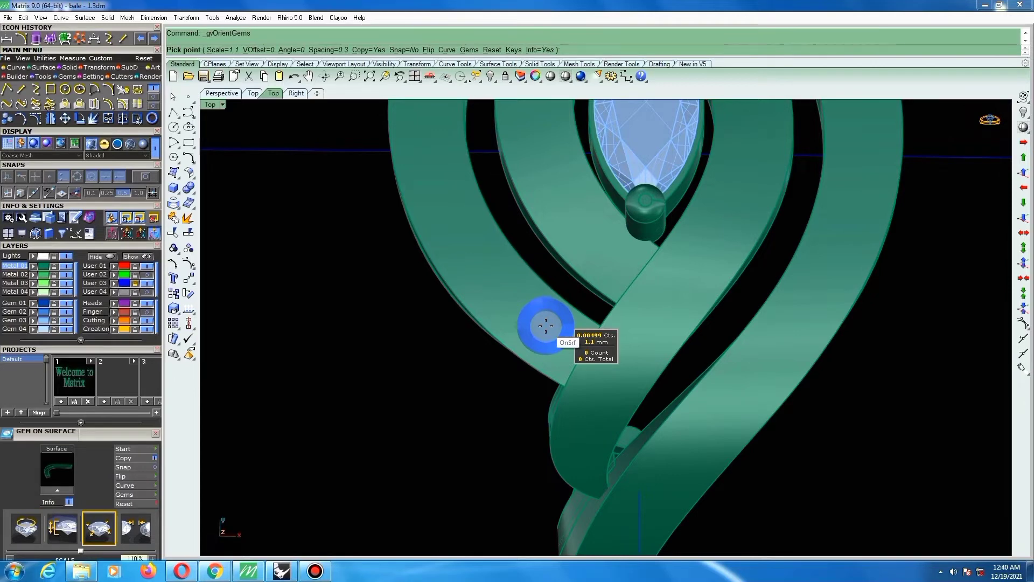
{"action": "key", "text": "Up"}
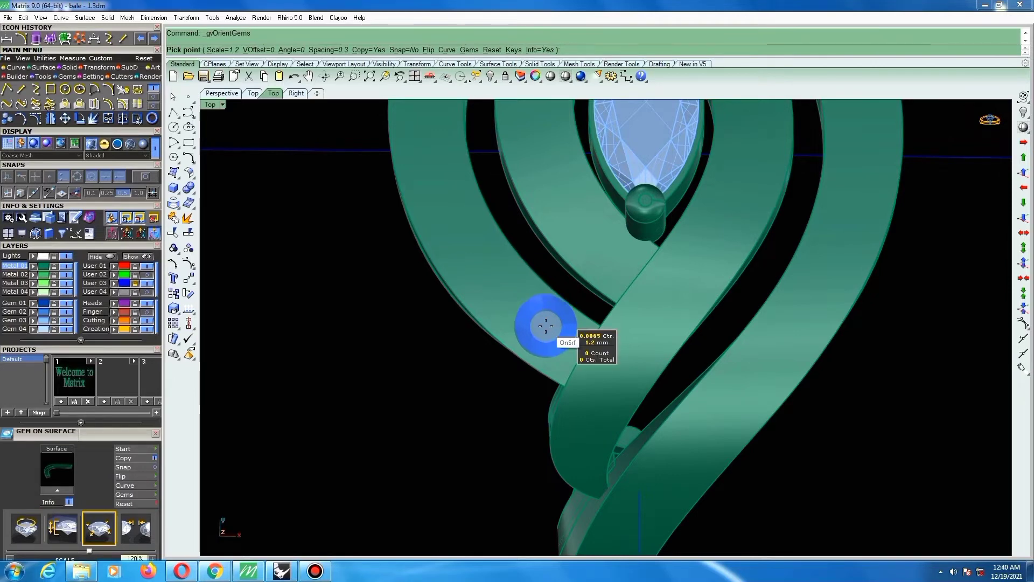
{"action": "left_click", "coordinate": [530, 314]}
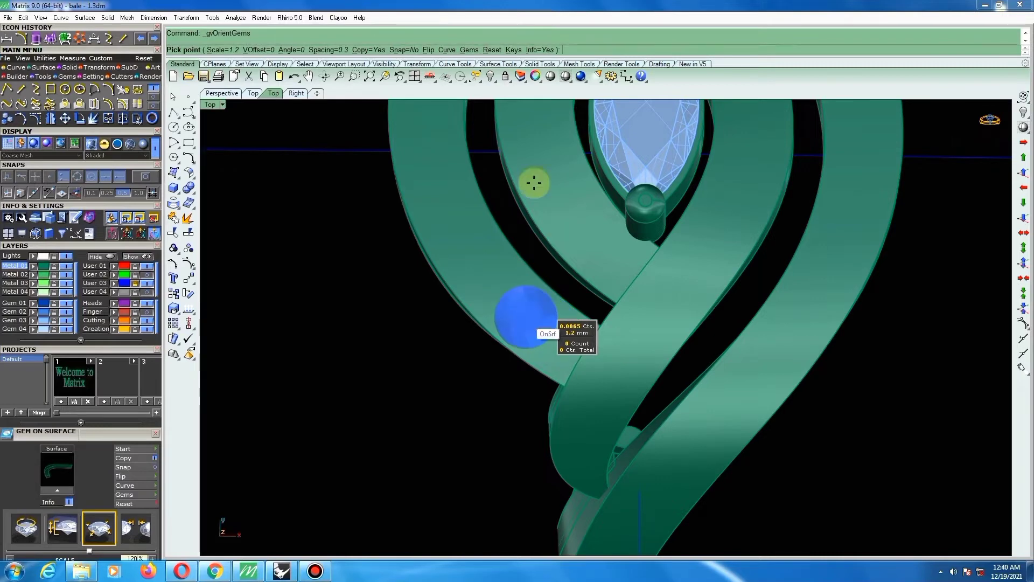
Set the ideal stone spacing to 0.15 for the gems on the band.
{"action": "left_click", "coordinate": [339, 50]}
{"action": "type", "text": ".15"}
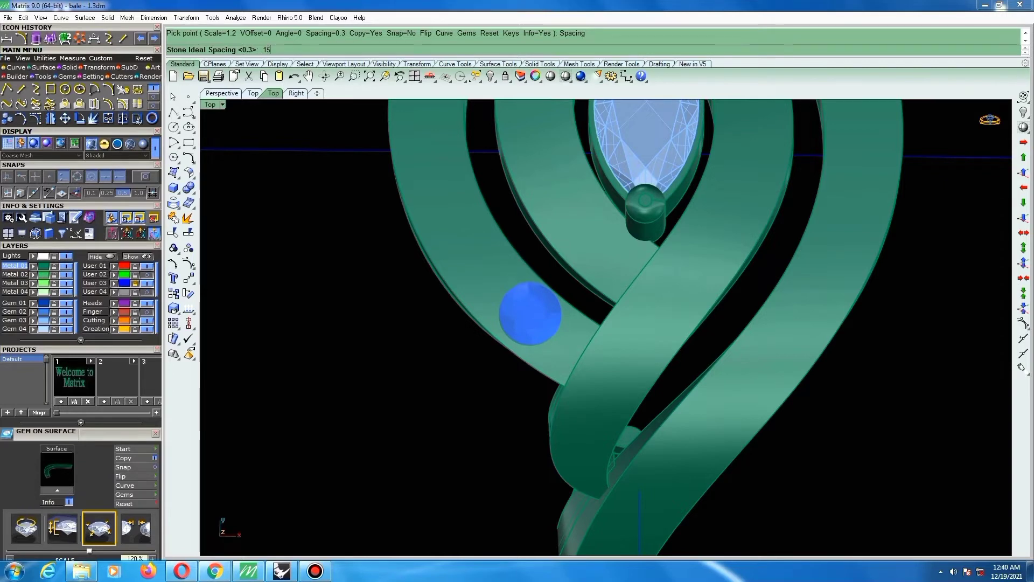
{"action": "key", "text": "Return"}
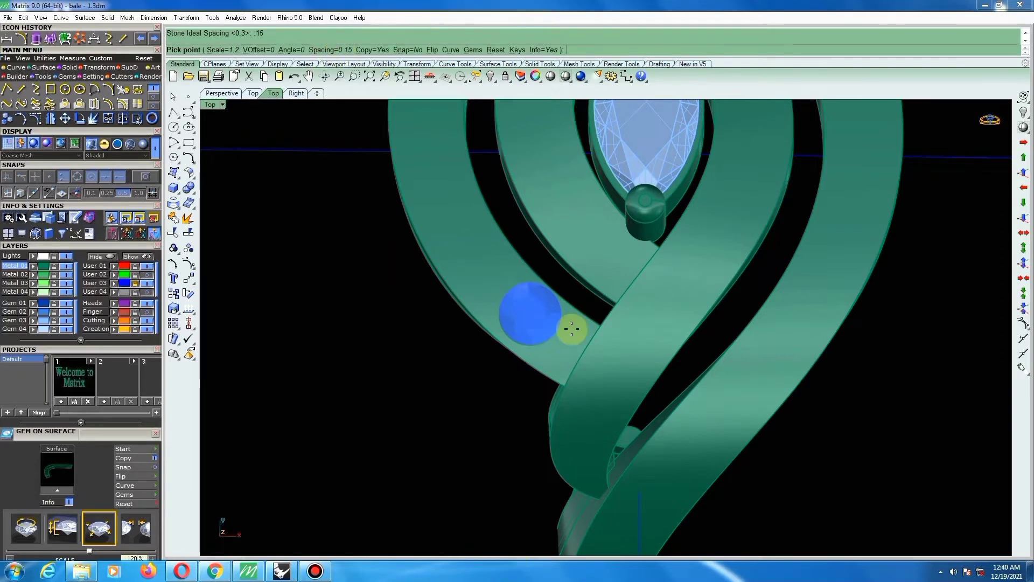
Turn off the gem info display and place the first two 1.2 mm round gems at the lower end of the outer left band.
{"action": "scroll", "coordinate": [550, 323], "scroll_direction": "up", "scroll_amount": 4}
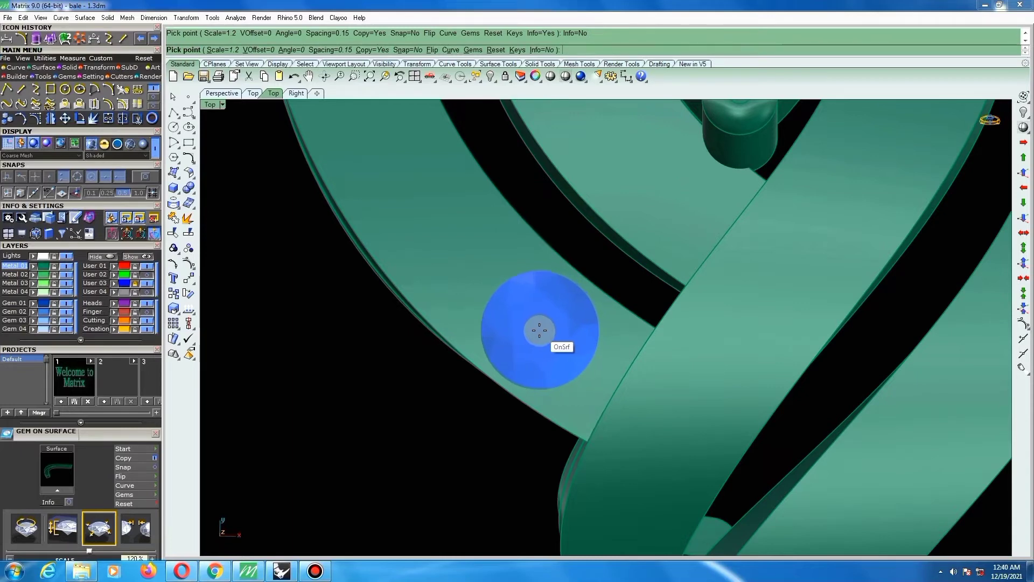
{"action": "left_click", "coordinate": [540, 330]}
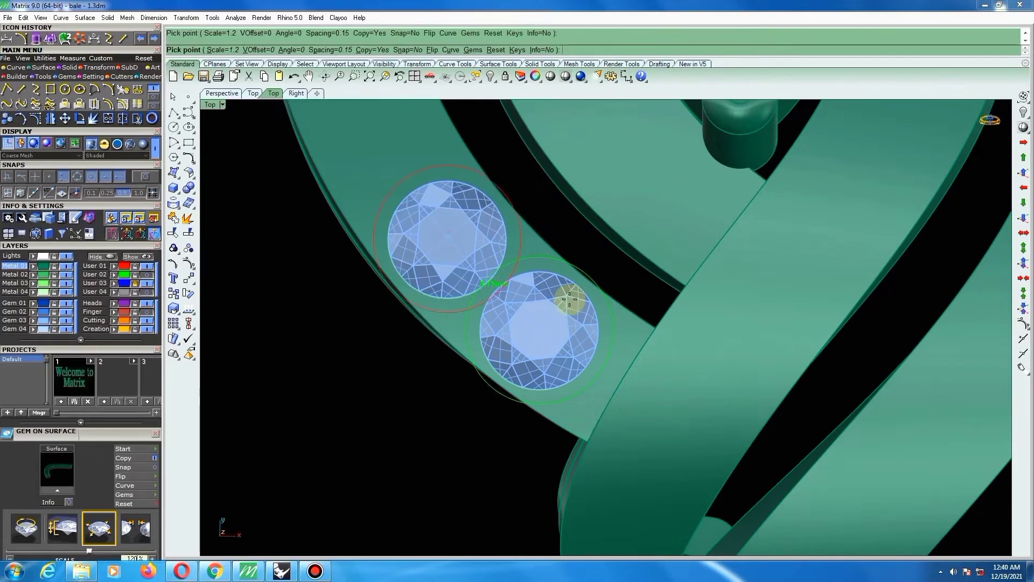
{"action": "scroll", "coordinate": [567, 296], "scroll_direction": "down", "scroll_amount": 3}
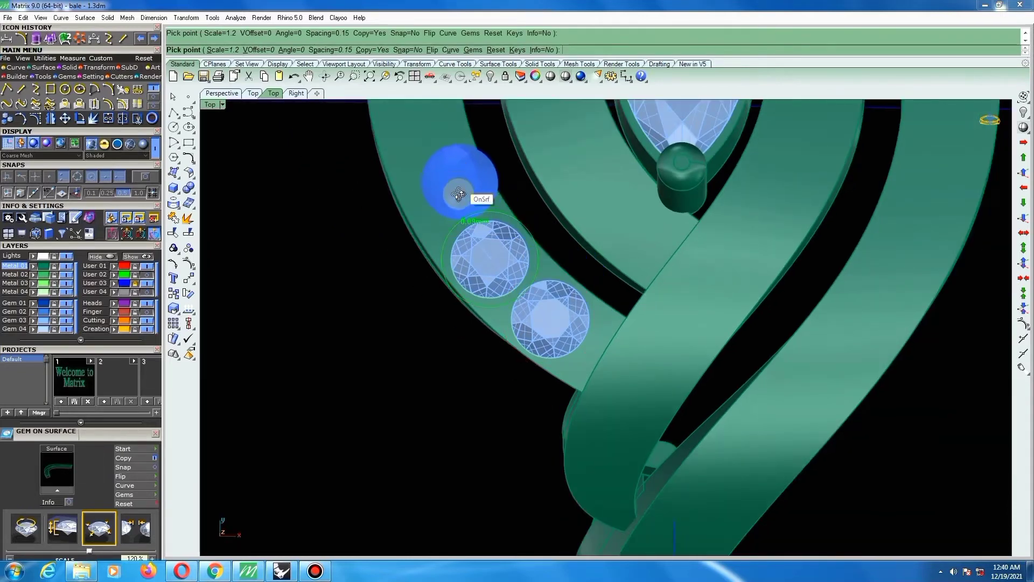
Turn on Snap for the gem placement and add a third and fourth 1.2 mm gem further up the band.
{"action": "scroll", "coordinate": [452, 197], "scroll_direction": "up", "scroll_amount": 2}
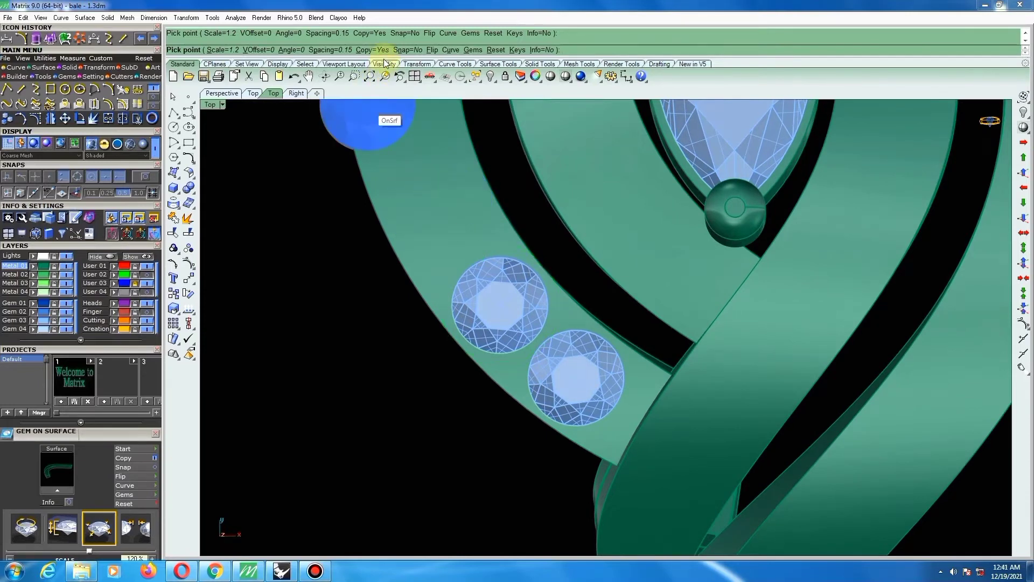
{"action": "left_click", "coordinate": [407, 50]}
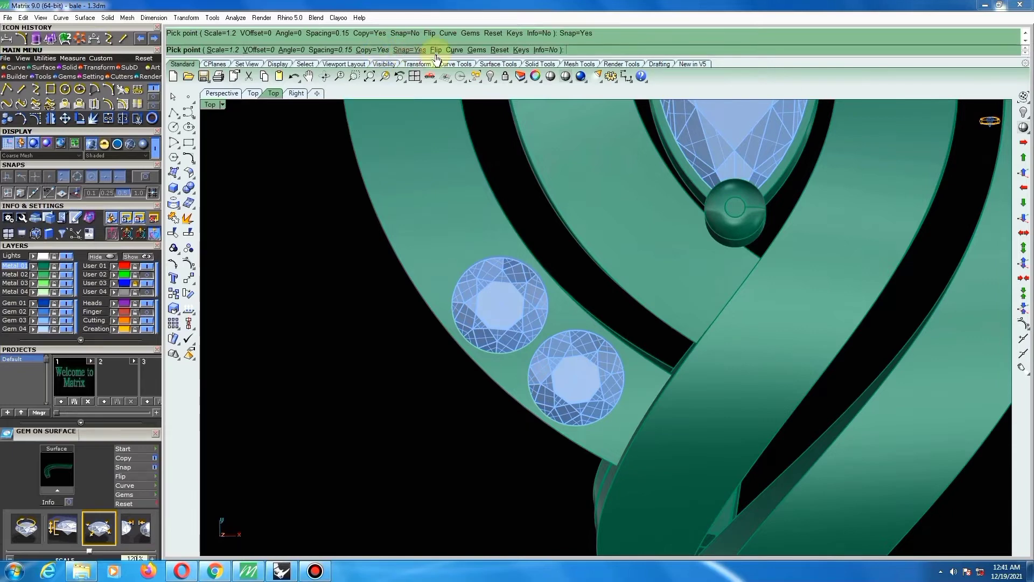
{"action": "scroll", "coordinate": [441, 217], "scroll_direction": "up", "scroll_amount": 2}
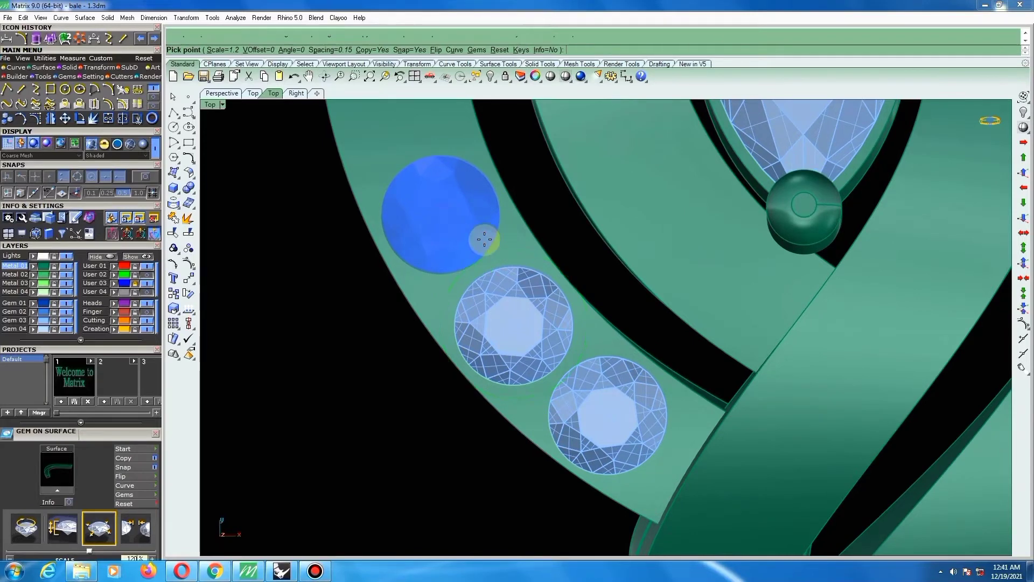
{"action": "left_click", "coordinate": [437, 211]}
{"action": "scroll", "coordinate": [508, 250], "scroll_direction": "down", "scroll_amount": 3}
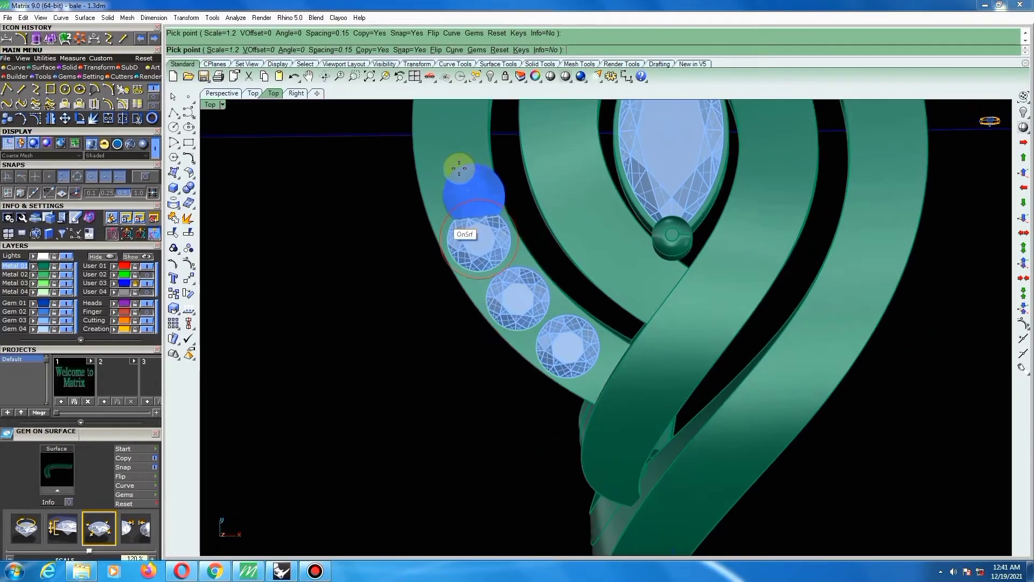
{"action": "scroll", "coordinate": [457, 166], "scroll_direction": "up", "scroll_amount": 2}
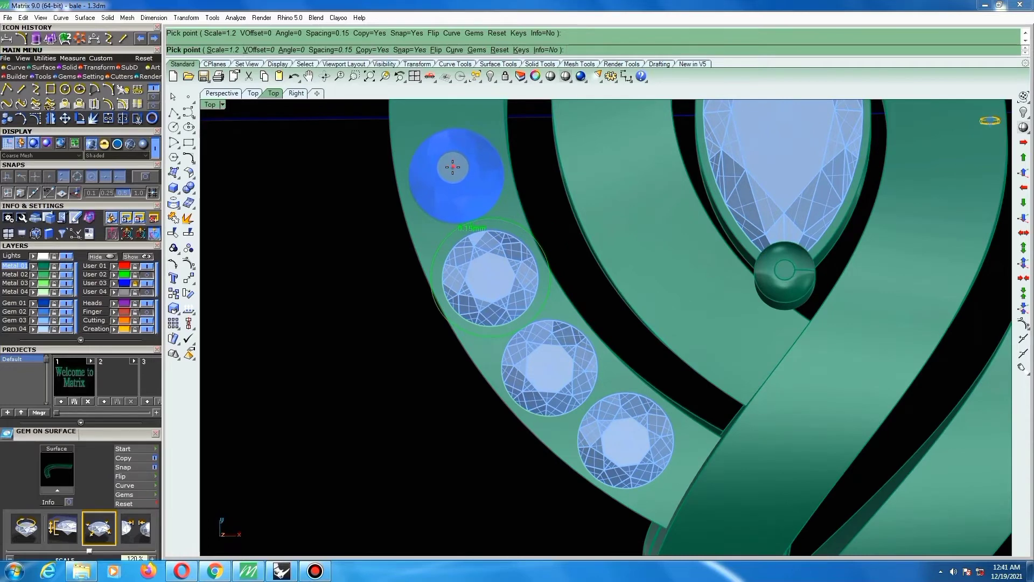
{"action": "left_click", "coordinate": [453, 167]}
{"action": "scroll", "coordinate": [593, 318], "scroll_direction": "down", "scroll_amount": 3}
Place the fifth and sixth 1.2 mm gems centred on the band beside the marquise gem.
{"action": "scroll", "coordinate": [545, 228], "scroll_direction": "up", "scroll_amount": 2}
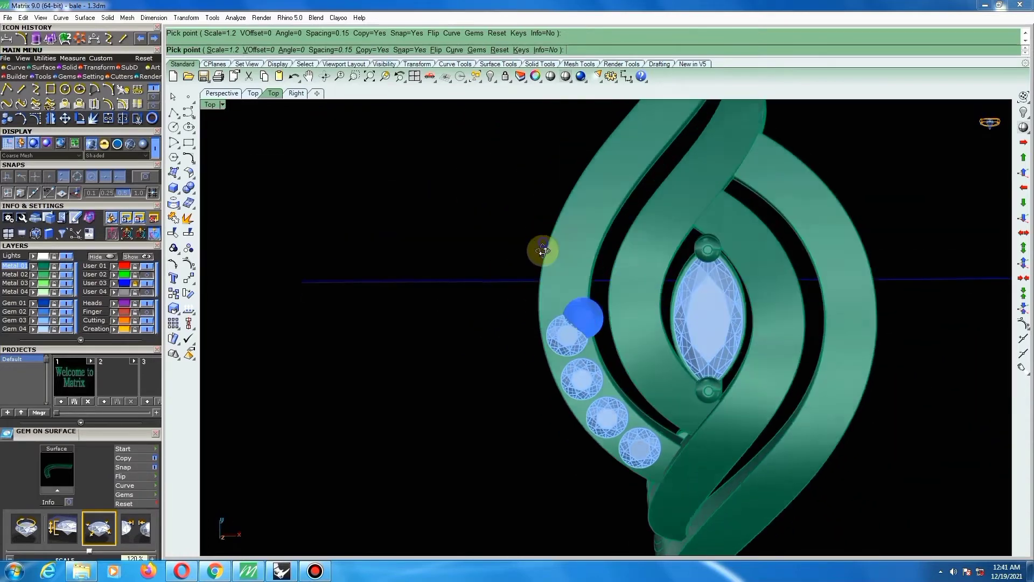
{"action": "scroll", "coordinate": [563, 291], "scroll_direction": "up", "scroll_amount": 3}
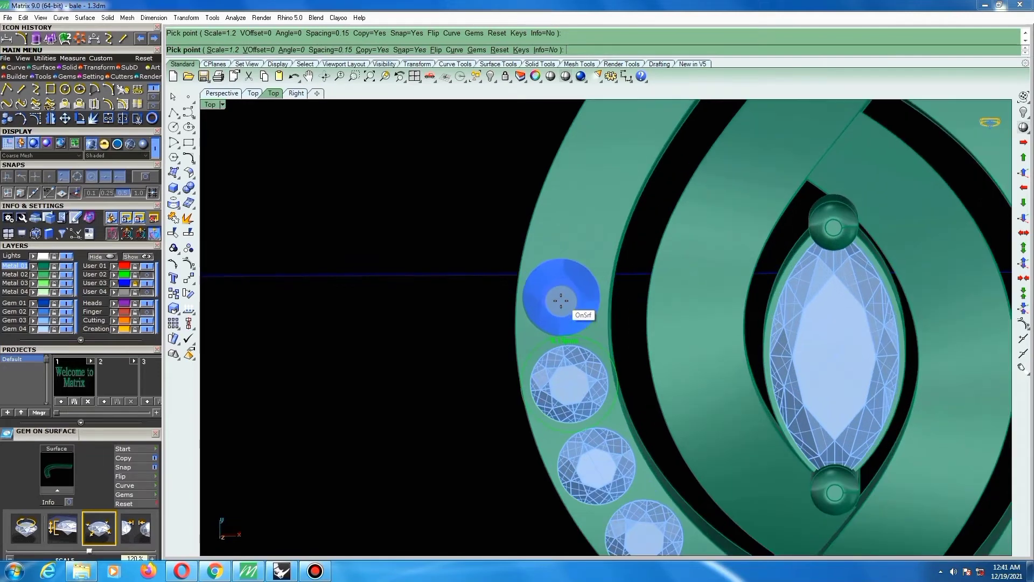
{"action": "scroll", "coordinate": [561, 300], "scroll_direction": "up", "scroll_amount": 1}
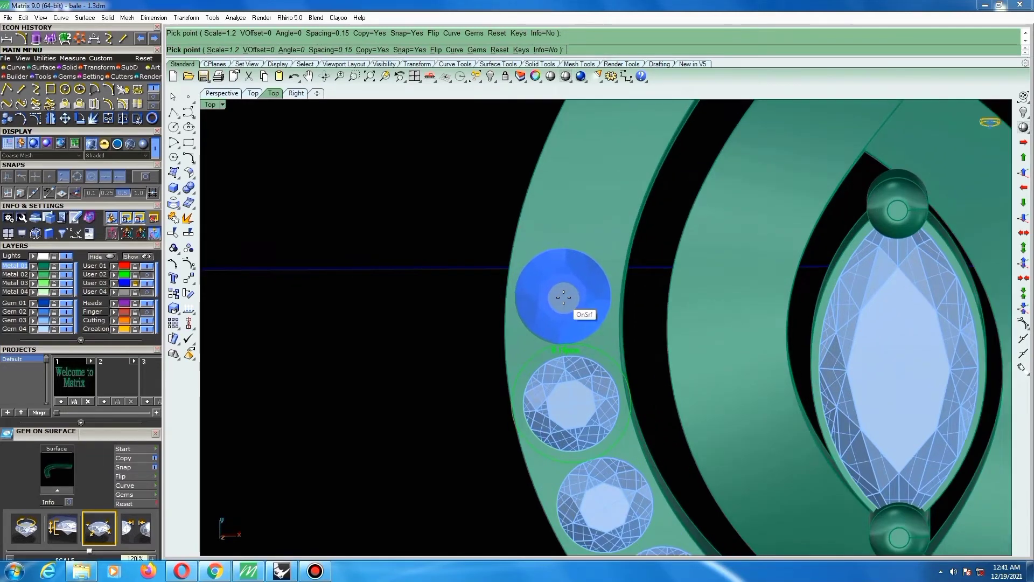
{"action": "left_click", "coordinate": [564, 297]}
{"action": "scroll", "coordinate": [565, 297], "scroll_direction": "down", "scroll_amount": 1}
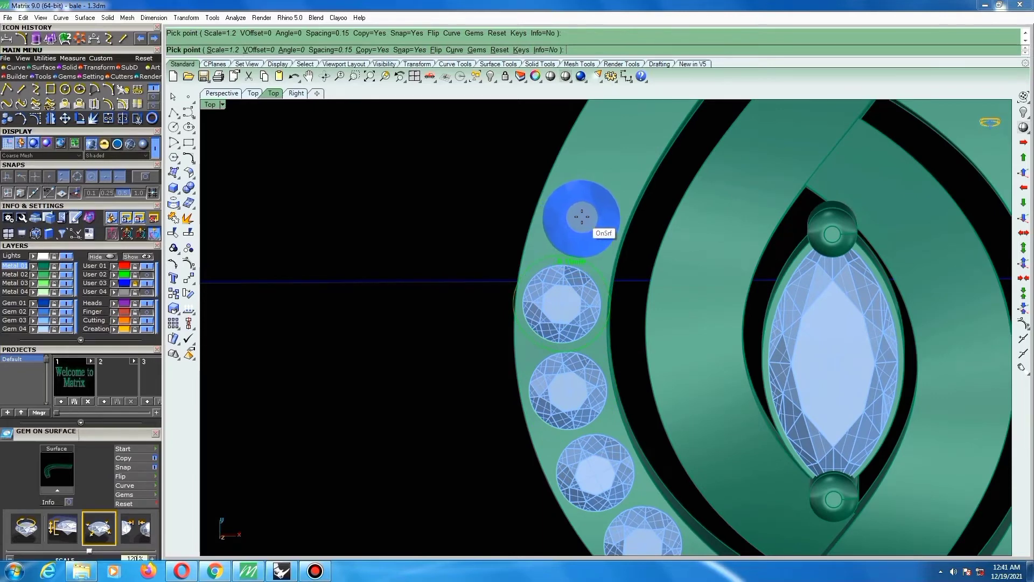
{"action": "left_click", "coordinate": [579, 216]}
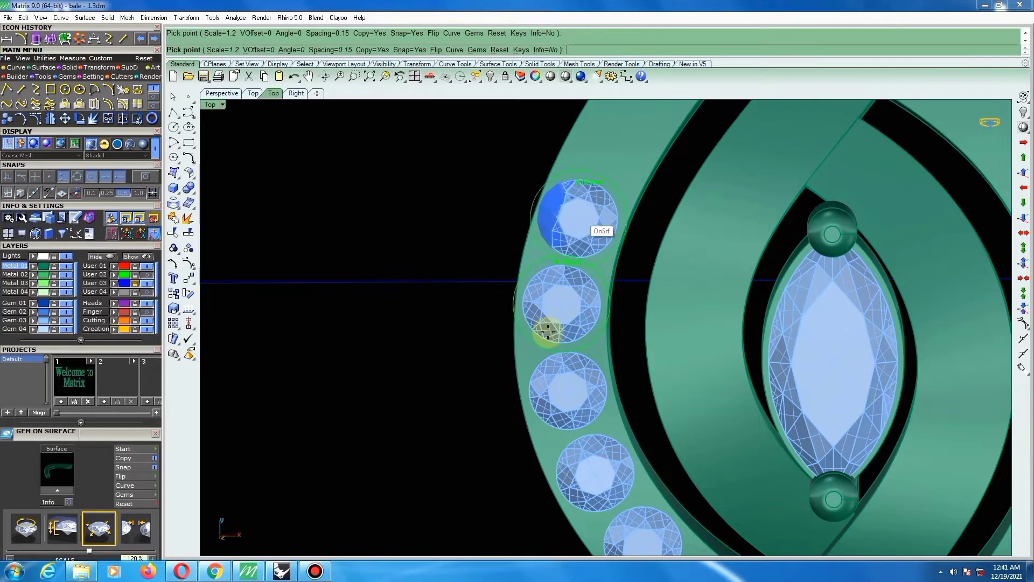
Continue the row with the seventh and eighth 1.2 mm gems where the band curves toward its upper end.
{"action": "scroll", "coordinate": [547, 310], "scroll_direction": "down", "scroll_amount": 2}
{"action": "scroll", "coordinate": [591, 205], "scroll_direction": "up", "scroll_amount": 4}
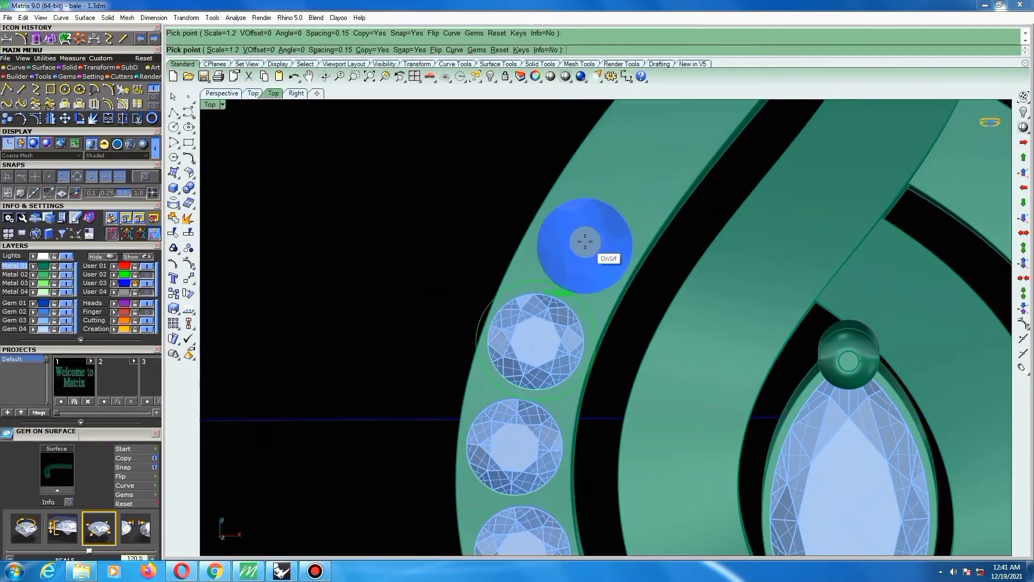
{"action": "left_click", "coordinate": [586, 245]}
{"action": "scroll", "coordinate": [549, 340], "scroll_direction": "down", "scroll_amount": 2}
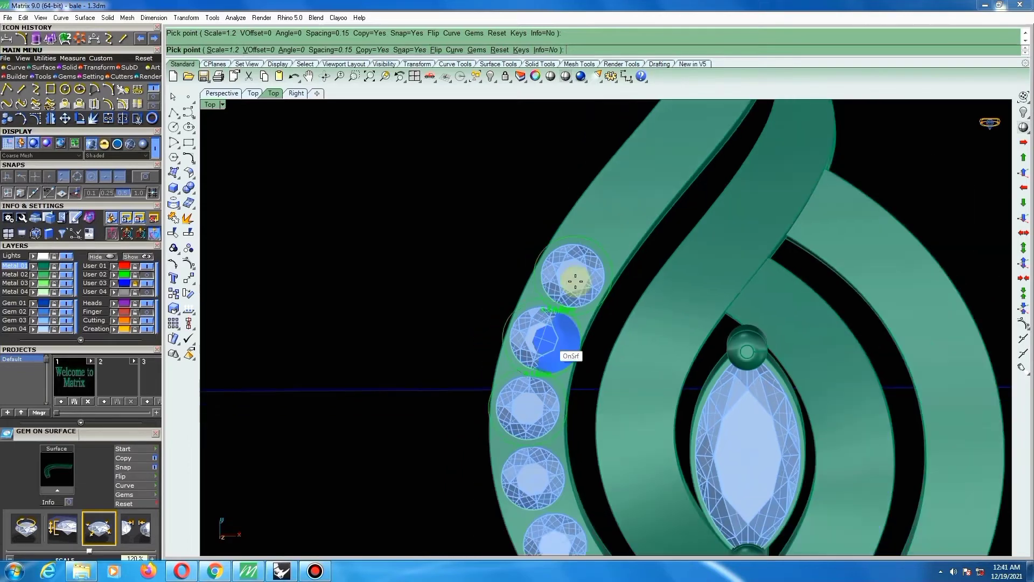
{"action": "scroll", "coordinate": [597, 225], "scroll_direction": "up", "scroll_amount": 2}
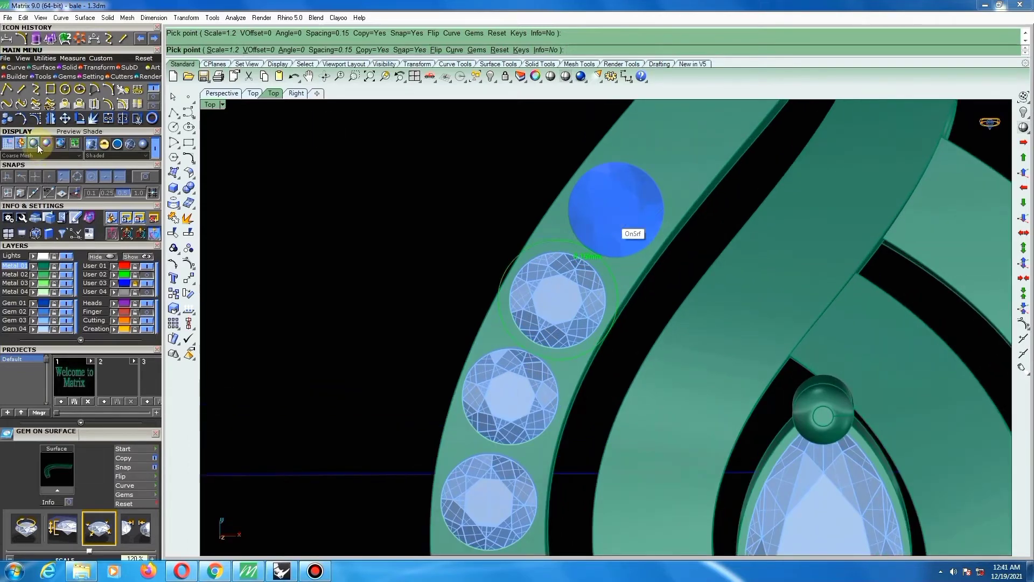
{"action": "scroll", "coordinate": [616, 213], "scroll_direction": "up", "scroll_amount": 1}
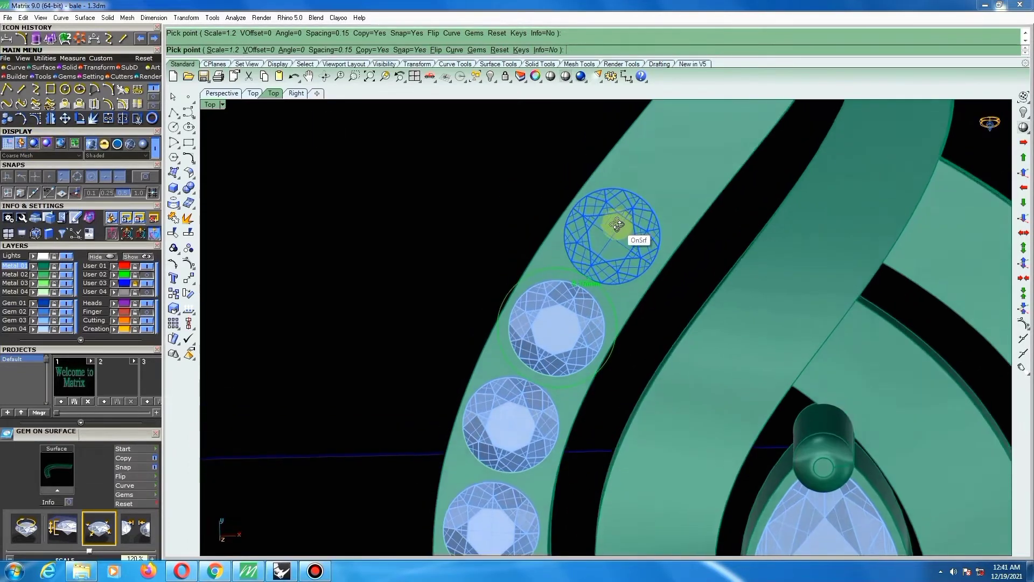
{"action": "scroll", "coordinate": [617, 229], "scroll_direction": "up", "scroll_amount": 1}
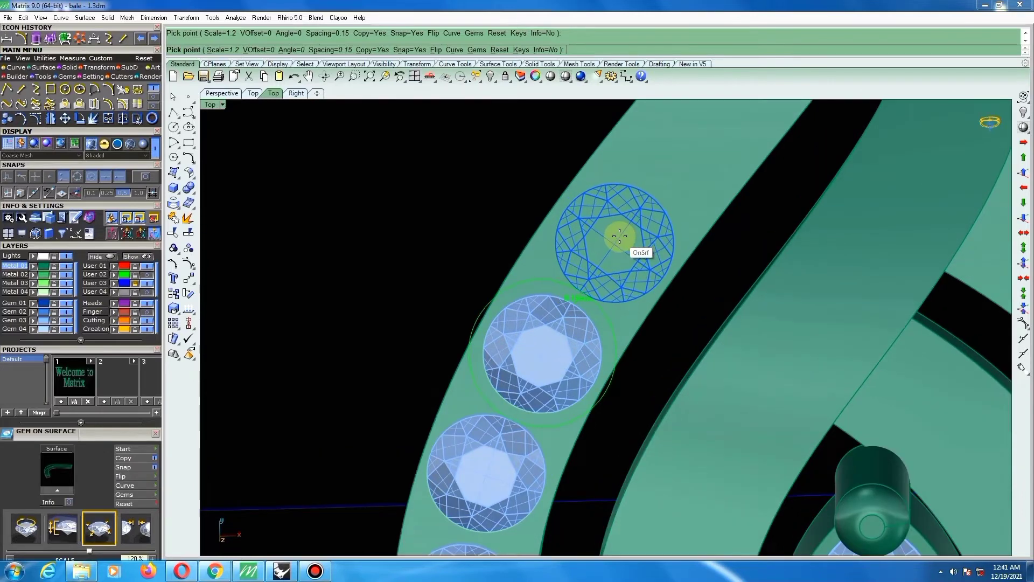
{"action": "left_click", "coordinate": [616, 236]}
{"action": "scroll", "coordinate": [560, 323], "scroll_direction": "down", "scroll_amount": 3}
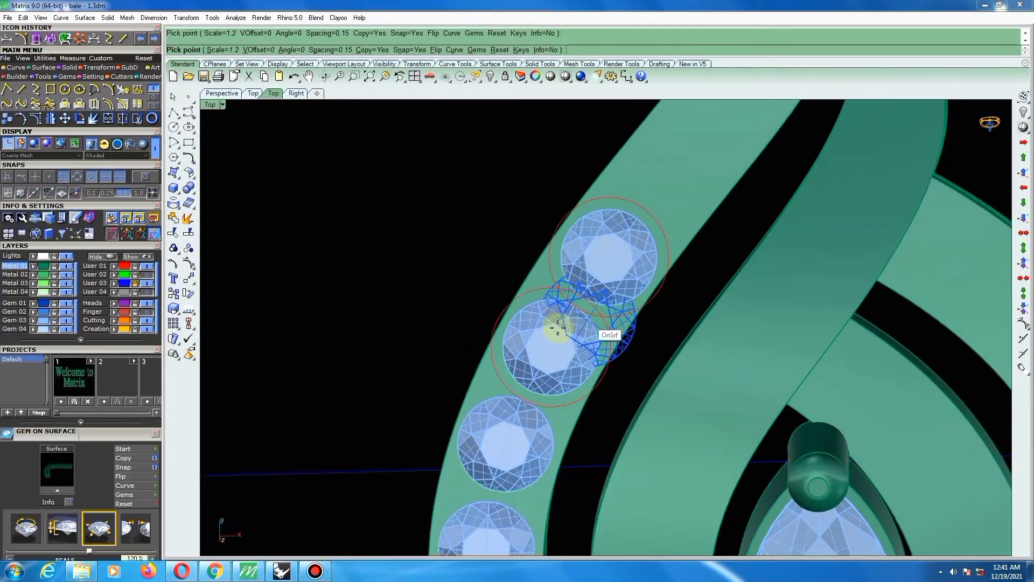
Add the ninth and tenth 1.2 mm gems along the straight upper stretch of the outer left band.
{"action": "scroll", "coordinate": [646, 213], "scroll_direction": "up", "scroll_amount": 1}
{"action": "scroll", "coordinate": [652, 206], "scroll_direction": "up", "scroll_amount": 1}
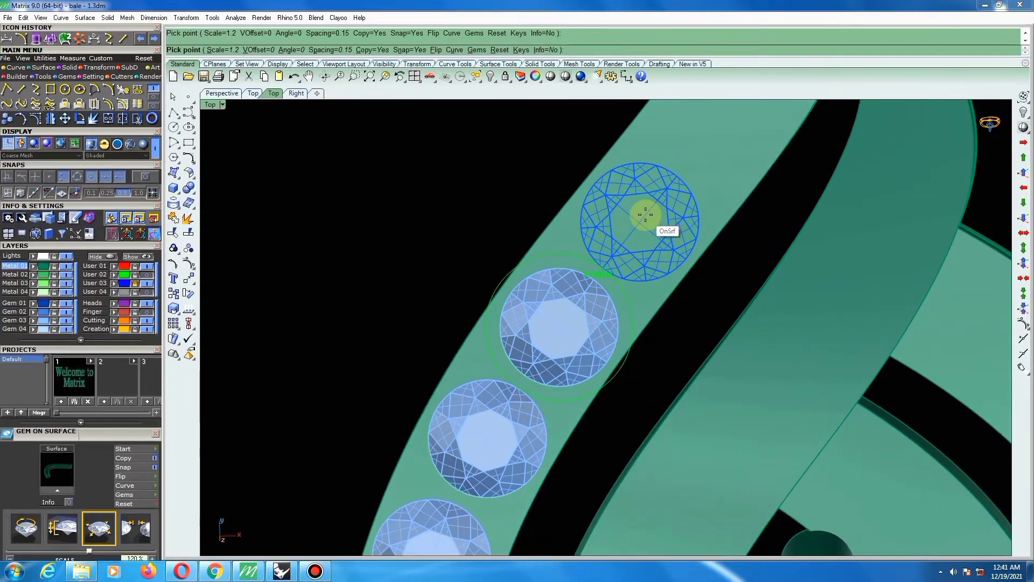
{"action": "scroll", "coordinate": [646, 217], "scroll_direction": "down", "scroll_amount": 3}
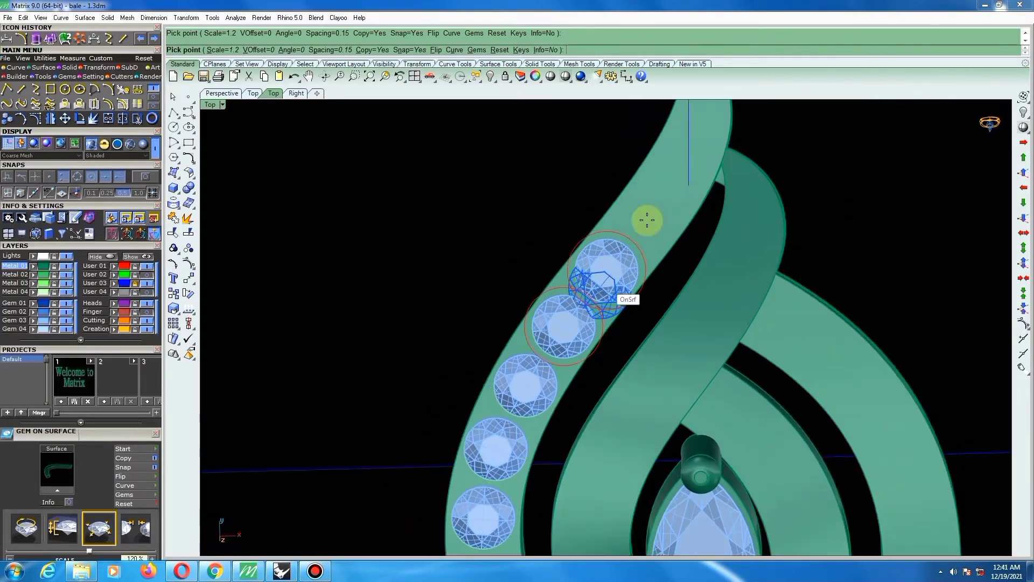
{"action": "scroll", "coordinate": [646, 220], "scroll_direction": "up", "scroll_amount": 3}
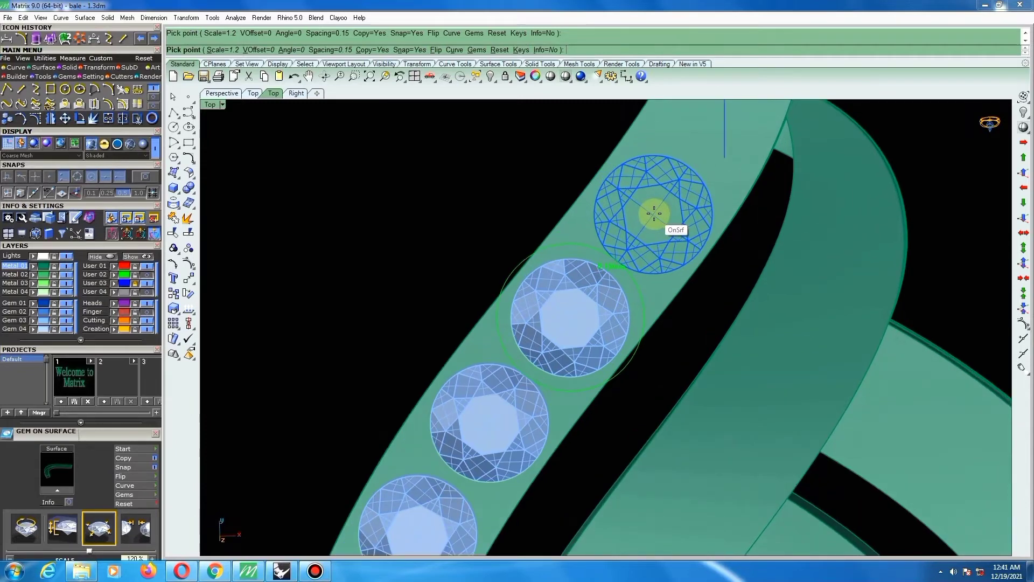
{"action": "left_click", "coordinate": [654, 214]}
{"action": "scroll", "coordinate": [600, 312], "scroll_direction": "down", "scroll_amount": 4}
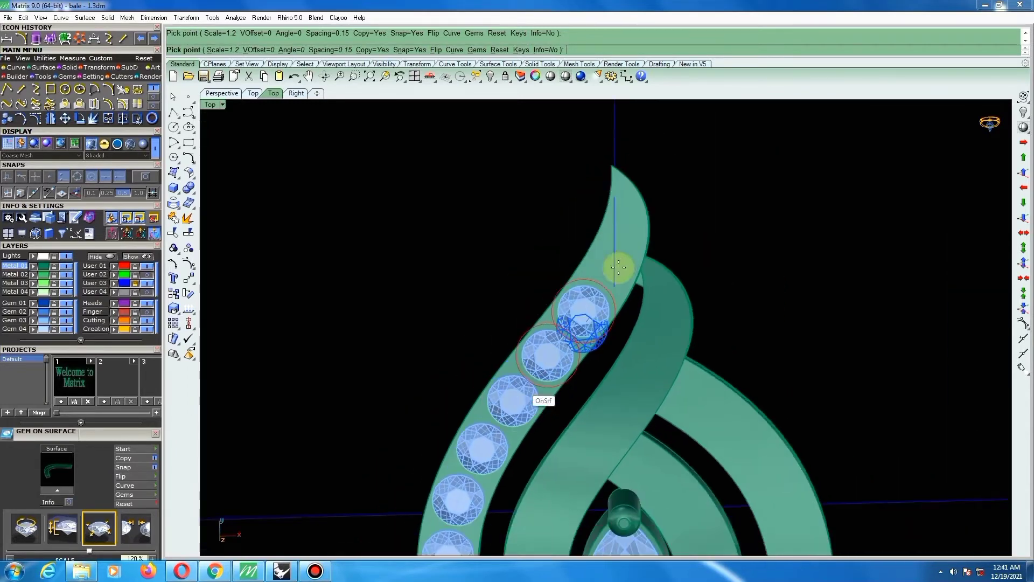
Reduce the gem size to 1.1 mm, place one last gem near the band's upper tip, and finish the Gem on Surface command.
{"action": "scroll", "coordinate": [618, 267], "scroll_direction": "up", "scroll_amount": 4}
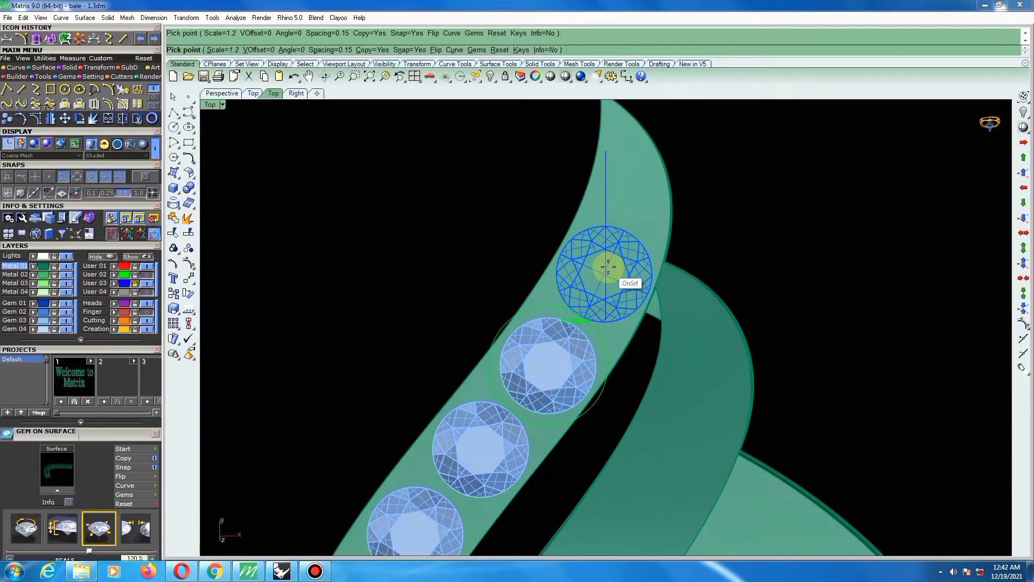
{"action": "key", "text": "Down"}
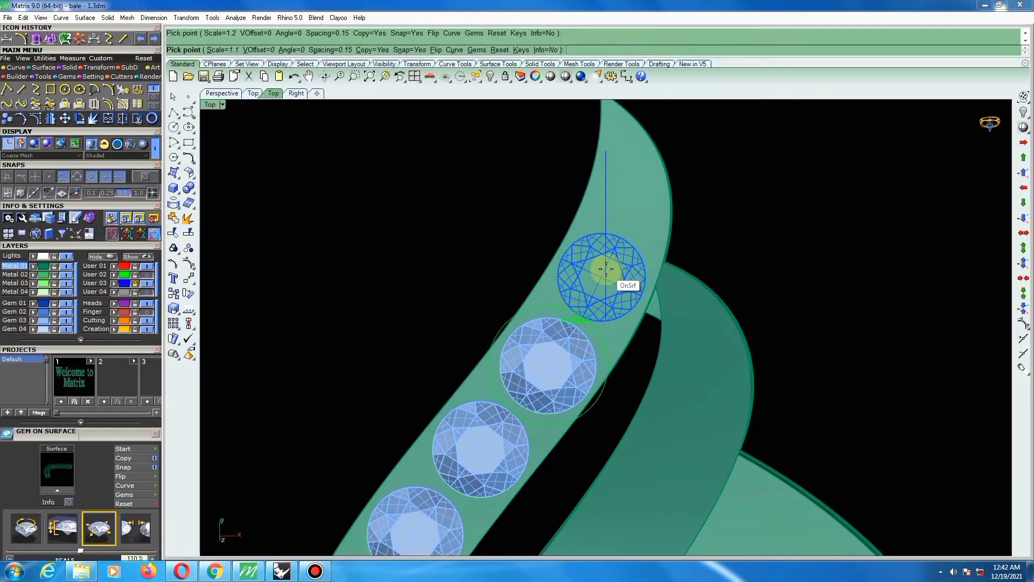
{"action": "left_click", "coordinate": [606, 269]}
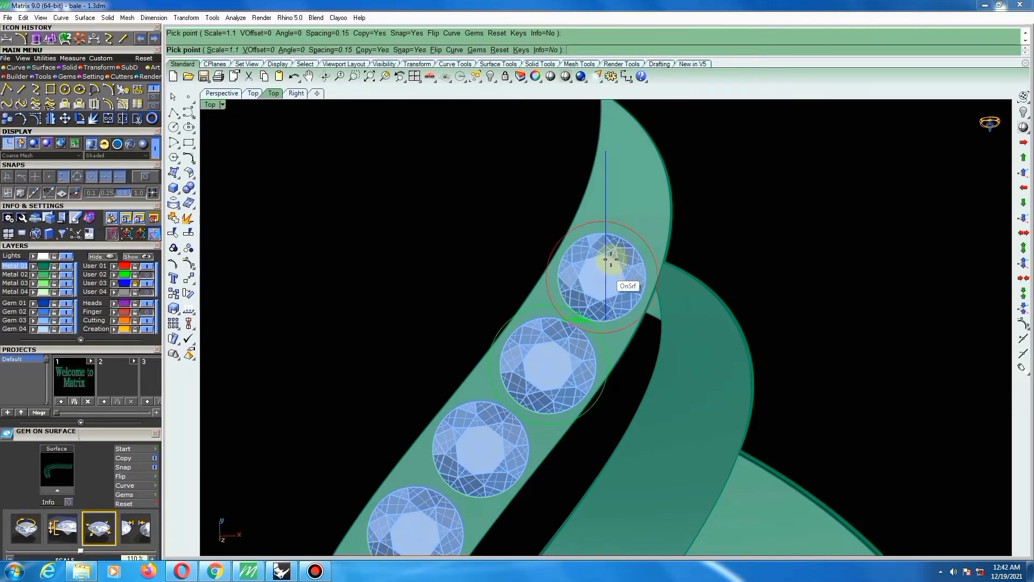
{"action": "key", "text": "Down"}
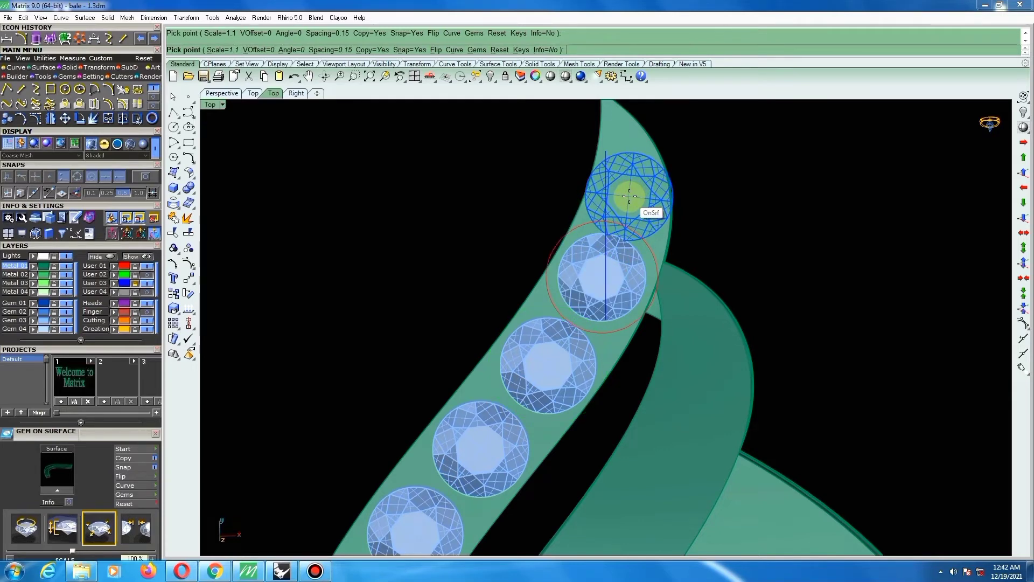
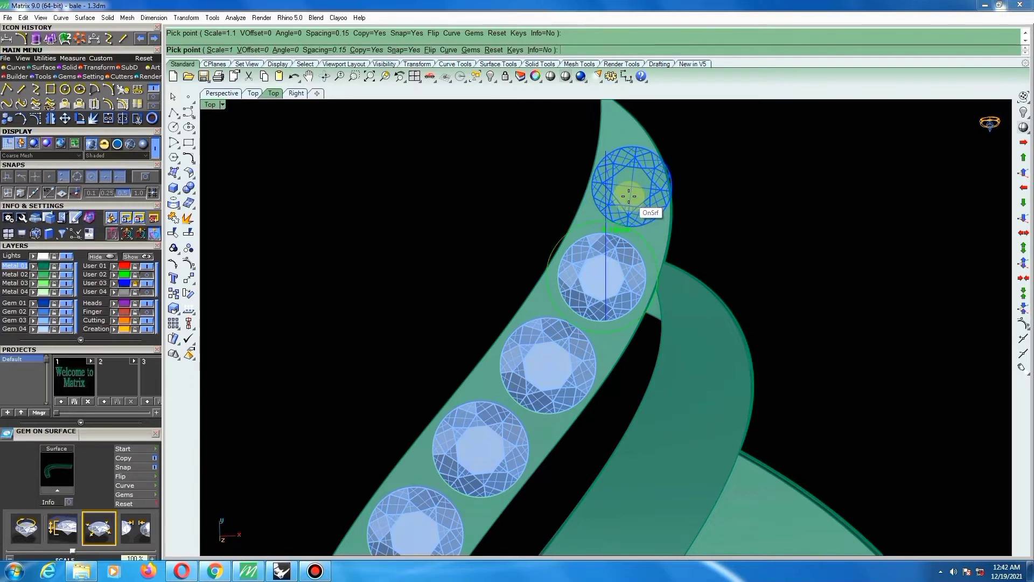
{"action": "scroll", "coordinate": [591, 243], "scroll_direction": "down", "scroll_amount": 4}
{"action": "right_click", "coordinate": [593, 225]}
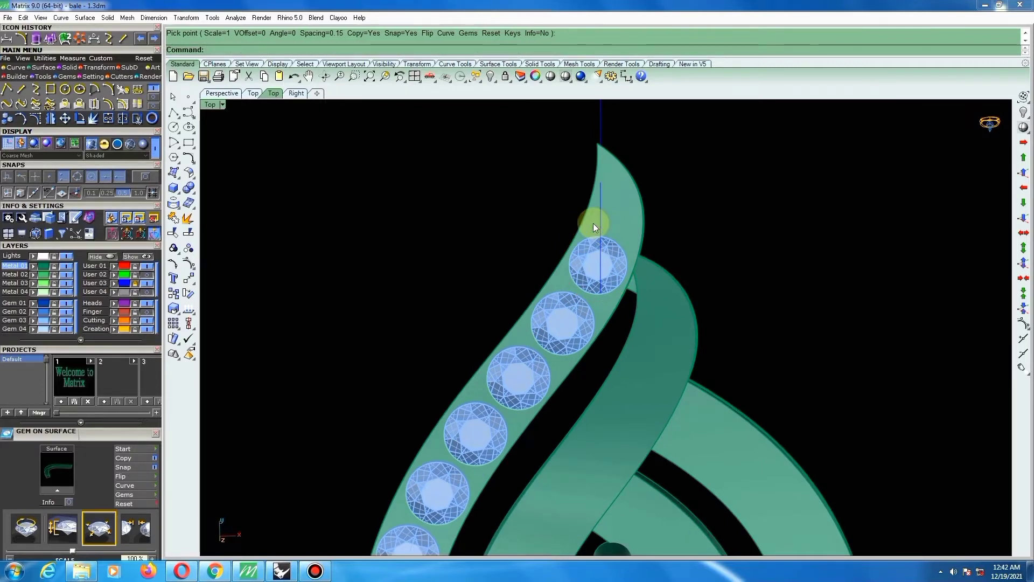
Examine the full row of round gems along the outer left band for spacing and fit from tip to lower end.
{"action": "scroll", "coordinate": [593, 223], "scroll_direction": "down", "scroll_amount": 8}
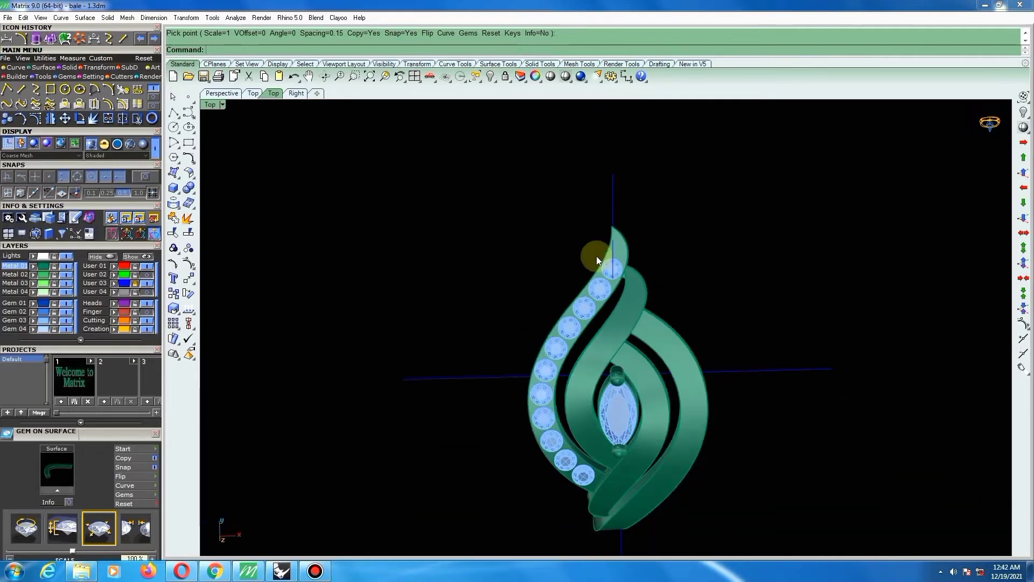
{"action": "scroll", "coordinate": [597, 403], "scroll_direction": "up", "scroll_amount": 6}
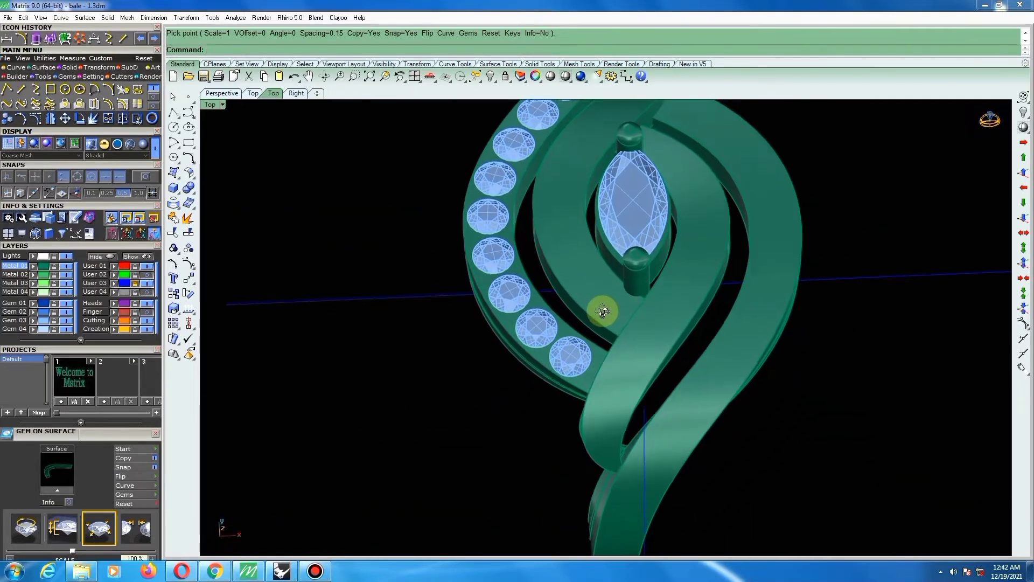
{"action": "scroll", "coordinate": [602, 320], "scroll_direction": "down", "scroll_amount": 7}
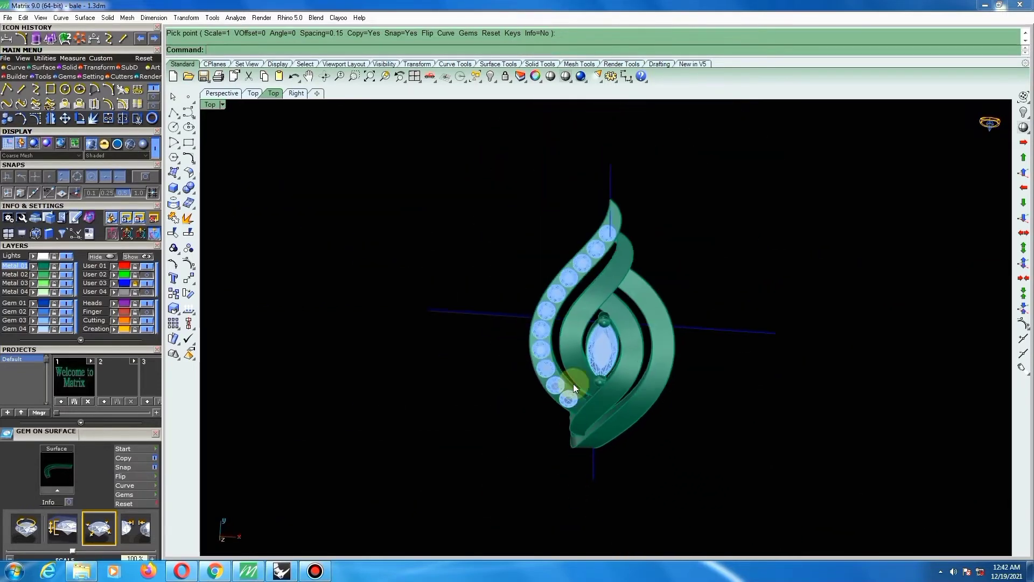
{"action": "scroll", "coordinate": [595, 269], "scroll_direction": "up", "scroll_amount": 6}
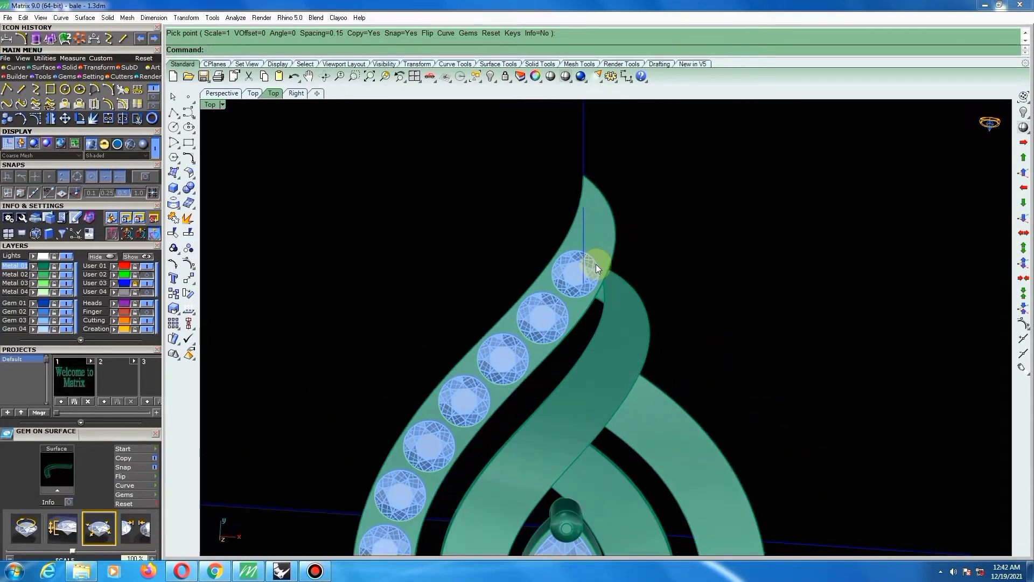
{"action": "scroll", "coordinate": [613, 219], "scroll_direction": "down", "scroll_amount": 7}
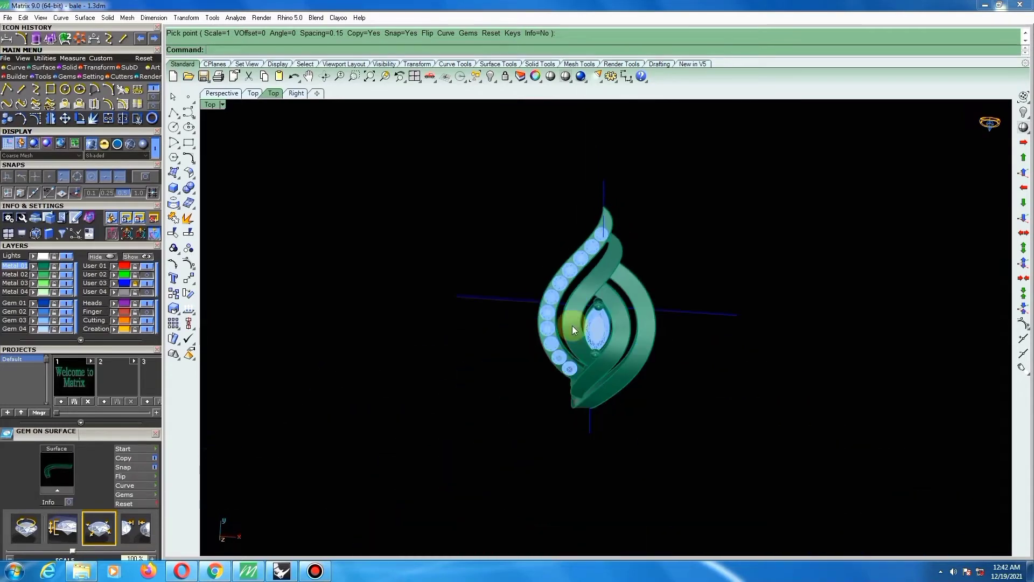
{"action": "scroll", "coordinate": [572, 326], "scroll_direction": "up", "scroll_amount": 6}
{"action": "right_click_drag", "start_coordinate": [609, 309], "coordinate": [616, 301]}
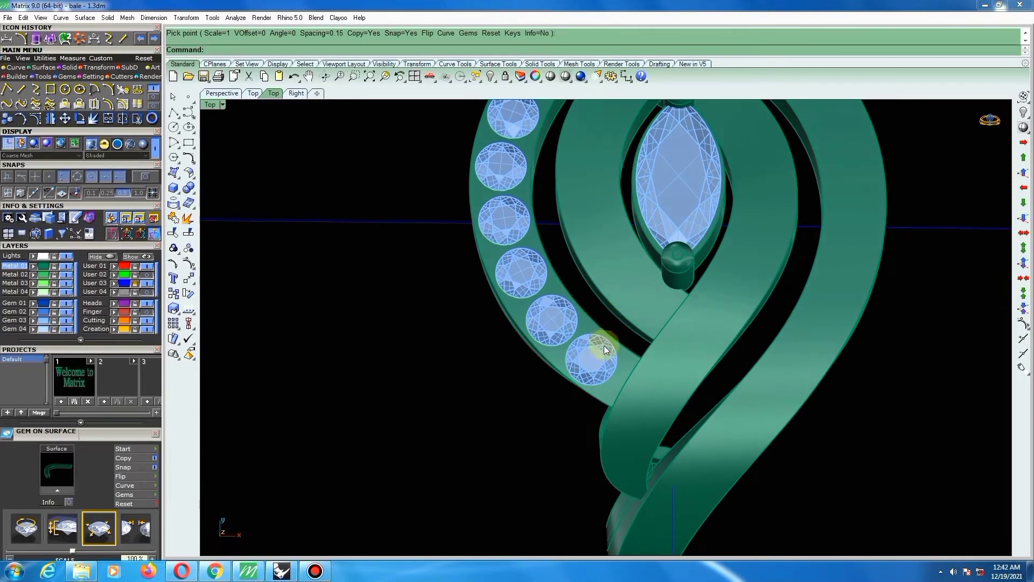
Start Prong on Surface on the outer left band, setting the prong taper to 0 and keeping the fillet at 50.
{"action": "scroll", "coordinate": [622, 377], "scroll_direction": "up", "scroll_amount": 4}
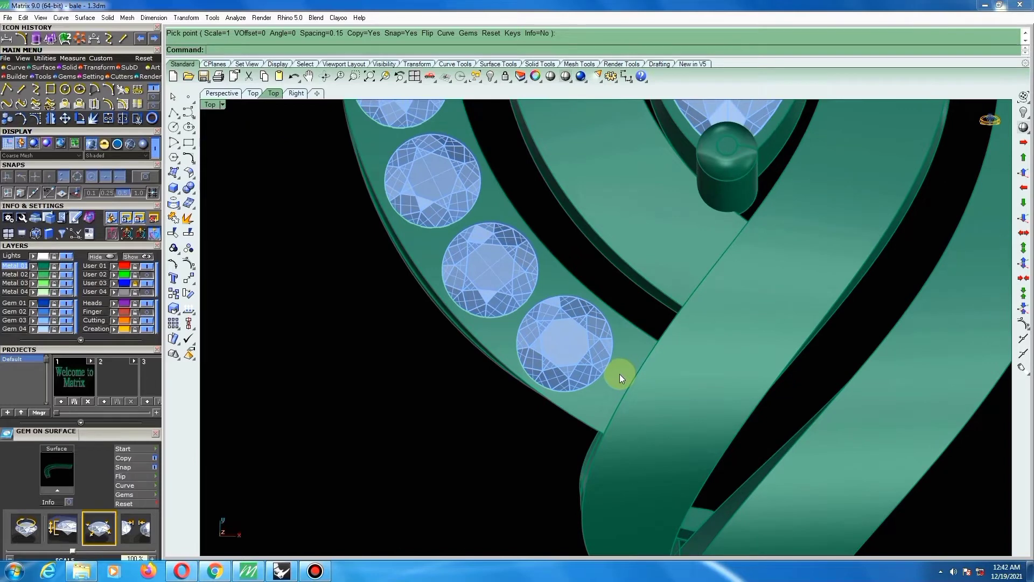
{"action": "left_click", "coordinate": [626, 368]}
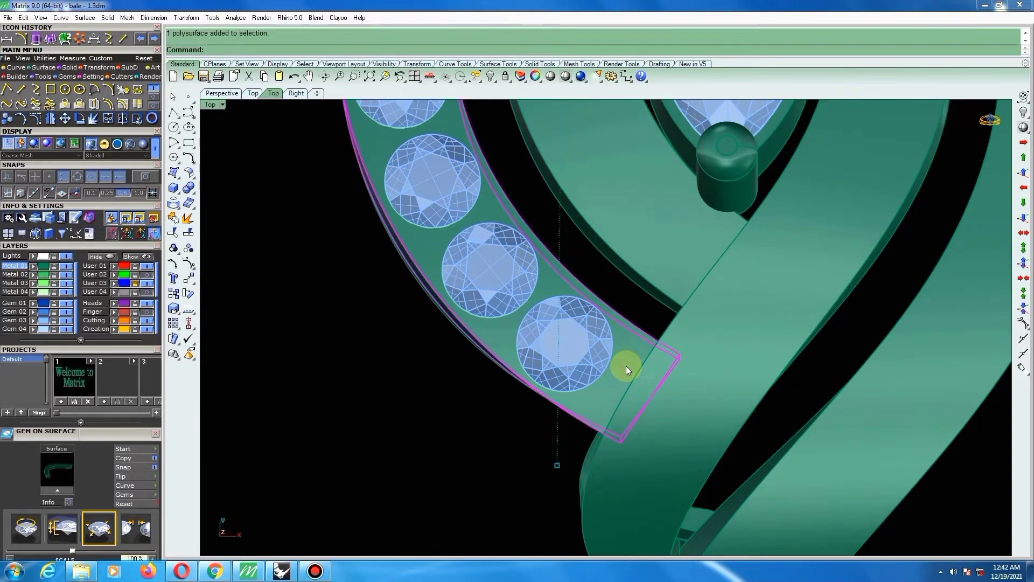
{"action": "key", "text": "F6"}
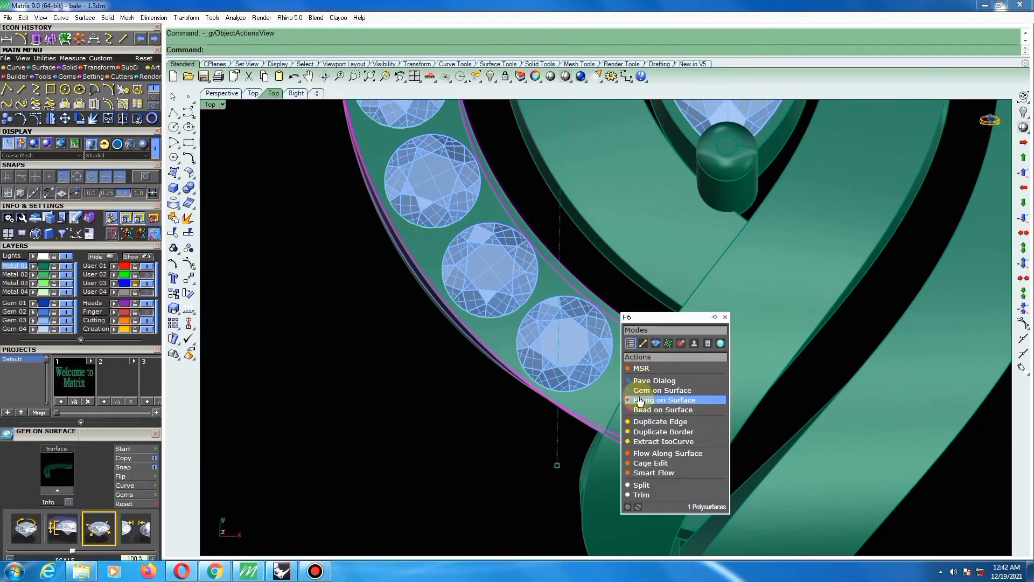
{"action": "left_click", "coordinate": [640, 400]}
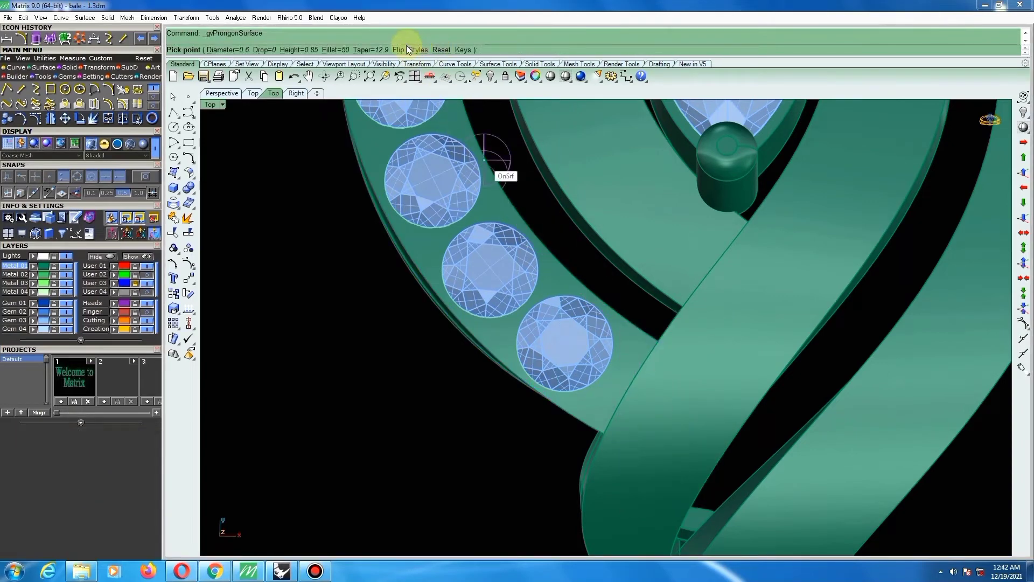
{"action": "left_click", "coordinate": [378, 50]}
{"action": "type", "text": "0"}
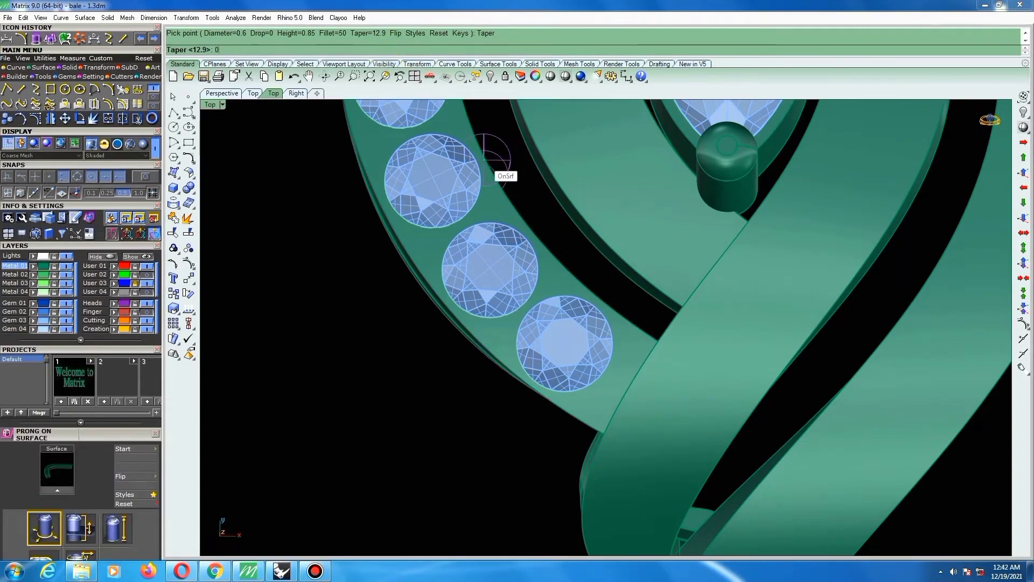
{"action": "key", "text": "Return"}
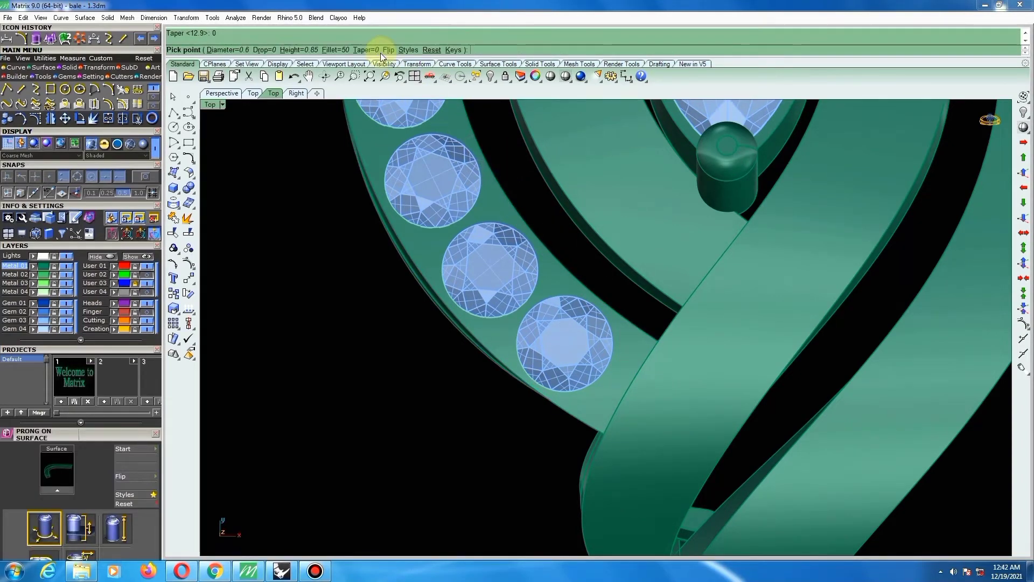
{"action": "left_click", "coordinate": [339, 50]}
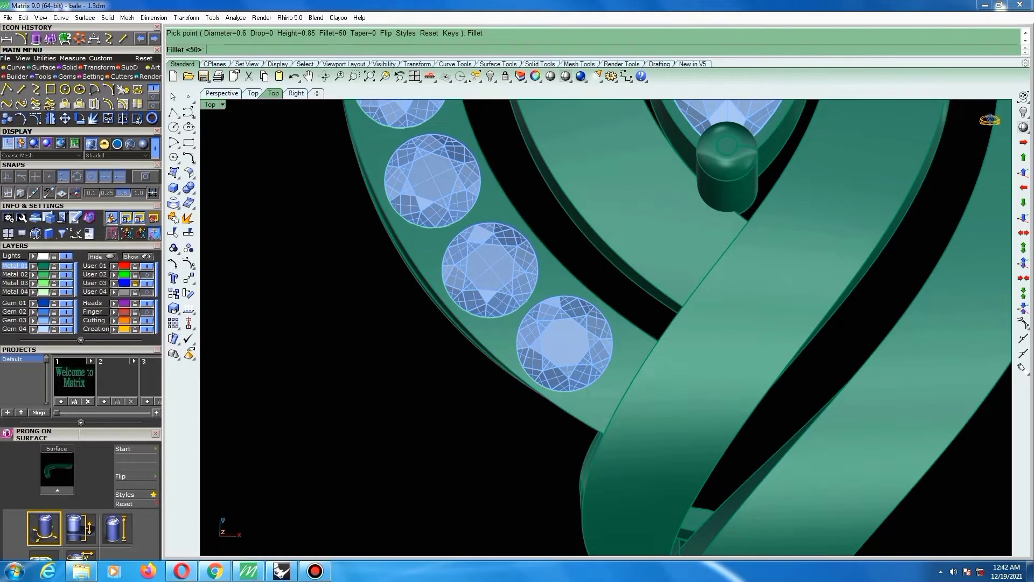
{"action": "key", "text": "Return"}
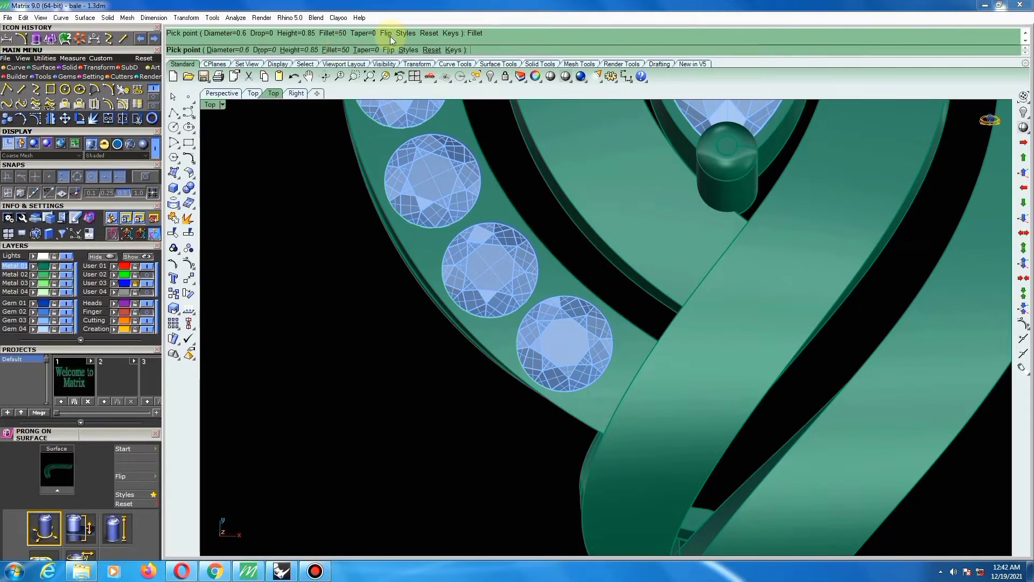
Set the prong height to 0.65 and the drop to 0.2.
{"action": "left_click", "coordinate": [313, 51]}
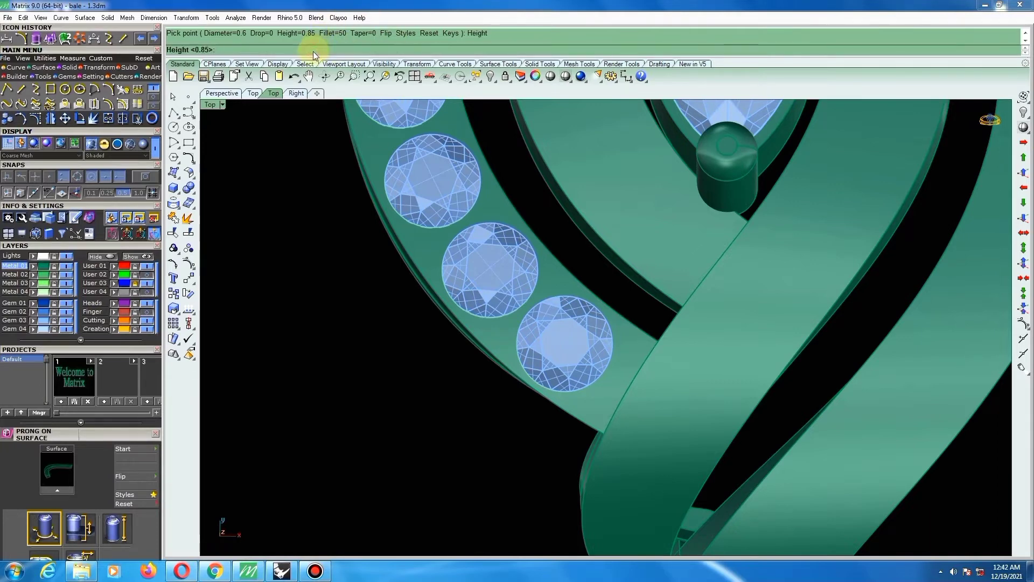
{"action": "type", "text": ".65"}
{"action": "key", "text": "Return"}
{"action": "left_click", "coordinate": [274, 50]}
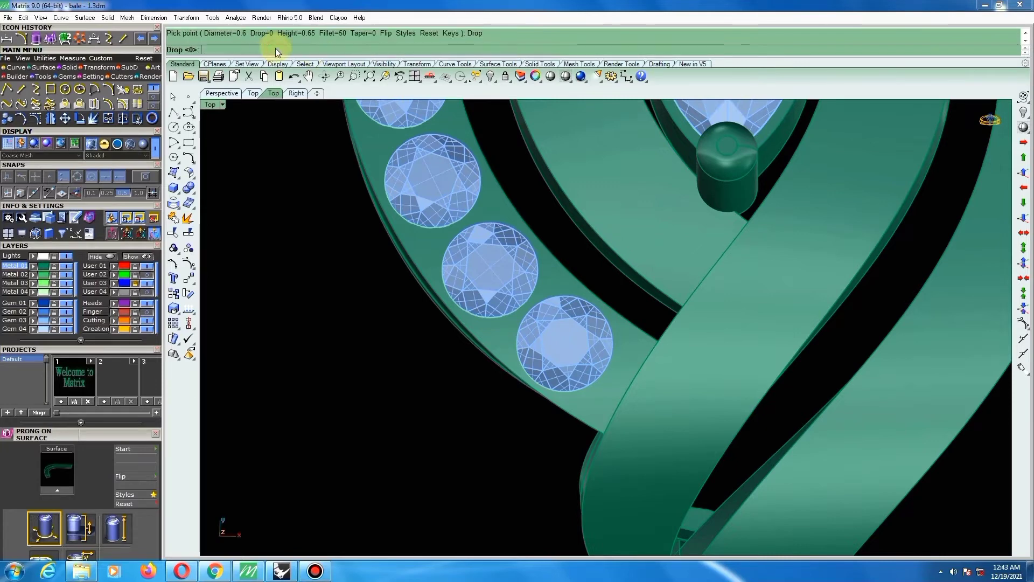
{"action": "type", "text": ".2"}
{"action": "key", "text": "Return"}
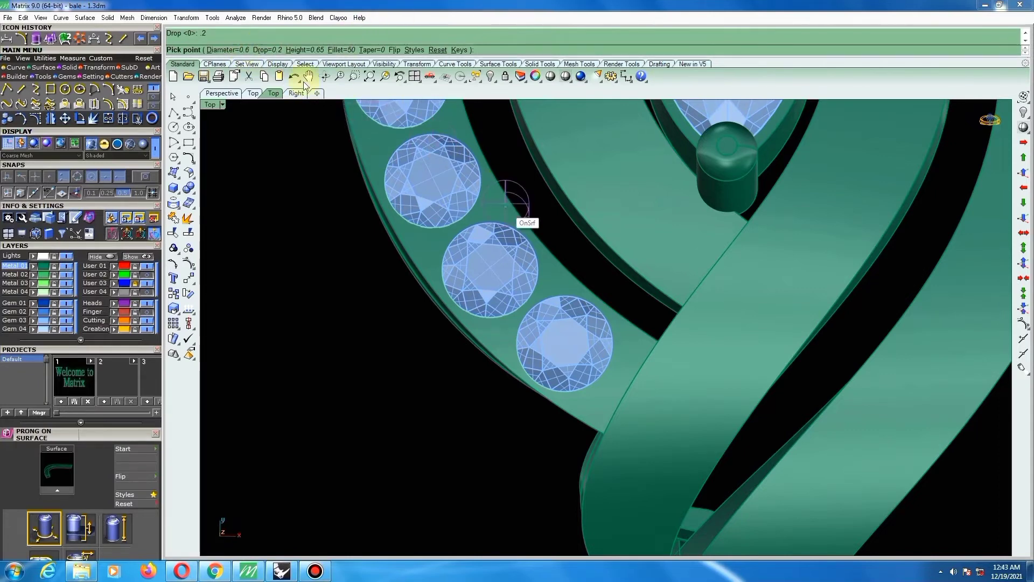
Reduce the prong diameter to 0.55 and flip the prong direction for the lowest gem on the outer left band.
{"action": "right_click_drag", "start_coordinate": [461, 201], "coordinate": [429, 185]}
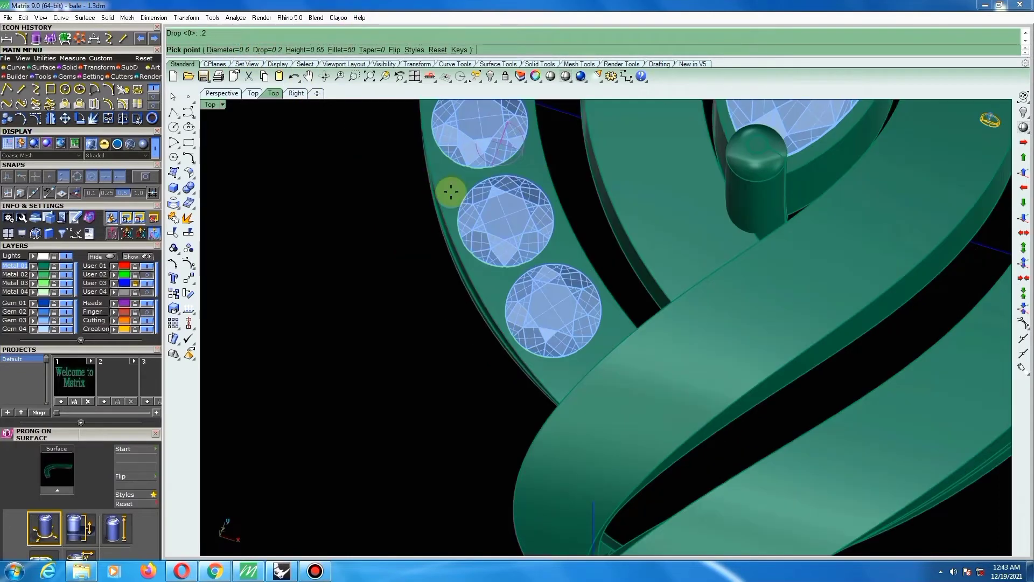
{"action": "scroll", "coordinate": [609, 341], "scroll_direction": "up", "scroll_amount": 2}
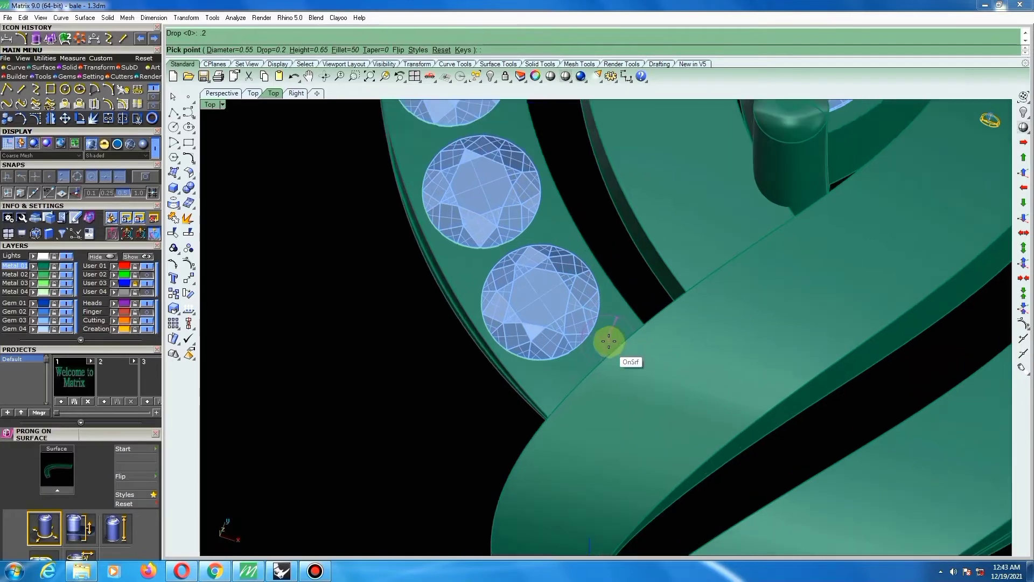
{"action": "type", "text": "Q"}
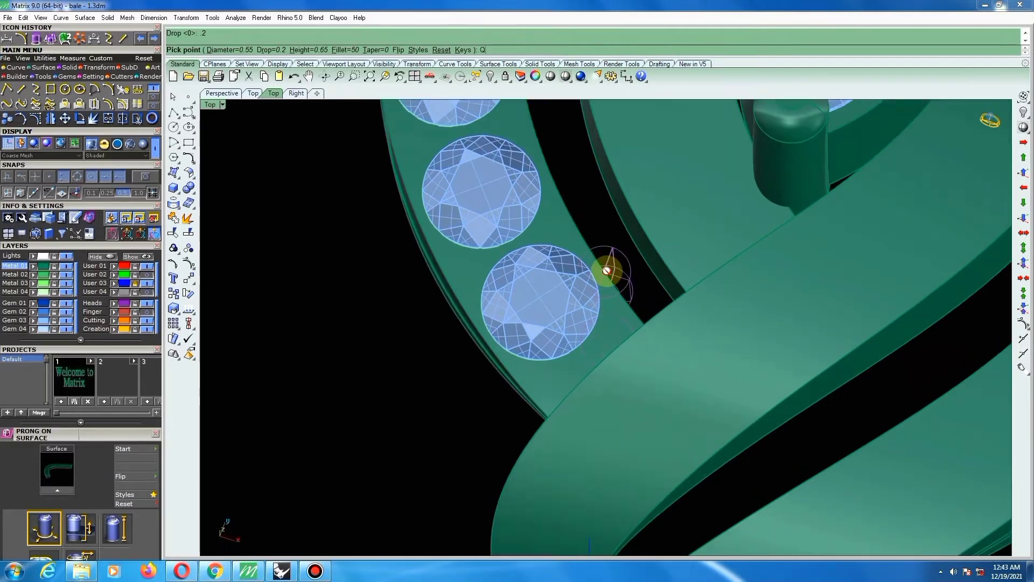
{"action": "left_click", "coordinate": [398, 50]}
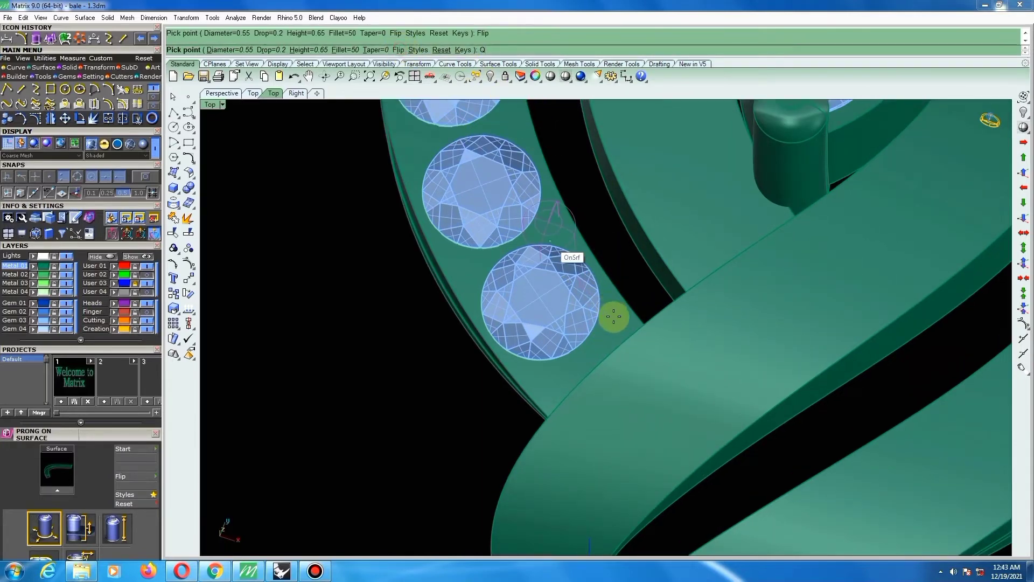
{"action": "key", "text": "BackSpace"}
{"action": "scroll", "coordinate": [619, 340], "scroll_direction": "up", "scroll_amount": 1}
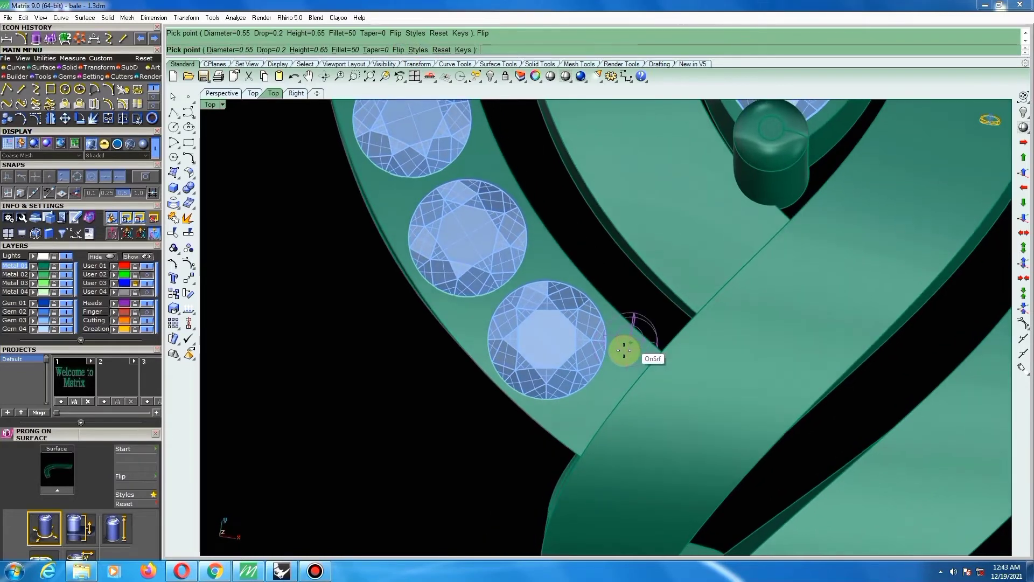
{"action": "scroll", "coordinate": [622, 350], "scroll_direction": "up", "scroll_amount": 1}
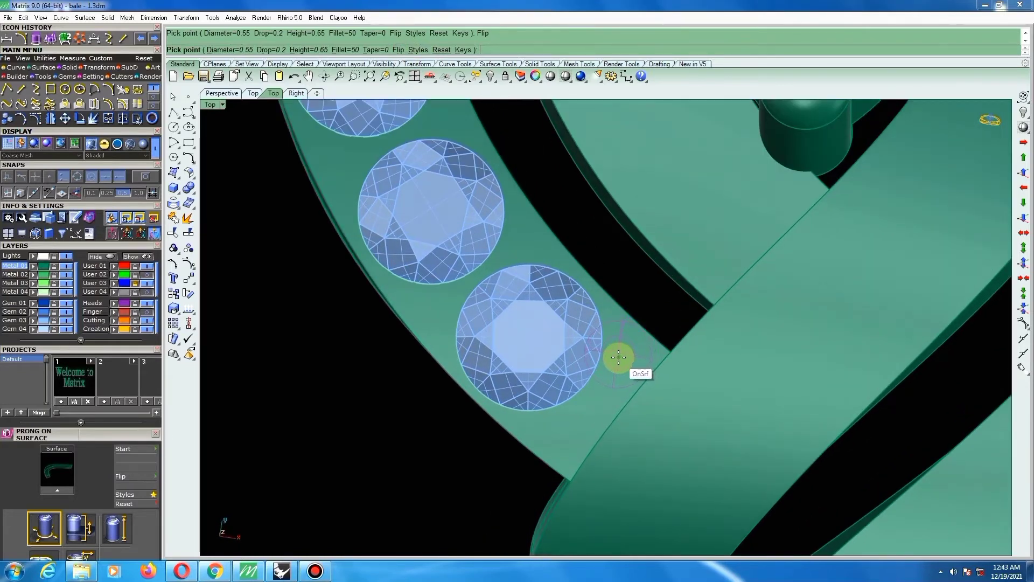
Place two prongs on the lower side of the lowest round gem, one near each band edge, and finish Prong on Surface.
{"action": "left_click", "coordinate": [618, 357]}
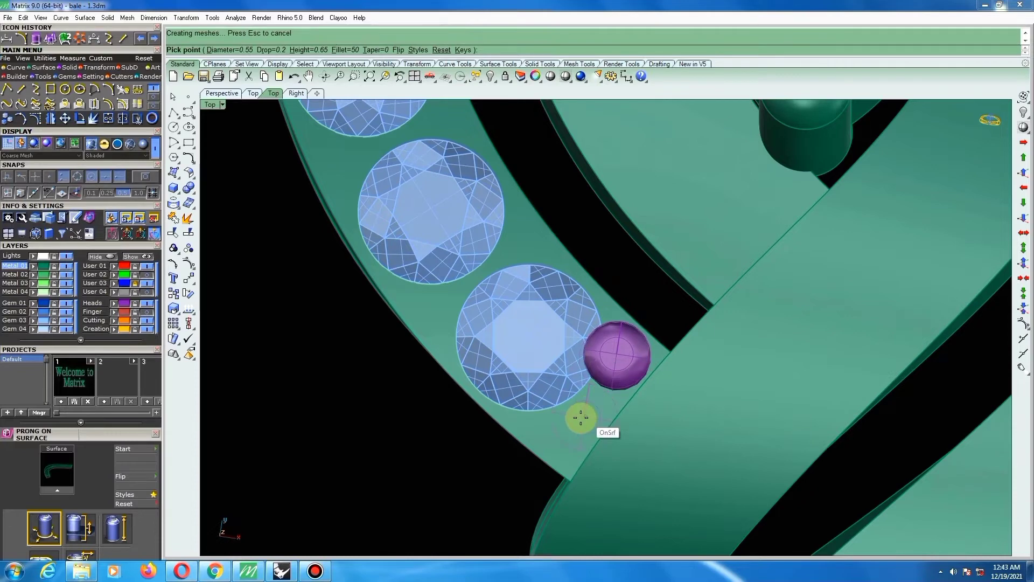
{"action": "left_click", "coordinate": [565, 422]}
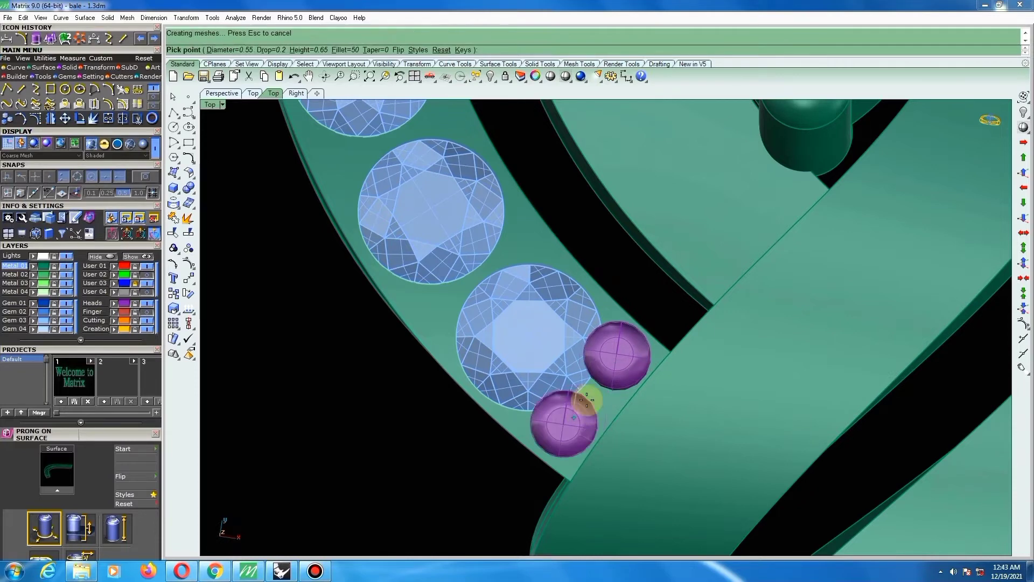
{"action": "scroll", "coordinate": [577, 409], "scroll_direction": "down", "scroll_amount": 1}
{"action": "scroll", "coordinate": [589, 323], "scroll_direction": "down", "scroll_amount": 1}
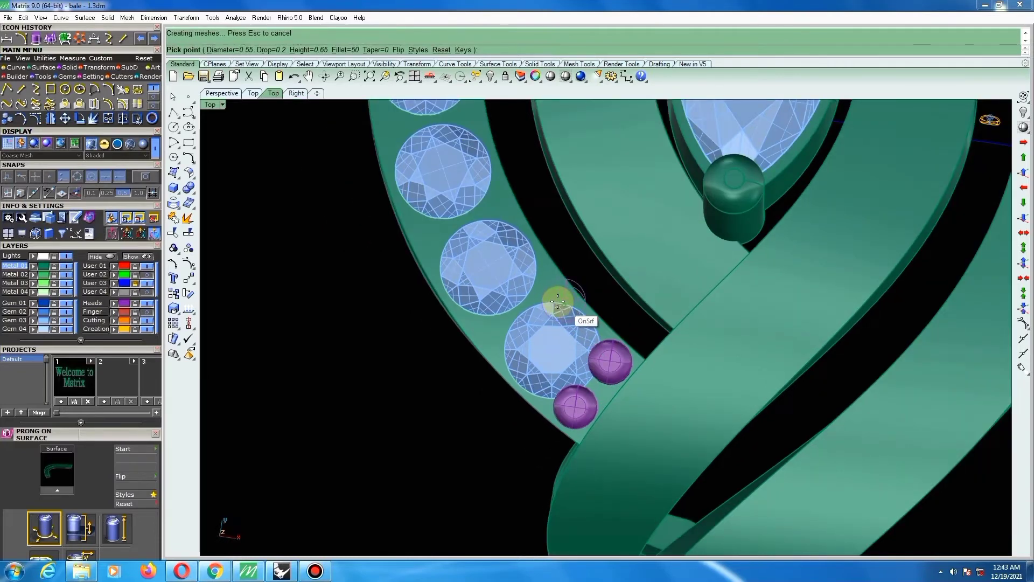
{"action": "scroll", "coordinate": [546, 291], "scroll_direction": "up", "scroll_amount": 1}
{"action": "right_click_drag", "start_coordinate": [549, 297], "coordinate": [550, 300]}
{"action": "scroll", "coordinate": [547, 302], "scroll_direction": "down", "scroll_amount": 1}
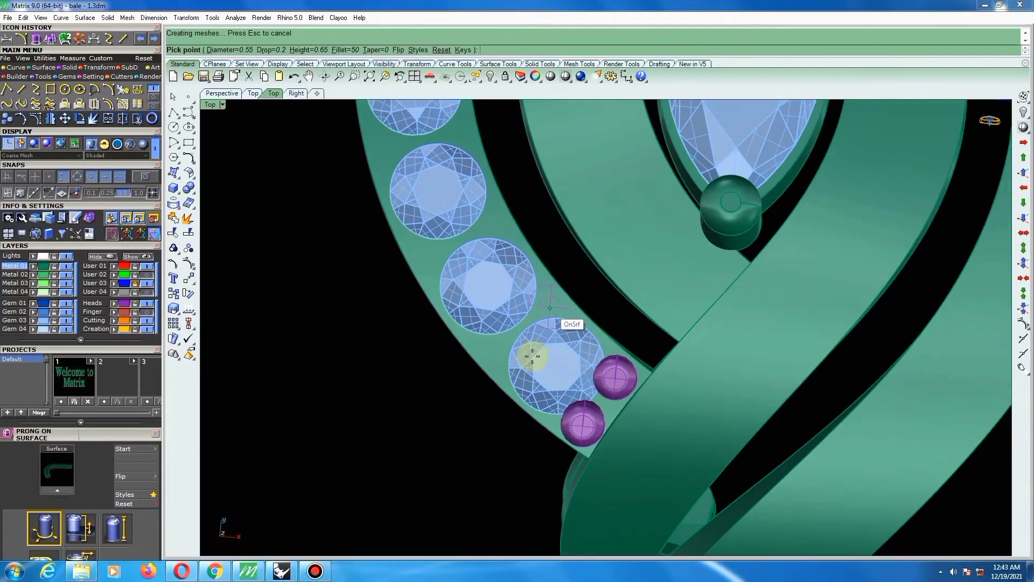
{"action": "scroll", "coordinate": [515, 388], "scroll_direction": "down", "scroll_amount": 4}
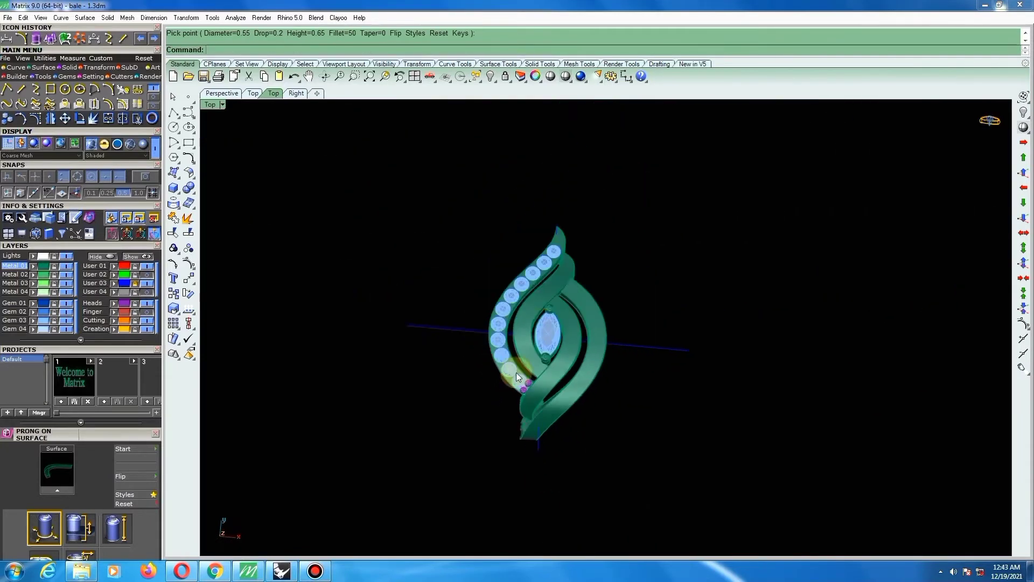
Add one more round gem at 0.9 scale near the outer left band's upper tip with Gem on Surface, and finish the command.
{"action": "scroll", "coordinate": [560, 211], "scroll_direction": "up", "scroll_amount": 5}
{"action": "left_click", "coordinate": [555, 260]}
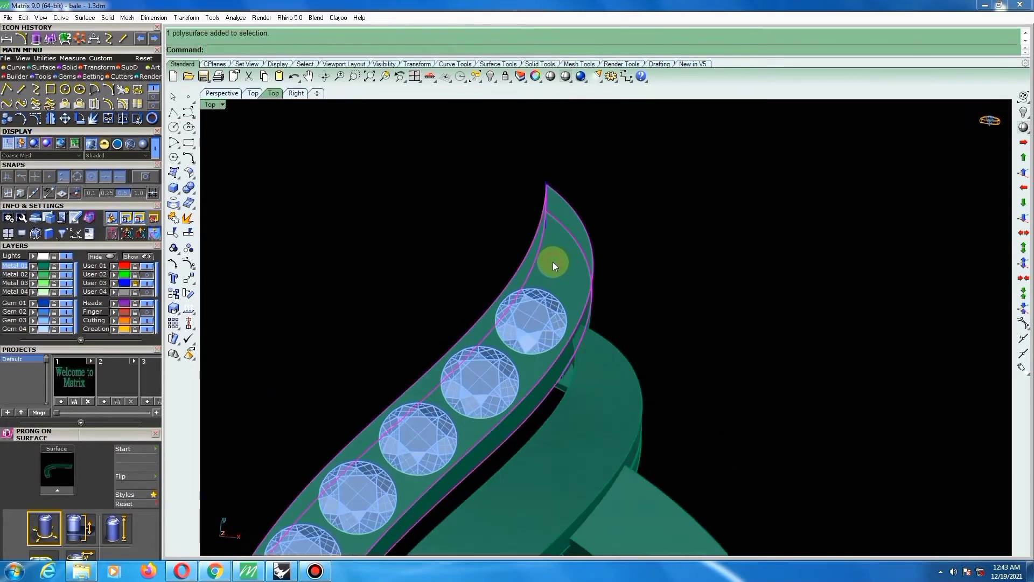
{"action": "scroll", "coordinate": [550, 299], "scroll_direction": "down", "scroll_amount": 3}
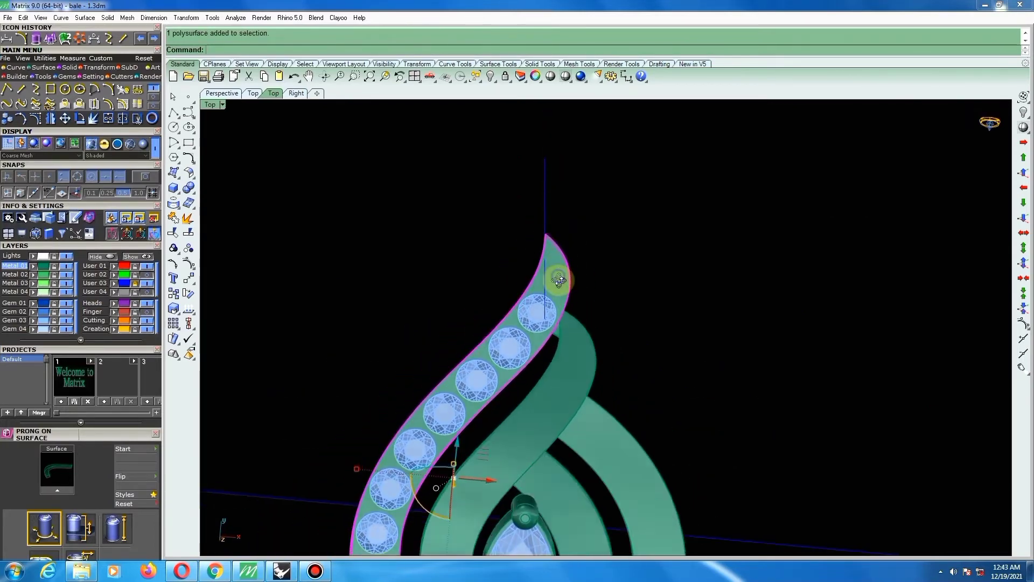
{"action": "scroll", "coordinate": [554, 280], "scroll_direction": "up", "scroll_amount": 2}
{"action": "middle_click", "coordinate": [544, 276]}
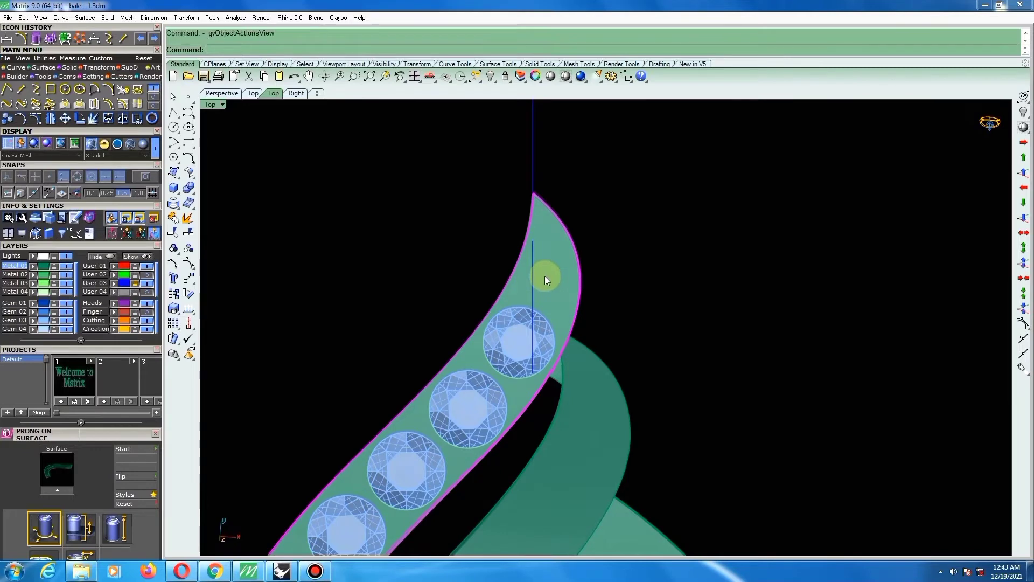
{"action": "left_click", "coordinate": [559, 300]}
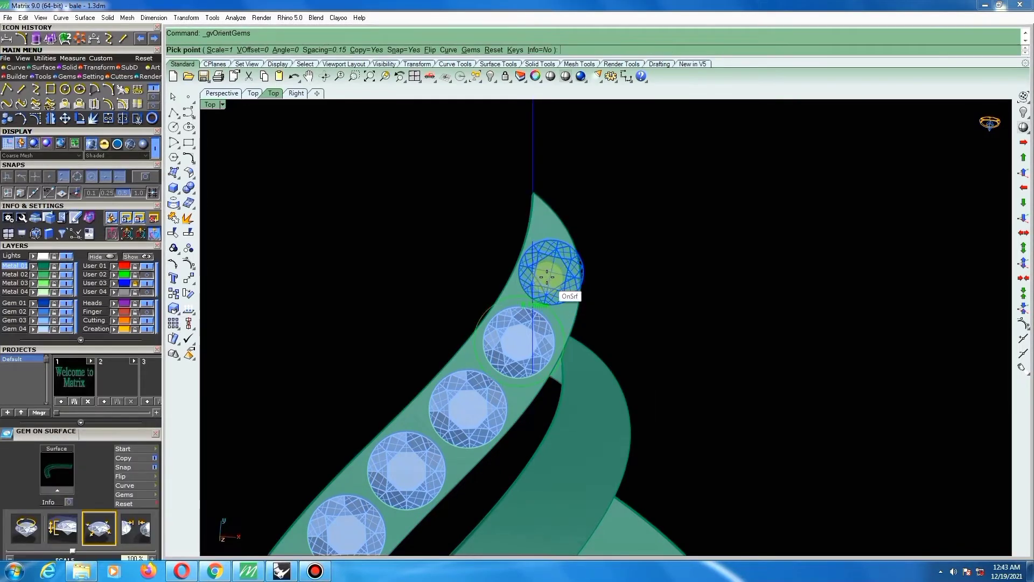
{"action": "right_click_drag", "start_coordinate": [549, 272], "coordinate": [550, 276]}
{"action": "key", "text": "Down"}
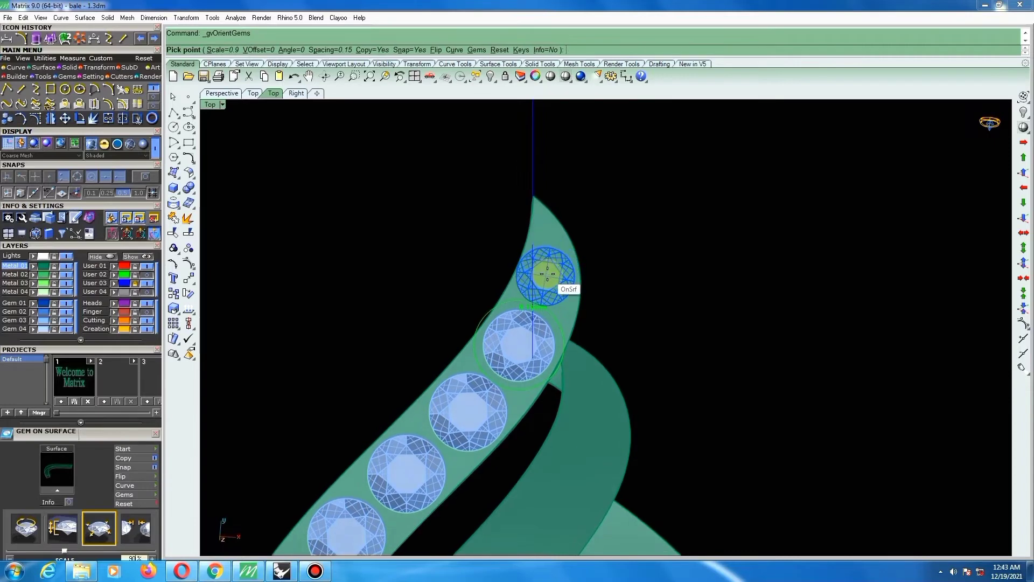
{"action": "scroll", "coordinate": [547, 273], "scroll_direction": "up", "scroll_amount": 3}
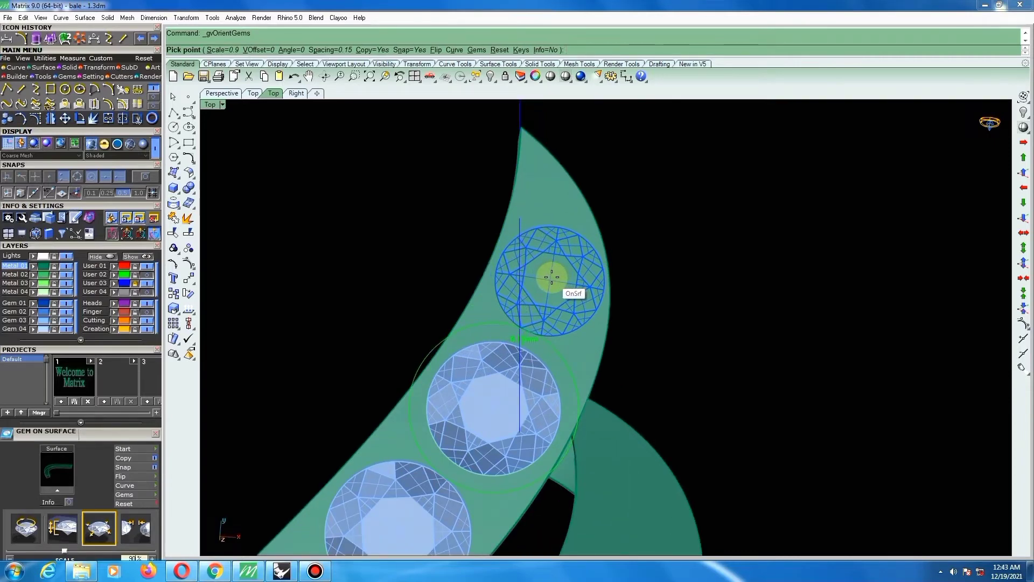
{"action": "left_click", "coordinate": [552, 277]}
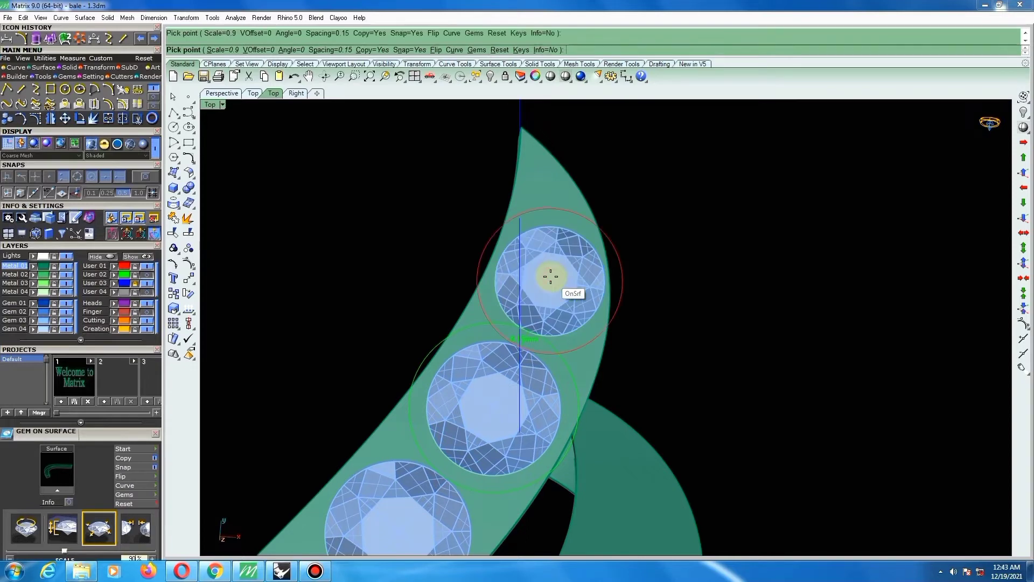
{"action": "right_click", "coordinate": [552, 277]}
In the straight top view, move the second gem from the band's upper tip by about 0.025.
{"action": "key", "text": "F9"}
{"action": "scroll", "coordinate": [541, 374], "scroll_direction": "up", "scroll_amount": 3}
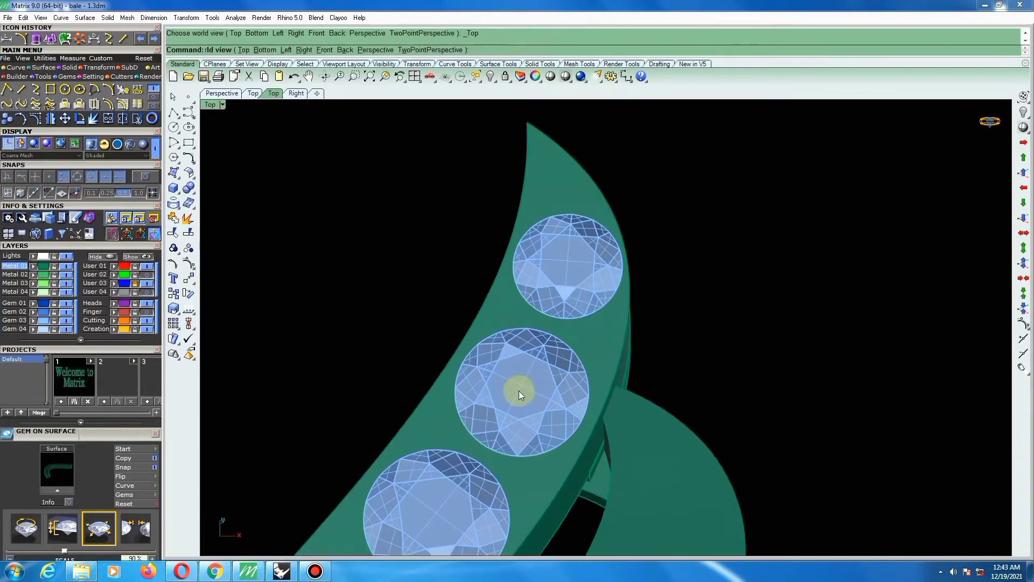
{"action": "left_click", "coordinate": [501, 419]}
{"action": "scroll", "coordinate": [500, 421], "scroll_direction": "up", "scroll_amount": 3}
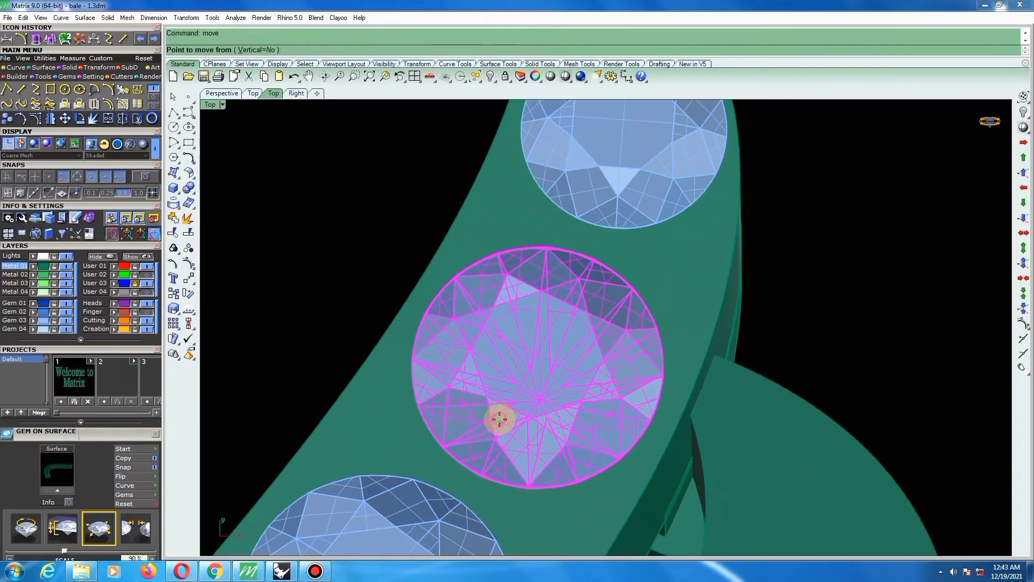
{"action": "left_click", "coordinate": [497, 423]}
{"action": "left_click", "coordinate": [496, 425]}
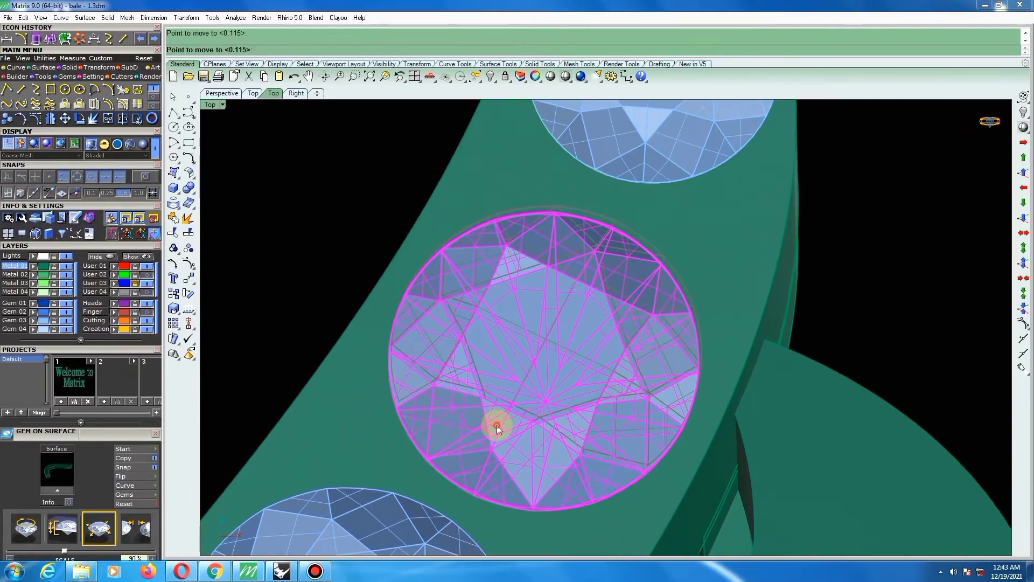
Move the topmost small gem slightly to adjust its position near the band's upper tip, and deselect it.
{"action": "scroll", "coordinate": [495, 425], "scroll_direction": "down", "scroll_amount": 5}
{"action": "scroll", "coordinate": [557, 289], "scroll_direction": "up", "scroll_amount": 4}
{"action": "right_click", "coordinate": [562, 271]}
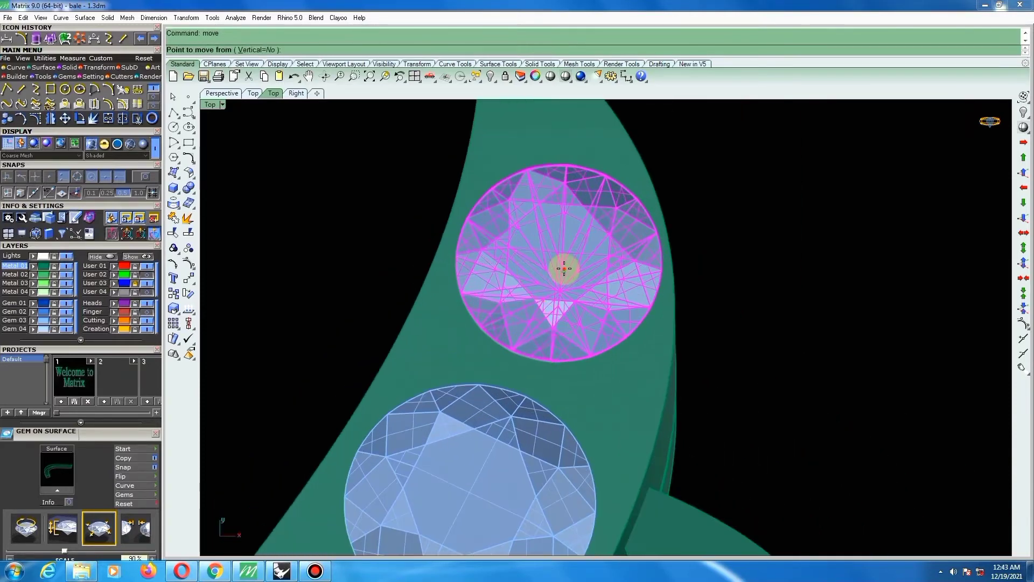
{"action": "left_click", "coordinate": [563, 269]}
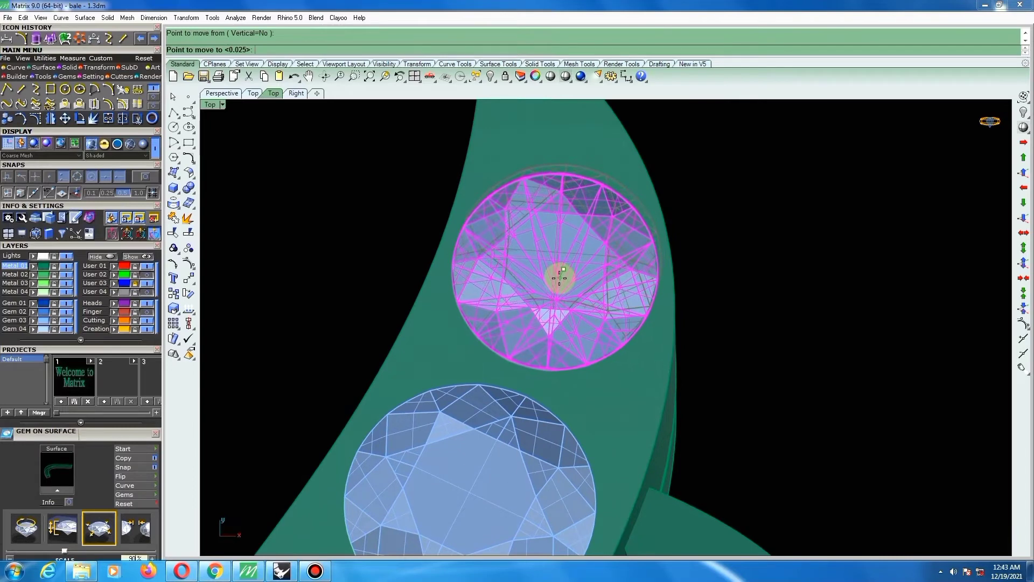
{"action": "left_click", "coordinate": [572, 275]}
{"action": "scroll", "coordinate": [573, 275], "scroll_direction": "down", "scroll_amount": 5}
{"action": "left_click", "coordinate": [694, 232]}
{"action": "scroll", "coordinate": [568, 267], "scroll_direction": "down", "scroll_amount": 5}
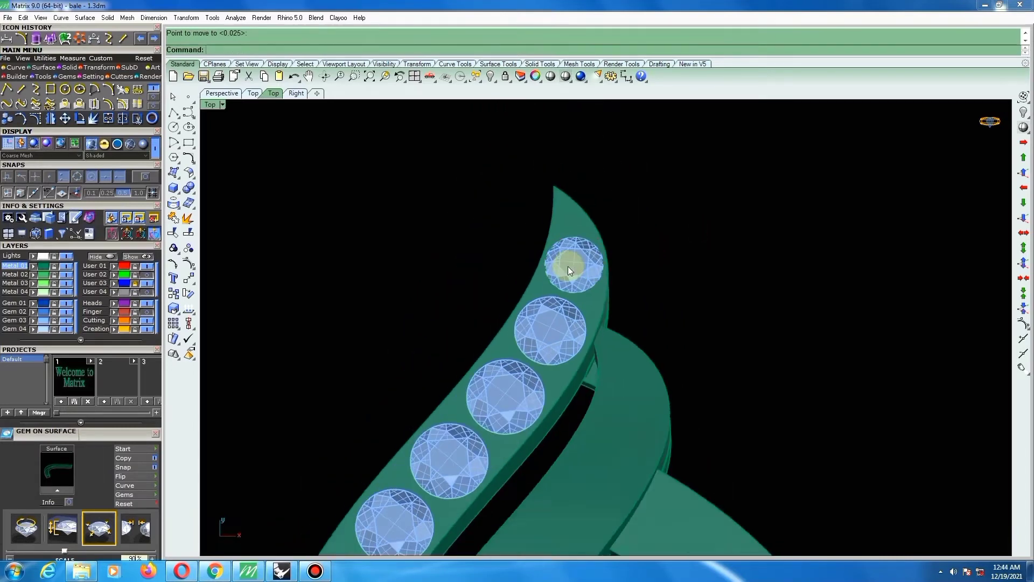
In the right side view, raise the two round gems nearest the outer left band's upper tip slightly, one after the other.
{"action": "scroll", "coordinate": [587, 264], "scroll_direction": "up", "scroll_amount": 6}
{"action": "scroll", "coordinate": [580, 223], "scroll_direction": "up", "scroll_amount": 2}
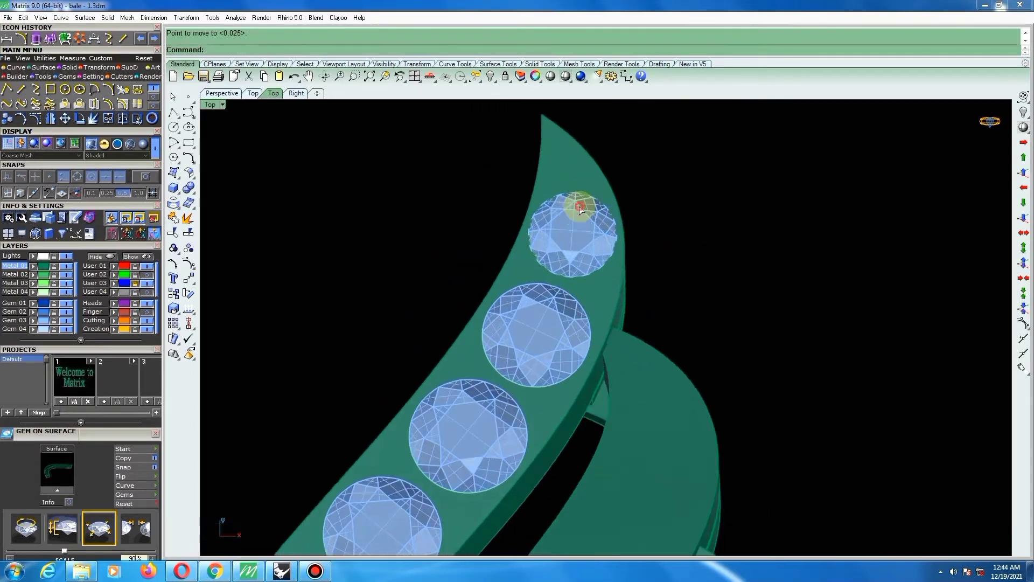
{"action": "left_click", "coordinate": [579, 206]}
{"action": "key", "text": "F3"}
{"action": "scroll", "coordinate": [601, 254], "scroll_direction": "down", "scroll_amount": 3}
{"action": "scroll", "coordinate": [684, 231], "scroll_direction": "up", "scroll_amount": 7}
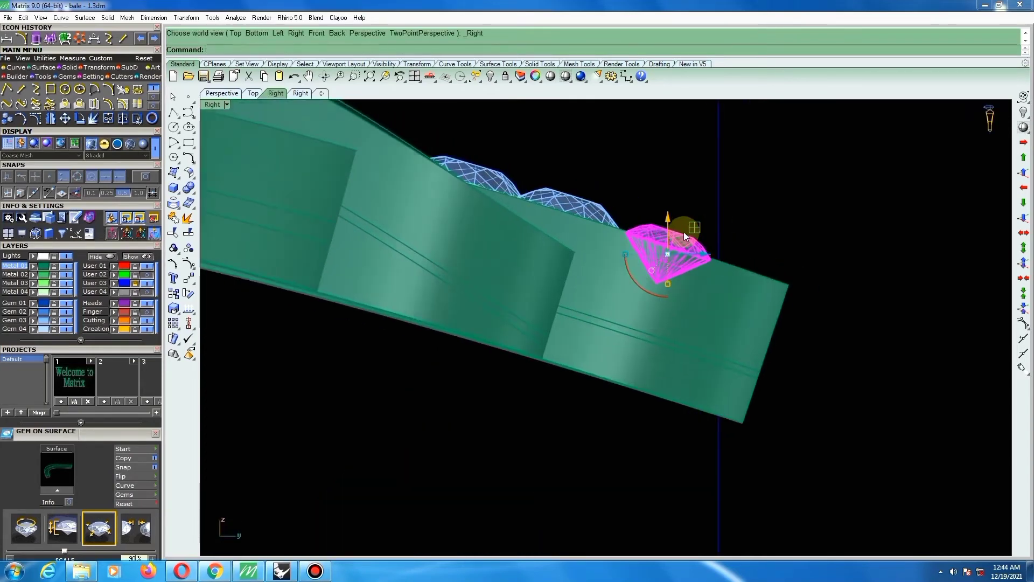
{"action": "left_click_drag", "start_coordinate": [661, 227], "coordinate": [661, 224]}
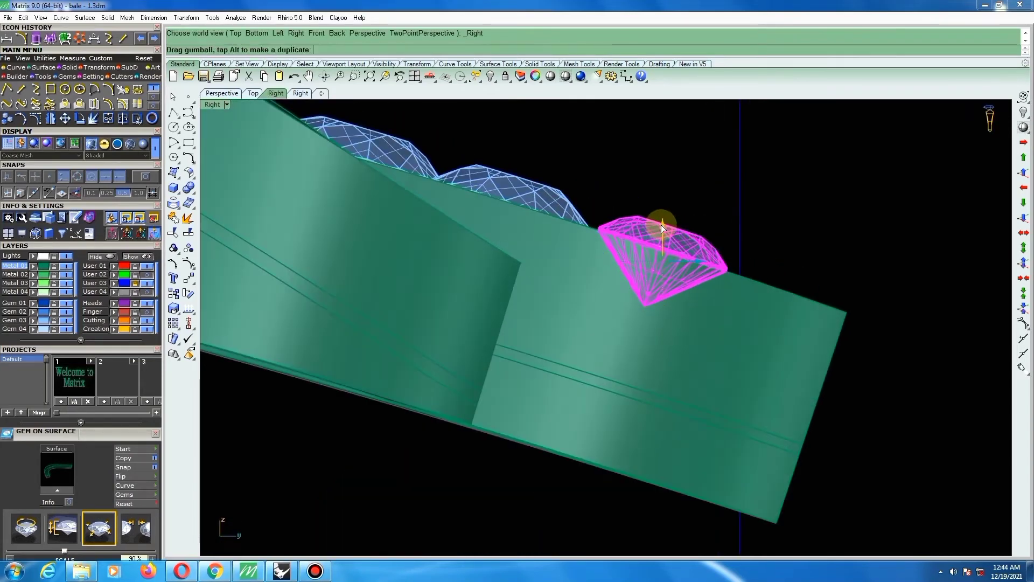
{"action": "left_click", "coordinate": [520, 188]}
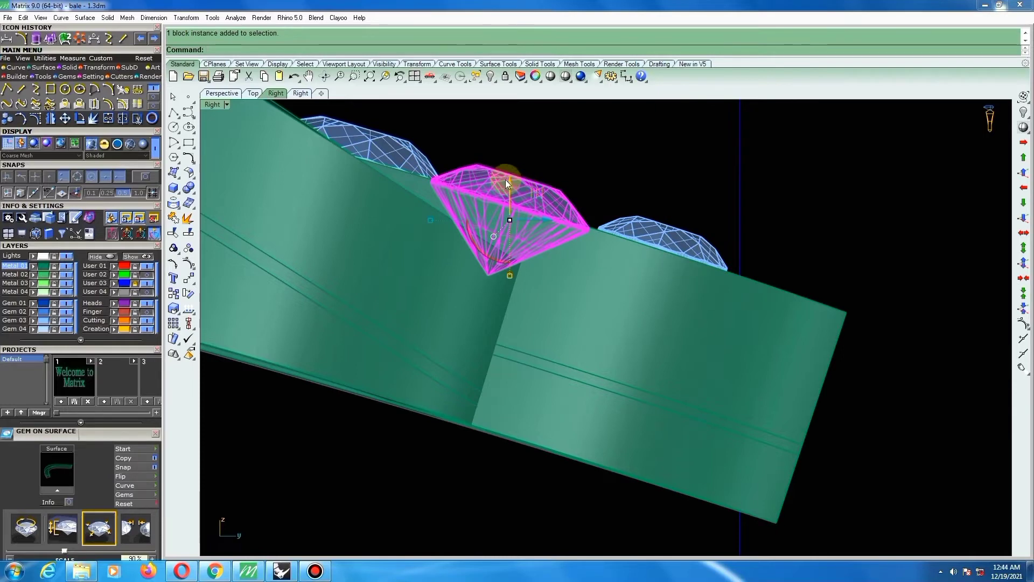
{"action": "left_click_drag", "start_coordinate": [506, 178], "coordinate": [508, 178]}
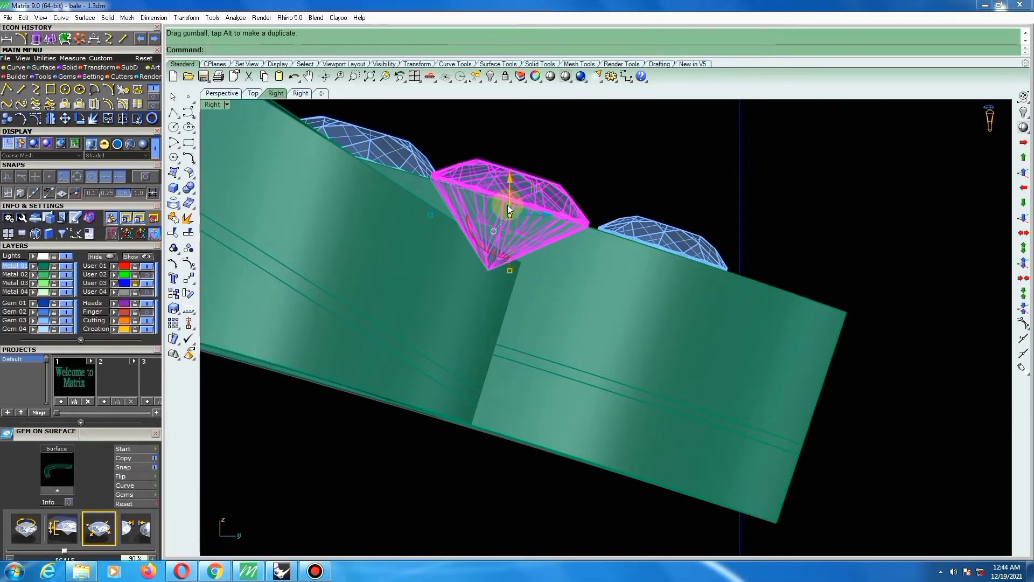
In the straight top view, move the third round gem from the band's upper tip slightly to adjust its spacing, and deselect it.
{"action": "scroll", "coordinate": [508, 204], "scroll_direction": "down", "scroll_amount": 5}
{"action": "key", "text": "ctrl+F1"}
{"action": "scroll", "coordinate": [567, 249], "scroll_direction": "down", "scroll_amount": 4}
{"action": "scroll", "coordinate": [525, 387], "scroll_direction": "up", "scroll_amount": 7}
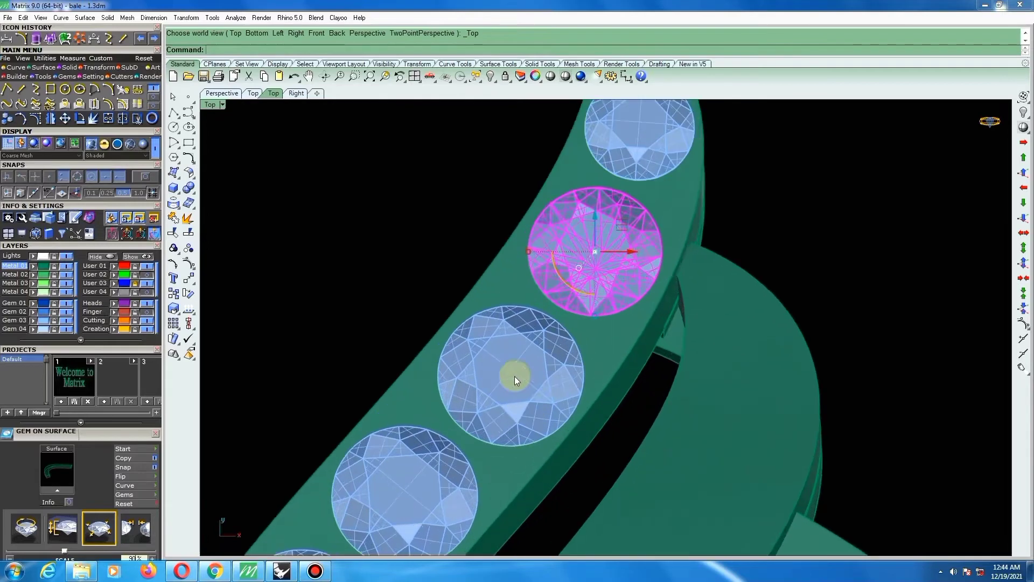
{"action": "left_click", "coordinate": [490, 406]}
{"action": "scroll", "coordinate": [454, 447], "scroll_direction": "up", "scroll_amount": 3}
{"action": "right_click", "coordinate": [467, 431]}
{"action": "scroll", "coordinate": [451, 425], "scroll_direction": "up", "scroll_amount": 10}
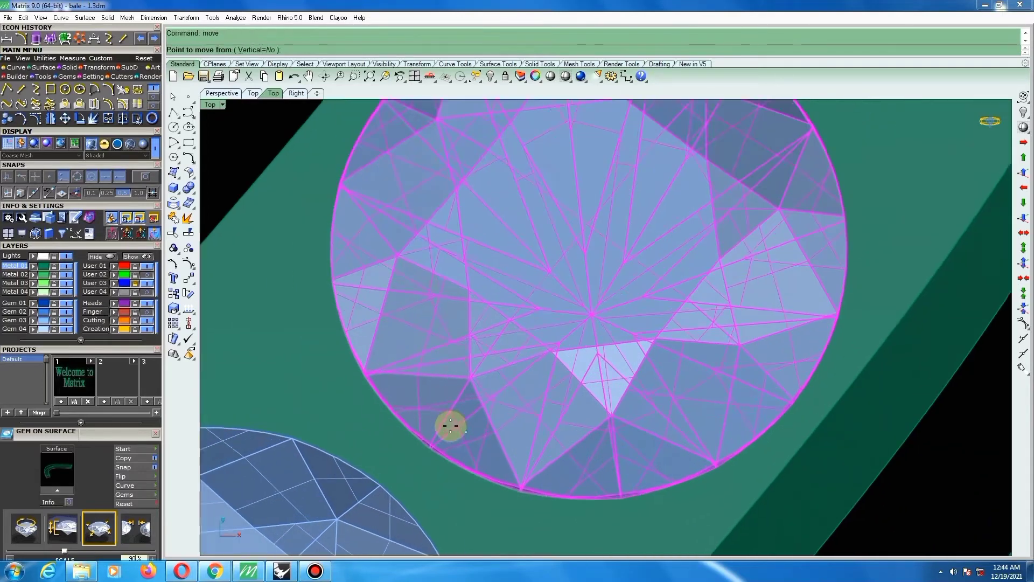
{"action": "left_click", "coordinate": [450, 428]}
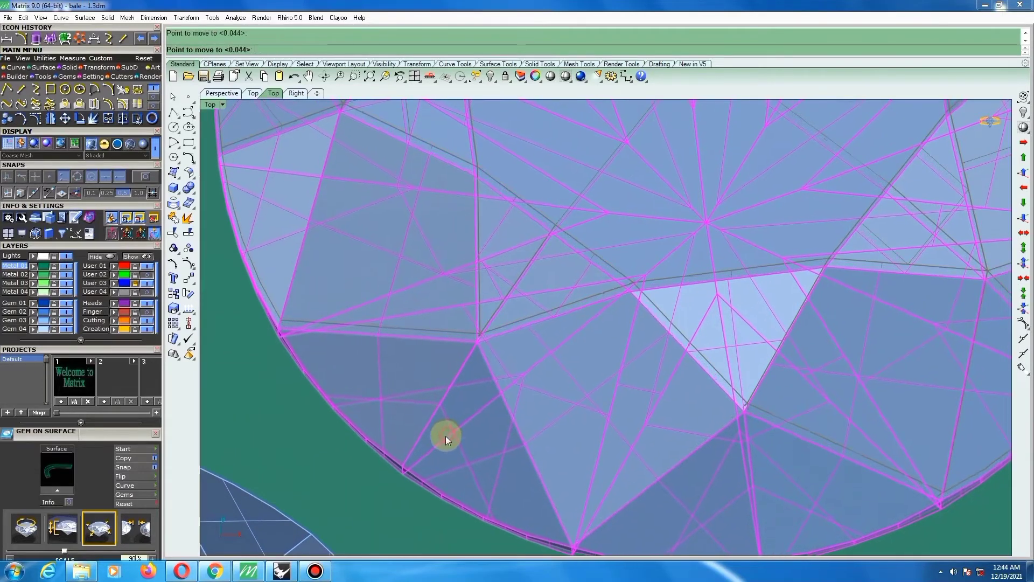
{"action": "left_click", "coordinate": [470, 380]}
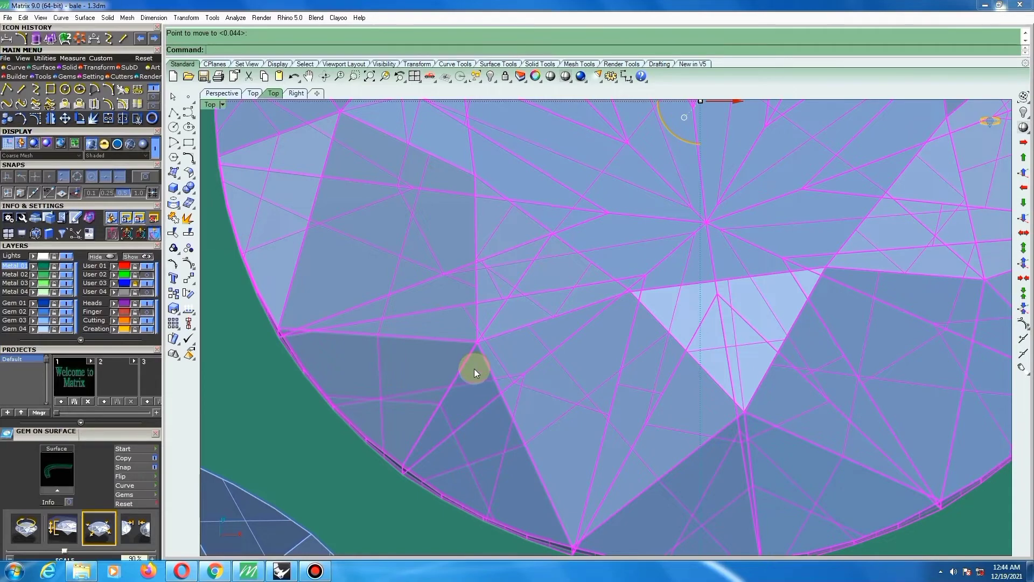
{"action": "scroll", "coordinate": [474, 368], "scroll_direction": "down", "scroll_amount": 8}
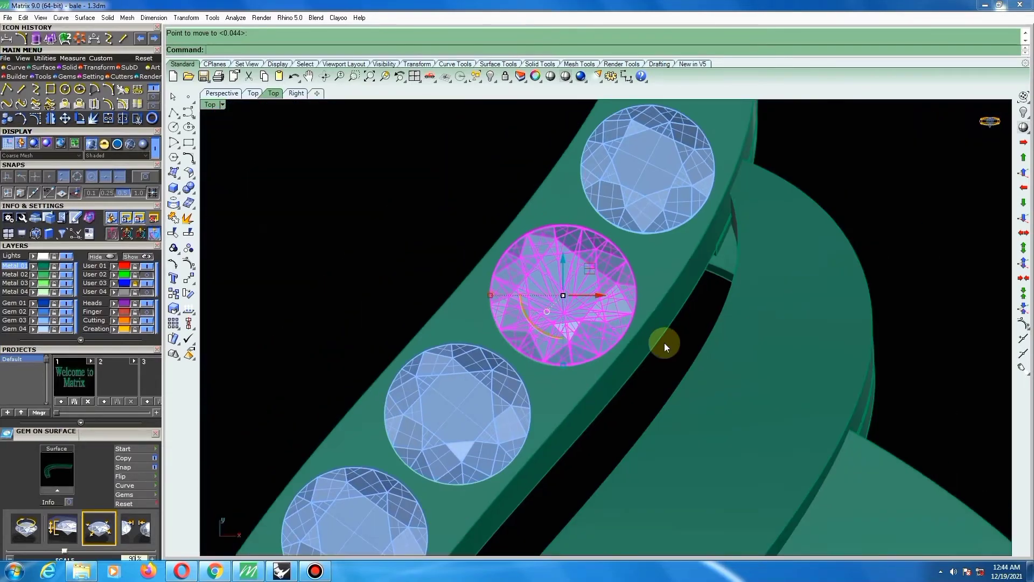
{"action": "left_click", "coordinate": [669, 345]}
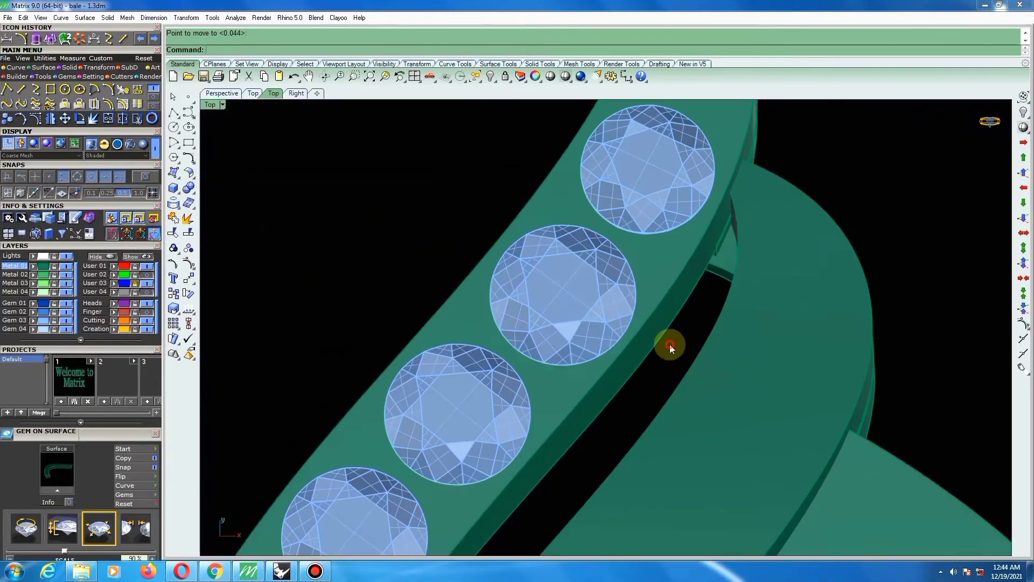
Move the fourth round gem from the band's upper tip slightly to even out the gap to its lower neighbour.
{"action": "scroll", "coordinate": [567, 356], "scroll_direction": "down", "scroll_amount": 2}
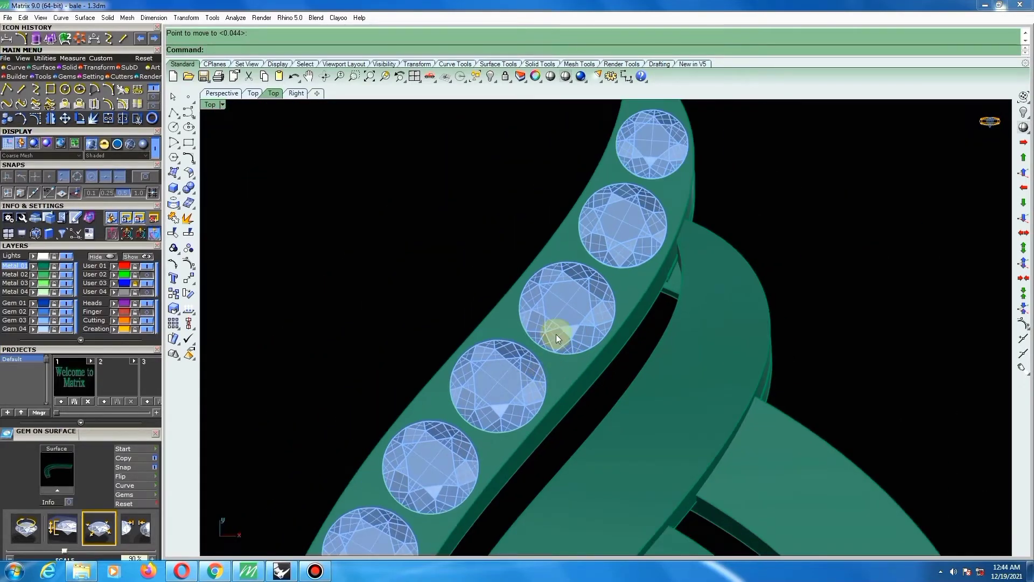
{"action": "scroll", "coordinate": [487, 398], "scroll_direction": "up", "scroll_amount": 2}
{"action": "left_click", "coordinate": [489, 401]}
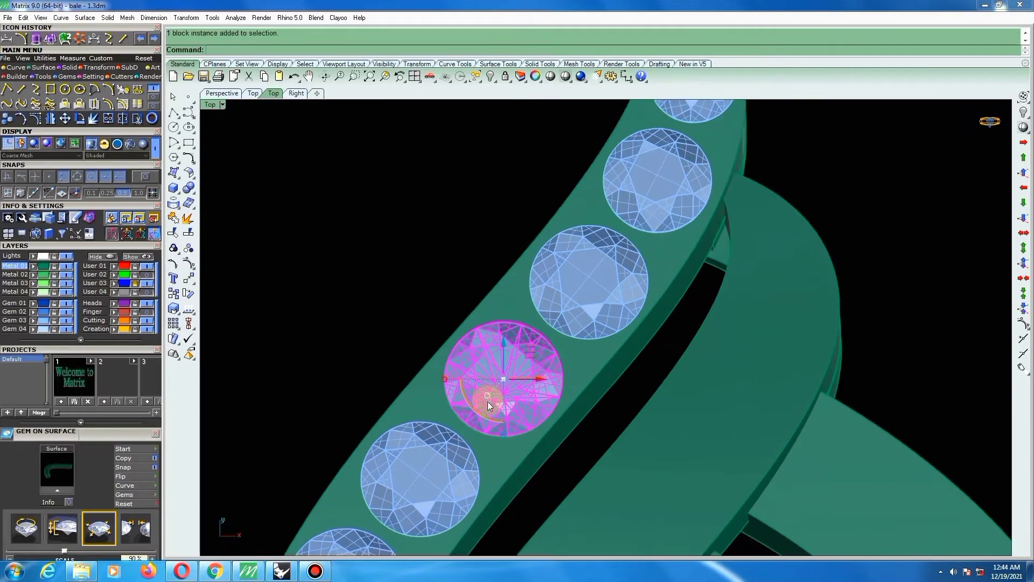
{"action": "scroll", "coordinate": [461, 434], "scroll_direction": "up", "scroll_amount": 2}
{"action": "scroll", "coordinate": [460, 431], "scroll_direction": "up", "scroll_amount": 2}
{"action": "right_click", "coordinate": [475, 411]}
{"action": "scroll", "coordinate": [477, 404], "scroll_direction": "up", "scroll_amount": 4}
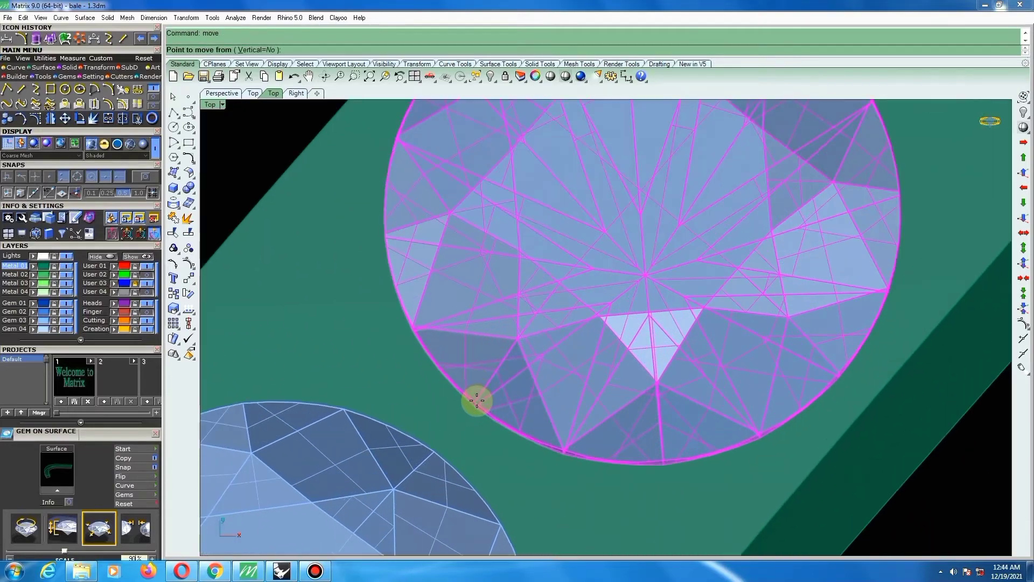
{"action": "left_click", "coordinate": [478, 398]}
{"action": "scroll", "coordinate": [479, 398], "scroll_direction": "down", "scroll_amount": 2}
{"action": "left_click", "coordinate": [478, 401]}
{"action": "scroll", "coordinate": [485, 411], "scroll_direction": "down", "scroll_amount": 4}
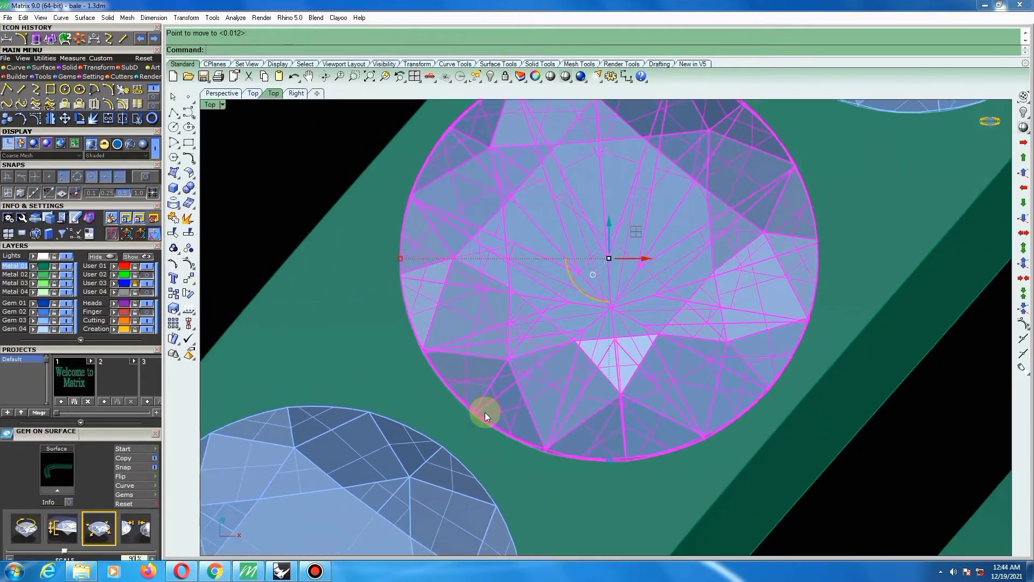
{"action": "key", "text": "F1"}
{"action": "scroll", "coordinate": [522, 394], "scroll_direction": "down", "scroll_amount": 8}
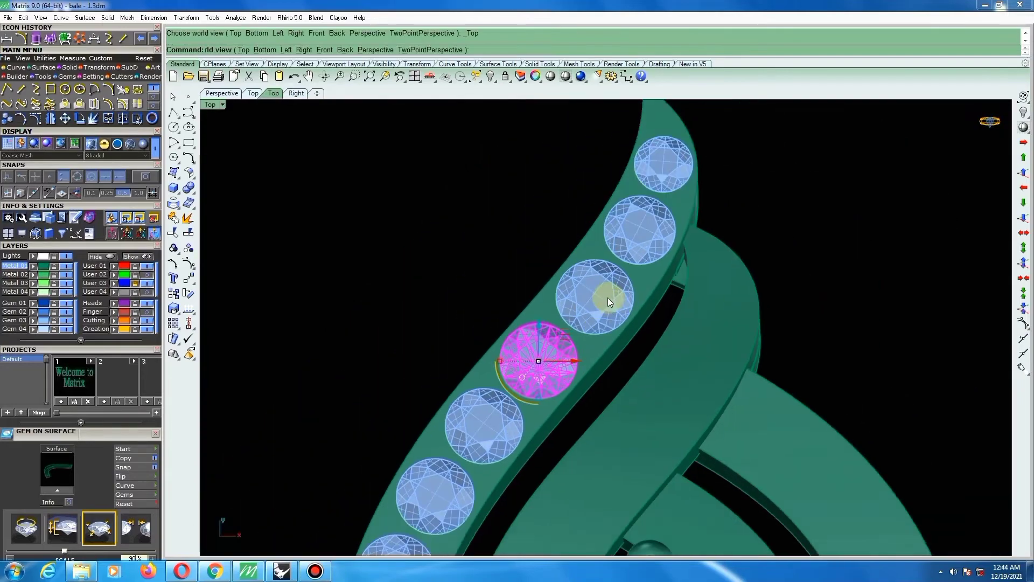
Readjust the third round gem from the upper tip with another small move towards the fourth gem, and deselect it.
{"action": "scroll", "coordinate": [607, 297], "scroll_direction": "up", "scroll_amount": 4}
{"action": "left_click", "coordinate": [593, 301]}
{"action": "scroll", "coordinate": [533, 359], "scroll_direction": "up", "scroll_amount": 5}
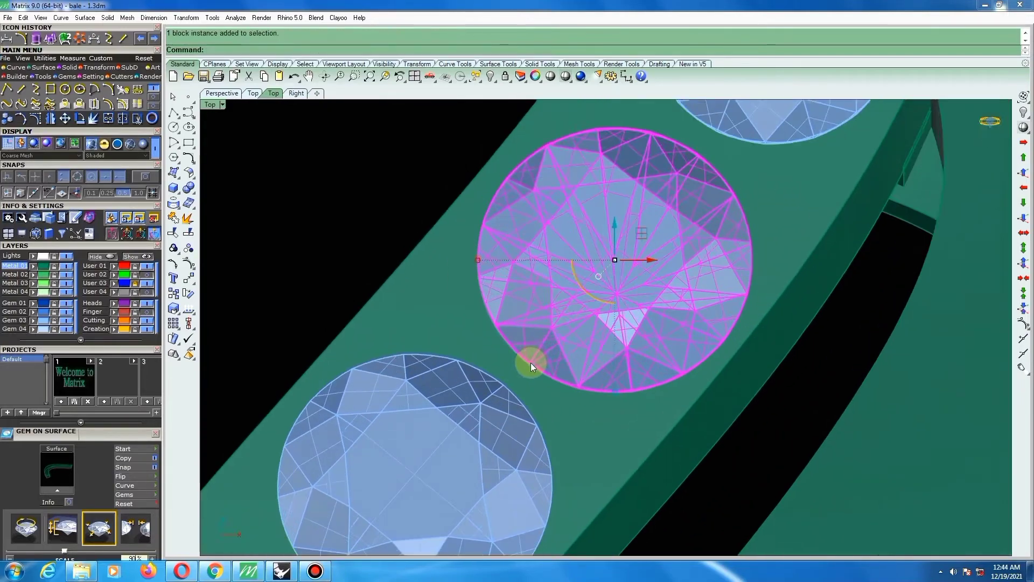
{"action": "right_click", "coordinate": [533, 358]}
{"action": "scroll", "coordinate": [534, 355], "scroll_direction": "up", "scroll_amount": 6}
{"action": "left_click", "coordinate": [535, 353]}
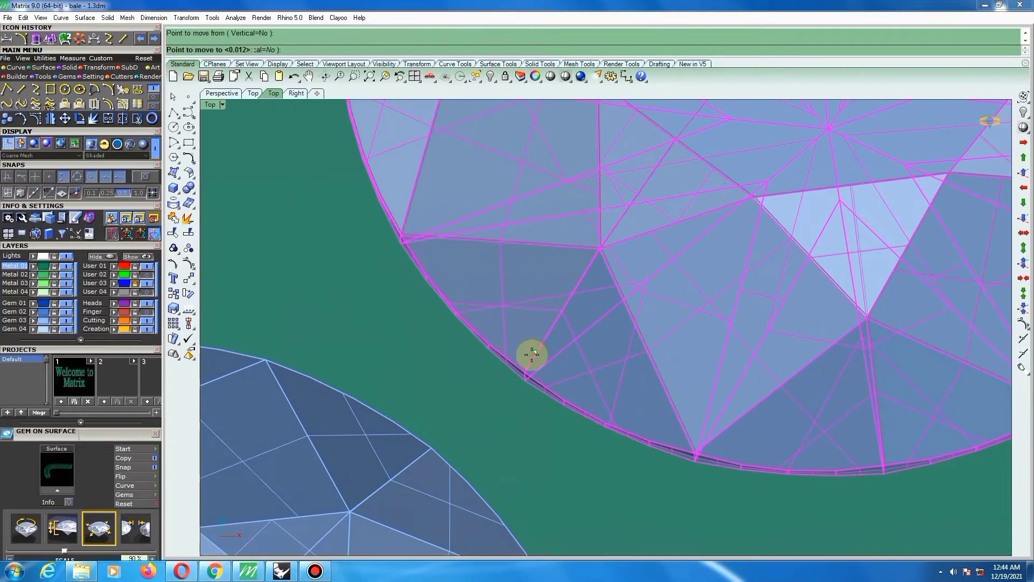
{"action": "left_click", "coordinate": [506, 367]}
{"action": "scroll", "coordinate": [534, 374], "scroll_direction": "down", "scroll_amount": 5}
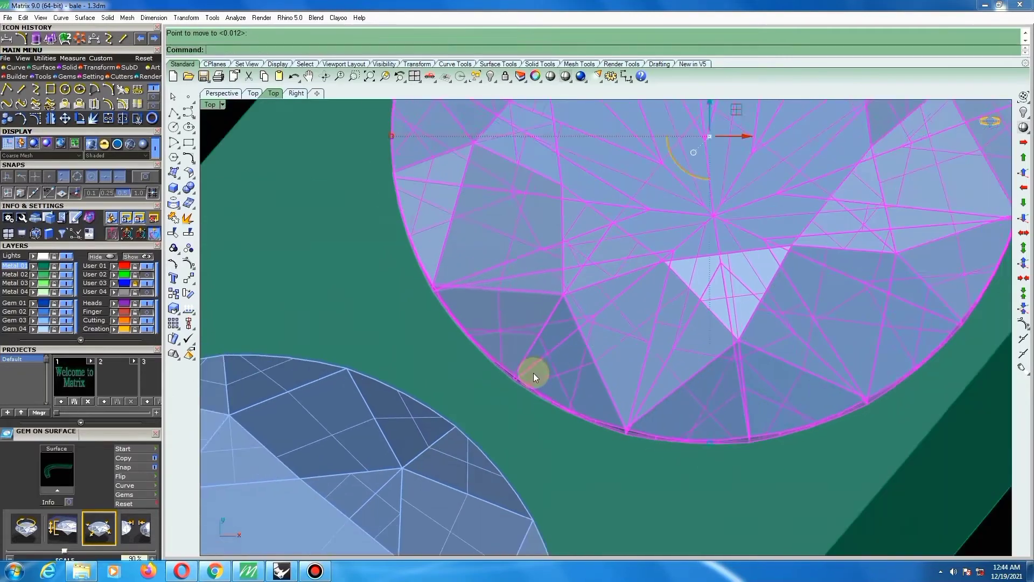
{"action": "scroll", "coordinate": [527, 377], "scroll_direction": "down", "scroll_amount": 4}
{"action": "left_click", "coordinate": [380, 242]}
{"action": "scroll", "coordinate": [574, 285], "scroll_direction": "down", "scroll_amount": 15}
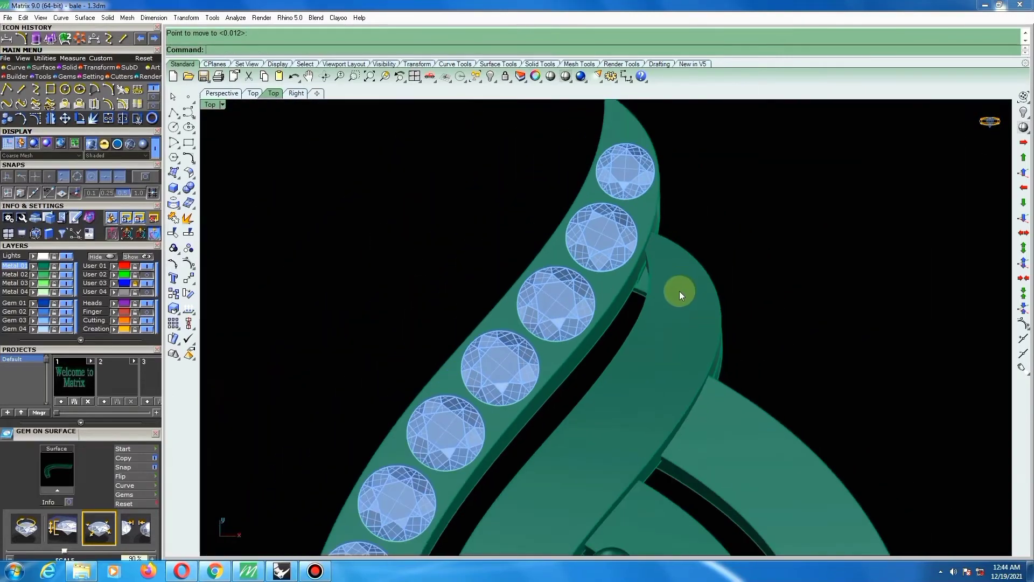
Select all the round gems along the outer left band, group them, and deselect the group.
{"action": "scroll", "coordinate": [654, 243], "scroll_direction": "up", "scroll_amount": 8}
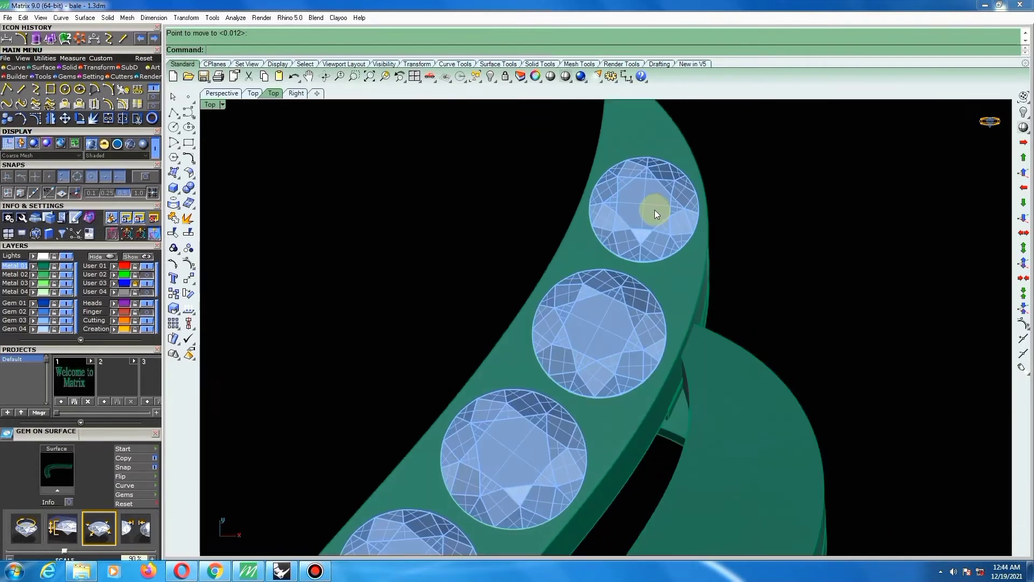
{"action": "scroll", "coordinate": [653, 233], "scroll_direction": "down", "scroll_amount": 3}
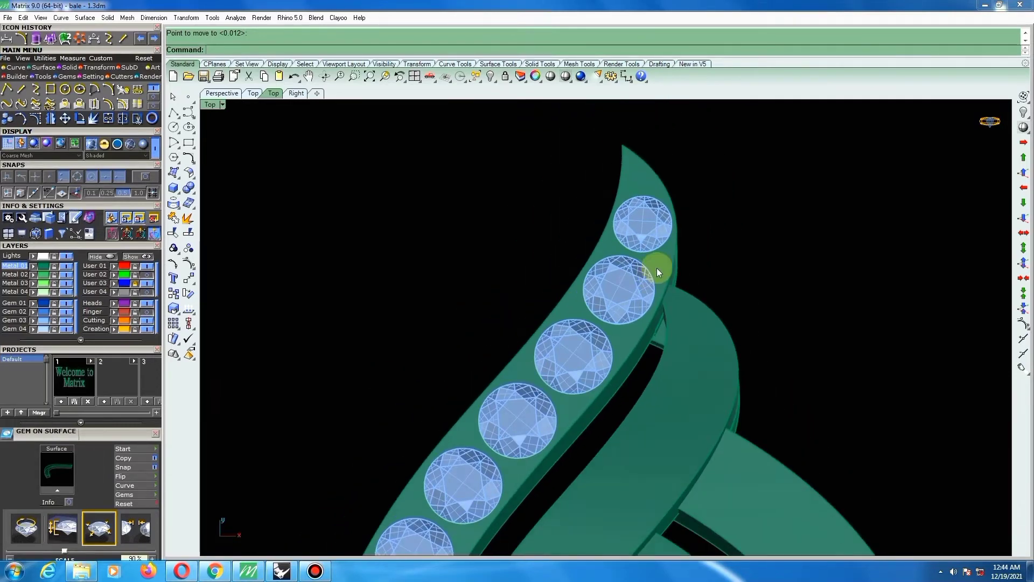
{"action": "scroll", "coordinate": [630, 311], "scroll_direction": "down", "scroll_amount": 5}
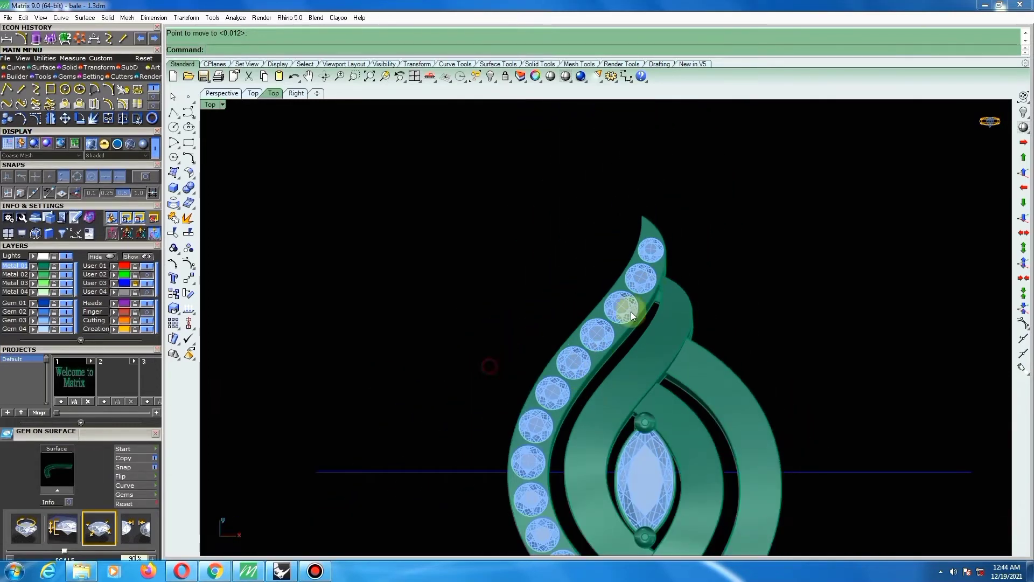
{"action": "left_click_drag", "start_coordinate": [489, 364], "coordinate": [699, 223]}
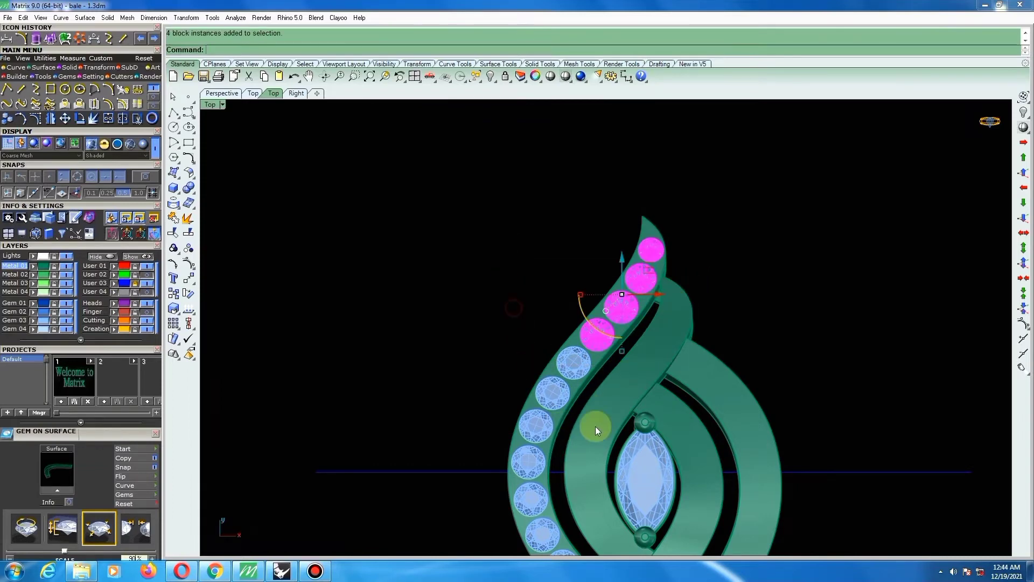
{"action": "left_click_drag", "start_coordinate": [595, 426], "coordinate": [610, 453], "text": "shift"}
{"action": "right_click_drag", "start_coordinate": [512, 316], "coordinate": [503, 230]}
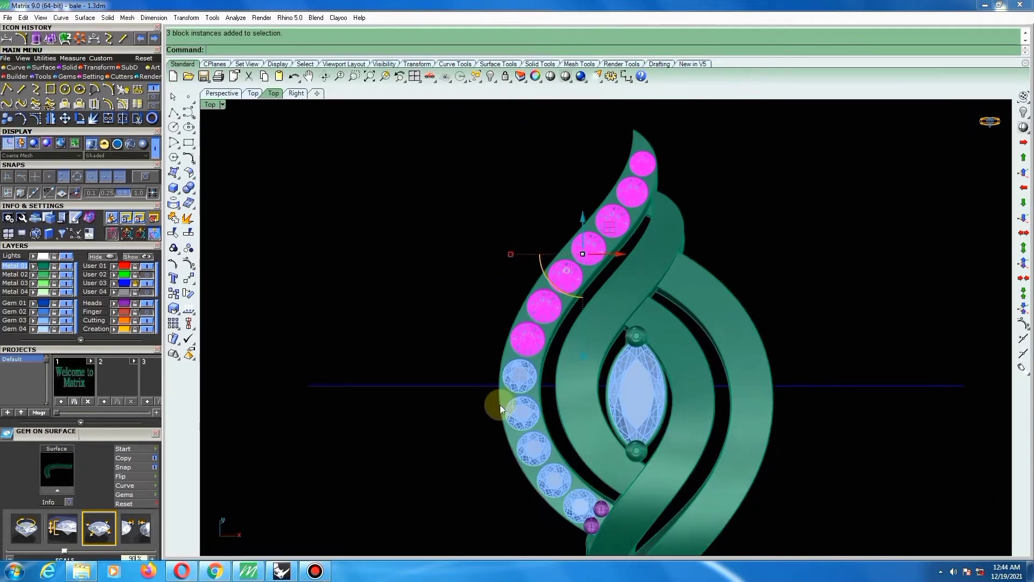
{"action": "left_click_drag", "start_coordinate": [481, 474], "coordinate": [567, 370], "text": "shift"}
{"action": "left_click", "coordinate": [506, 374], "text": "shift"}
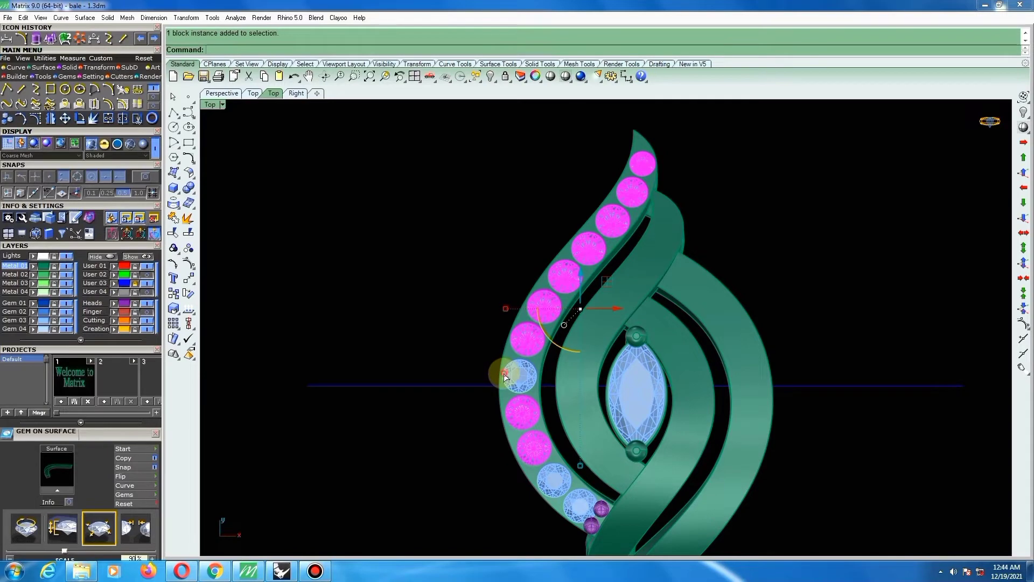
{"action": "scroll", "coordinate": [518, 325], "scroll_direction": "down", "scroll_amount": 5}
{"action": "scroll", "coordinate": [562, 384], "scroll_direction": "up", "scroll_amount": 8}
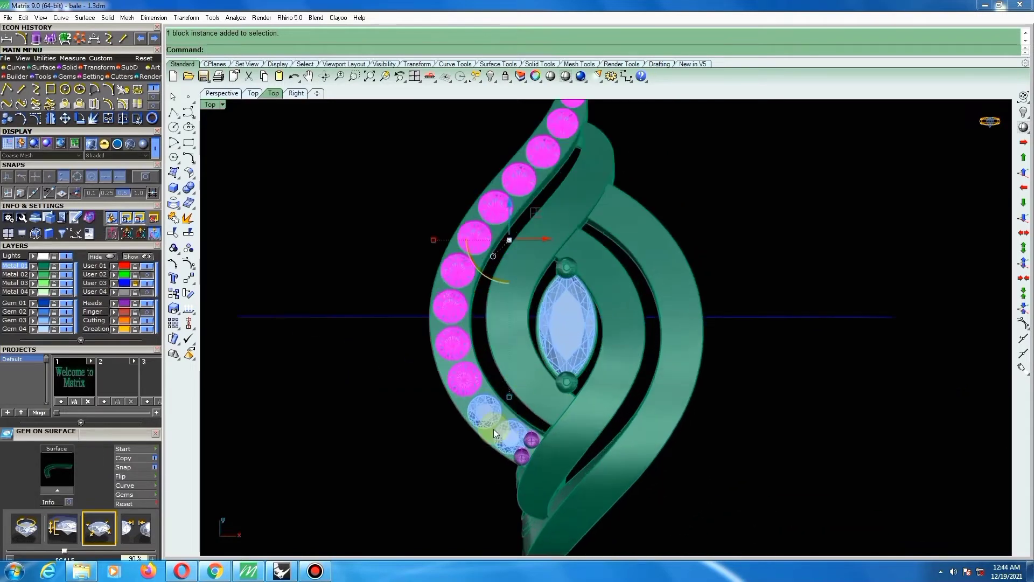
{"action": "left_click_drag", "start_coordinate": [435, 473], "coordinate": [531, 387]}
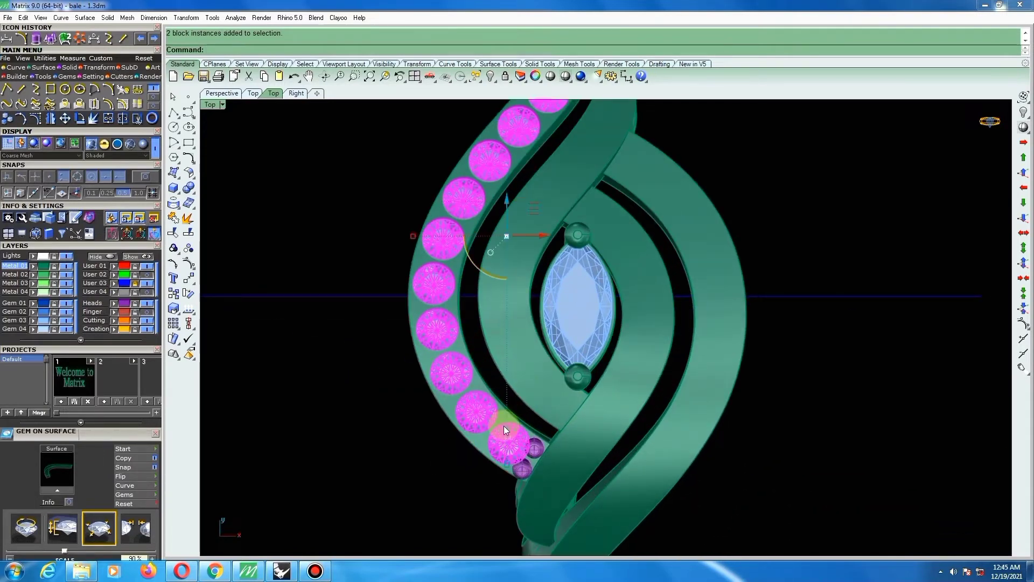
{"action": "scroll", "coordinate": [516, 435], "scroll_direction": "up", "scroll_amount": 3}
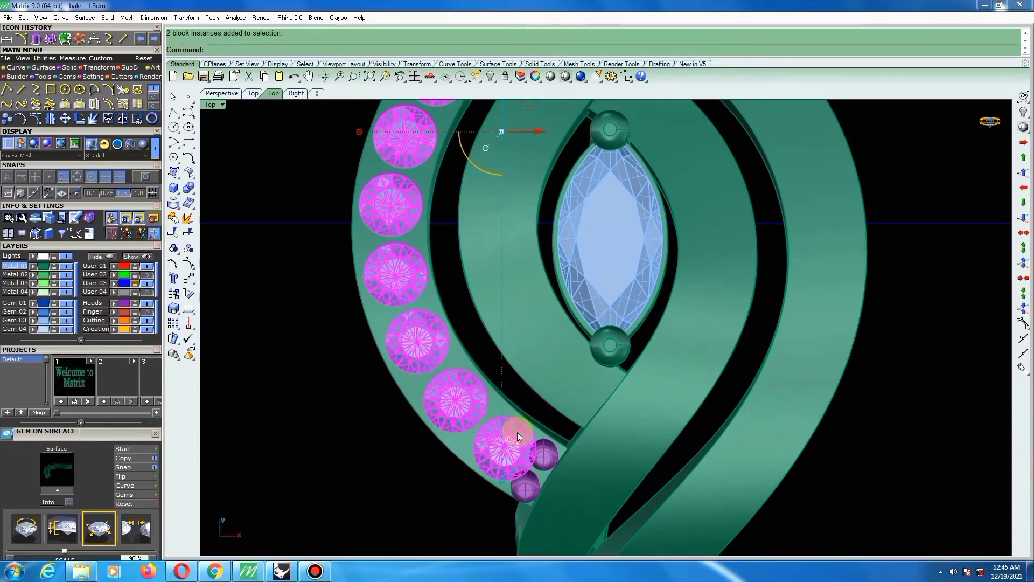
{"action": "key", "text": "ctrl+g"}
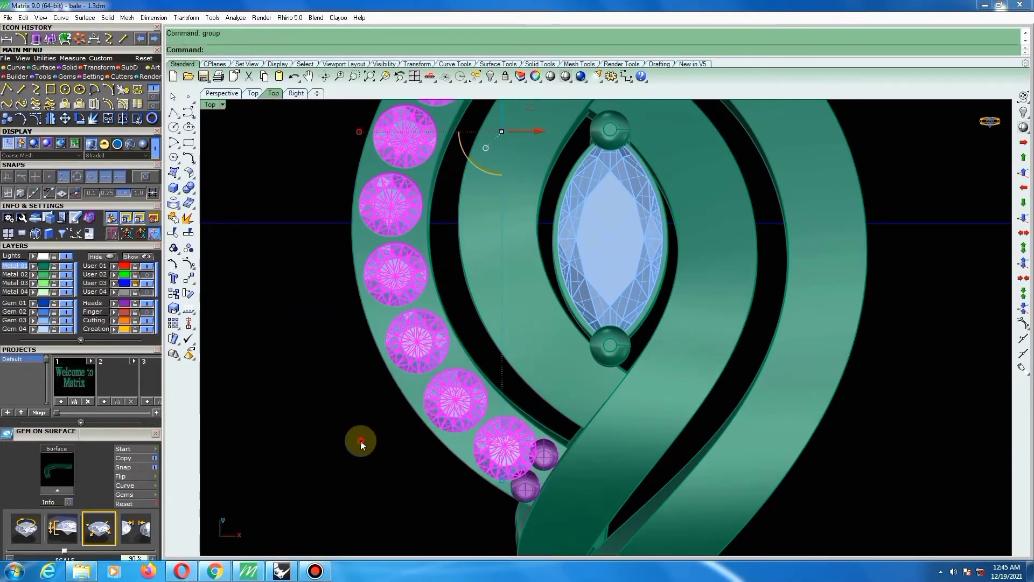
{"action": "left_click", "coordinate": [361, 441]}
Start Prong on Surface on the outer left band and set the prong fillet to 60.
{"action": "left_click", "coordinate": [494, 411]}
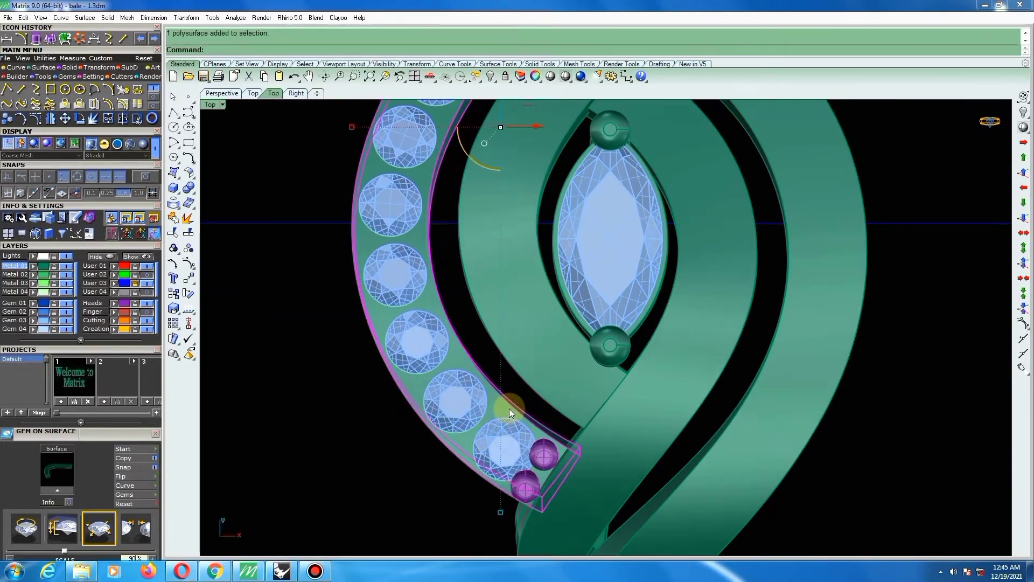
{"action": "middle_click", "coordinate": [510, 403]}
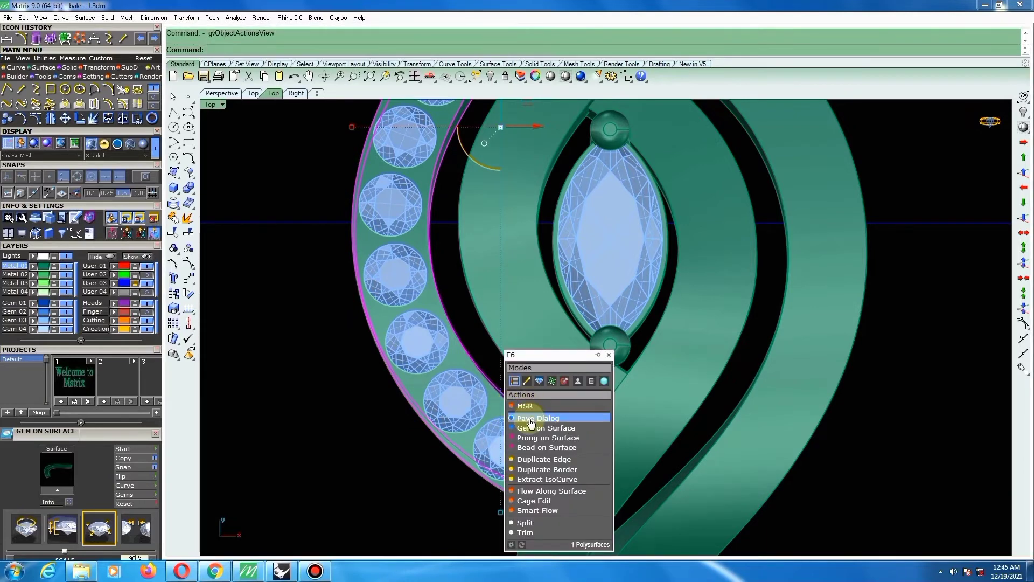
{"action": "left_click", "coordinate": [512, 433]}
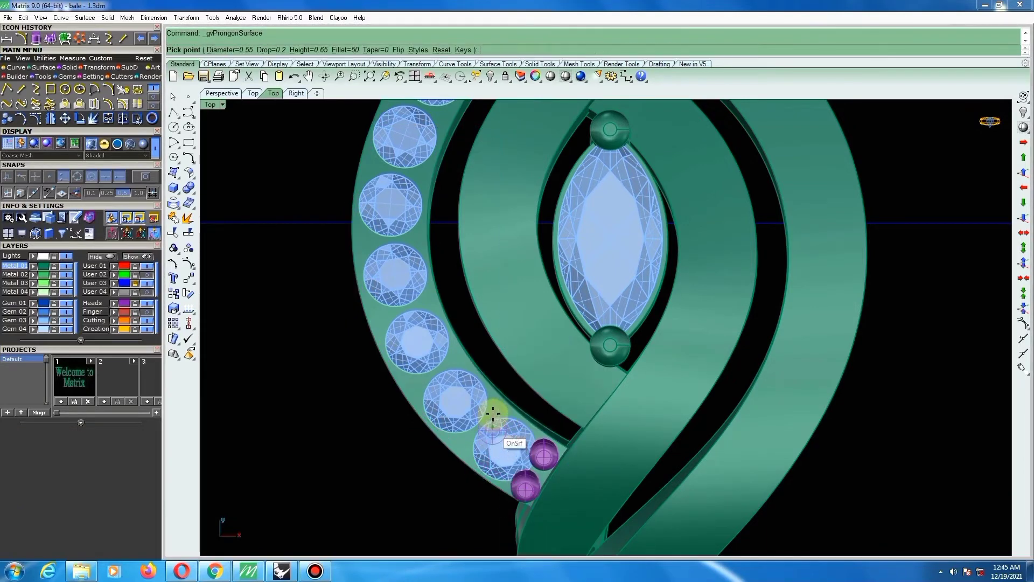
{"action": "right_click_drag", "start_coordinate": [496, 396], "coordinate": [494, 388]}
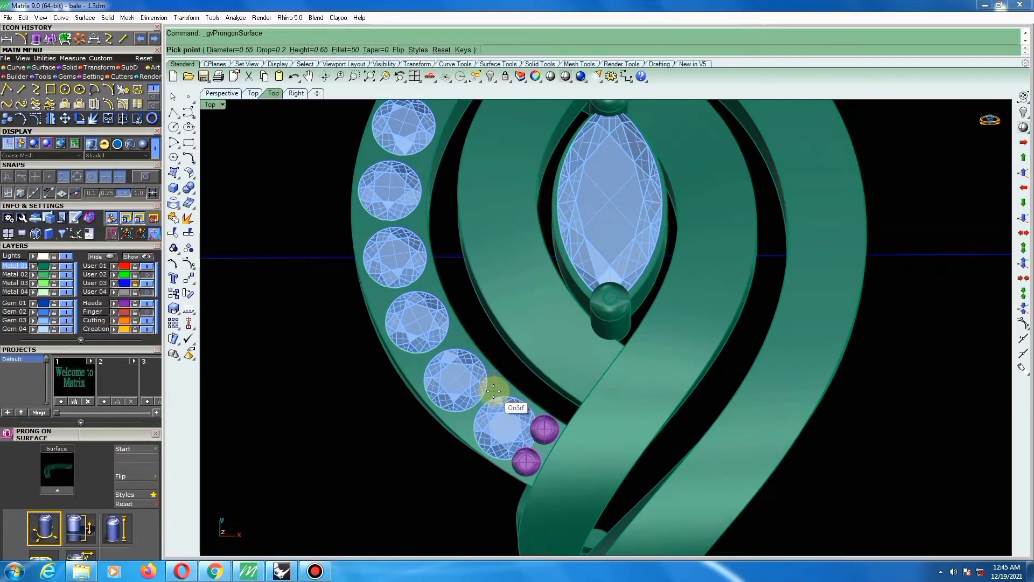
{"action": "scroll", "coordinate": [494, 391], "scroll_direction": "up", "scroll_amount": 6}
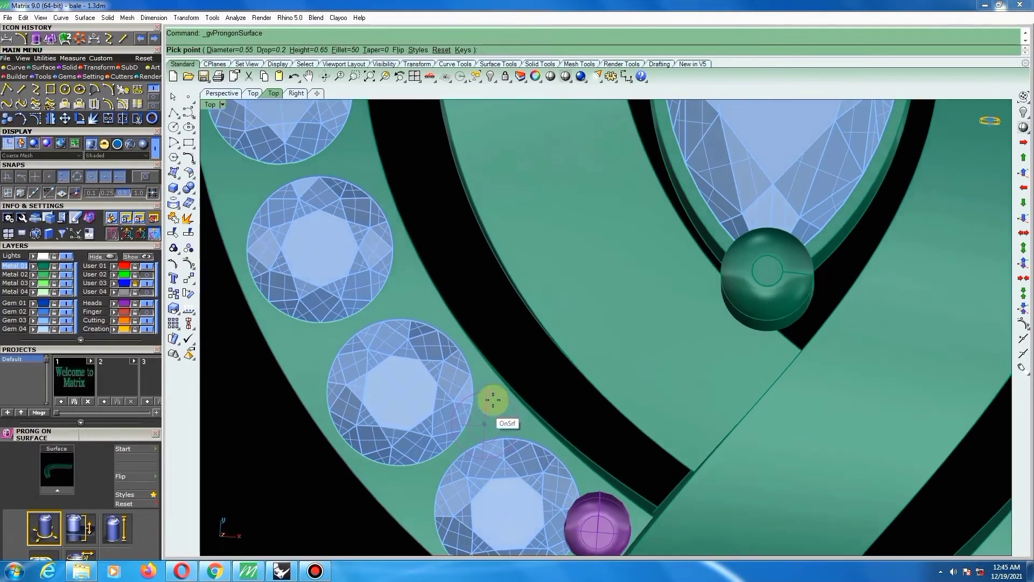
{"action": "scroll", "coordinate": [583, 368], "scroll_direction": "down", "scroll_amount": 2}
{"action": "scroll", "coordinate": [526, 399], "scroll_direction": "up", "scroll_amount": 1}
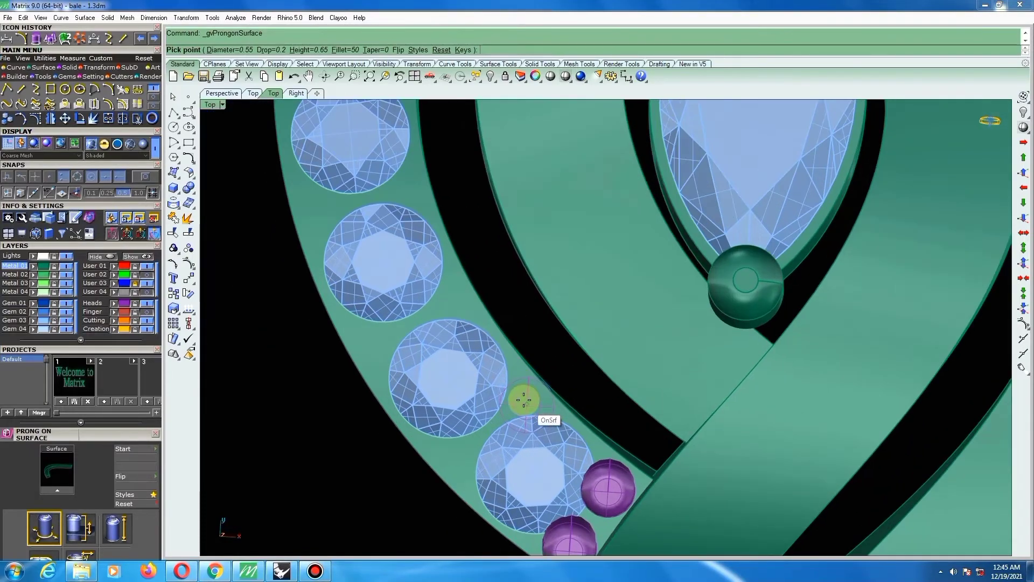
{"action": "left_click", "coordinate": [347, 50]}
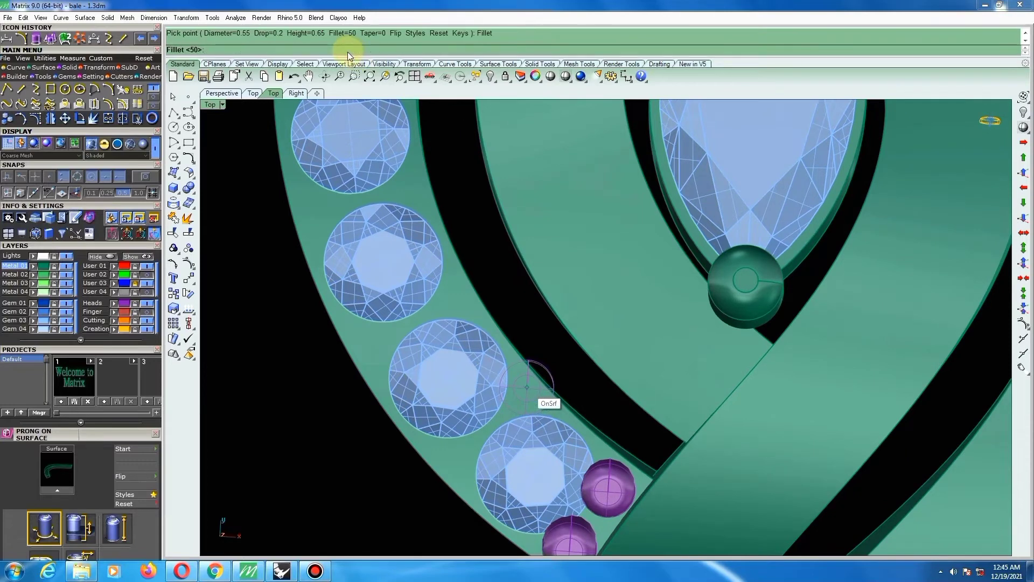
{"action": "type", "text": "60"}
{"action": "key", "text": "Return"}
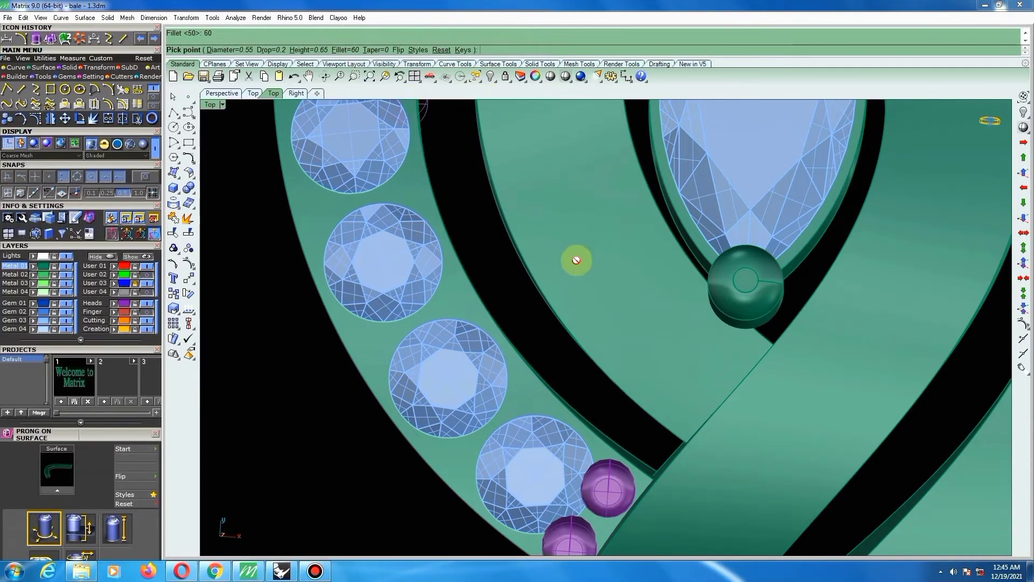
Place a prong on each side of the gap between the two lowest round gems, and end the command.
{"action": "scroll", "coordinate": [565, 291], "scroll_direction": "down", "scroll_amount": 3}
{"action": "scroll", "coordinate": [539, 356], "scroll_direction": "up", "scroll_amount": 4}
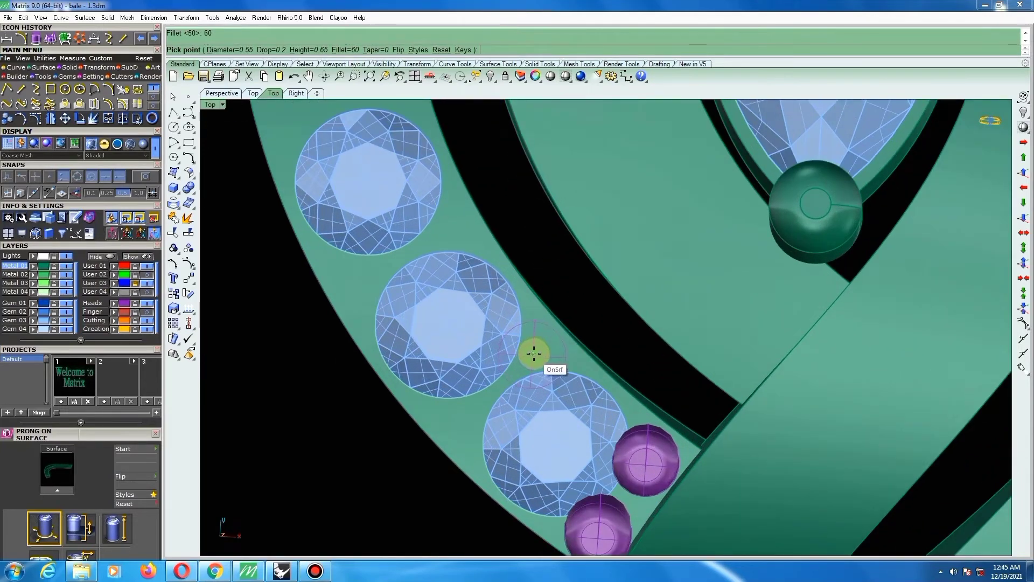
{"action": "left_click", "coordinate": [535, 356]}
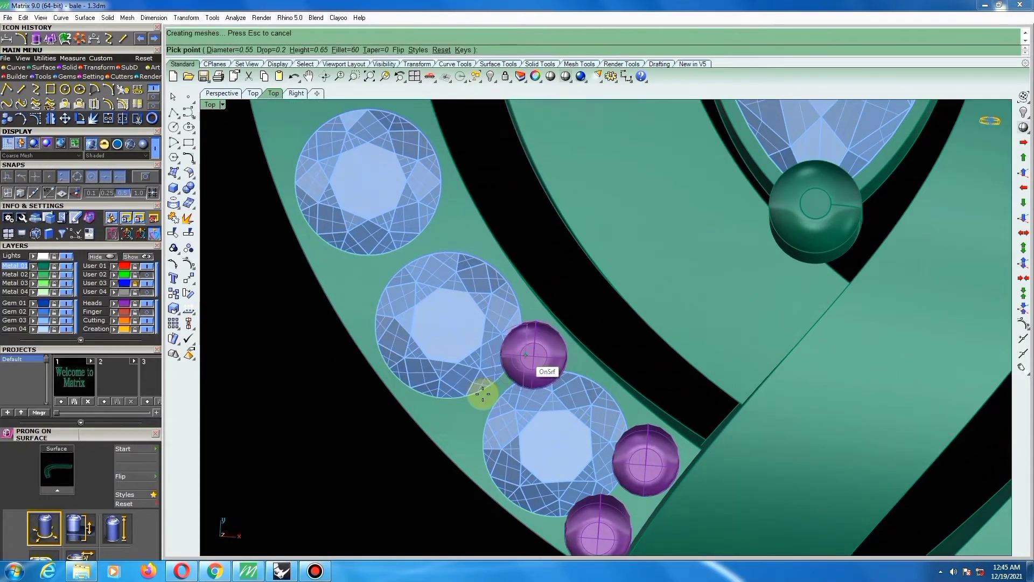
{"action": "left_click", "coordinate": [465, 415]}
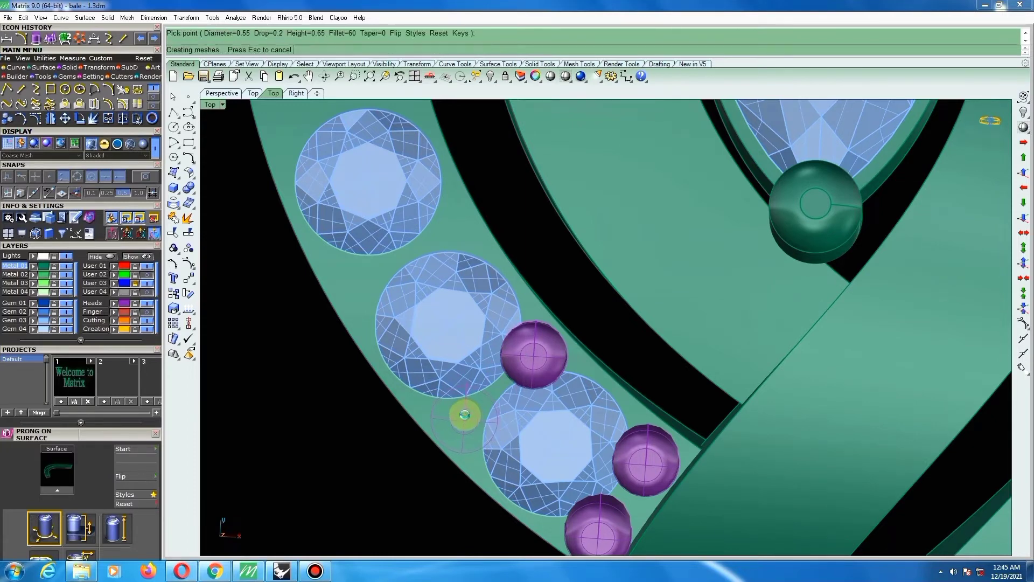
{"action": "key", "text": "Escape"}
Delete the two old prongs at the outer left band's lower end, beyond the lowest round gem.
{"action": "left_click", "coordinate": [651, 454]}
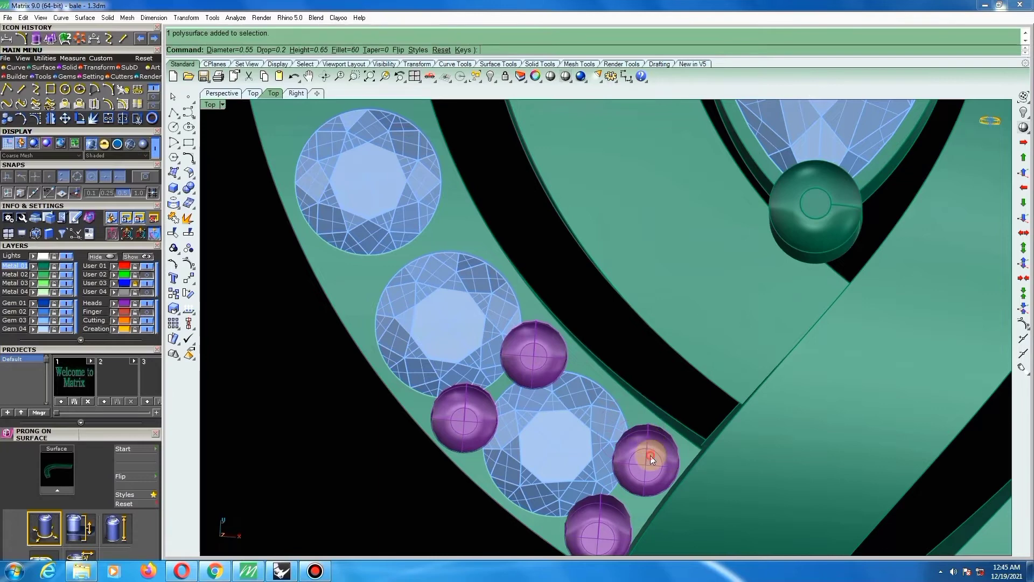
{"action": "left_click", "coordinate": [613, 512], "text": "shift"}
{"action": "key", "text": "Delete"}
{"action": "scroll", "coordinate": [641, 416], "scroll_direction": "down", "scroll_amount": 3}
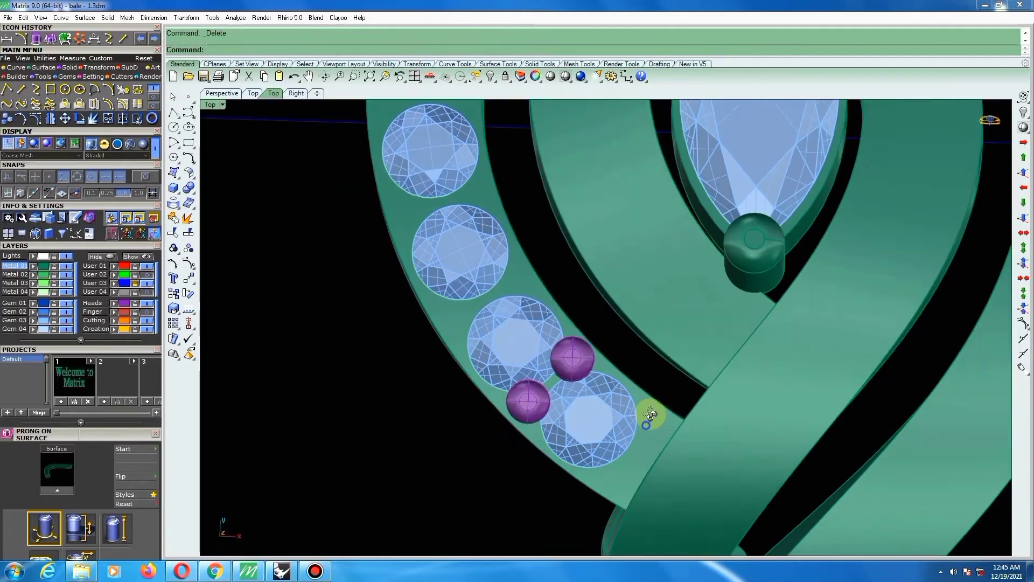
Run Prong on Surface again on the outer left band and place two new prongs beyond the lowest round gem.
{"action": "right_click", "coordinate": [654, 417]}
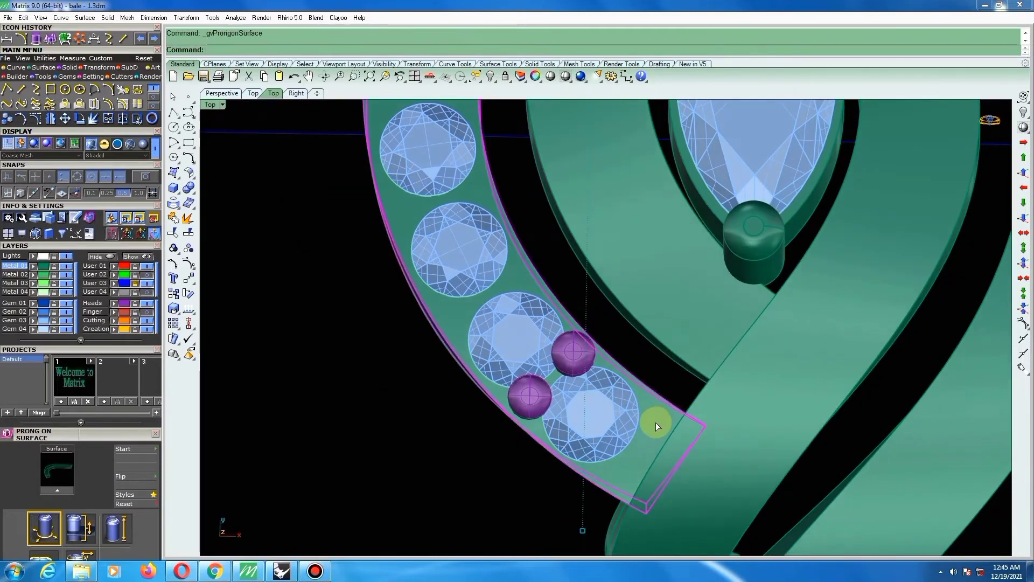
{"action": "scroll", "coordinate": [655, 422], "scroll_direction": "up", "scroll_amount": 2}
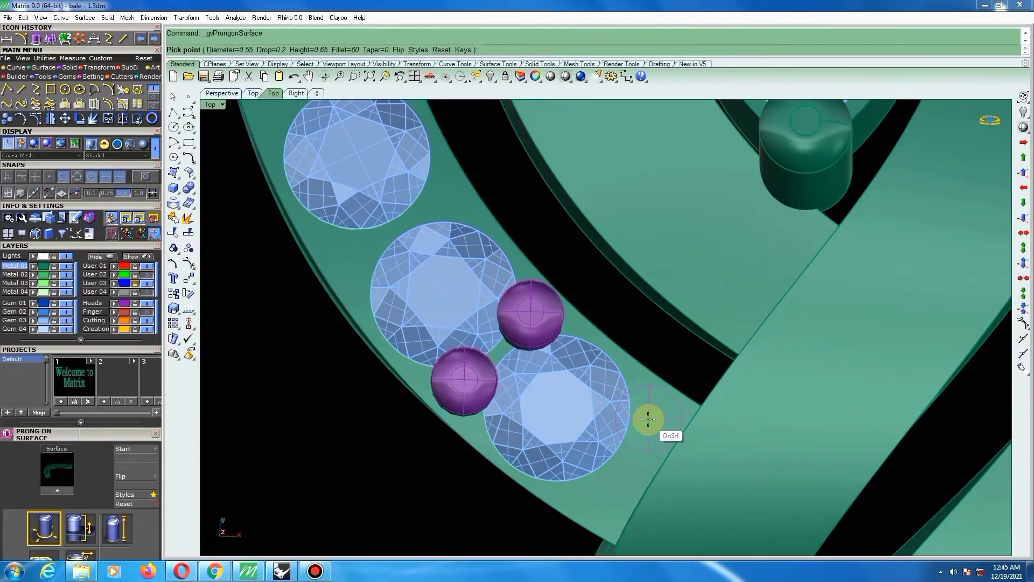
{"action": "left_click", "coordinate": [648, 418]}
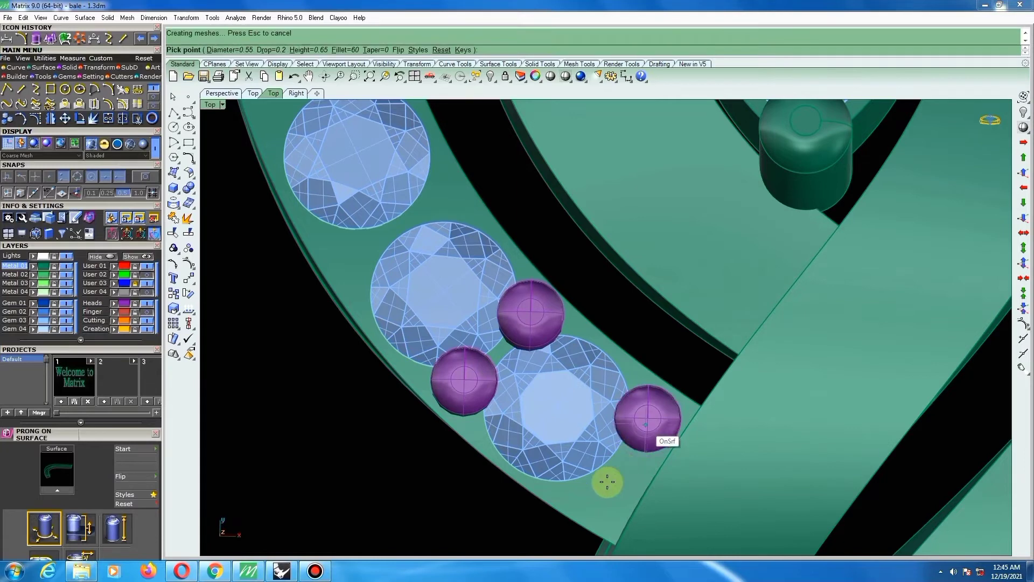
{"action": "left_click", "coordinate": [600, 485]}
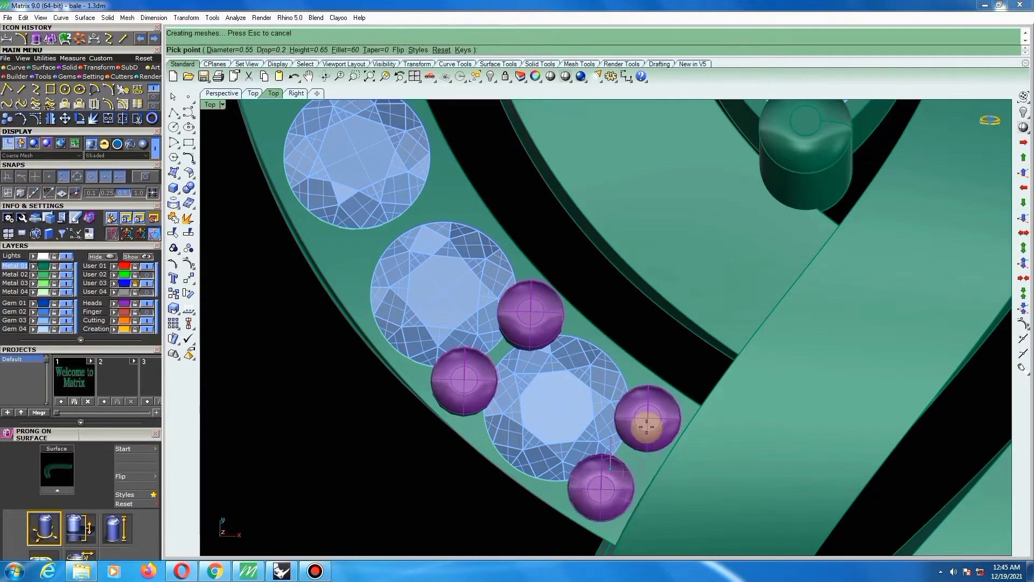
Place a pair of prongs between the second and third round gems from the band's lower end.
{"action": "scroll", "coordinate": [619, 427], "scroll_direction": "down", "scroll_amount": 4}
{"action": "scroll", "coordinate": [494, 335], "scroll_direction": "up", "scroll_amount": 4}
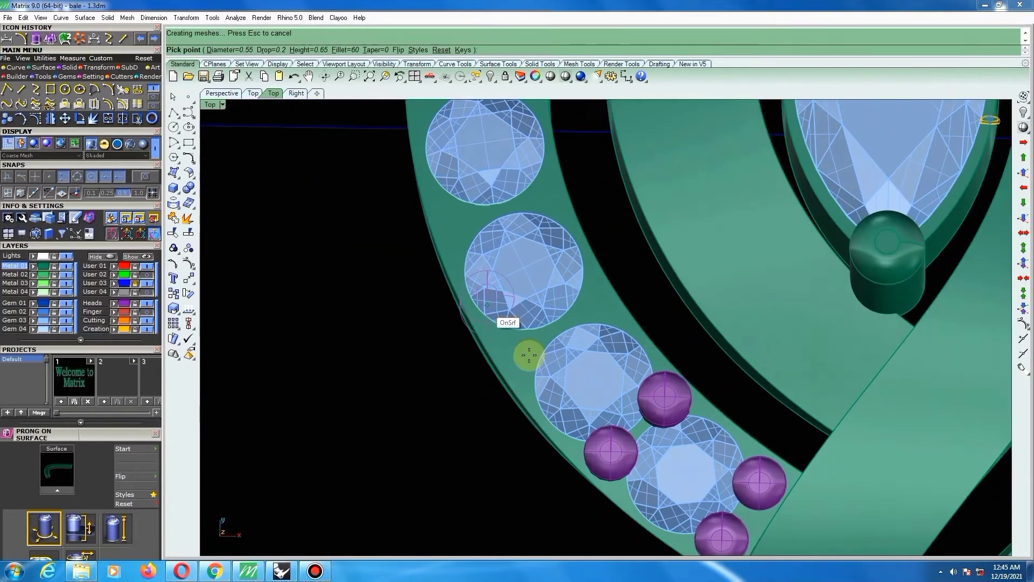
{"action": "right_click_drag", "start_coordinate": [534, 359], "coordinate": [524, 374]}
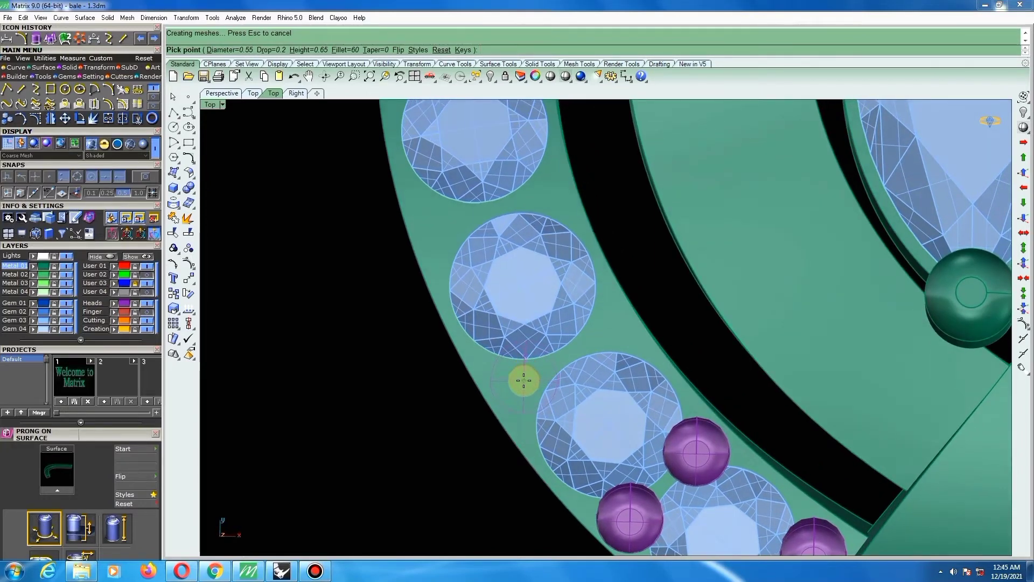
{"action": "left_click", "coordinate": [524, 380]}
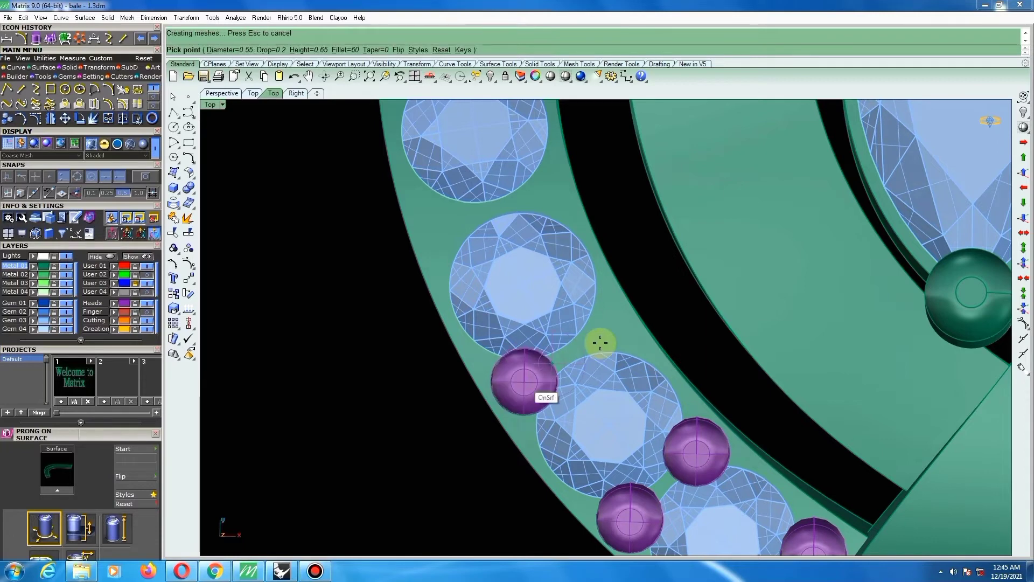
{"action": "right_click_drag", "start_coordinate": [604, 331], "coordinate": [603, 344]}
{"action": "left_click", "coordinate": [602, 344]}
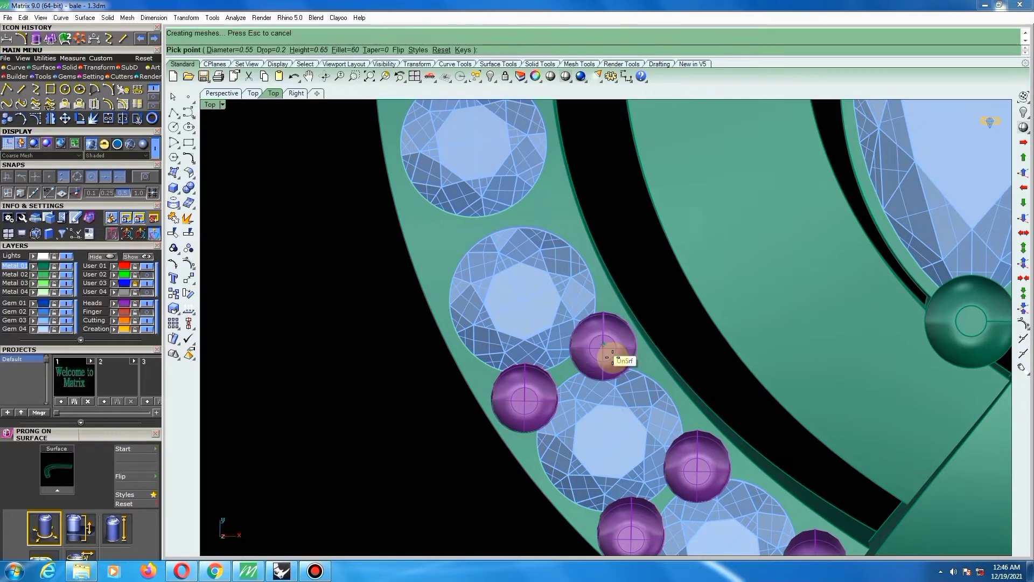
Place a pair of prongs between the third and fourth round gems from the band's lower end.
{"action": "scroll", "coordinate": [603, 344], "scroll_direction": "down", "scroll_amount": 5}
{"action": "scroll", "coordinate": [577, 278], "scroll_direction": "up", "scroll_amount": 6}
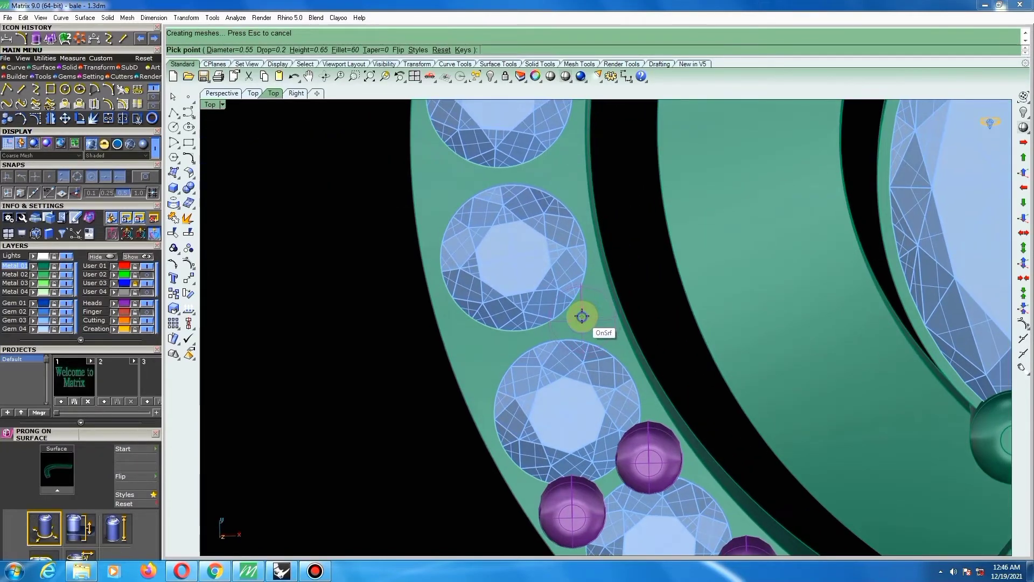
{"action": "right_click_drag", "start_coordinate": [582, 316], "coordinate": [582, 313]}
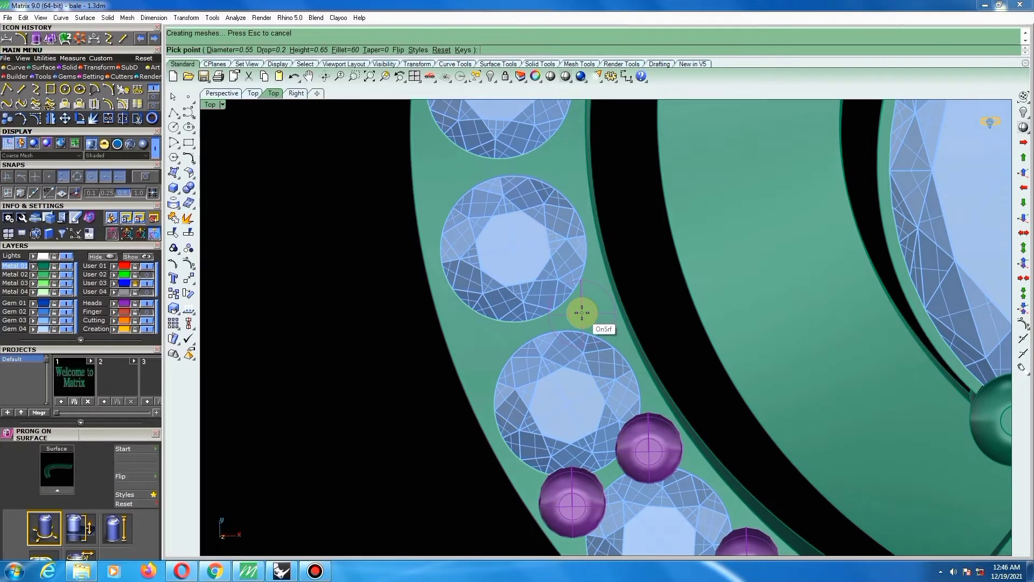
{"action": "left_click", "coordinate": [581, 313]}
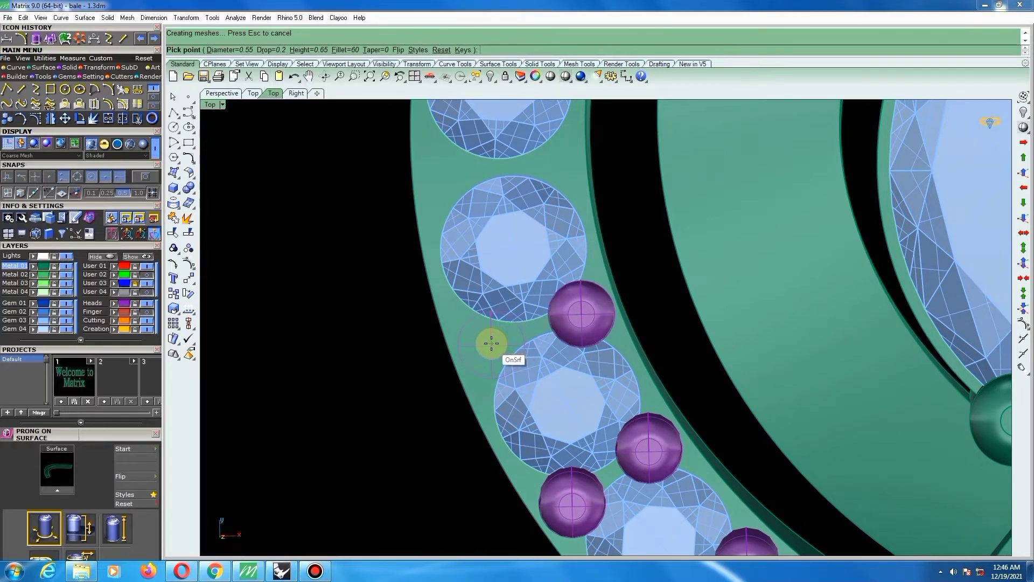
{"action": "left_click", "coordinate": [491, 343]}
Place a pair of prongs between the fourth and fifth round gems from the band's lower end.
{"action": "scroll", "coordinate": [579, 325], "scroll_direction": "down", "scroll_amount": 6}
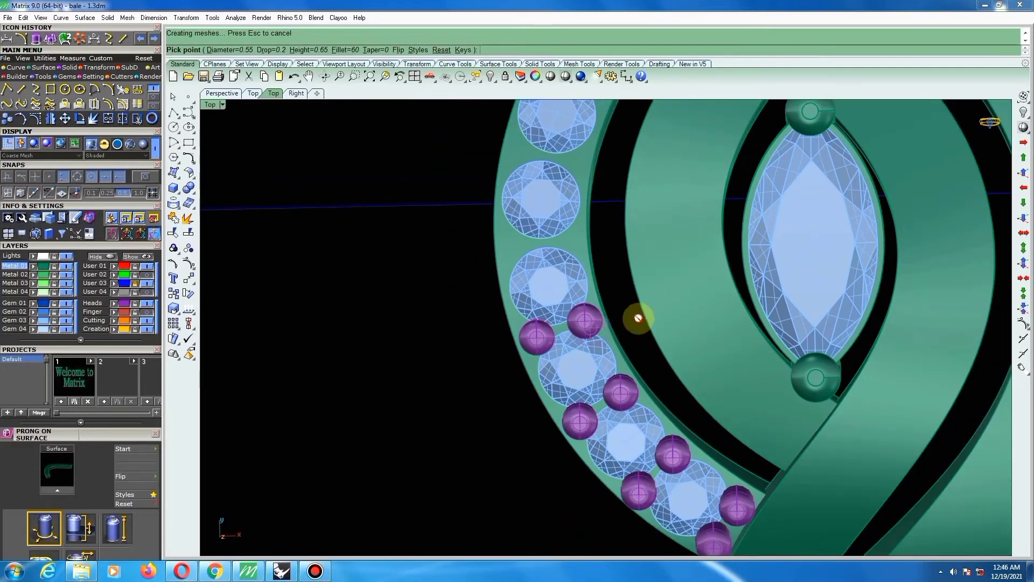
{"action": "scroll", "coordinate": [638, 323], "scroll_direction": "down", "scroll_amount": 4}
{"action": "scroll", "coordinate": [587, 285], "scroll_direction": "up", "scroll_amount": 3}
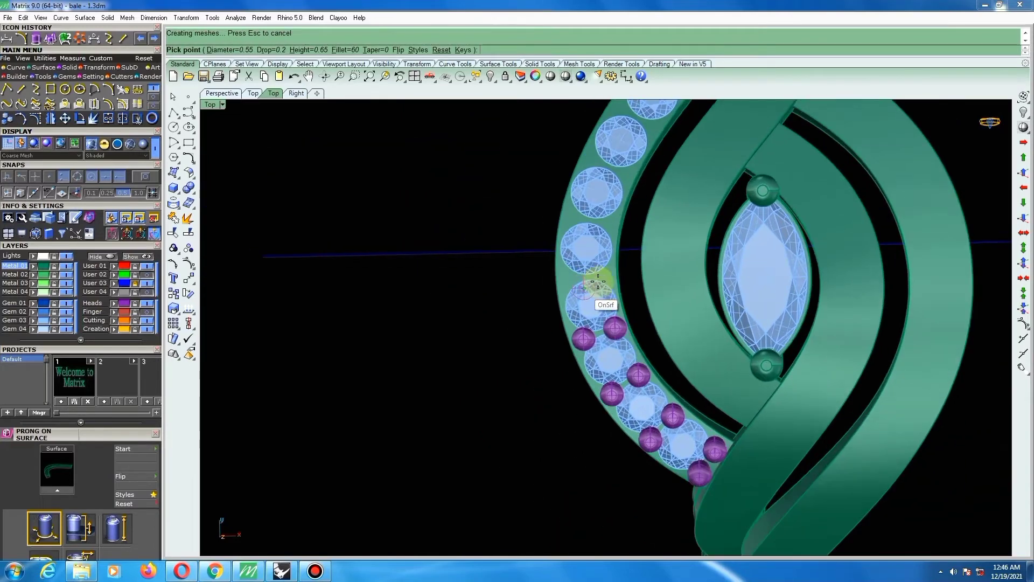
{"action": "scroll", "coordinate": [584, 291], "scroll_direction": "up", "scroll_amount": 4}
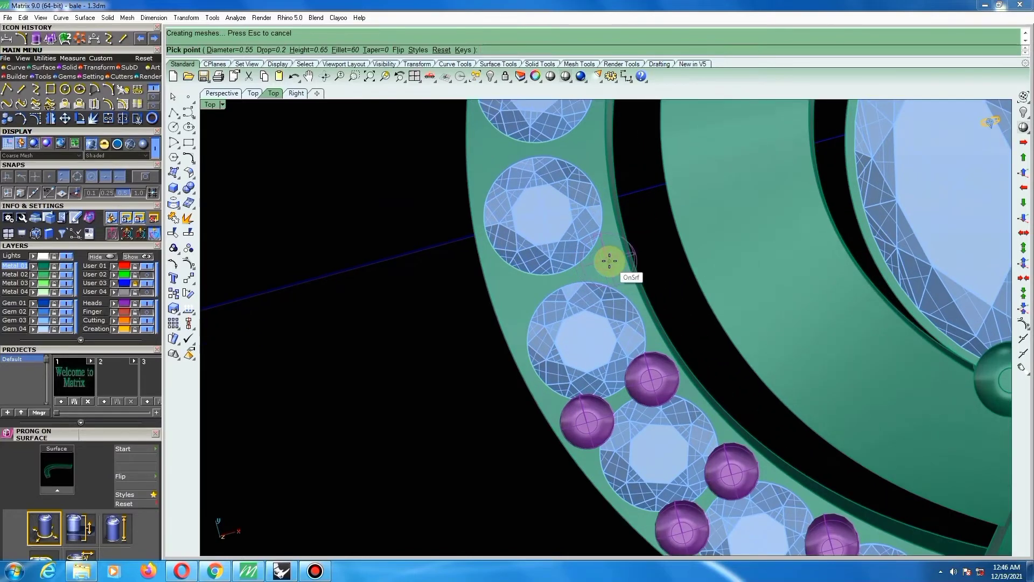
{"action": "scroll", "coordinate": [607, 265], "scroll_direction": "up", "scroll_amount": 2}
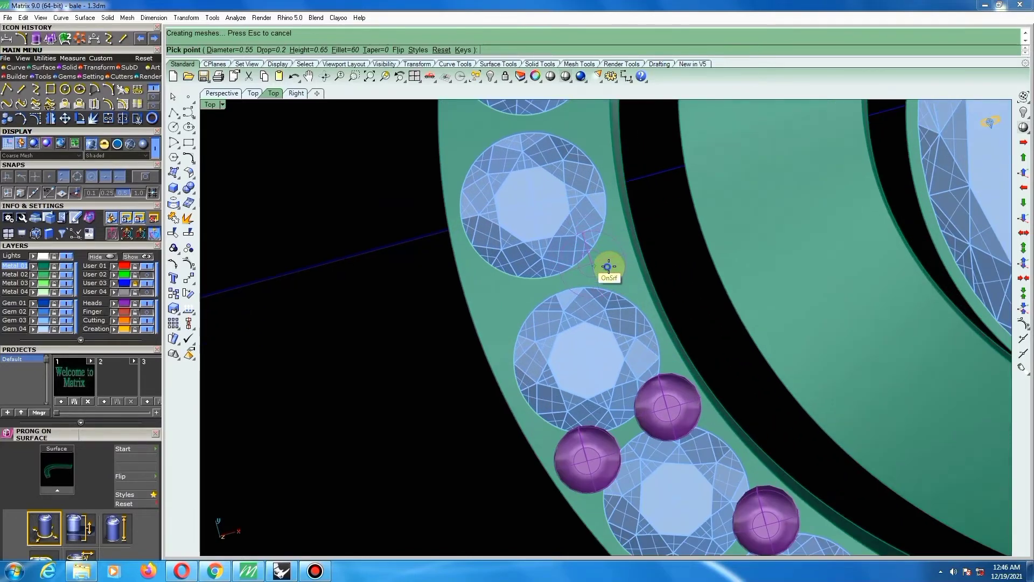
{"action": "right_click_drag", "start_coordinate": [636, 272], "coordinate": [840, 244]}
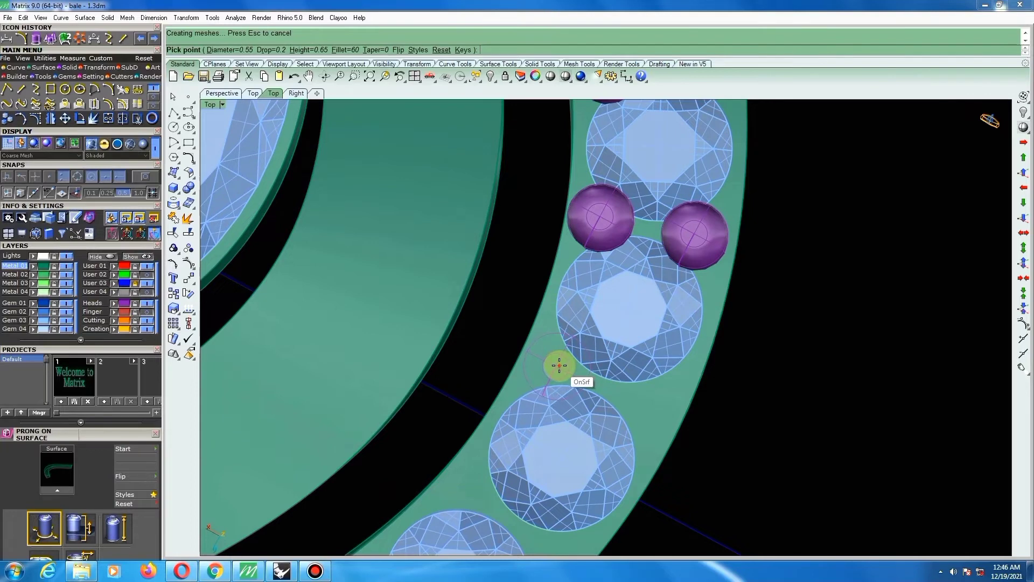
{"action": "left_click", "coordinate": [559, 365]}
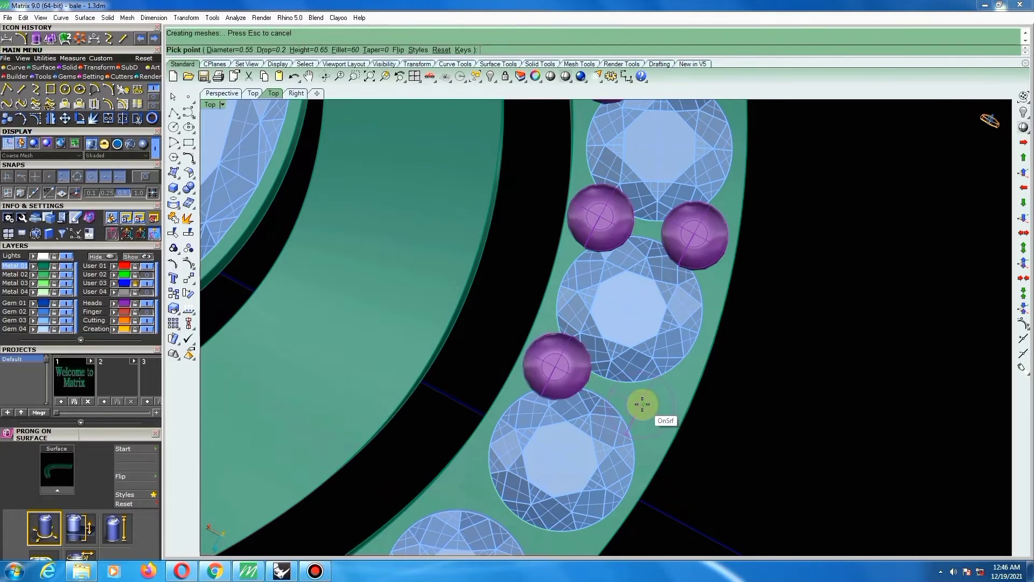
{"action": "left_click", "coordinate": [641, 404]}
Place a pair of prongs between the fifth and sixth round gems from the band's lower end.
{"action": "scroll", "coordinate": [681, 358], "scroll_direction": "down", "scroll_amount": 5}
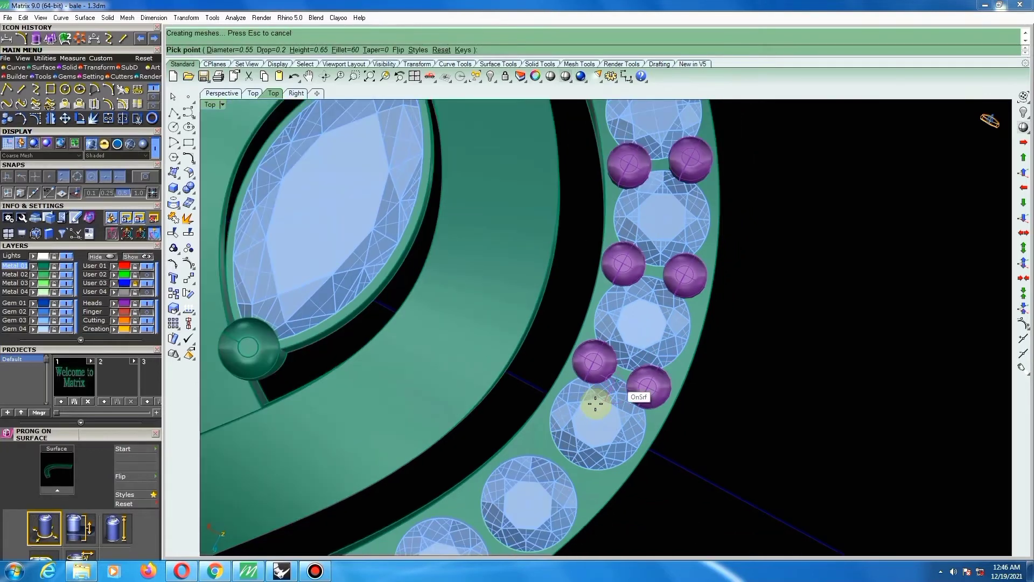
{"action": "scroll", "coordinate": [559, 455], "scroll_direction": "up", "scroll_amount": 2}
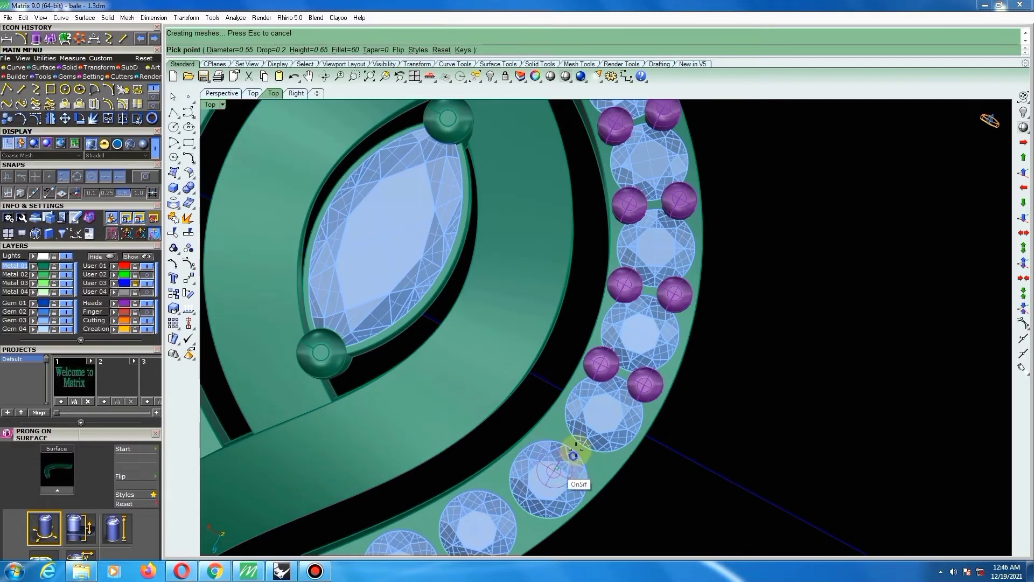
{"action": "scroll", "coordinate": [568, 423], "scroll_direction": "up", "scroll_amount": 3}
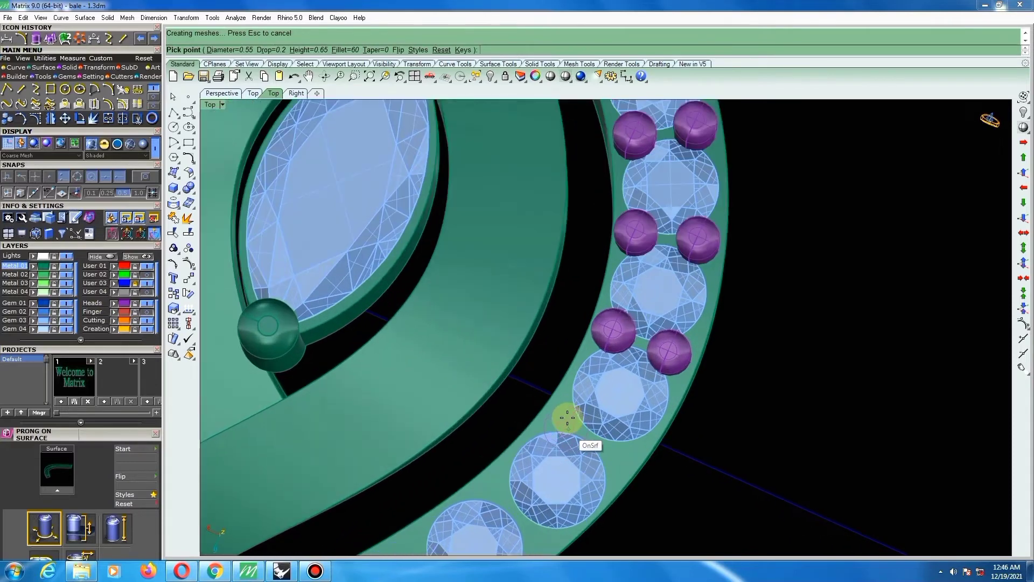
{"action": "scroll", "coordinate": [567, 418], "scroll_direction": "up", "scroll_amount": 2}
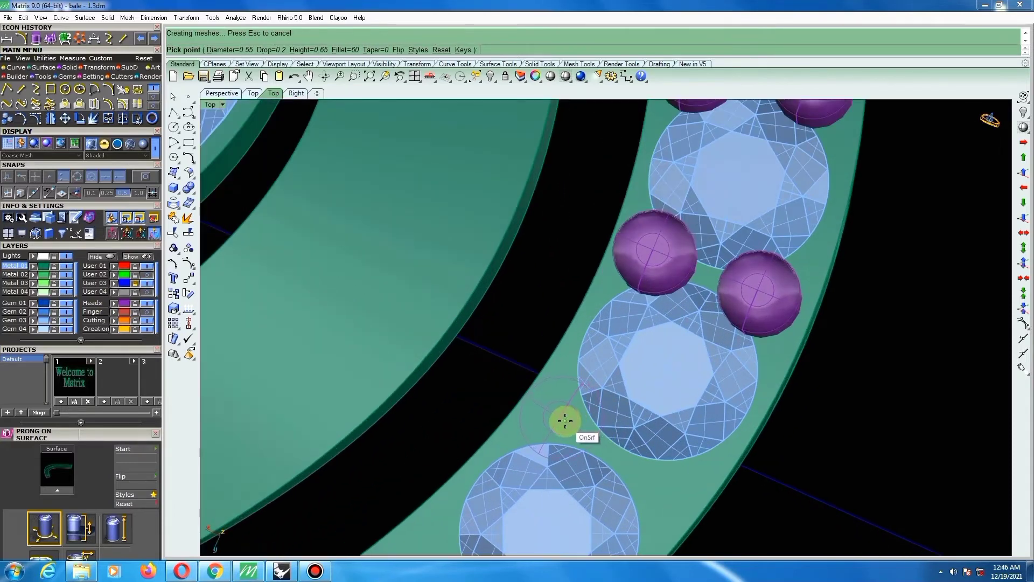
{"action": "left_click", "coordinate": [565, 419]}
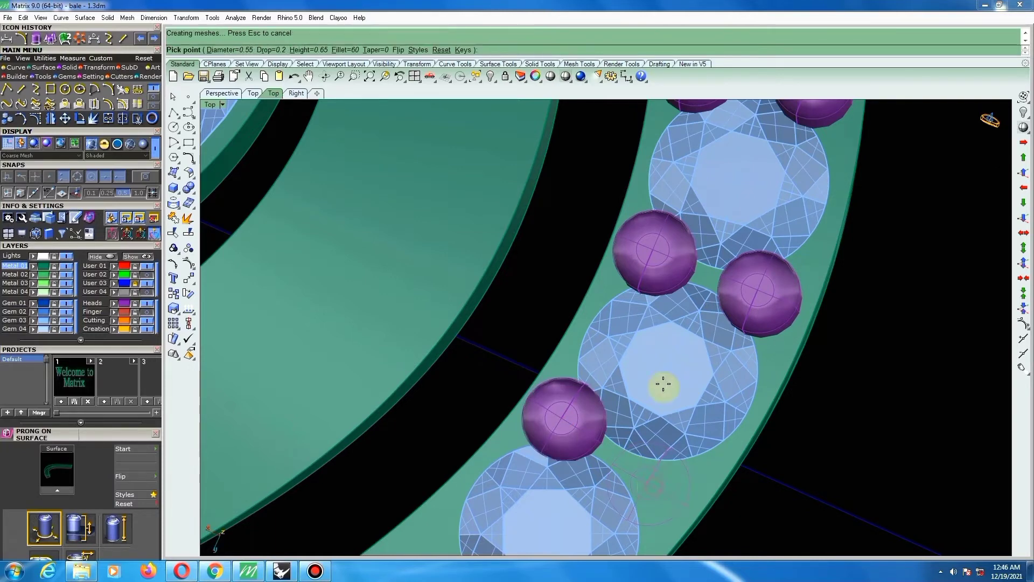
{"action": "scroll", "coordinate": [630, 377], "scroll_direction": "down", "scroll_amount": 5}
Place a pair of prongs between the sixth and seventh round gems from the band's lower end.
{"action": "scroll", "coordinate": [596, 490], "scroll_direction": "up", "scroll_amount": 5}
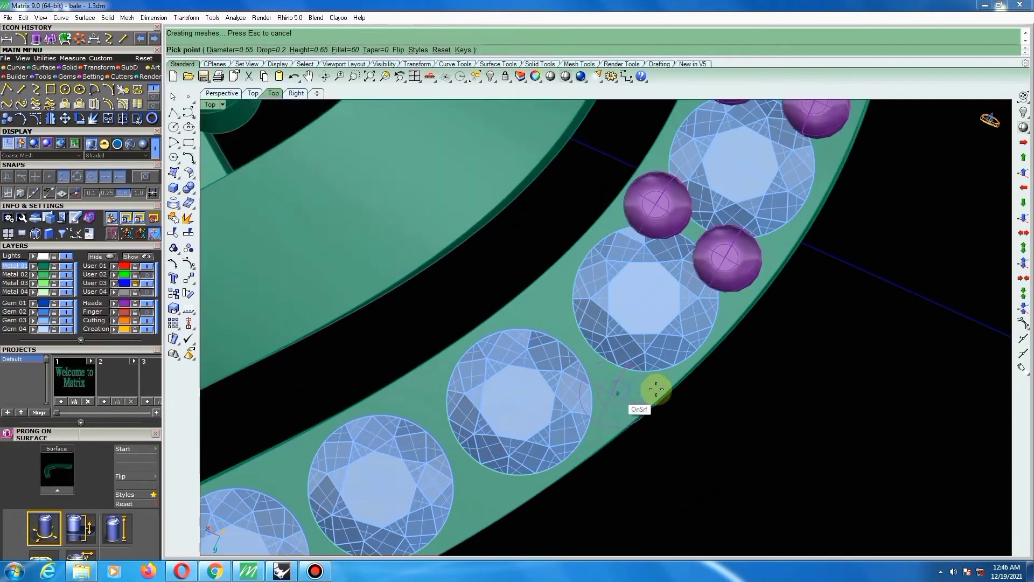
{"action": "key", "text": "Left"}
{"action": "key", "text": "Left"}
{"action": "key", "text": "Left"}
{"action": "key", "text": "Left"}
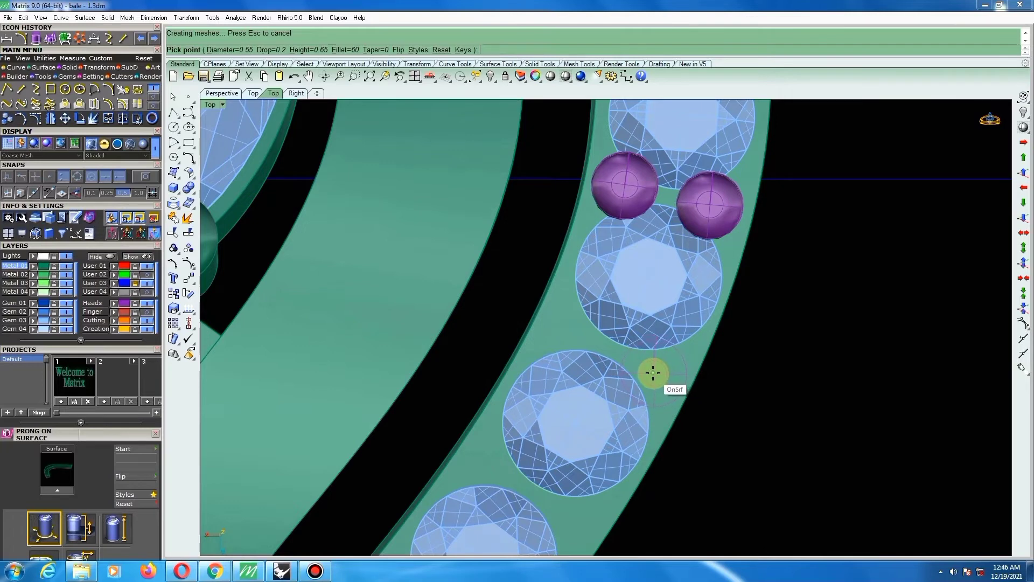
{"action": "left_click", "coordinate": [652, 373]}
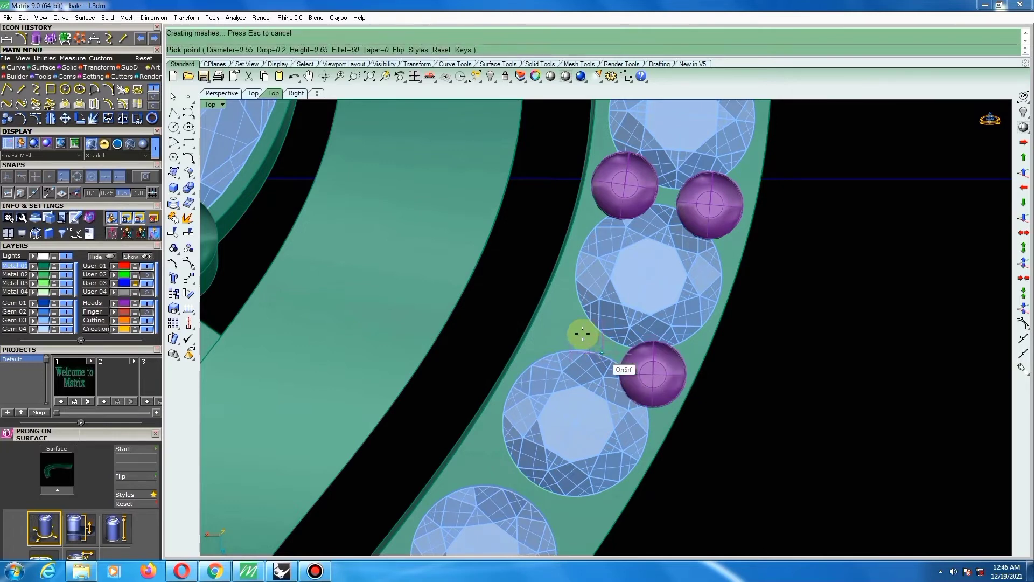
{"action": "left_click", "coordinate": [571, 328]}
Place a pair of prongs between the seventh and eighth round gems from the band's lower end.
{"action": "scroll", "coordinate": [590, 353], "scroll_direction": "down", "scroll_amount": 2}
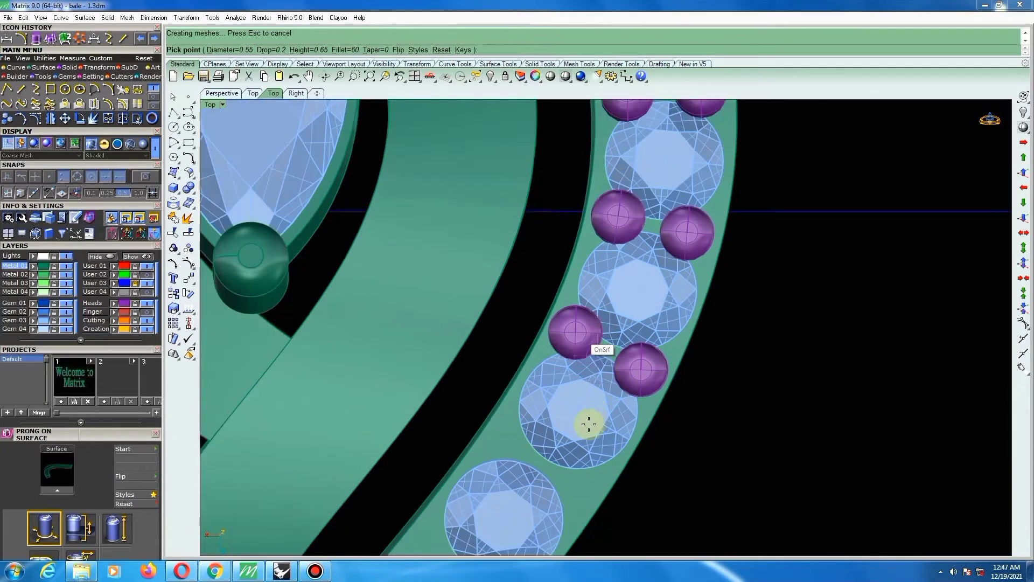
{"action": "scroll", "coordinate": [522, 461], "scroll_direction": "up", "scroll_amount": 3}
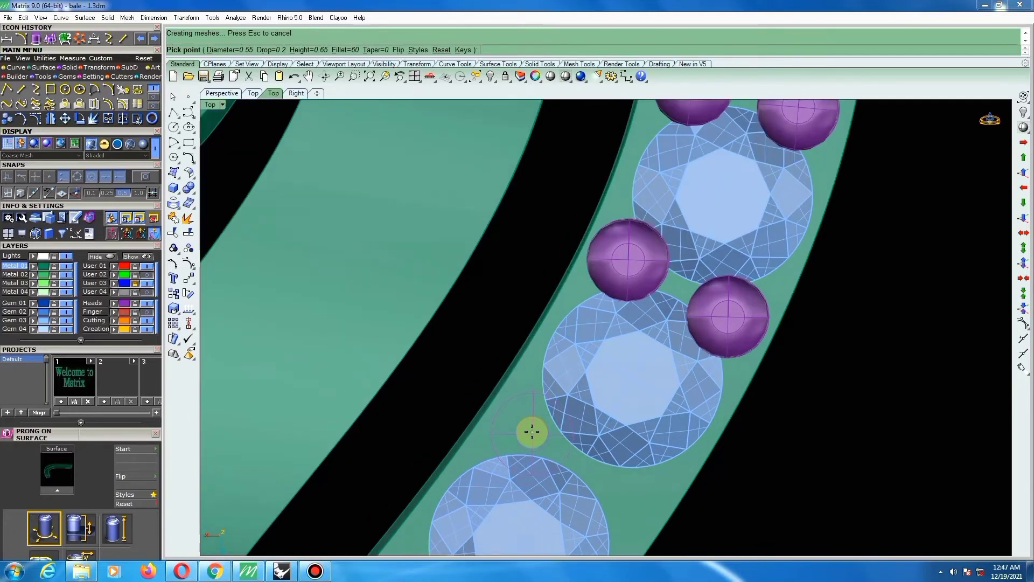
{"action": "left_click", "coordinate": [530, 429]}
{"action": "scroll", "coordinate": [529, 431], "scroll_direction": "down", "scroll_amount": 1}
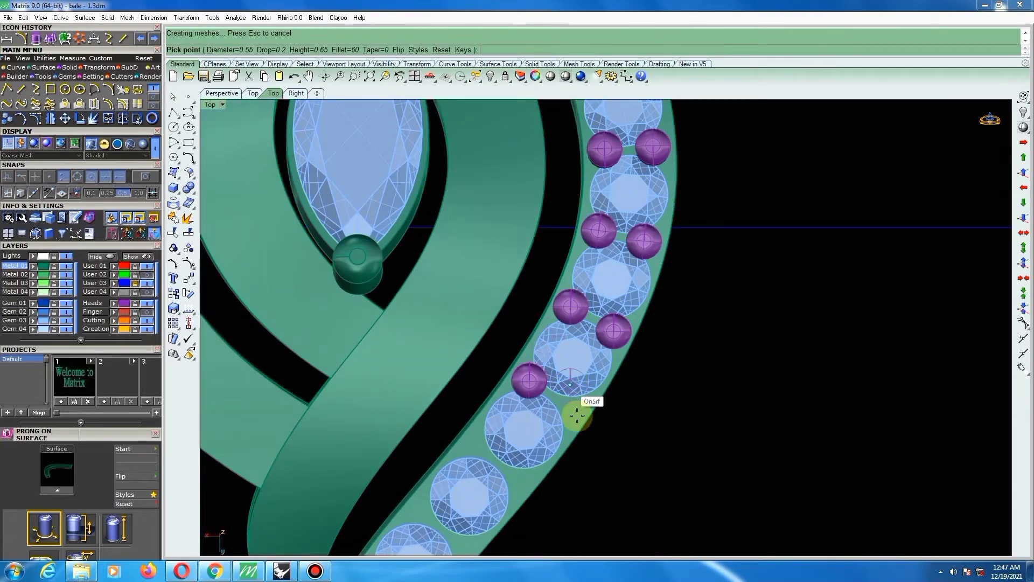
{"action": "scroll", "coordinate": [568, 404], "scroll_direction": "up", "scroll_amount": 4}
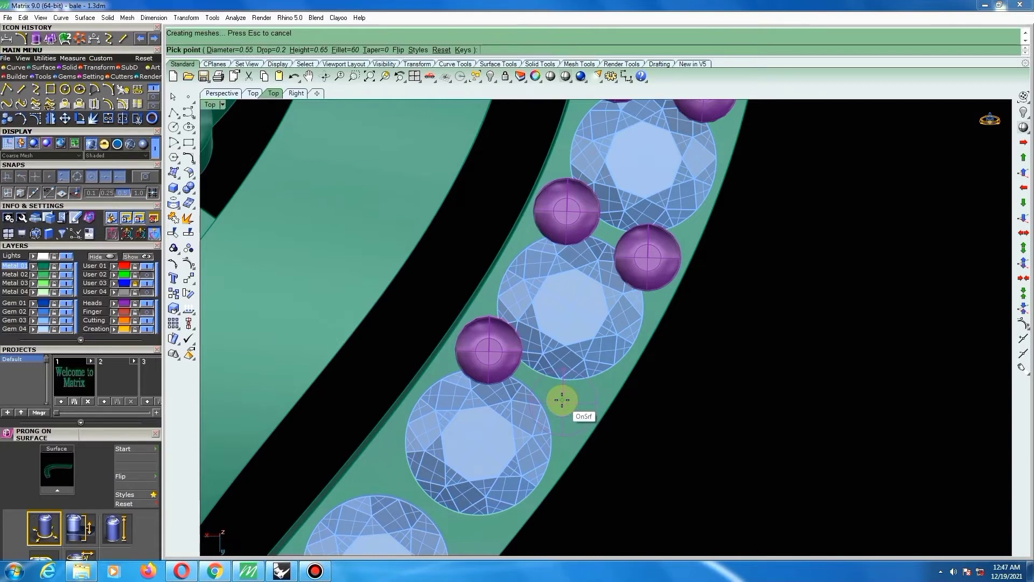
{"action": "left_click", "coordinate": [562, 399]}
Place a pair of prongs between the eighth and ninth round gems from the band's lower end.
{"action": "scroll", "coordinate": [564, 404], "scroll_direction": "down", "scroll_amount": 6}
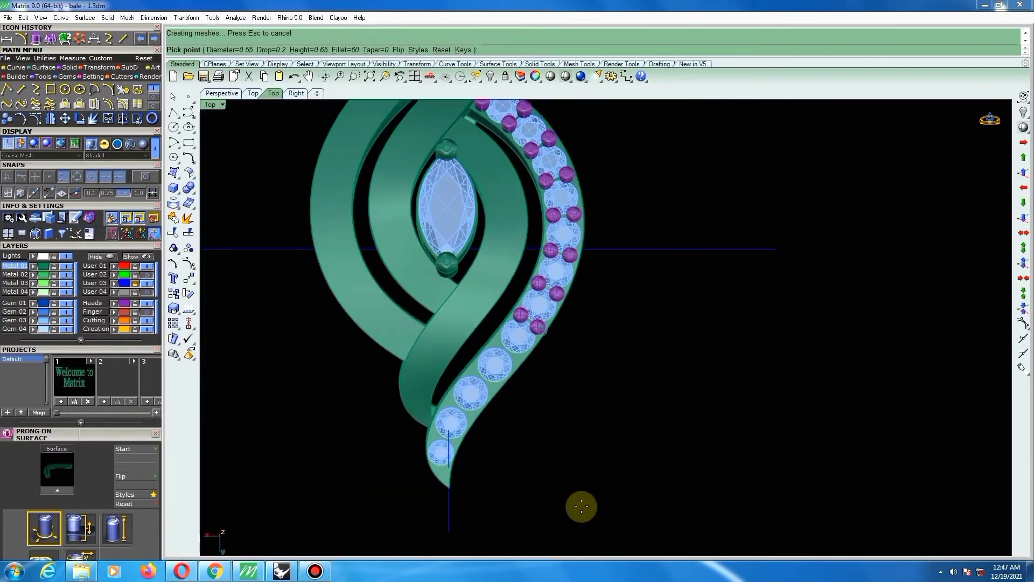
{"action": "scroll", "coordinate": [526, 374], "scroll_direction": "up", "scroll_amount": 5}
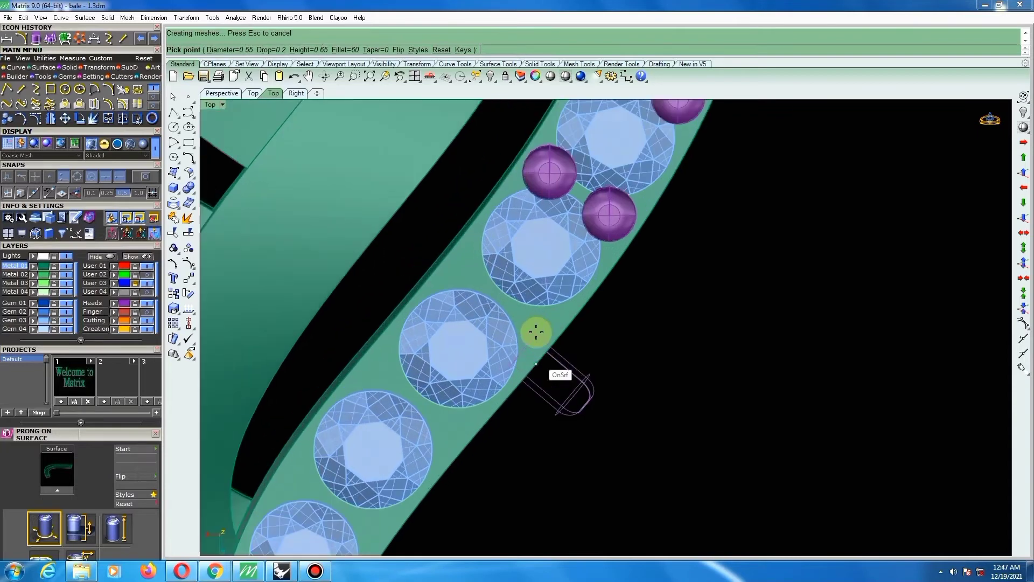
{"action": "right_click_drag", "start_coordinate": [520, 309], "coordinate": [521, 304]}
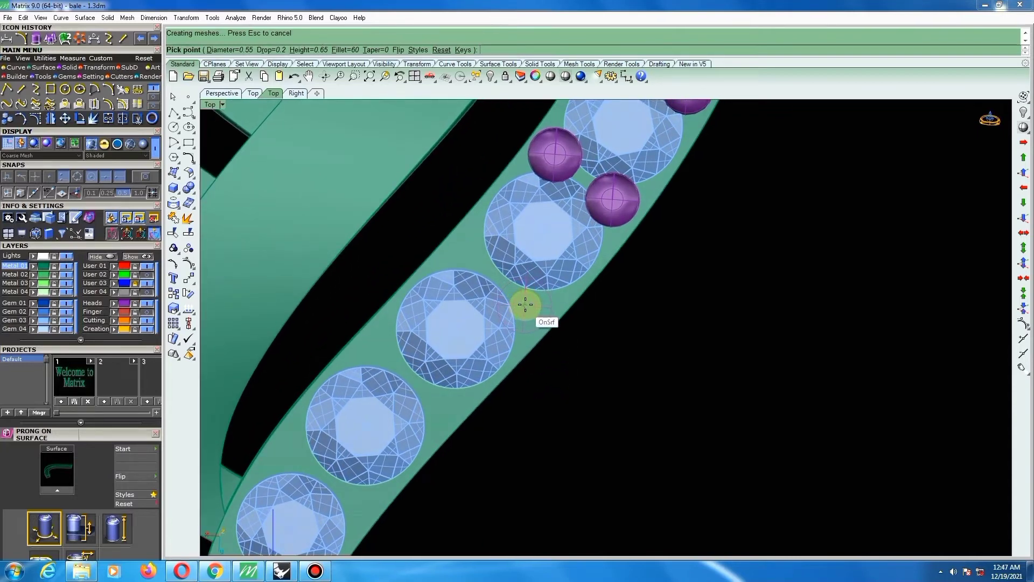
{"action": "left_click", "coordinate": [525, 304]}
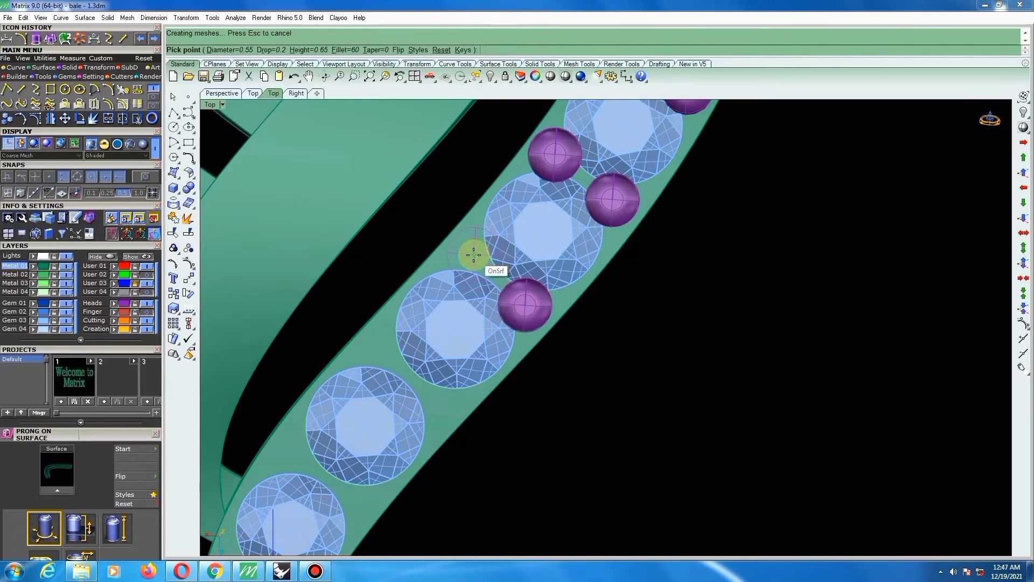
{"action": "left_click", "coordinate": [474, 255]}
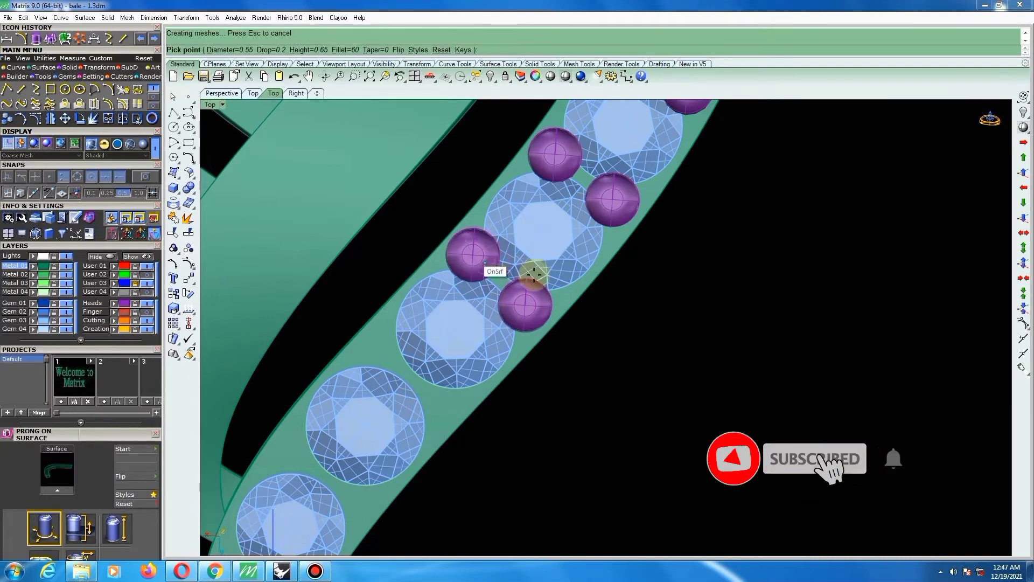
Place a pair of prongs between the ninth and tenth round gems from the band's lower end.
{"action": "scroll", "coordinate": [533, 275], "scroll_direction": "down", "scroll_amount": 2}
{"action": "scroll", "coordinate": [526, 341], "scroll_direction": "down", "scroll_amount": 2}
{"action": "scroll", "coordinate": [476, 379], "scroll_direction": "up", "scroll_amount": 6}
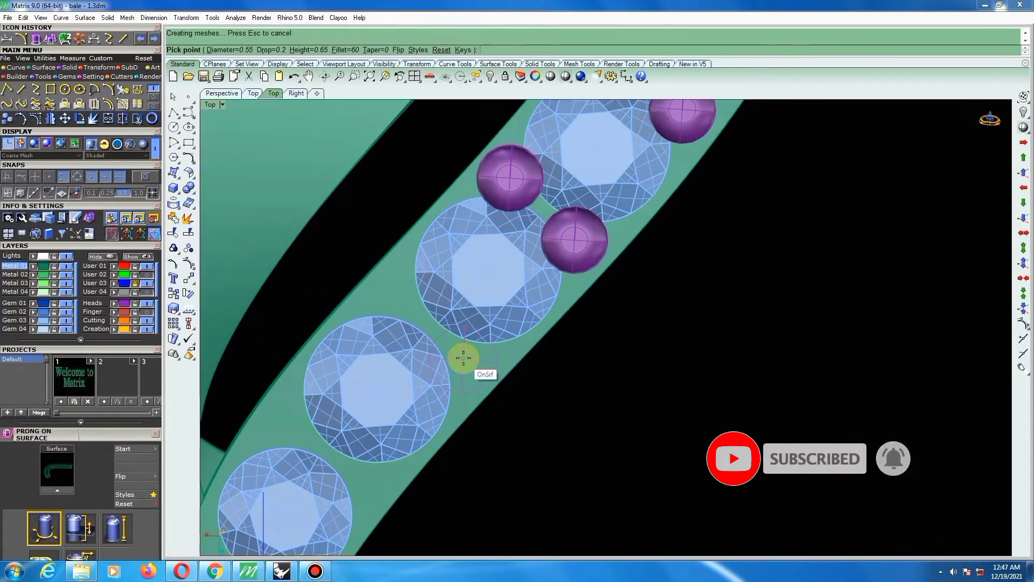
{"action": "left_click", "coordinate": [463, 357]}
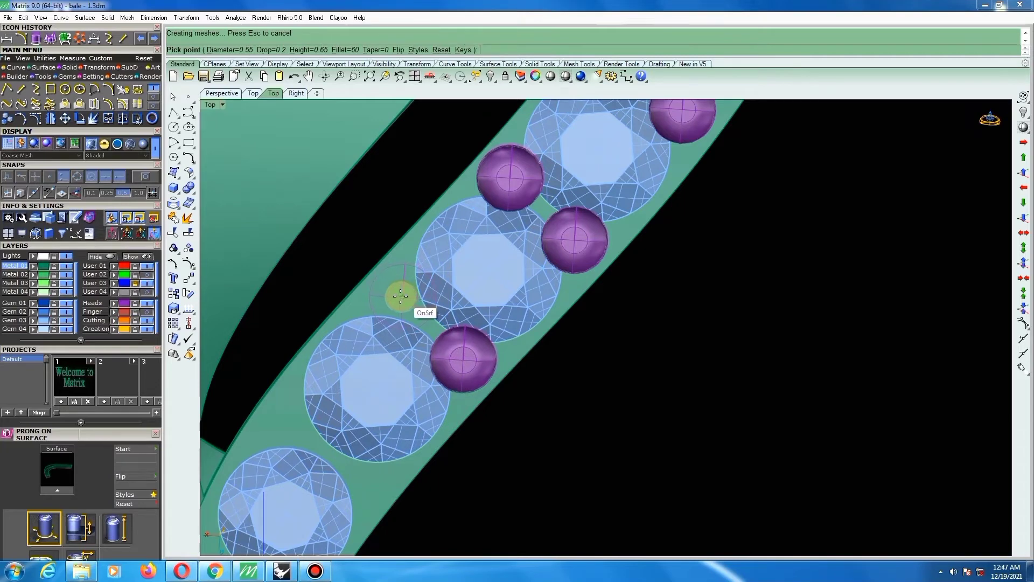
{"action": "left_click", "coordinate": [401, 296]}
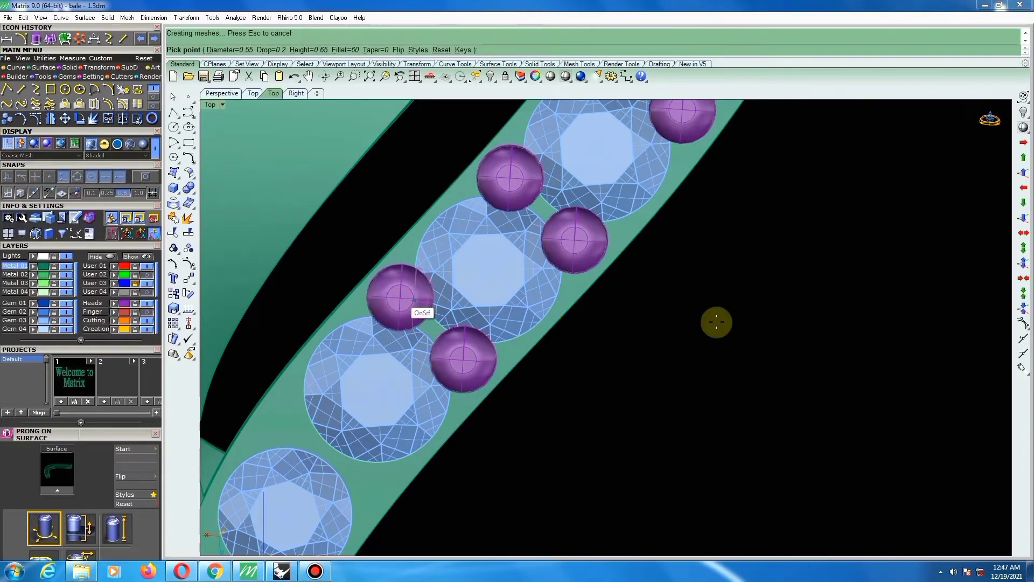
Place a pair of prongs between the tenth and eleventh round gems from the band's lower end.
{"action": "scroll", "coordinate": [577, 331], "scroll_direction": "down", "scroll_amount": 4}
{"action": "scroll", "coordinate": [524, 419], "scroll_direction": "up", "scroll_amount": 1}
{"action": "scroll", "coordinate": [524, 419], "scroll_direction": "up", "scroll_amount": 5}
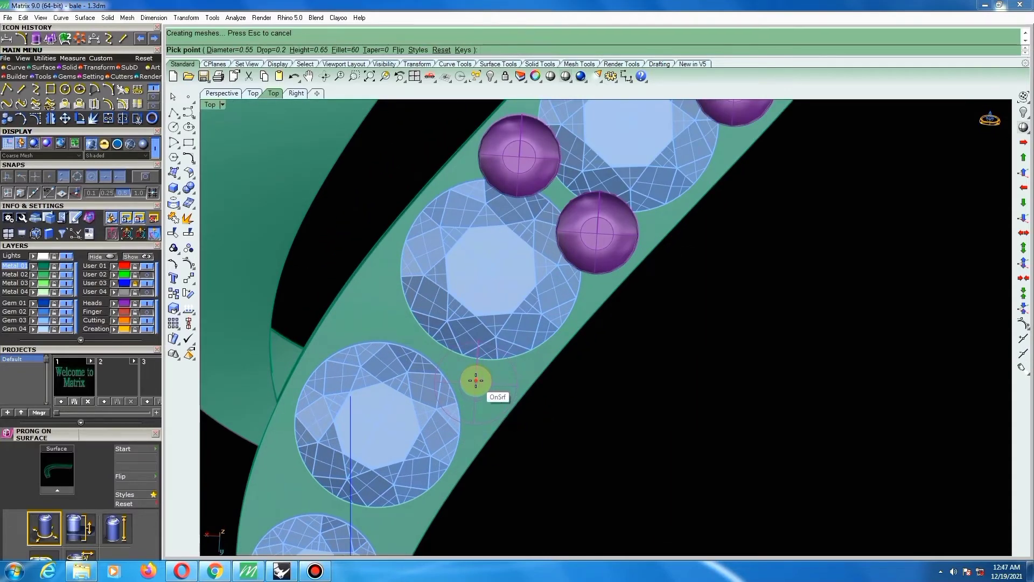
{"action": "left_click", "coordinate": [476, 380]}
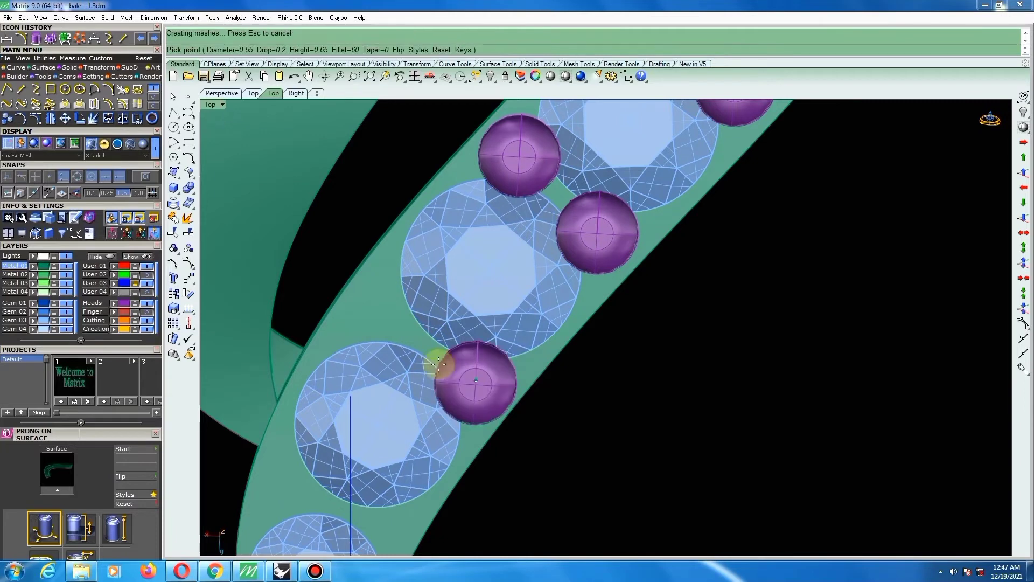
{"action": "left_click", "coordinate": [384, 315]}
Place a pair of prongs between the eleventh and twelfth round gems from the band's lower end.
{"action": "scroll", "coordinate": [384, 318], "scroll_direction": "down", "scroll_amount": 8}
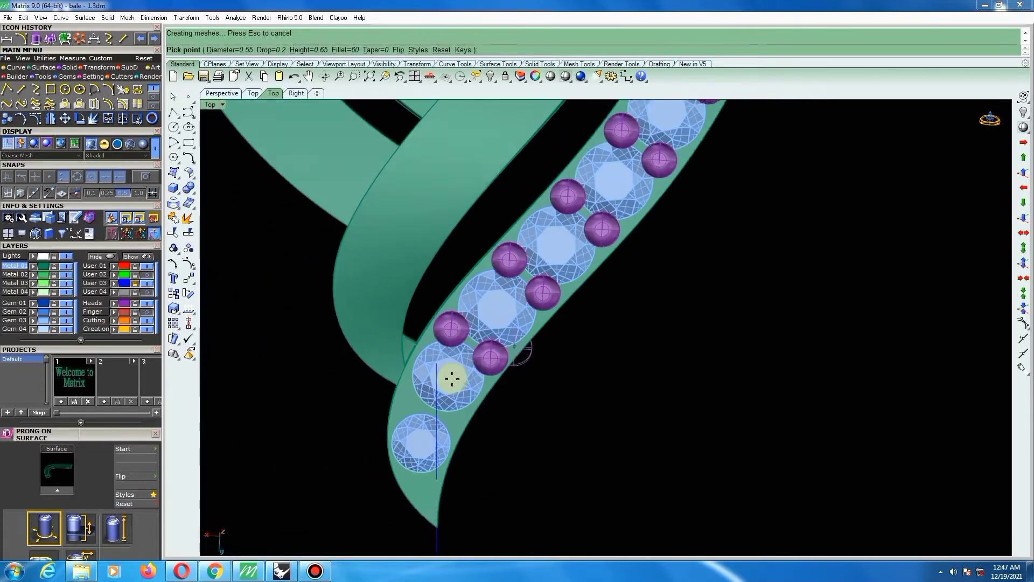
{"action": "scroll", "coordinate": [445, 425], "scroll_direction": "up", "scroll_amount": 8}
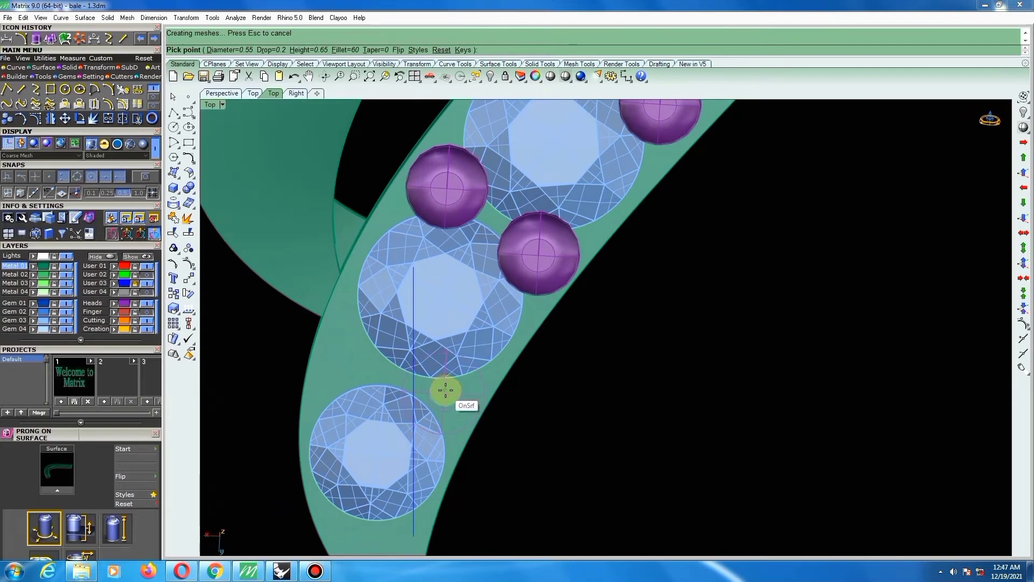
{"action": "left_click", "coordinate": [445, 391]}
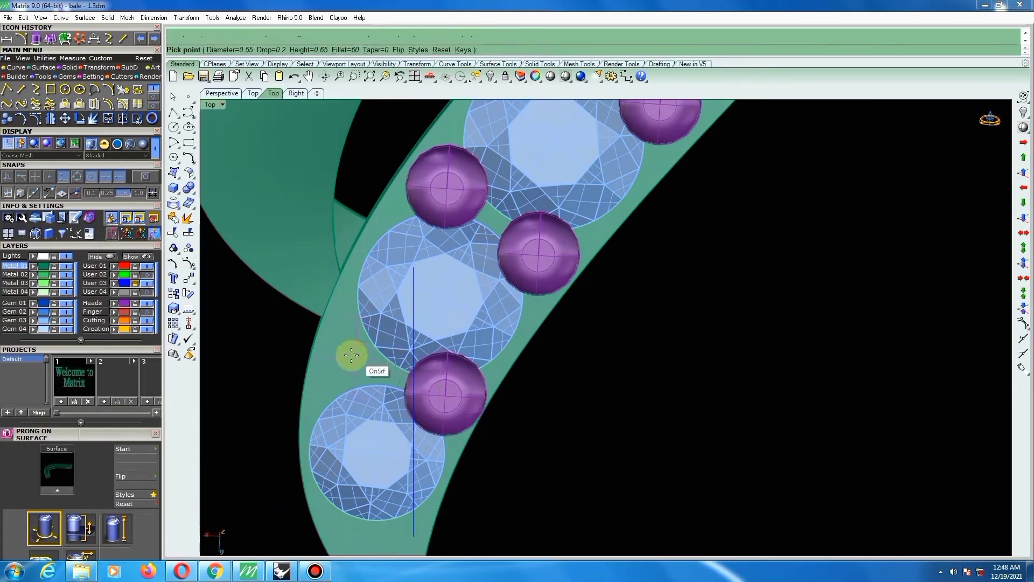
{"action": "left_click", "coordinate": [352, 357]}
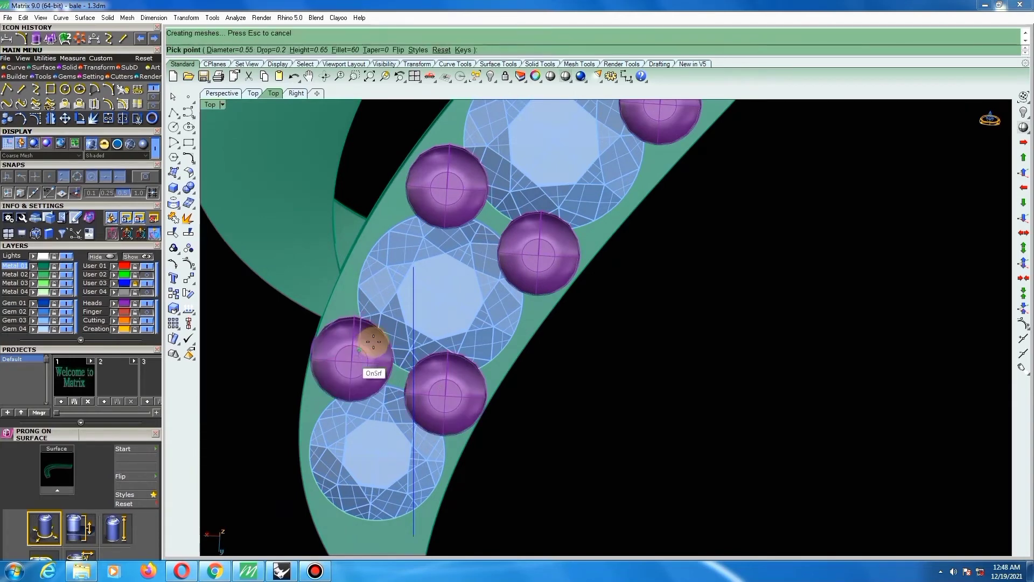
Place a single prong between the last round gem and the band's pointed tip, and finish placing prongs.
{"action": "scroll", "coordinate": [418, 323], "scroll_direction": "down", "scroll_amount": 4}
{"action": "scroll", "coordinate": [401, 449], "scroll_direction": "up", "scroll_amount": 1}
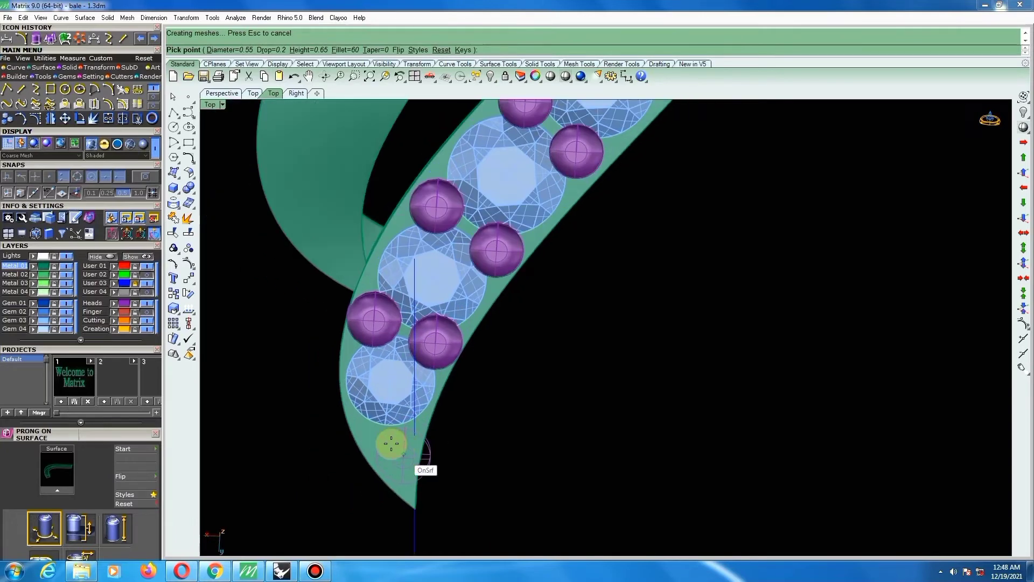
{"action": "left_click", "coordinate": [390, 440]}
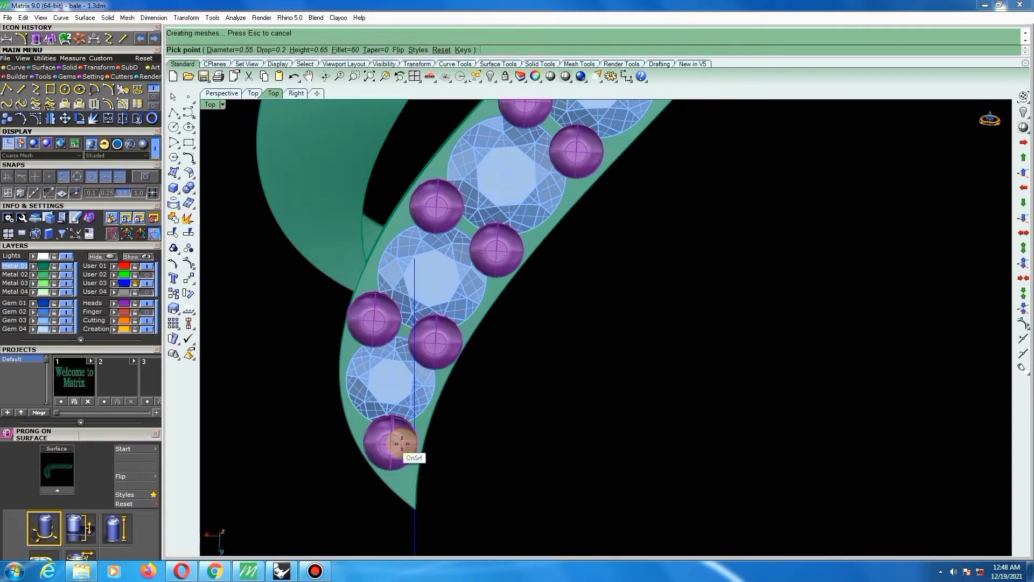
{"action": "scroll", "coordinate": [398, 439], "scroll_direction": "down", "scroll_amount": 3}
{"action": "right_click", "coordinate": [437, 427]}
{"action": "scroll", "coordinate": [447, 428], "scroll_direction": "down", "scroll_amount": 8}
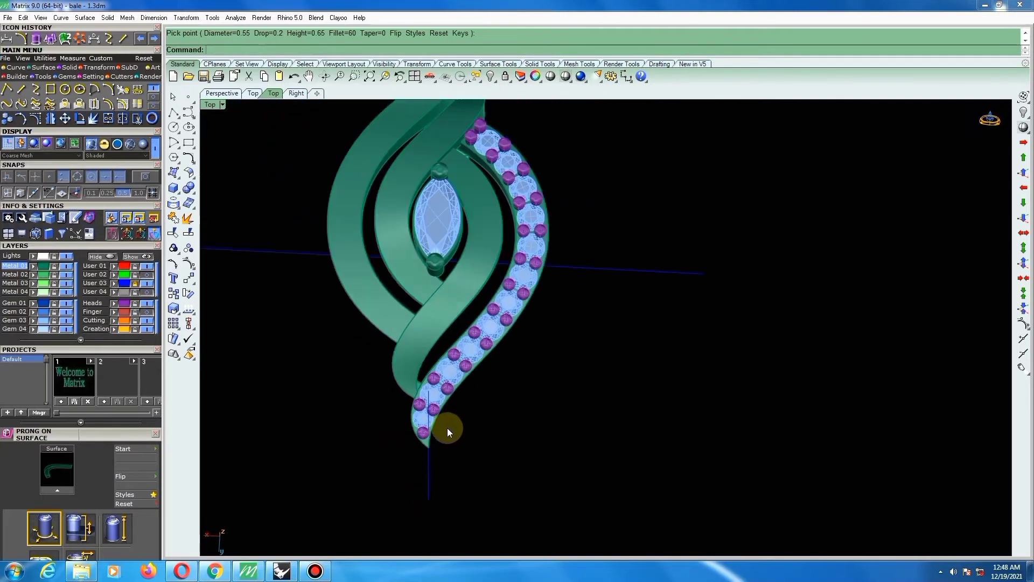
Select all the small prongs along the outer left band in the top view and group them.
{"action": "right_click_drag", "start_coordinate": [813, 302], "coordinate": [650, 316]}
{"action": "scroll", "coordinate": [651, 316], "scroll_direction": "up", "scroll_amount": 4}
{"action": "scroll", "coordinate": [598, 227], "scroll_direction": "up", "scroll_amount": 2}
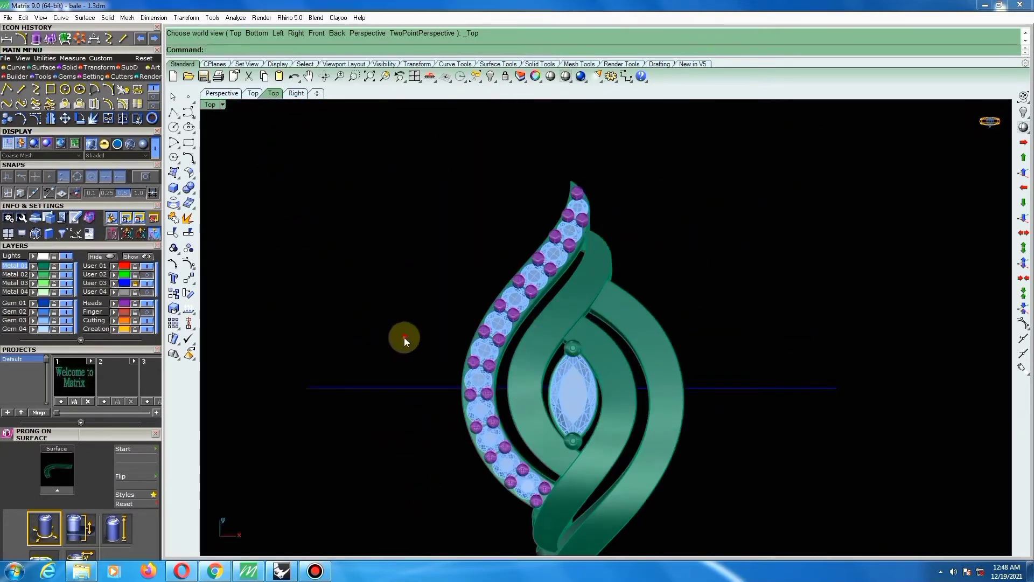
{"action": "left_click_drag", "start_coordinate": [403, 337], "coordinate": [590, 188]}
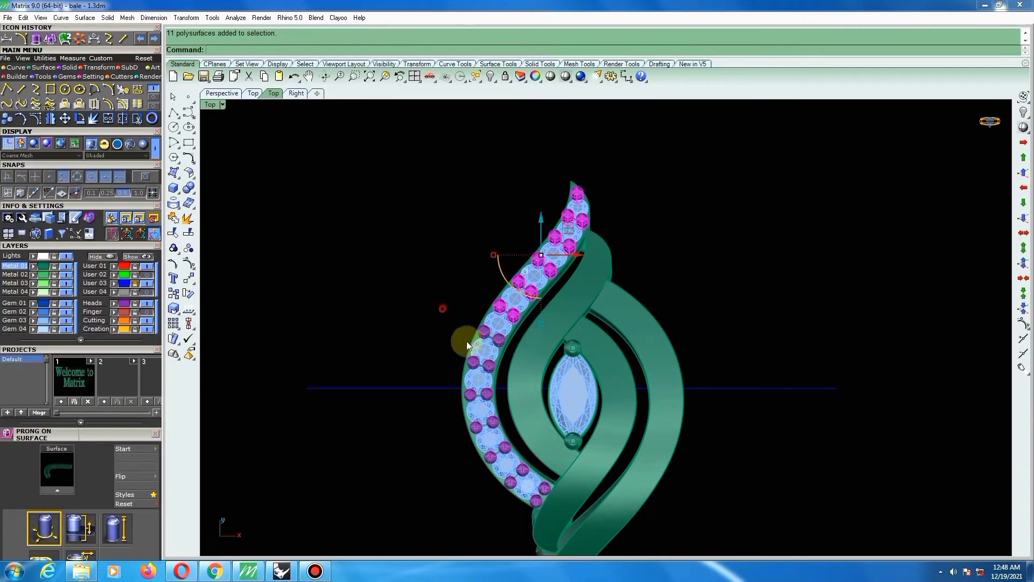
{"action": "left_click_drag", "start_coordinate": [441, 308], "coordinate": [564, 454]}
{"action": "scroll", "coordinate": [517, 393], "scroll_direction": "up", "scroll_amount": 5}
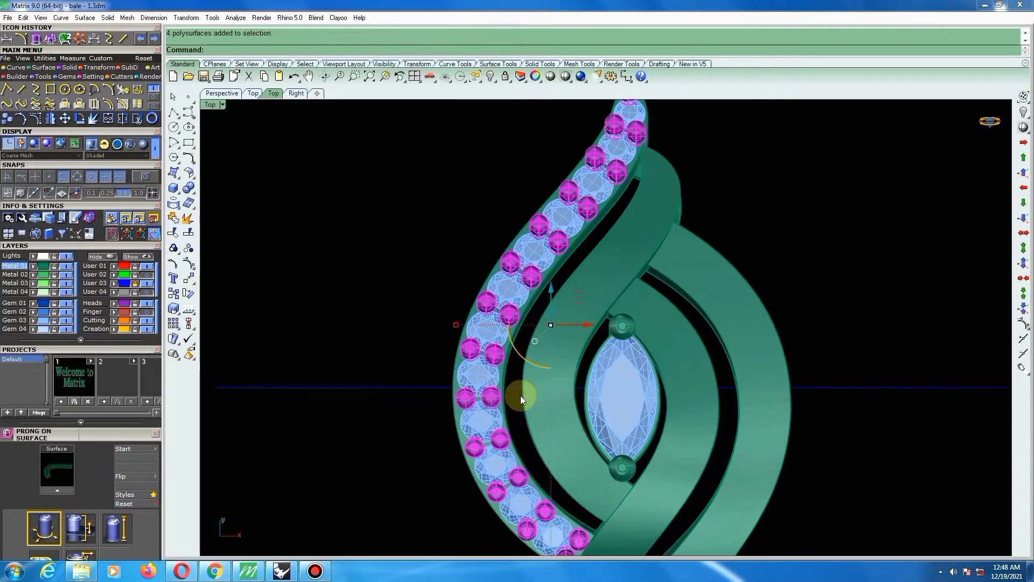
{"action": "scroll", "coordinate": [442, 399], "scroll_direction": "down", "scroll_amount": 2}
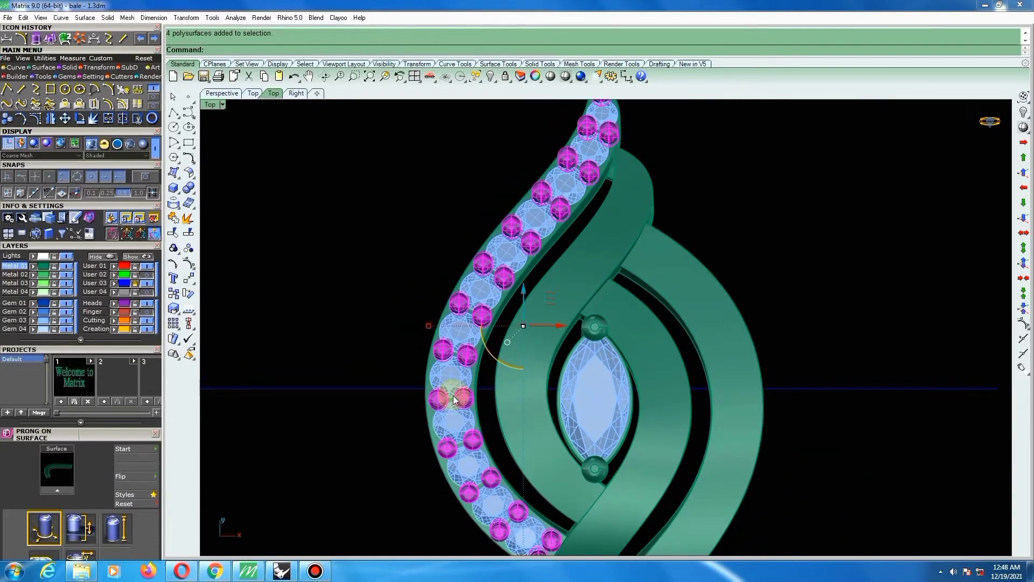
{"action": "key", "text": "ctrl+g"}
Hide the grouped prongs of the outer left band.
{"action": "key", "text": "ctrl+h"}
{"action": "scroll", "coordinate": [498, 373], "scroll_direction": "down", "scroll_amount": 3}
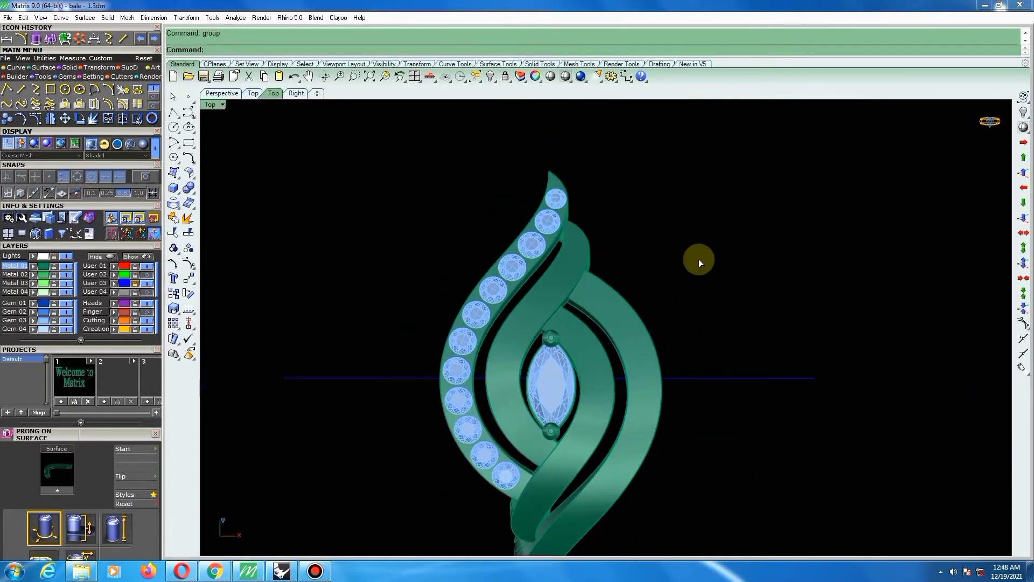
{"action": "right_click_drag", "start_coordinate": [670, 296], "coordinate": [661, 266]}
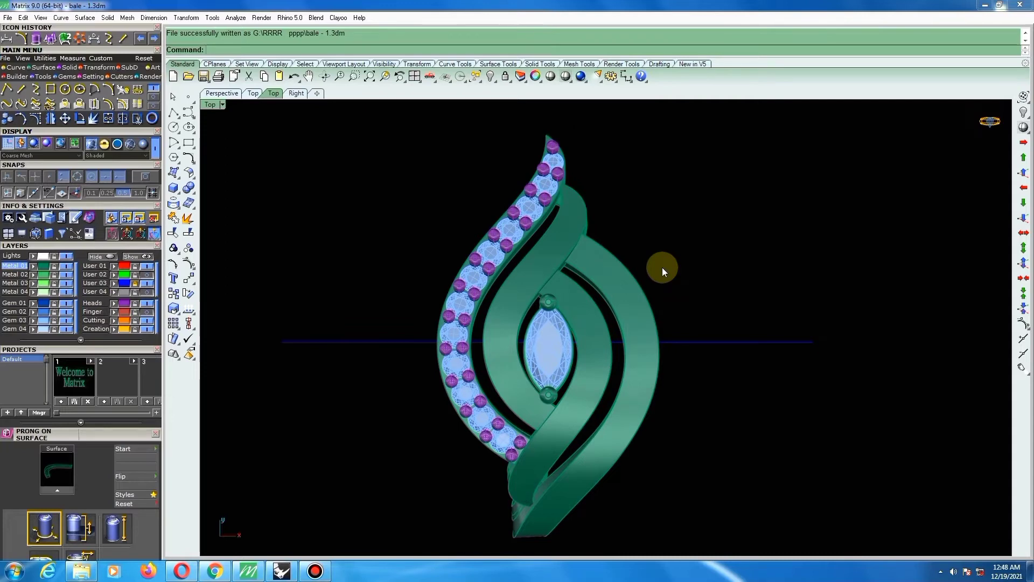
Remove the central marquise gem from its group, and hide it on the Gem 01 layer.
{"action": "scroll", "coordinate": [554, 333], "scroll_direction": "down", "scroll_amount": 1}
{"action": "scroll", "coordinate": [533, 353], "scroll_direction": "up", "scroll_amount": 1}
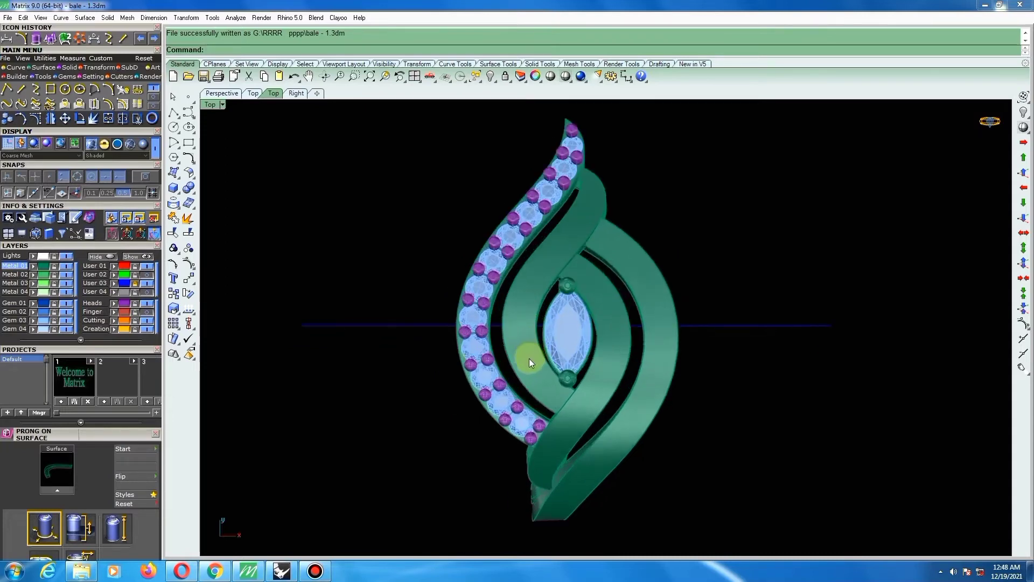
{"action": "scroll", "coordinate": [529, 358], "scroll_direction": "up", "scroll_amount": 2}
{"action": "left_click", "coordinate": [528, 352]}
{"action": "left_click", "coordinate": [834, 250]}
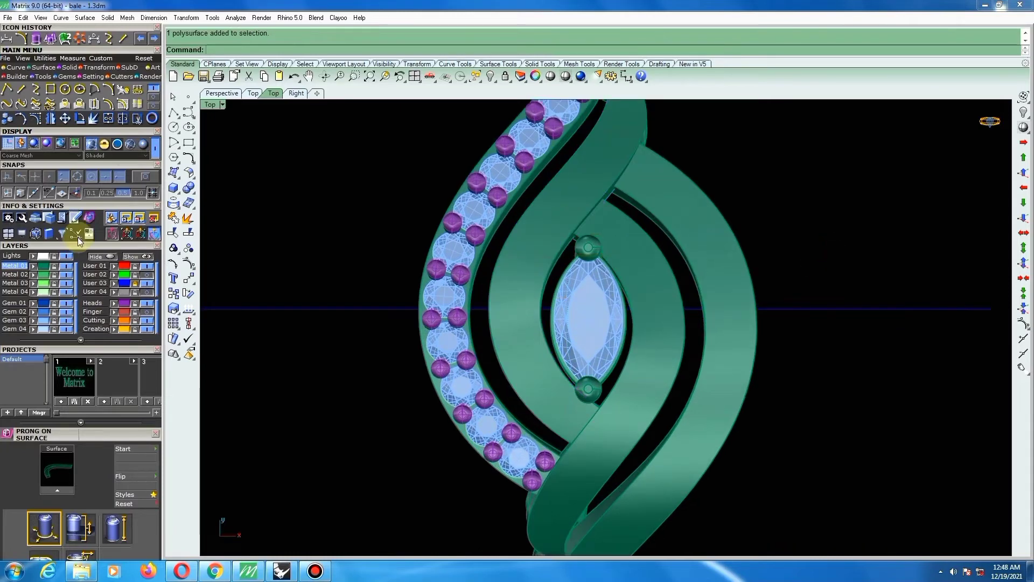
{"action": "left_click", "coordinate": [173, 250]}
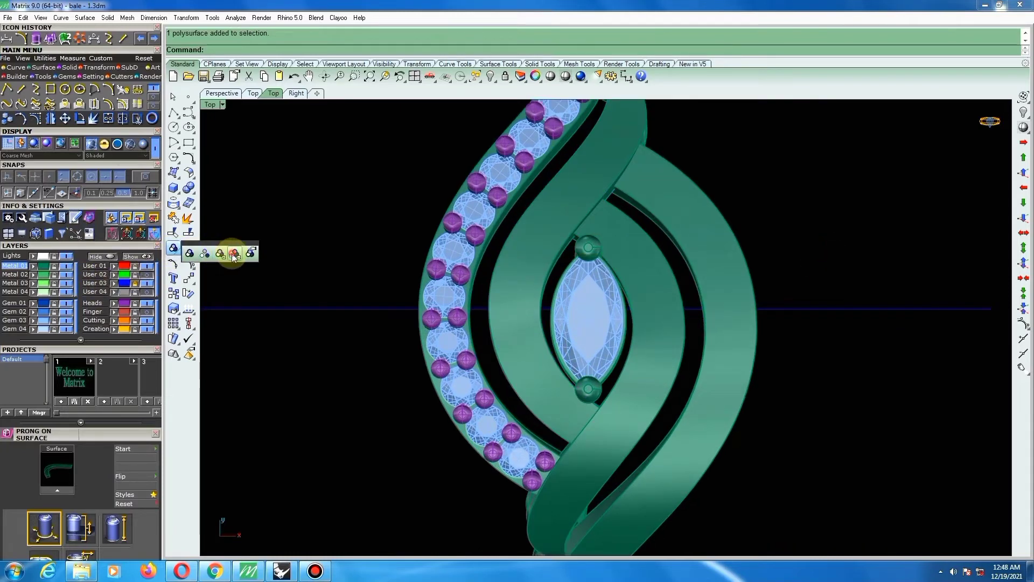
{"action": "left_click", "coordinate": [233, 255]}
{"action": "left_click", "coordinate": [582, 313]}
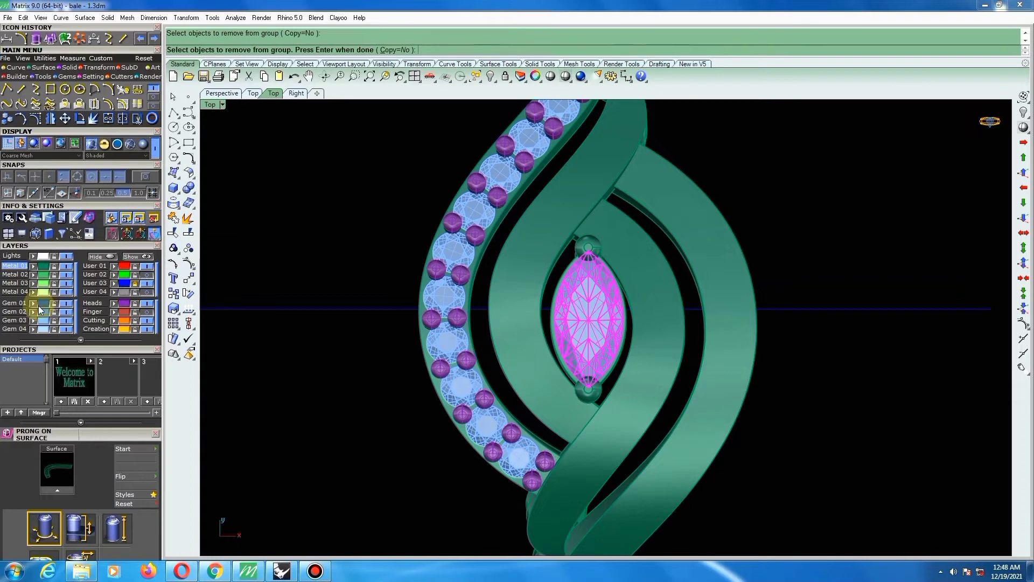
{"action": "key", "text": "Return"}
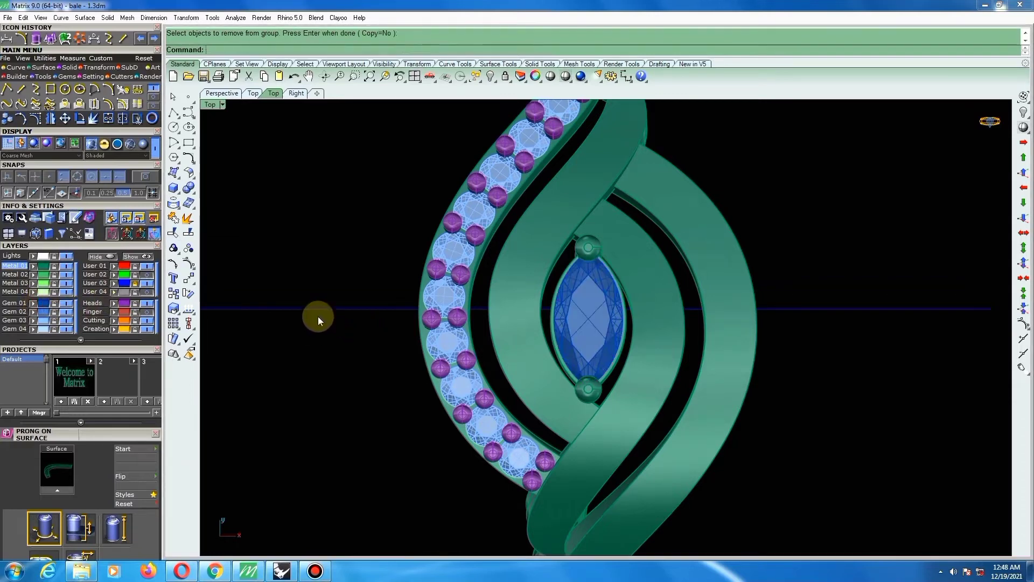
{"action": "left_click", "coordinate": [66, 303]}
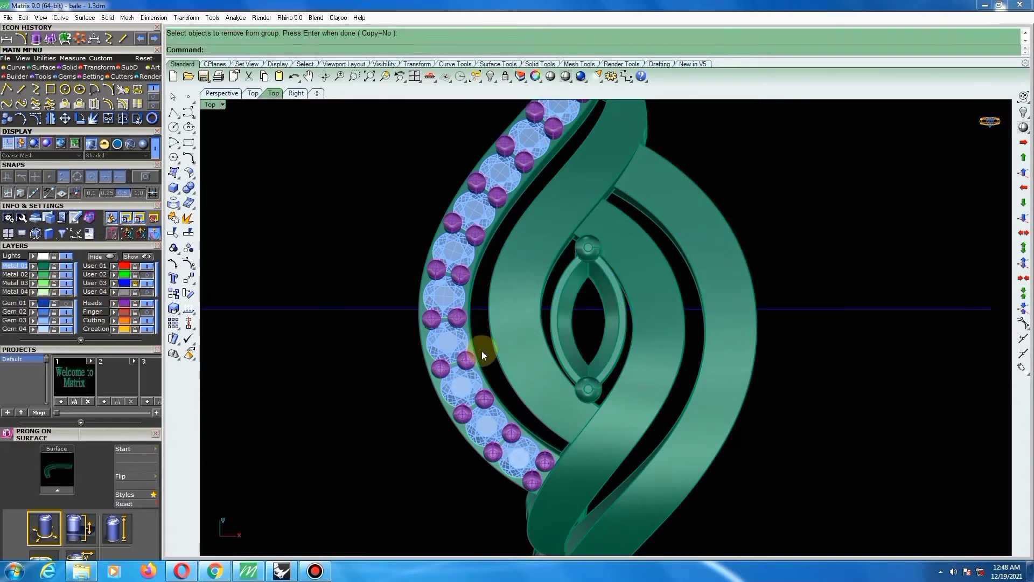
Place two round gems at scale 1.2 on the inner left band's surface, starting at its lower end beside the marquise setting's lower prong.
{"action": "left_click", "coordinate": [522, 347]}
{"action": "key", "text": "F6"}
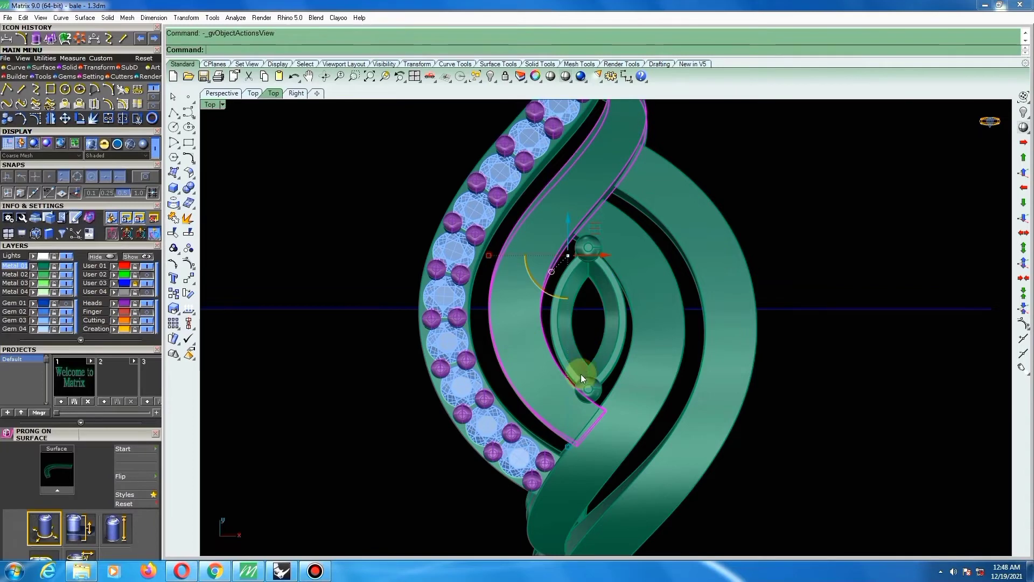
{"action": "left_click", "coordinate": [600, 408]}
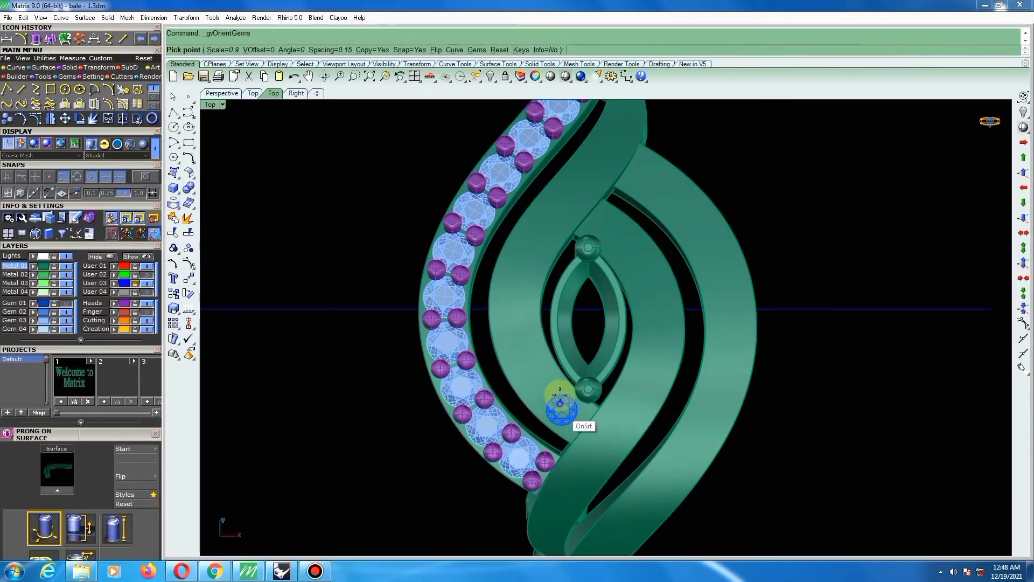
{"action": "right_click_drag", "start_coordinate": [561, 403], "coordinate": [561, 390]}
{"action": "key", "text": "Up"}
{"action": "key", "text": "Up"}
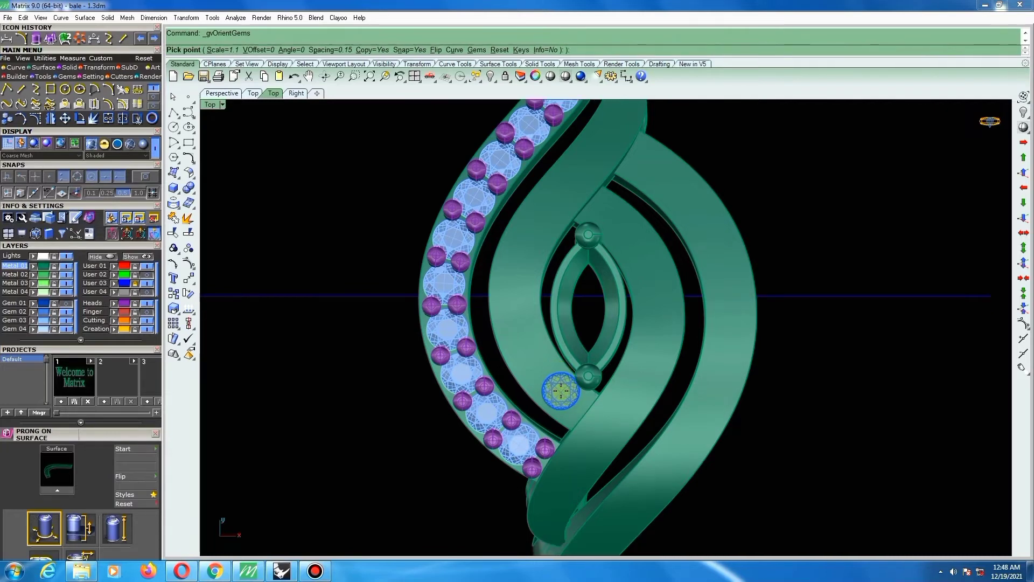
{"action": "key", "text": "Left"}
{"action": "key", "text": "Left"}
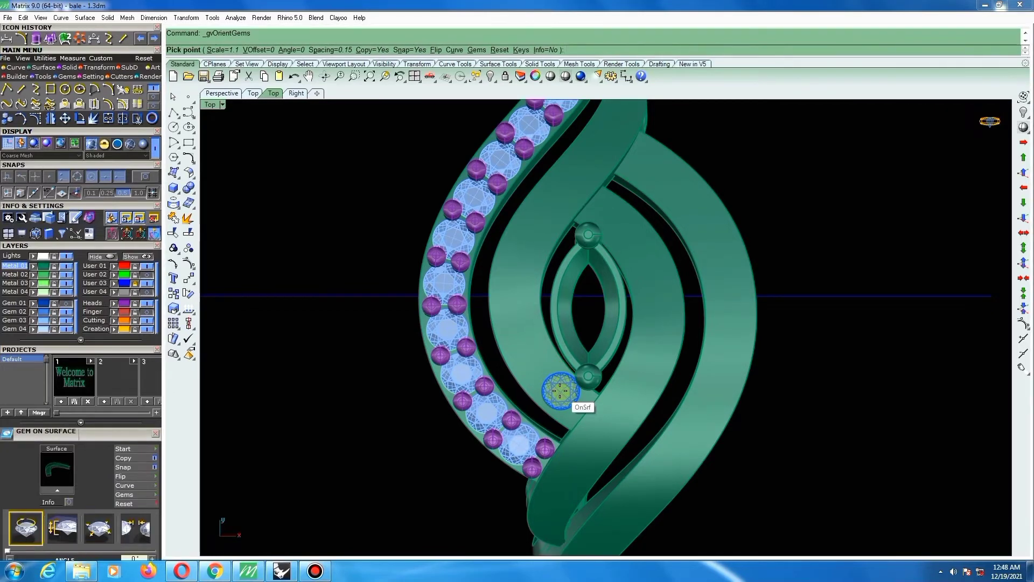
{"action": "right_click_drag", "start_coordinate": [556, 391], "coordinate": [552, 380]}
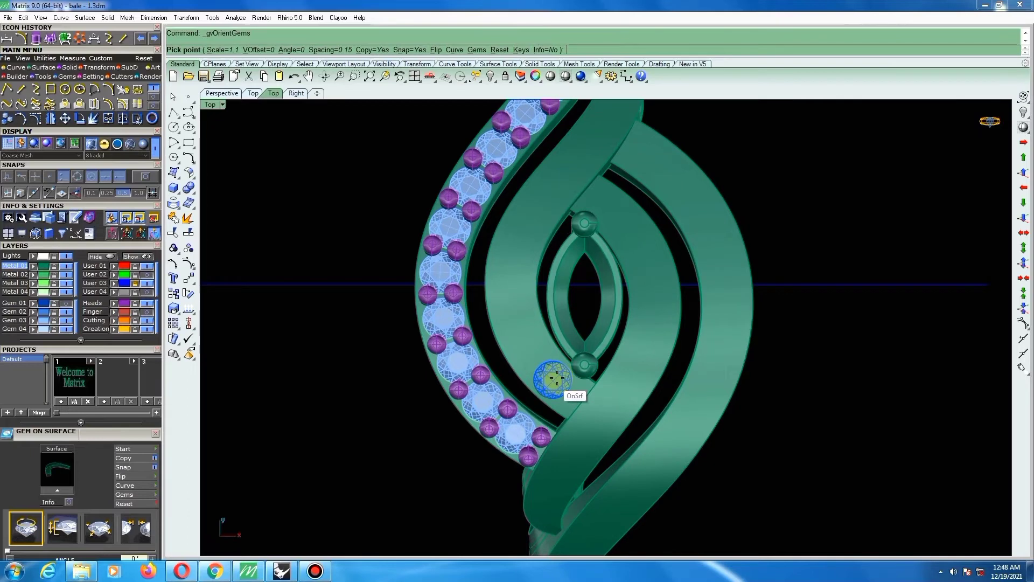
{"action": "scroll", "coordinate": [552, 379], "scroll_direction": "up", "scroll_amount": 4}
{"action": "key", "text": "Right"}
{"action": "key", "text": "Right"}
{"action": "key", "text": "Up"}
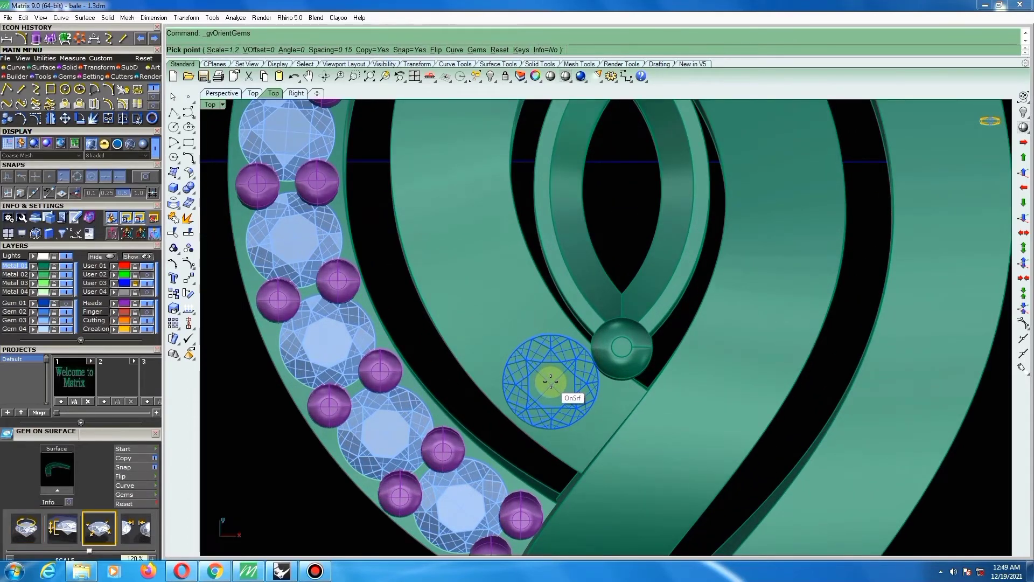
{"action": "left_click", "coordinate": [551, 381]}
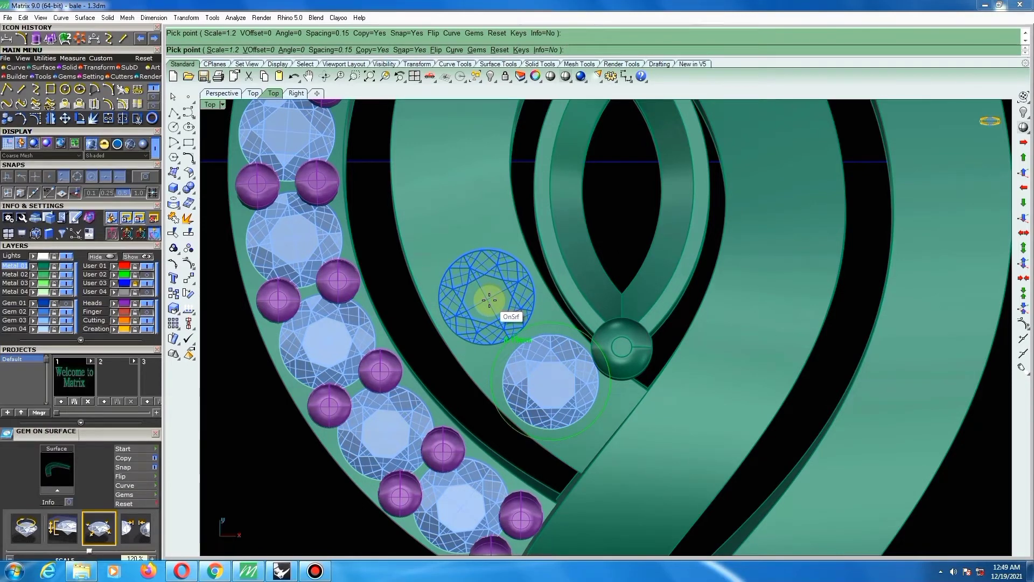
{"action": "left_click", "coordinate": [489, 300]}
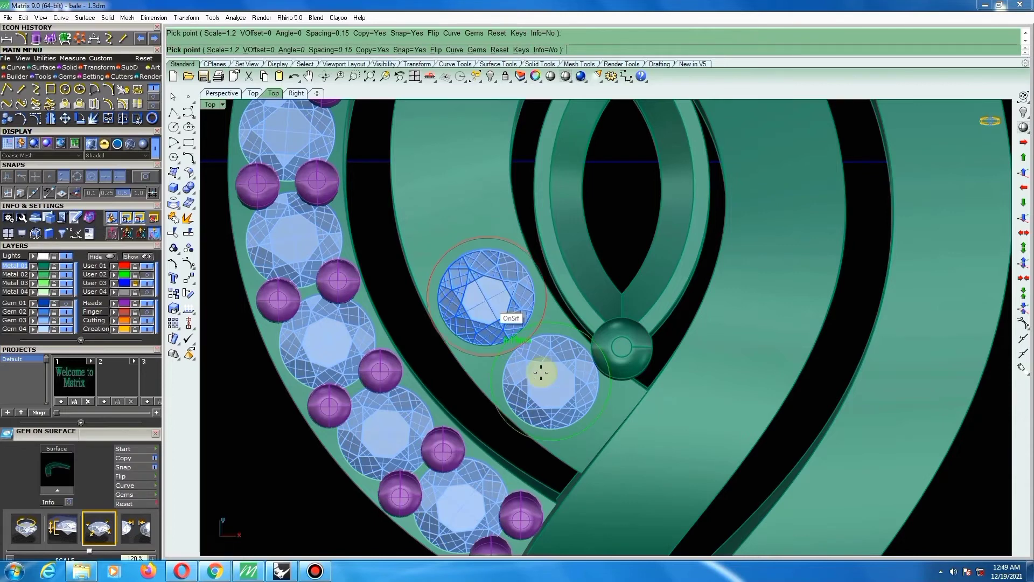
Place two more gems upward along the inner band beside the marquise opening, at scale 1.2 with 0.15 spacing.
{"action": "scroll", "coordinate": [540, 370], "scroll_direction": "down", "scroll_amount": 2}
{"action": "scroll", "coordinate": [477, 228], "scroll_direction": "up", "scroll_amount": 2}
{"action": "scroll", "coordinate": [450, 229], "scroll_direction": "up", "scroll_amount": 2}
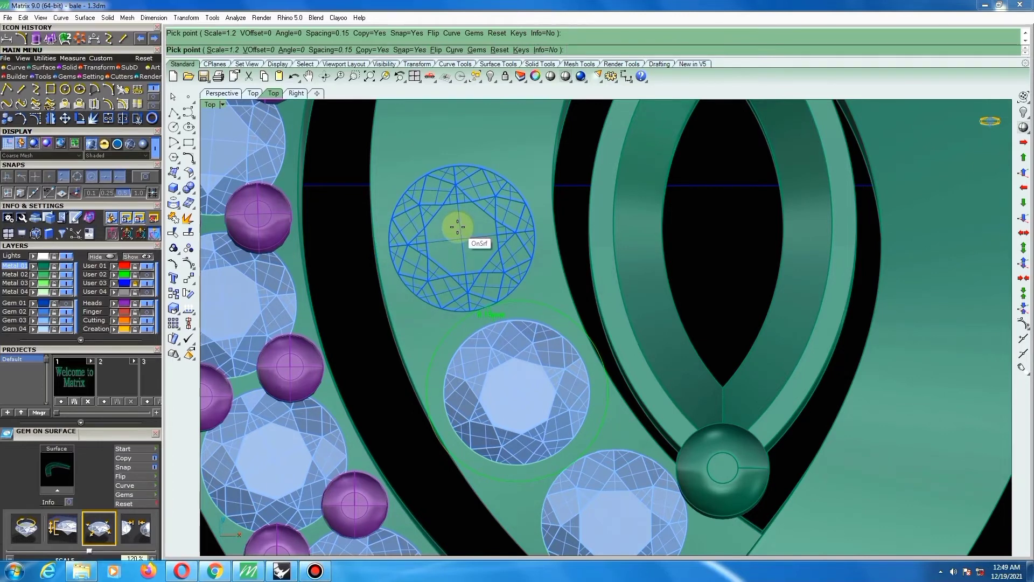
{"action": "left_click", "coordinate": [457, 227]}
{"action": "scroll", "coordinate": [455, 289], "scroll_direction": "down", "scroll_amount": 4}
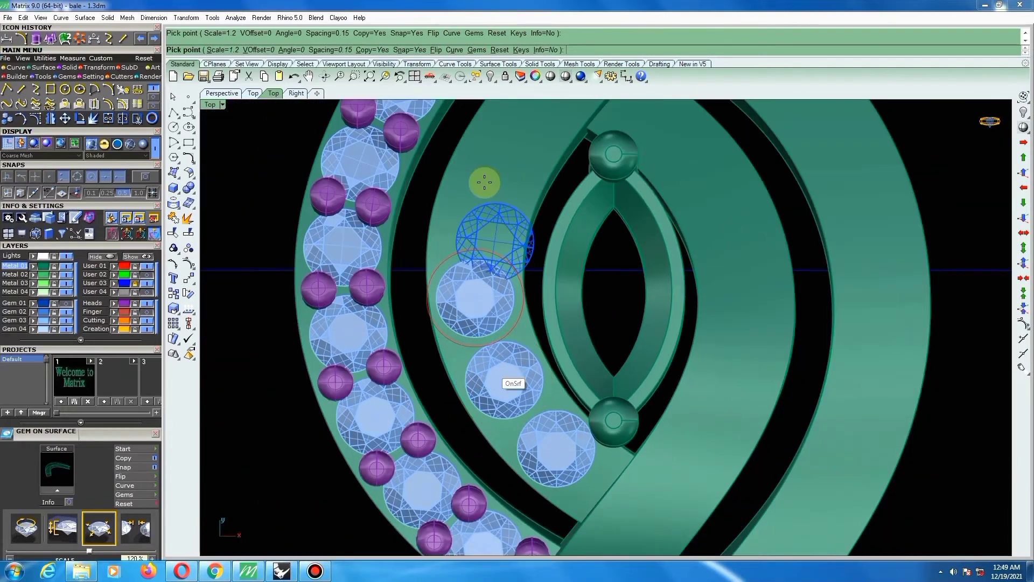
{"action": "scroll", "coordinate": [478, 175], "scroll_direction": "up", "scroll_amount": 4}
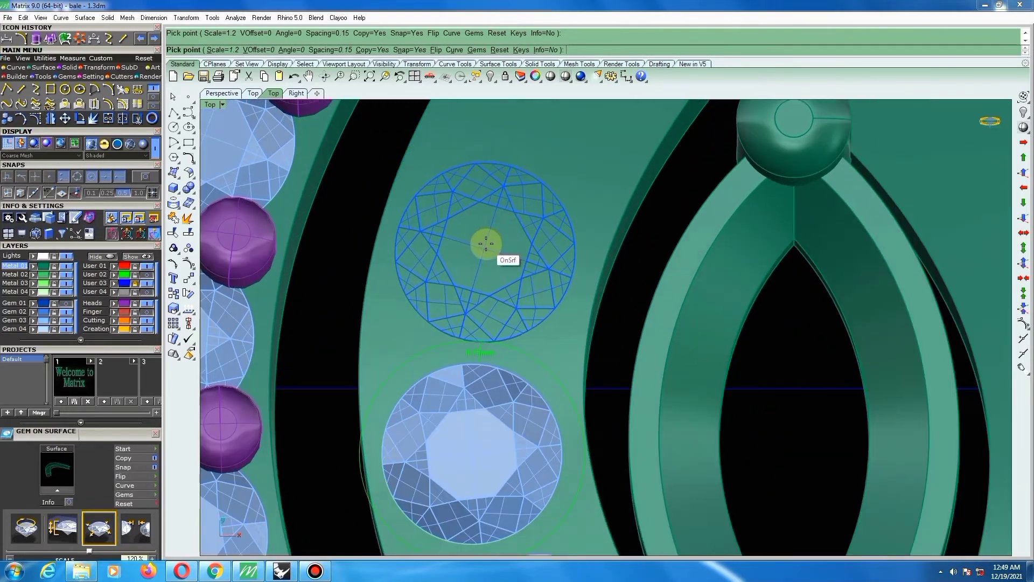
{"action": "scroll", "coordinate": [492, 257], "scroll_direction": "down", "scroll_amount": 4}
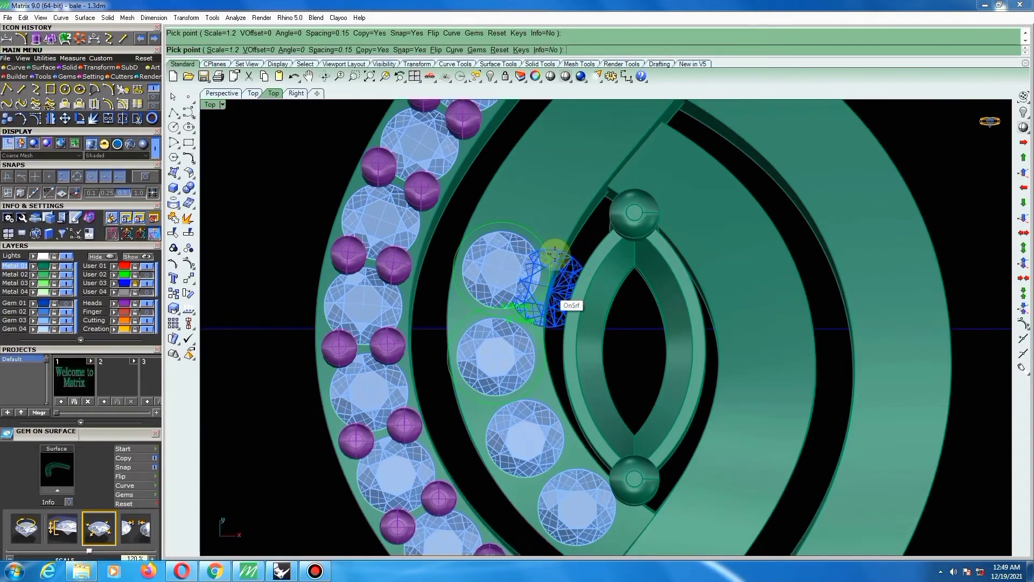
Continue the inner band's gem row with another gem at scale 1.2 where the band curves toward its upper end.
{"action": "scroll", "coordinate": [554, 259], "scroll_direction": "down", "scroll_amount": 2}
{"action": "right_click_drag", "start_coordinate": [549, 254], "coordinate": [543, 231], "text": "ctrl+shift"}
{"action": "scroll", "coordinate": [548, 225], "scroll_direction": "up", "scroll_amount": 3}
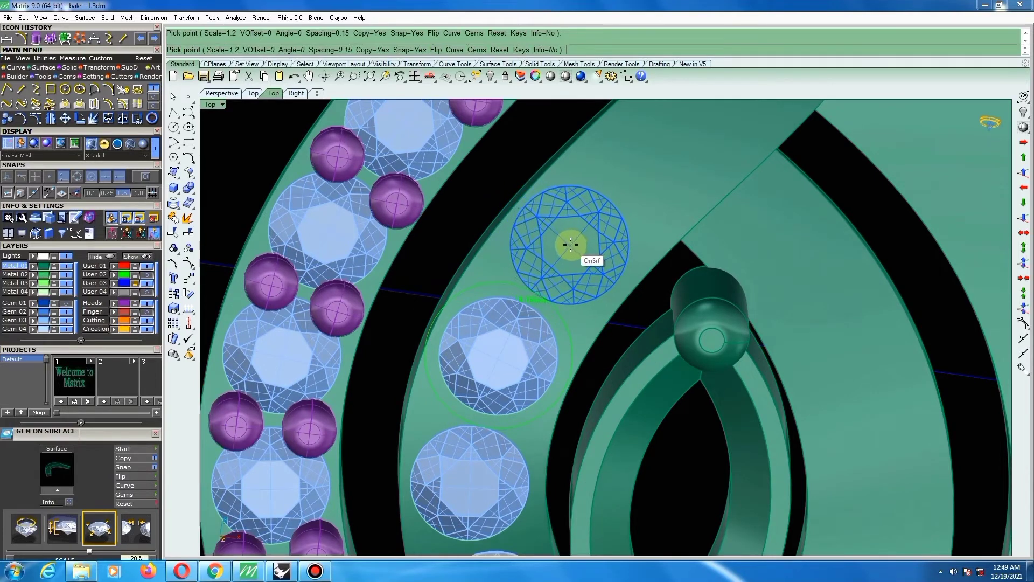
{"action": "left_click", "coordinate": [574, 247]}
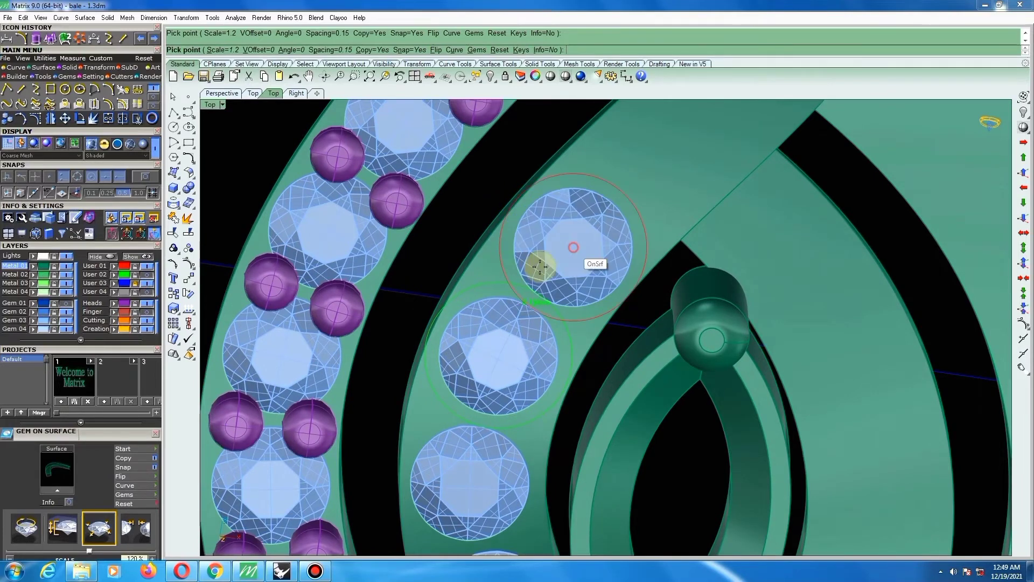
{"action": "scroll", "coordinate": [422, 393], "scroll_direction": "down", "scroll_amount": 2}
{"action": "scroll", "coordinate": [575, 264], "scroll_direction": "up", "scroll_amount": 3}
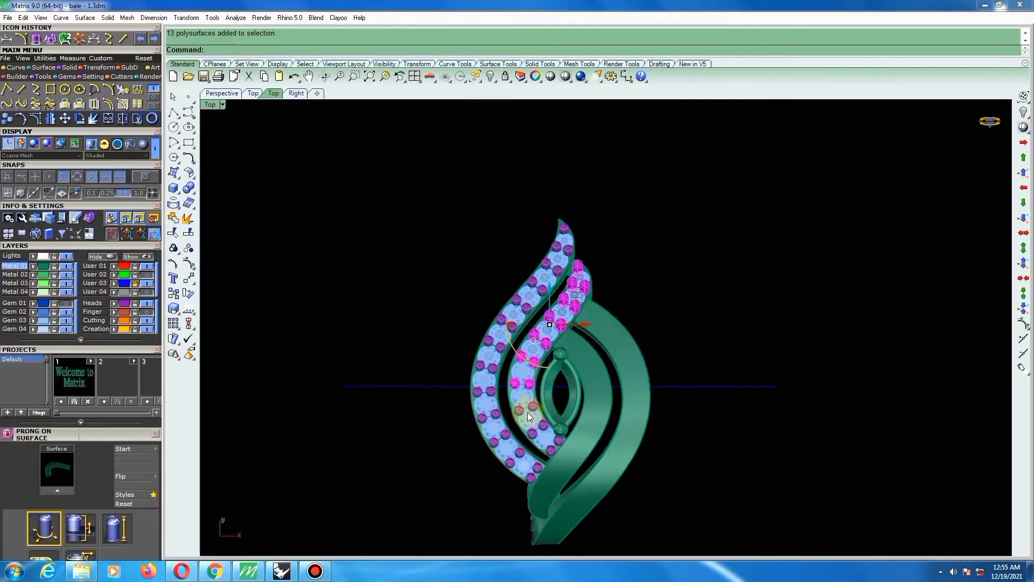
Add the remaining lower prongs of the inner band to the selection, group all of that band's prongs, and deselect them.
{"action": "scroll", "coordinate": [525, 411], "scroll_direction": "up", "scroll_amount": 3}
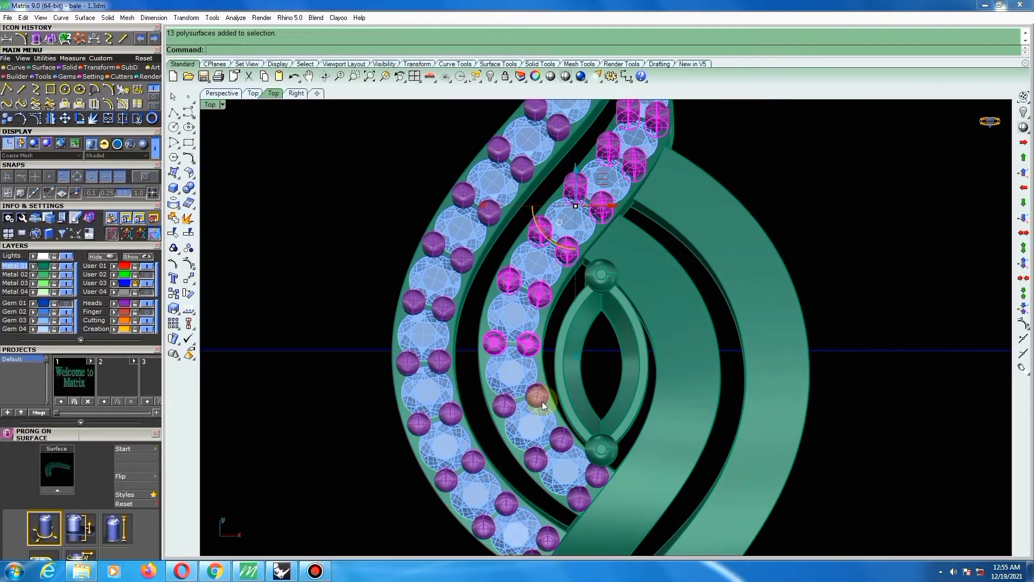
{"action": "scroll", "coordinate": [542, 402], "scroll_direction": "up", "scroll_amount": 2}
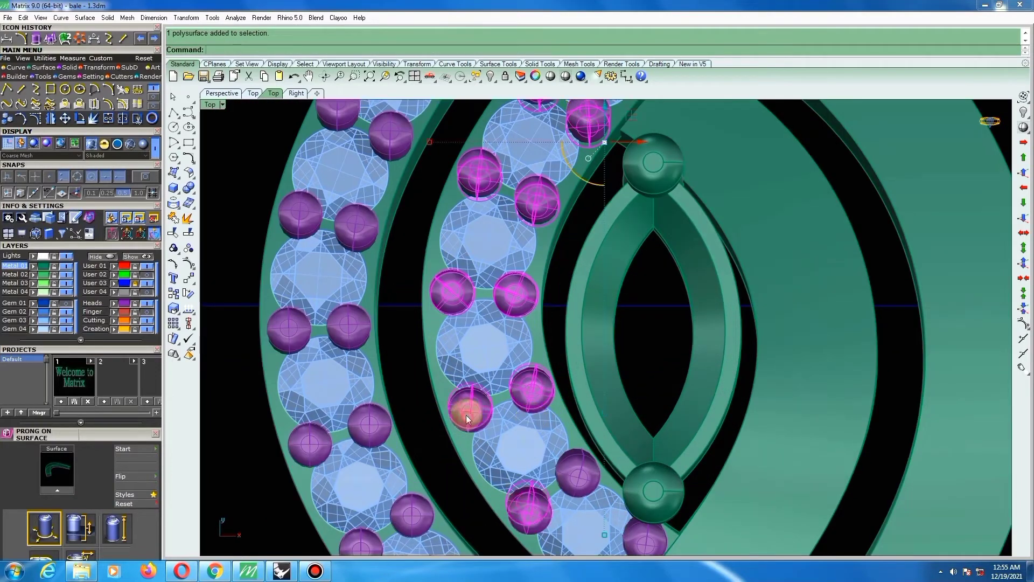
{"action": "scroll", "coordinate": [466, 415], "scroll_direction": "down", "scroll_amount": 4}
{"action": "left_click", "coordinate": [510, 409]}
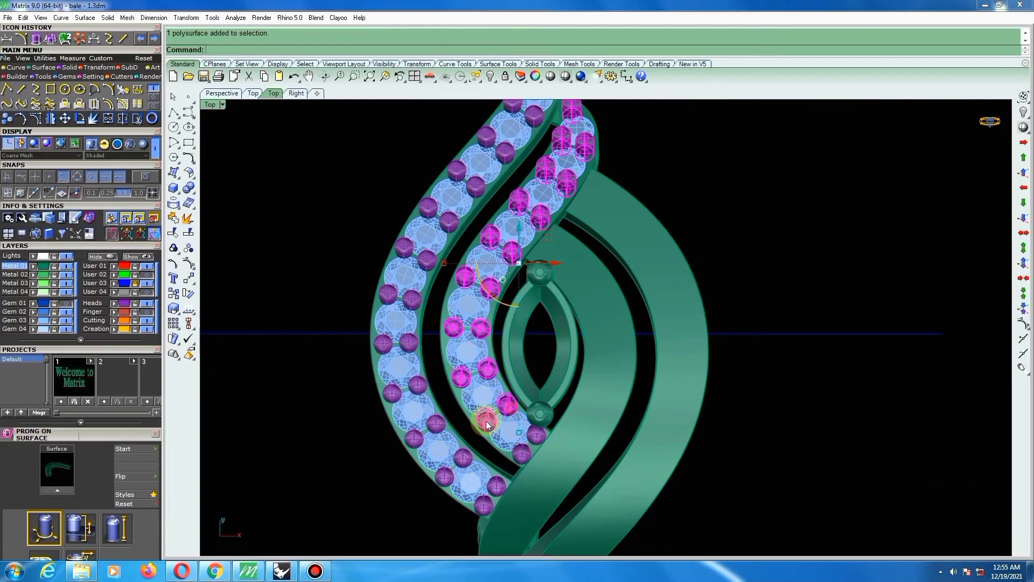
{"action": "left_click", "coordinate": [519, 451]}
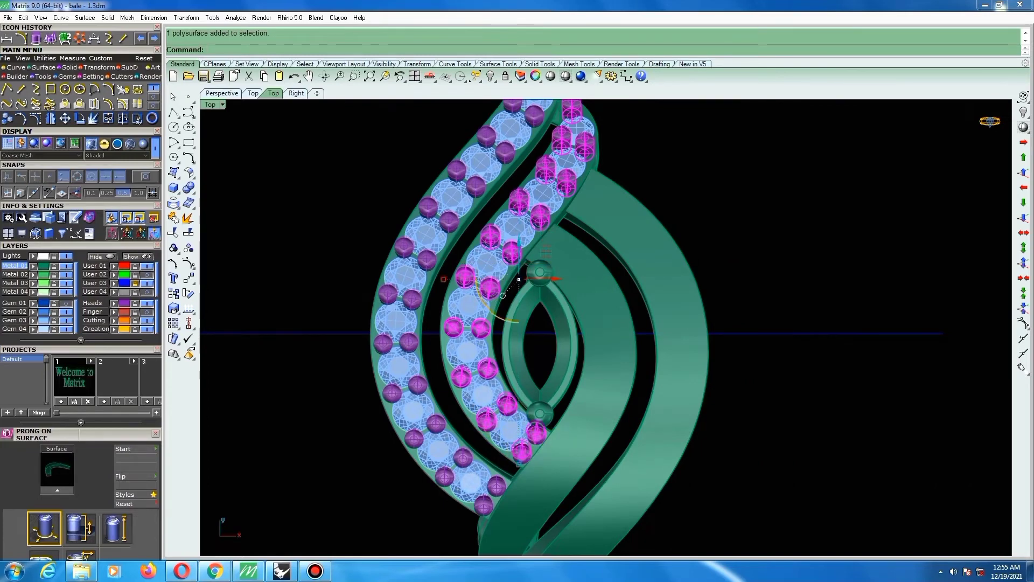
{"action": "right_click", "coordinate": [691, 411]}
{"action": "scroll", "coordinate": [600, 305], "scroll_direction": "down", "scroll_amount": 4}
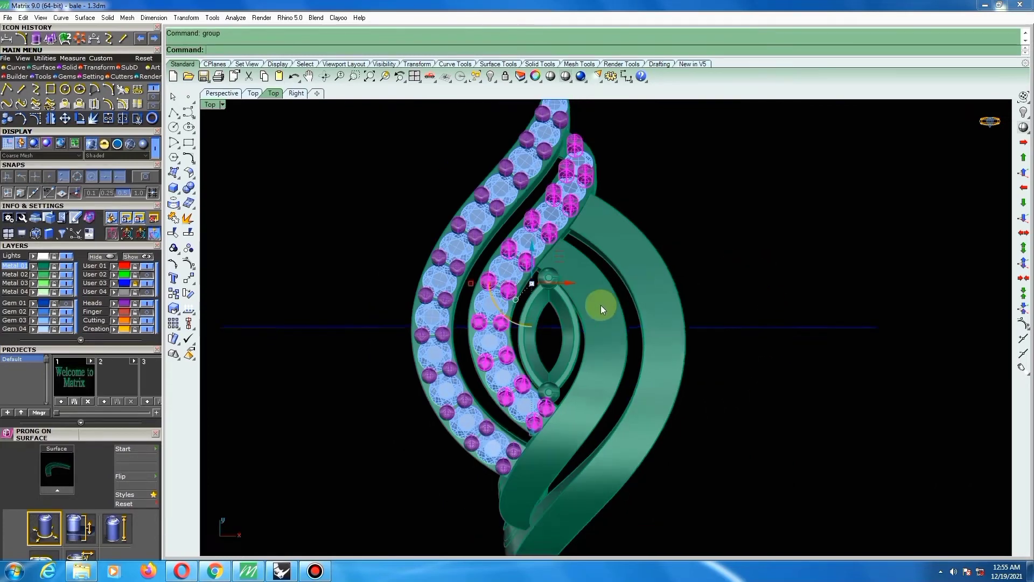
{"action": "left_click", "coordinate": [744, 244]}
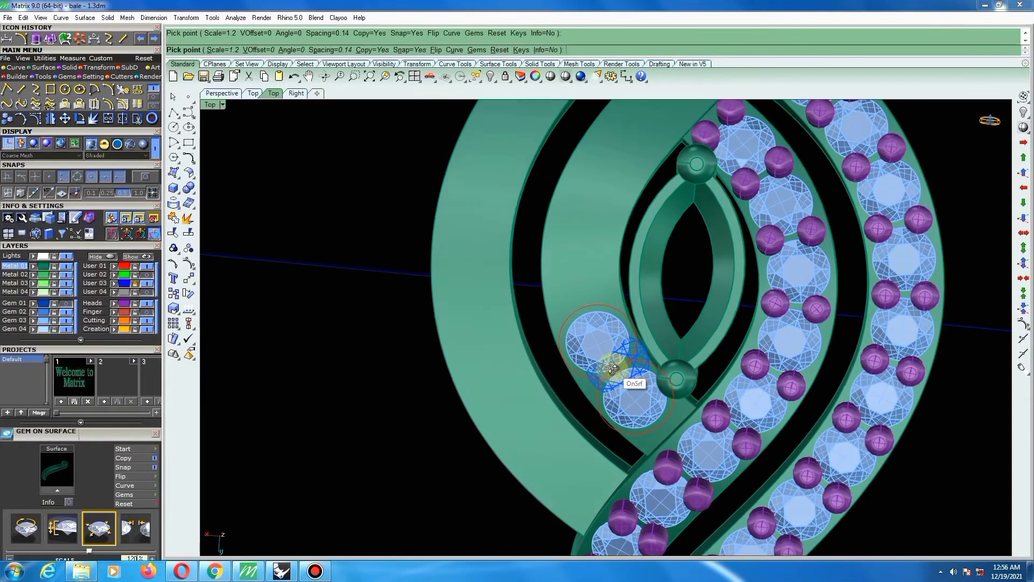
Add a gem to the row on the opposite inner band beside the marquise opening, at scale 1.2 with 0.14 spacing.
{"action": "left_click", "coordinate": [612, 366]}
{"action": "scroll", "coordinate": [581, 282], "scroll_direction": "up", "scroll_amount": 4}
{"action": "scroll", "coordinate": [578, 279], "scroll_direction": "up", "scroll_amount": 2}
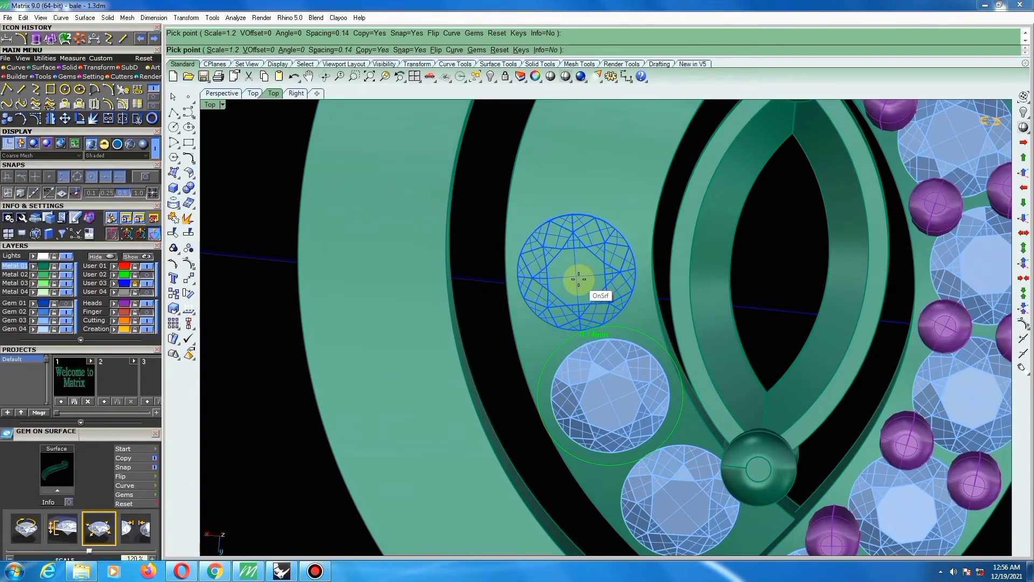
{"action": "left_click", "coordinate": [577, 278]}
{"action": "scroll", "coordinate": [594, 307], "scroll_direction": "down", "scroll_amount": 2}
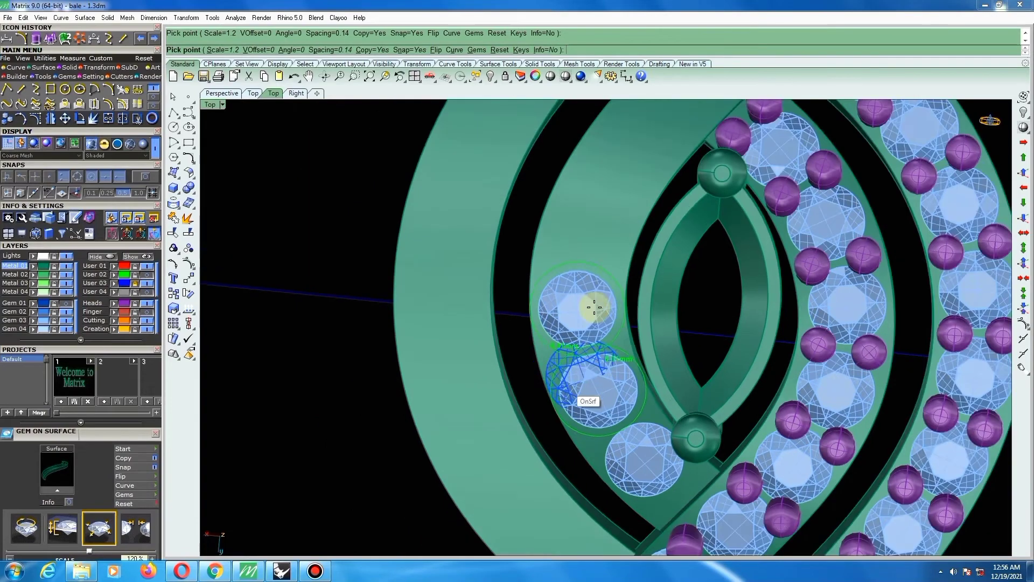
Place the last gem at the narrow lower end of the band at scale 1 with 0.14 spacing and finish the placement.
{"action": "scroll", "coordinate": [590, 248], "scroll_direction": "up", "scroll_amount": 4}
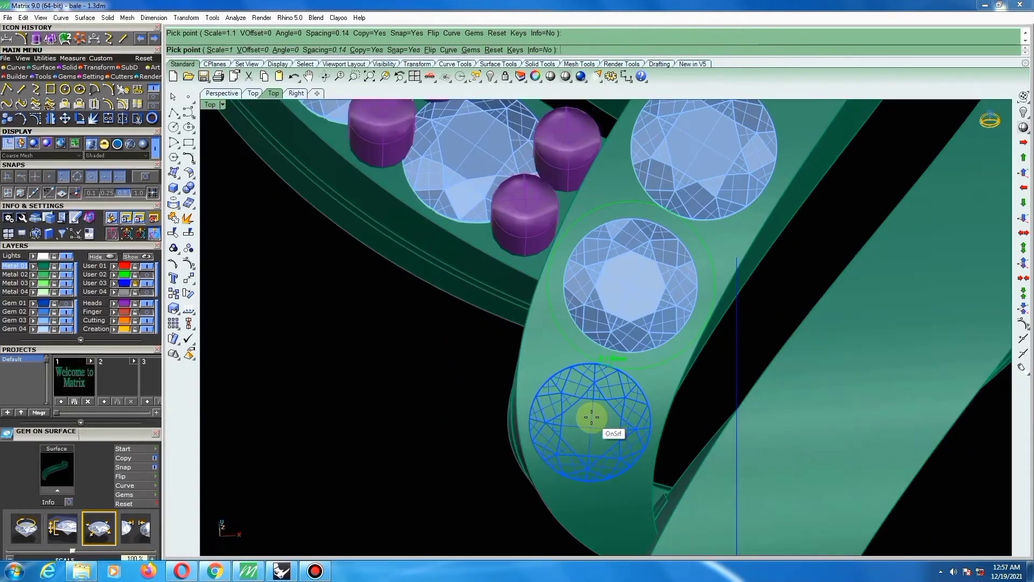
{"action": "left_click", "coordinate": [591, 418]}
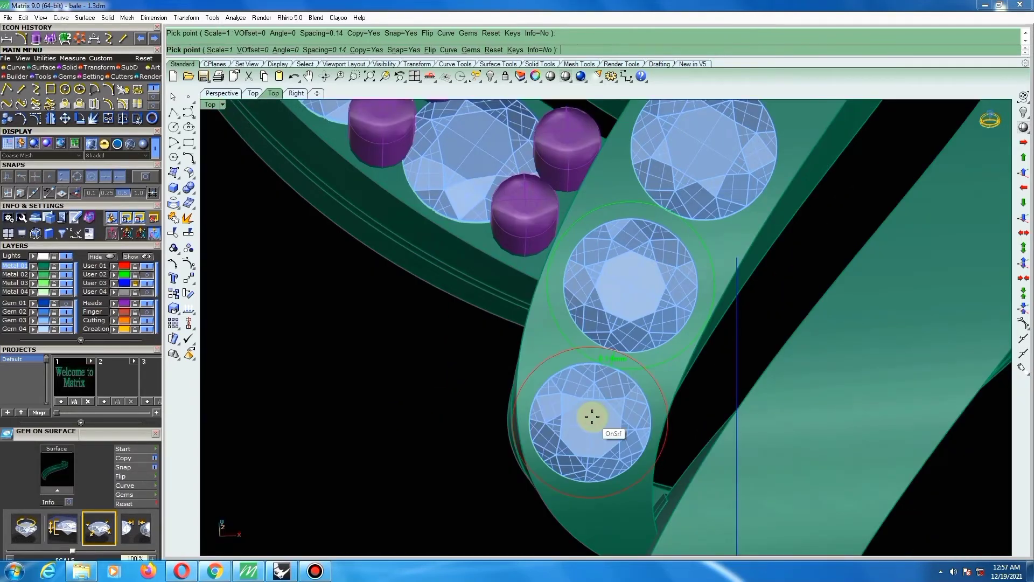
{"action": "key", "text": "Return"}
Move the second-to-last gem at the band's lower end slightly outward, working in the straight top view.
{"action": "left_click", "coordinate": [628, 295]}
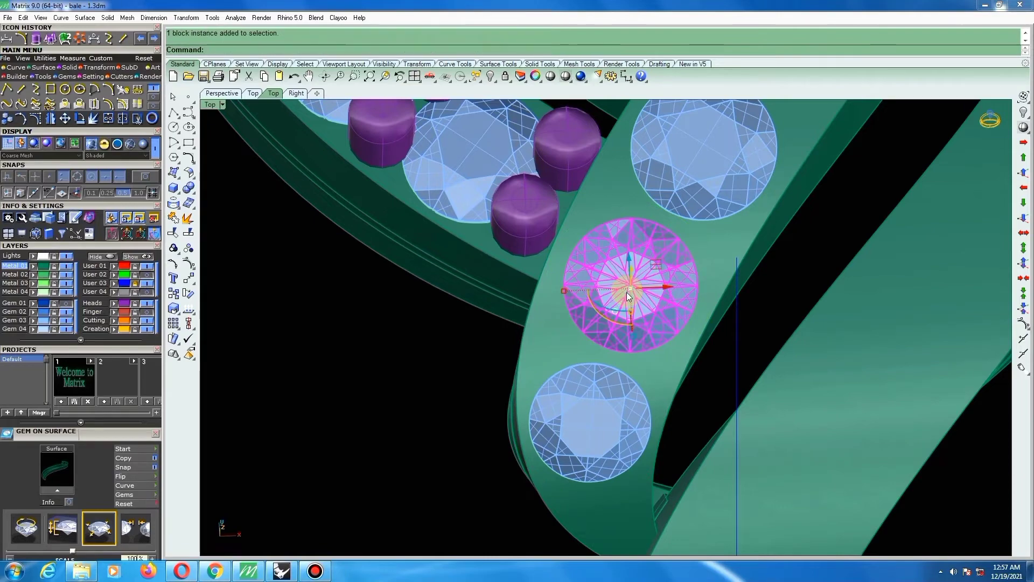
{"action": "key", "text": "ctrl+F1"}
{"action": "scroll", "coordinate": [631, 432], "scroll_direction": "up", "scroll_amount": 6}
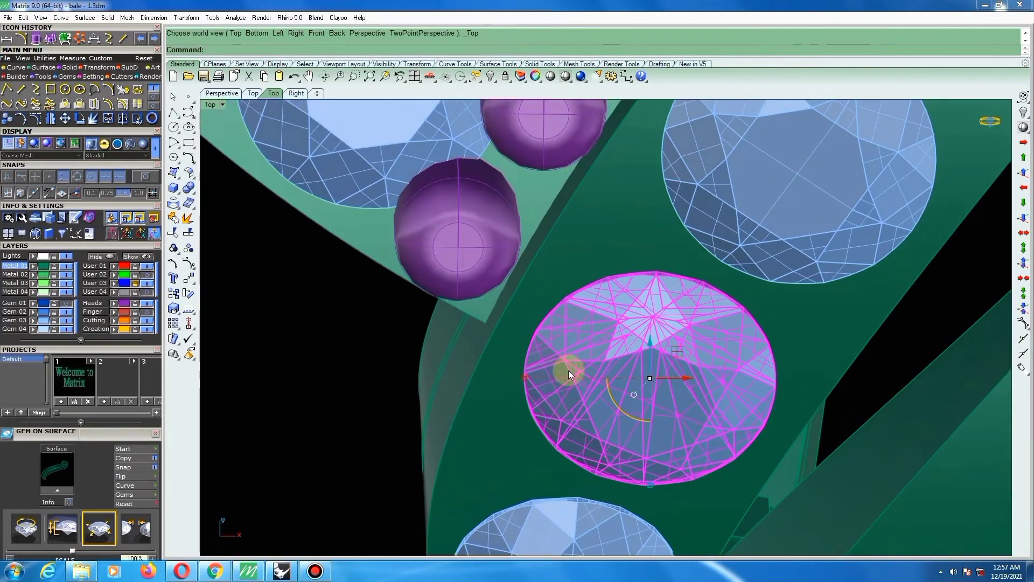
{"action": "type", "text": "move"}
{"action": "key", "text": "Return"}
{"action": "left_click", "coordinate": [562, 364]}
{"action": "scroll", "coordinate": [561, 361], "scroll_direction": "up", "scroll_amount": 4}
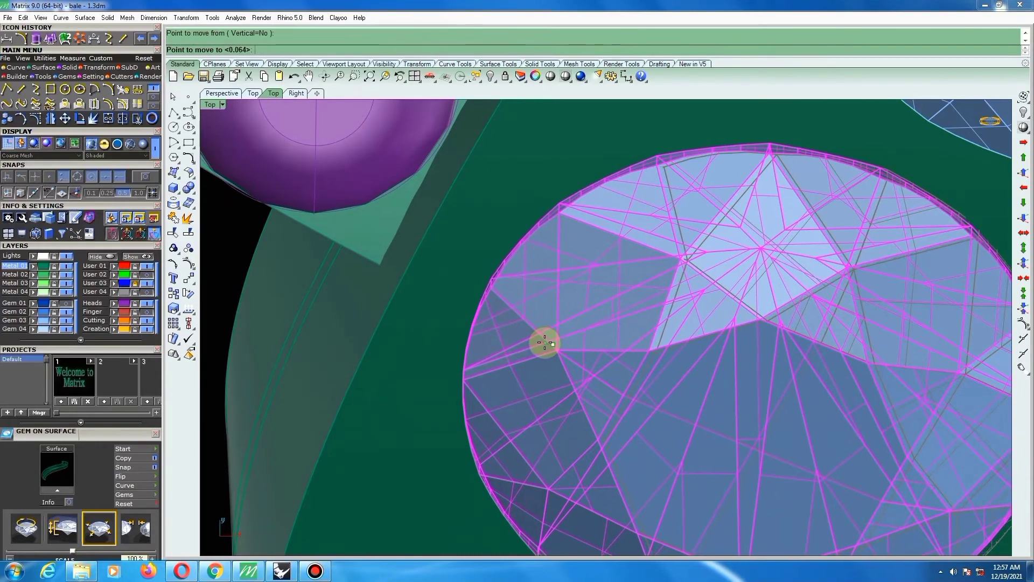
{"action": "left_click", "coordinate": [542, 345]}
{"action": "scroll", "coordinate": [542, 354], "scroll_direction": "down", "scroll_amount": 5}
{"action": "scroll", "coordinate": [649, 357], "scroll_direction": "down", "scroll_amount": 5}
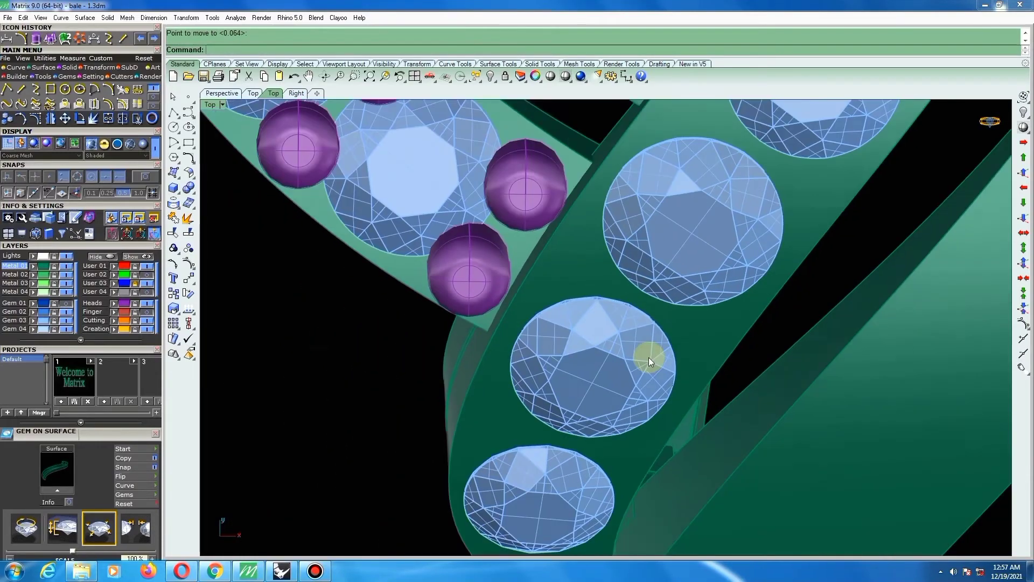
Select every gem in the new row, from the band's lower tip up to the one beside the upper bead.
{"action": "scroll", "coordinate": [592, 360], "scroll_direction": "up", "scroll_amount": 1}
{"action": "left_click", "coordinate": [587, 399]}
{"action": "left_click", "coordinate": [596, 358], "text": "shift"}
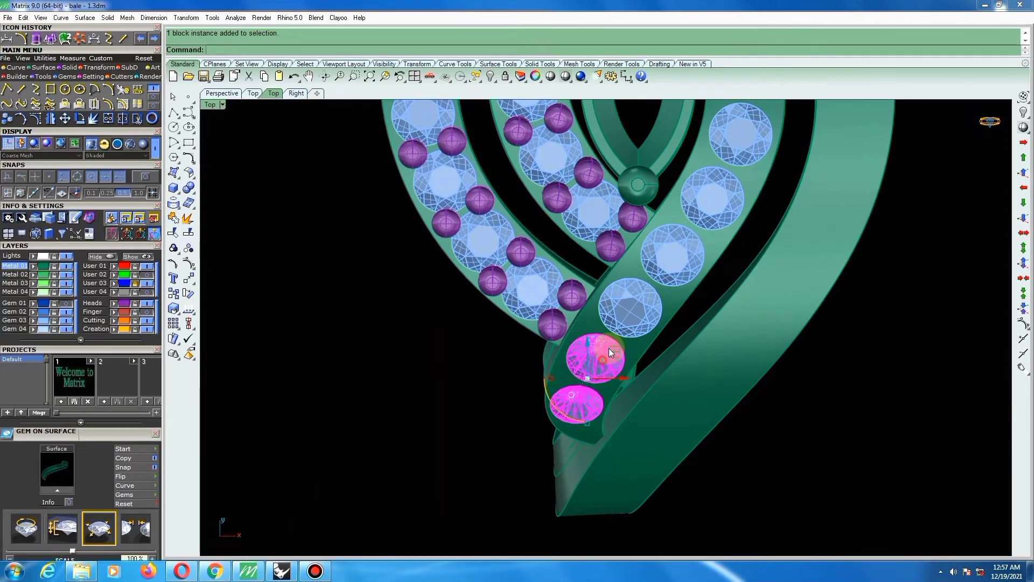
{"action": "left_click", "coordinate": [631, 306], "text": "shift"}
{"action": "left_click", "coordinate": [671, 257], "text": "shift"}
{"action": "scroll", "coordinate": [666, 242], "scroll_direction": "down", "scroll_amount": 3}
{"action": "right_click_drag", "start_coordinate": [624, 255], "coordinate": [626, 271]}
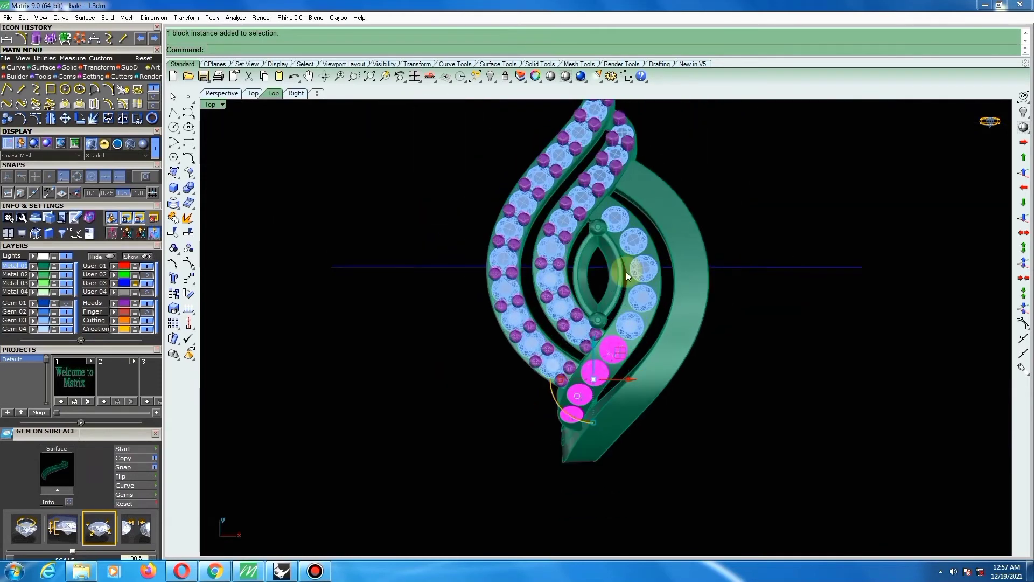
{"action": "left_click", "coordinate": [631, 327], "text": "shift"}
{"action": "left_click", "coordinate": [642, 295], "text": "shift"}
{"action": "left_click", "coordinate": [642, 266], "text": "shift"}
{"action": "left_click", "coordinate": [633, 241], "text": "shift"}
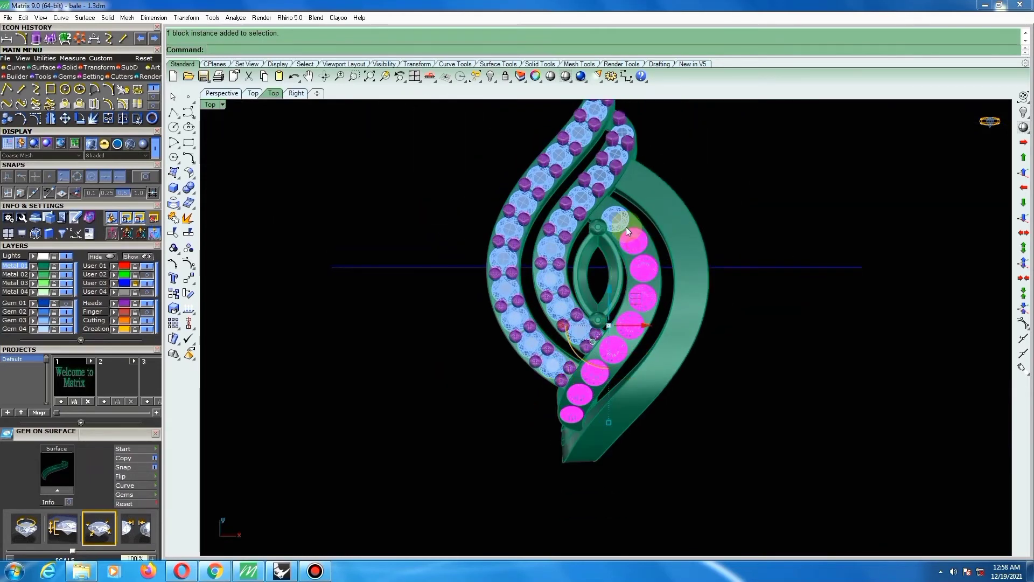
{"action": "left_click", "coordinate": [625, 226], "text": "shift"}
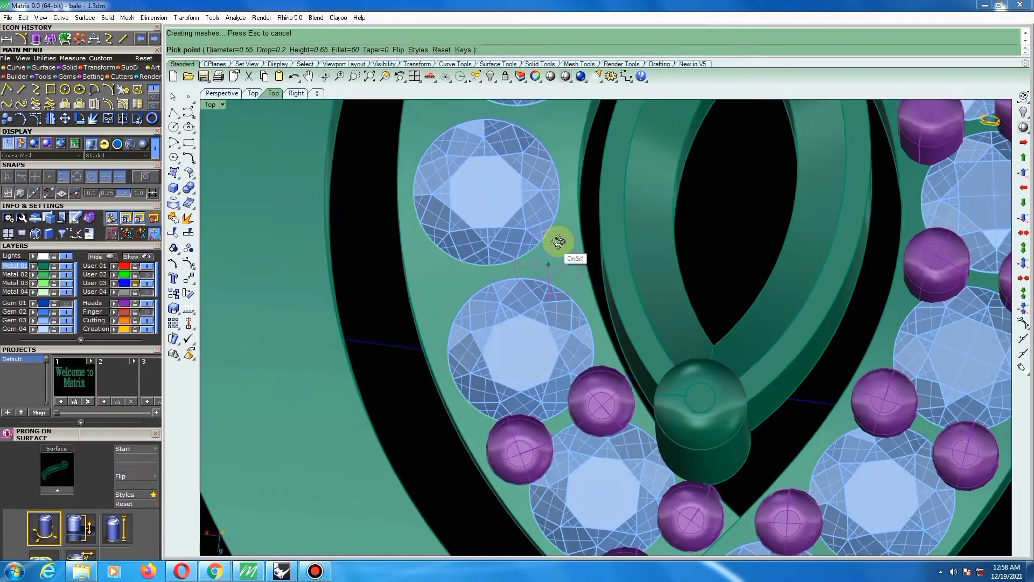
Place a pair of prongs on both band edges between the next two gems, with diameter 0.55, drop 0.2 and height 0.65.
{"action": "right_click_drag", "start_coordinate": [558, 239], "coordinate": [555, 251], "text": "ctrl+shift"}
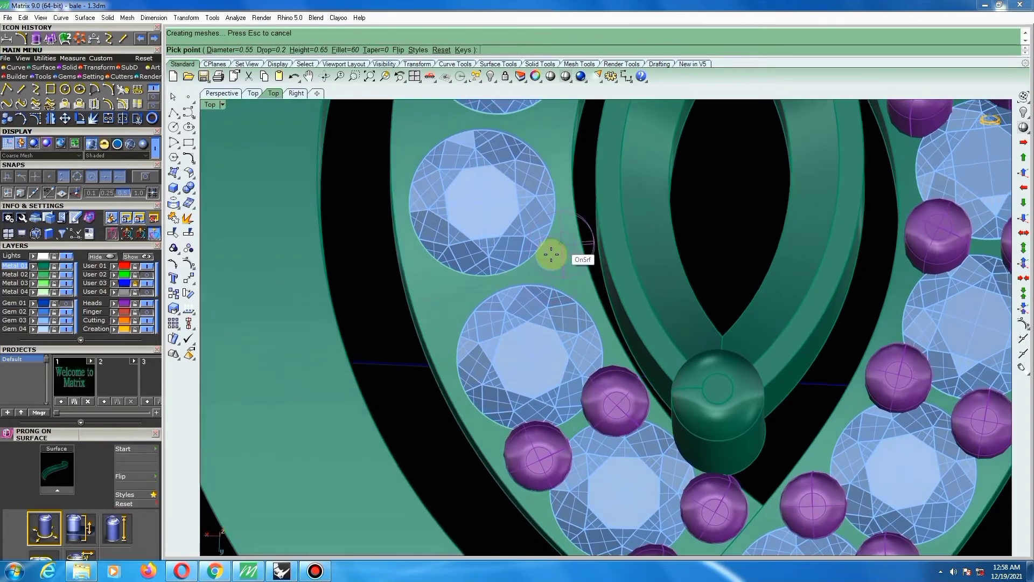
{"action": "scroll", "coordinate": [547, 269], "scroll_direction": "up", "scroll_amount": 2}
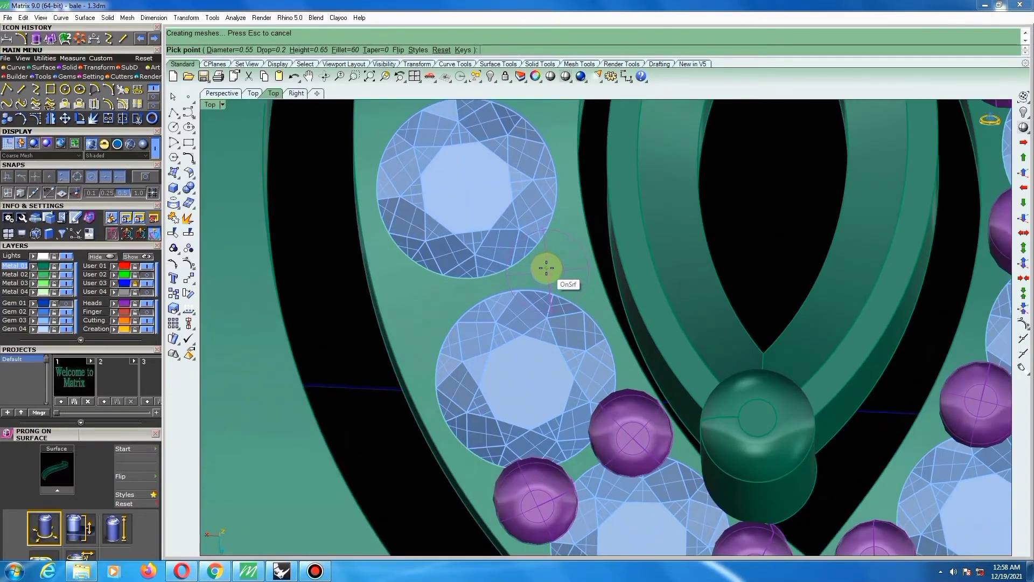
{"action": "left_click", "coordinate": [547, 268]}
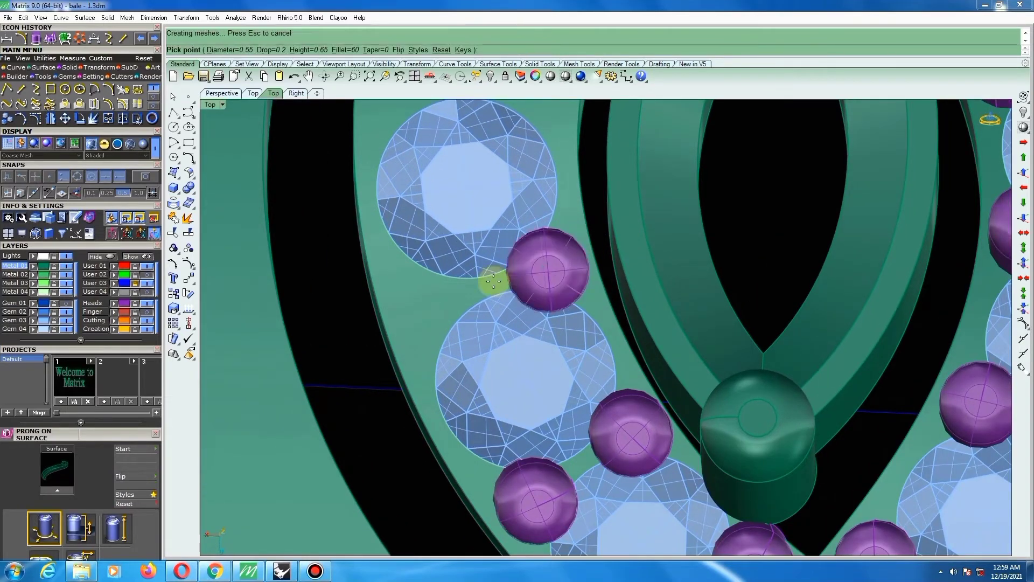
{"action": "left_click", "coordinate": [435, 300]}
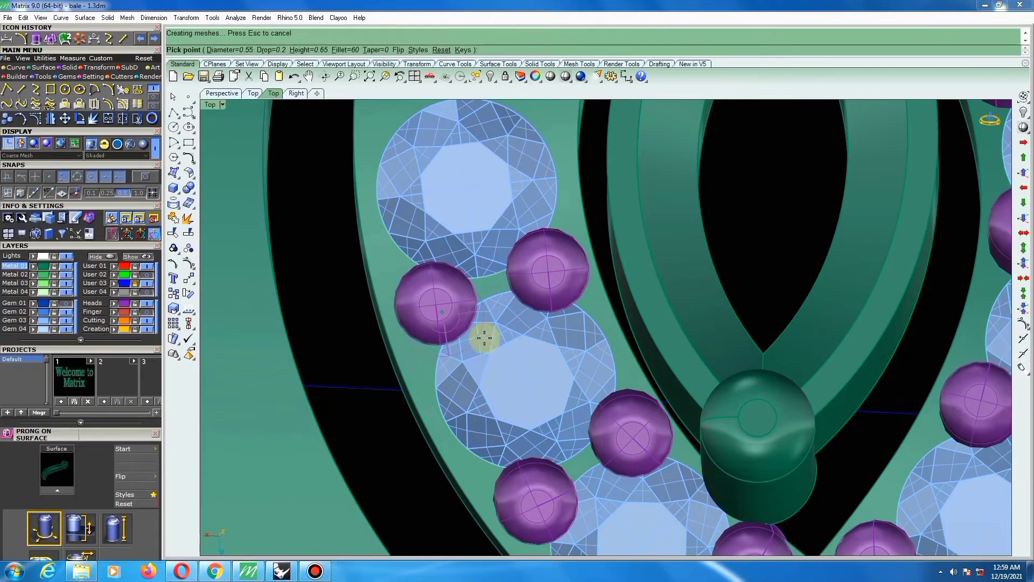
Place the next pair of prongs on both edges of the inner band between two neighbouring gems, with diameter 0.55, drop 0.2 and height 0.65.
{"action": "scroll", "coordinate": [685, 411], "scroll_direction": "down", "scroll_amount": 5}
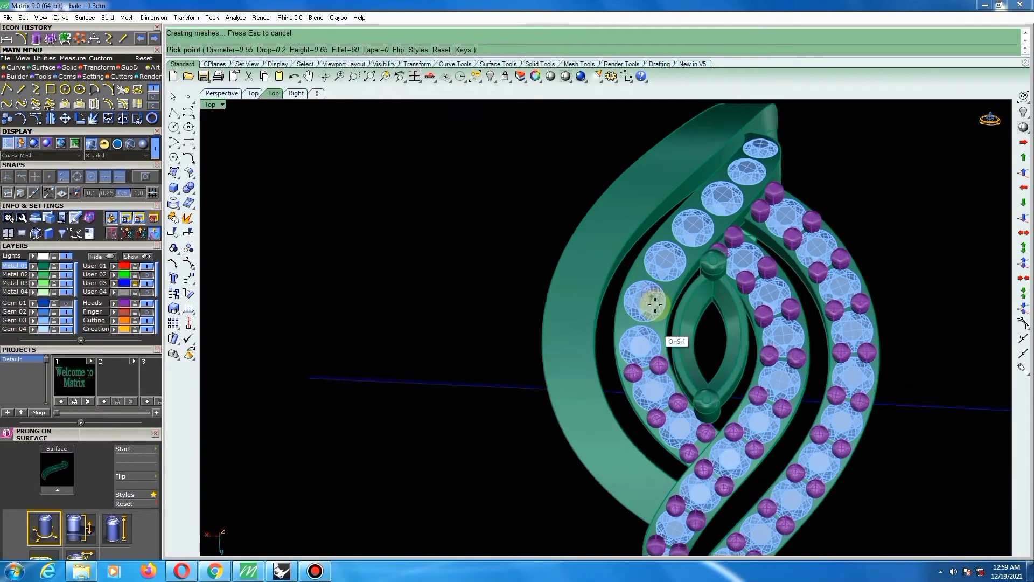
{"action": "scroll", "coordinate": [651, 320], "scroll_direction": "up", "scroll_amount": 5}
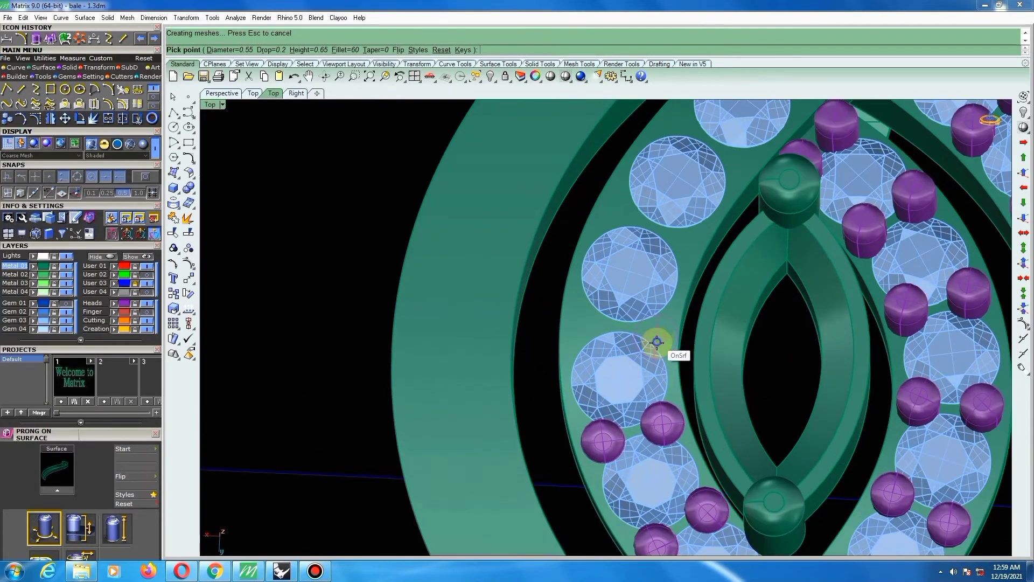
{"action": "right_click_drag", "start_coordinate": [657, 342], "coordinate": [673, 345]}
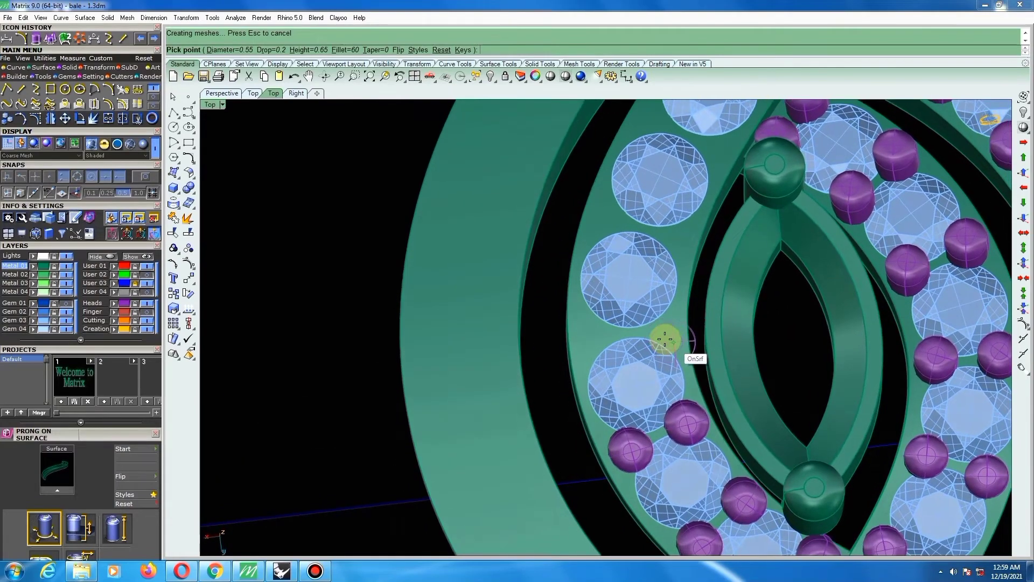
{"action": "scroll", "coordinate": [663, 337], "scroll_direction": "up", "scroll_amount": 3}
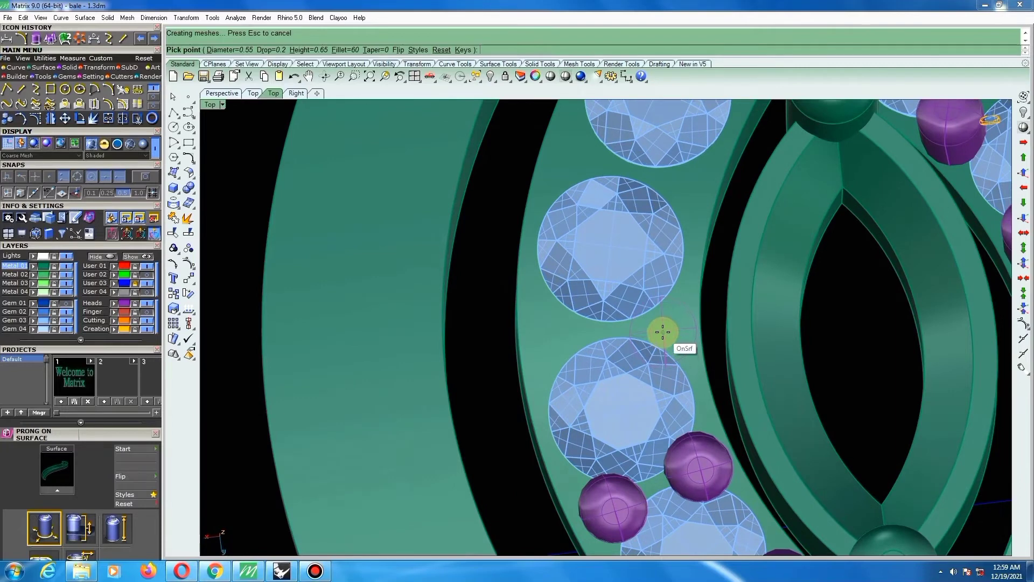
{"action": "scroll", "coordinate": [663, 331], "scroll_direction": "up", "scroll_amount": 2}
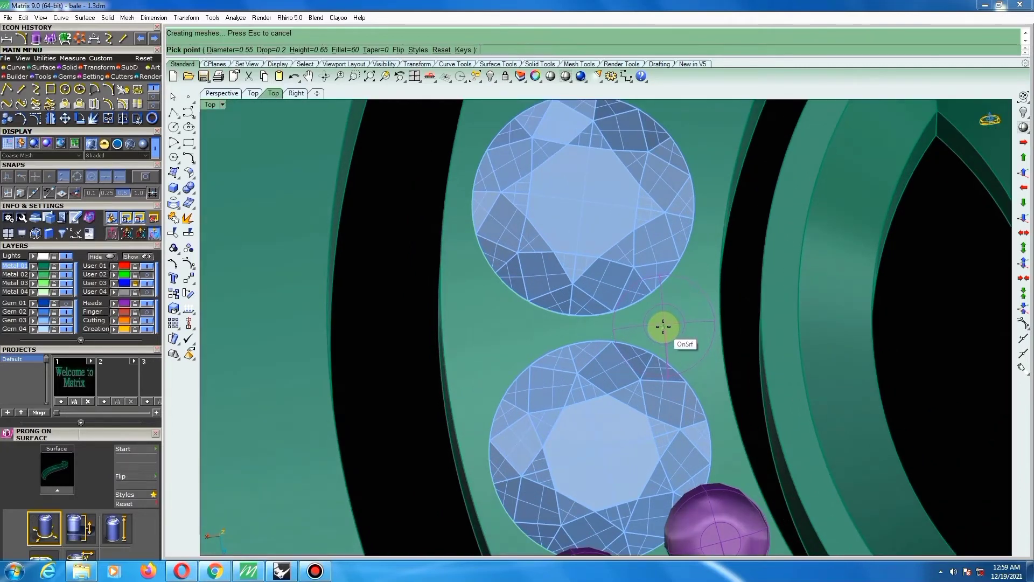
{"action": "left_click", "coordinate": [663, 325]}
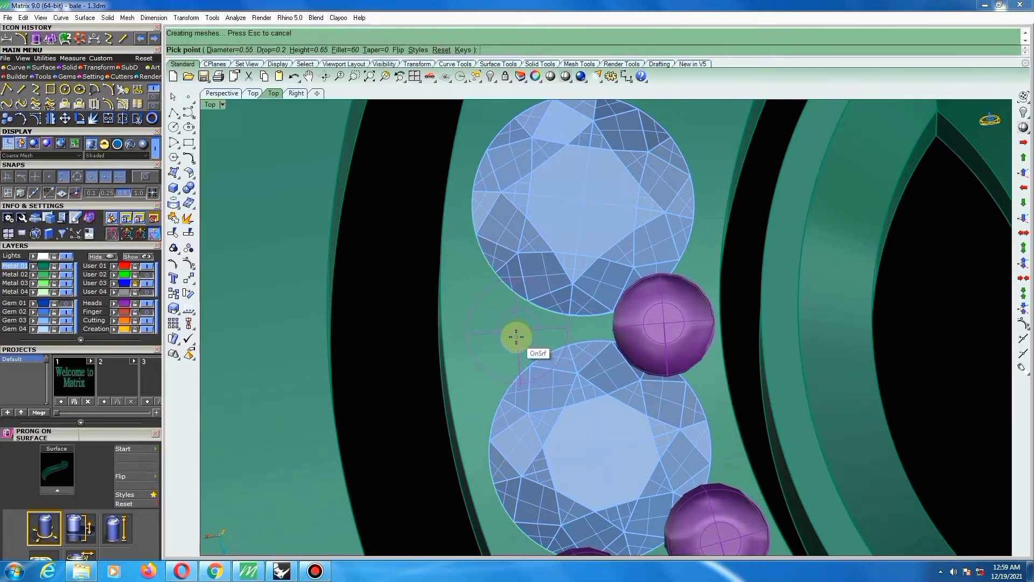
{"action": "left_click", "coordinate": [516, 337]}
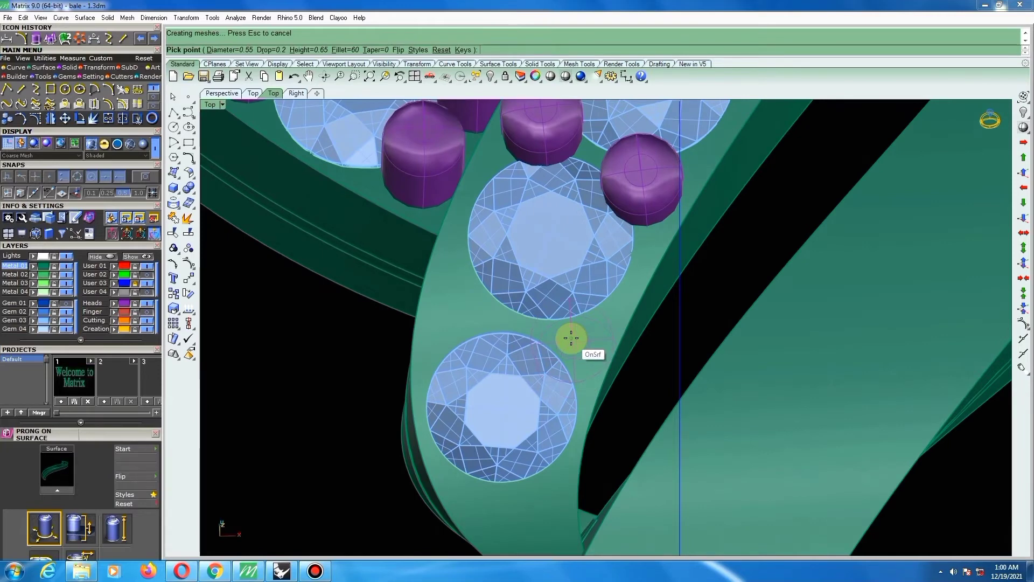
Place a pair of prongs between the last two gems at the band's lower end and a single prong beyond the last gem.
{"action": "left_click", "coordinate": [572, 338]}
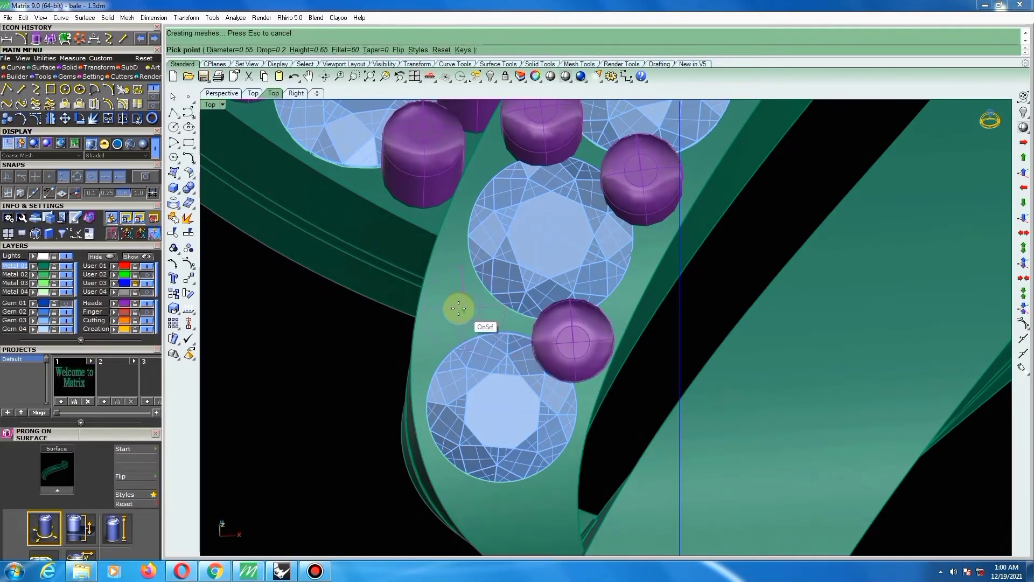
{"action": "right_click_drag", "start_coordinate": [466, 311], "coordinate": [466, 313]}
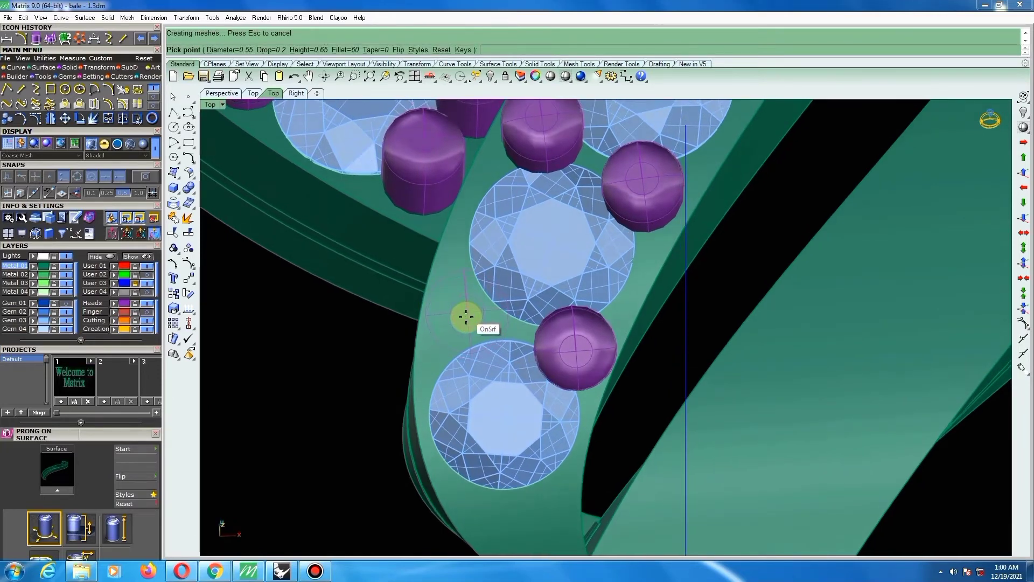
{"action": "left_click", "coordinate": [471, 319]}
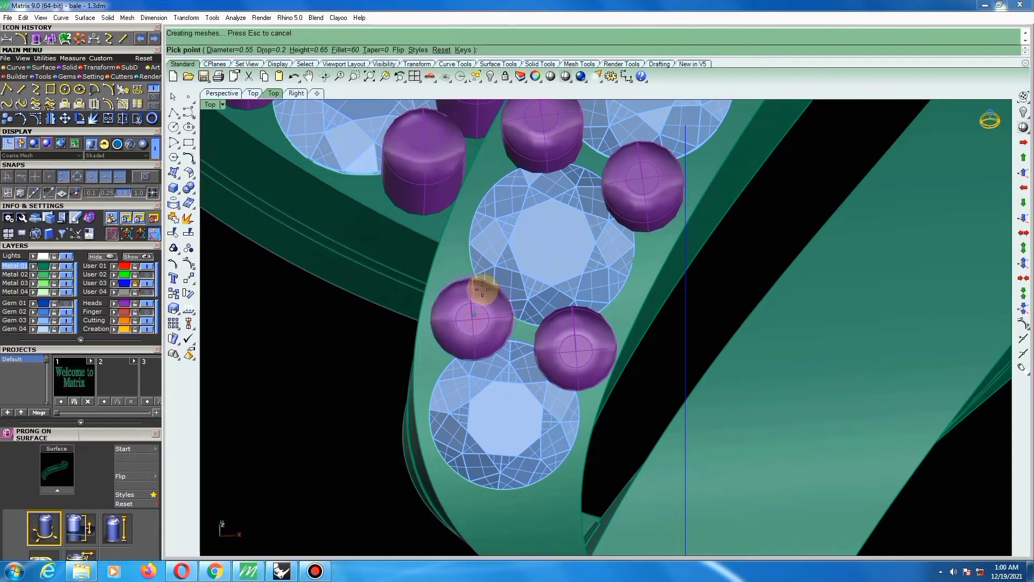
{"action": "scroll", "coordinate": [499, 300], "scroll_direction": "down", "scroll_amount": 8}
{"action": "scroll", "coordinate": [509, 391], "scroll_direction": "up", "scroll_amount": 5}
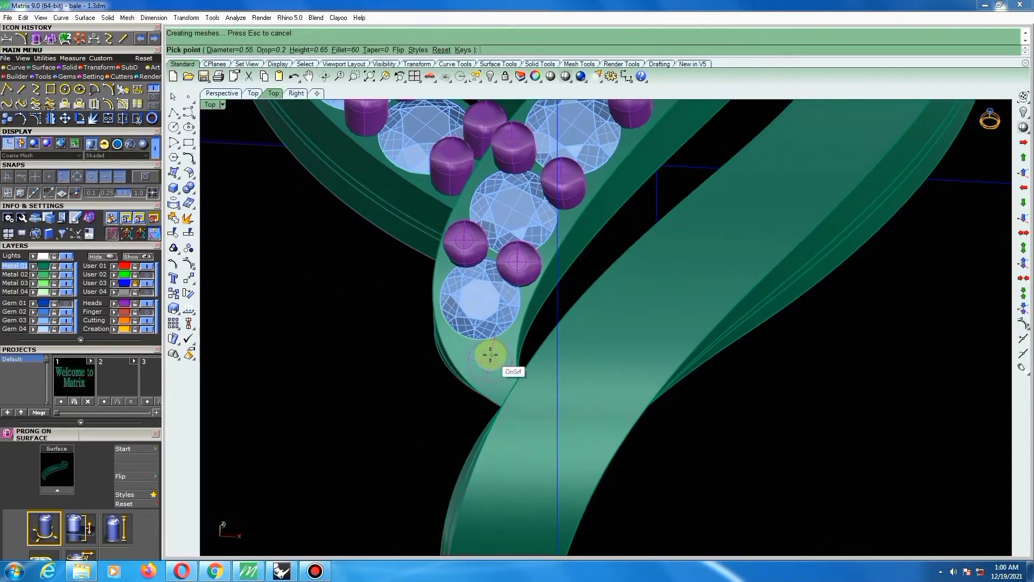
{"action": "scroll", "coordinate": [487, 352], "scroll_direction": "up", "scroll_amount": 1}
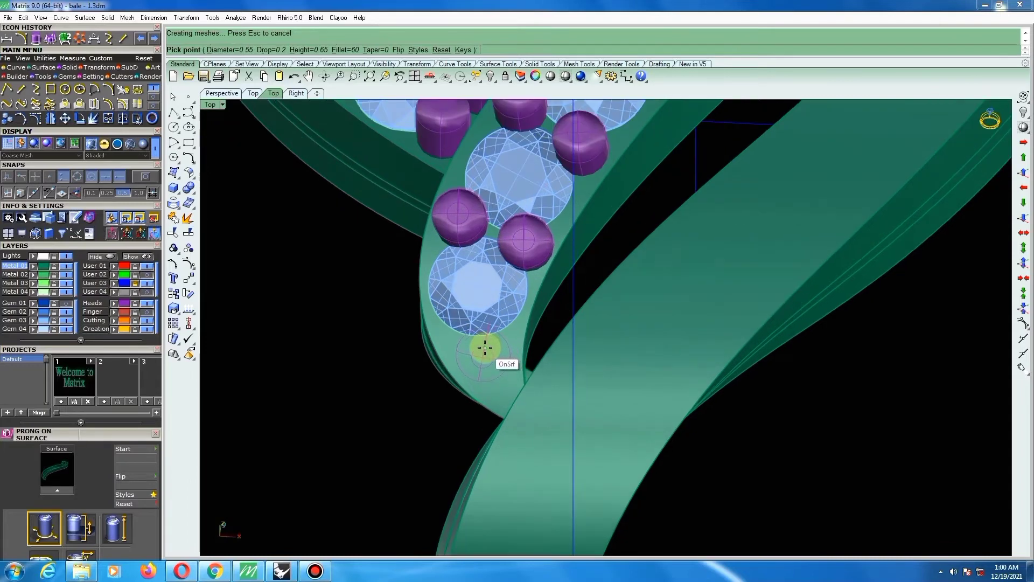
{"action": "left_click", "coordinate": [485, 347]}
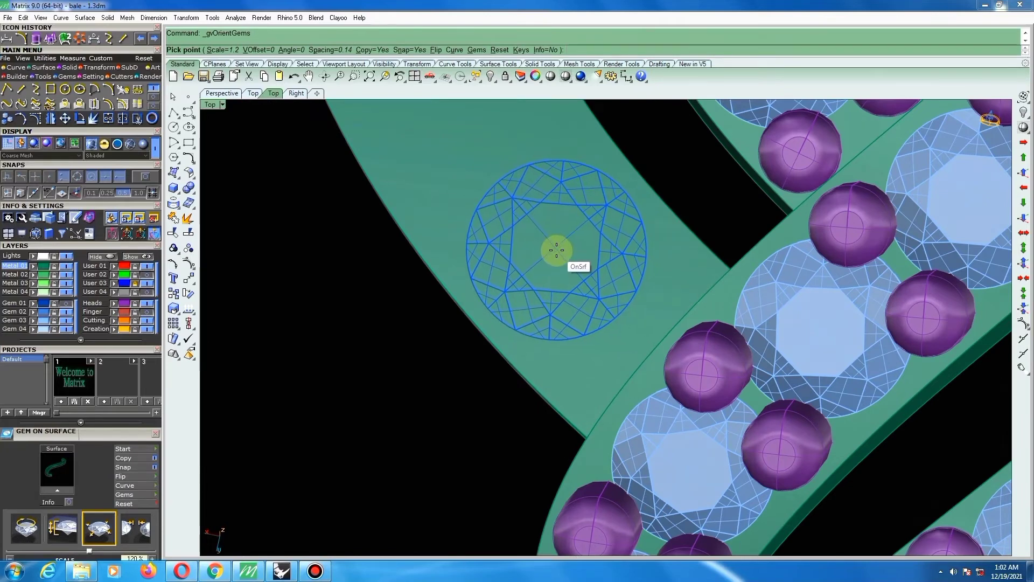
Place the first two gems on the bare outer band, starting near the band crossing, at scale 1.2 with 0.14 spacing.
{"action": "left_click", "coordinate": [557, 250]}
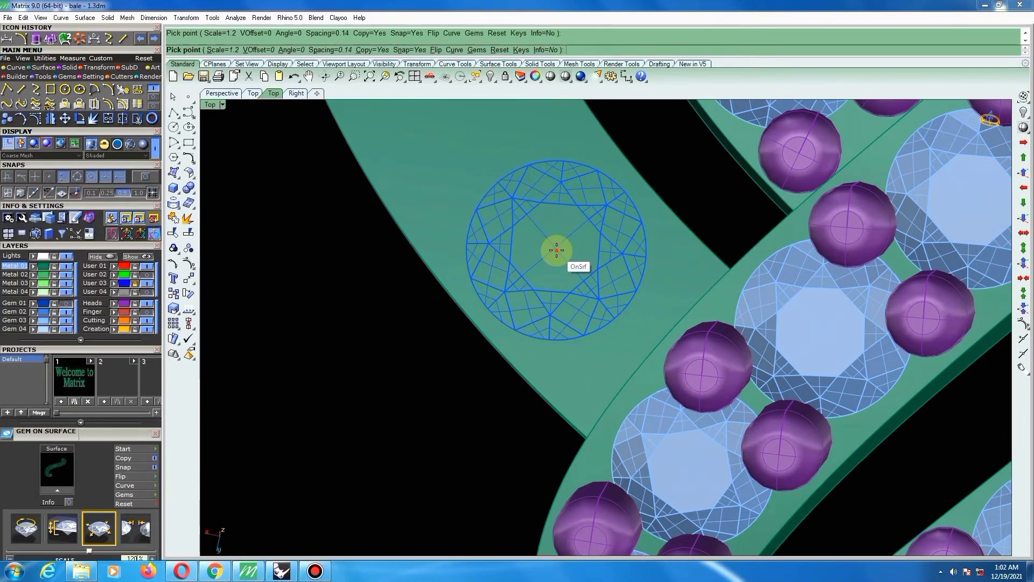
{"action": "scroll", "coordinate": [605, 330], "scroll_direction": "down", "scroll_amount": 5}
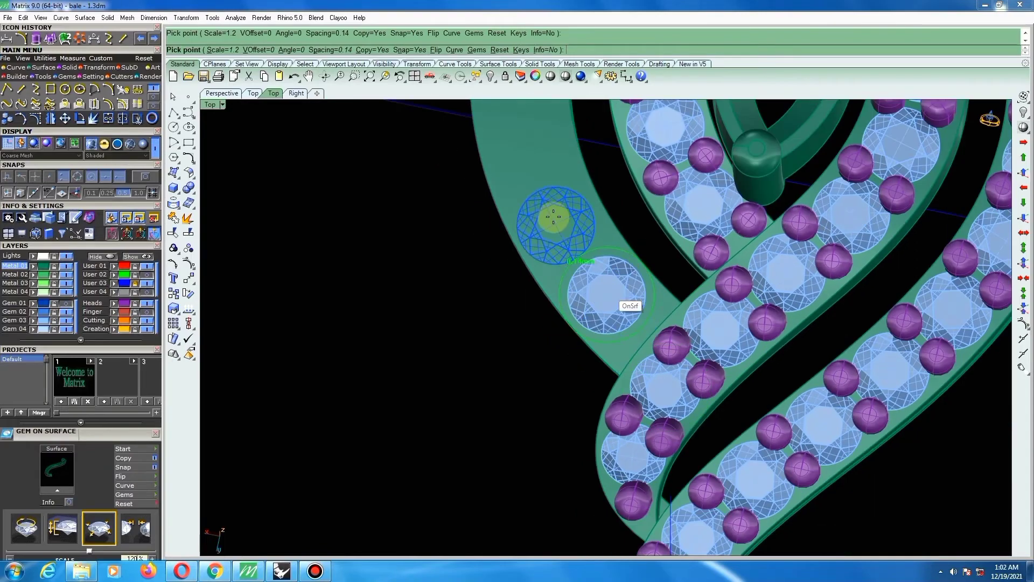
{"action": "scroll", "coordinate": [556, 220], "scroll_direction": "up", "scroll_amount": 4}
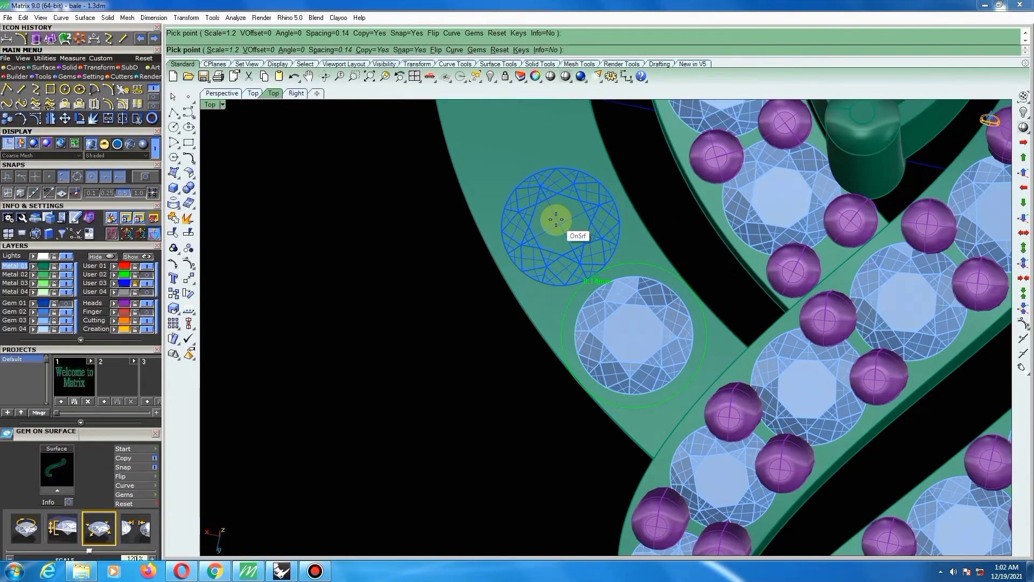
{"action": "left_click", "coordinate": [556, 220]}
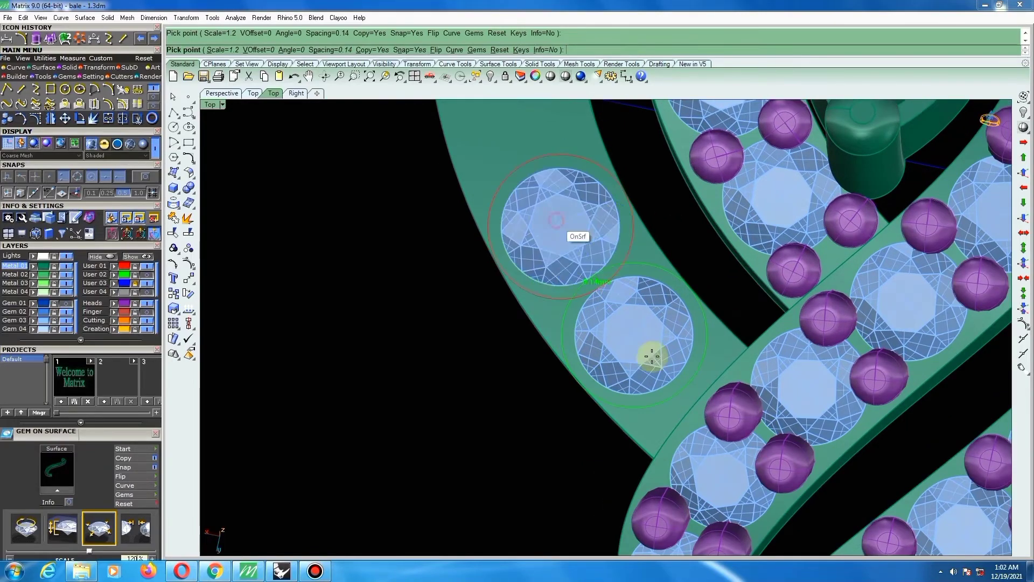
Continue the gem row along the outer band down to the start of the stem at scale 1.2 with 0.14 spacing, and finish the placement.
{"action": "scroll", "coordinate": [651, 354], "scroll_direction": "down", "scroll_amount": 4}
{"action": "scroll", "coordinate": [560, 213], "scroll_direction": "up", "scroll_amount": 4}
{"action": "scroll", "coordinate": [564, 208], "scroll_direction": "up", "scroll_amount": 3}
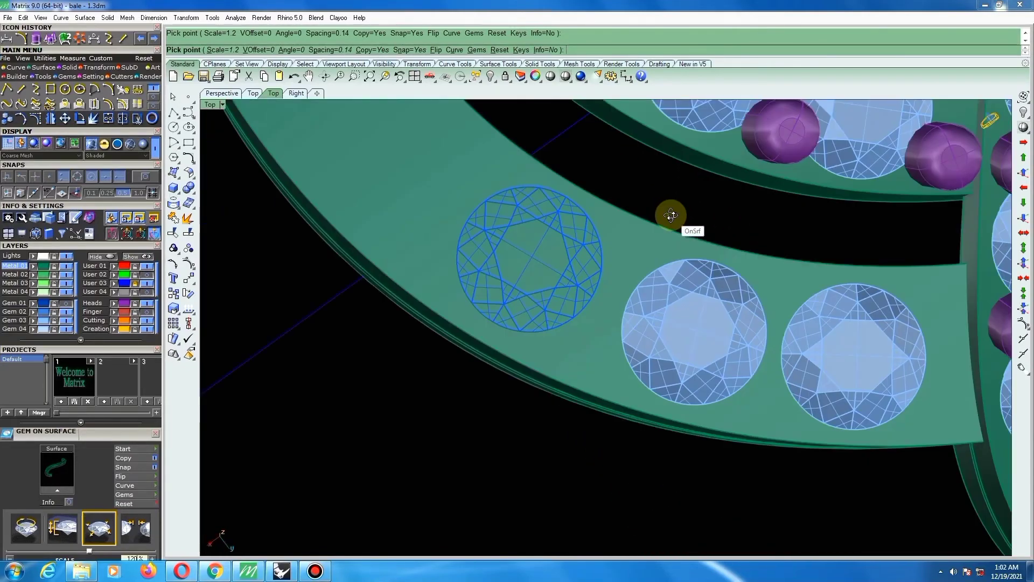
{"action": "right_click_drag", "start_coordinate": [671, 215], "coordinate": [633, 222]}
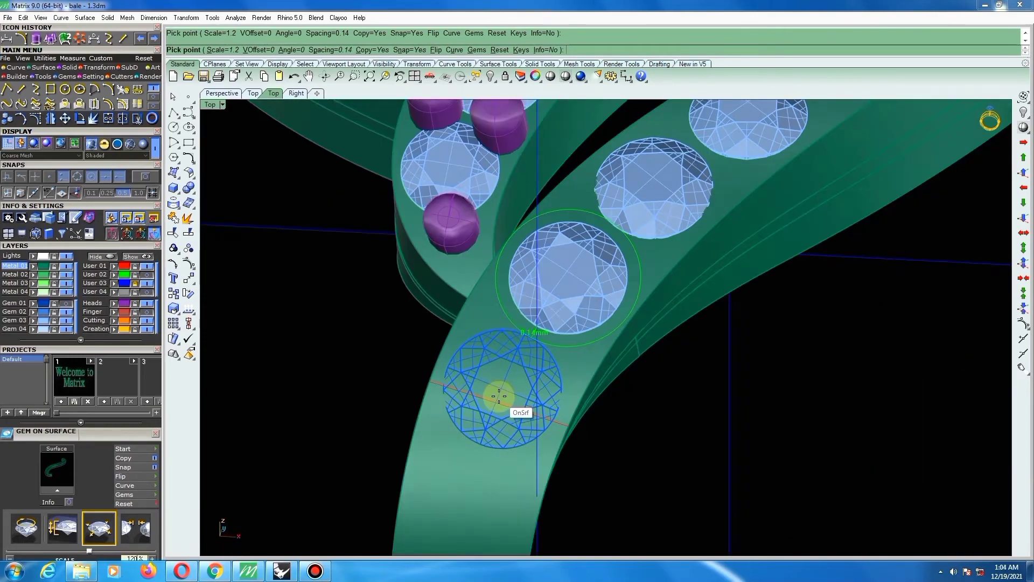
{"action": "left_click", "coordinate": [499, 396]}
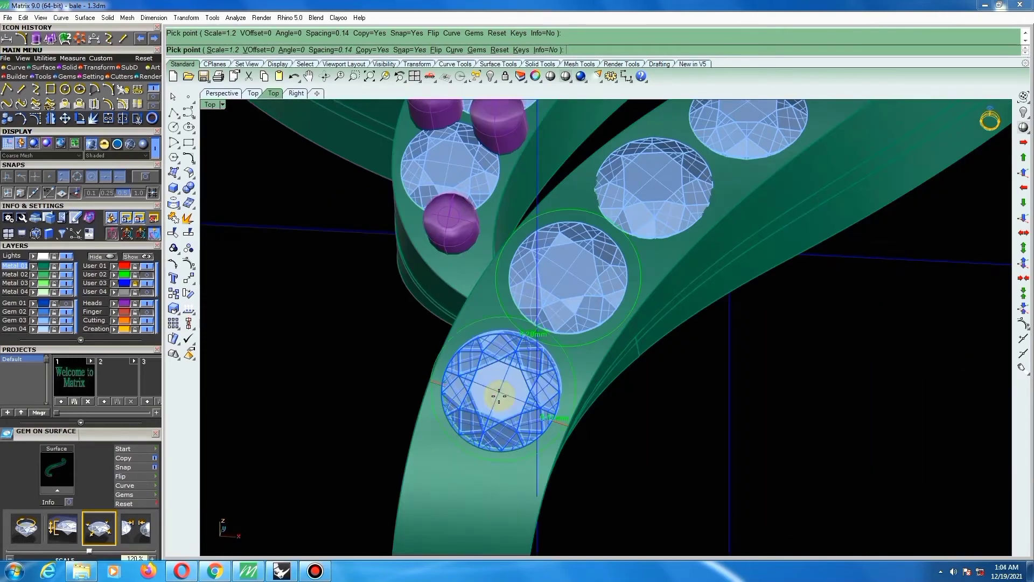
{"action": "right_click", "coordinate": [499, 397]}
Select all gems of the new outer-band row and group them.
{"action": "scroll", "coordinate": [494, 394], "scroll_direction": "down", "scroll_amount": 12}
{"action": "scroll", "coordinate": [558, 379], "scroll_direction": "down", "scroll_amount": 6}
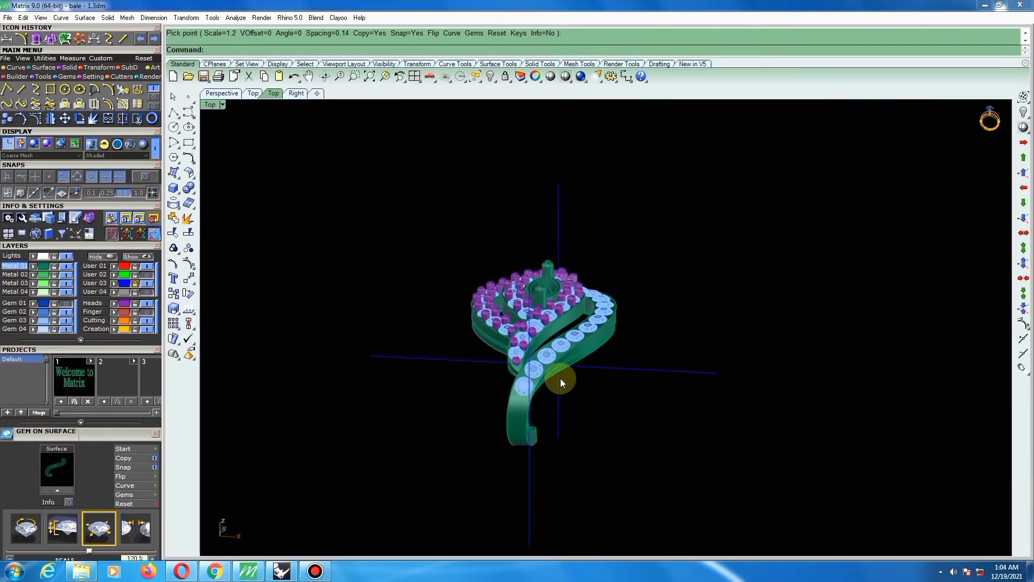
{"action": "key", "text": "Return"}
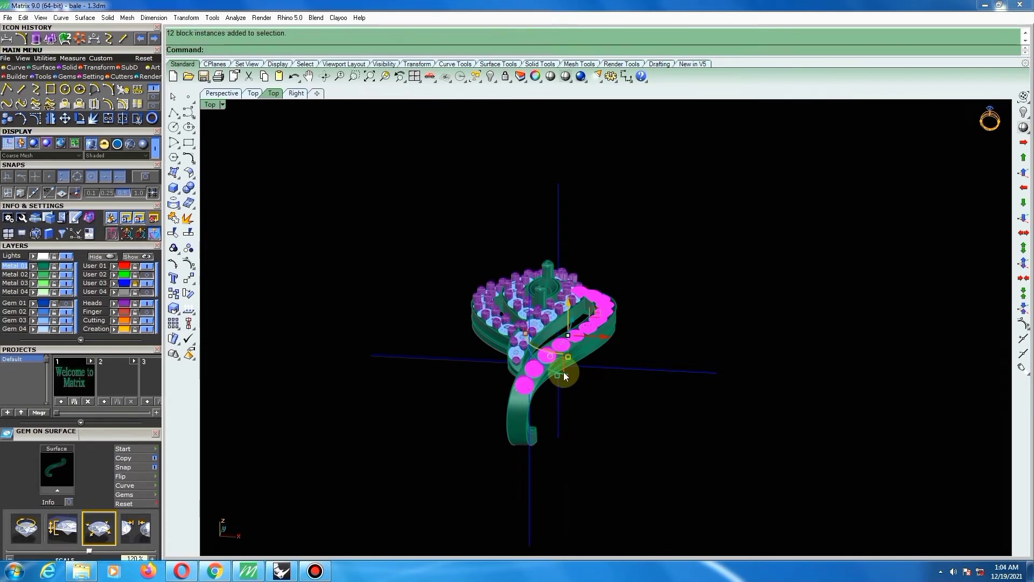
{"action": "type", "text": "group"}
{"action": "key", "text": "Return"}
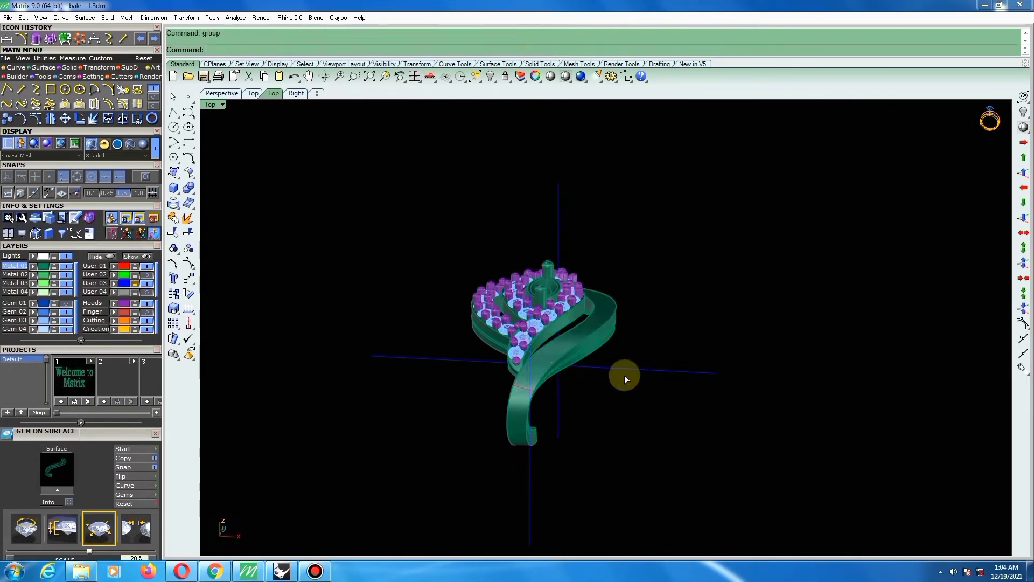
Add the outer-edge prong between the first and second gems of the outer band, with diameter 0.55, drop 0.2 and height 0.65.
{"action": "right_click_drag", "start_coordinate": [615, 395], "coordinate": [512, 362], "text": "ctrl+shift"}
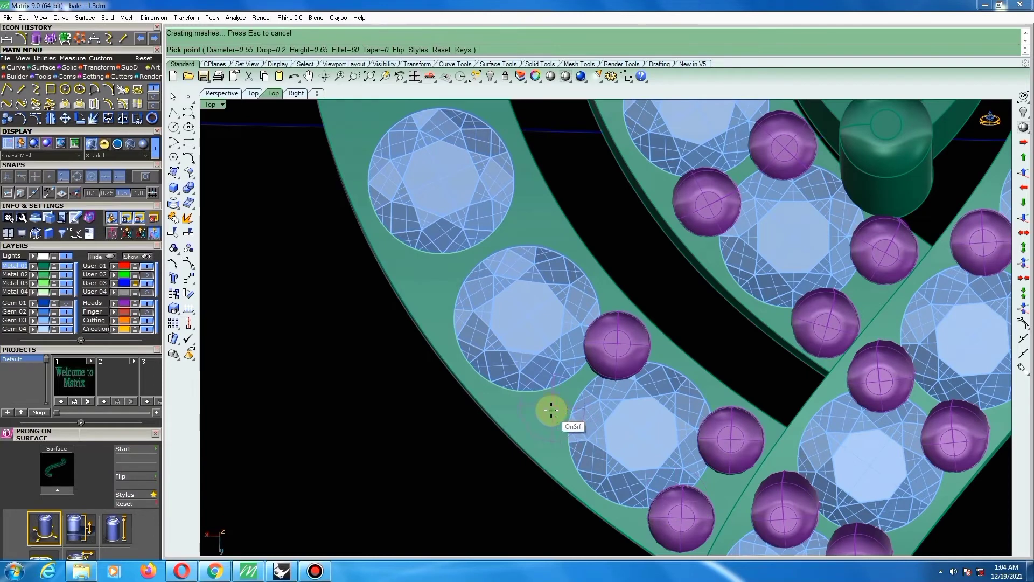
{"action": "right_click_drag", "start_coordinate": [551, 410], "coordinate": [553, 415], "text": "ctrl+shift"}
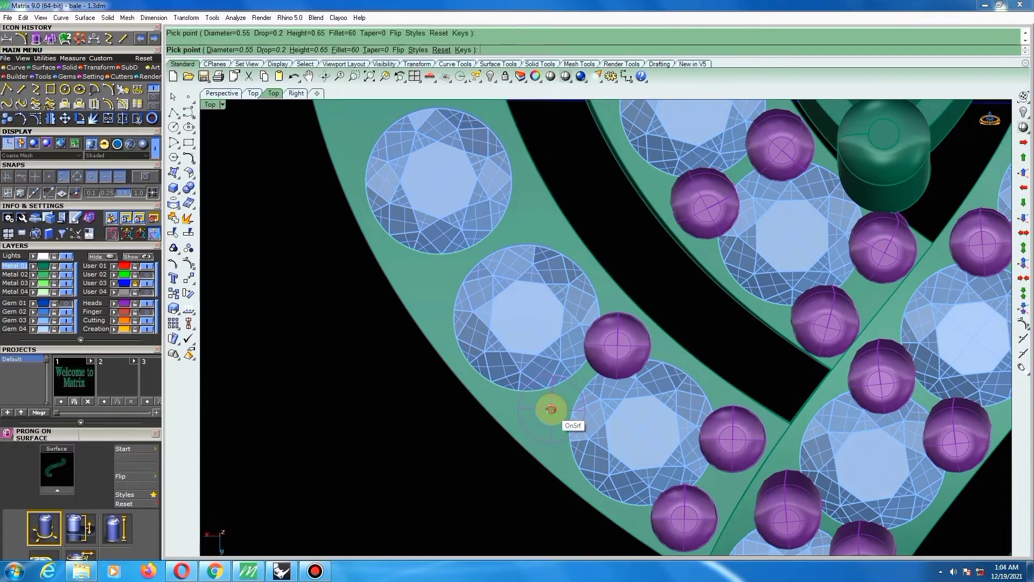
{"action": "left_click", "coordinate": [550, 411]}
Place a pair of prongs on both edges of the outer band between its second and third gems.
{"action": "scroll", "coordinate": [780, 461], "scroll_direction": "down", "scroll_amount": 5}
{"action": "scroll", "coordinate": [704, 382], "scroll_direction": "up", "scroll_amount": 6}
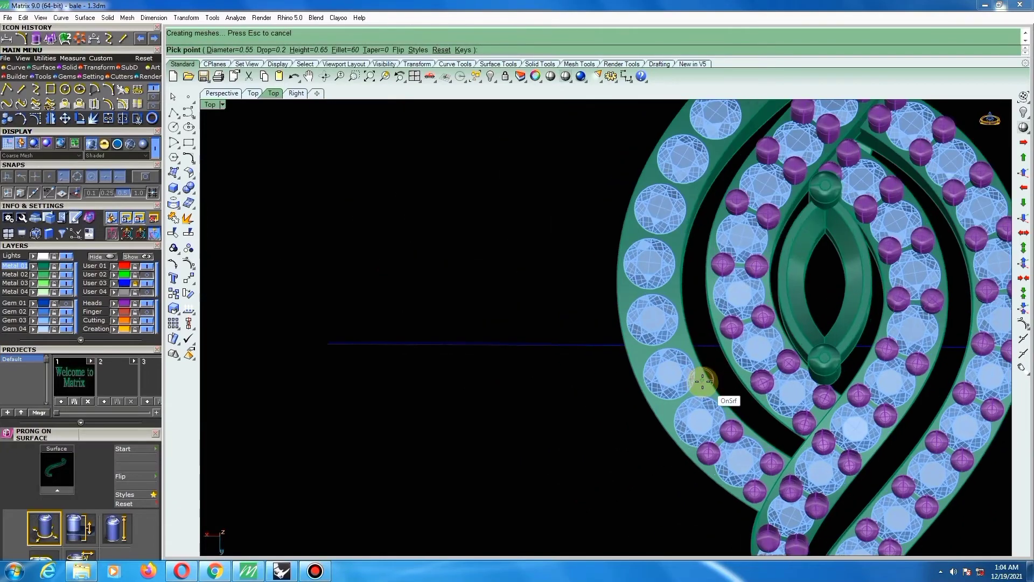
{"action": "right_click_drag", "start_coordinate": [707, 387], "coordinate": [708, 389], "text": "ctrl+shift"}
{"action": "scroll", "coordinate": [695, 389], "scroll_direction": "up", "scroll_amount": 4}
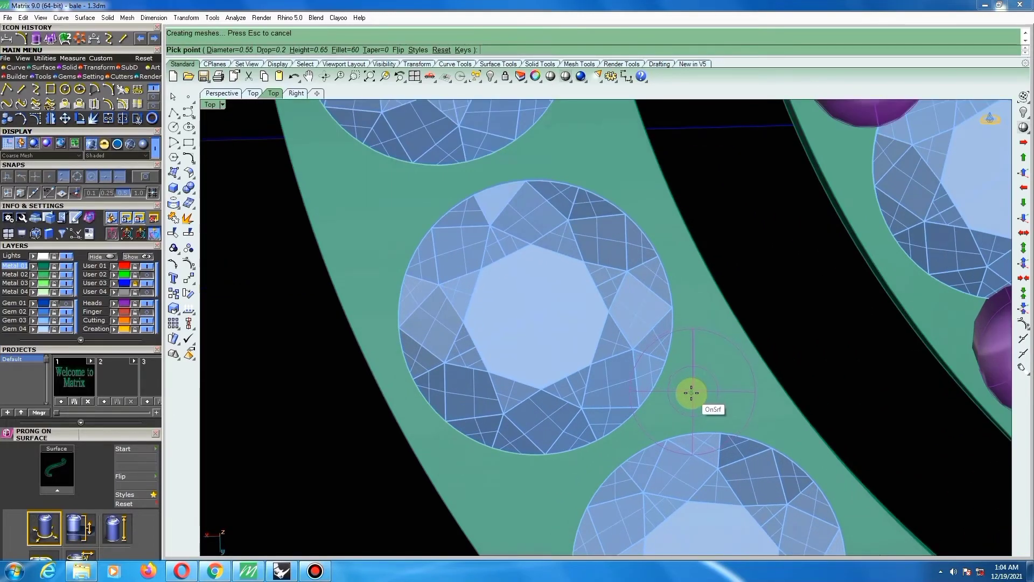
{"action": "left_click", "coordinate": [692, 393]}
{"action": "scroll", "coordinate": [716, 388], "scroll_direction": "down", "scroll_amount": 2}
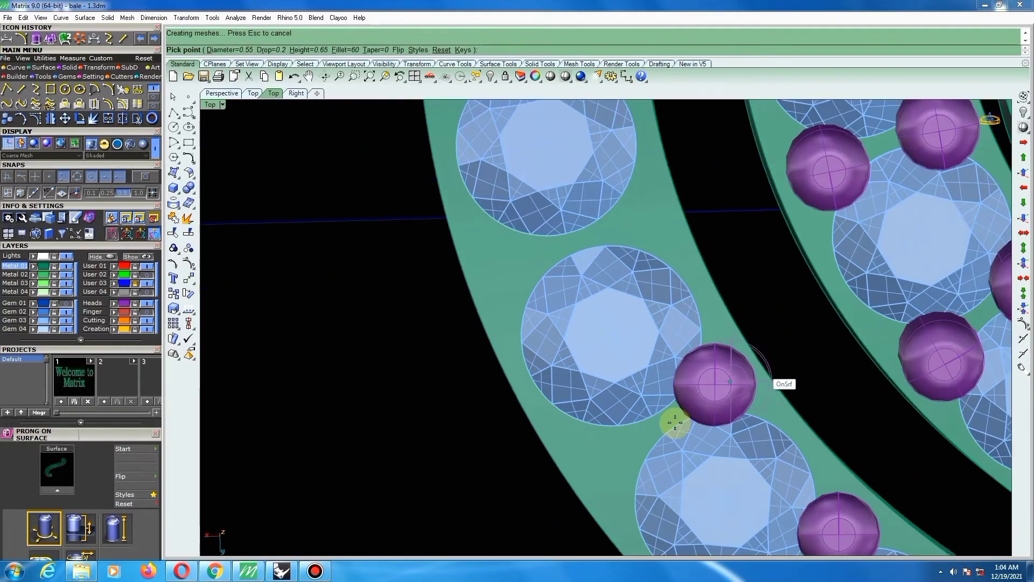
{"action": "left_click", "coordinate": [615, 456]}
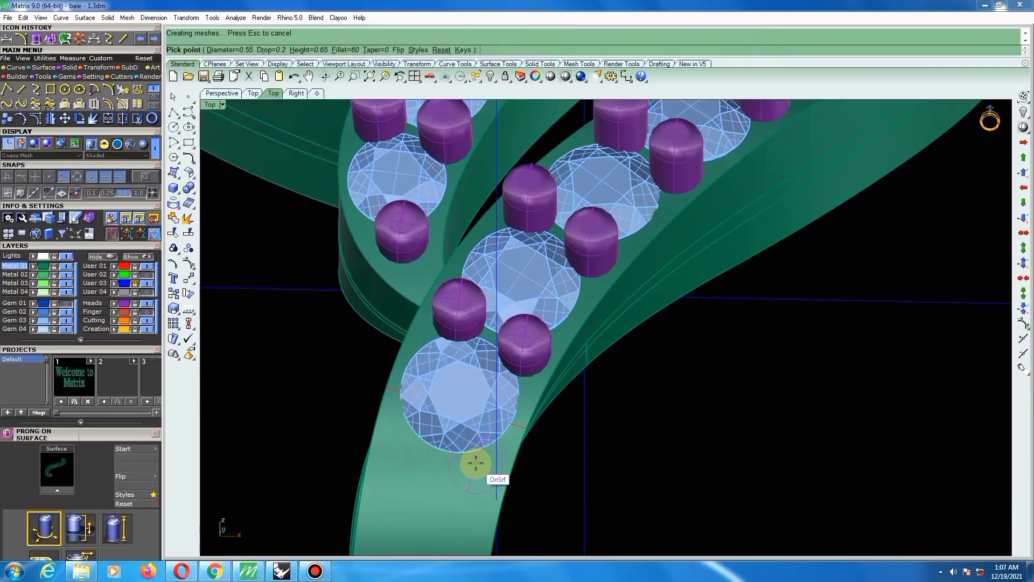
Place the closing pair of prongs below the last gem at the stem and finish the prong placement.
{"action": "left_click", "coordinate": [476, 463]}
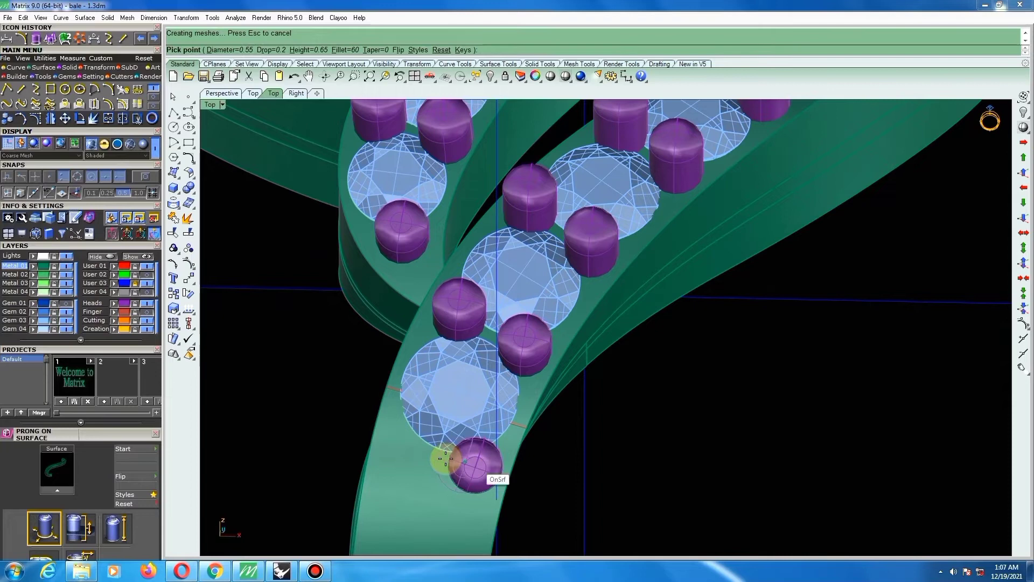
{"action": "left_click", "coordinate": [410, 446]}
{"action": "scroll", "coordinate": [426, 451], "scroll_direction": "down", "scroll_amount": 2}
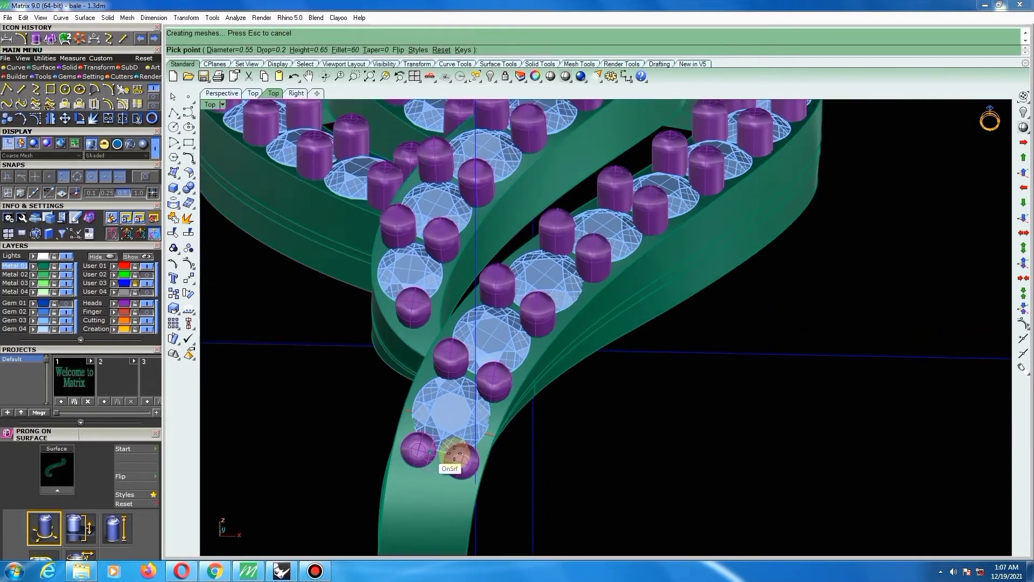
{"action": "scroll", "coordinate": [454, 453], "scroll_direction": "down", "scroll_amount": 10}
{"action": "right_click_drag", "start_coordinate": [541, 446], "coordinate": [526, 450]}
{"action": "right_click", "coordinate": [526, 451]}
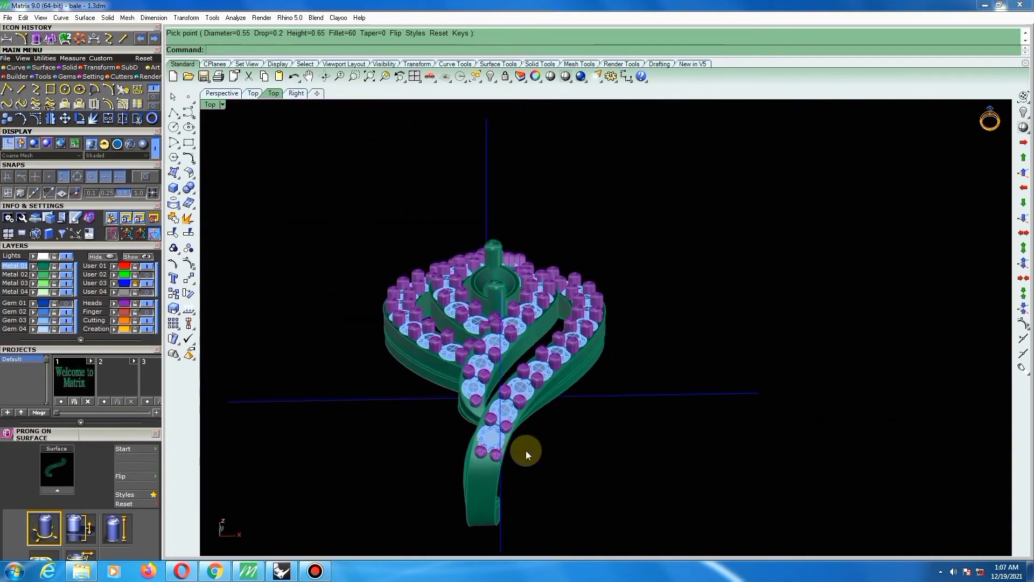
{"action": "scroll", "coordinate": [493, 446], "scroll_direction": "up", "scroll_amount": 5}
{"action": "scroll", "coordinate": [493, 445], "scroll_direction": "up", "scroll_amount": 6}
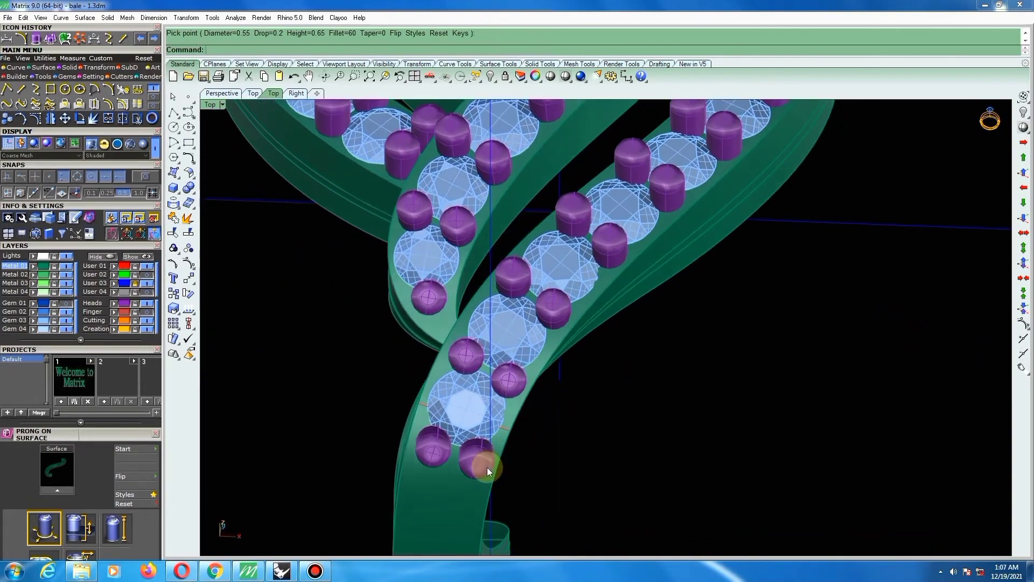
{"action": "right_click_drag", "start_coordinate": [485, 464], "coordinate": [486, 443]}
{"action": "left_click", "coordinate": [484, 455]}
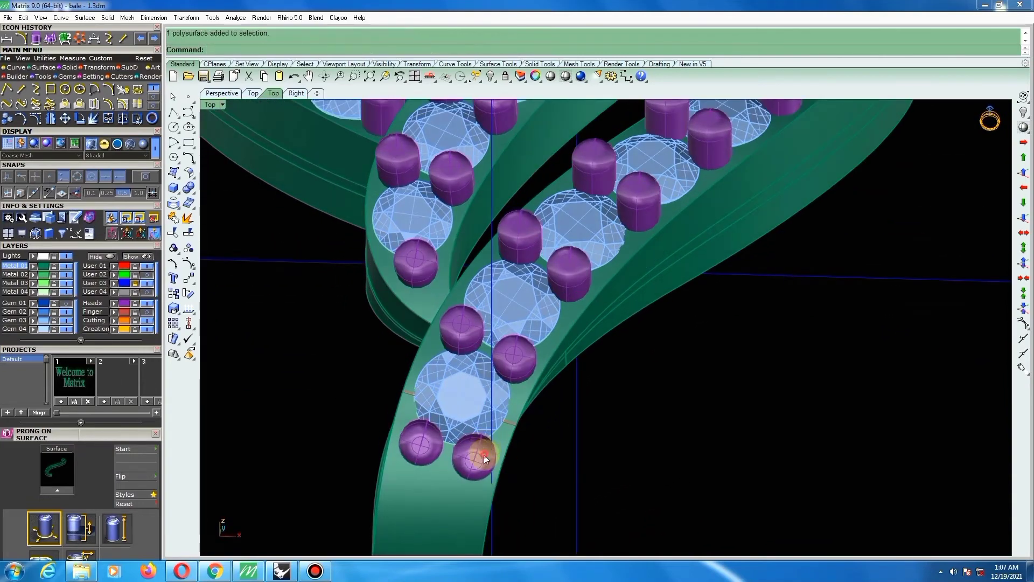
{"action": "left_click", "coordinate": [422, 441], "text": "shift"}
{"action": "left_click", "coordinate": [508, 369], "text": "shift"}
{"action": "right_click_drag", "start_coordinate": [486, 376], "coordinate": [488, 400]}
{"action": "scroll", "coordinate": [516, 354], "scroll_direction": "up", "scroll_amount": 3}
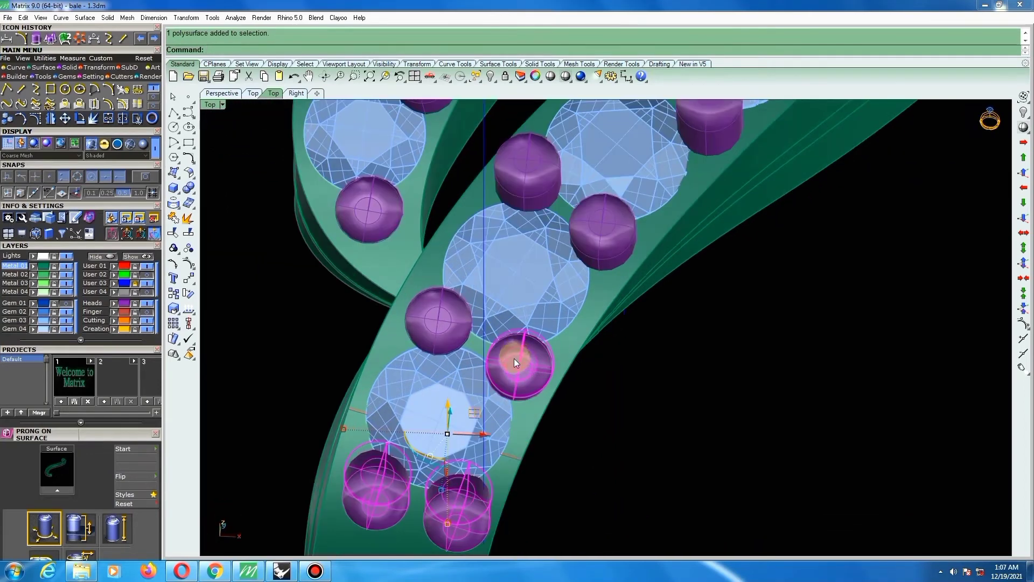
Select the outer band's prongs around its lowest gems near the stem, working upward from the stem end.
{"action": "left_click", "coordinate": [442, 326]}
{"action": "scroll", "coordinate": [451, 316], "scroll_direction": "up", "scroll_amount": 3}
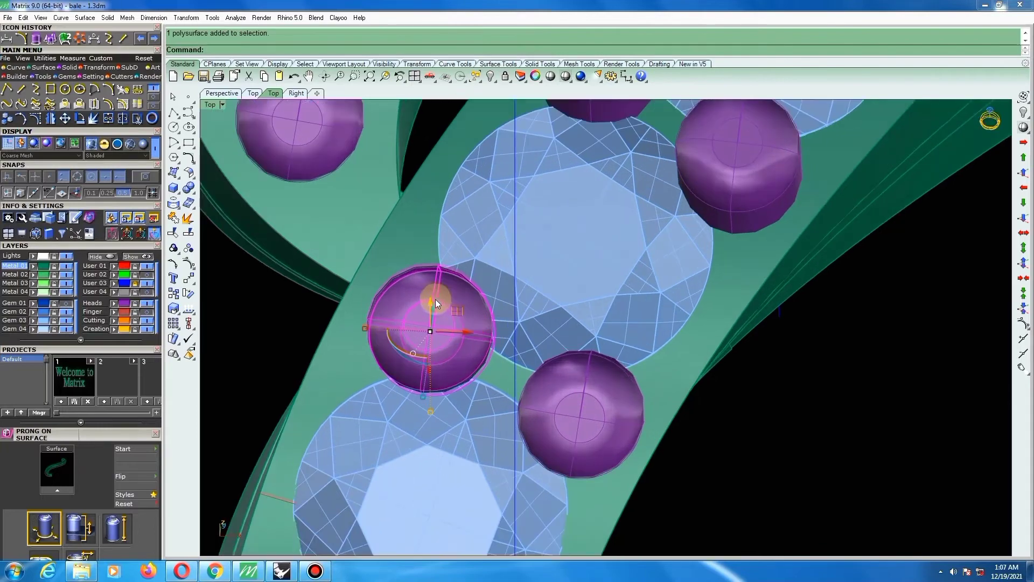
{"action": "scroll", "coordinate": [435, 299], "scroll_direction": "up", "scroll_amount": 2}
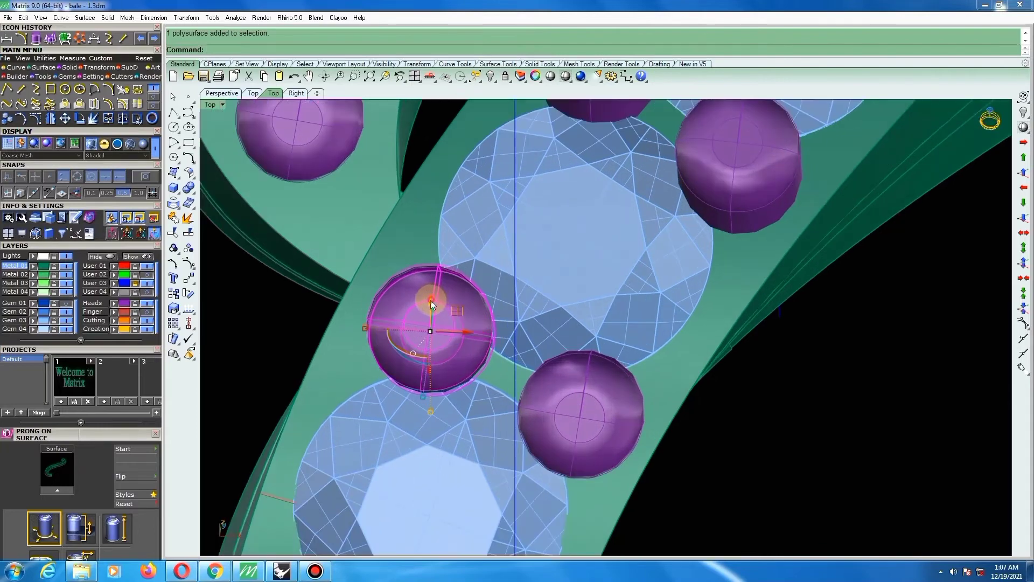
{"action": "left_click", "coordinate": [563, 399], "text": "shift"}
{"action": "scroll", "coordinate": [468, 340], "scroll_direction": "down", "scroll_amount": 6}
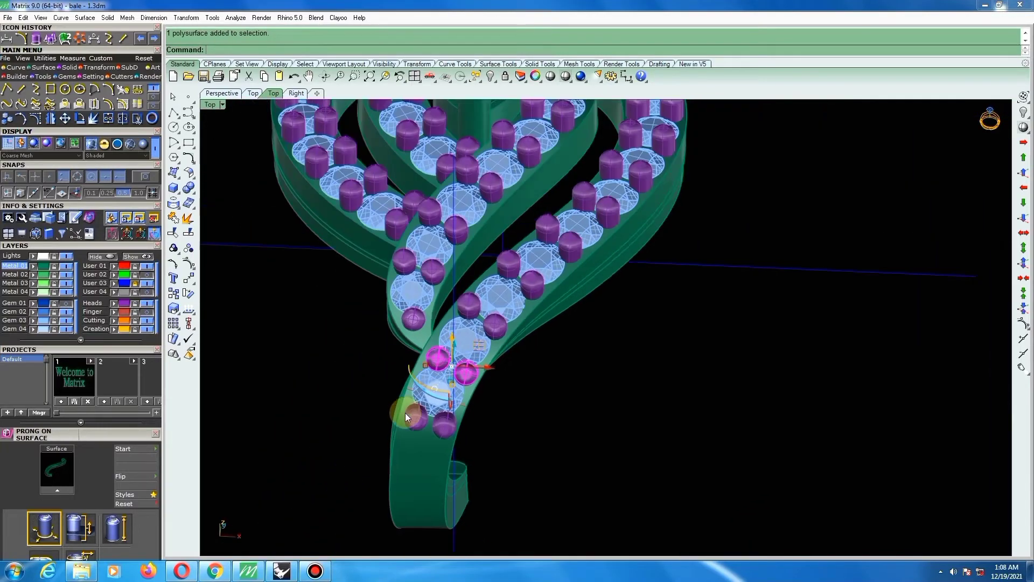
{"action": "scroll", "coordinate": [410, 414], "scroll_direction": "up", "scroll_amount": 2}
{"action": "left_click", "coordinate": [419, 418], "text": "shift"}
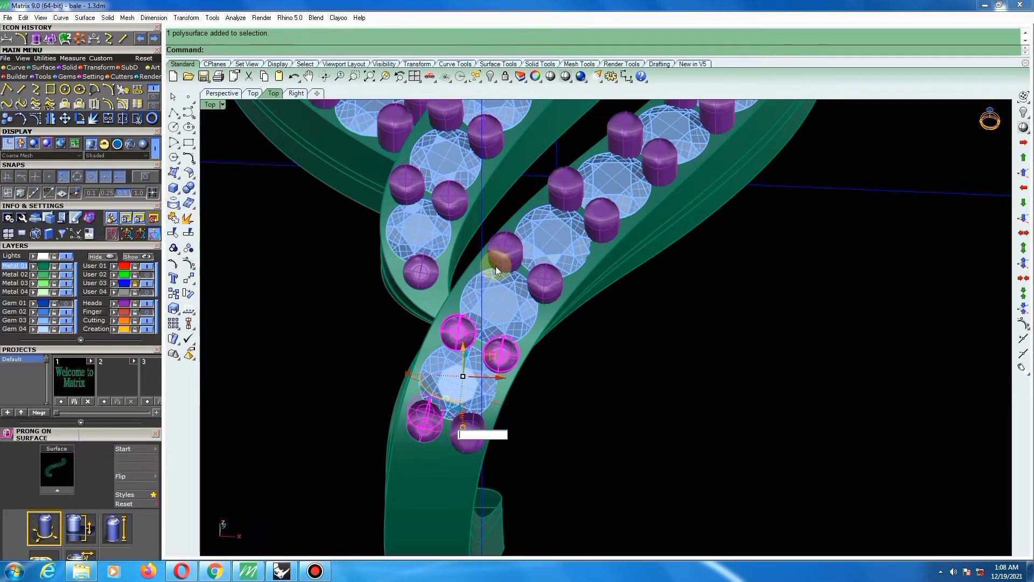
{"action": "left_click", "coordinate": [521, 270], "text": "shift"}
{"action": "scroll", "coordinate": [539, 264], "scroll_direction": "down", "scroll_amount": 4}
{"action": "scroll", "coordinate": [565, 270], "scroll_direction": "up", "scroll_amount": 2}
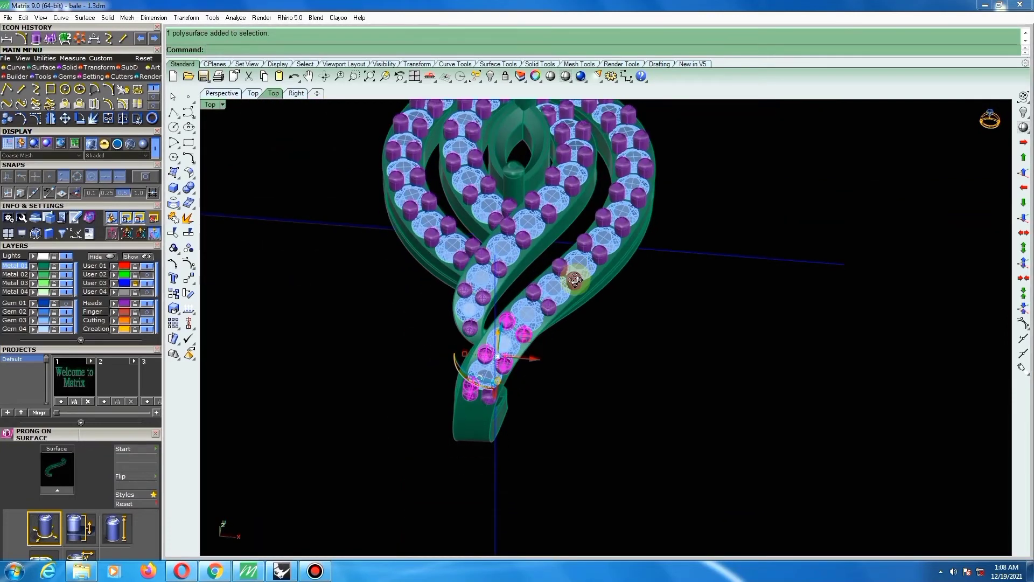
Add the remaining prongs along both edges of the outer band, up to its upper end, to the selection.
{"action": "right_click_drag", "start_coordinate": [555, 275], "coordinate": [547, 348]}
{"action": "scroll", "coordinate": [545, 348], "scroll_direction": "up", "scroll_amount": 2}
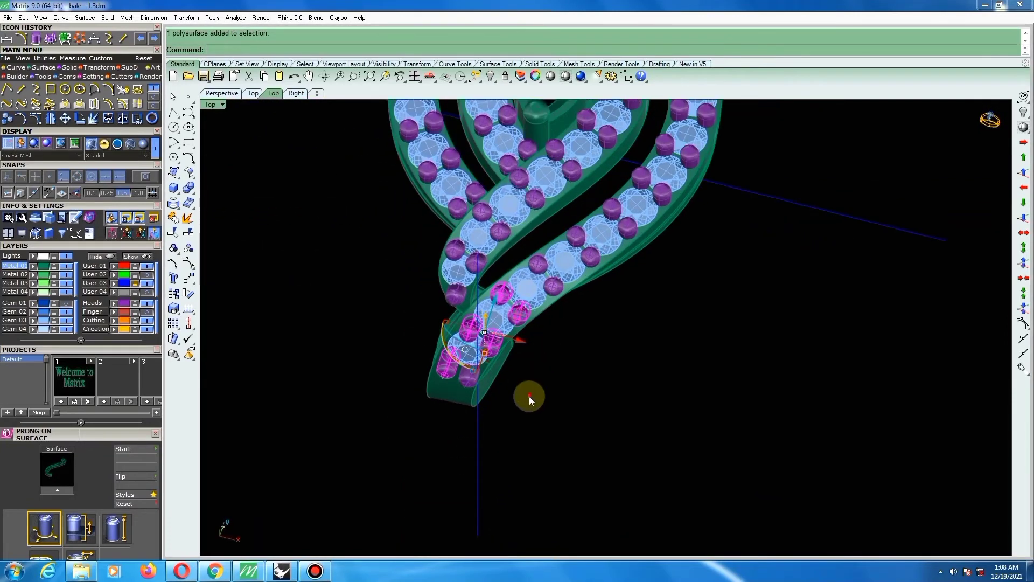
{"action": "left_click_drag", "start_coordinate": [595, 245], "coordinate": [608, 214], "text": "shift"}
{"action": "left_click", "coordinate": [544, 261], "text": "shift"}
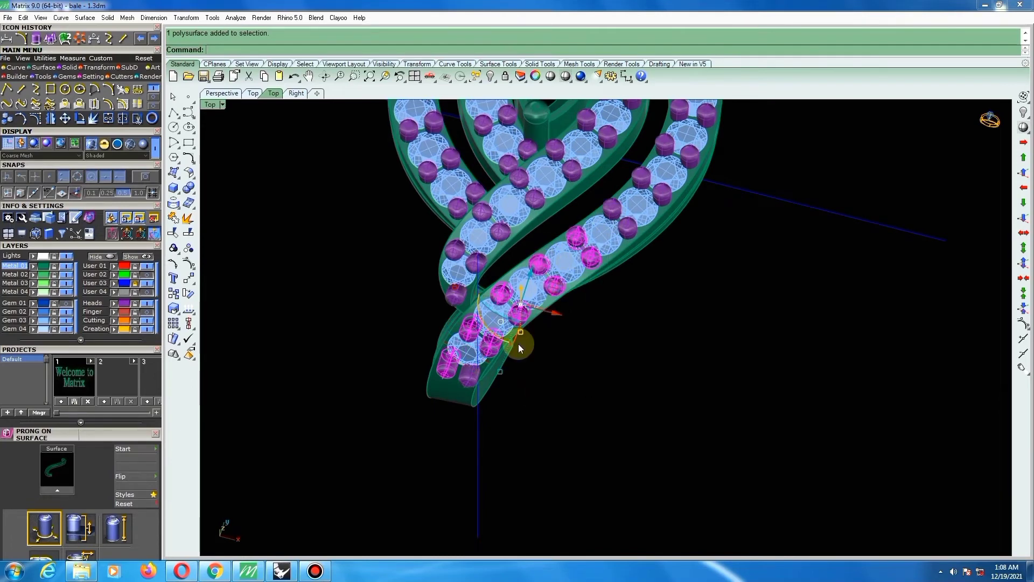
{"action": "scroll", "coordinate": [519, 343], "scroll_direction": "down", "scroll_amount": 2}
{"action": "left_click_drag", "start_coordinate": [654, 208], "coordinate": [653, 210], "text": "shift"}
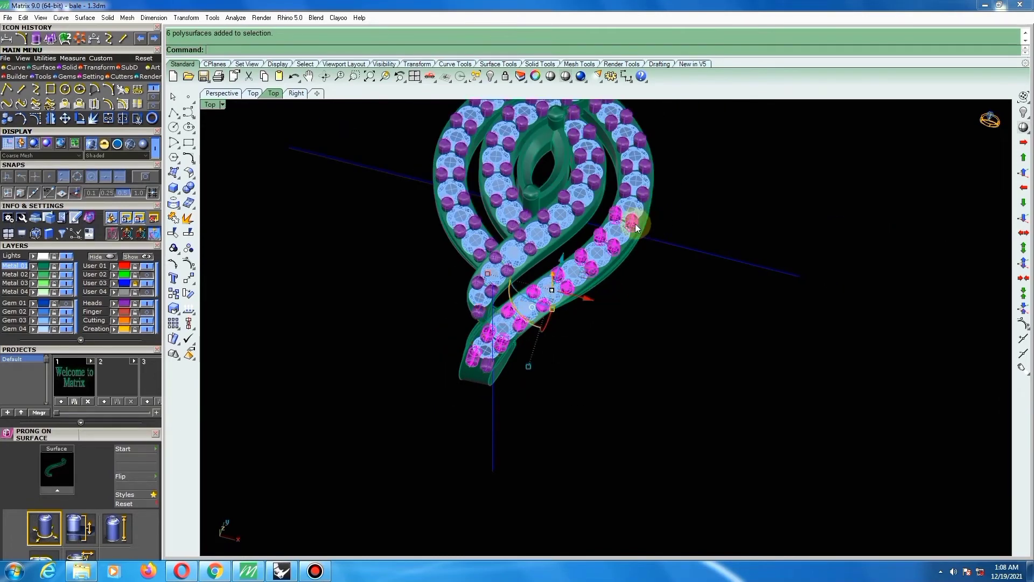
{"action": "scroll", "coordinate": [634, 225], "scroll_direction": "down", "scroll_amount": 2}
{"action": "scroll", "coordinate": [622, 203], "scroll_direction": "up", "scroll_amount": 4}
{"action": "right_click_drag", "start_coordinate": [632, 231], "coordinate": [569, 396], "text": "shift"}
{"action": "left_click_drag", "start_coordinate": [570, 396], "coordinate": [694, 160], "text": "shift"}
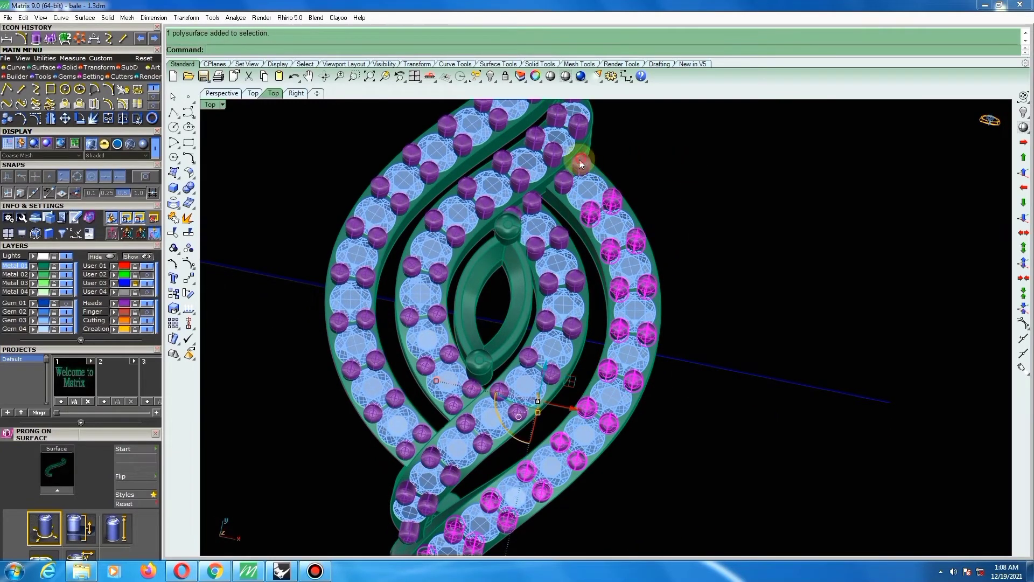
{"action": "scroll", "coordinate": [648, 238], "scroll_direction": "down", "scroll_amount": 2}
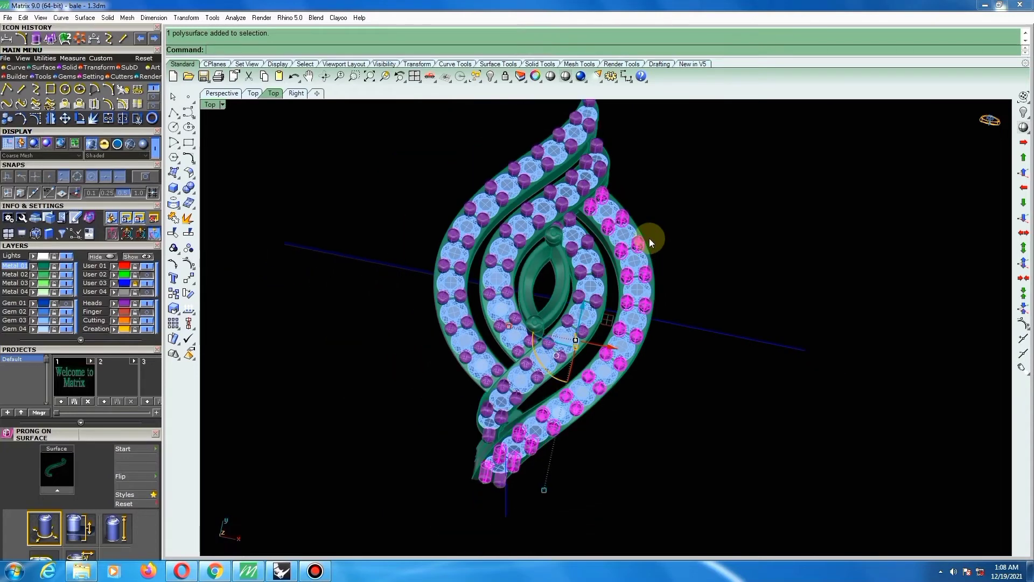
Group the outer band's prongs, including the missed closing prong below the last gem at the stem.
{"action": "key", "text": "ctrl+g"}
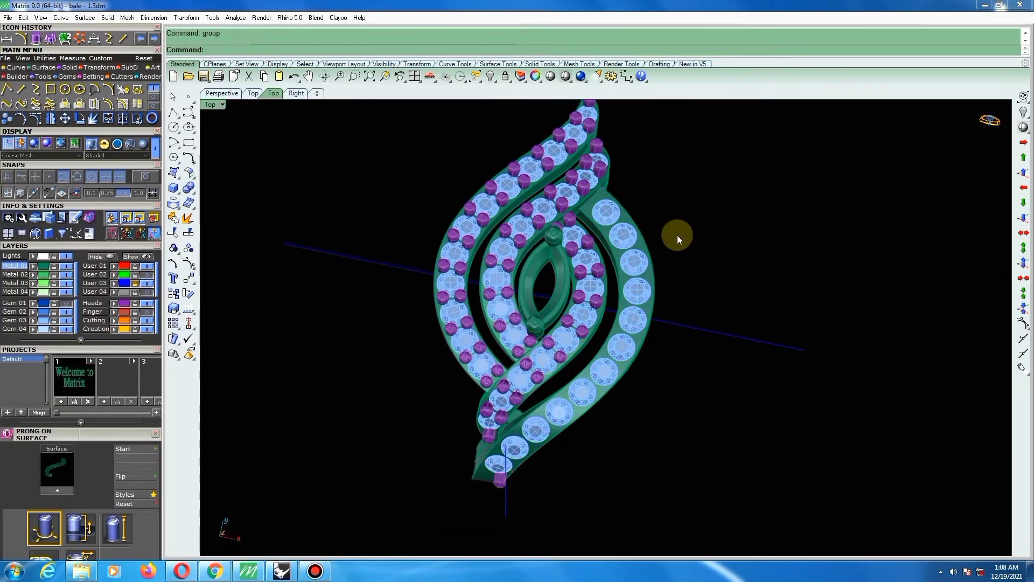
{"action": "scroll", "coordinate": [480, 498], "scroll_direction": "up", "scroll_amount": 3}
{"action": "left_click", "coordinate": [474, 496]}
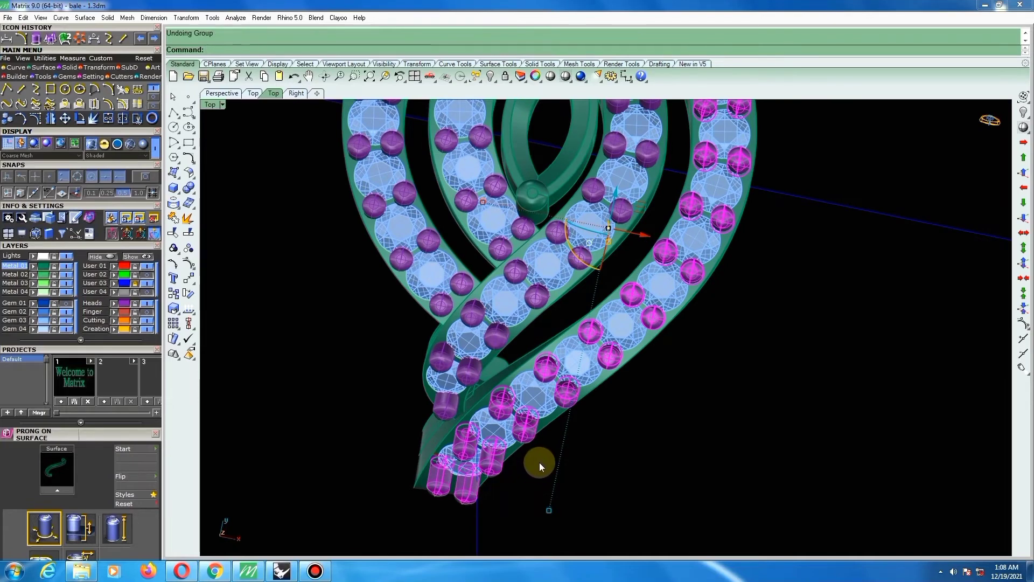
{"action": "key", "text": "ctrl+g"}
{"action": "scroll", "coordinate": [649, 442], "scroll_direction": "down", "scroll_amount": 6}
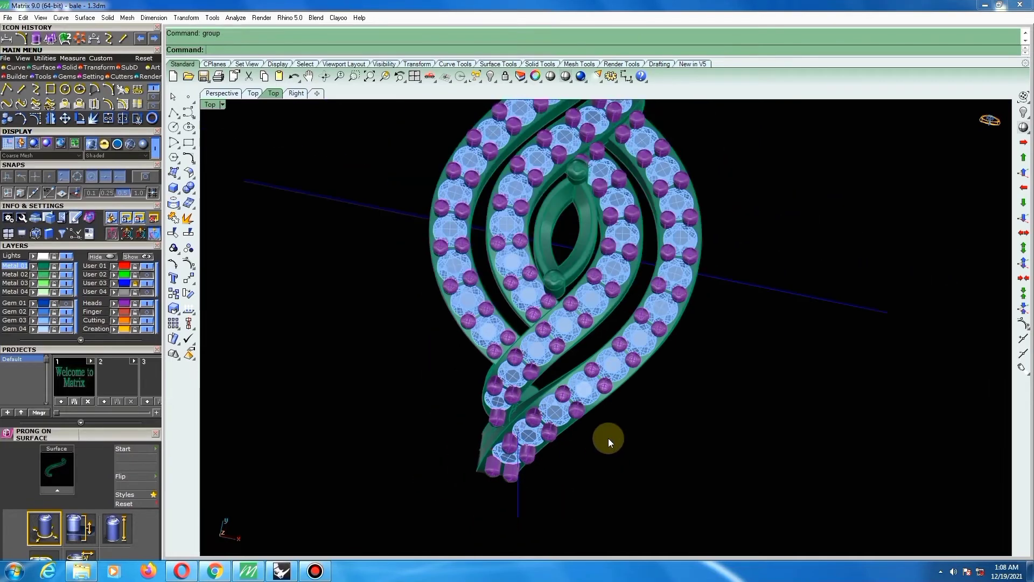
Return to the top view and turn on the Gem 01 layer with the centre marquise gem.
{"action": "key", "text": "ctrl+F1"}
{"action": "scroll", "coordinate": [642, 423], "scroll_direction": "down", "scroll_amount": 3}
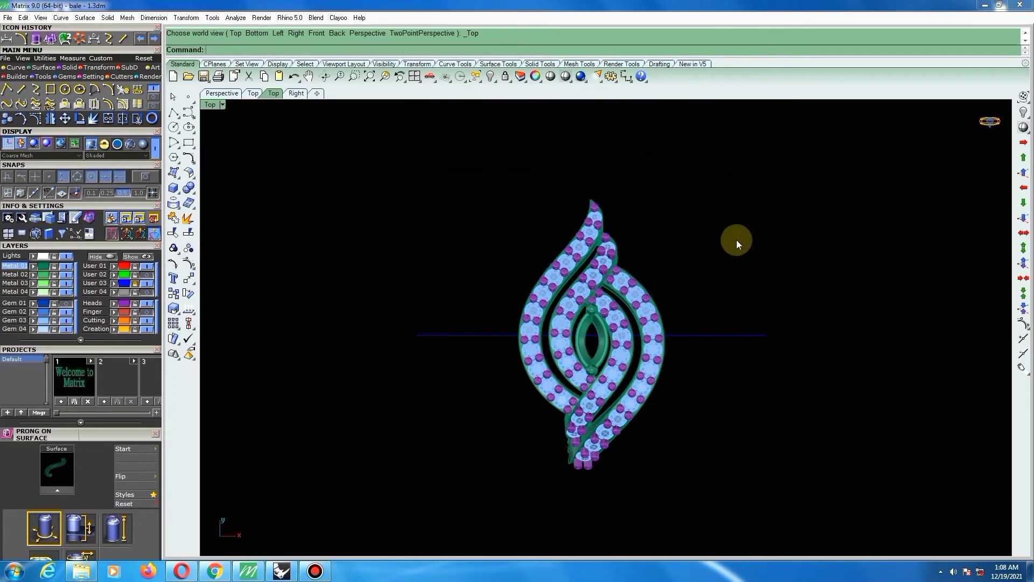
{"action": "left_click", "coordinate": [65, 303]}
{"action": "left_click", "coordinate": [42, 306]}
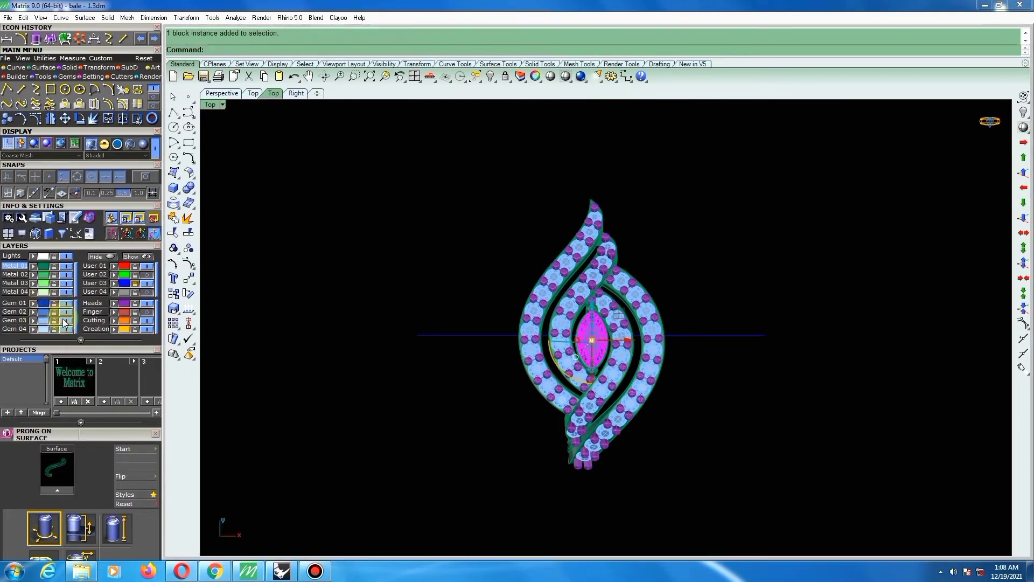
{"action": "left_click", "coordinate": [329, 277]}
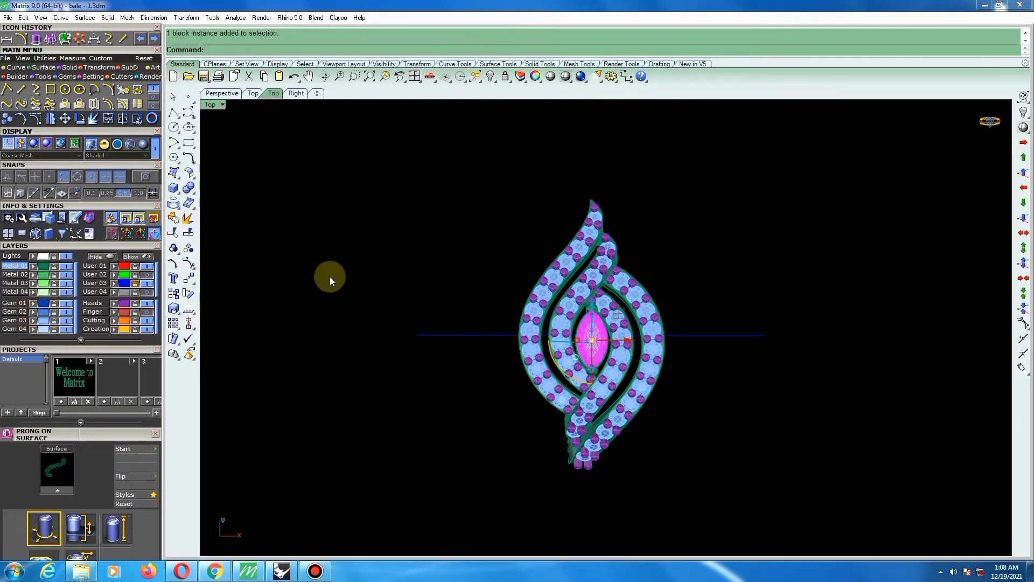
{"action": "scroll", "coordinate": [539, 333], "scroll_direction": "down", "scroll_amount": 2}
{"action": "scroll", "coordinate": [564, 358], "scroll_direction": "up", "scroll_amount": 10}
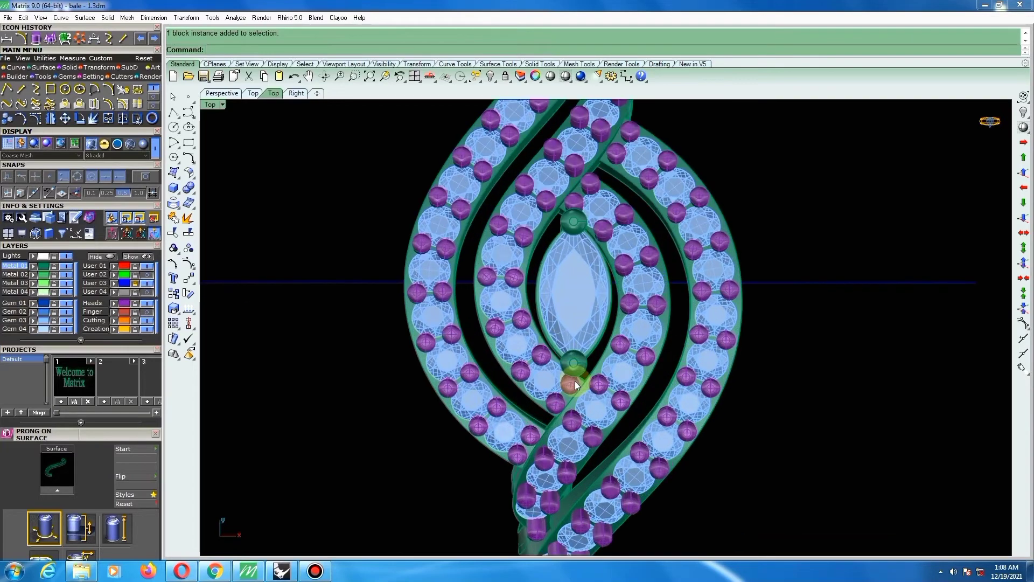
Examine the underside of the bail where the band ends meet the crossing band near the stem.
{"action": "scroll", "coordinate": [583, 340], "scroll_direction": "down", "scroll_amount": 6}
{"action": "right_click_drag", "start_coordinate": [570, 227], "coordinate": [722, 399]}
{"action": "scroll", "coordinate": [557, 385], "scroll_direction": "up", "scroll_amount": 8}
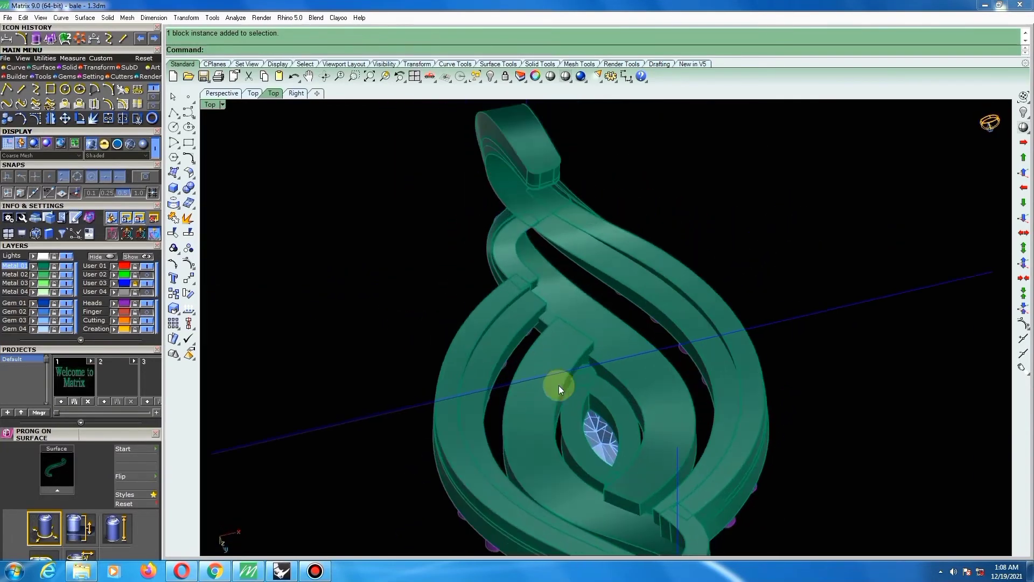
{"action": "scroll", "coordinate": [625, 377], "scroll_direction": "down", "scroll_amount": 4}
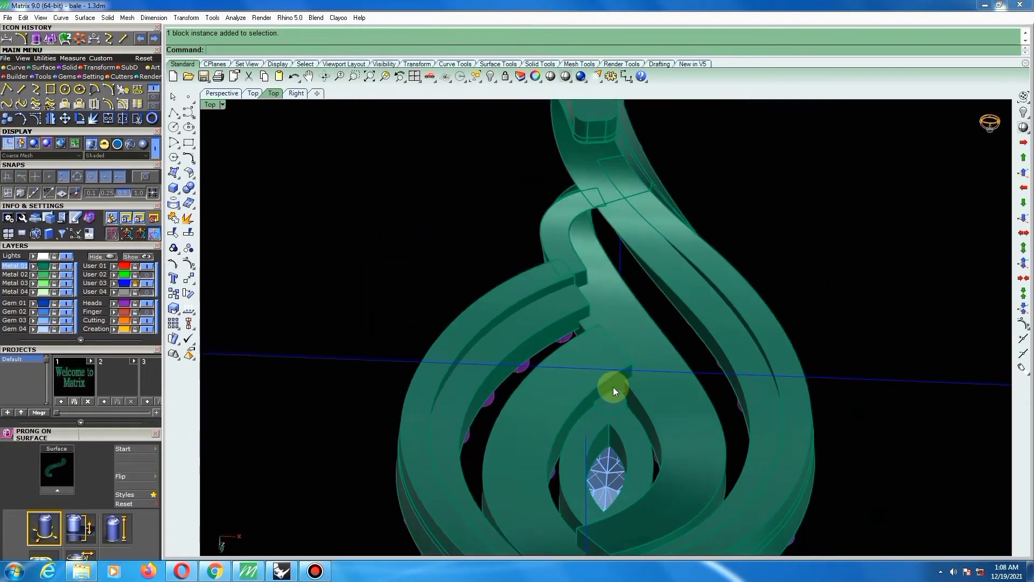
{"action": "scroll", "coordinate": [621, 398], "scroll_direction": "up", "scroll_amount": 5}
{"action": "scroll", "coordinate": [619, 410], "scroll_direction": "down", "scroll_amount": 3}
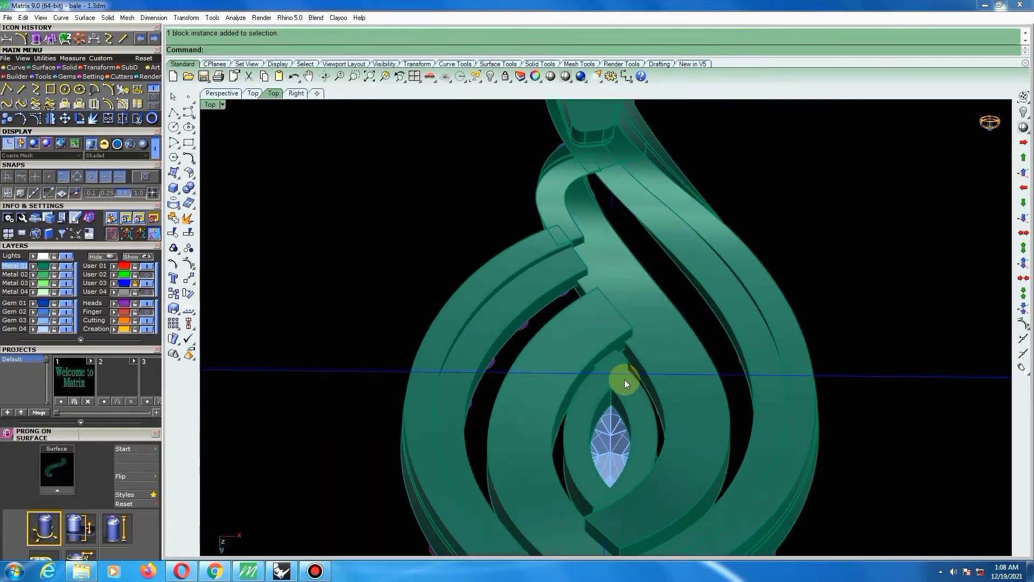
{"action": "scroll", "coordinate": [580, 283], "scroll_direction": "up", "scroll_amount": 1}
{"action": "scroll", "coordinate": [577, 241], "scroll_direction": "up", "scroll_amount": 2}
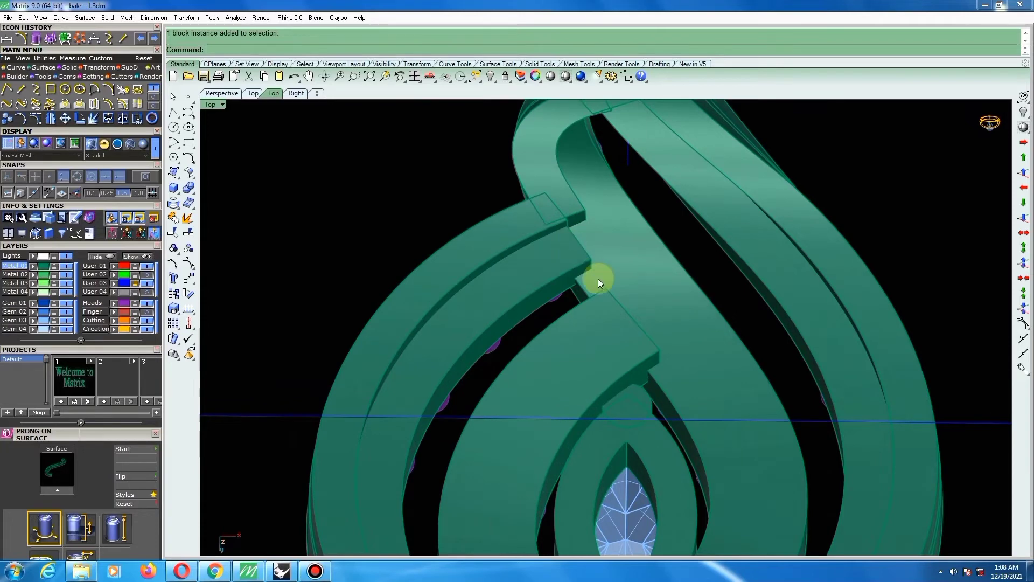
{"action": "scroll", "coordinate": [579, 218], "scroll_direction": "down", "scroll_amount": 2}
{"action": "scroll", "coordinate": [572, 207], "scroll_direction": "up", "scroll_amount": 4}
{"action": "scroll", "coordinate": [562, 267], "scroll_direction": "down", "scroll_amount": 3}
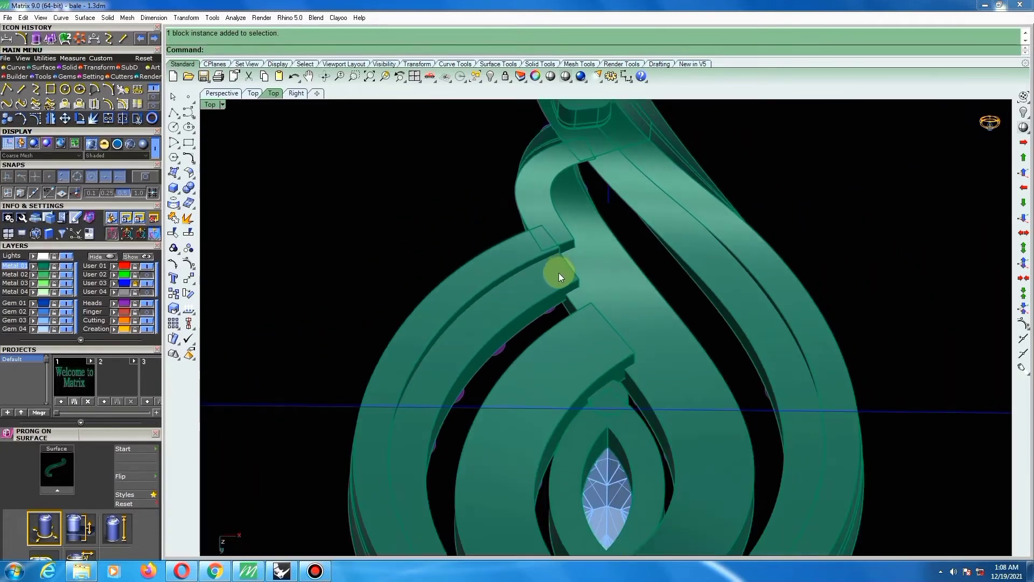
Fillet the sharp underside end edges of the outer and inner bands at the stem-side junction with radius 0.3.
{"action": "key", "text": "Return"}
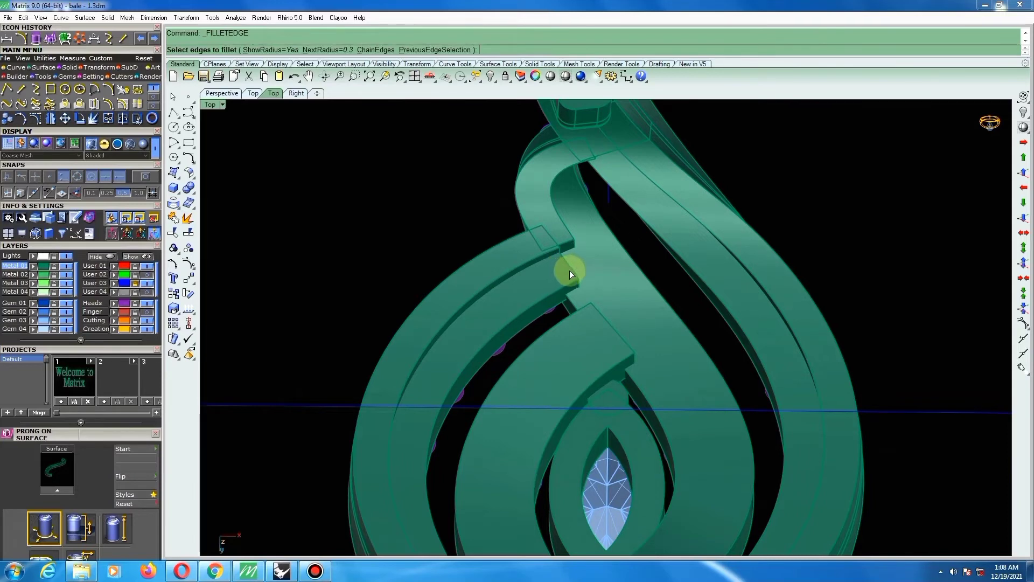
{"action": "left_click", "coordinate": [571, 272]}
{"action": "key", "text": "Return"}
{"action": "key", "text": "Return"}
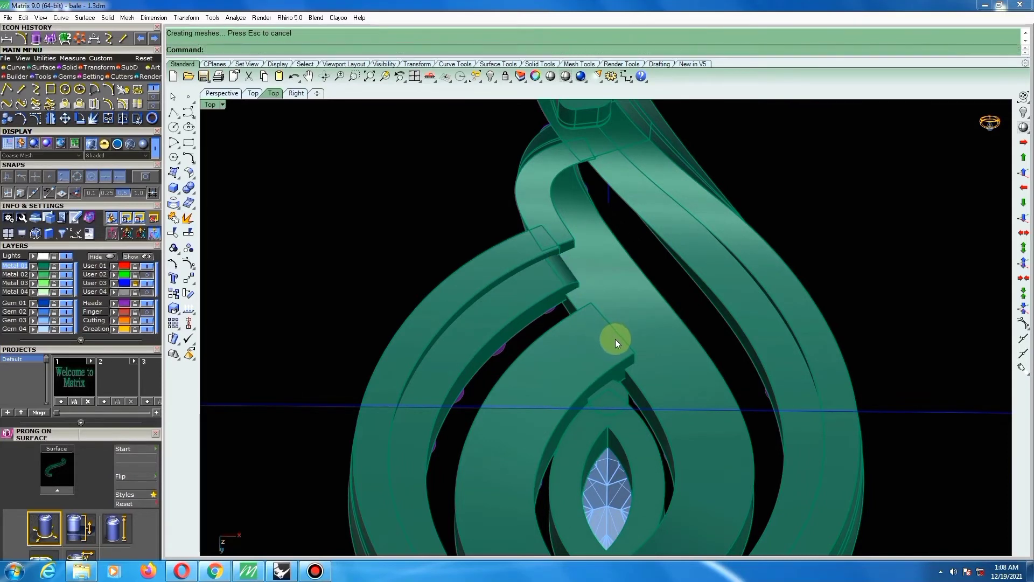
{"action": "key", "text": "Return"}
{"action": "left_click", "coordinate": [615, 332]}
{"action": "key", "text": "Return"}
{"action": "key", "text": "Return"}
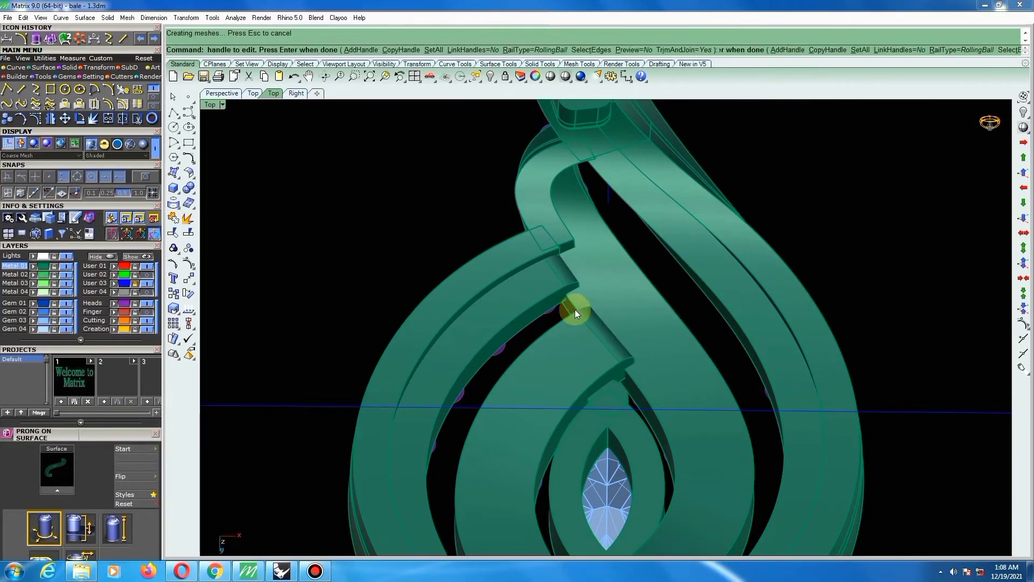
Fillet the matching underside end edges of the inner and outer bands at the opposite junction with radius 0.3.
{"action": "scroll", "coordinate": [574, 310], "scroll_direction": "down", "scroll_amount": 9}
{"action": "right_click_drag", "start_coordinate": [542, 390], "coordinate": [646, 405]}
{"action": "scroll", "coordinate": [727, 376], "scroll_direction": "up", "scroll_amount": 4}
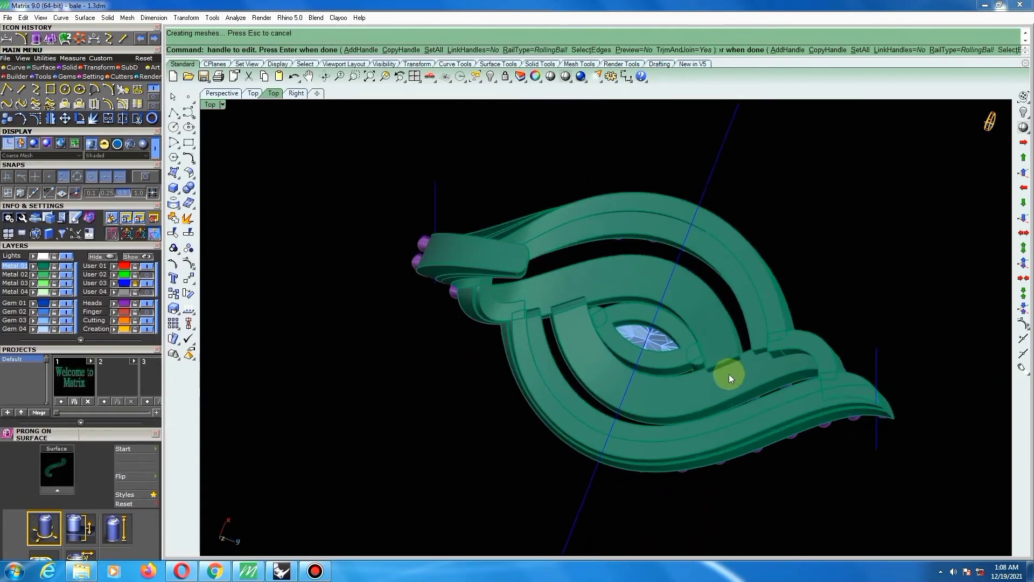
{"action": "scroll", "coordinate": [729, 374], "scroll_direction": "up", "scroll_amount": 8}
{"action": "key", "text": "Return"}
{"action": "left_click", "coordinate": [724, 349]}
{"action": "key", "text": "Return"}
{"action": "key", "text": "Return"}
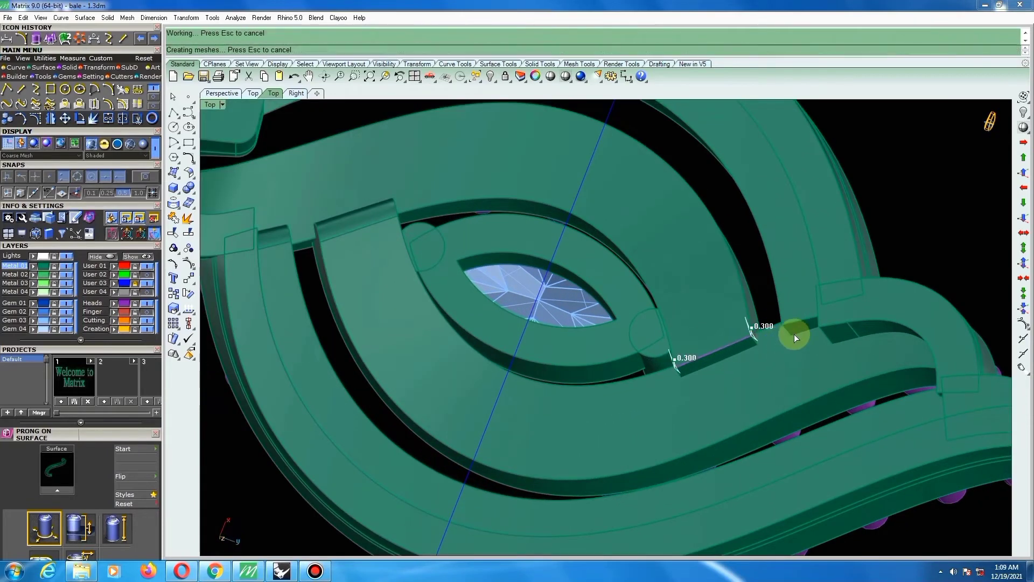
{"action": "key", "text": "Return"}
{"action": "left_click", "coordinate": [801, 321]}
{"action": "key", "text": "Return"}
{"action": "key", "text": "Return"}
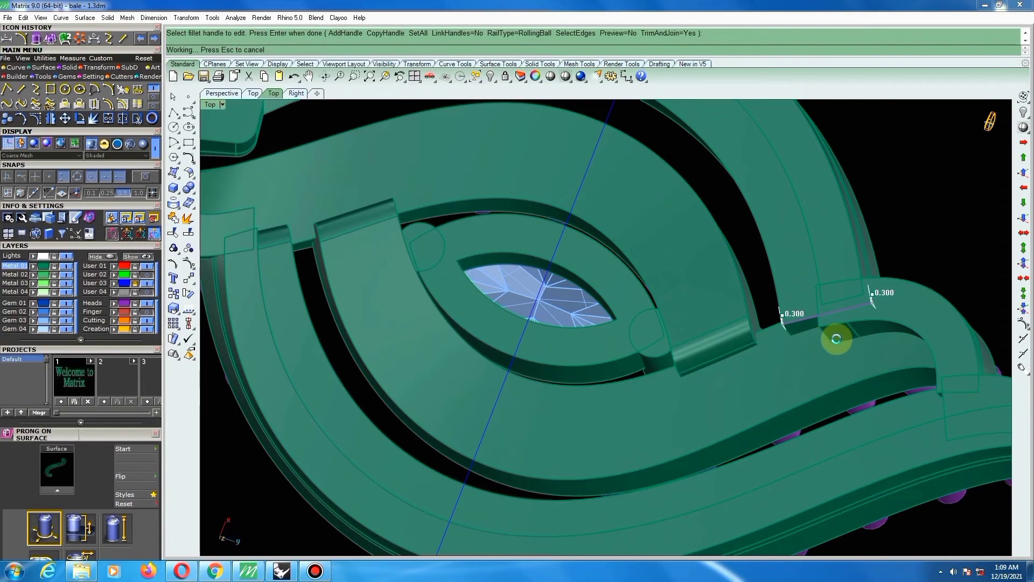
Fillet the remaining stepped end edge of the outer band beside the already rounded edge with radius 0.3.
{"action": "right_click_drag", "start_coordinate": [855, 312], "coordinate": [695, 250]}
{"action": "scroll", "coordinate": [696, 250], "scroll_direction": "up", "scroll_amount": 4}
{"action": "right_click", "coordinate": [689, 255]}
{"action": "left_click", "coordinate": [683, 260]}
{"action": "right_click", "coordinate": [683, 260]}
{"action": "right_click", "coordinate": [683, 261]}
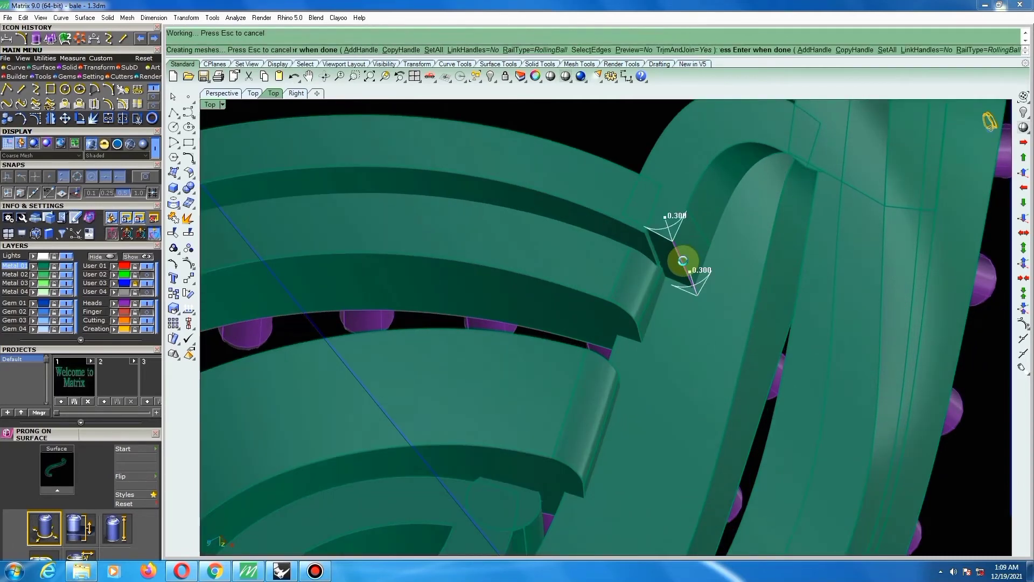
{"action": "scroll", "coordinate": [667, 259], "scroll_direction": "down", "scroll_amount": 5}
{"action": "right_click_drag", "start_coordinate": [657, 231], "coordinate": [614, 187]}
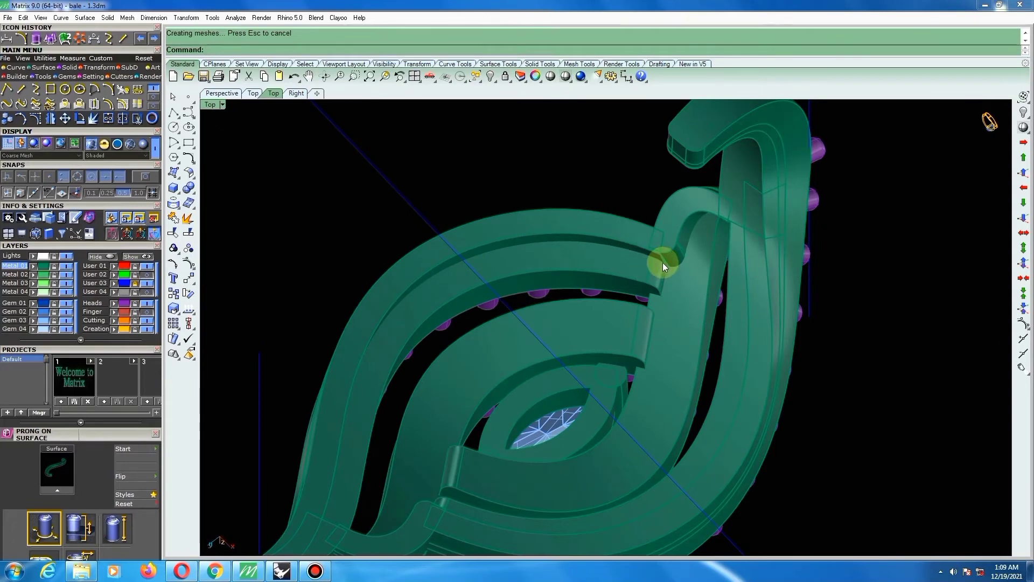
Create a small sphere centred on the underside end of the prong at the stem-side tip of the marquise gem.
{"action": "scroll", "coordinate": [593, 377], "scroll_direction": "up", "scroll_amount": 3}
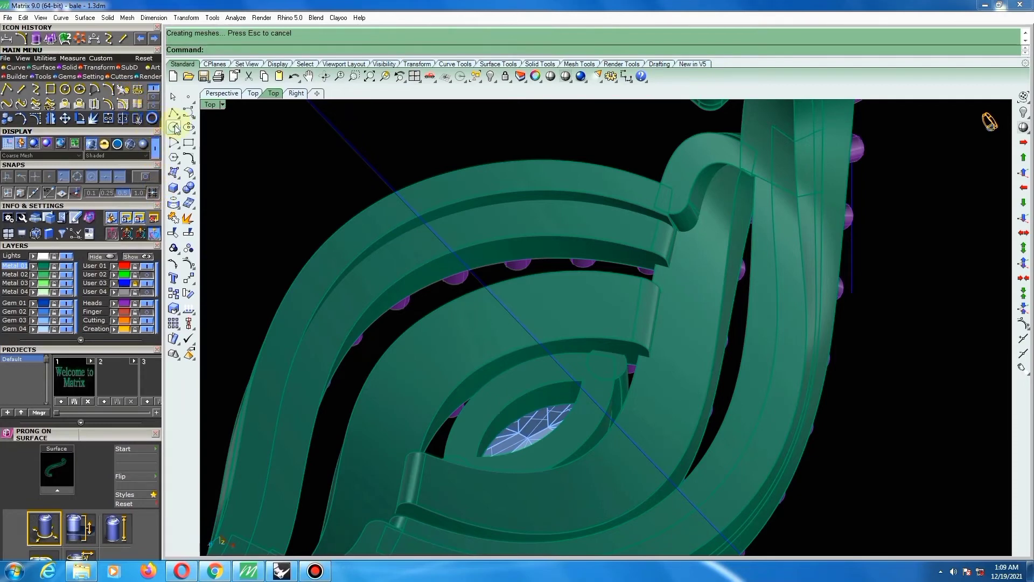
{"action": "left_click", "coordinate": [176, 188]}
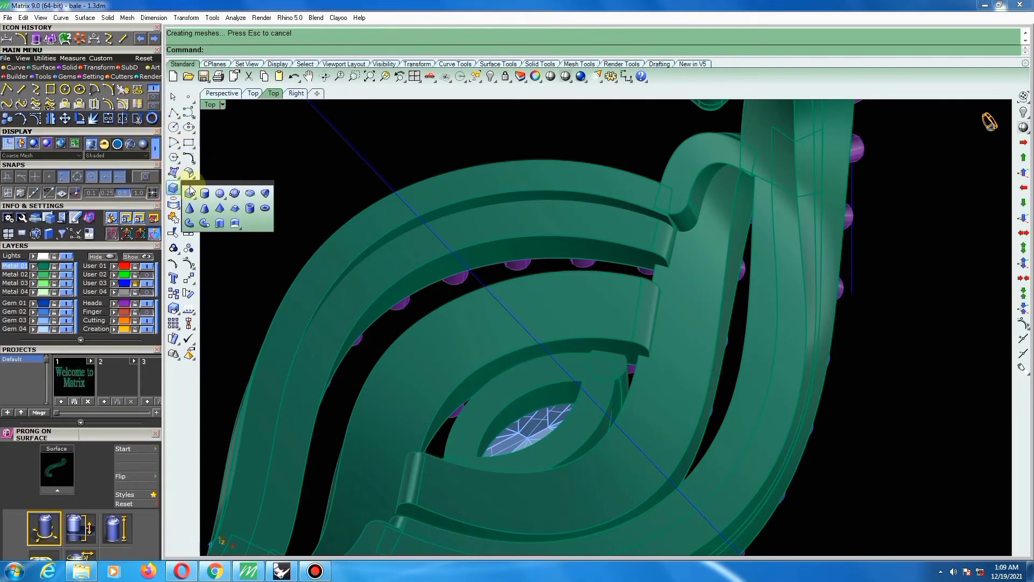
{"action": "left_click", "coordinate": [219, 193]}
{"action": "scroll", "coordinate": [608, 364], "scroll_direction": "up", "scroll_amount": 3}
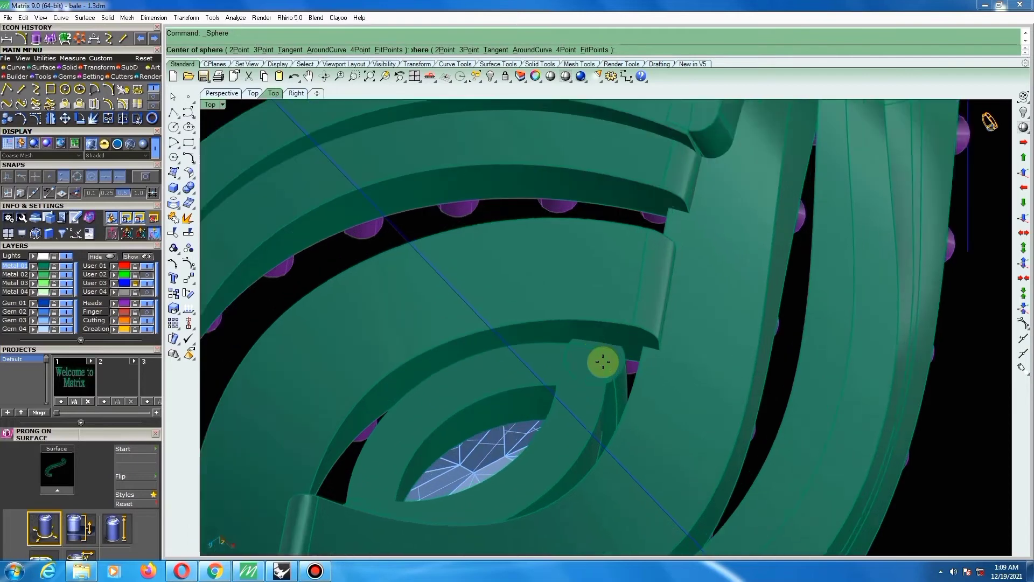
{"action": "scroll", "coordinate": [603, 360], "scroll_direction": "up", "scroll_amount": 2}
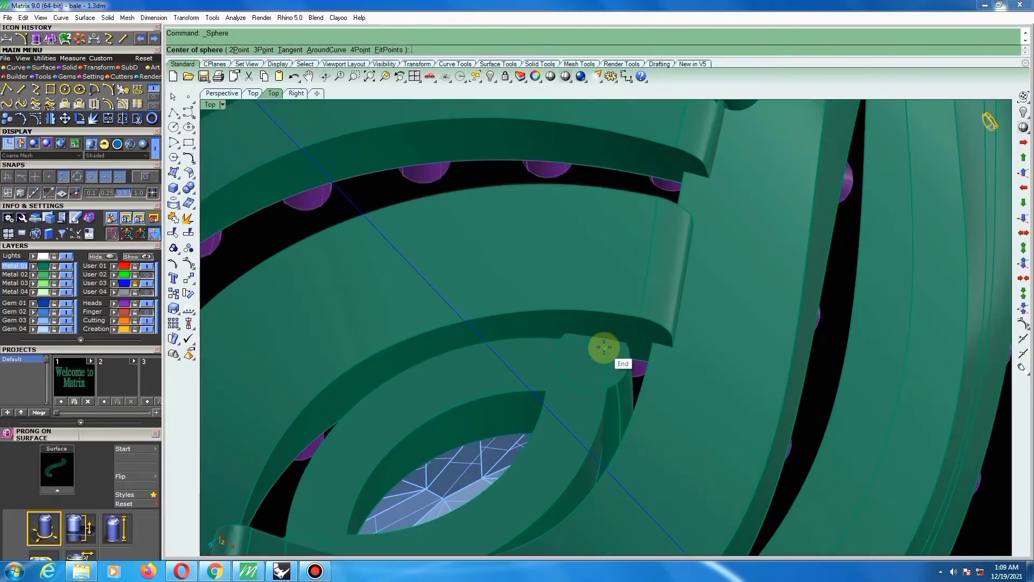
{"action": "left_click", "coordinate": [604, 347]}
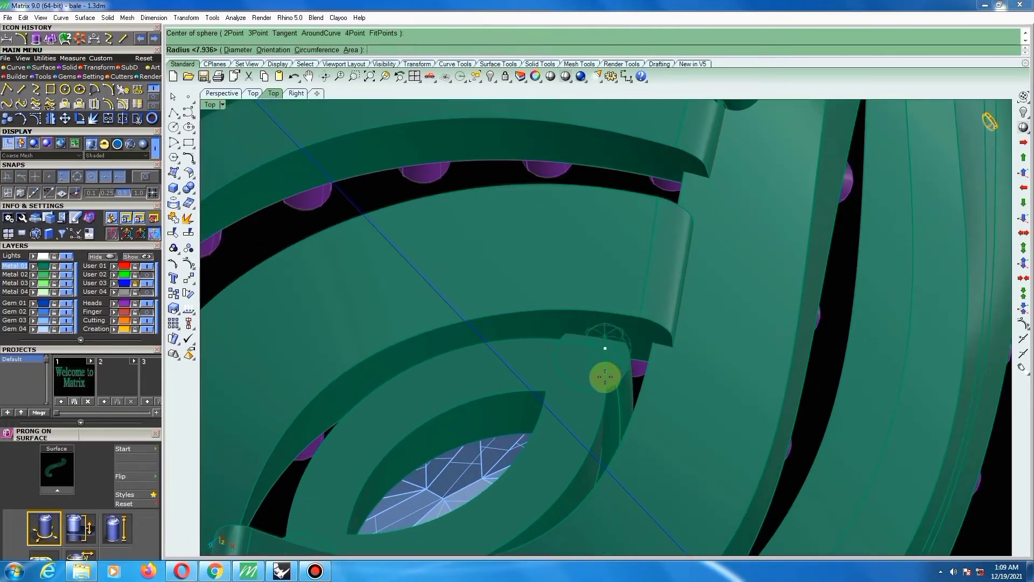
{"action": "left_click", "coordinate": [602, 383]}
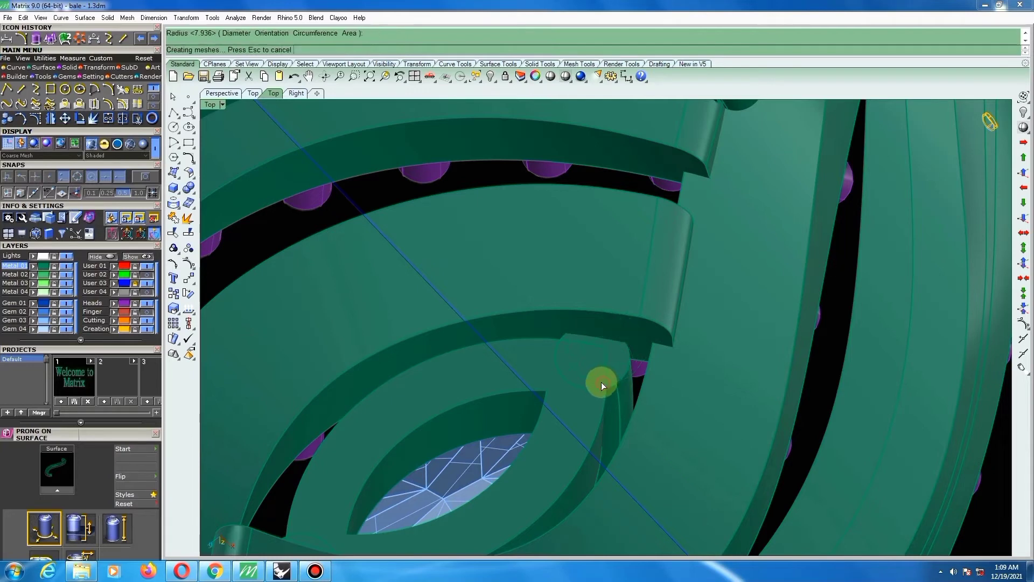
Shift the new sphere slightly over the underside prong end and enlarge it a little to cover the prong.
{"action": "left_click", "coordinate": [622, 359]}
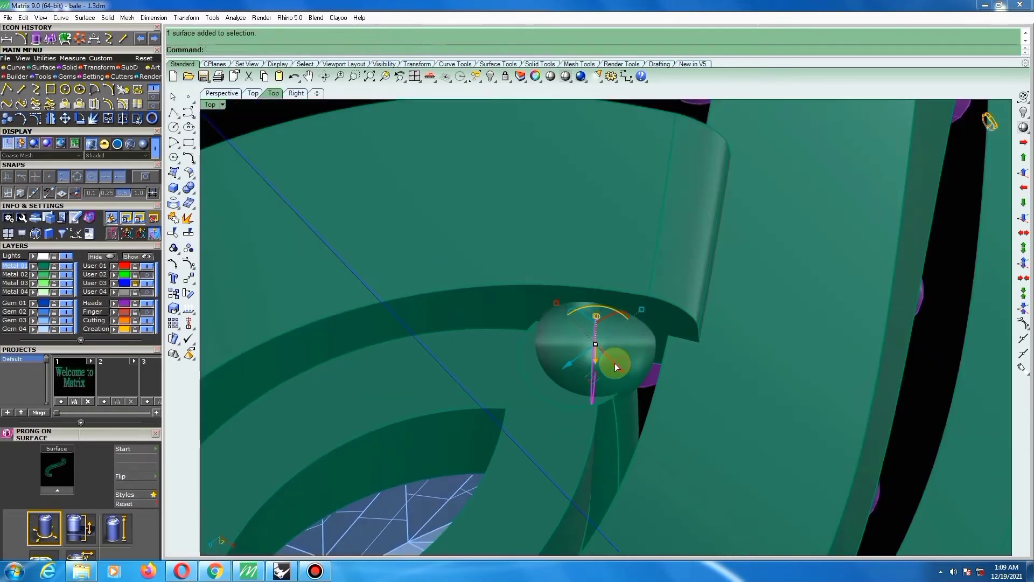
{"action": "mouse_move", "coordinate": [615, 363]}
{"action": "left_mouse_down"}
{"action": "mouse_move", "coordinate": [542, 354]}
{"action": "mouse_move", "coordinate": [598, 357]}
{"action": "left_mouse_up"}
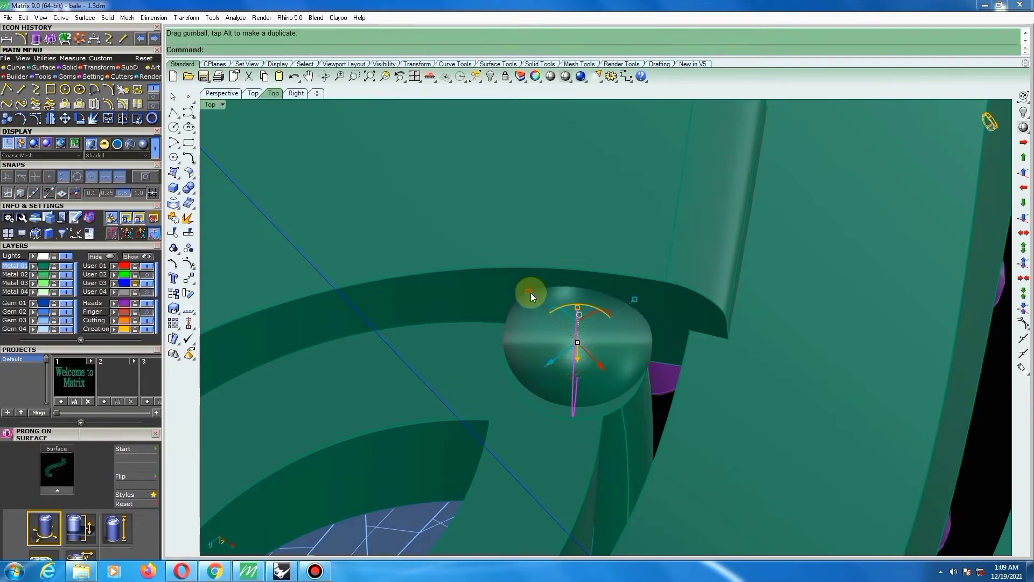
{"action": "left_click_drag", "start_coordinate": [636, 300], "coordinate": [638, 305]}
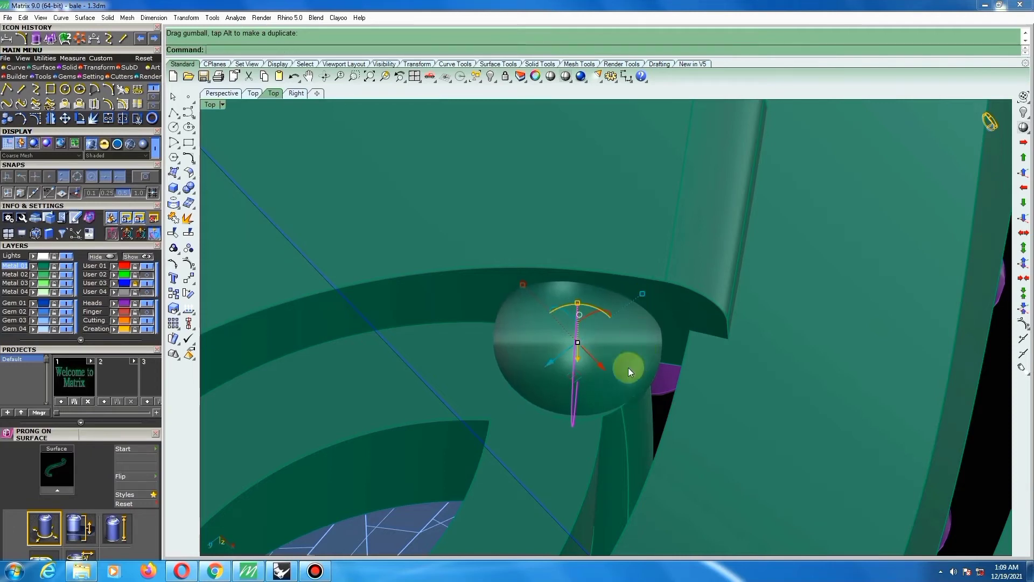
{"action": "scroll", "coordinate": [558, 346], "scroll_direction": "down", "scroll_amount": 5}
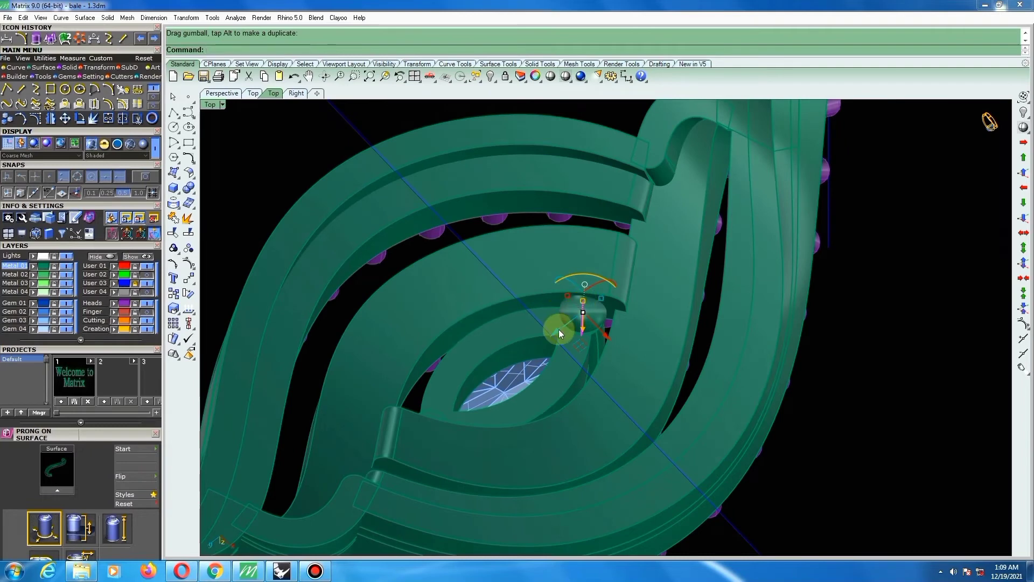
Copy the sphere from the first prong's underside to the prong at the opposite tip of the marquise gem.
{"action": "key", "text": "F5"}
{"action": "scroll", "coordinate": [565, 334], "scroll_direction": "down", "scroll_amount": 4}
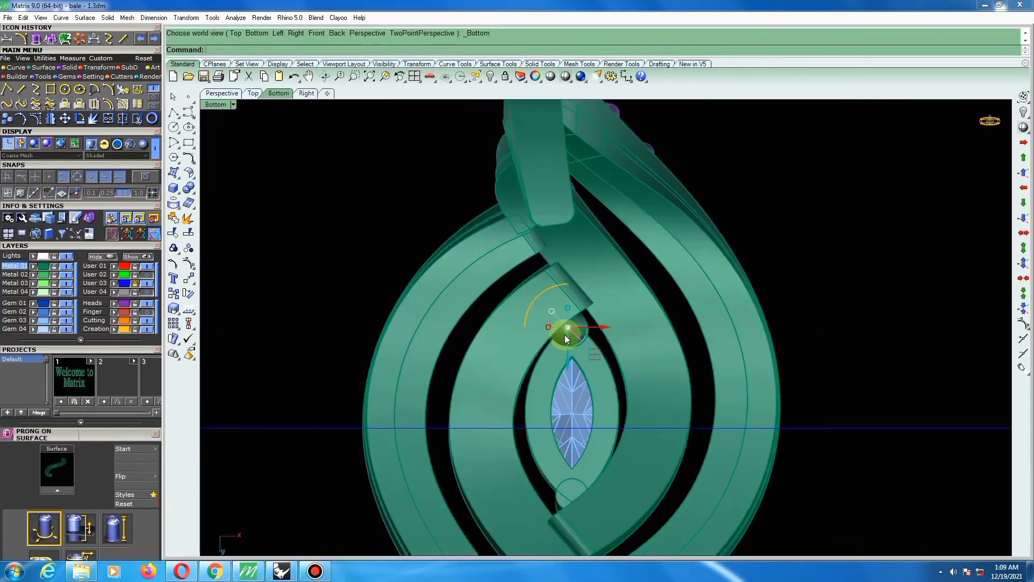
{"action": "key", "text": "ctrl+d"}
{"action": "left_click", "coordinate": [571, 328]}
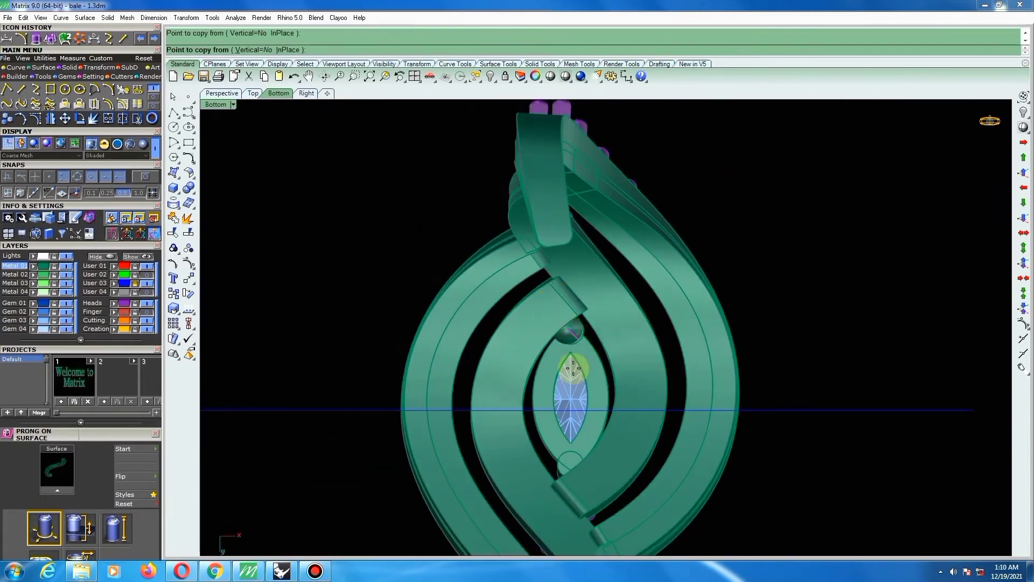
{"action": "scroll", "coordinate": [579, 468], "scroll_direction": "up", "scroll_amount": 2}
{"action": "scroll", "coordinate": [577, 467], "scroll_direction": "up", "scroll_amount": 3}
{"action": "left_click", "coordinate": [572, 459]}
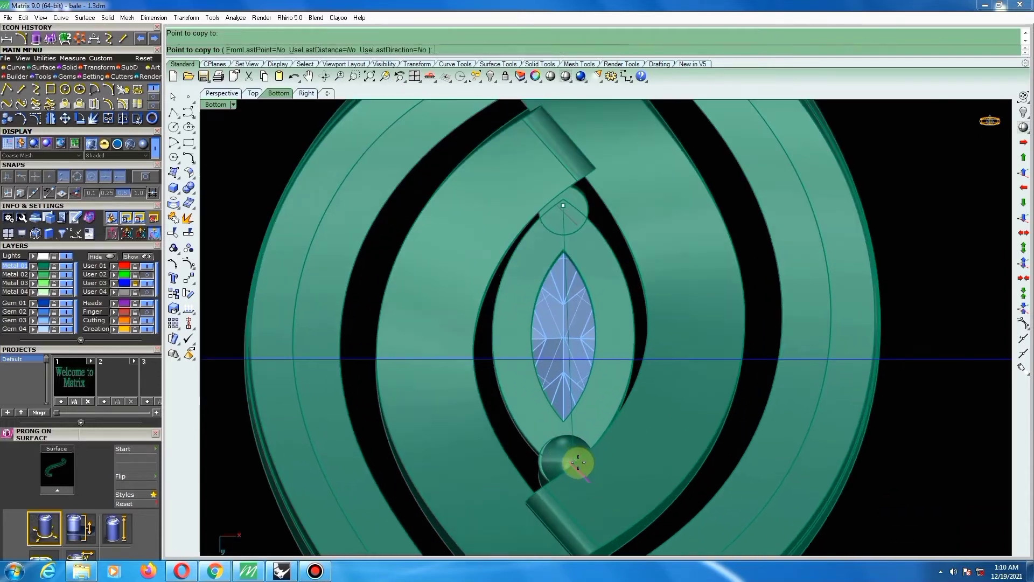
{"action": "scroll", "coordinate": [580, 437], "scroll_direction": "down", "scroll_amount": 3}
{"action": "key", "text": "Return"}
{"action": "scroll", "coordinate": [570, 460], "scroll_direction": "up", "scroll_amount": 5}
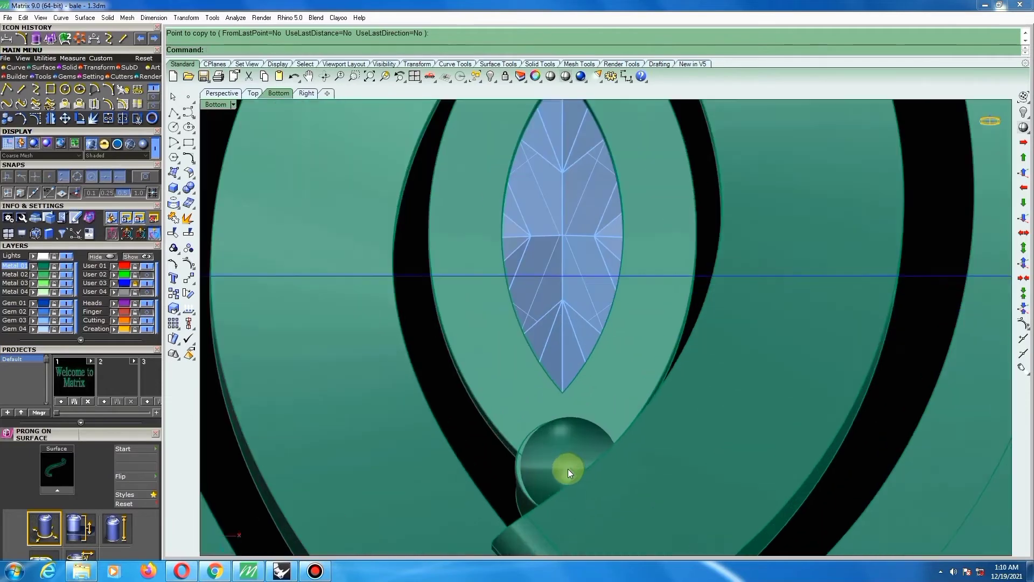
Nudge both underside spheres so that each sits better over its prong end at the marquise gem's tips.
{"action": "left_click", "coordinate": [574, 442]}
{"action": "left_click_drag", "start_coordinate": [574, 442], "coordinate": [571, 445]}
{"action": "scroll", "coordinate": [566, 447], "scroll_direction": "down", "scroll_amount": 5}
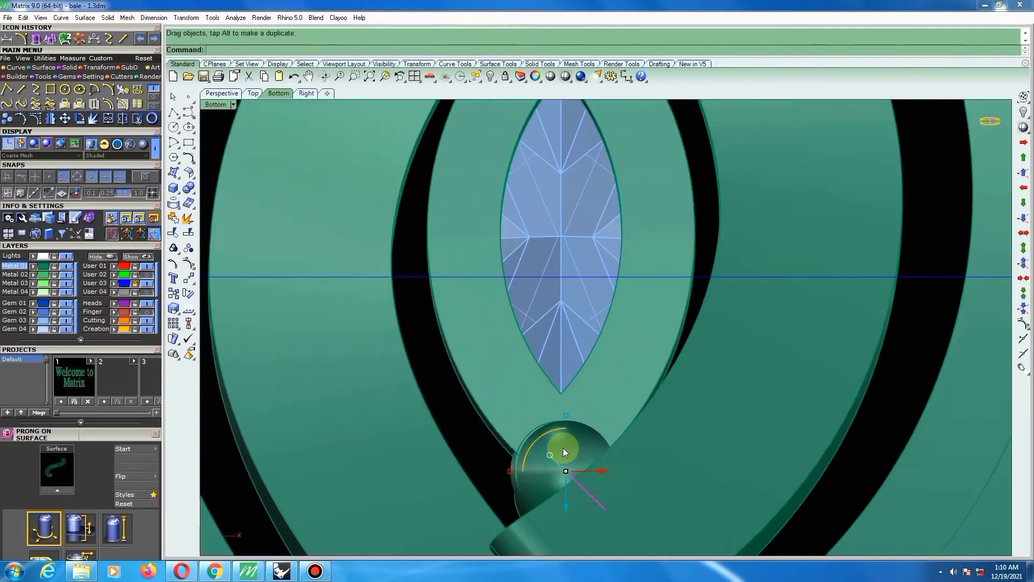
{"action": "scroll", "coordinate": [571, 186], "scroll_direction": "up", "scroll_amount": 5}
{"action": "left_click_drag", "start_coordinate": [551, 218], "coordinate": [549, 224]}
{"action": "scroll", "coordinate": [547, 250], "scroll_direction": "down", "scroll_amount": 5}
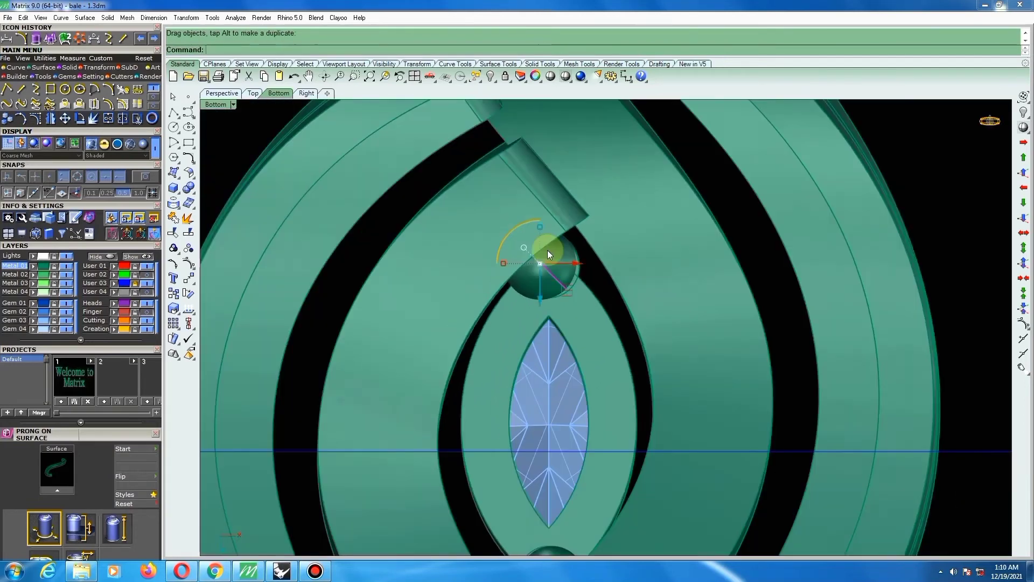
Adjust the height of the marquise gem and its setting slightly between the two prongs.
{"action": "scroll", "coordinate": [705, 231], "scroll_direction": "down", "scroll_amount": 3}
{"action": "right_click_drag", "start_coordinate": [693, 249], "coordinate": [567, 469]}
{"action": "scroll", "coordinate": [593, 432], "scroll_direction": "down", "scroll_amount": 4}
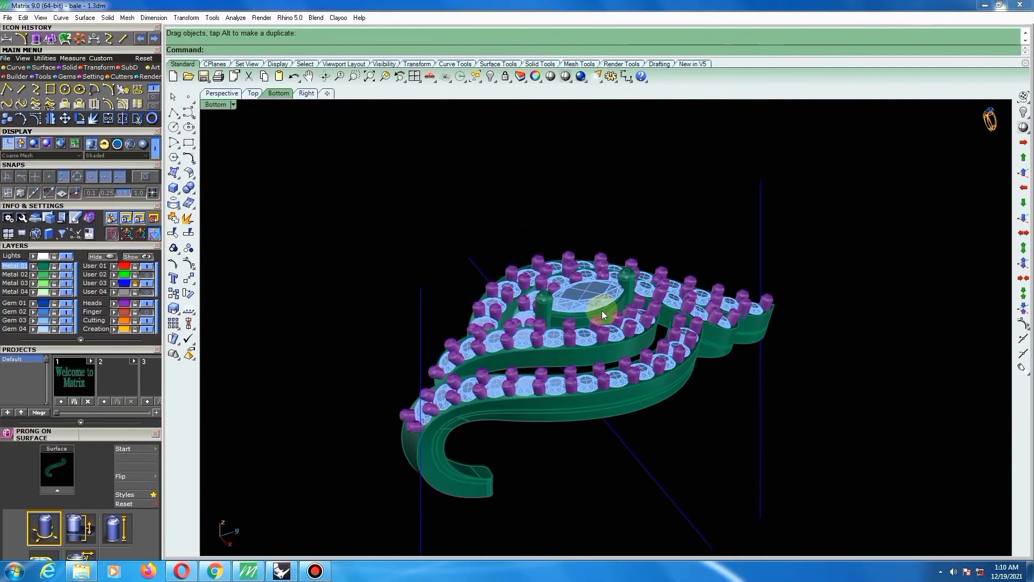
{"action": "scroll", "coordinate": [602, 310], "scroll_direction": "up", "scroll_amount": 6}
{"action": "right_click_drag", "start_coordinate": [601, 309], "coordinate": [502, 476]}
{"action": "right_click_drag", "start_coordinate": [512, 375], "coordinate": [493, 409]}
{"action": "left_click", "coordinate": [536, 323]}
{"action": "key", "text": "F7"}
{"action": "scroll", "coordinate": [564, 382], "scroll_direction": "down", "scroll_amount": 4}
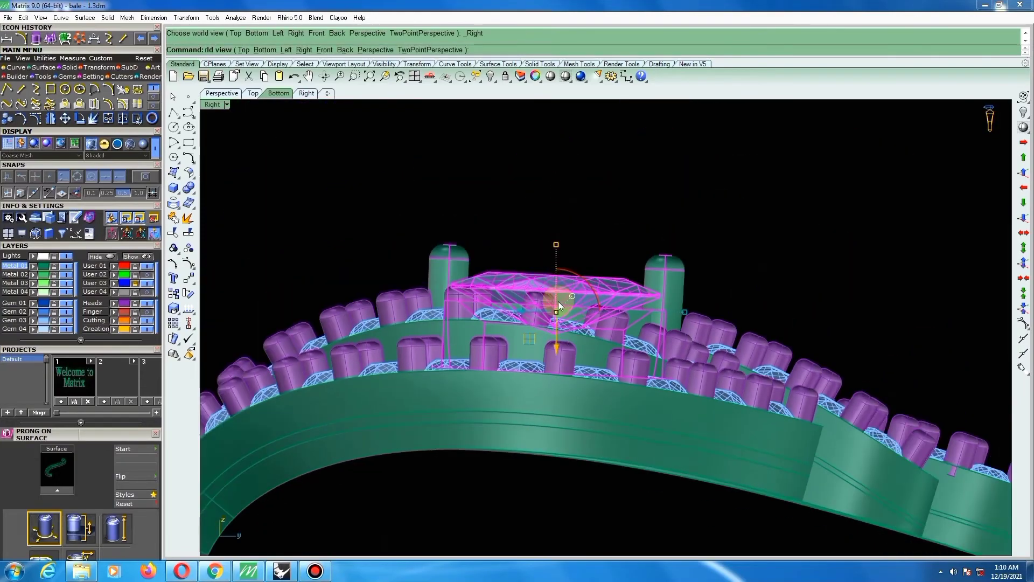
{"action": "scroll", "coordinate": [558, 335], "scroll_direction": "up", "scroll_amount": 4}
{"action": "left_click_drag", "start_coordinate": [557, 346], "coordinate": [552, 332]}
{"action": "left_click", "coordinate": [563, 189]}
Examine the underside of the bail around the marquise setting and the rounded prong ends.
{"action": "scroll", "coordinate": [635, 198], "scroll_direction": "down", "scroll_amount": 3}
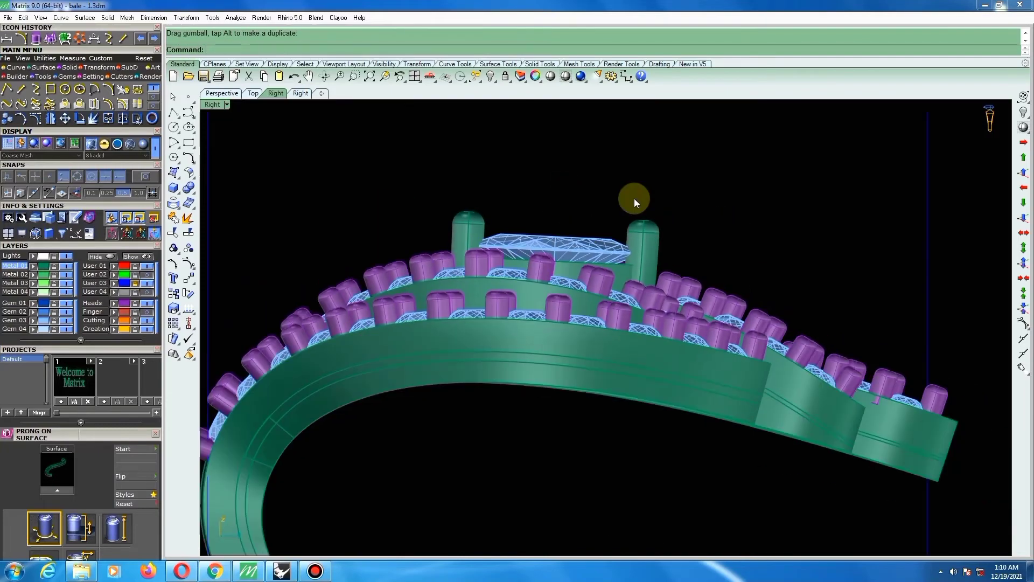
{"action": "scroll", "coordinate": [561, 294], "scroll_direction": "down", "scroll_amount": 3}
{"action": "right_click_drag", "start_coordinate": [566, 438], "coordinate": [554, 260]}
{"action": "scroll", "coordinate": [604, 373], "scroll_direction": "up", "scroll_amount": 5}
{"action": "right_click_drag", "start_coordinate": [604, 373], "coordinate": [658, 244]}
{"action": "scroll", "coordinate": [483, 195], "scroll_direction": "up", "scroll_amount": 6}
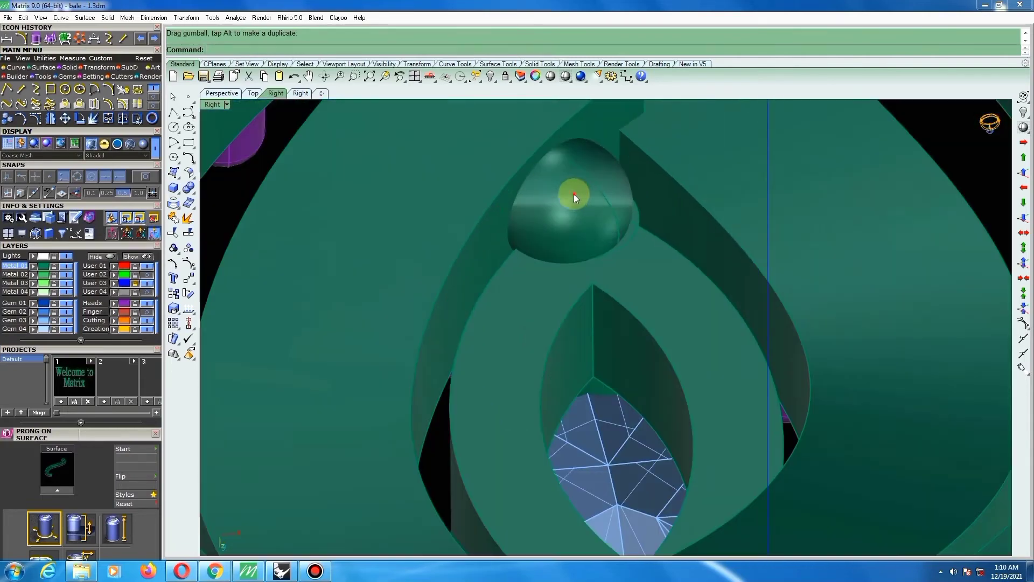
{"action": "left_click", "coordinate": [574, 194]}
{"action": "scroll", "coordinate": [527, 286], "scroll_direction": "down", "scroll_amount": 5}
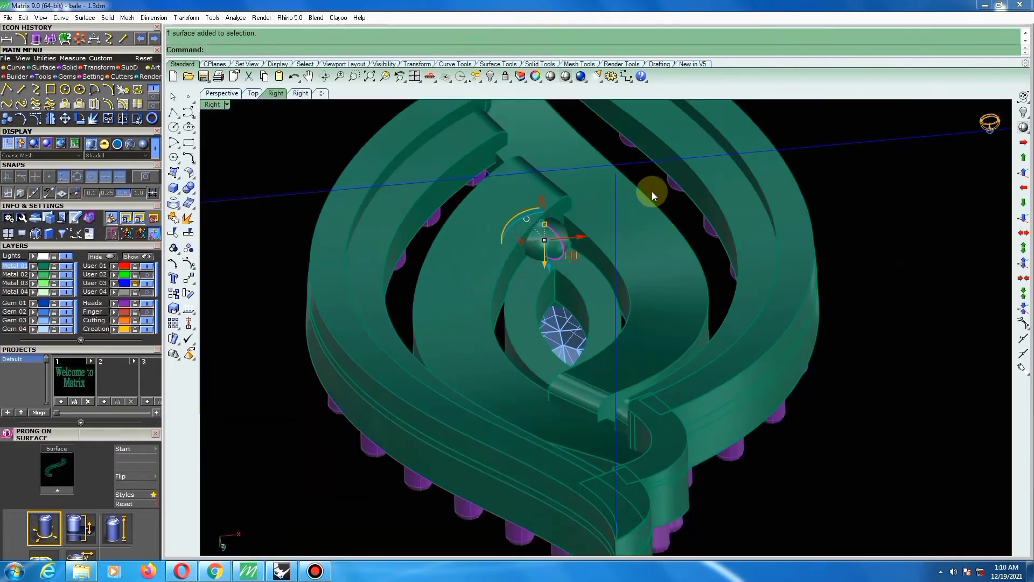
{"action": "right_click_drag", "start_coordinate": [613, 199], "coordinate": [579, 371]}
{"action": "scroll", "coordinate": [586, 374], "scroll_direction": "up", "scroll_amount": 3}
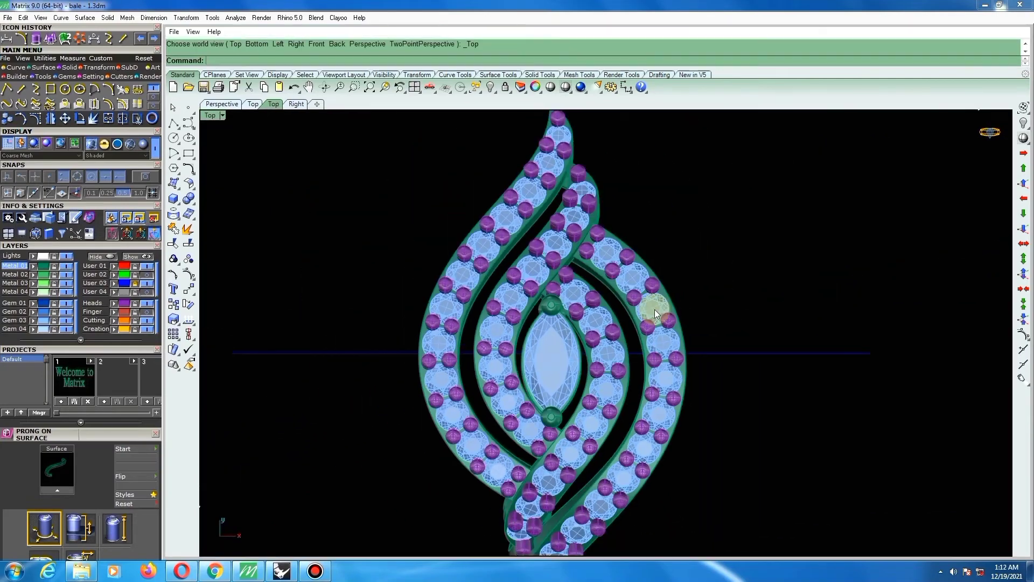
{"action": "left_click", "coordinate": [654, 309]}
{"action": "scroll", "coordinate": [646, 312], "scroll_direction": "down", "scroll_amount": 2}
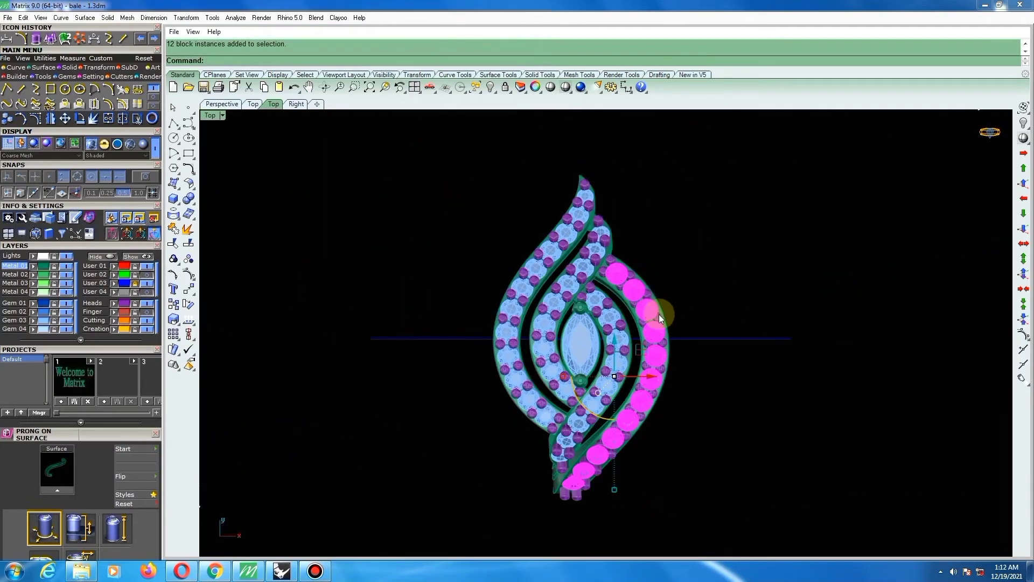
{"action": "left_click", "coordinate": [776, 297]}
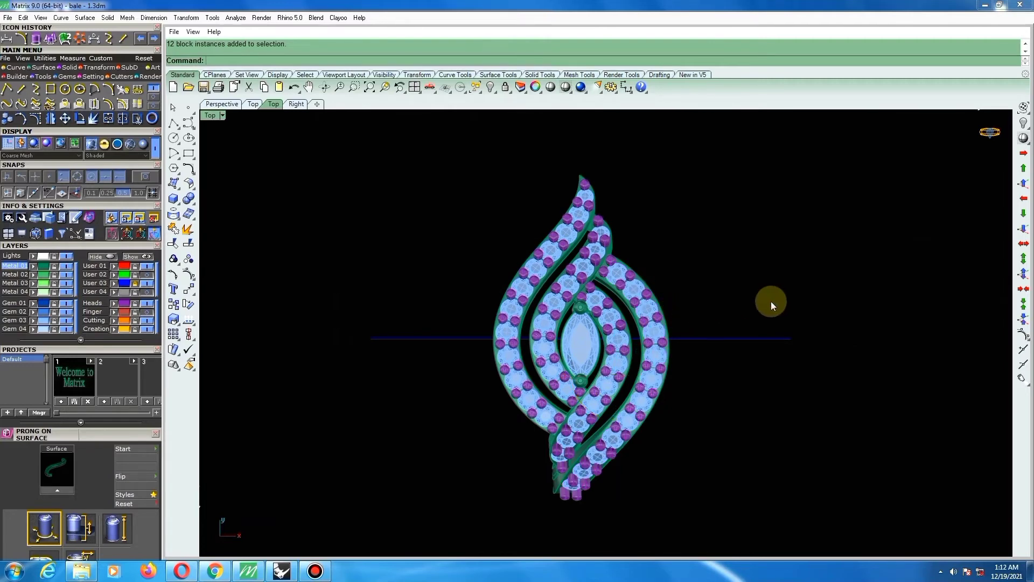
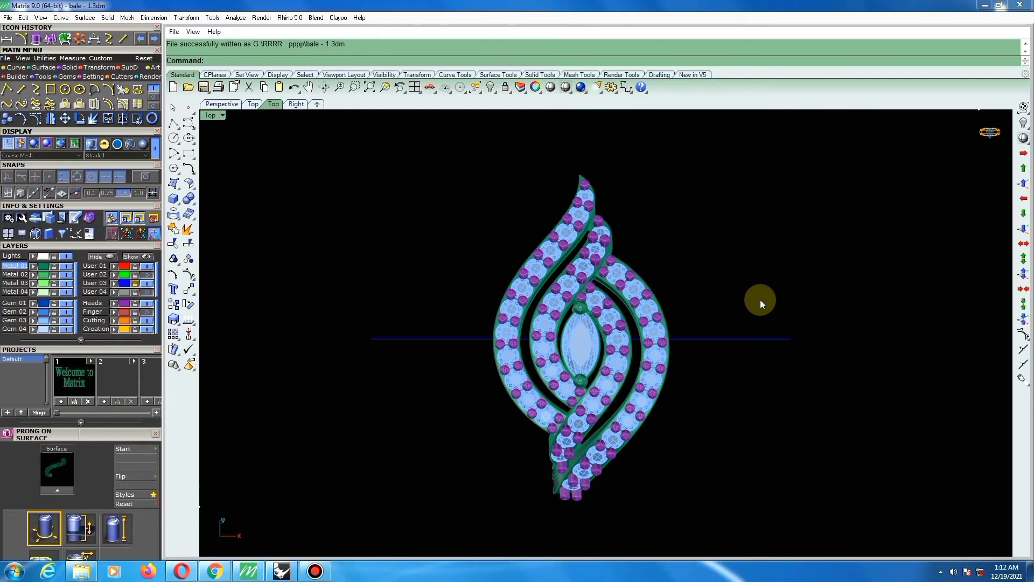
Start the Gem Cutter on the 12 gems of one outer band and set the lower depth to -234% so the cutters pass through.
{"action": "scroll", "coordinate": [638, 282], "scroll_direction": "up", "scroll_amount": 2}
{"action": "left_click", "coordinate": [634, 297]}
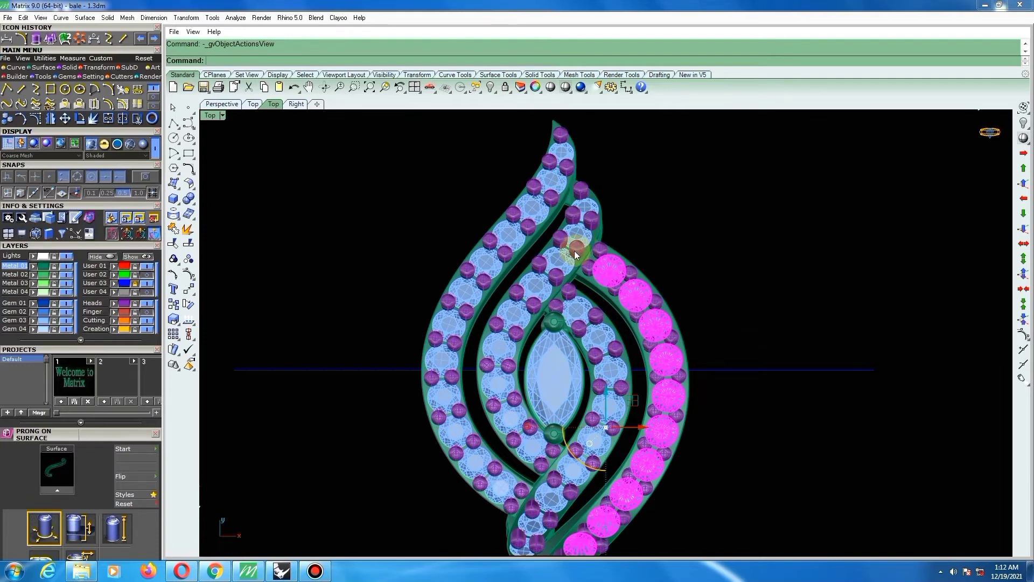
{"action": "key", "text": "F6"}
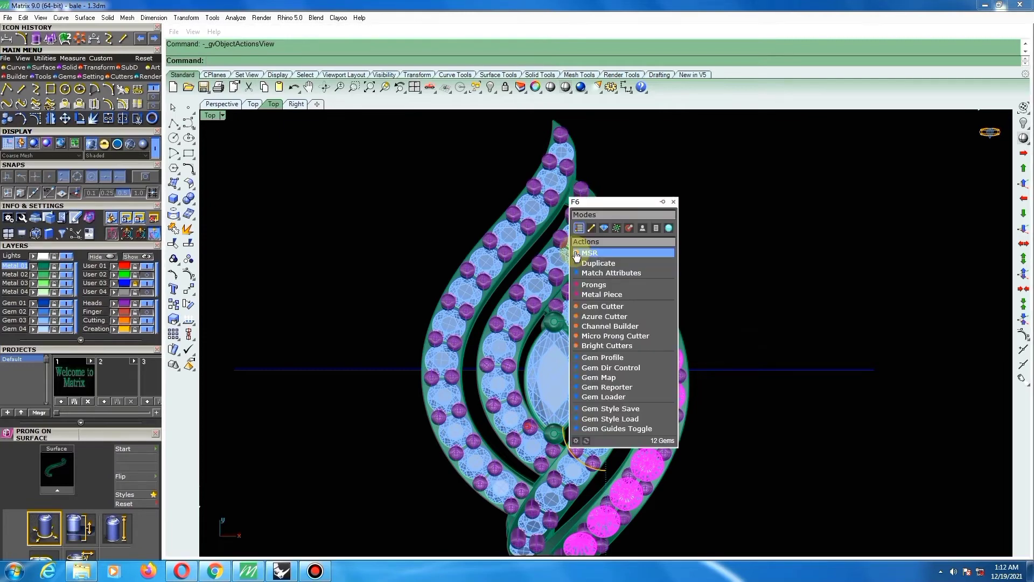
{"action": "left_click", "coordinate": [600, 308]}
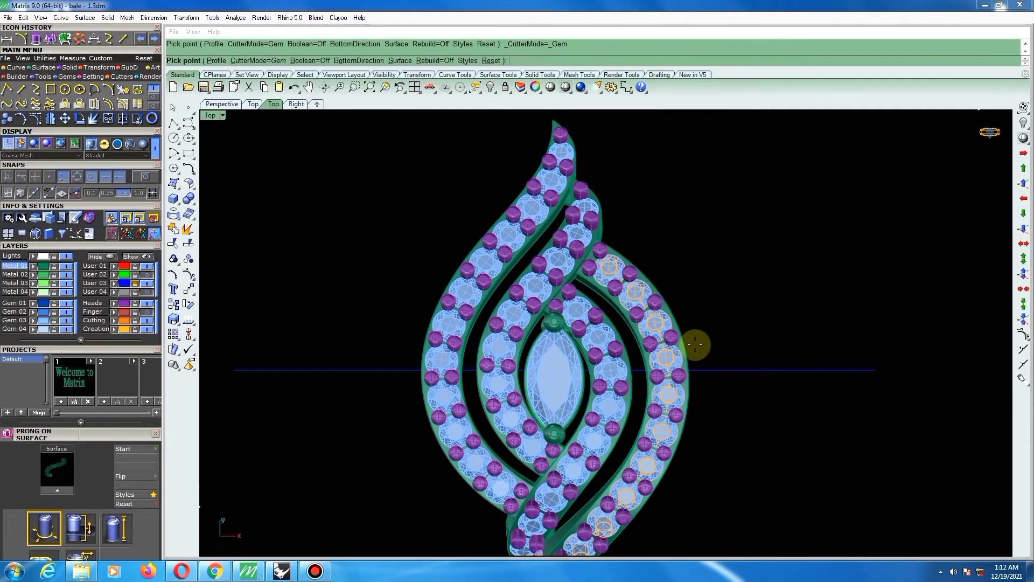
{"action": "right_click_drag", "start_coordinate": [700, 309], "coordinate": [589, 374]}
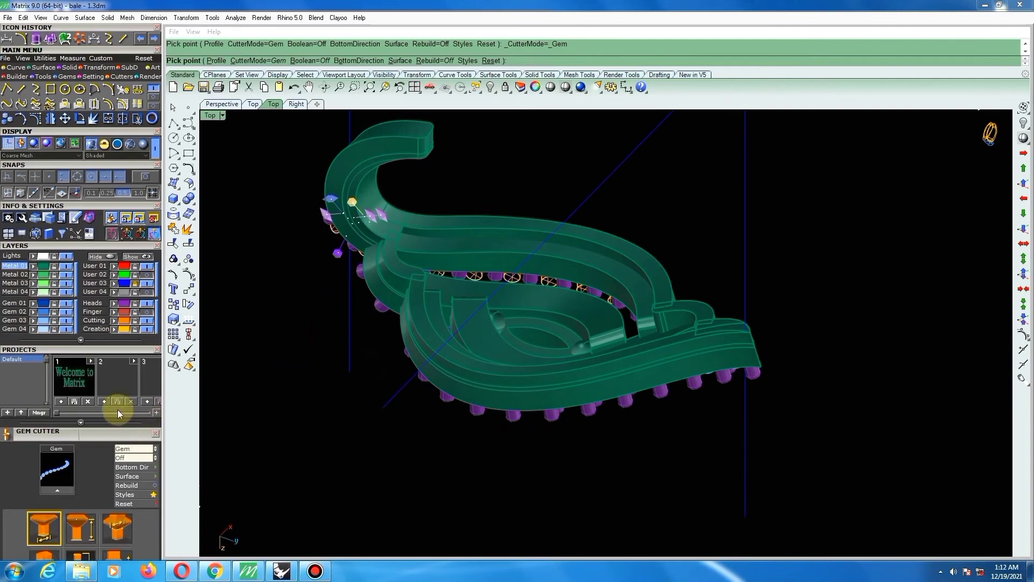
{"action": "scroll", "coordinate": [111, 429], "scroll_direction": "down", "scroll_amount": 3}
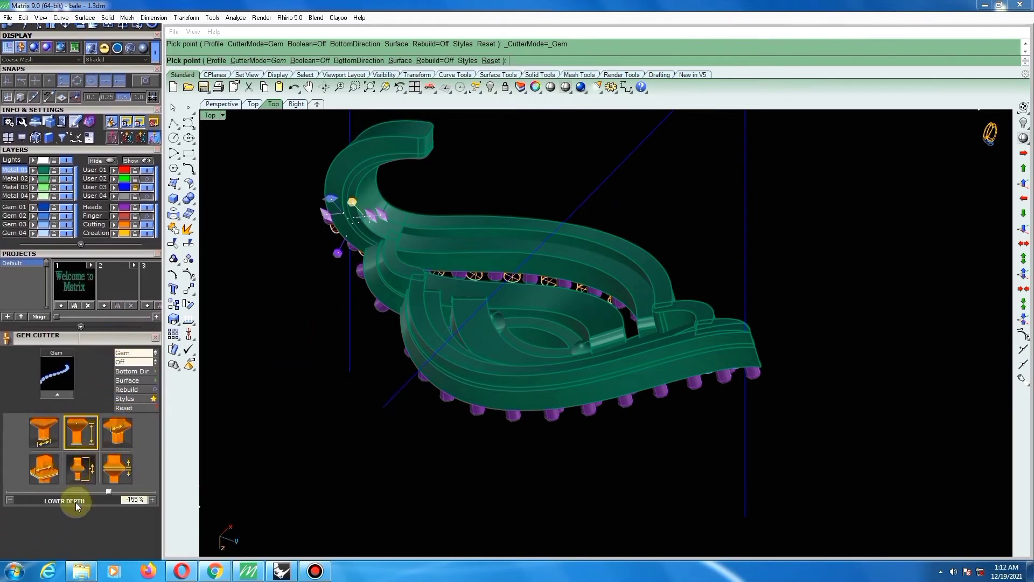
{"action": "left_click_drag", "start_coordinate": [100, 492], "coordinate": [86, 493]}
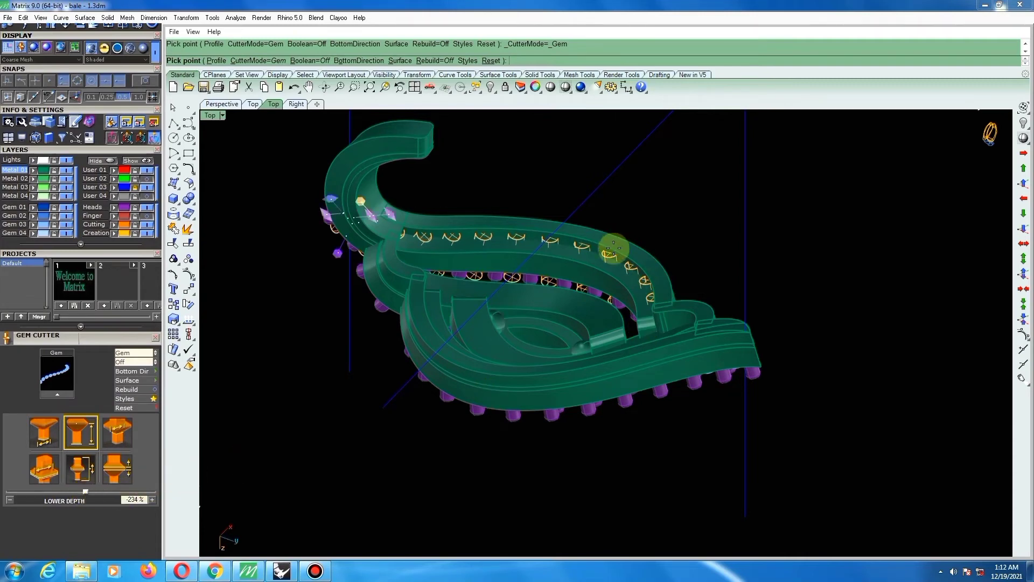
Set the cutters' lower taper to 39% and generate the gem cutters for the outer band's row.
{"action": "scroll", "coordinate": [614, 253], "scroll_direction": "up", "scroll_amount": 6}
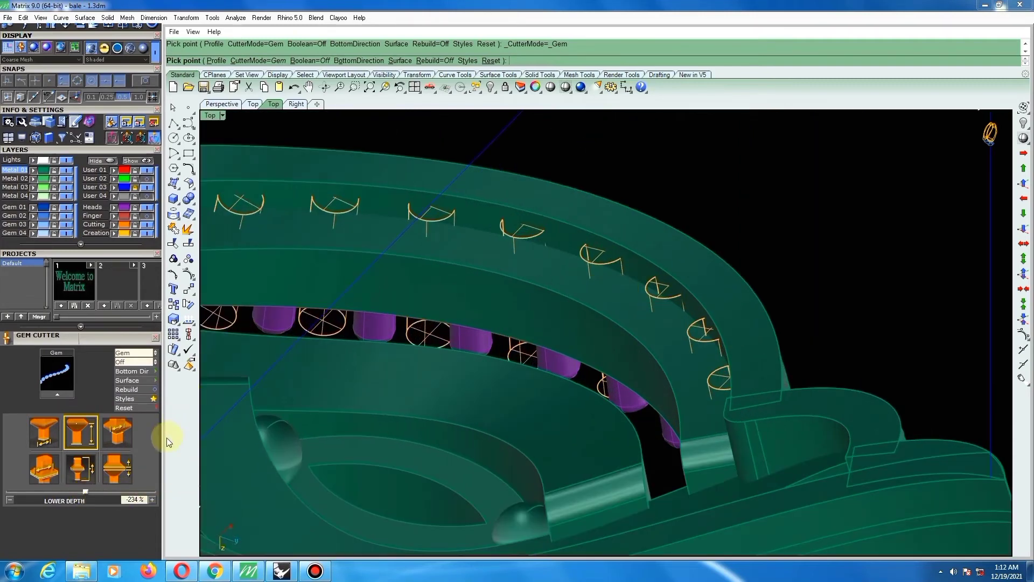
{"action": "left_click", "coordinate": [56, 435]}
{"action": "left_click_drag", "start_coordinate": [76, 489], "coordinate": [60, 490]}
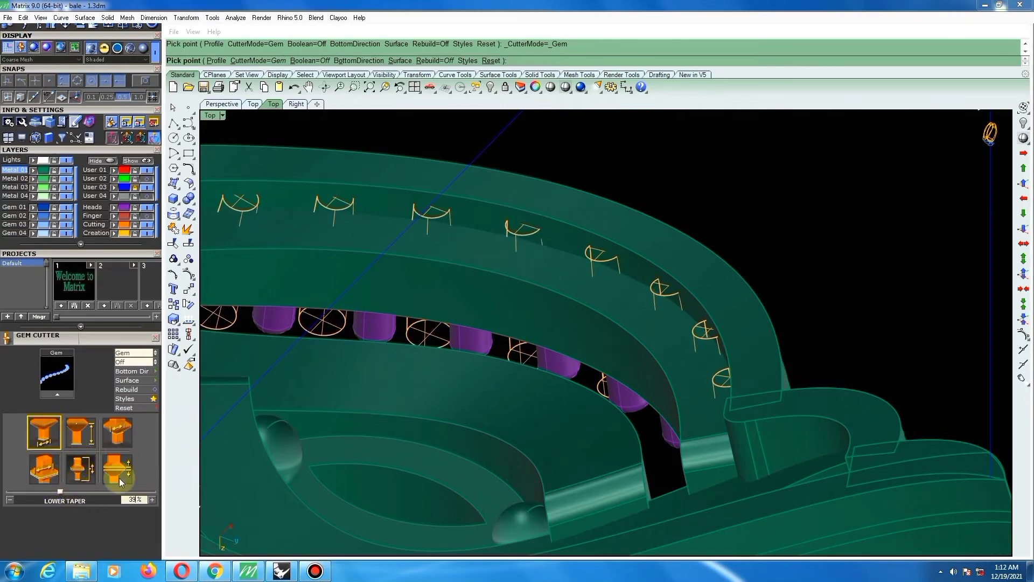
{"action": "right_click", "coordinate": [445, 338]}
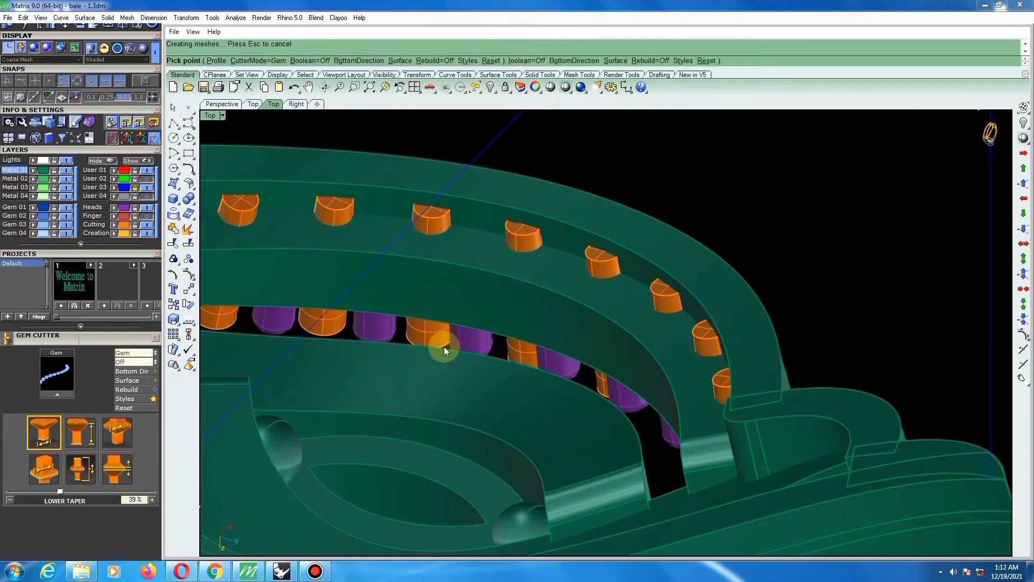
{"action": "scroll", "coordinate": [448, 347], "scroll_direction": "down", "scroll_amount": 8}
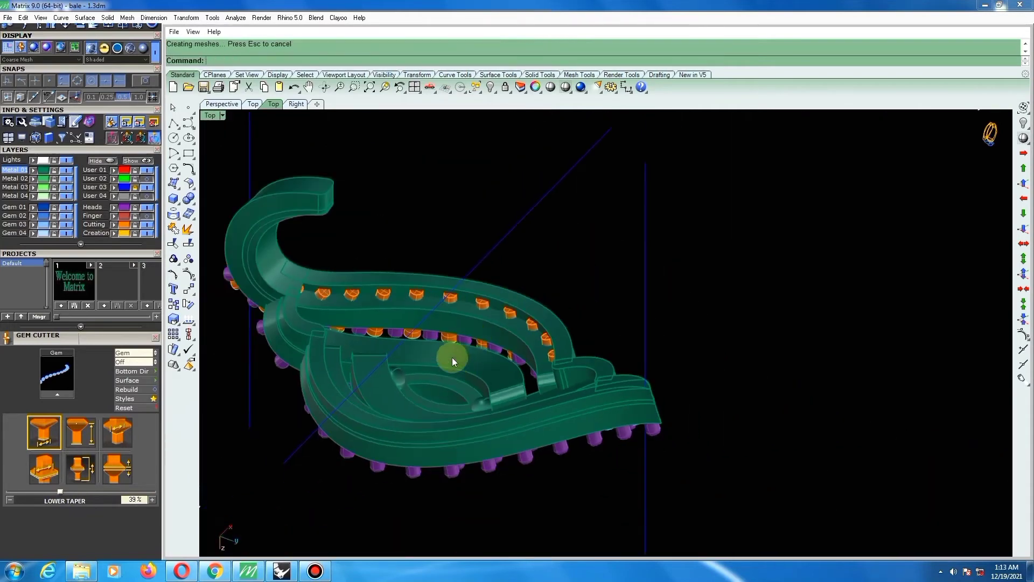
Generate gem cutters with the current settings for the inner gem row between the first outer band and the marquise gem.
{"action": "right_click_drag", "start_coordinate": [483, 344], "coordinate": [708, 122]}
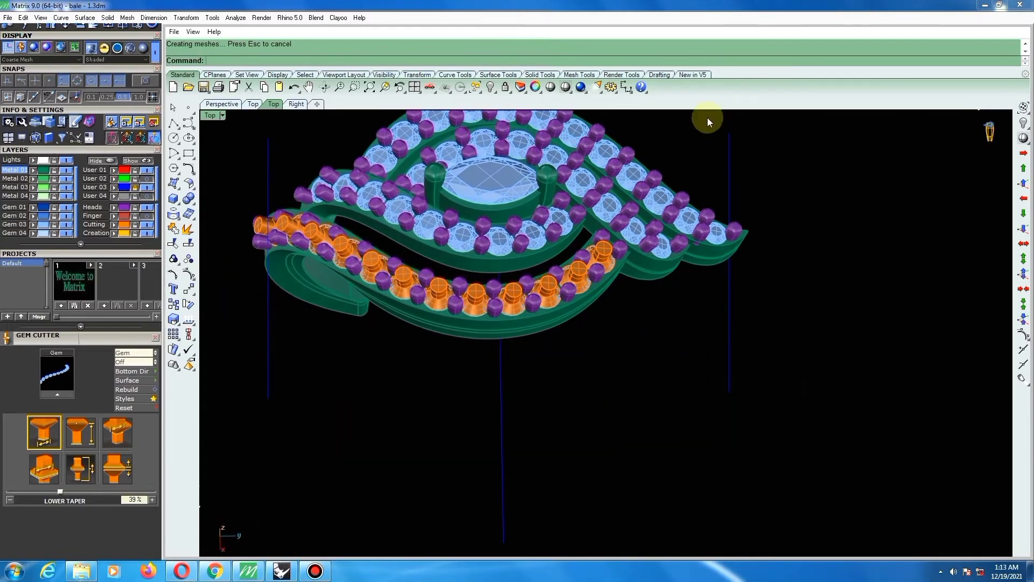
{"action": "left_click", "coordinate": [490, 241]}
{"action": "scroll", "coordinate": [497, 244], "scroll_direction": "up", "scroll_amount": 2}
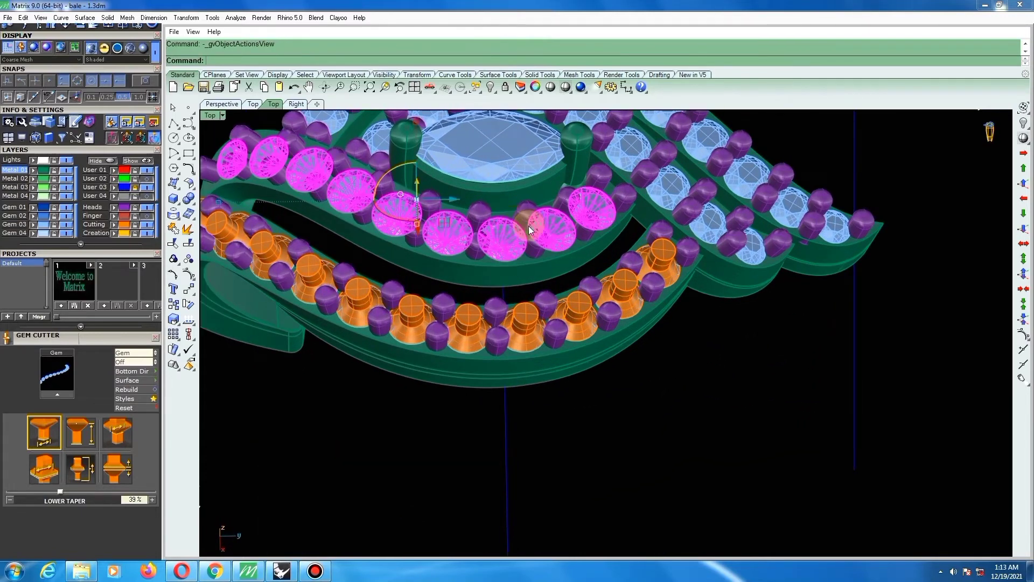
{"action": "key", "text": "F6"}
{"action": "left_click", "coordinate": [537, 280]}
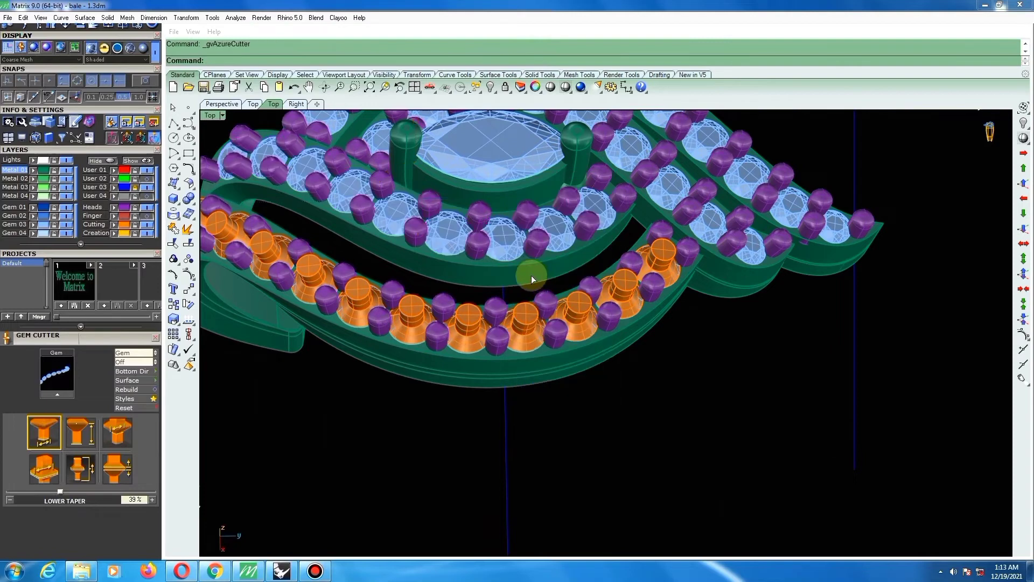
{"action": "right_click", "coordinate": [528, 273]}
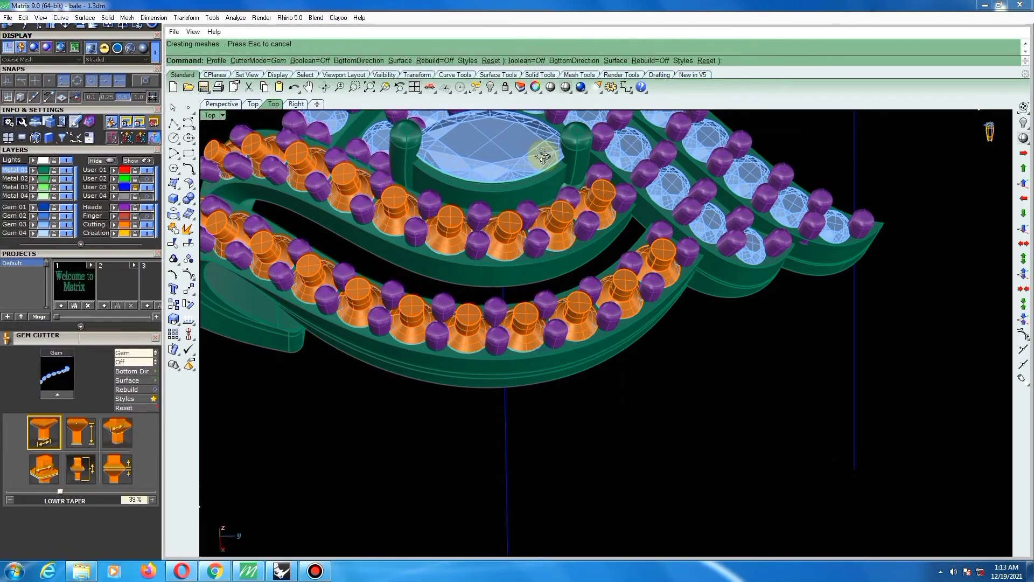
{"action": "right_click_drag", "start_coordinate": [544, 156], "coordinate": [546, 506]}
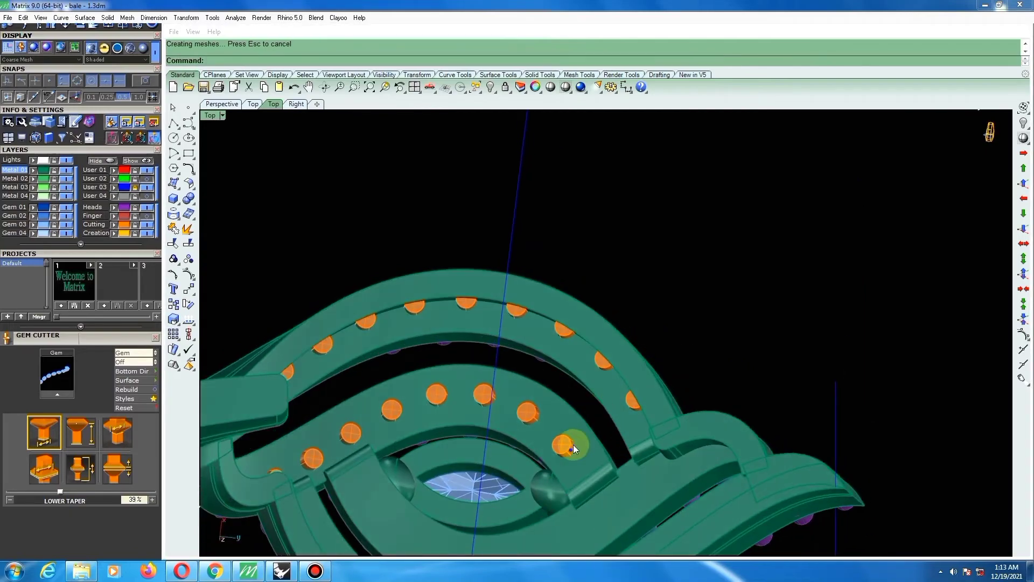
{"action": "right_click_drag", "start_coordinate": [570, 444], "coordinate": [564, 156]}
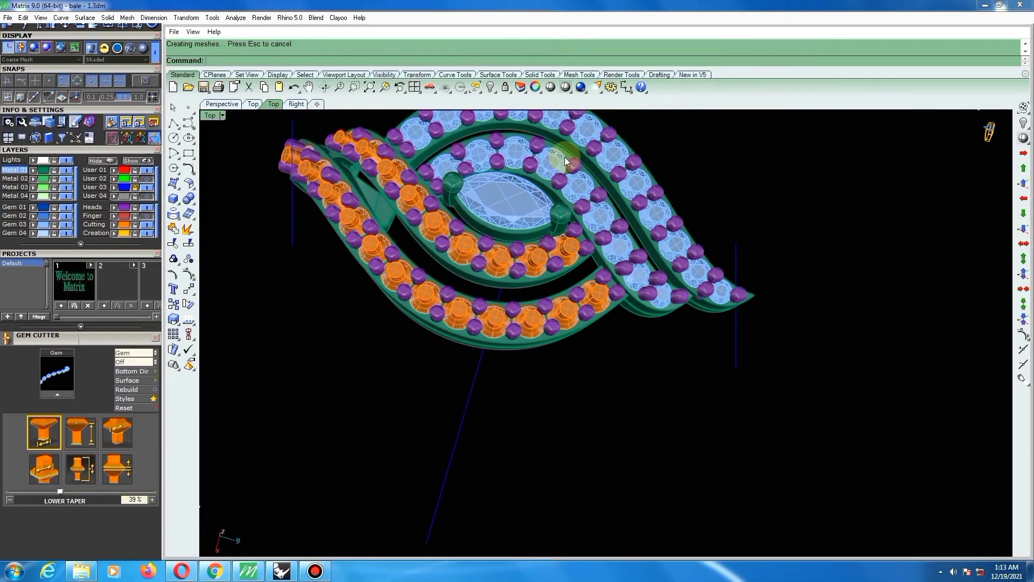
Add gem cutters with the same settings to the inner gem row on the opposite side of the marquise gem.
{"action": "scroll", "coordinate": [532, 171], "scroll_direction": "up", "scroll_amount": 4}
{"action": "left_click", "coordinate": [532, 171]}
{"action": "key", "text": "F6"}
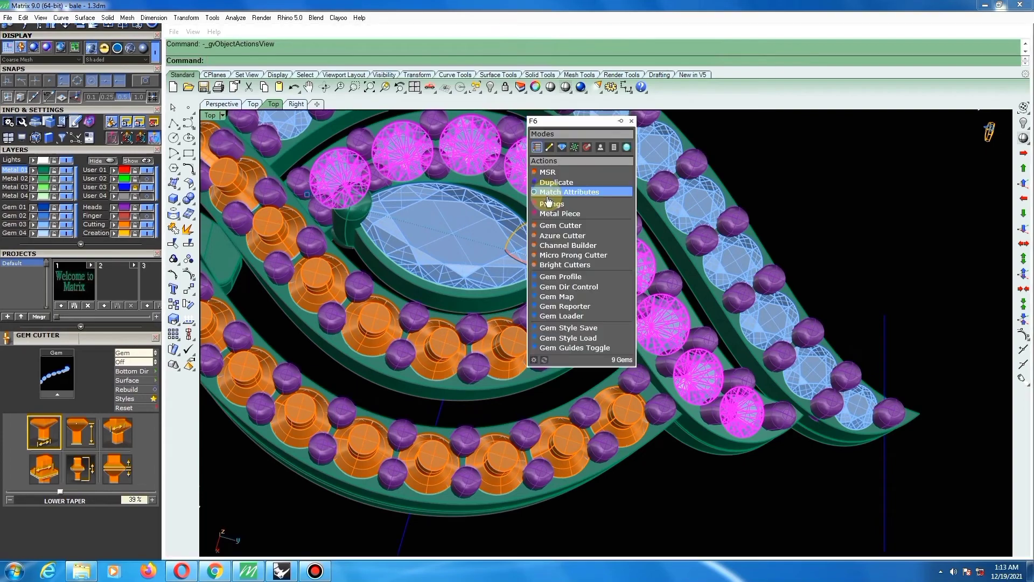
{"action": "left_click", "coordinate": [551, 225]}
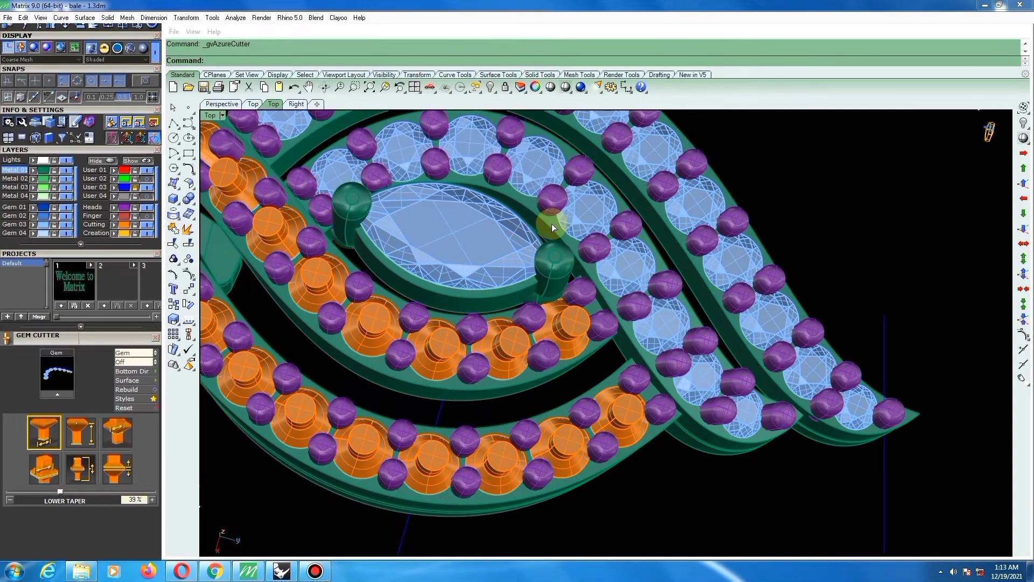
{"action": "right_click", "coordinate": [566, 221]}
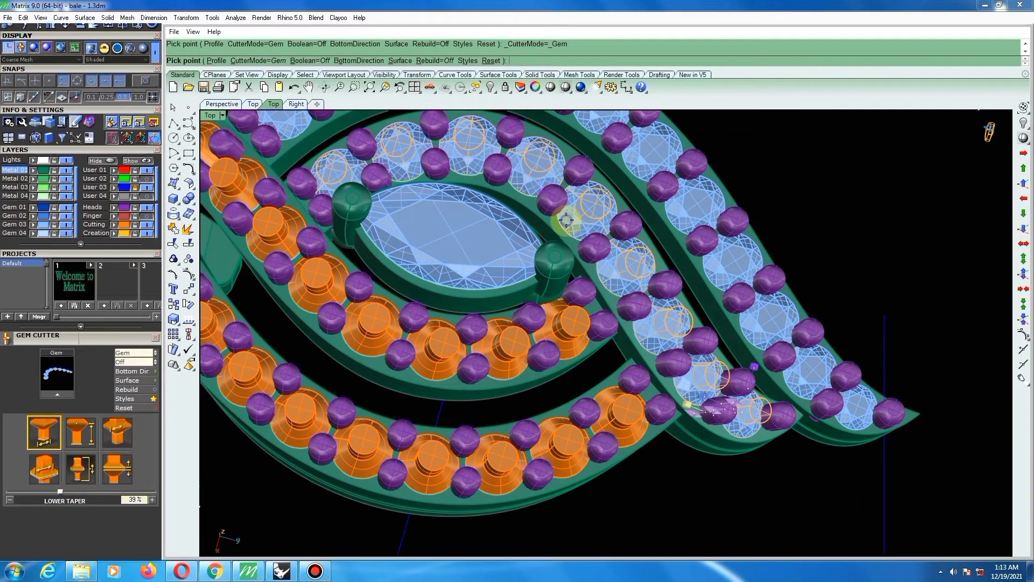
{"action": "scroll", "coordinate": [538, 264], "scroll_direction": "down", "scroll_amount": 2}
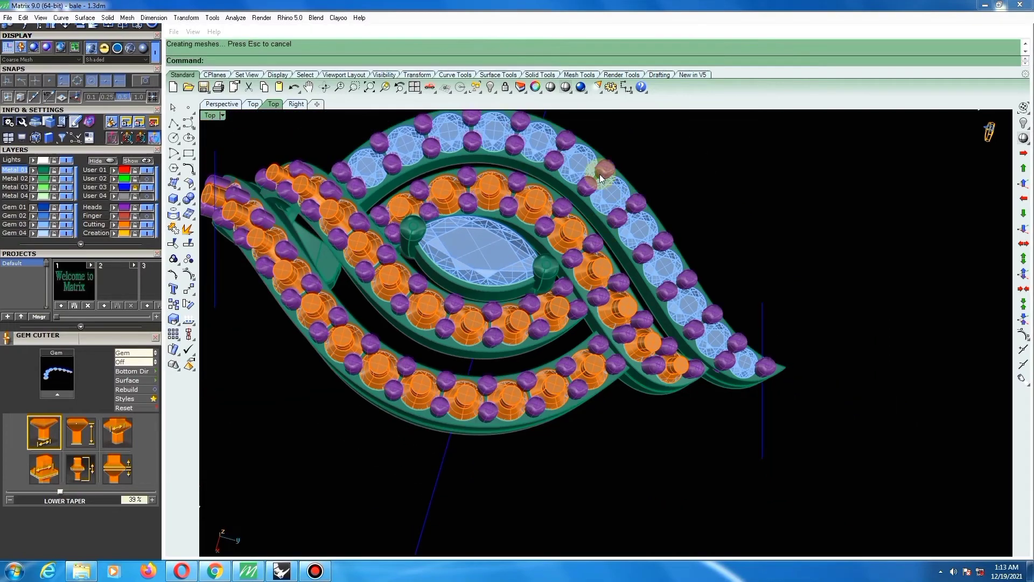
Generate matching gem cutters for the remaining outer band's gem row.
{"action": "left_click", "coordinate": [577, 160]}
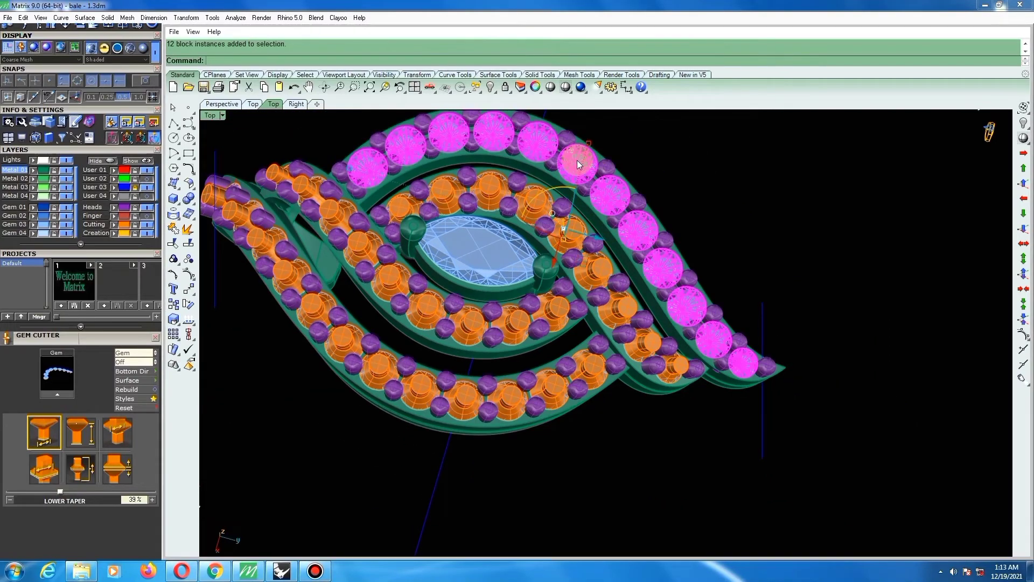
{"action": "middle_click", "coordinate": [621, 143]}
{"action": "left_click", "coordinate": [644, 198]}
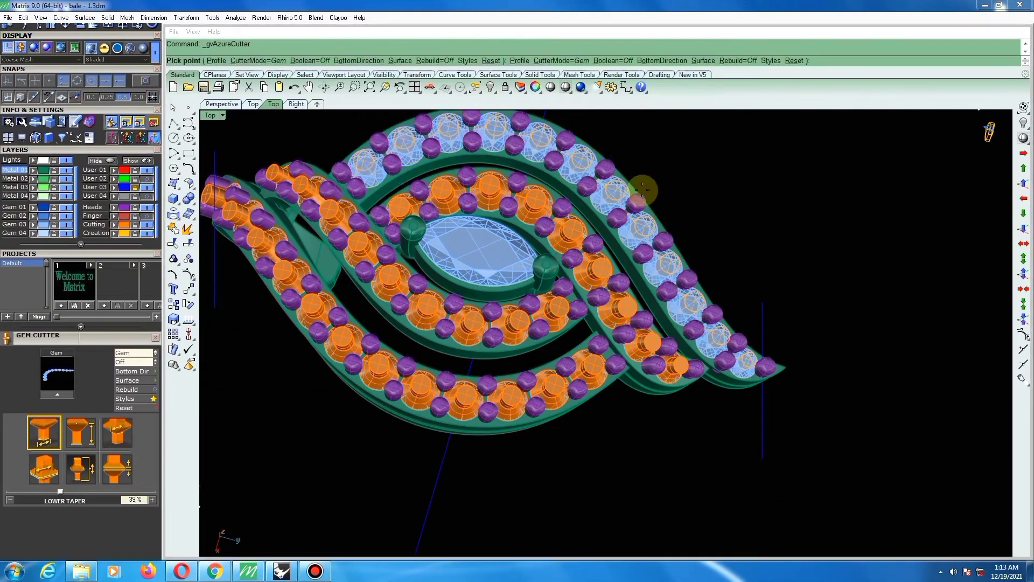
{"action": "right_click", "coordinate": [641, 189]}
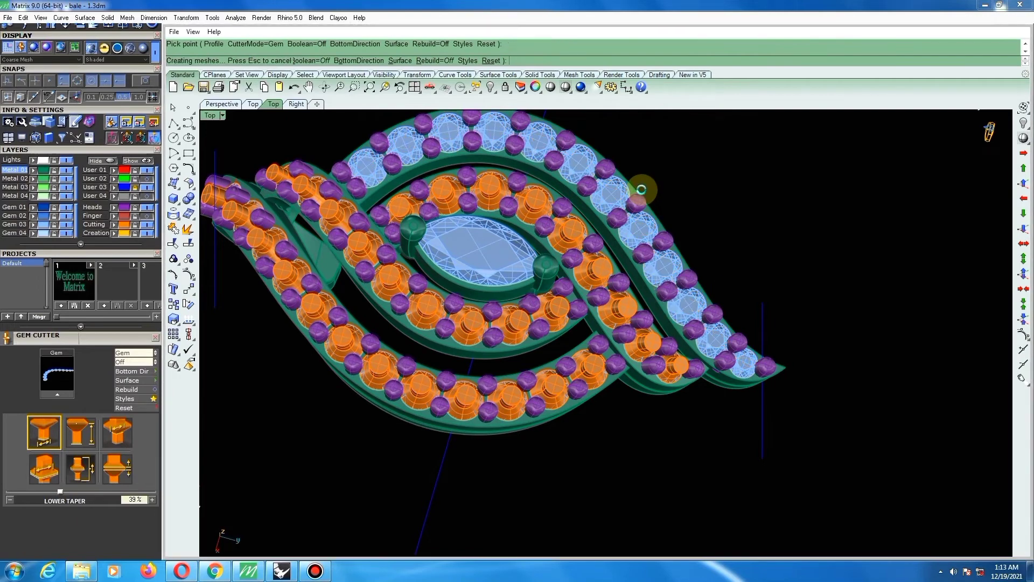
{"action": "scroll", "coordinate": [596, 228], "scroll_direction": "down", "scroll_amount": 4}
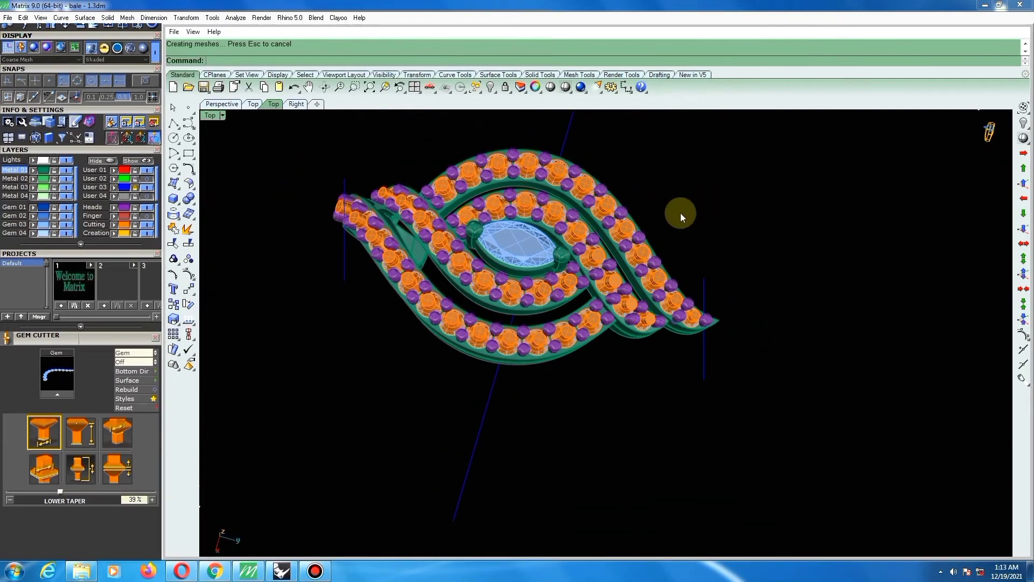
Examine the bail's underside to check where the gem cutters exit through the bands.
{"action": "scroll", "coordinate": [670, 222], "scroll_direction": "down", "scroll_amount": 2}
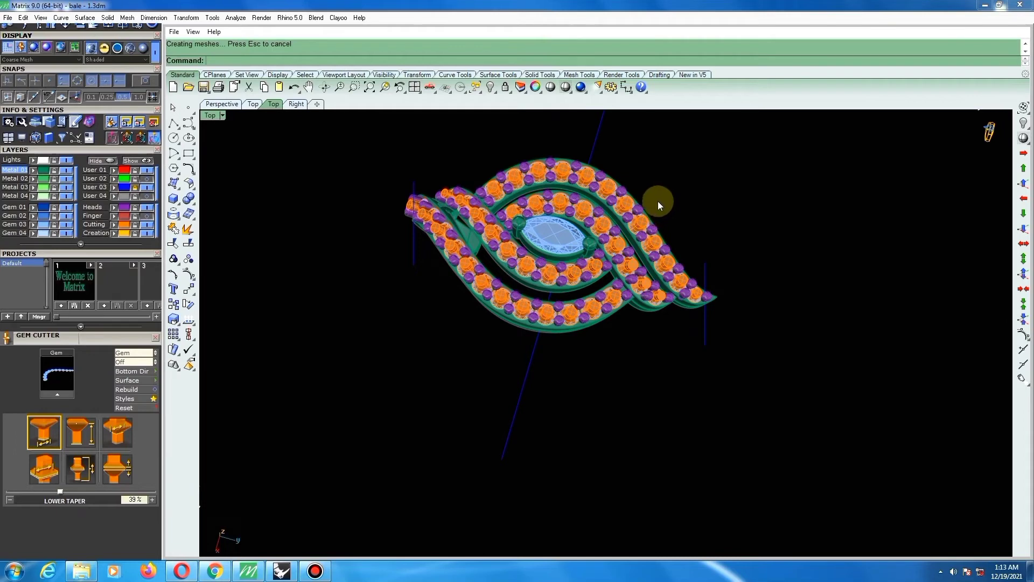
{"action": "scroll", "coordinate": [609, 233], "scroll_direction": "up", "scroll_amount": 3}
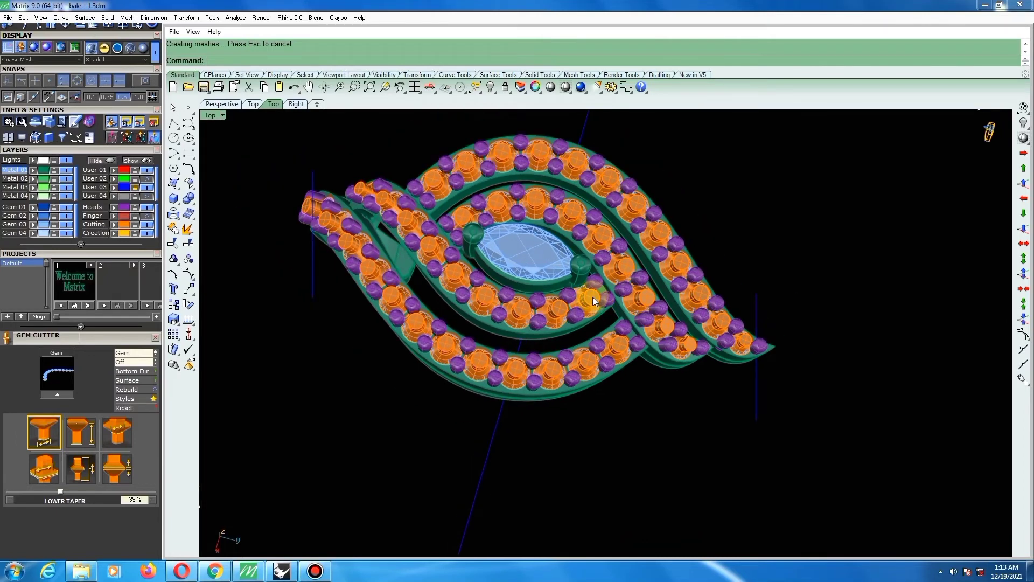
{"action": "key", "text": "F6"}
{"action": "scroll", "coordinate": [598, 259], "scroll_direction": "up", "scroll_amount": 5}
{"action": "right_click_drag", "start_coordinate": [595, 261], "coordinate": [588, 295]}
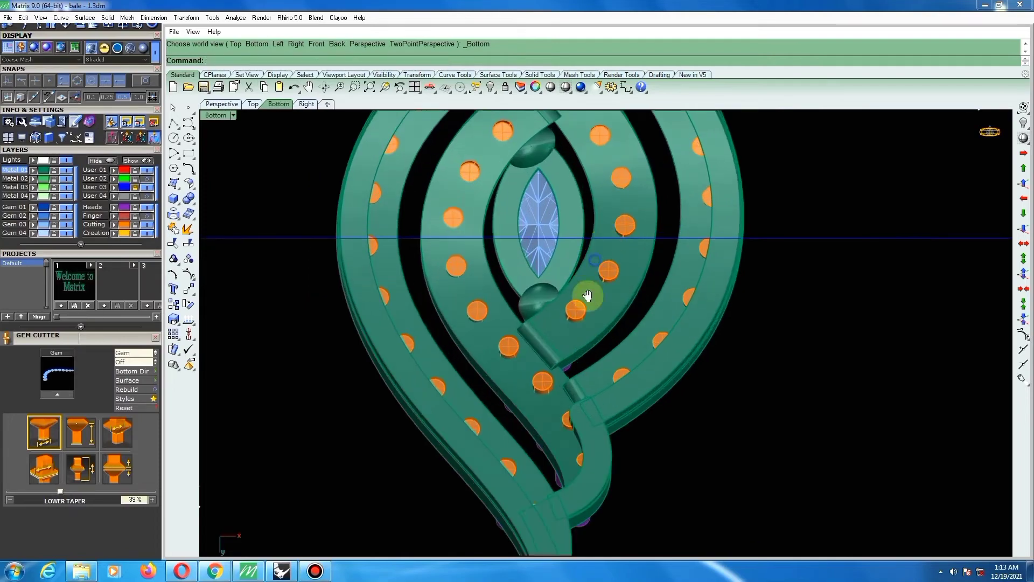
{"action": "scroll", "coordinate": [580, 349], "scroll_direction": "down", "scroll_amount": 4}
{"action": "scroll", "coordinate": [547, 242], "scroll_direction": "up", "scroll_amount": 3}
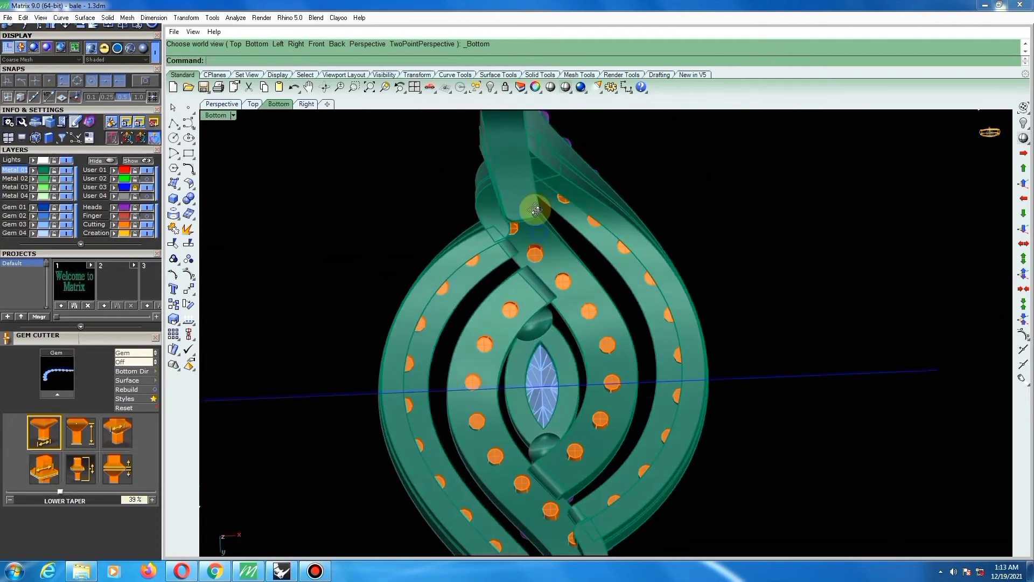
{"action": "mouse_move", "coordinate": [535, 210]}
{"action": "right_mouse_down"}
{"action": "mouse_move", "coordinate": [556, 174]}
{"action": "mouse_move", "coordinate": [577, 168]}
{"action": "mouse_move", "coordinate": [526, 207]}
{"action": "right_mouse_up"}
{"action": "scroll", "coordinate": [547, 209], "scroll_direction": "up", "scroll_amount": 2}
{"action": "scroll", "coordinate": [558, 163], "scroll_direction": "down", "scroll_amount": 5}
{"action": "scroll", "coordinate": [557, 164], "scroll_direction": "up", "scroll_amount": 5}
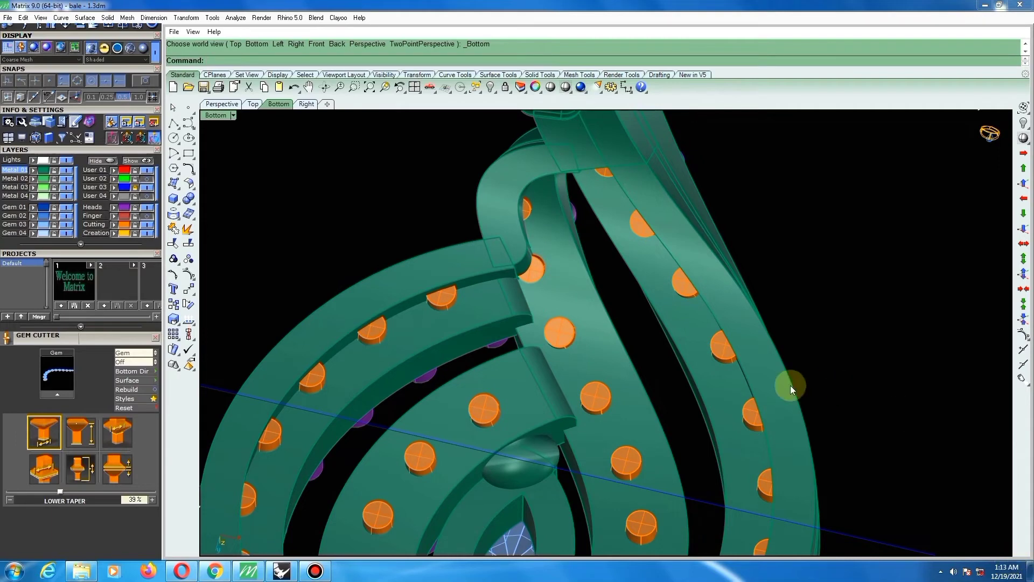
Move the bottom face of the half-hidden cutter beside the band overlap near the bail loop clear of the overlapping band.
{"action": "scroll", "coordinate": [533, 269], "scroll_direction": "up", "scroll_amount": 3}
{"action": "left_click", "coordinate": [541, 272]}
{"action": "right_click", "coordinate": [543, 270]}
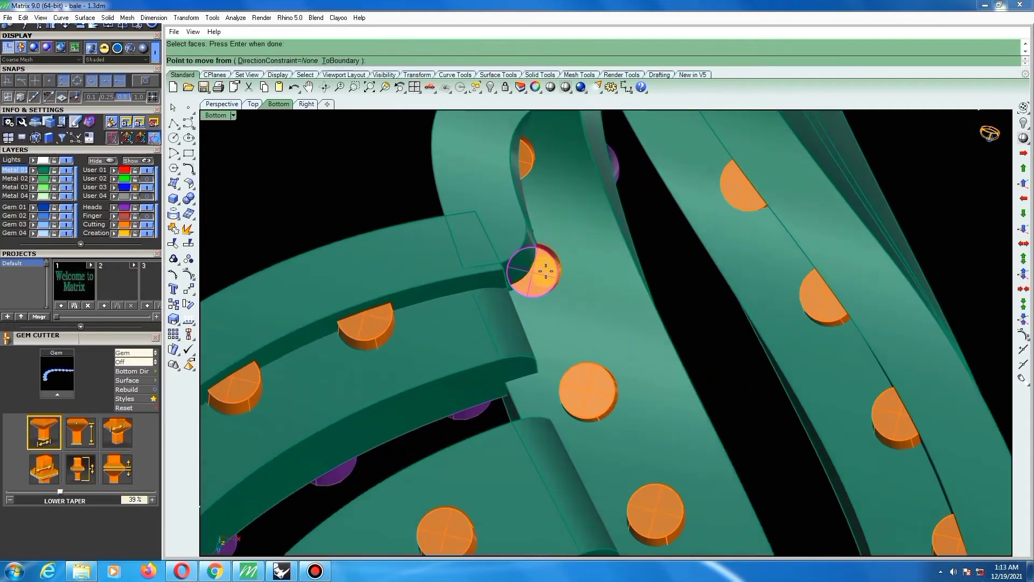
{"action": "scroll", "coordinate": [545, 270], "scroll_direction": "up", "scroll_amount": 4}
{"action": "left_click", "coordinate": [546, 271]}
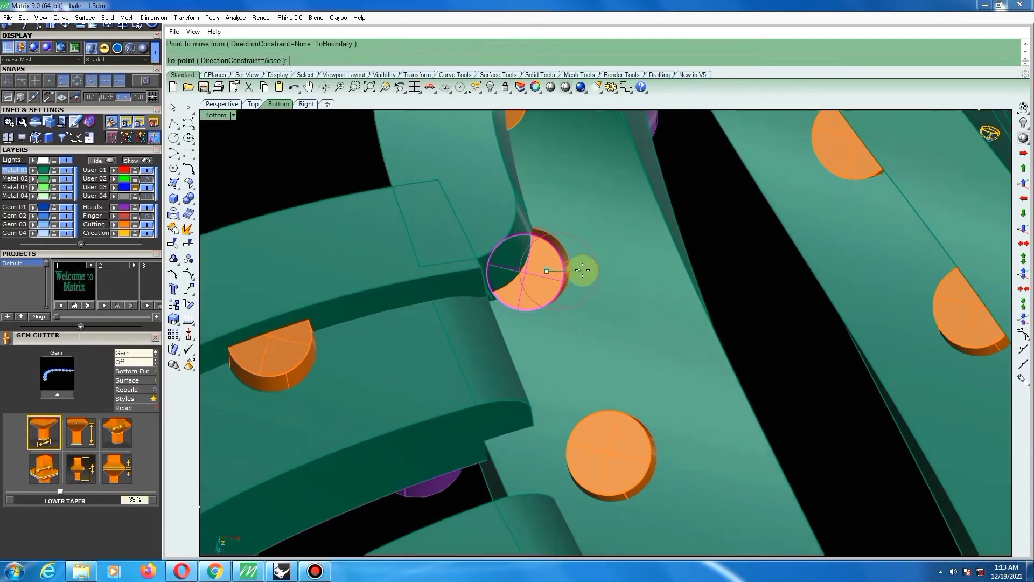
{"action": "left_click", "coordinate": [582, 270]}
{"action": "scroll", "coordinate": [605, 289], "scroll_direction": "down", "scroll_amount": 3}
{"action": "scroll", "coordinate": [550, 194], "scroll_direction": "up", "scroll_amount": 2}
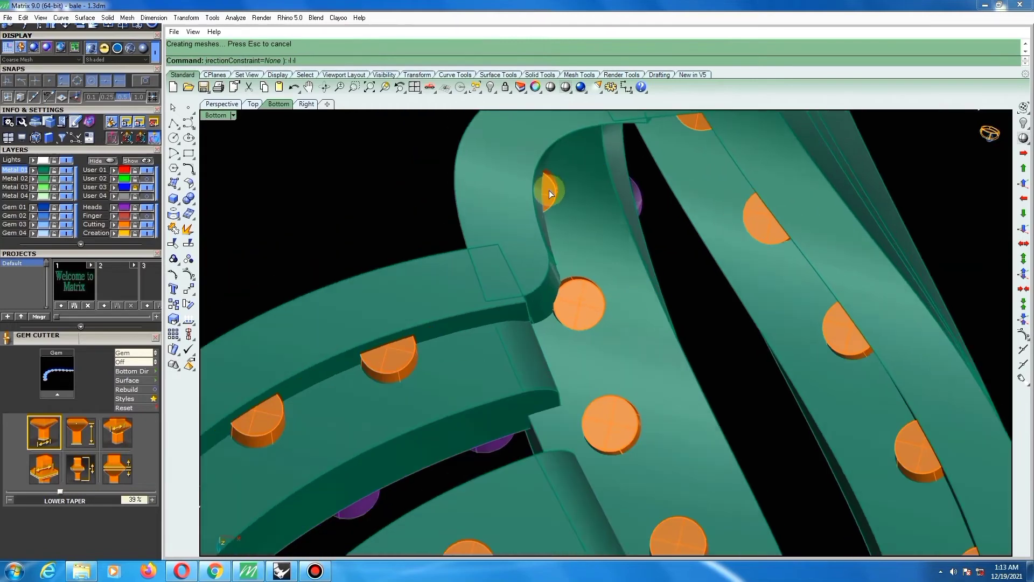
Shift the bottom face of the neighbouring cutter inside the curled band end near the bail loop into the open.
{"action": "right_click", "coordinate": [549, 194]}
{"action": "left_click", "coordinate": [549, 192]}
{"action": "right_click", "coordinate": [548, 192]}
{"action": "scroll", "coordinate": [548, 191], "scroll_direction": "up", "scroll_amount": 4}
{"action": "left_click", "coordinate": [548, 190]}
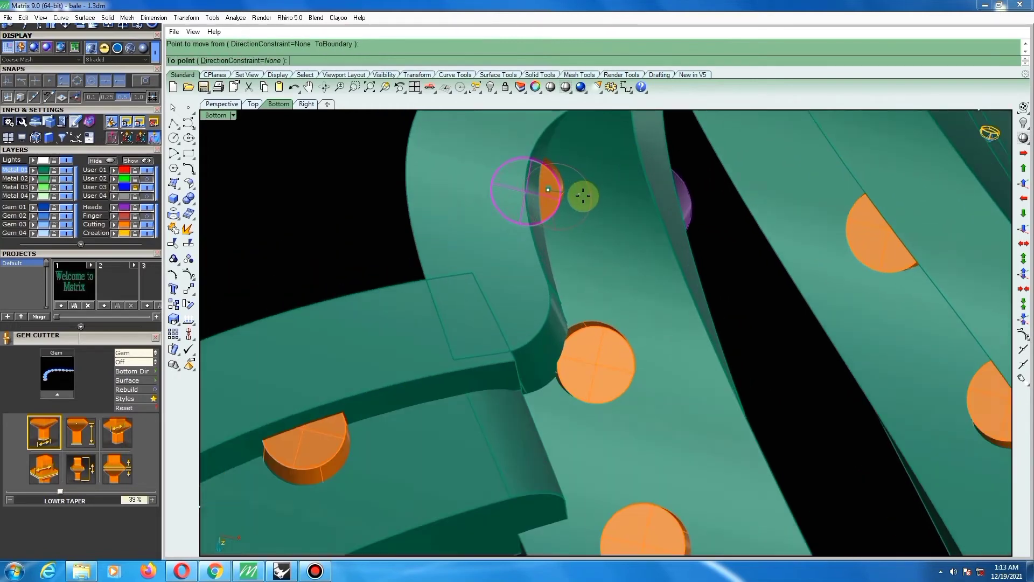
{"action": "left_click", "coordinate": [589, 202]}
{"action": "scroll", "coordinate": [587, 197], "scroll_direction": "down", "scroll_amount": 3}
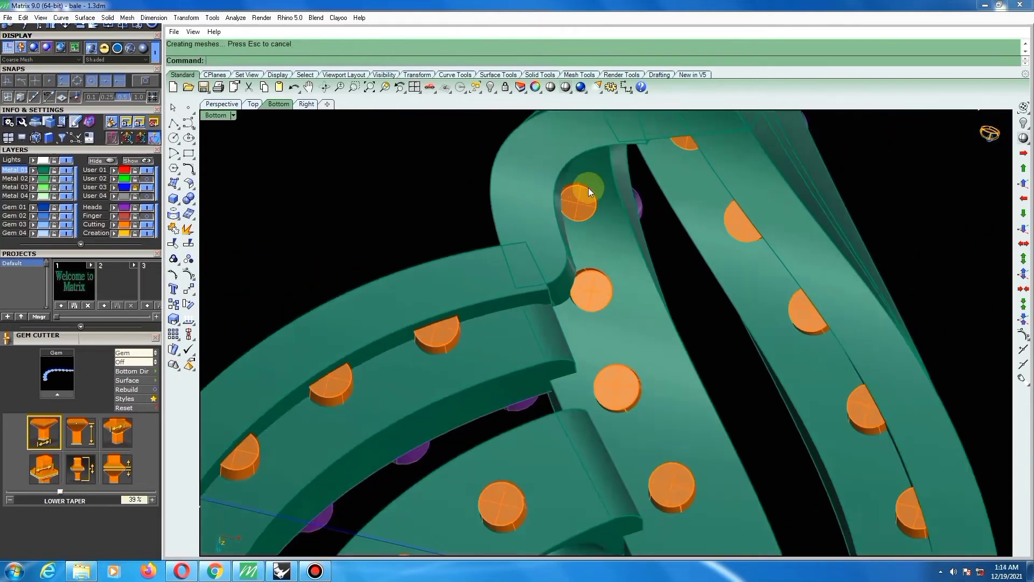
{"action": "scroll", "coordinate": [576, 226], "scroll_direction": "up", "scroll_amount": 1}
{"action": "scroll", "coordinate": [571, 239], "scroll_direction": "down", "scroll_amount": 2}
{"action": "scroll", "coordinate": [535, 255], "scroll_direction": "up", "scroll_amount": 2}
{"action": "scroll", "coordinate": [541, 235], "scroll_direction": "down", "scroll_amount": 4}
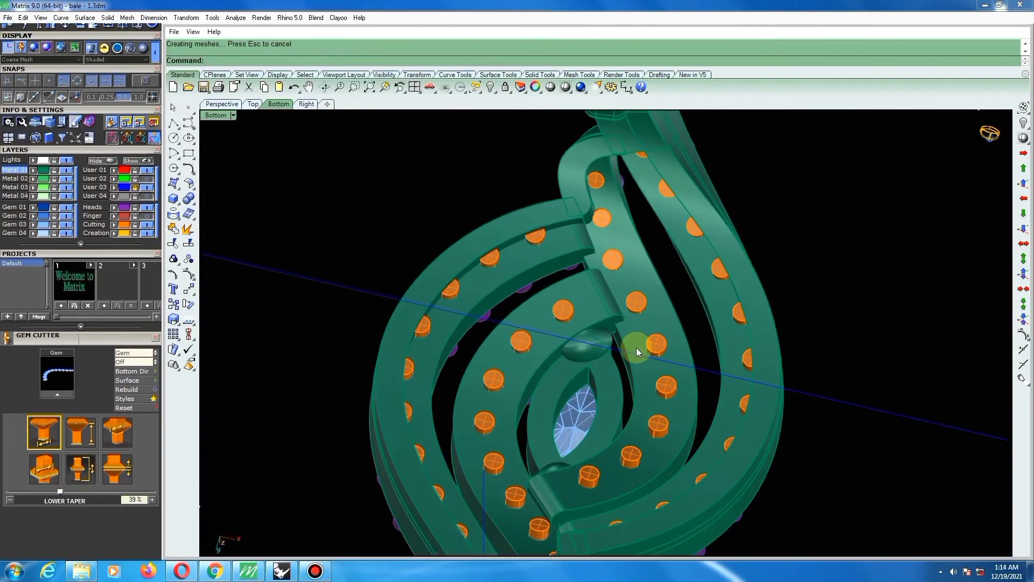
At the bail's pointed end, move the bottom face of the partly covered cutter clear of the band overlap.
{"action": "right_click_drag", "start_coordinate": [590, 360], "coordinate": [510, 429]}
{"action": "scroll", "coordinate": [511, 434], "scroll_direction": "down", "scroll_amount": 4}
{"action": "scroll", "coordinate": [681, 241], "scroll_direction": "up", "scroll_amount": 9}
{"action": "right_click_drag", "start_coordinate": [664, 201], "coordinate": [626, 216]}
{"action": "scroll", "coordinate": [546, 314], "scroll_direction": "up", "scroll_amount": 10}
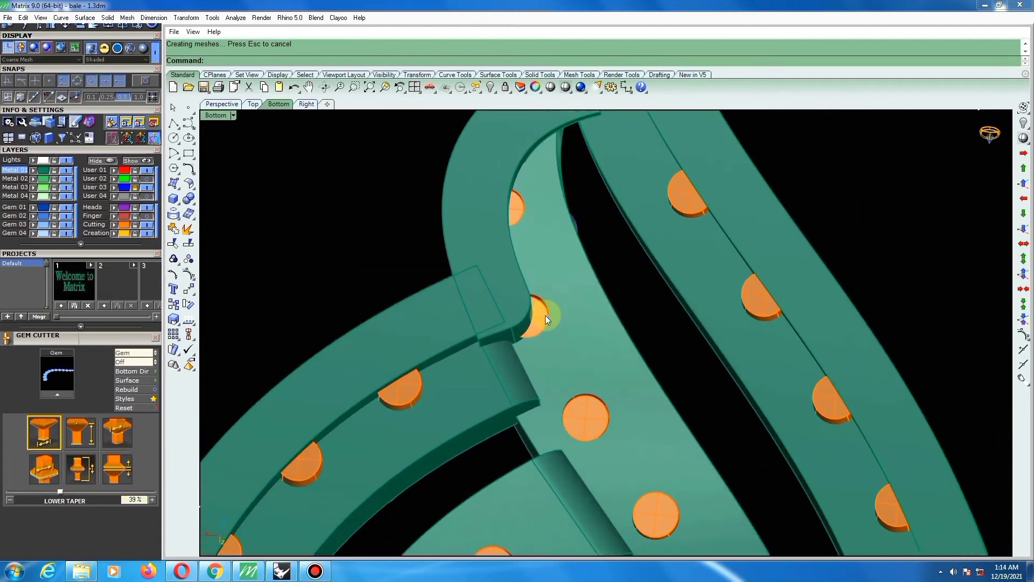
{"action": "right_click", "coordinate": [539, 315]}
{"action": "left_click", "coordinate": [540, 315]}
{"action": "right_click", "coordinate": [541, 314]}
{"action": "scroll", "coordinate": [543, 312], "scroll_direction": "up", "scroll_amount": 2}
{"action": "scroll", "coordinate": [553, 308], "scroll_direction": "up", "scroll_amount": 1}
{"action": "left_click", "coordinate": [553, 308]}
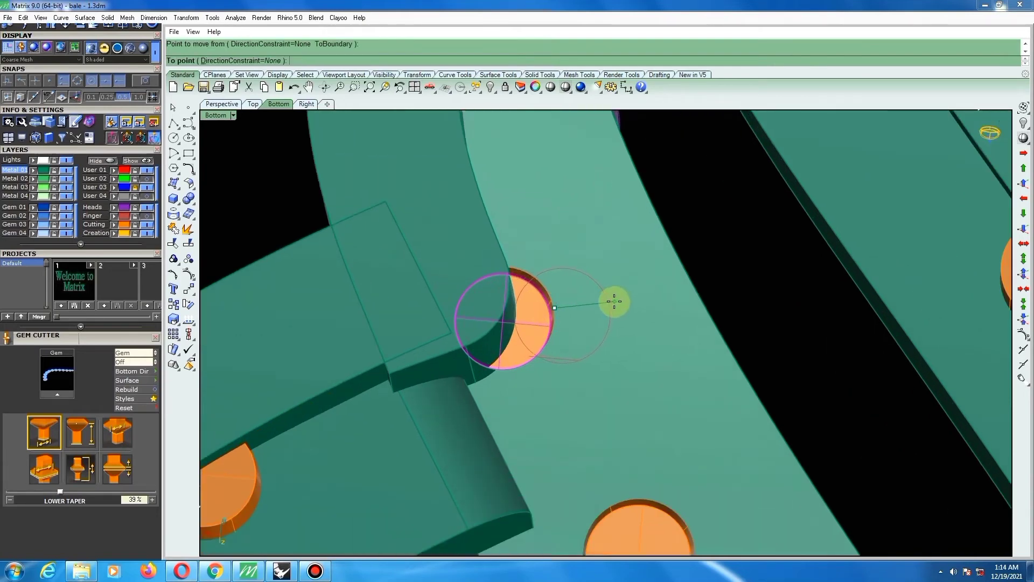
{"action": "left_click", "coordinate": [614, 301]}
{"action": "scroll", "coordinate": [618, 311], "scroll_direction": "down", "scroll_amount": 4}
{"action": "scroll", "coordinate": [574, 228], "scroll_direction": "up", "scroll_amount": 5}
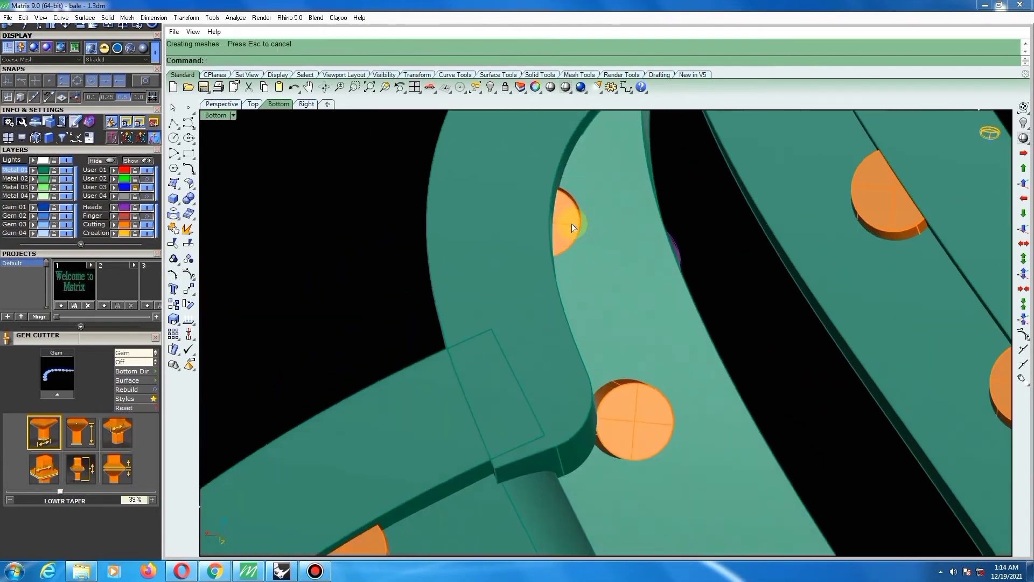
Move the bottom face of the last cutter inside the pointed end's curled band out from under the band edge.
{"action": "right_click", "coordinate": [571, 226]}
{"action": "left_click", "coordinate": [567, 222]}
{"action": "right_click", "coordinate": [569, 221]}
{"action": "left_click", "coordinate": [570, 218]}
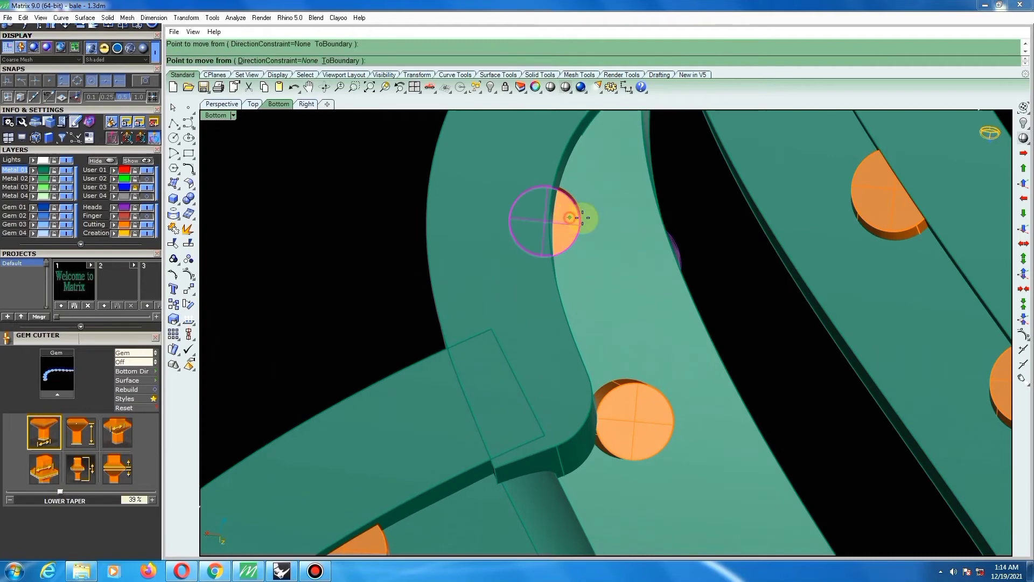
{"action": "left_click", "coordinate": [609, 226]}
{"action": "scroll", "coordinate": [633, 251], "scroll_direction": "down", "scroll_amount": 3}
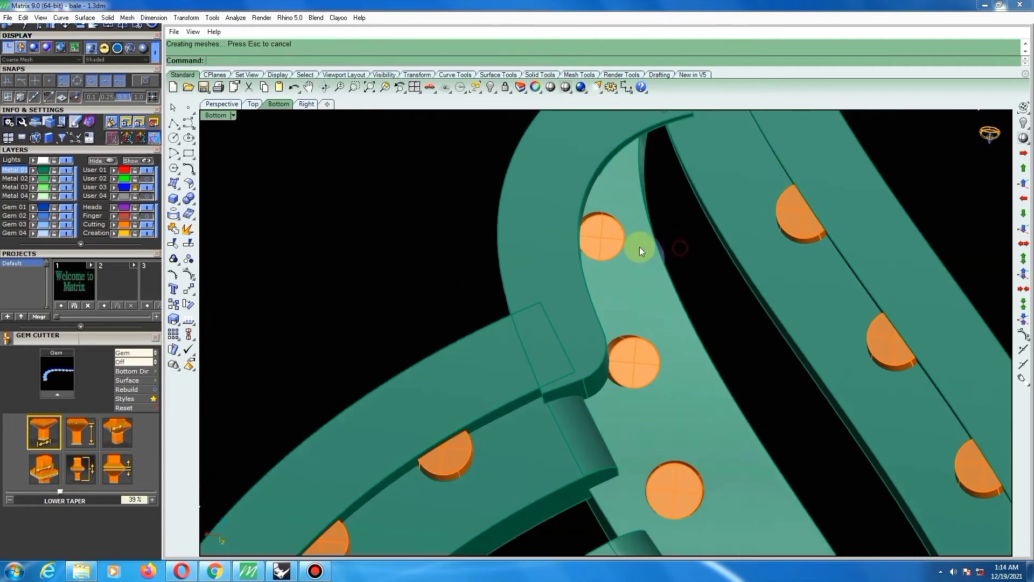
{"action": "scroll", "coordinate": [582, 264], "scroll_direction": "up", "scroll_amount": 2}
{"action": "scroll", "coordinate": [593, 301], "scroll_direction": "down", "scroll_amount": 3}
{"action": "scroll", "coordinate": [554, 335], "scroll_direction": "up", "scroll_amount": 3}
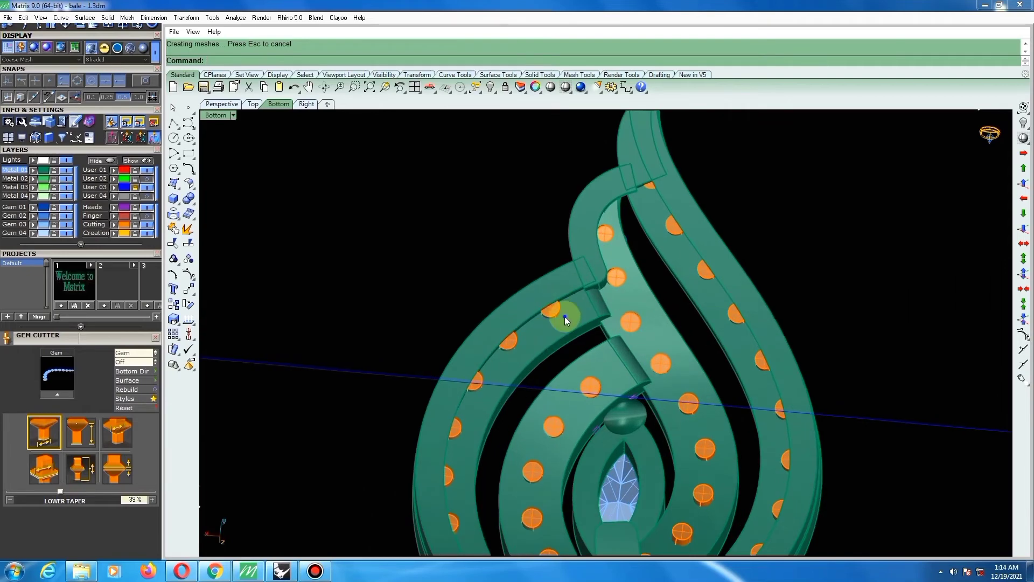
Move the bottom face of the outer band's cutter nearest the bail loop inward from the band's ledge edge.
{"action": "key", "text": "ctrl+F2"}
{"action": "scroll", "coordinate": [584, 344], "scroll_direction": "down", "scroll_amount": 3}
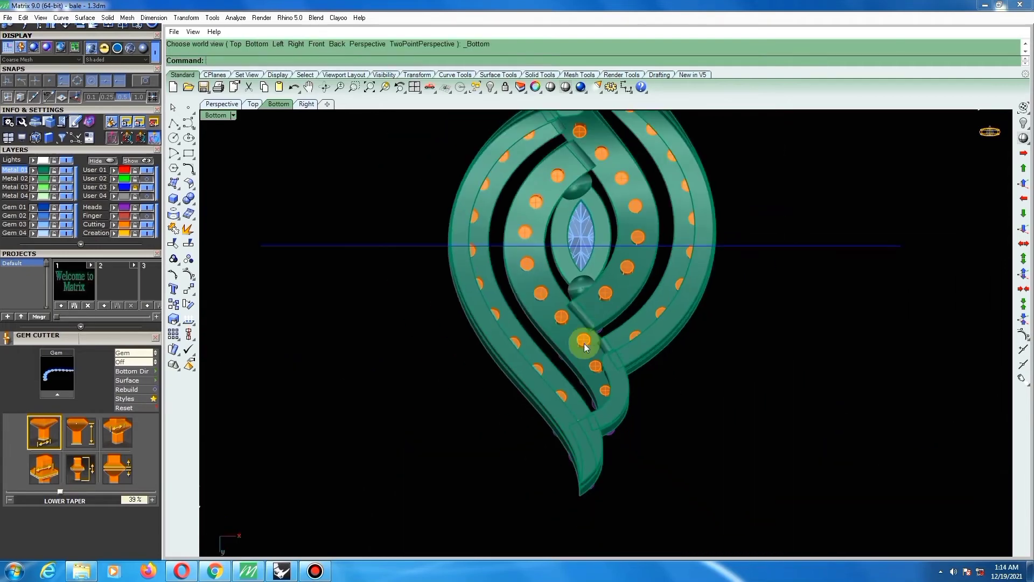
{"action": "scroll", "coordinate": [517, 182], "scroll_direction": "up", "scroll_amount": 8}
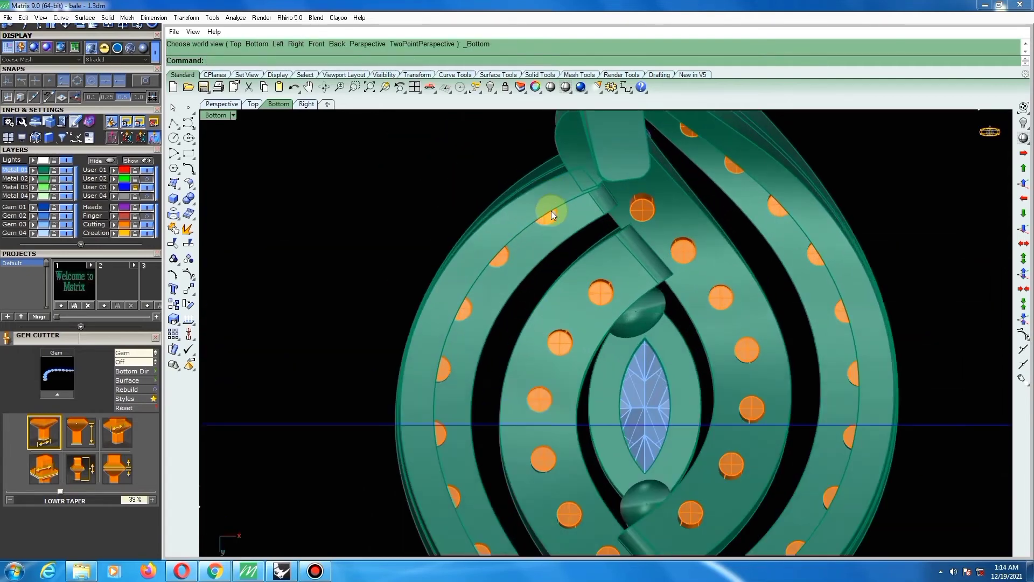
{"action": "type", "text": "mf"}
{"action": "key", "text": "Return"}
{"action": "scroll", "coordinate": [542, 216], "scroll_direction": "up", "scroll_amount": 4}
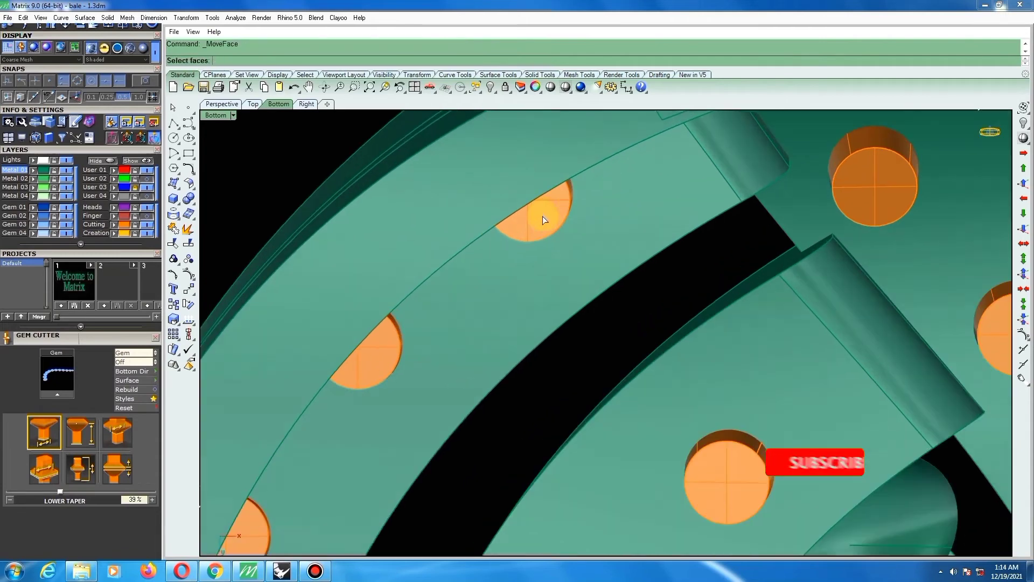
{"action": "left_click", "coordinate": [542, 220]}
{"action": "scroll", "coordinate": [541, 218], "scroll_direction": "down", "scroll_amount": 4}
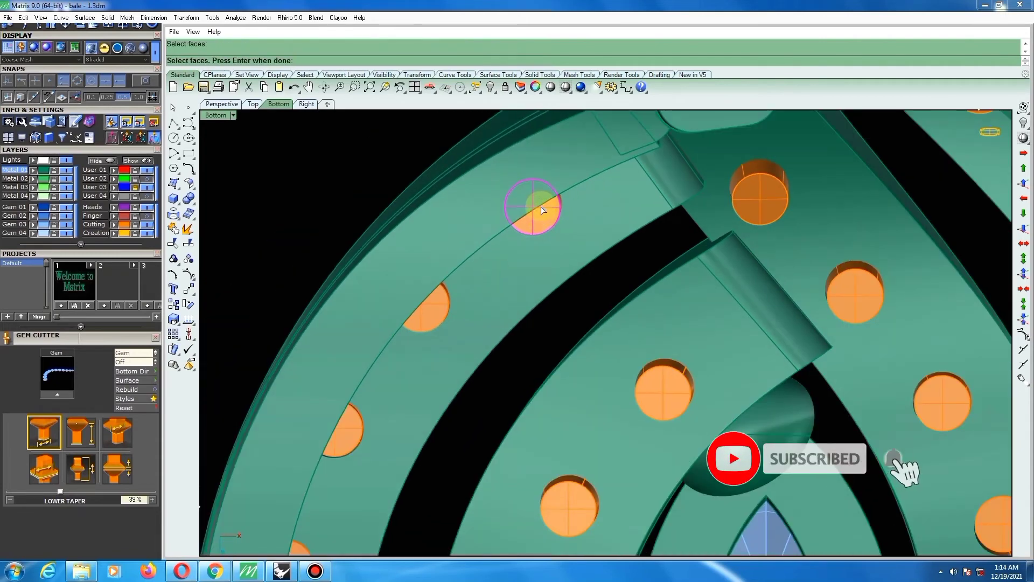
{"action": "scroll", "coordinate": [541, 207], "scroll_direction": "up", "scroll_amount": 1}
{"action": "scroll", "coordinate": [537, 210], "scroll_direction": "up", "scroll_amount": 2}
{"action": "key", "text": "Return"}
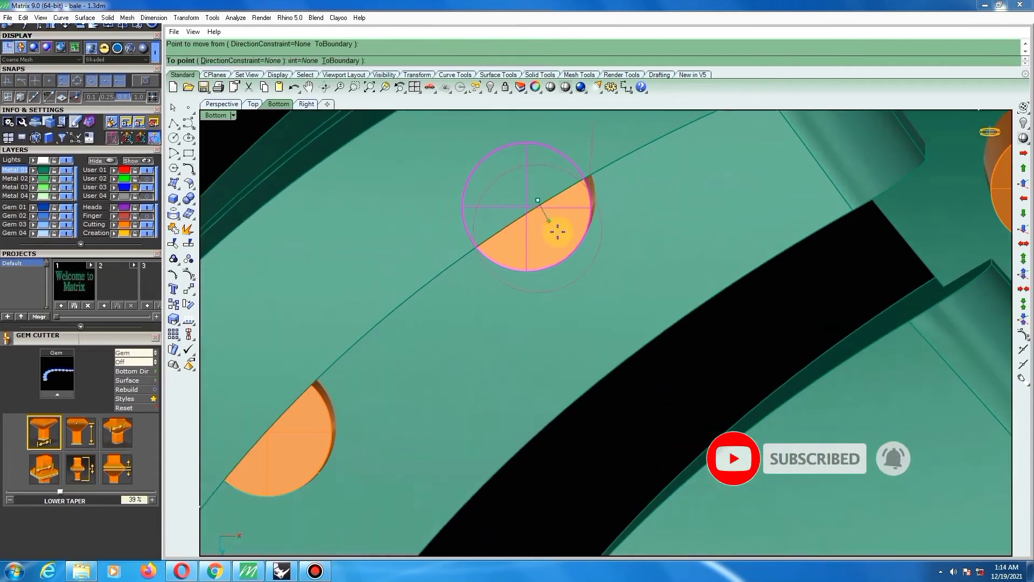
{"action": "scroll", "coordinate": [607, 290], "scroll_direction": "down", "scroll_amount": 5}
Shift the bottom face of the second outer-band cutter from the bail loop inward, clear of the ledge.
{"action": "right_click_drag", "start_coordinate": [584, 286], "coordinate": [613, 247], "text": "ctrl+shift"}
{"action": "scroll", "coordinate": [513, 258], "scroll_direction": "up", "scroll_amount": 4}
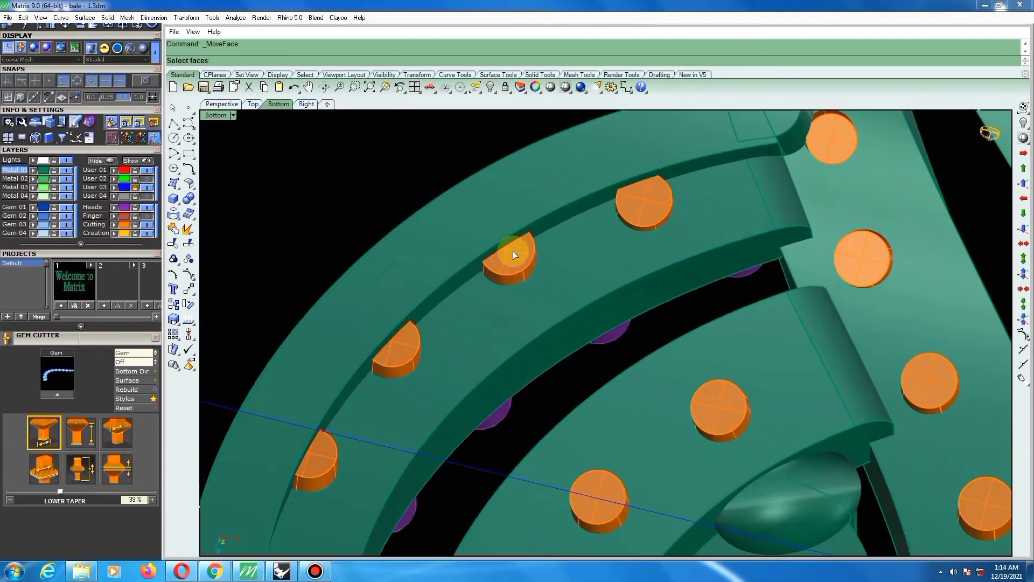
{"action": "left_click", "coordinate": [515, 237]}
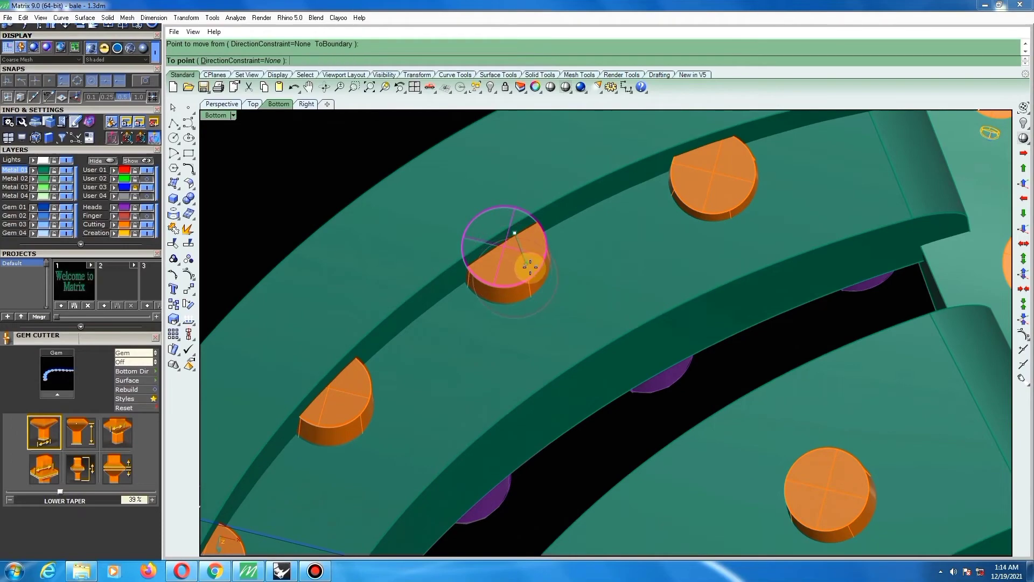
{"action": "left_click", "coordinate": [526, 265]}
Move the bottom face of the third outer-band cutter from the bail loop out from under the ledge.
{"action": "scroll", "coordinate": [559, 243], "scroll_direction": "down", "scroll_amount": 2}
{"action": "scroll", "coordinate": [559, 239], "scroll_direction": "down", "scroll_amount": 6}
{"action": "scroll", "coordinate": [485, 307], "scroll_direction": "up", "scroll_amount": 8}
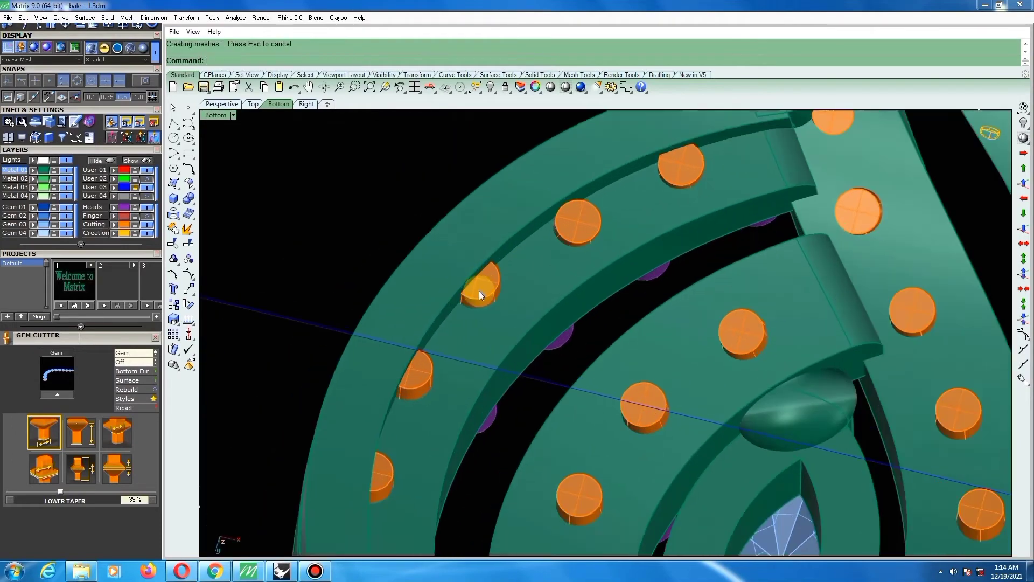
{"action": "right_click", "coordinate": [492, 276]}
{"action": "left_click", "coordinate": [492, 275]}
{"action": "scroll", "coordinate": [492, 285], "scroll_direction": "down", "scroll_amount": 1}
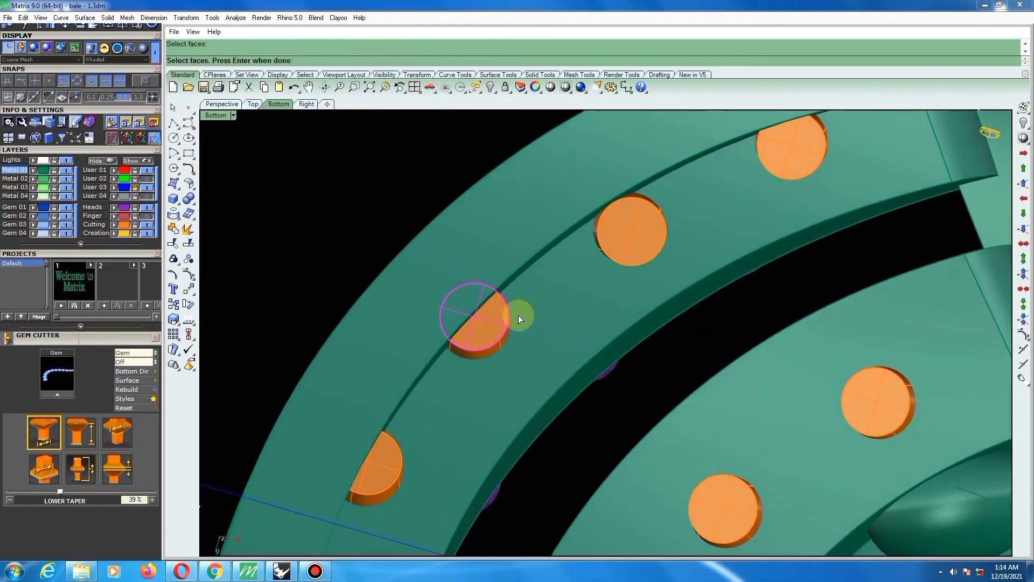
{"action": "scroll", "coordinate": [518, 316], "scroll_direction": "down", "scroll_amount": 3}
{"action": "scroll", "coordinate": [500, 268], "scroll_direction": "up", "scroll_amount": 2}
{"action": "right_click_drag", "start_coordinate": [503, 299], "coordinate": [544, 285]}
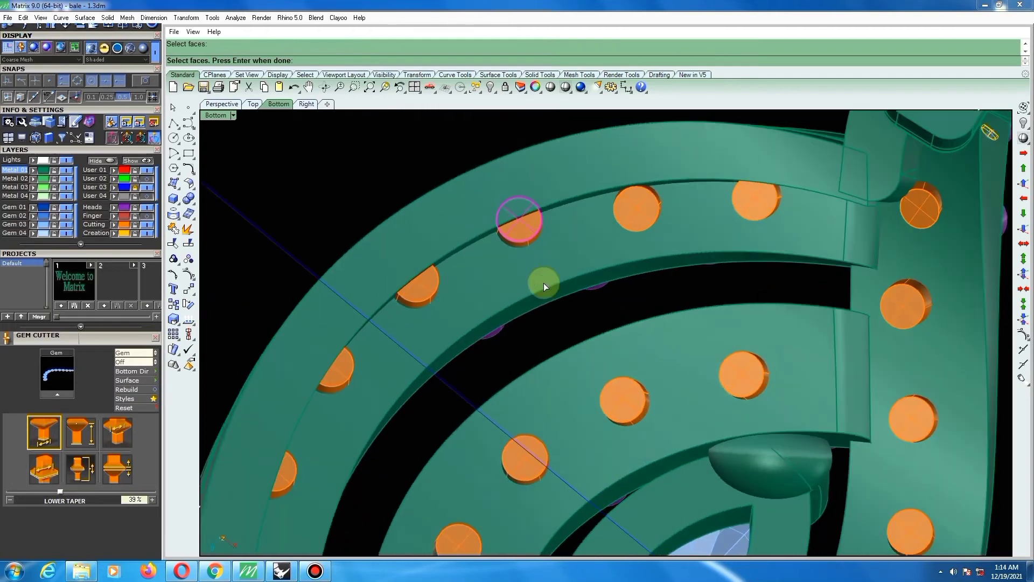
{"action": "right_click", "coordinate": [535, 257]}
{"action": "left_click", "coordinate": [529, 243]}
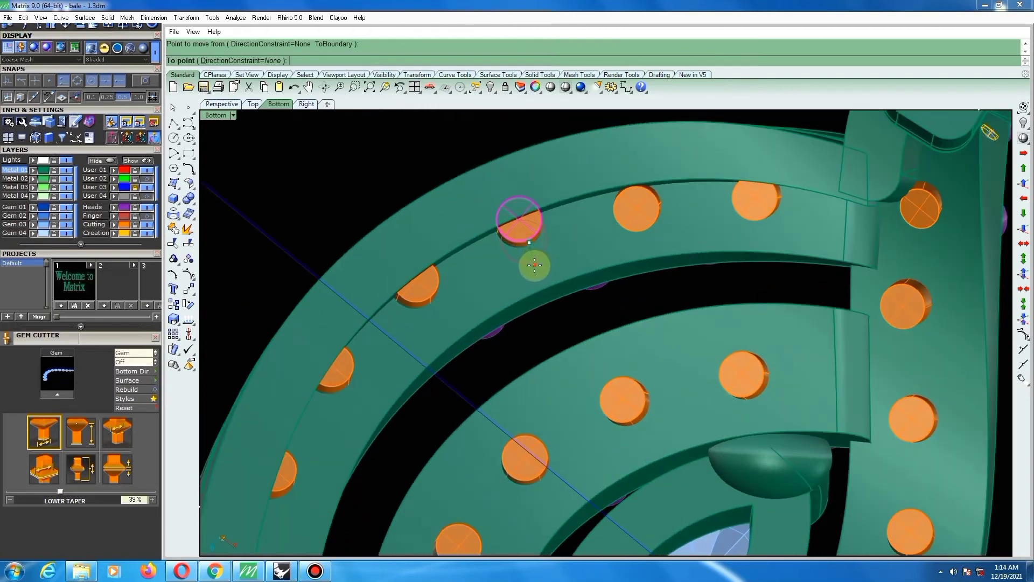
{"action": "left_click", "coordinate": [533, 266]}
Shift the bottom face of the fourth outer-band cutter from the bail loop toward the middle of the band's underside.
{"action": "right_click", "coordinate": [428, 291]}
{"action": "left_click", "coordinate": [428, 294]}
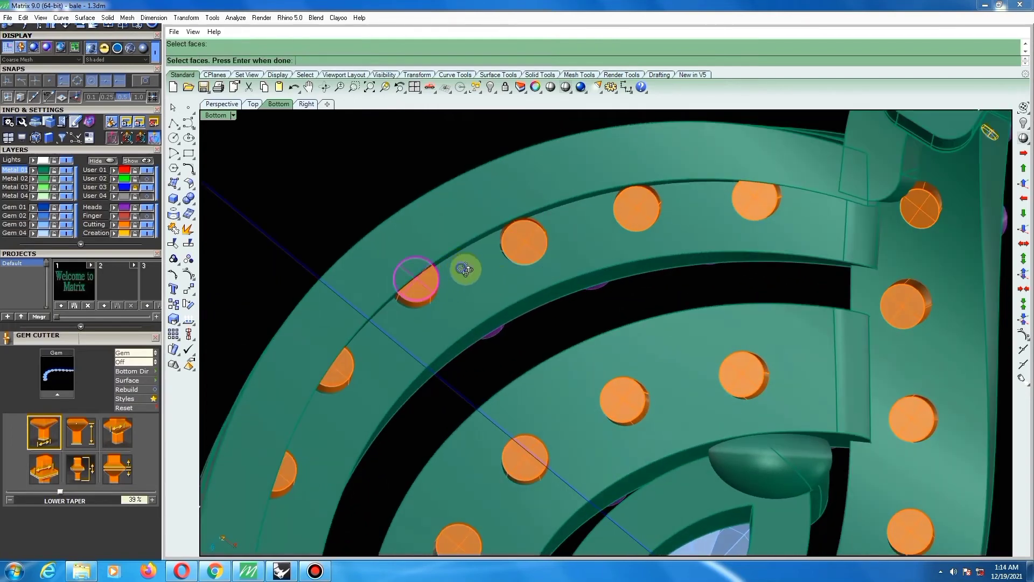
{"action": "right_click_drag", "start_coordinate": [462, 267], "coordinate": [506, 268]}
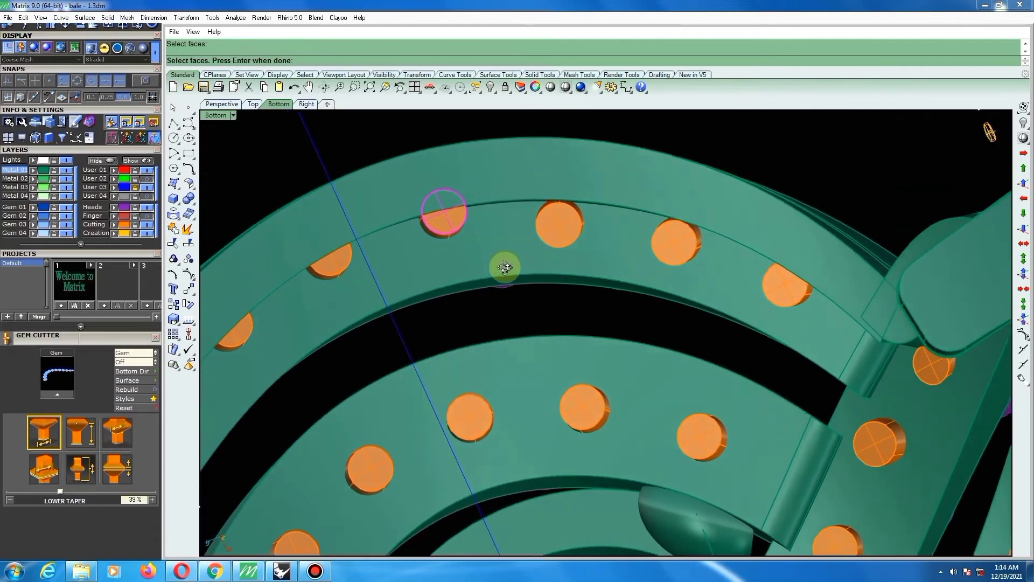
{"action": "right_click", "coordinate": [503, 264]}
{"action": "scroll", "coordinate": [448, 215], "scroll_direction": "up", "scroll_amount": 2}
{"action": "left_click", "coordinate": [448, 216]}
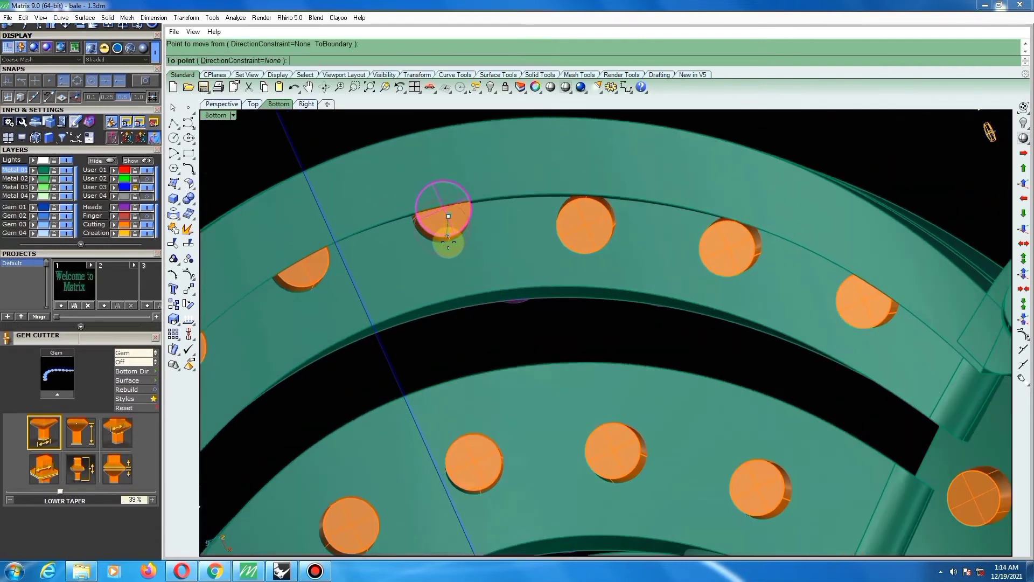
{"action": "left_click", "coordinate": [449, 243]}
On the outer band's widest curve, move the bottom face of the fifth cutter from the bail loop clear of the ledge.
{"action": "scroll", "coordinate": [535, 267], "scroll_direction": "down", "scroll_amount": 4}
{"action": "right_click_drag", "start_coordinate": [438, 238], "coordinate": [585, 170]}
{"action": "scroll", "coordinate": [585, 170], "scroll_direction": "up", "scroll_amount": 8}
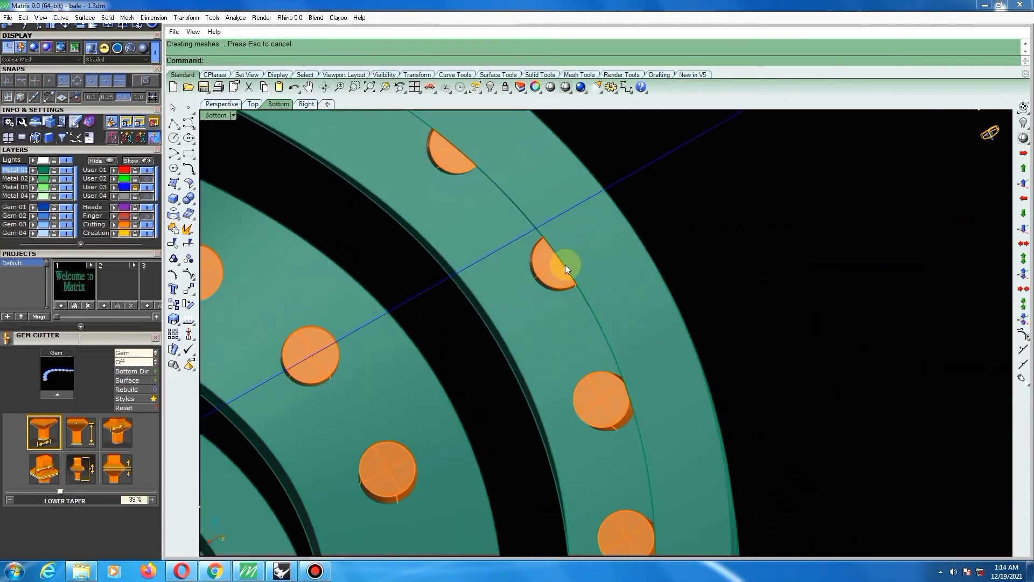
{"action": "right_click", "coordinate": [546, 267]}
{"action": "left_click", "coordinate": [546, 267]}
{"action": "right_click", "coordinate": [571, 241]}
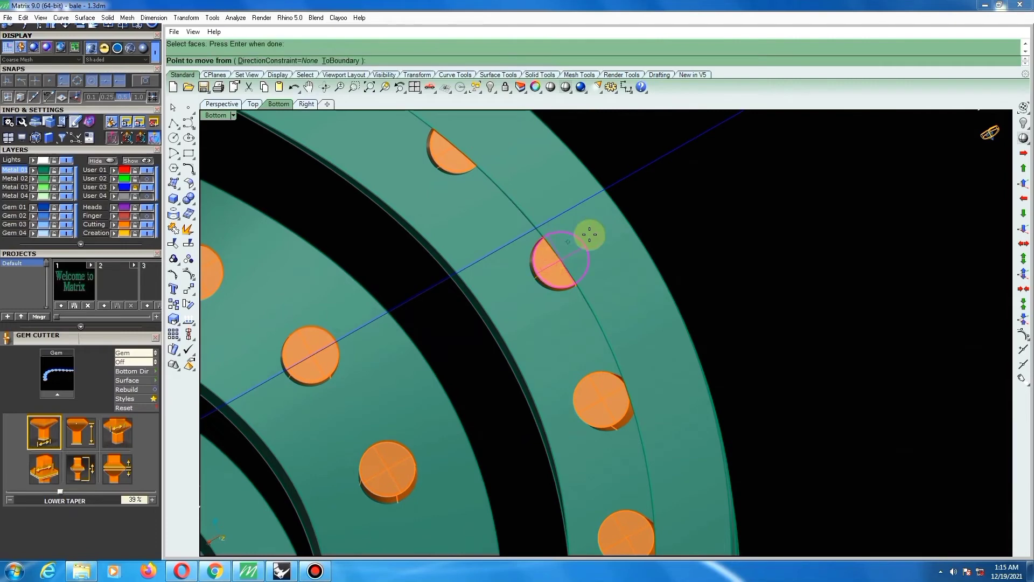
{"action": "left_click", "coordinate": [587, 235]}
{"action": "scroll", "coordinate": [586, 237], "scroll_direction": "up", "scroll_amount": 4}
{"action": "left_click", "coordinate": [561, 259]}
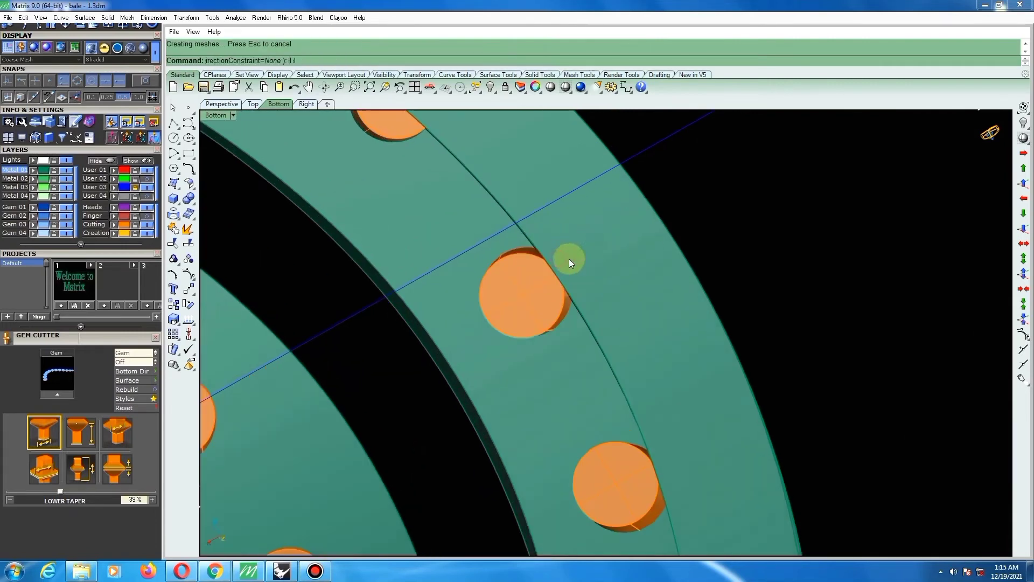
Move the bottom face of the sixth outer-band cutter, the next toward the pointed end, inward off the ledge edge.
{"action": "scroll", "coordinate": [590, 282], "scroll_direction": "down", "scroll_amount": 5}
{"action": "scroll", "coordinate": [496, 206], "scroll_direction": "up", "scroll_amount": 4}
{"action": "scroll", "coordinate": [496, 206], "scroll_direction": "up", "scroll_amount": 2}
{"action": "right_click", "coordinate": [497, 205]}
{"action": "left_click", "coordinate": [500, 205]}
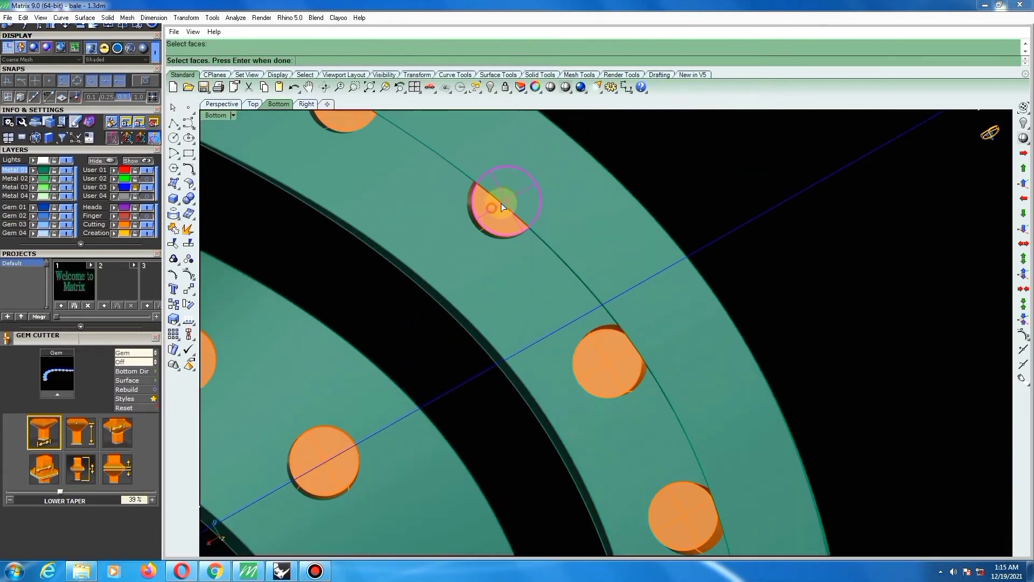
{"action": "right_click", "coordinate": [517, 188]}
{"action": "left_click", "coordinate": [521, 184]}
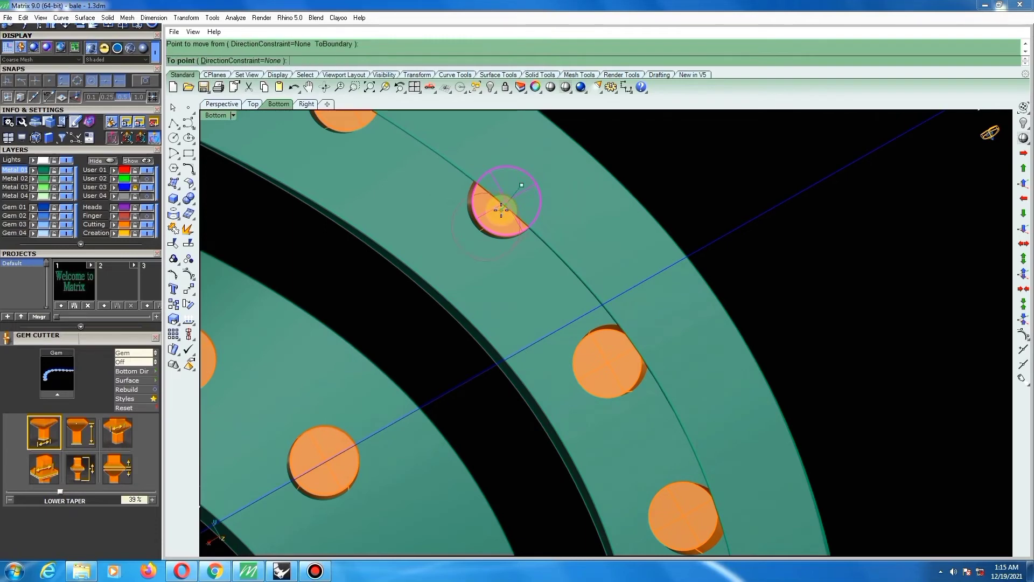
{"action": "left_click", "coordinate": [499, 212]}
Shift the bottom face of the seventh outer-band cutter from the bail loop inward, out from under the ledge.
{"action": "scroll", "coordinate": [616, 256], "scroll_direction": "down", "scroll_amount": 5}
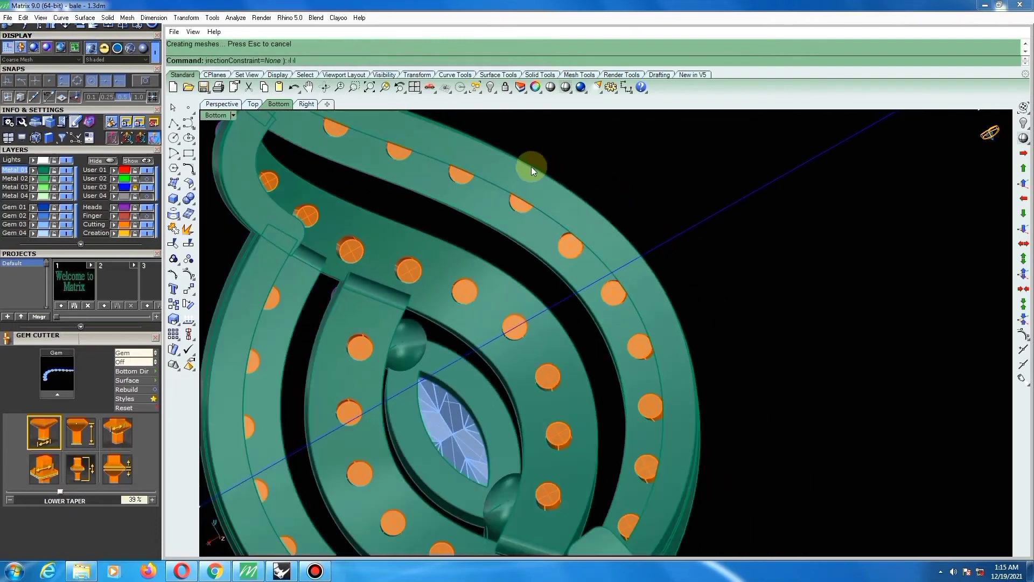
{"action": "scroll", "coordinate": [515, 207], "scroll_direction": "up", "scroll_amount": 4}
{"action": "scroll", "coordinate": [539, 210], "scroll_direction": "down", "scroll_amount": 4}
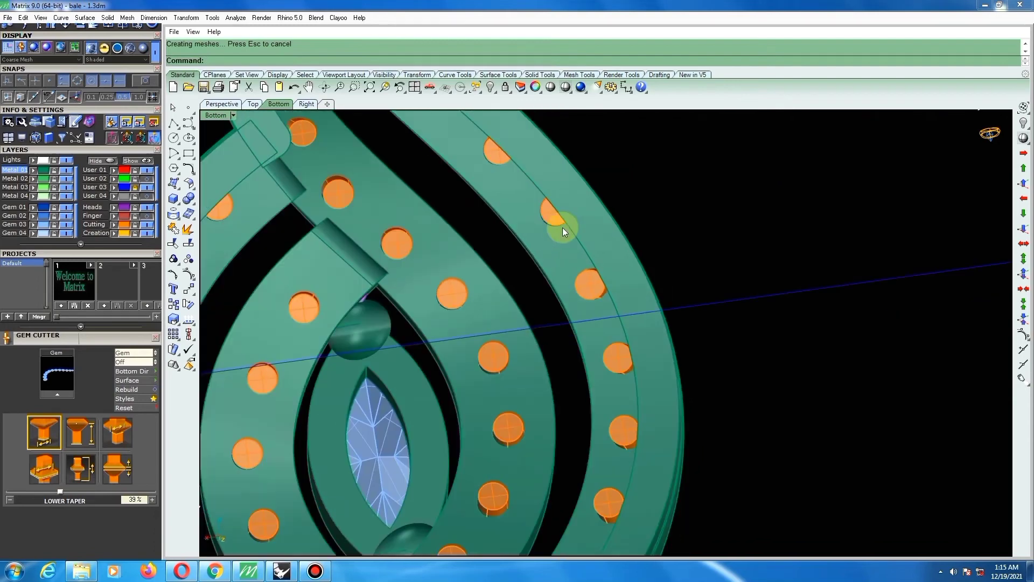
{"action": "scroll", "coordinate": [549, 201], "scroll_direction": "up", "scroll_amount": 5}
{"action": "scroll", "coordinate": [549, 201], "scroll_direction": "up", "scroll_amount": 4}
{"action": "right_click", "coordinate": [548, 220]}
{"action": "left_click", "coordinate": [548, 222]}
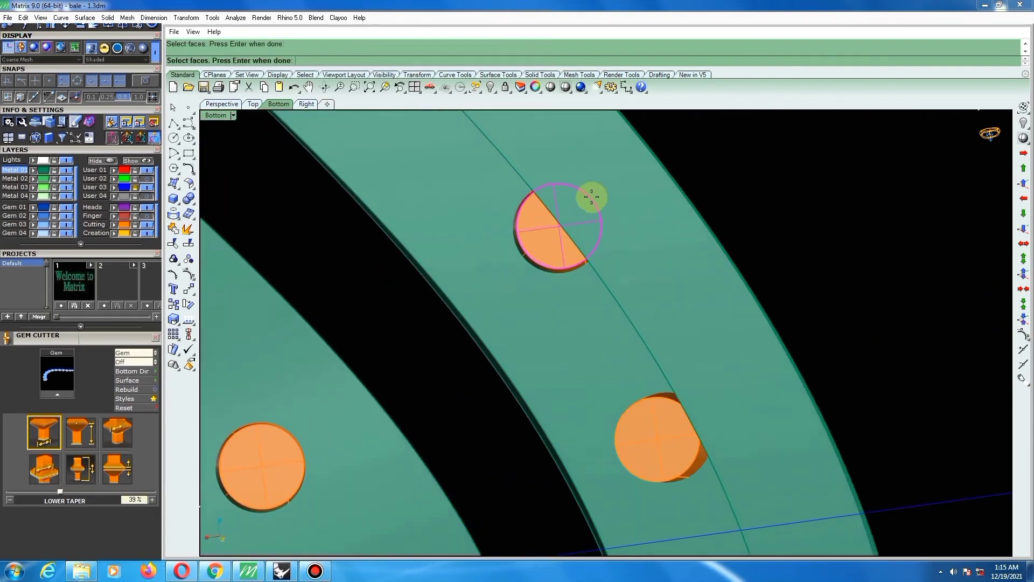
{"action": "right_click", "coordinate": [592, 198]}
{"action": "left_click", "coordinate": [591, 197]}
{"action": "left_click", "coordinate": [562, 219]}
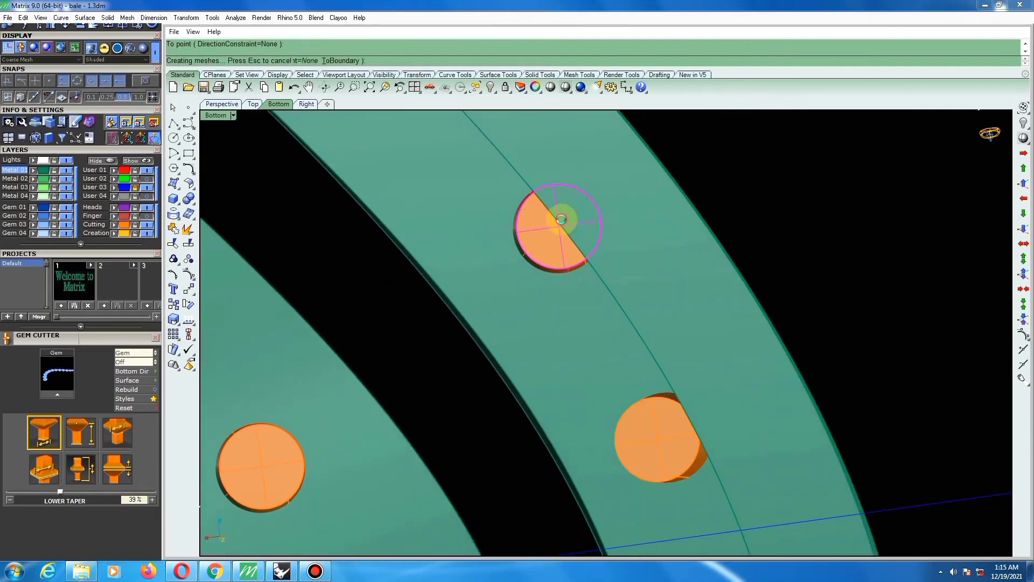
Move the bottom face of the eighth outer-band cutter, on the stretch toward the pointed end, clear of the ledge.
{"action": "scroll", "coordinate": [591, 259], "scroll_direction": "down", "scroll_amount": 5}
{"action": "scroll", "coordinate": [553, 240], "scroll_direction": "up", "scroll_amount": 5}
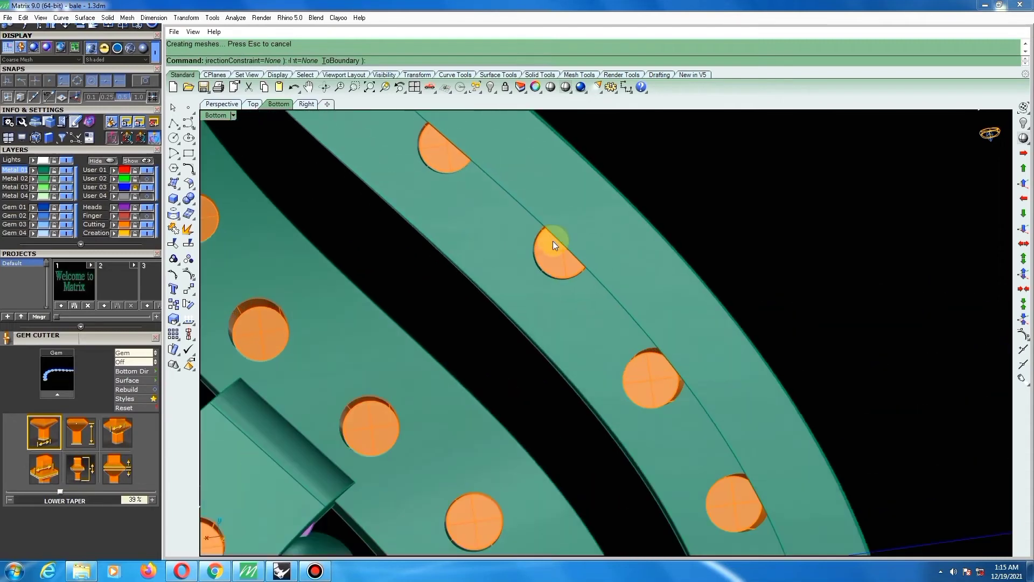
{"action": "right_click", "coordinate": [563, 230]}
{"action": "left_click", "coordinate": [563, 232]}
{"action": "right_click", "coordinate": [592, 209]}
{"action": "left_click", "coordinate": [589, 218]}
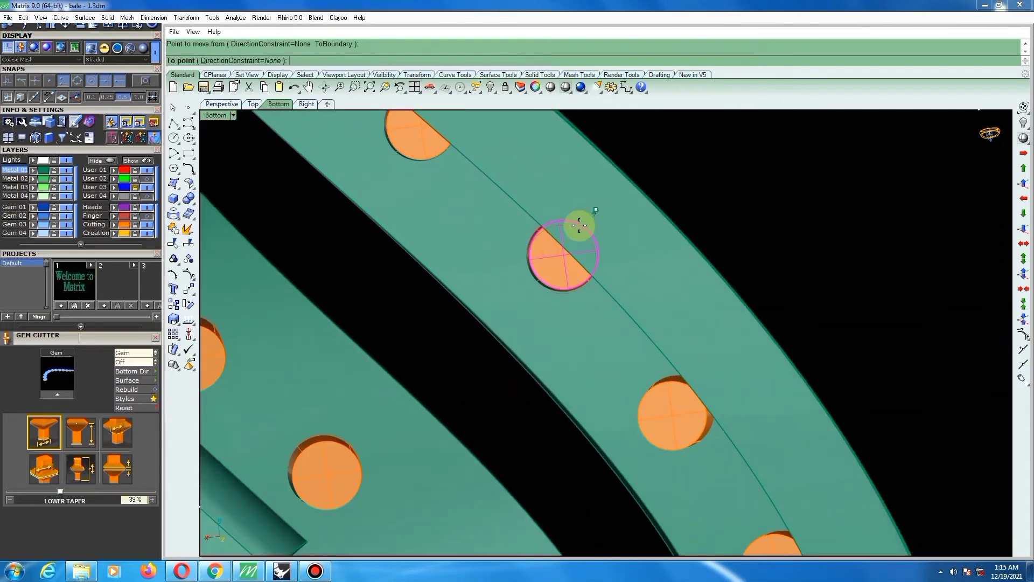
{"action": "left_click", "coordinate": [579, 230]}
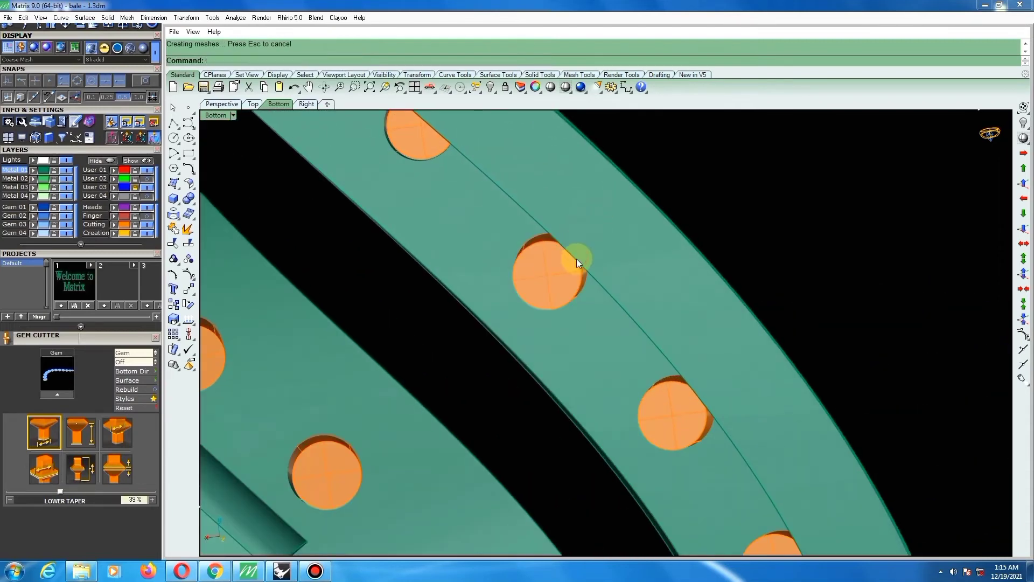
Shift the bottom face of the ninth outer-band cutter from the bail loop away from the ledge edge.
{"action": "scroll", "coordinate": [569, 253], "scroll_direction": "down", "scroll_amount": 5}
{"action": "scroll", "coordinate": [526, 209], "scroll_direction": "up", "scroll_amount": 5}
{"action": "right_click", "coordinate": [520, 218]}
{"action": "left_click", "coordinate": [523, 216]}
{"action": "right_click", "coordinate": [550, 195]}
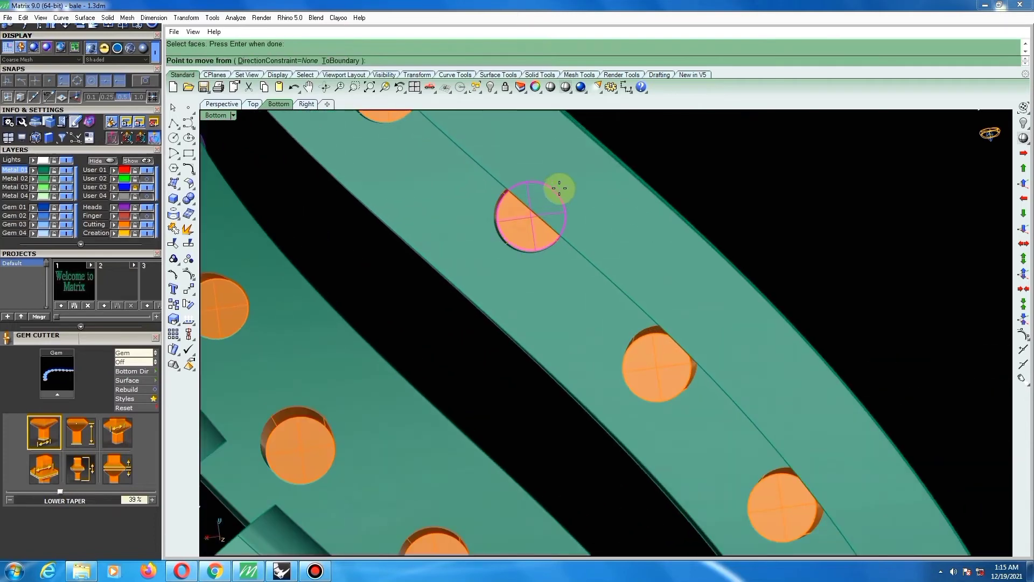
{"action": "left_click", "coordinate": [562, 182]}
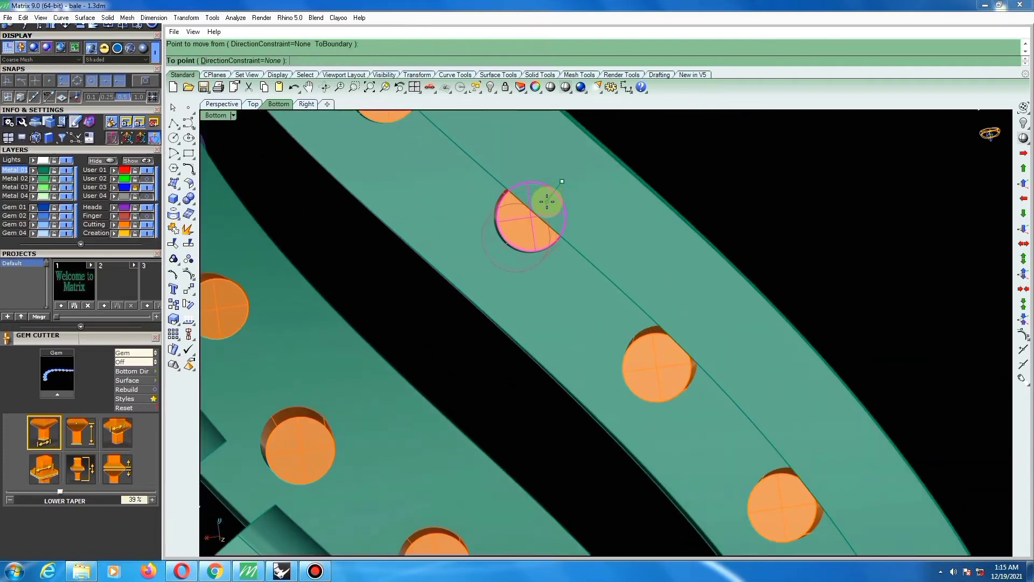
{"action": "left_click", "coordinate": [548, 202]}
Move the bottom face of the half-hidden outer-band cutter just before the pointed end's band overlap into the open.
{"action": "scroll", "coordinate": [560, 237], "scroll_direction": "down", "scroll_amount": 11}
{"action": "scroll", "coordinate": [503, 186], "scroll_direction": "up", "scroll_amount": 8}
{"action": "right_click", "coordinate": [490, 238]}
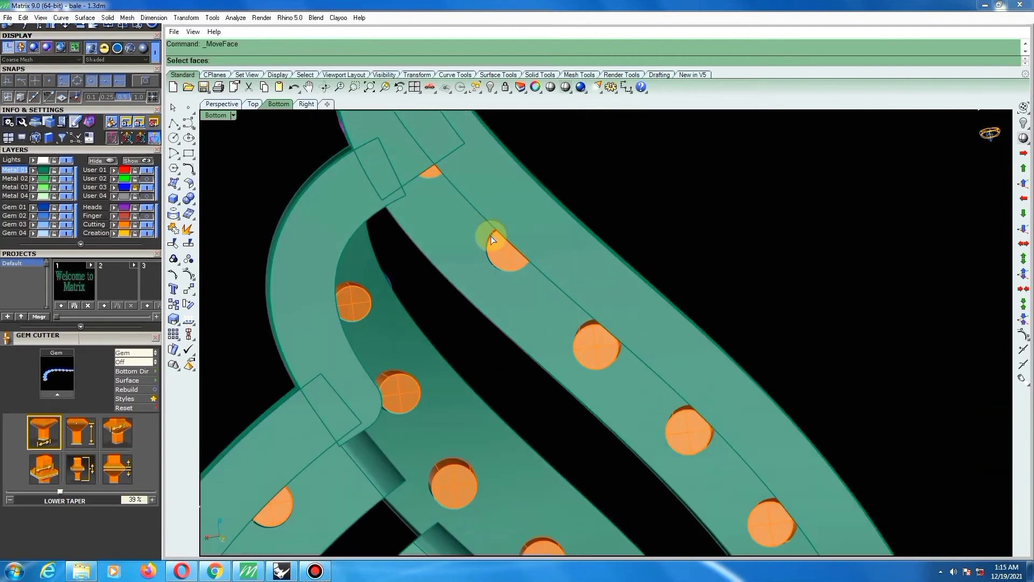
{"action": "left_click", "coordinate": [503, 254]}
{"action": "right_click", "coordinate": [531, 231]}
{"action": "left_click", "coordinate": [550, 215]}
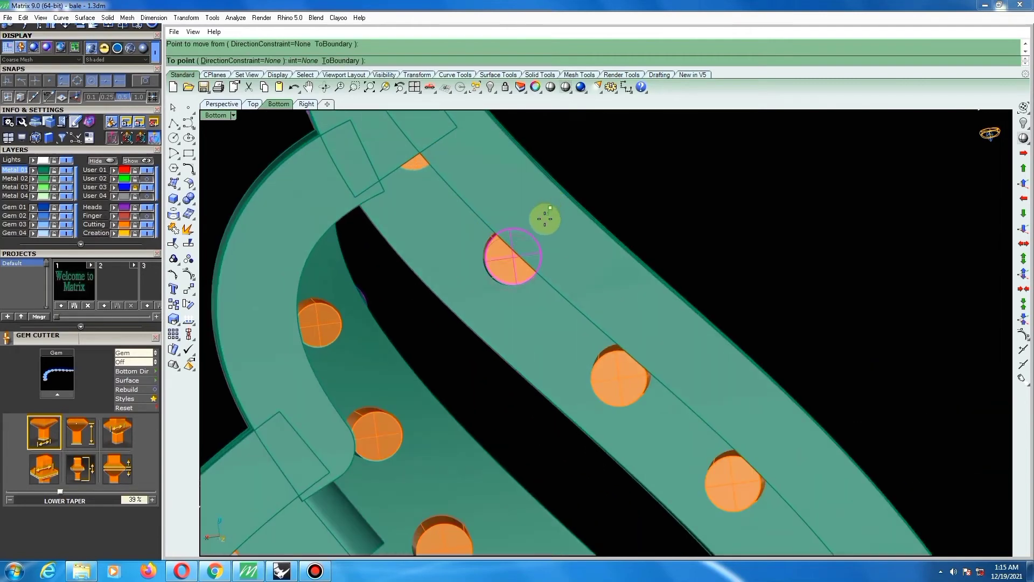
{"action": "left_click", "coordinate": [542, 223]}
{"action": "scroll", "coordinate": [503, 217], "scroll_direction": "down", "scroll_amount": 3}
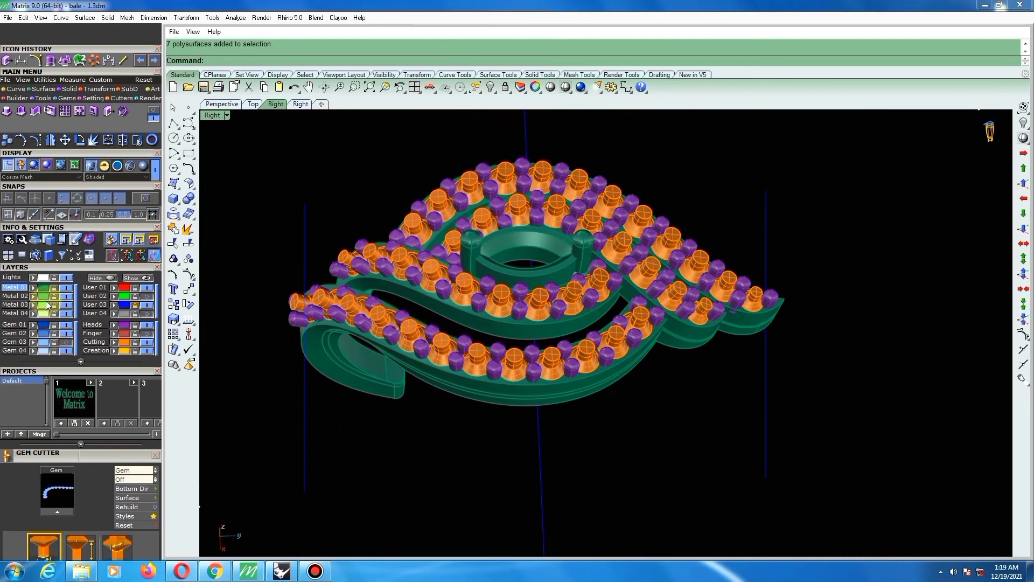
Subtract all gem cutters on the Cutting layer from all Metal 01 parts with a Boolean Difference.
{"action": "left_click", "coordinate": [37, 287]}
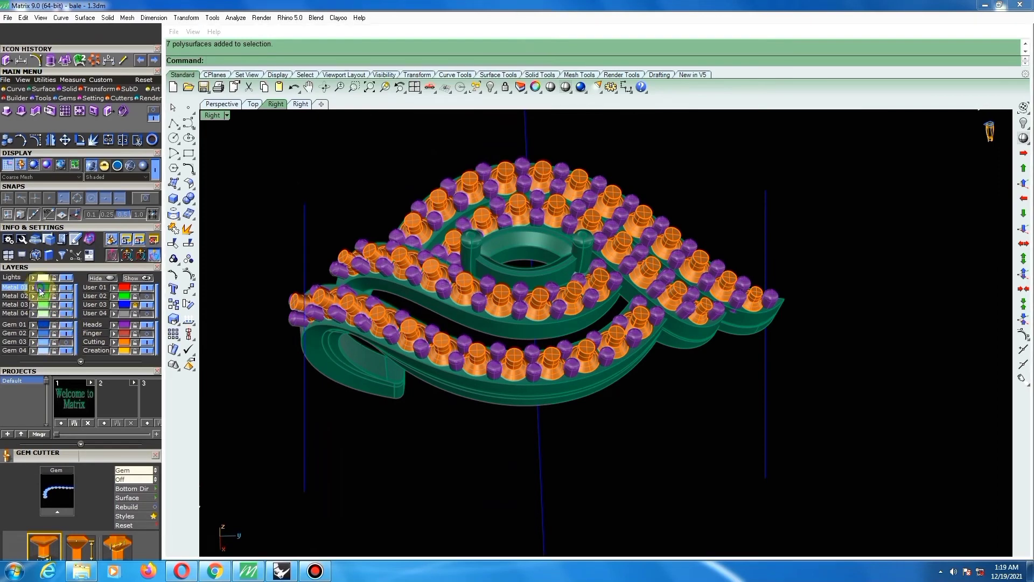
{"action": "left_click", "coordinate": [189, 199]}
{"action": "left_click", "coordinate": [219, 205]}
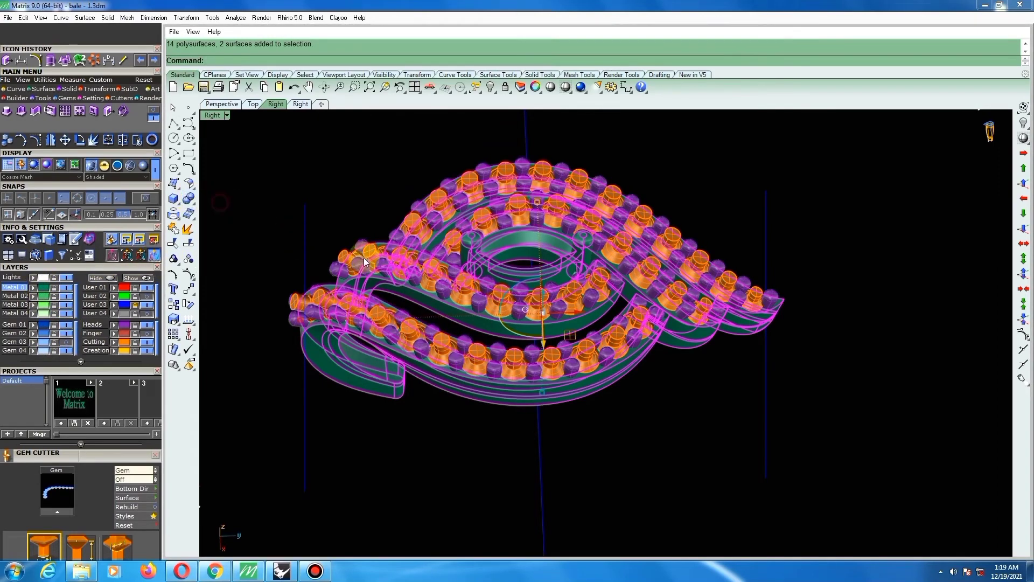
{"action": "left_click", "coordinate": [126, 343]}
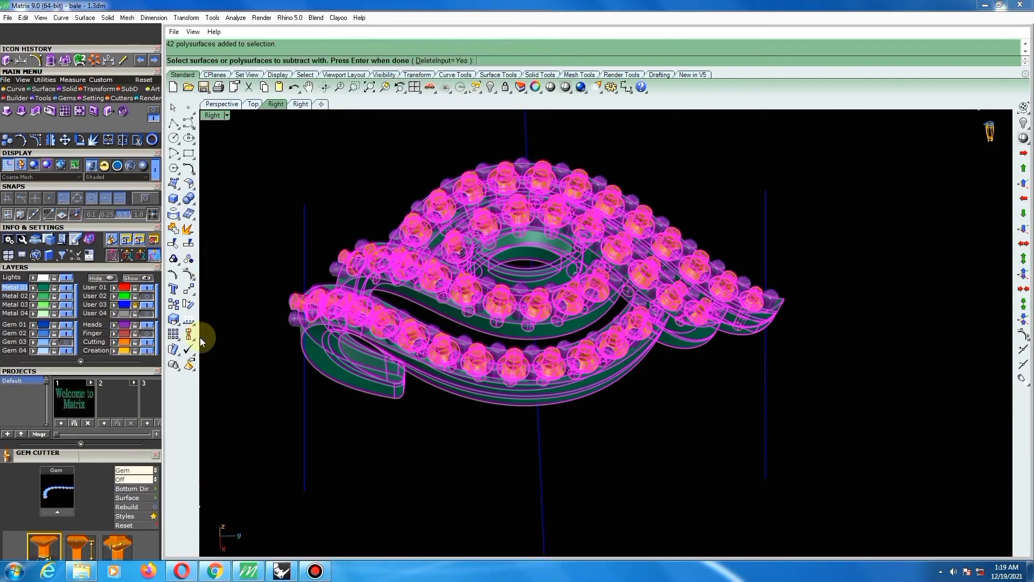
{"action": "key", "text": "Return"}
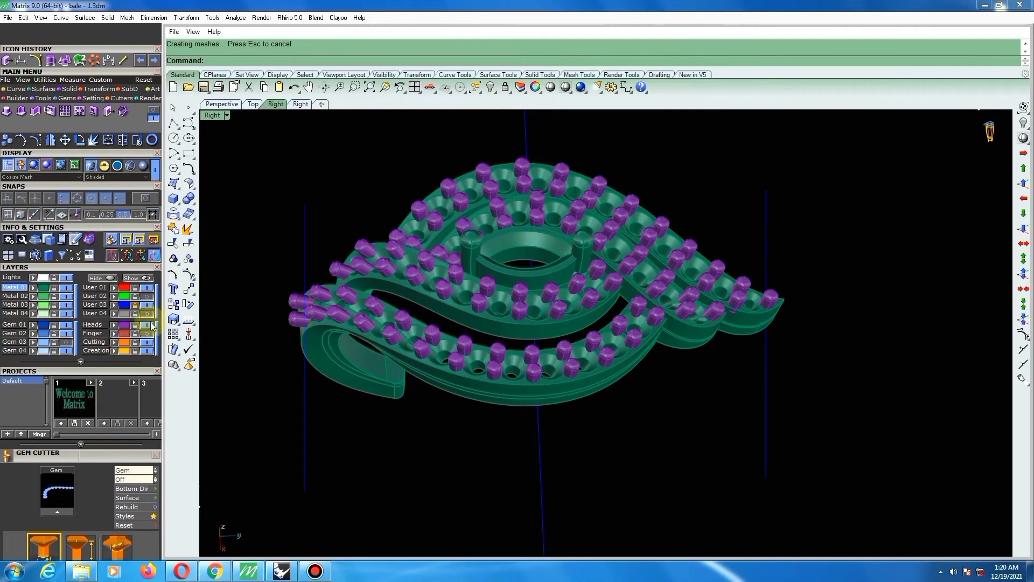
{"action": "right_click_drag", "start_coordinate": [541, 438], "coordinate": [505, 314]}
{"action": "scroll", "coordinate": [568, 284], "scroll_direction": "down", "scroll_amount": 4}
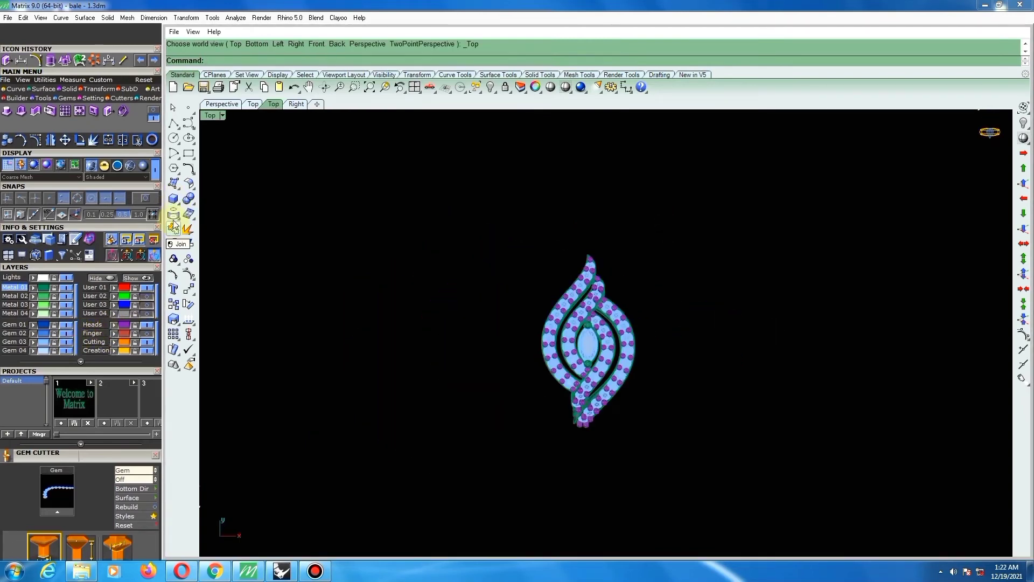
{"action": "left_click", "coordinate": [174, 204]}
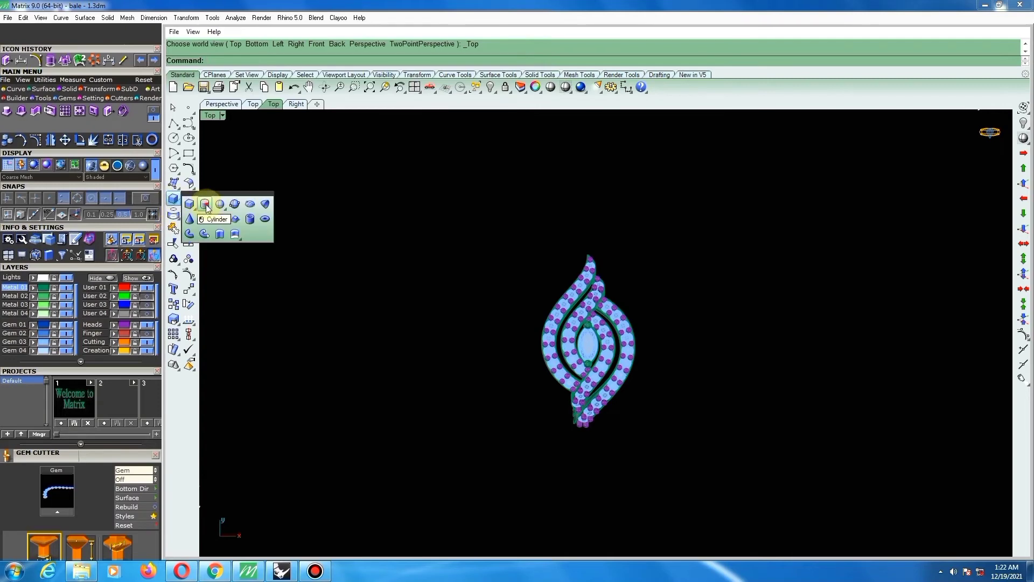
{"action": "left_click", "coordinate": [251, 218]}
{"action": "left_click", "coordinate": [684, 291]}
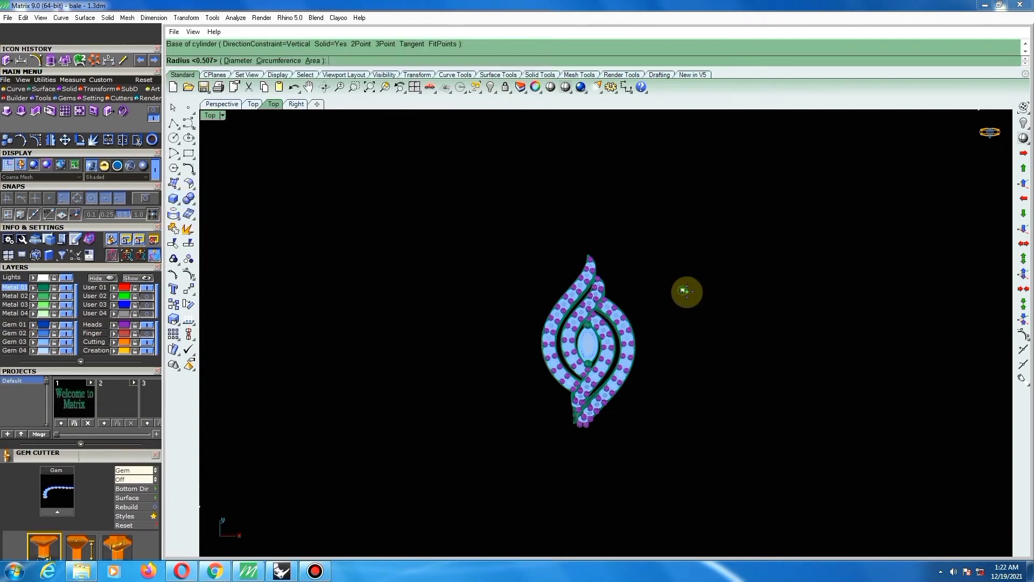
{"action": "type", "text": ".8"}
{"action": "key", "text": "Return"}
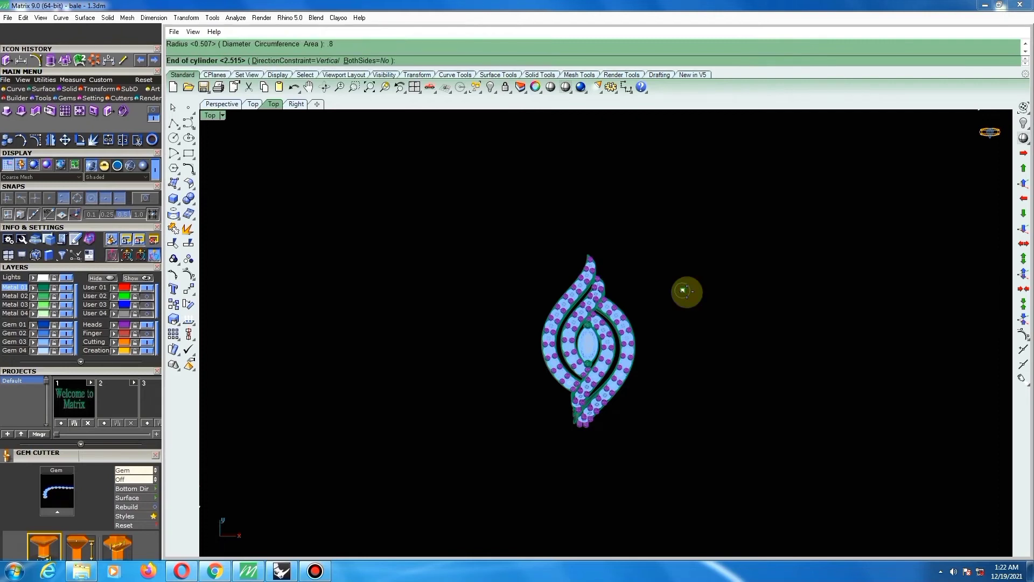
{"action": "key", "text": "Escape"}
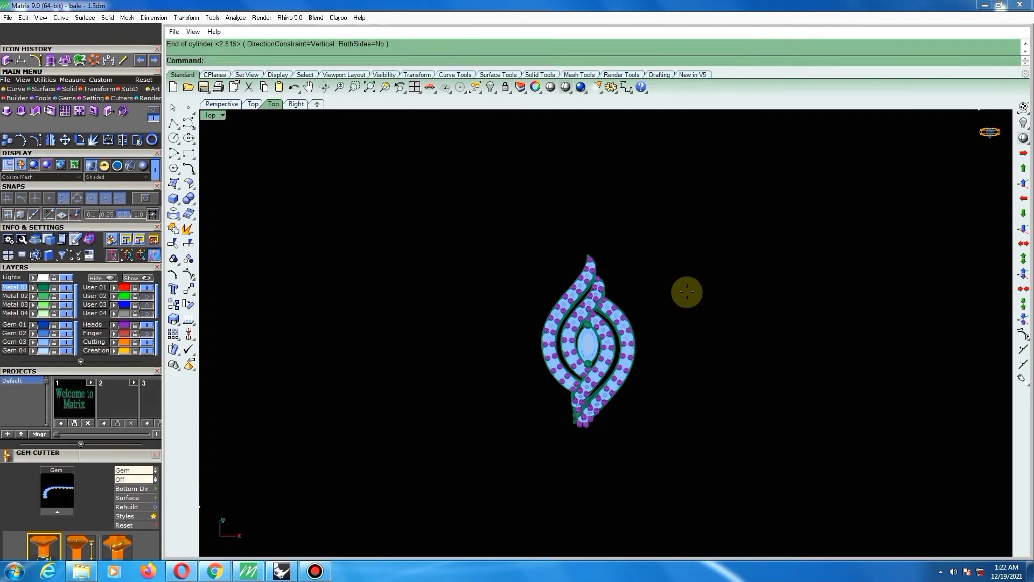
Create a solid cylinder 0.85 in diameter and 11 long beside the jewelry piece in the top view.
{"action": "right_click", "coordinate": [687, 293]}
{"action": "left_click", "coordinate": [676, 290]}
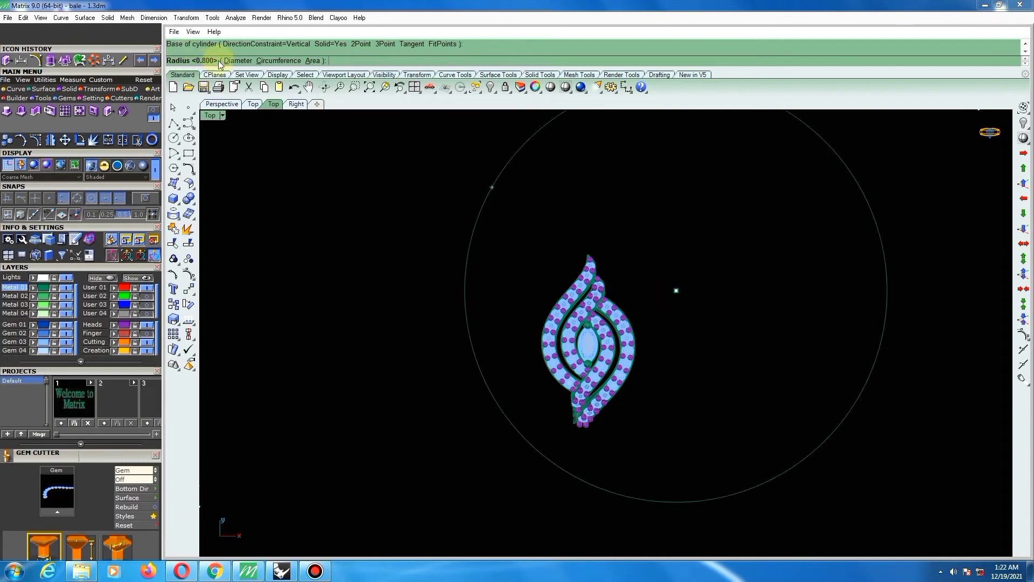
{"action": "left_click", "coordinate": [238, 61]}
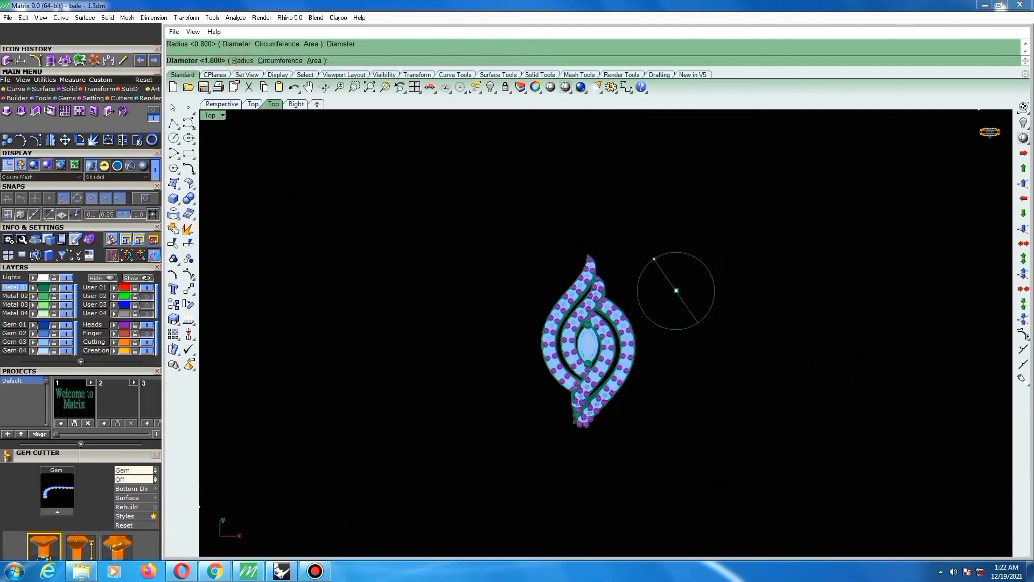
{"action": "left_click", "coordinate": [654, 258]}
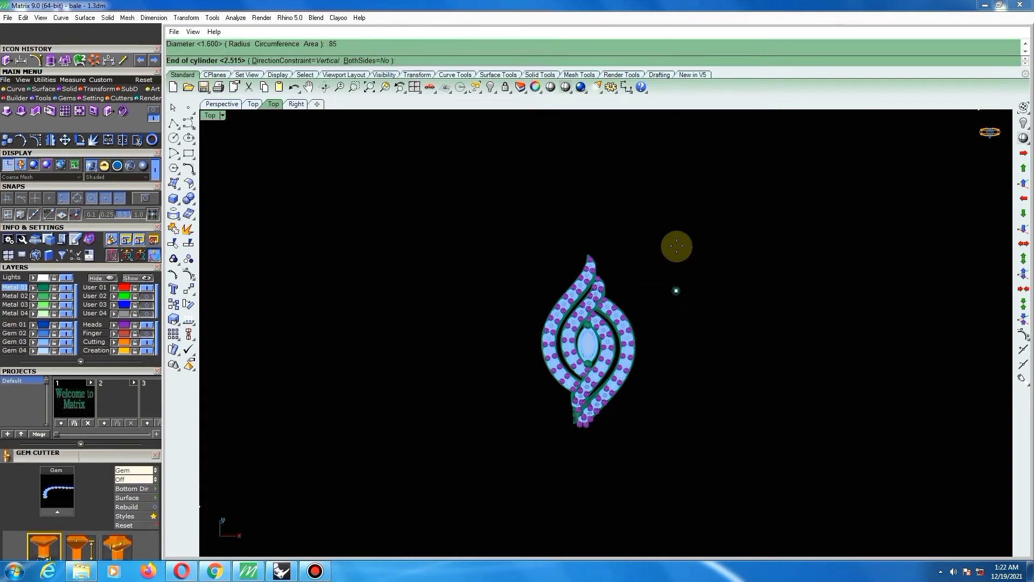
{"action": "type", "text": "11"}
{"action": "key", "text": "Return"}
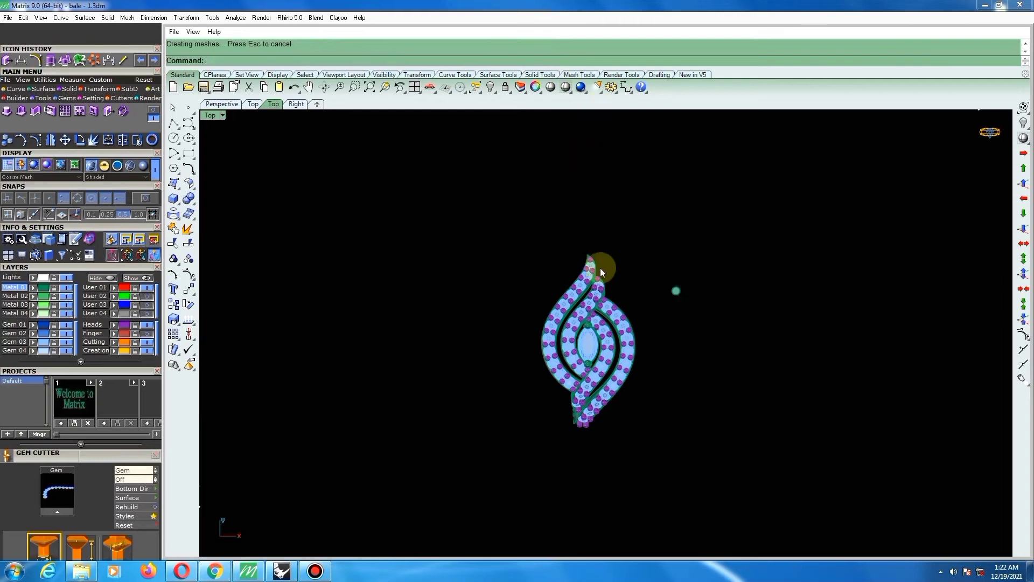
Move the cylinder onto the bands between the marquise gem and the pointed end, and lower it to hang beneath the metal.
{"action": "scroll", "coordinate": [687, 297], "scroll_direction": "up", "scroll_amount": 2}
{"action": "left_click", "coordinate": [667, 287]}
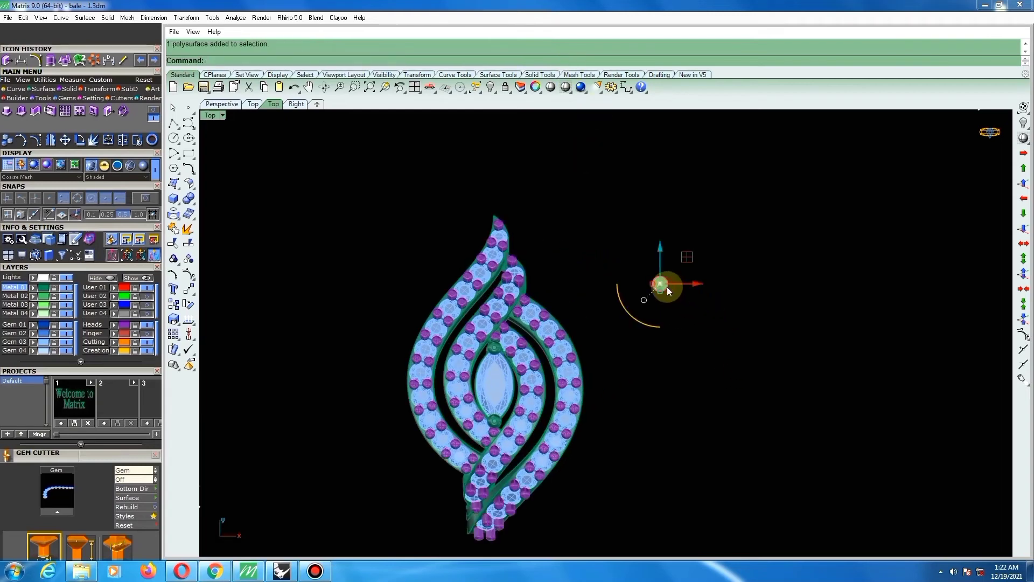
{"action": "scroll", "coordinate": [667, 281], "scroll_direction": "down", "scroll_amount": 2}
{"action": "scroll", "coordinate": [675, 272], "scroll_direction": "up", "scroll_amount": 4}
{"action": "left_click_drag", "start_coordinate": [684, 264], "coordinate": [479, 305]}
{"action": "scroll", "coordinate": [517, 310], "scroll_direction": "down", "scroll_amount": 8}
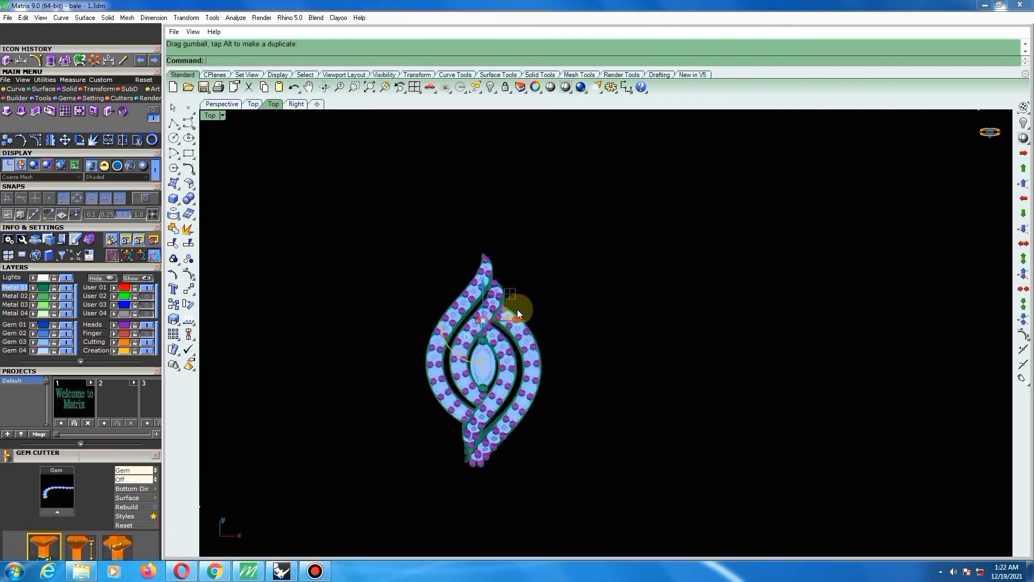
{"action": "key", "text": "F7"}
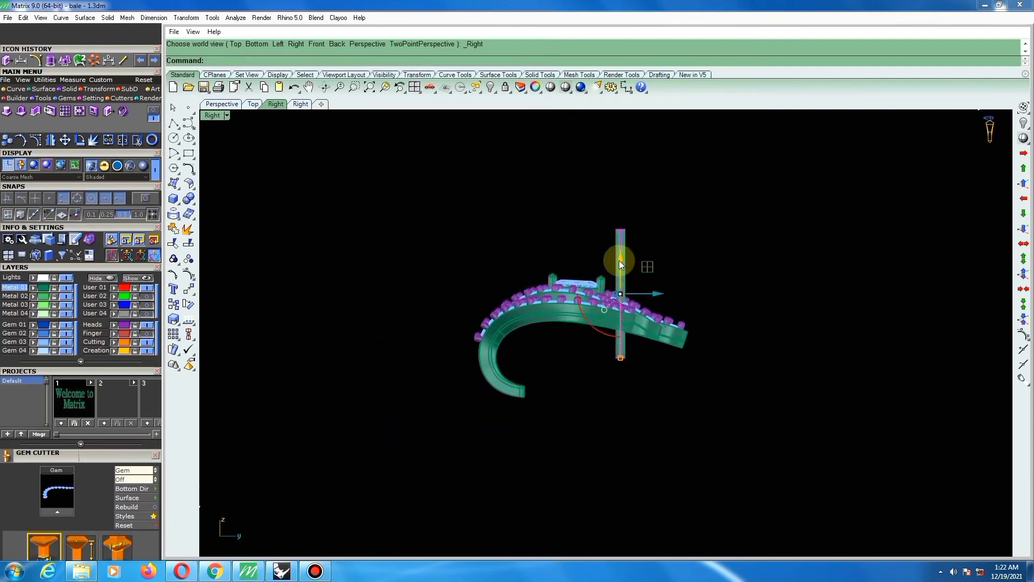
{"action": "left_click_drag", "start_coordinate": [619, 260], "coordinate": [621, 335]}
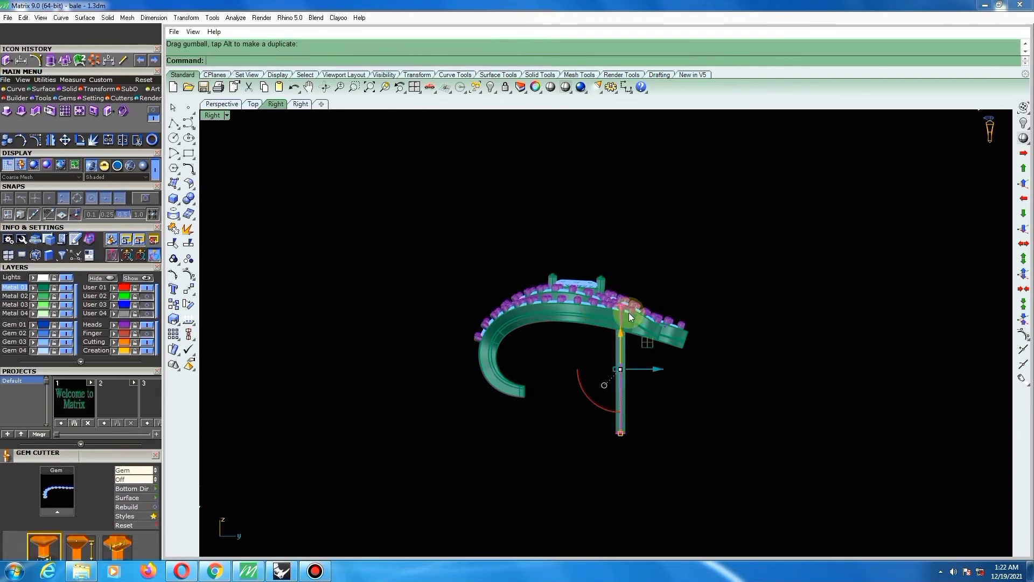
Shift the cylinder slightly along the piece toward the marquise gem, aligning it with the underside of the crossing bands.
{"action": "mouse_move", "coordinate": [654, 337]}
{"action": "right_mouse_down"}
{"action": "mouse_move", "coordinate": [649, 194]}
{"action": "mouse_move", "coordinate": [621, 150]}
{"action": "mouse_move", "coordinate": [648, 329]}
{"action": "right_mouse_up"}
{"action": "scroll", "coordinate": [647, 328], "scroll_direction": "up", "scroll_amount": 7}
{"action": "right_click_drag", "start_coordinate": [580, 322], "coordinate": [632, 310]}
{"action": "scroll", "coordinate": [632, 310], "scroll_direction": "up", "scroll_amount": 4}
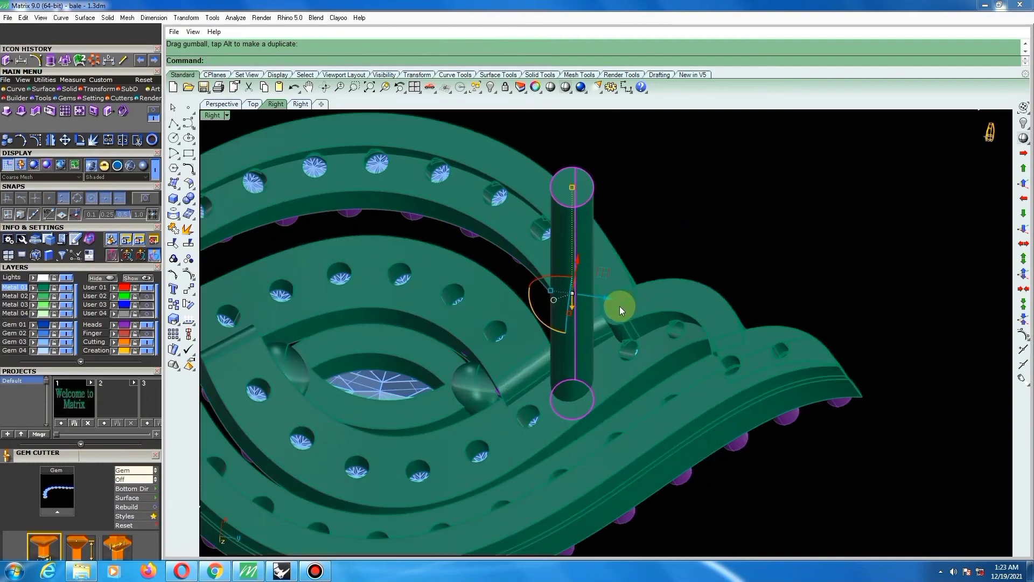
{"action": "left_click_drag", "start_coordinate": [618, 306], "coordinate": [571, 295]}
{"action": "left_click", "coordinate": [674, 218]}
{"action": "left_click", "coordinate": [581, 202]}
{"action": "scroll", "coordinate": [587, 291], "scroll_direction": "down", "scroll_amount": 2}
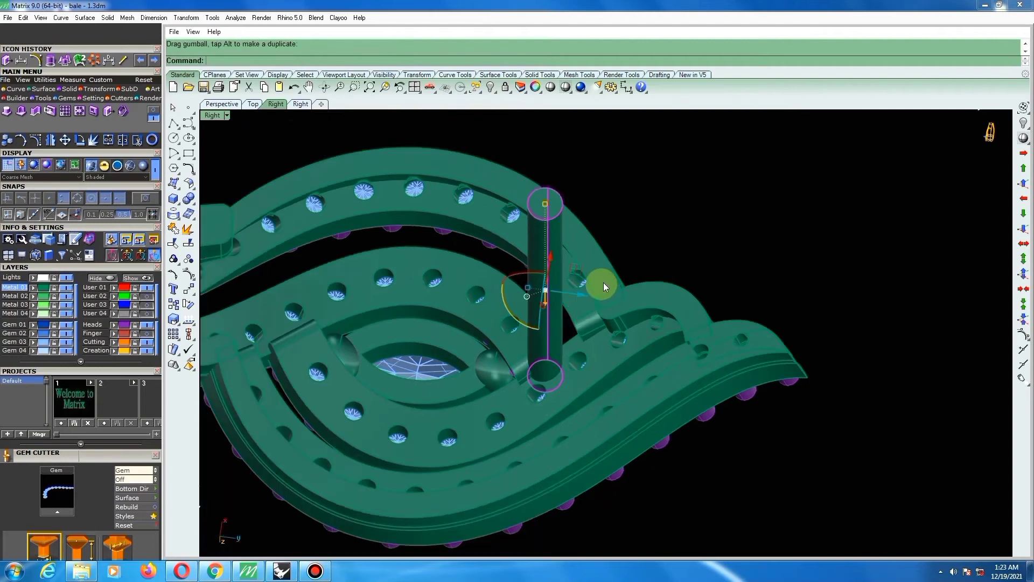
{"action": "scroll", "coordinate": [604, 287], "scroll_direction": "down", "scroll_amount": 2}
{"action": "right_click_drag", "start_coordinate": [586, 289], "coordinate": [564, 235]}
{"action": "left_click", "coordinate": [564, 234]}
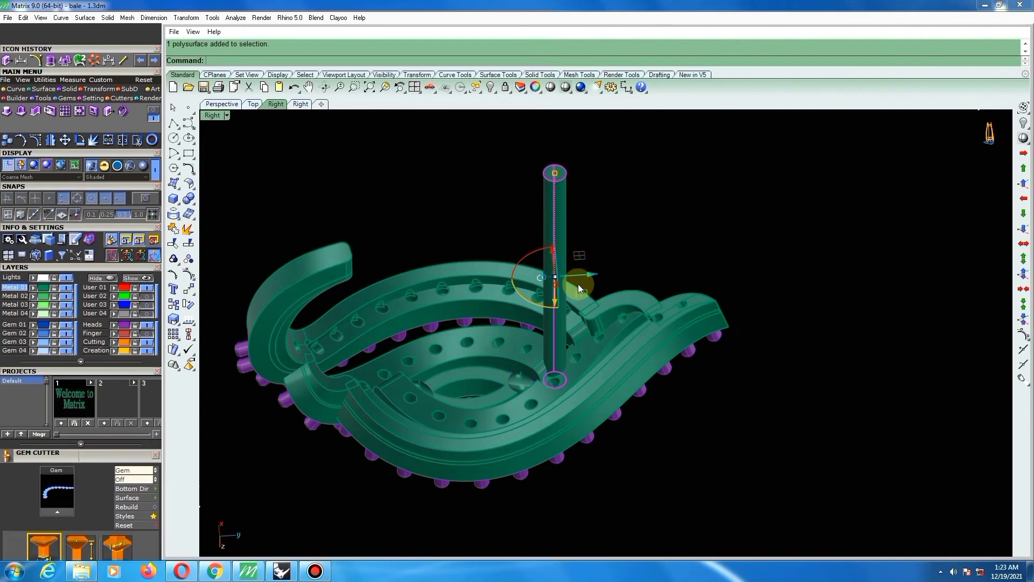
Shorten the cylinder by scaling it along its length in the side view.
{"action": "key", "text": "ctrl+F3"}
{"action": "scroll", "coordinate": [608, 286], "scroll_direction": "down", "scroll_amount": 7}
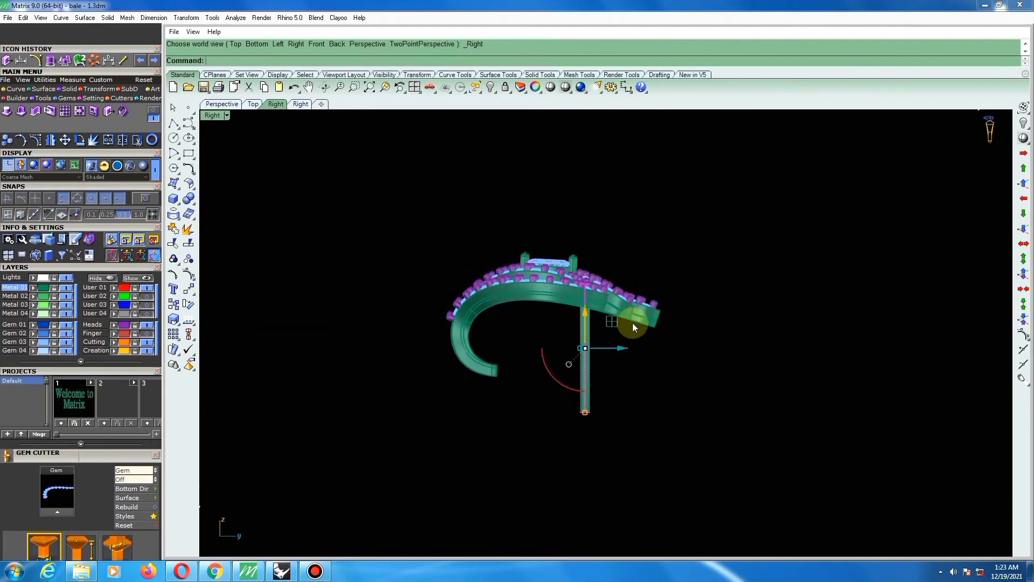
{"action": "scroll", "coordinate": [613, 309], "scroll_direction": "up", "scroll_amount": 2}
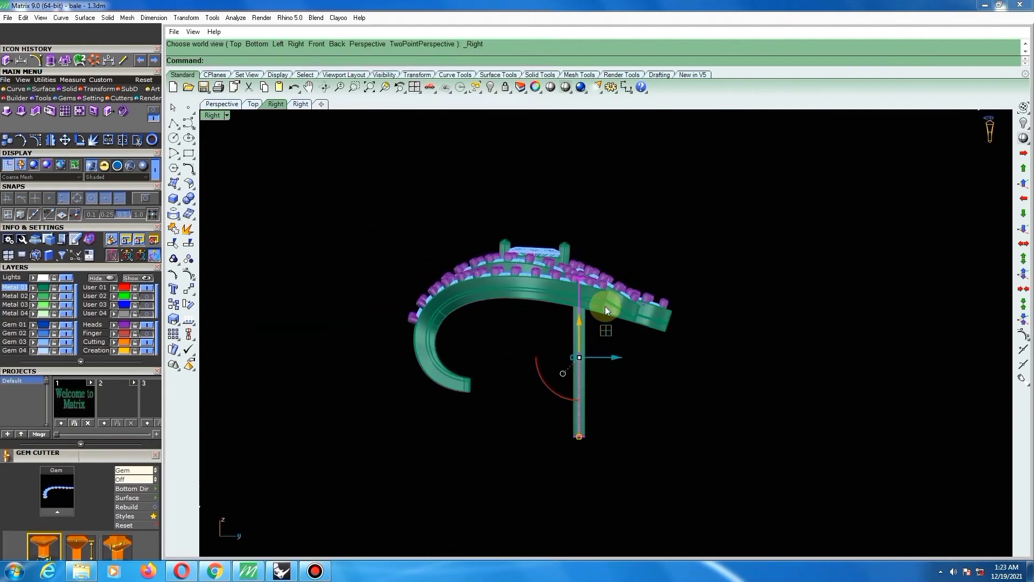
{"action": "scroll", "coordinate": [599, 308], "scroll_direction": "down", "scroll_amount": 2}
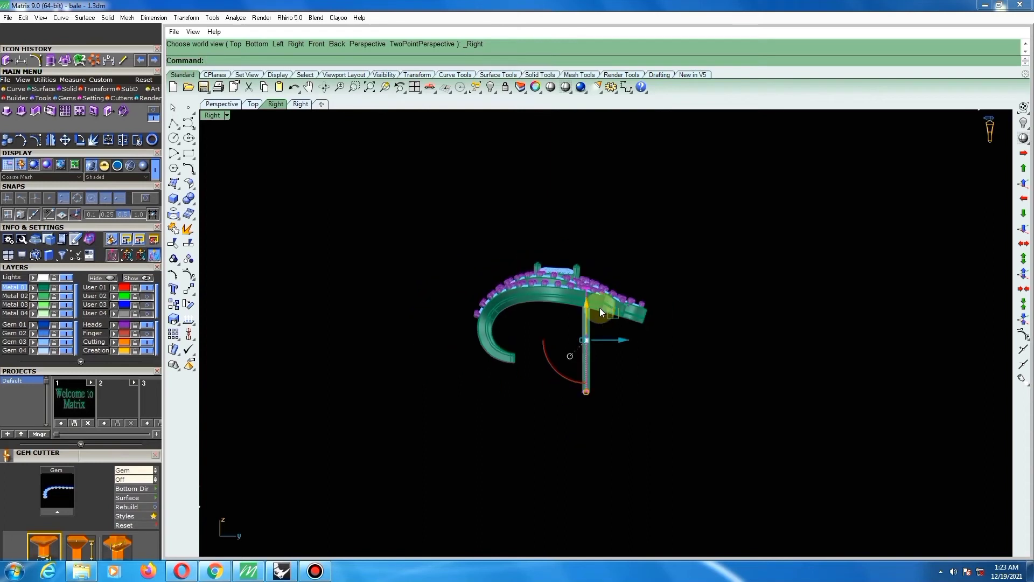
{"action": "scroll", "coordinate": [591, 306], "scroll_direction": "up", "scroll_amount": 2}
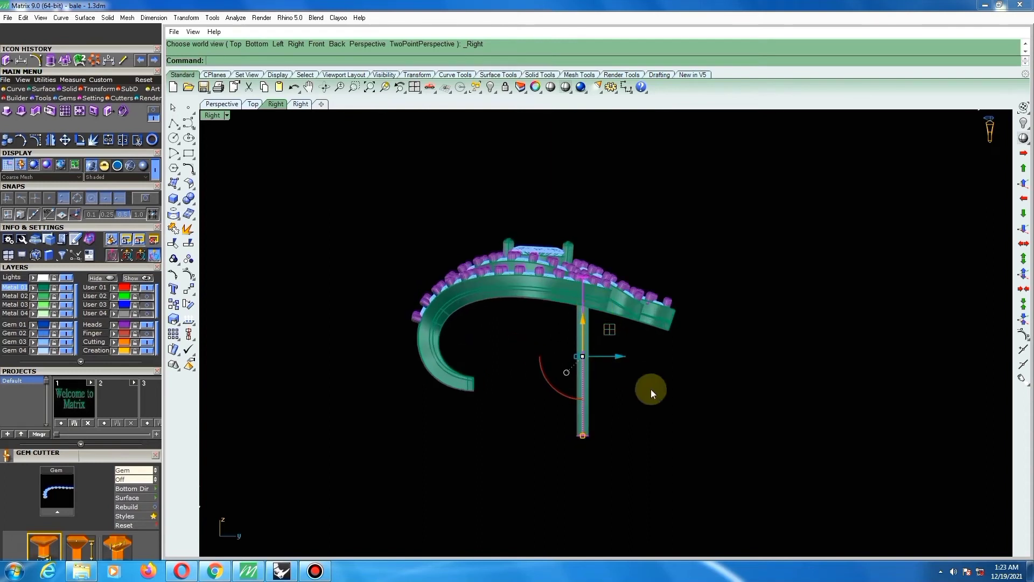
{"action": "left_click", "coordinate": [647, 408]}
{"action": "scroll", "coordinate": [606, 389], "scroll_direction": "down", "scroll_amount": 2}
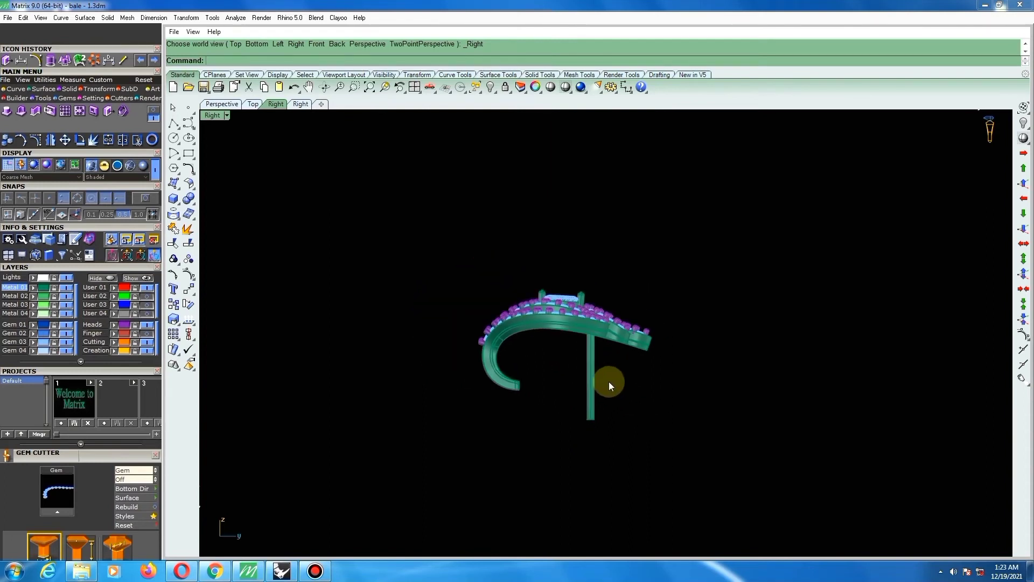
{"action": "left_click", "coordinate": [591, 382]}
{"action": "scroll", "coordinate": [590, 419], "scroll_direction": "up", "scroll_amount": 2}
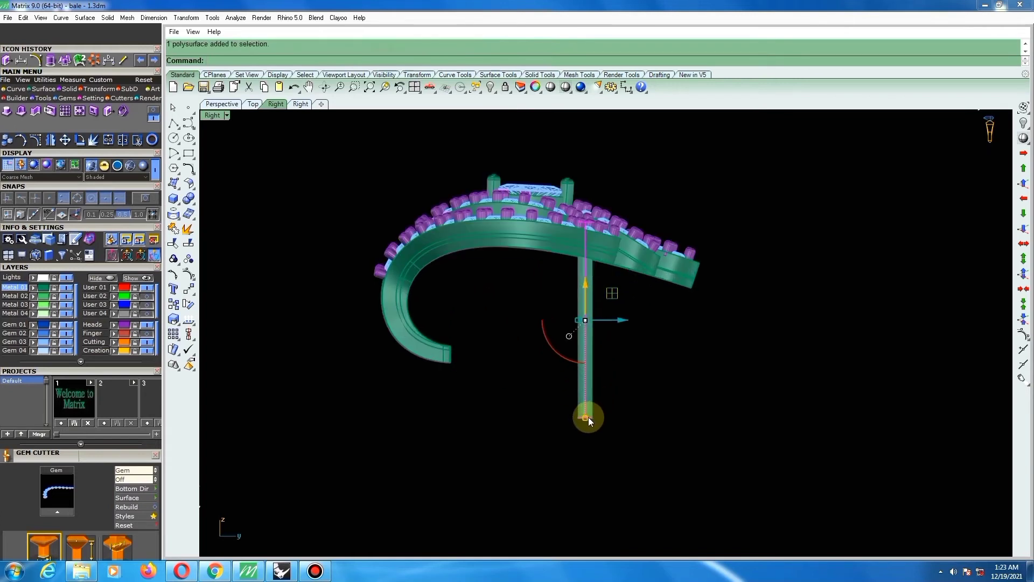
{"action": "left_click_drag", "start_coordinate": [587, 418], "coordinate": [601, 393]}
{"action": "left_click", "coordinate": [659, 363]}
Nudge the cylinder slightly toward the pointed end in the bottom view, away from the prong beside the marquise gem.
{"action": "right_click_drag", "start_coordinate": [628, 350], "coordinate": [574, 353], "text": "ctrl+shift"}
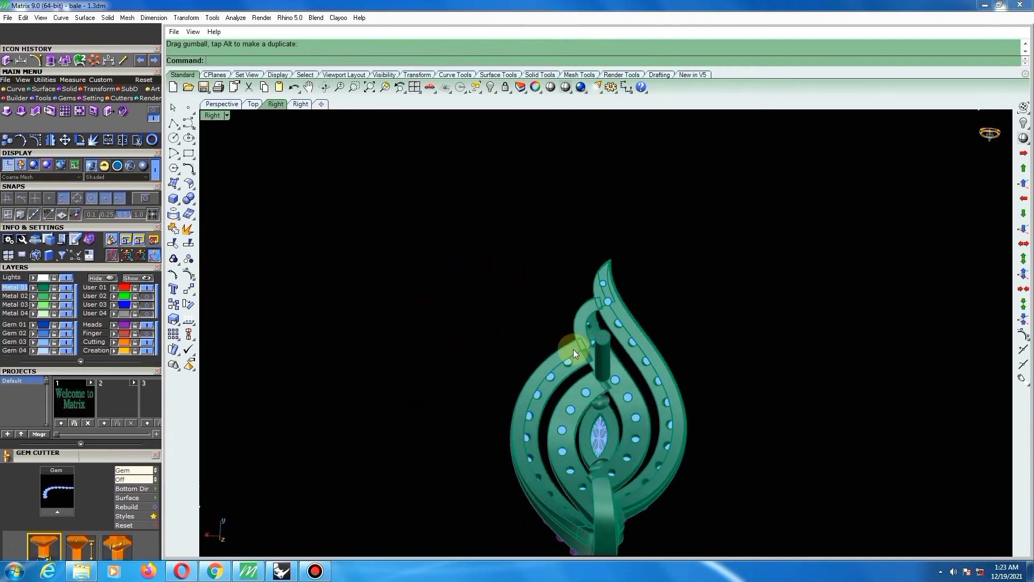
{"action": "key", "text": "ctrl+F5"}
{"action": "scroll", "coordinate": [609, 307], "scroll_direction": "up", "scroll_amount": 8}
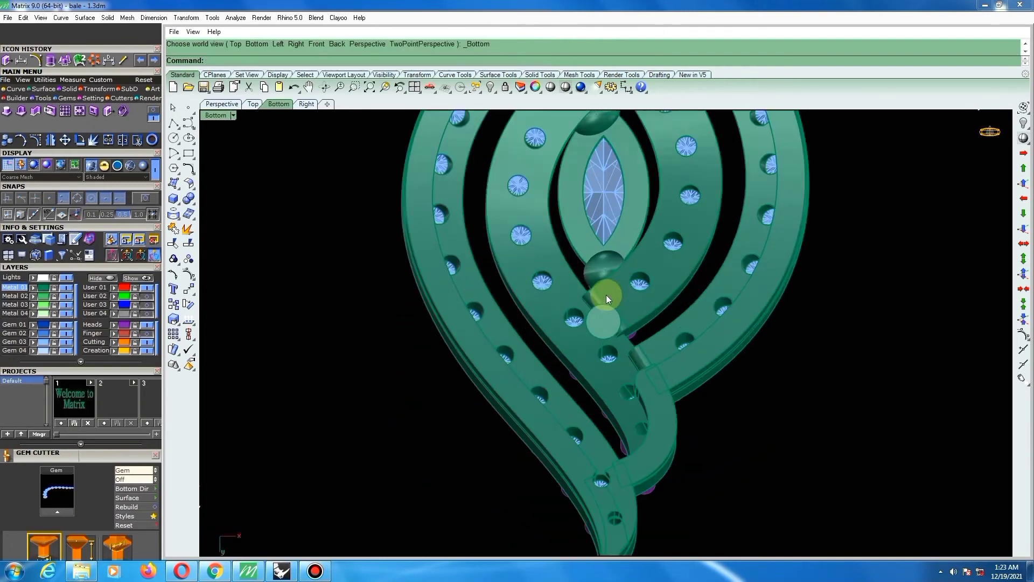
{"action": "scroll", "coordinate": [603, 323], "scroll_direction": "up", "scroll_amount": 3}
{"action": "left_click", "coordinate": [600, 325]}
{"action": "scroll", "coordinate": [603, 330], "scroll_direction": "up", "scroll_amount": 2}
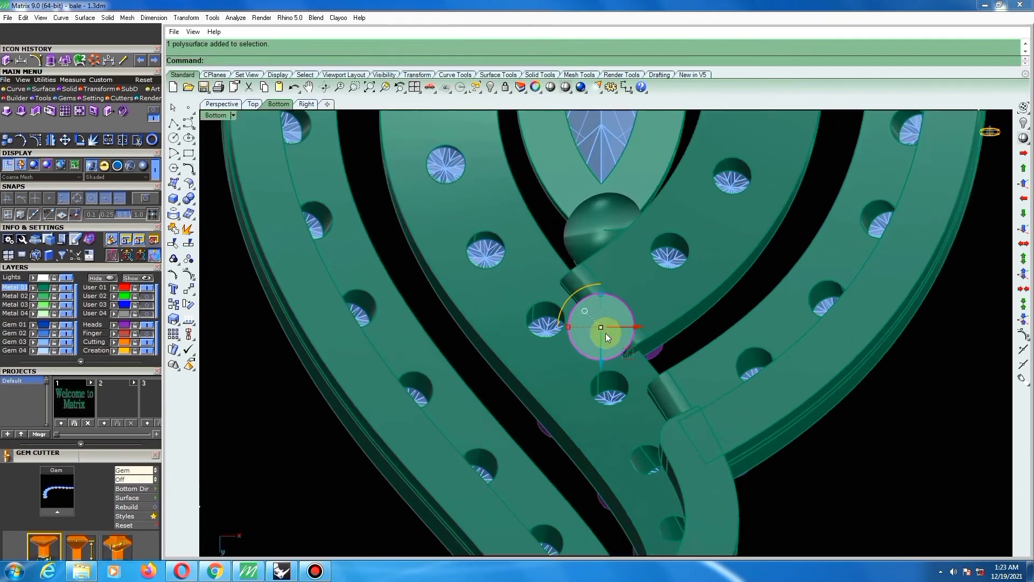
{"action": "left_click_drag", "start_coordinate": [600, 358], "coordinate": [606, 373]}
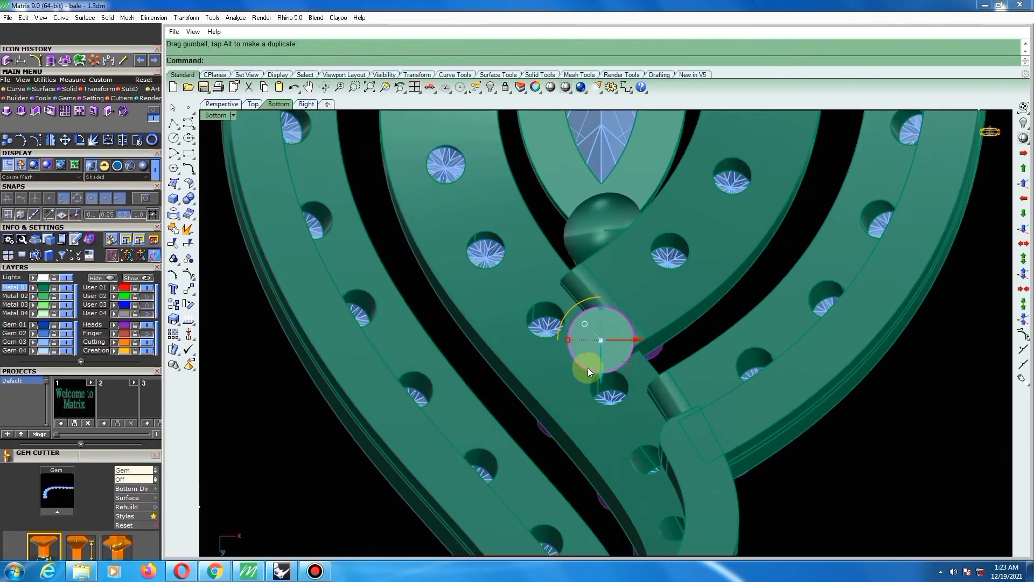
{"action": "scroll", "coordinate": [598, 365], "scroll_direction": "down", "scroll_amount": 5}
{"action": "scroll", "coordinate": [605, 367], "scroll_direction": "down", "scroll_amount": 5}
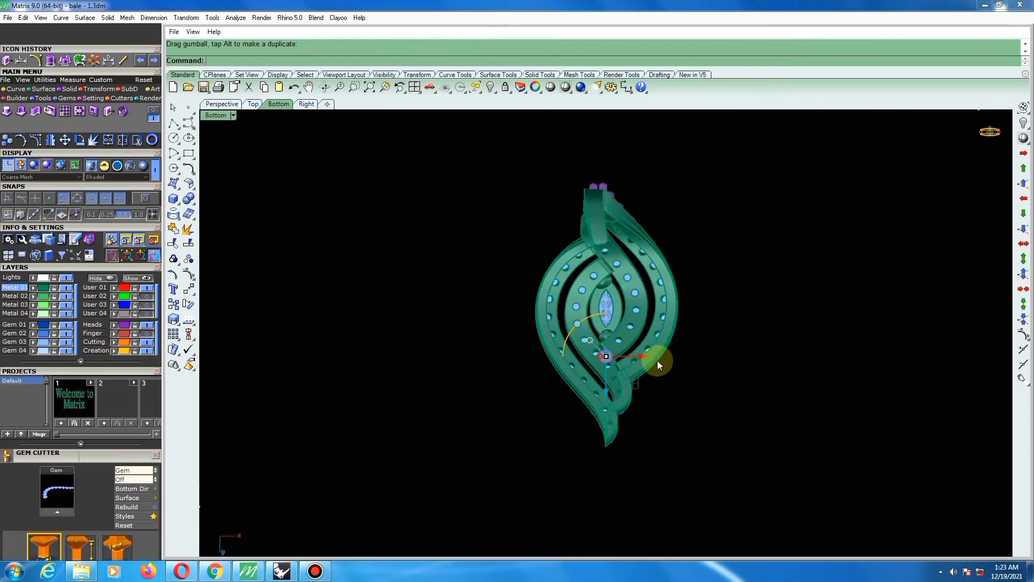
Move the cylinder farther toward the pointed end and slightly lower in the side view.
{"action": "key", "text": "ctrl+F3"}
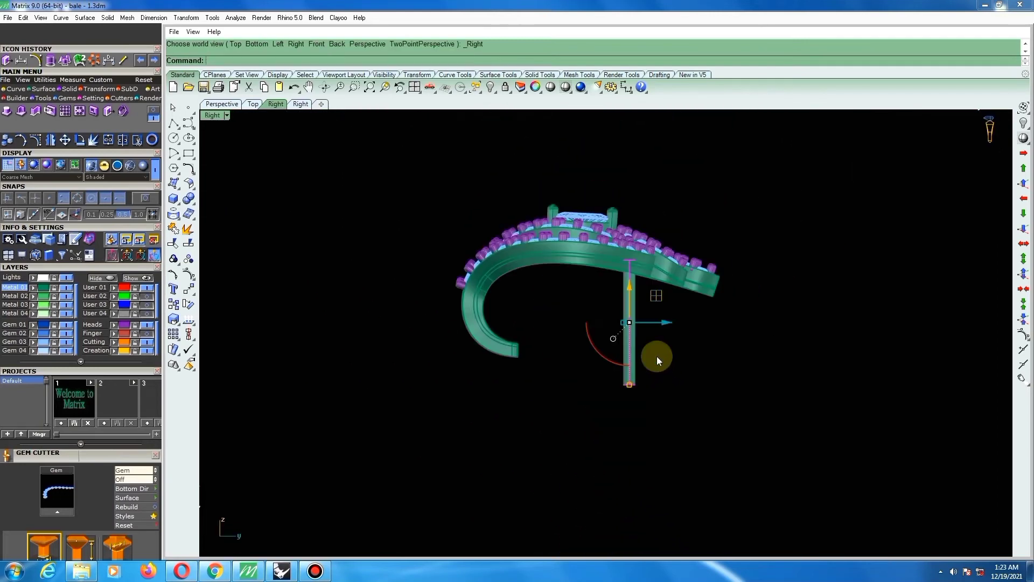
{"action": "scroll", "coordinate": [658, 332], "scroll_direction": "down", "scroll_amount": 6}
{"action": "left_click", "coordinate": [785, 310]}
{"action": "scroll", "coordinate": [651, 321], "scroll_direction": "down", "scroll_amount": 2}
{"action": "scroll", "coordinate": [663, 325], "scroll_direction": "down", "scroll_amount": 1}
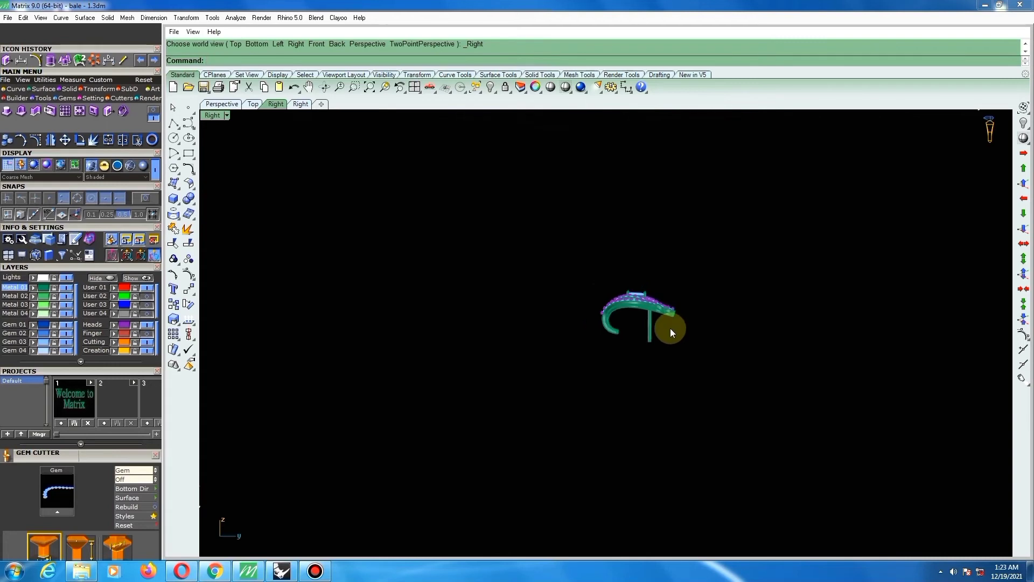
{"action": "scroll", "coordinate": [657, 326], "scroll_direction": "up", "scroll_amount": 4}
{"action": "right_click_drag", "start_coordinate": [681, 335], "coordinate": [642, 318]}
{"action": "left_click", "coordinate": [639, 319]}
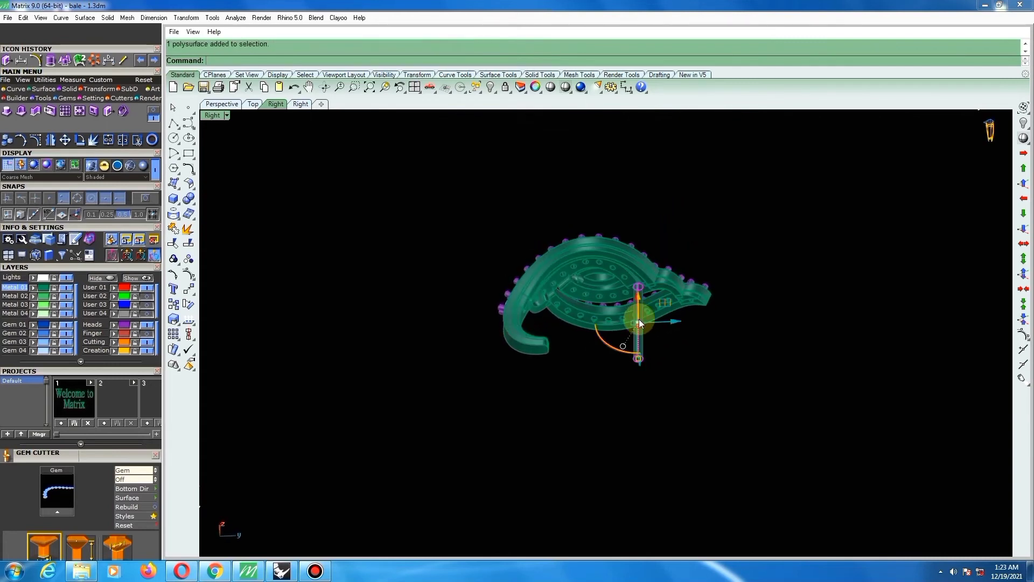
{"action": "key", "text": "ctrl+F3"}
{"action": "scroll", "coordinate": [651, 317], "scroll_direction": "up", "scroll_amount": 3}
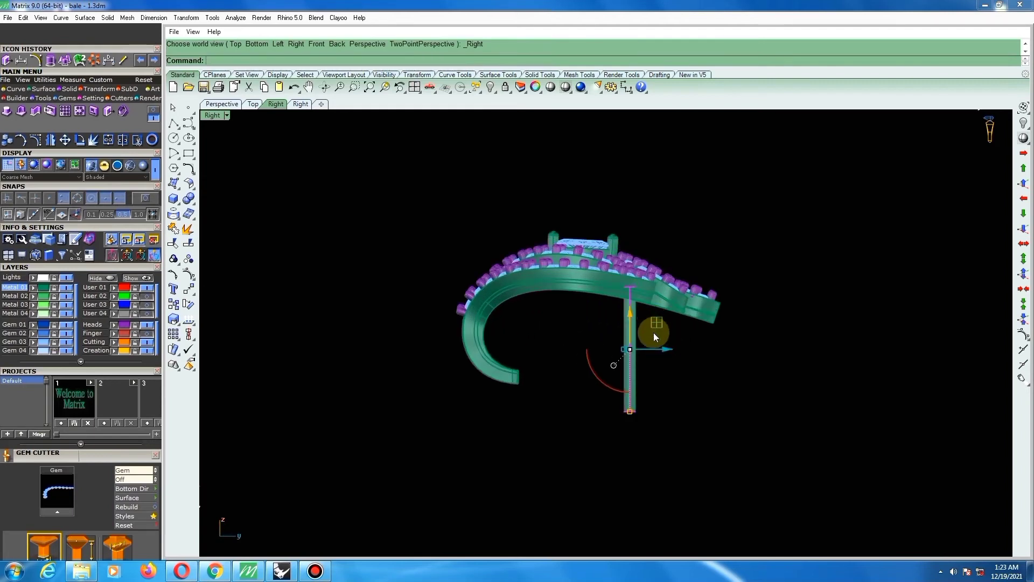
{"action": "left_click_drag", "start_coordinate": [658, 325], "coordinate": [678, 330]}
{"action": "scroll", "coordinate": [668, 328], "scroll_direction": "down", "scroll_amount": 4}
{"action": "left_click", "coordinate": [719, 259]}
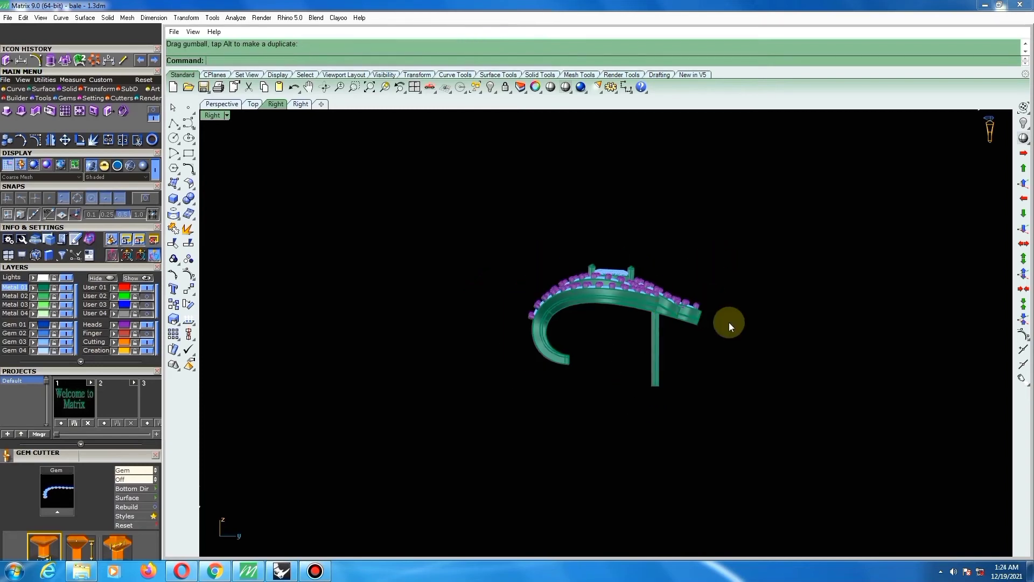
Rotate the cylinder slightly about its upper end so its free lower end tilts toward the bail loop.
{"action": "left_click", "coordinate": [658, 351]}
{"action": "scroll", "coordinate": [662, 320], "scroll_direction": "up", "scroll_amount": 4}
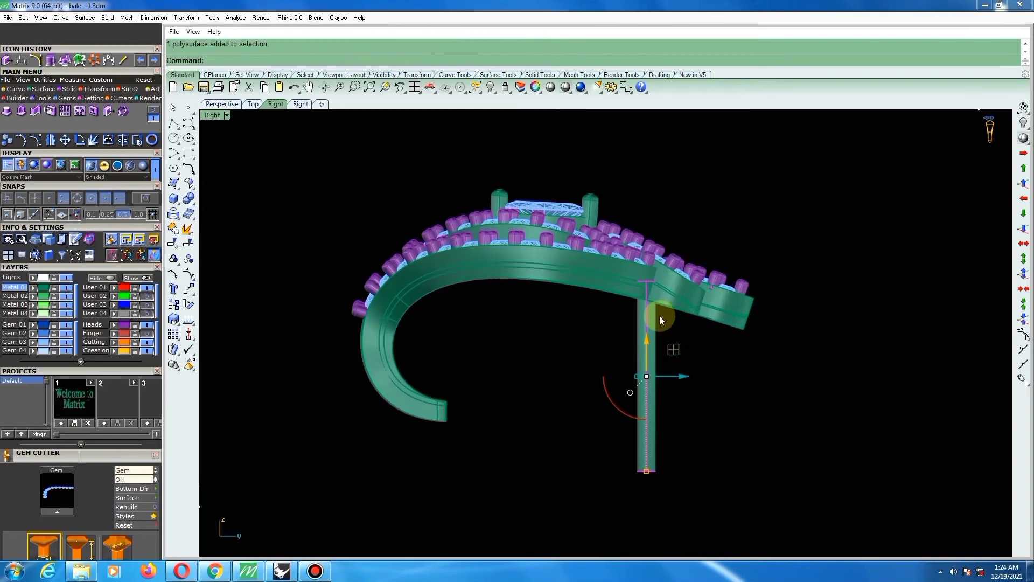
{"action": "type", "text": "rotate"}
{"action": "key", "text": "Return"}
{"action": "left_click", "coordinate": [652, 280]}
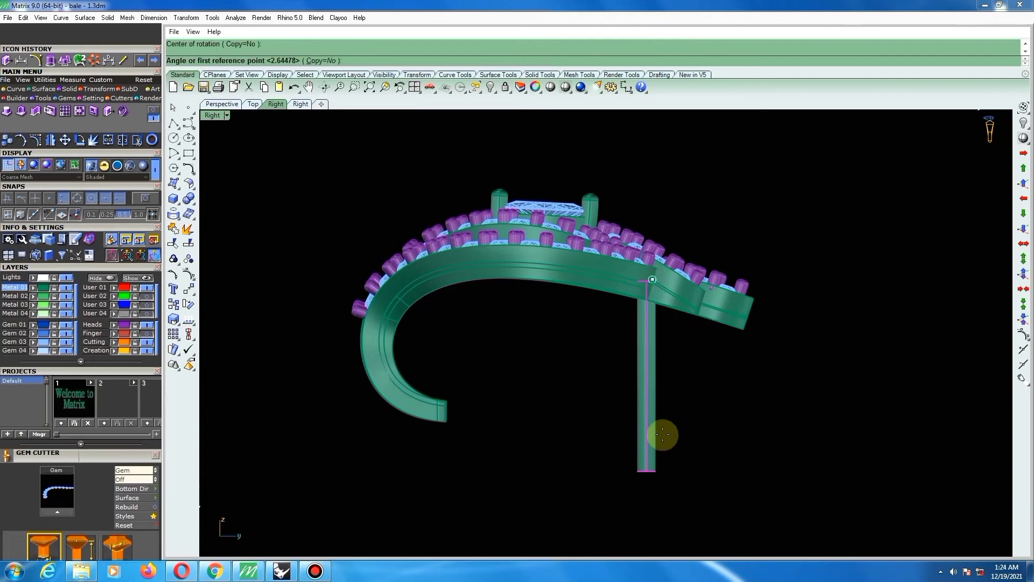
{"action": "left_click", "coordinate": [654, 458]}
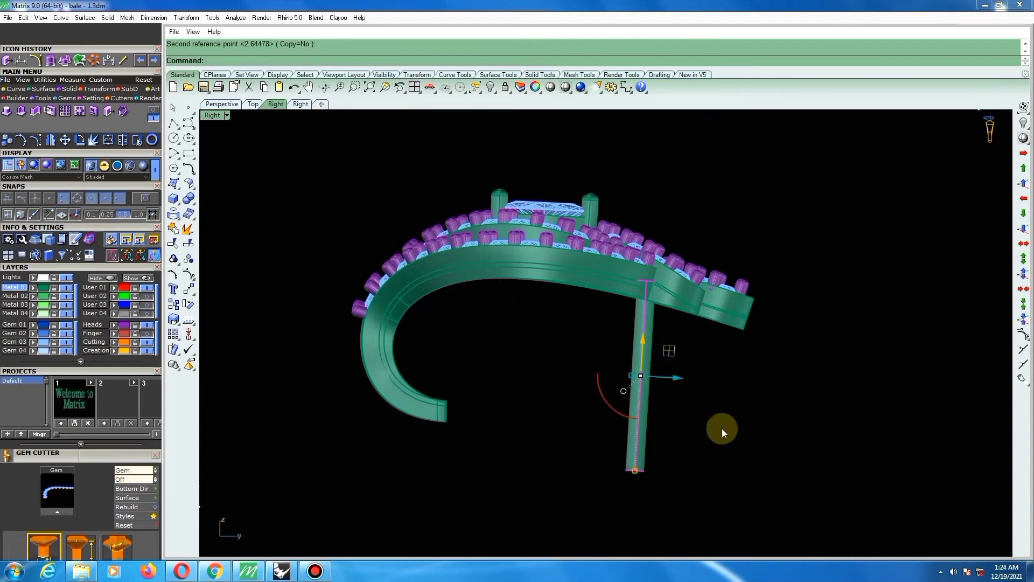
Undo the cylinder's last rotation and return to the side view.
{"action": "left_click", "coordinate": [638, 398]}
{"action": "scroll", "coordinate": [644, 399], "scroll_direction": "down", "scroll_amount": 3}
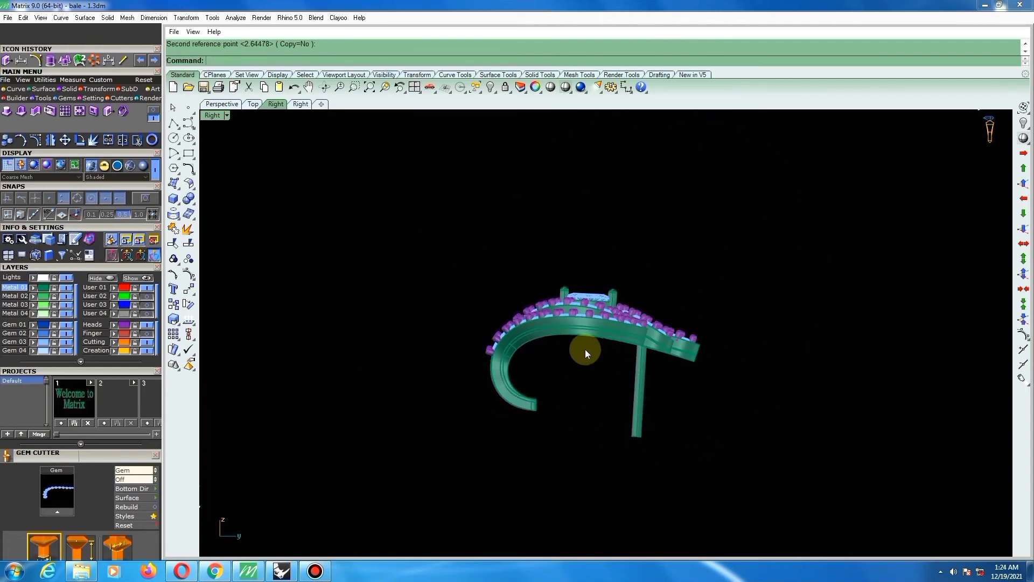
{"action": "scroll", "coordinate": [633, 383], "scroll_direction": "up", "scroll_amount": 1}
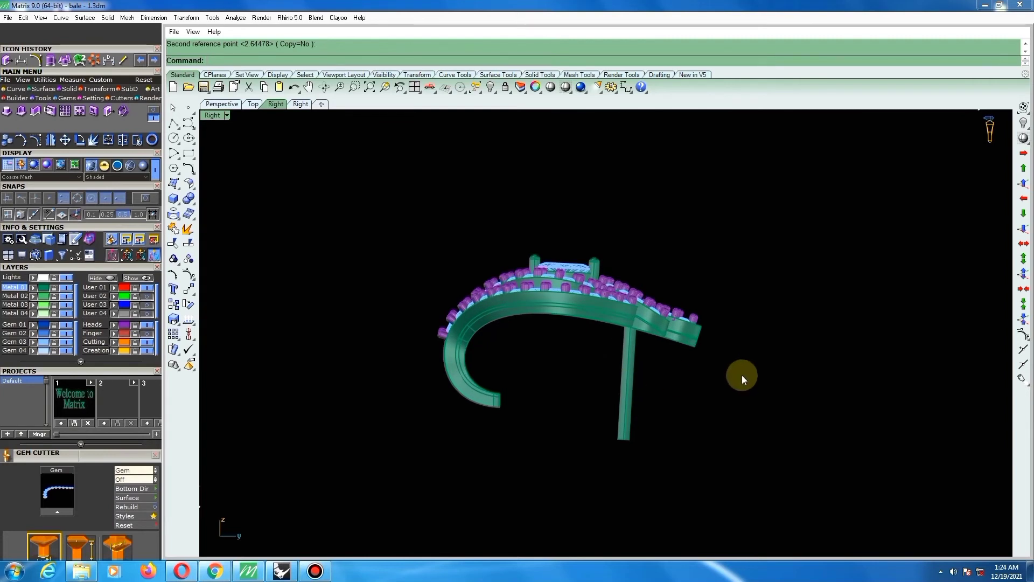
{"action": "key", "text": "ctrl+z"}
{"action": "left_click", "coordinate": [687, 374]}
{"action": "key", "text": "F7"}
{"action": "scroll", "coordinate": [636, 318], "scroll_direction": "up", "scroll_amount": 2}
{"action": "scroll", "coordinate": [636, 318], "scroll_direction": "down", "scroll_amount": 2}
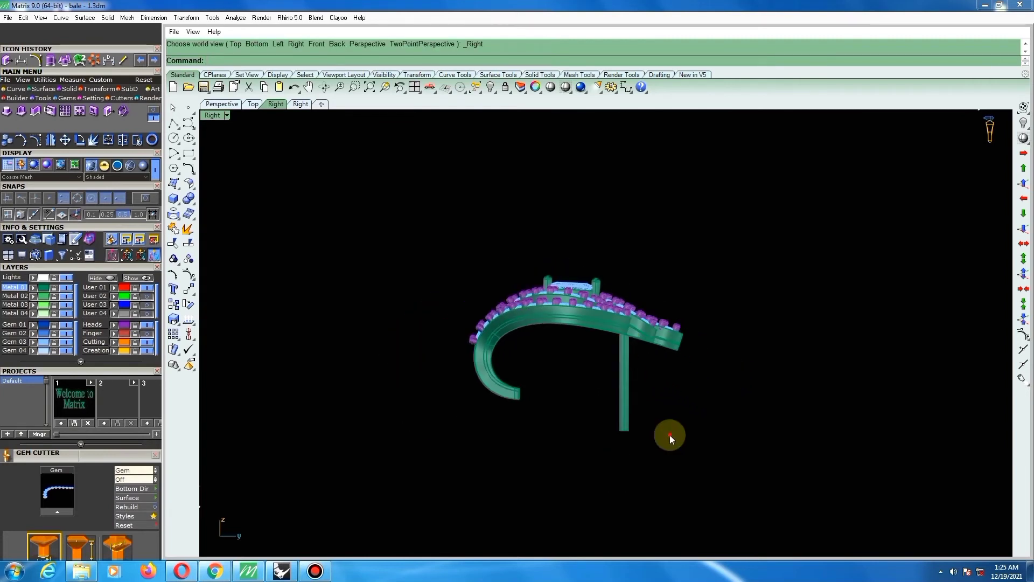
{"action": "scroll", "coordinate": [635, 413], "scroll_direction": "down", "scroll_amount": 1}
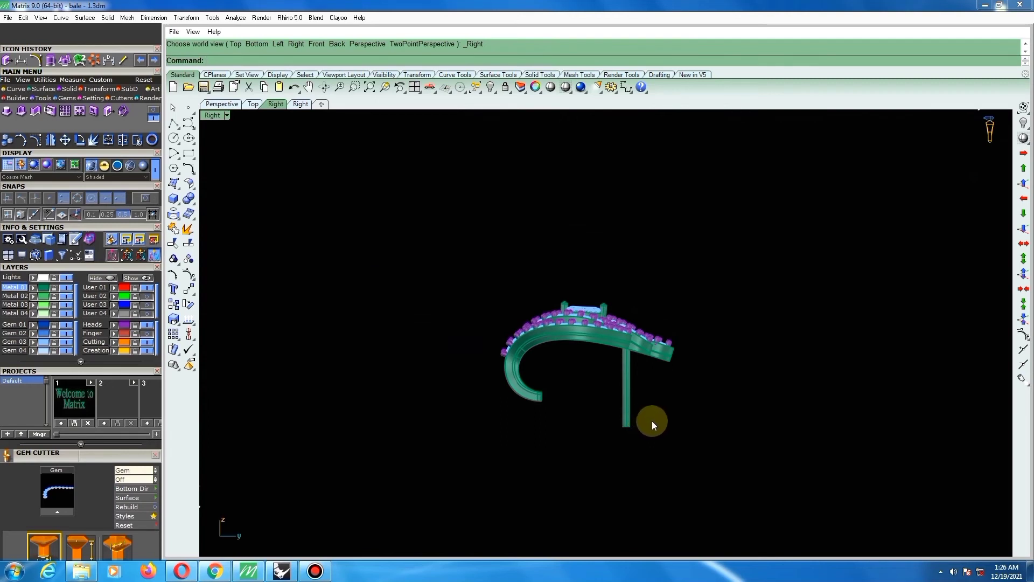
Fillet the edge of the cylinder's free lower end with a 0.3 radius.
{"action": "type", "text": "illetedge"}
{"action": "key", "text": "Return"}
{"action": "scroll", "coordinate": [628, 424], "scroll_direction": "up", "scroll_amount": 1}
{"action": "left_click", "coordinate": [626, 425]}
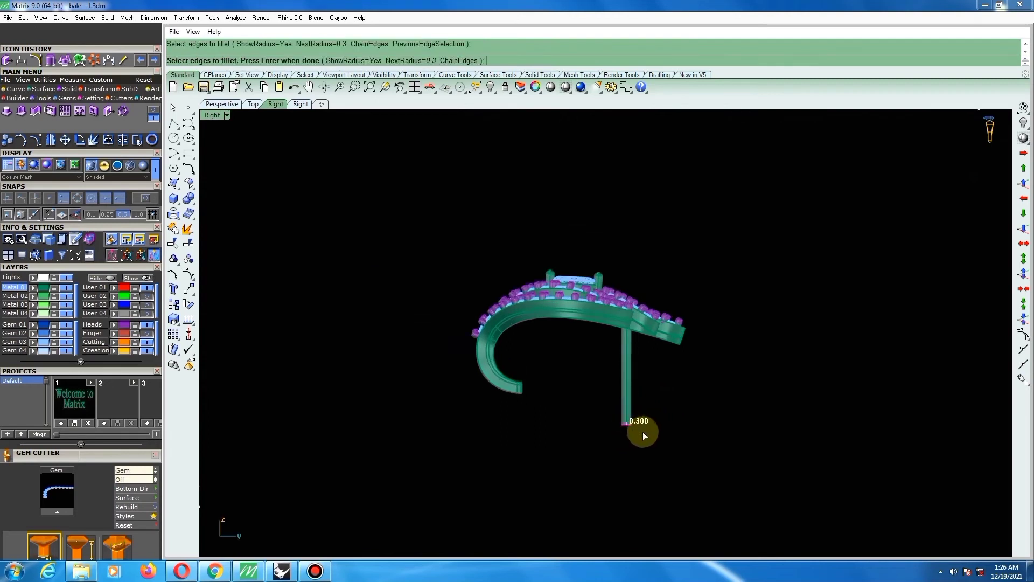
{"action": "key", "text": "Return"}
{"action": "scroll", "coordinate": [632, 392], "scroll_direction": "up", "scroll_amount": 2}
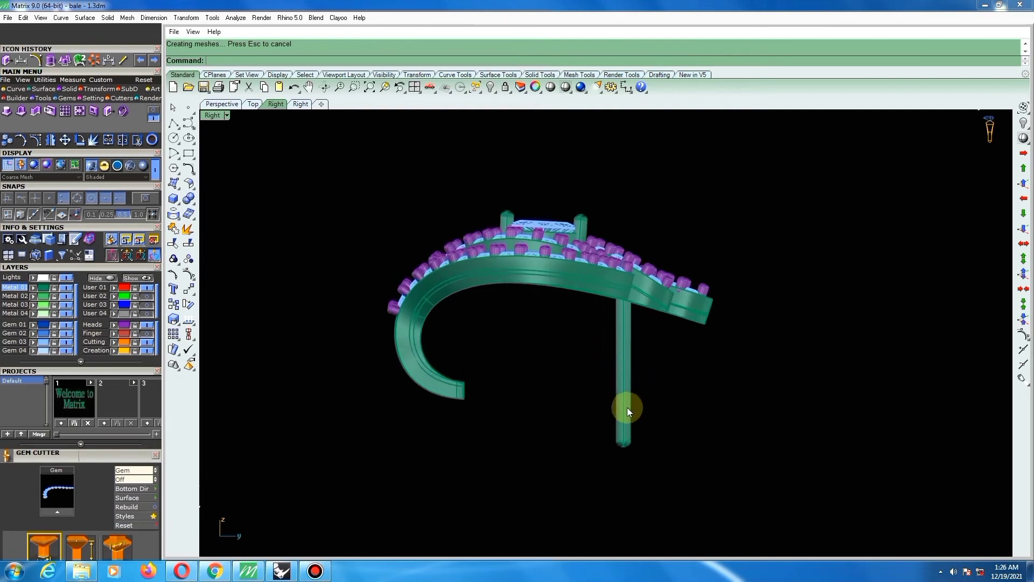
Create a box with a 1 mm square base beside the lower part of the cylinder in the side view.
{"action": "left_click", "coordinate": [173, 198]}
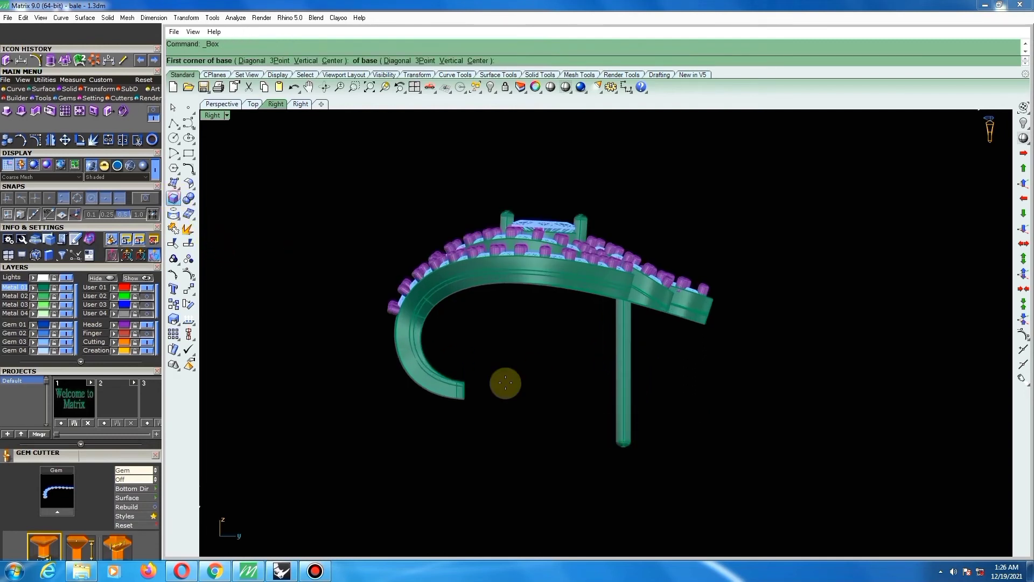
{"action": "scroll", "coordinate": [595, 396], "scroll_direction": "up", "scroll_amount": 3}
{"action": "left_click", "coordinate": [595, 395]}
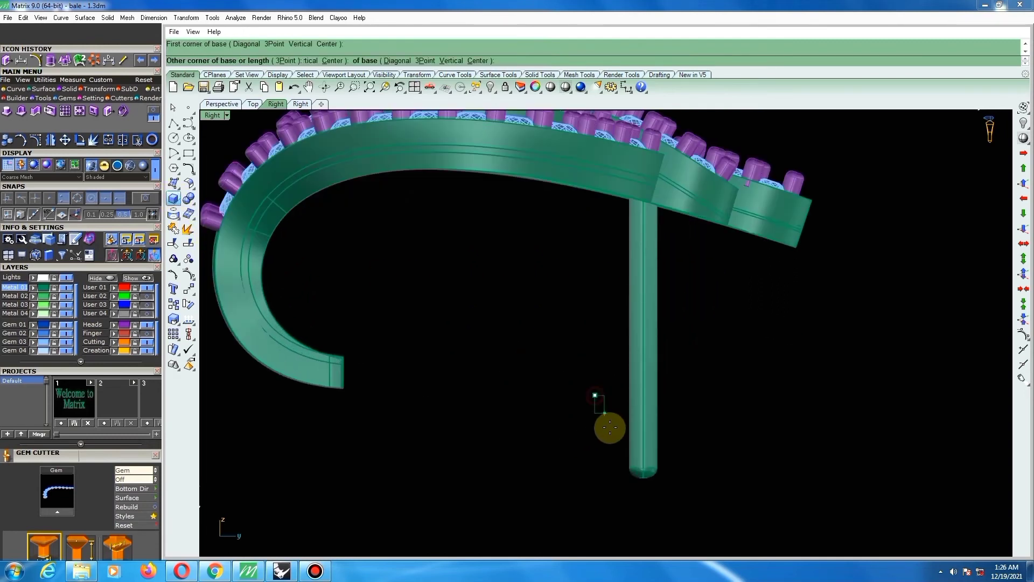
{"action": "left_click", "coordinate": [610, 427]}
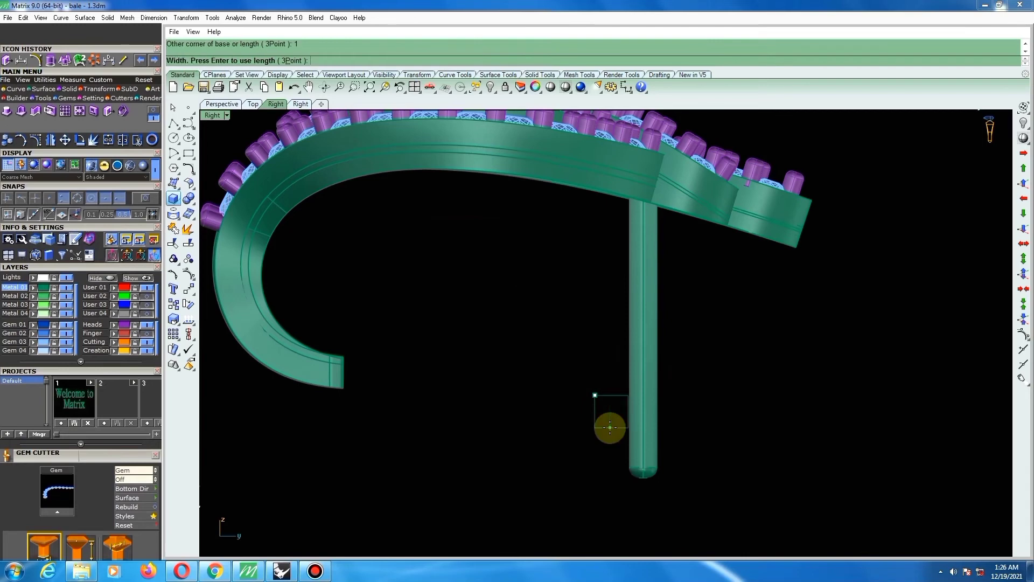
{"action": "left_click", "coordinate": [610, 427]}
{"action": "left_click", "coordinate": [610, 428]}
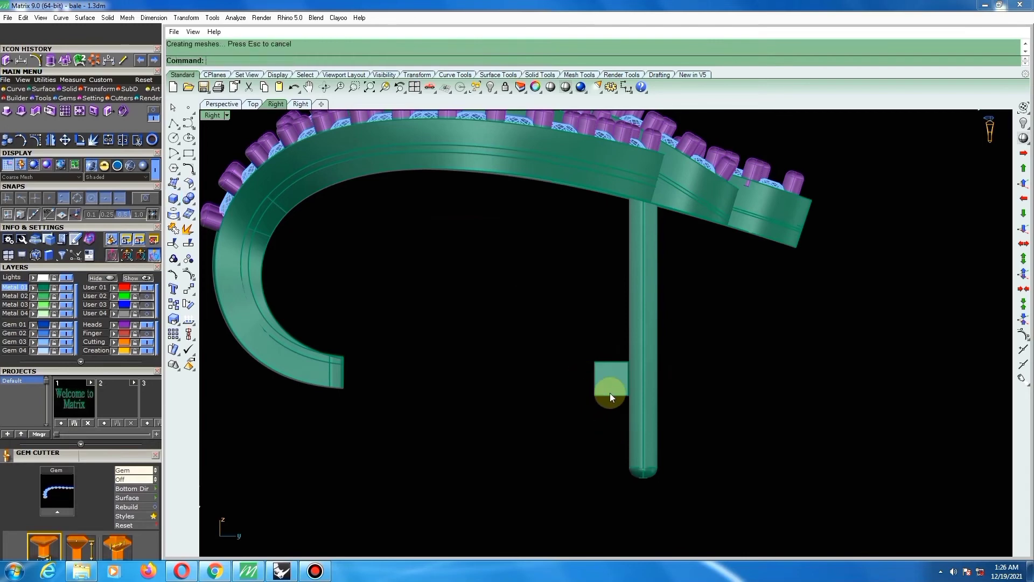
Stretch the box vertically and lower it to the cylinder's rounded end, against the side facing the bail loop.
{"action": "left_click", "coordinate": [609, 393]}
{"action": "scroll", "coordinate": [609, 391], "scroll_direction": "up", "scroll_amount": 2}
{"action": "left_click_drag", "start_coordinate": [613, 394], "coordinate": [612, 411]}
{"action": "left_click_drag", "start_coordinate": [638, 346], "coordinate": [641, 438]}
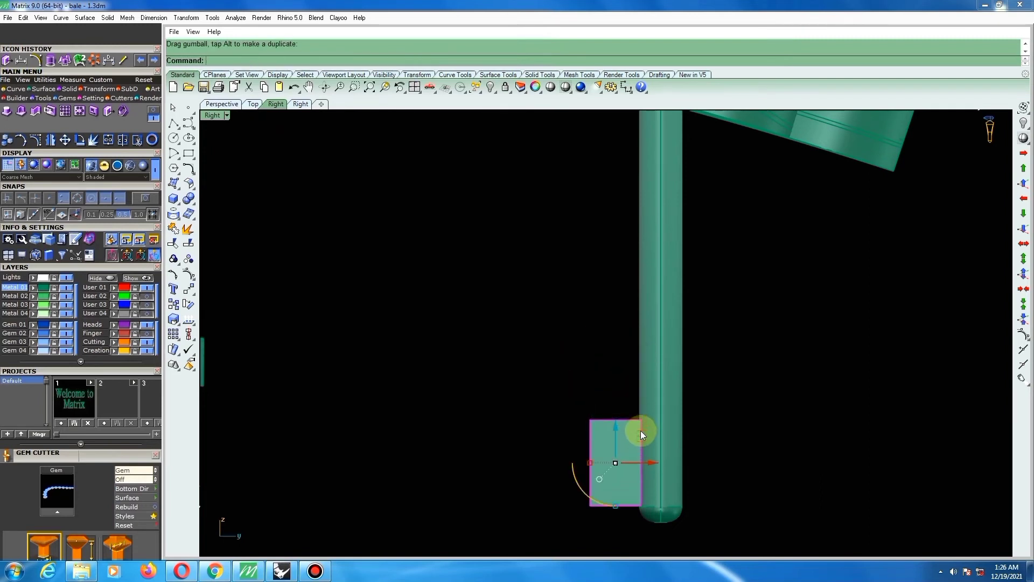
Move the box 1 mm upward along the cylinder and adjust it so its edge slightly overlaps the cylinder's side.
{"action": "right_click", "coordinate": [636, 444]}
{"action": "left_click", "coordinate": [642, 445]}
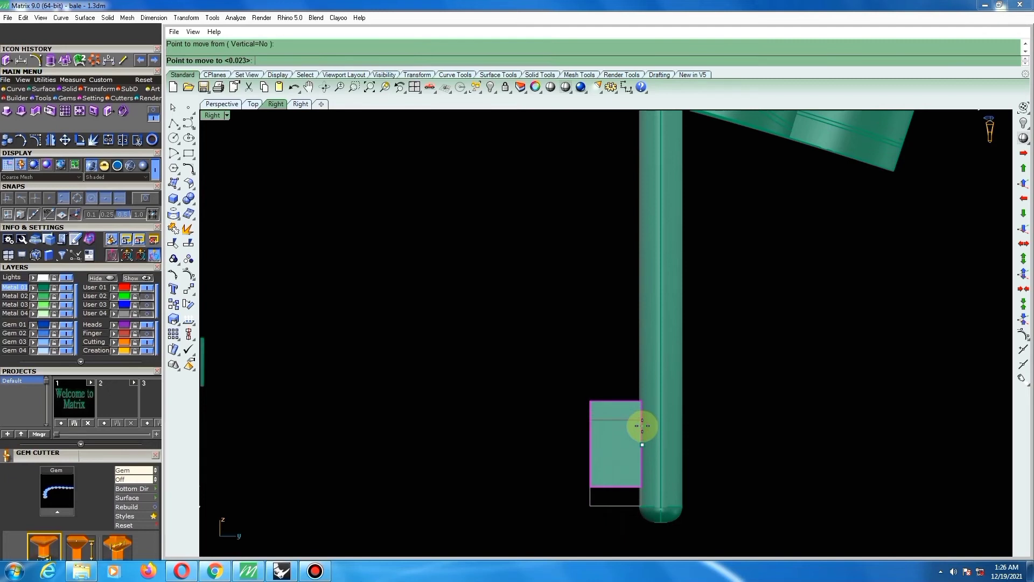
{"action": "type", "text": "1"}
{"action": "key", "text": "Return"}
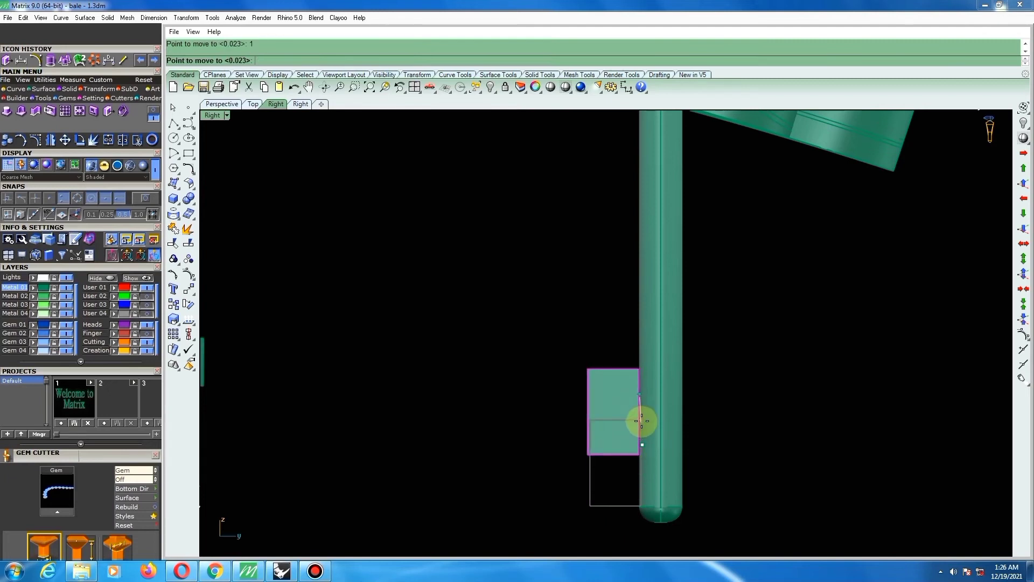
{"action": "left_click", "coordinate": [641, 423]}
{"action": "scroll", "coordinate": [633, 417], "scroll_direction": "up", "scroll_amount": 1}
{"action": "left_click_drag", "start_coordinate": [614, 382], "coordinate": [616, 374]}
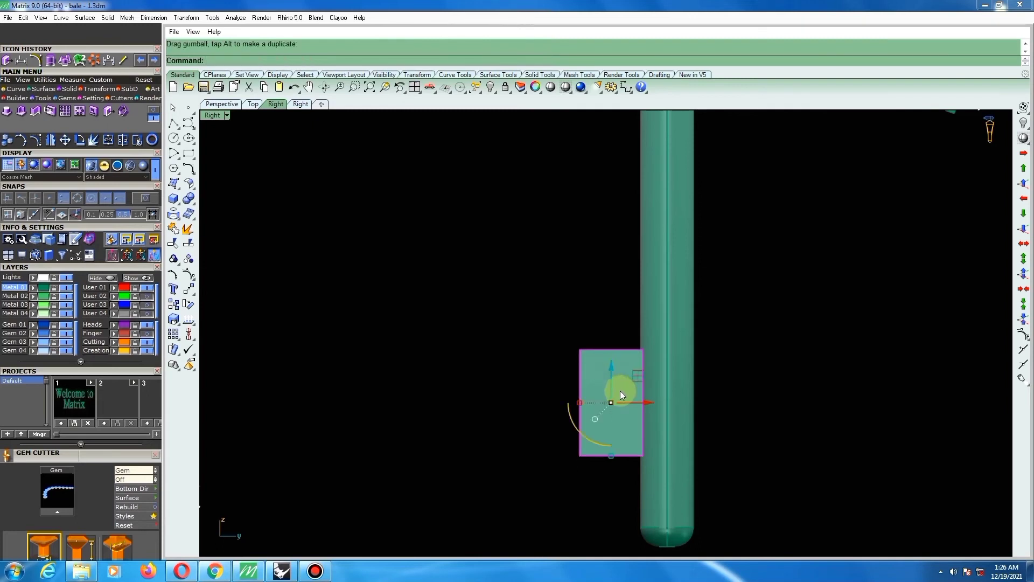
Rotate the box slightly about a point near its top so its lower corner swings into the cylinder.
{"action": "type", "text": "r"}
{"action": "key", "text": "Return"}
{"action": "left_click", "coordinate": [604, 374]}
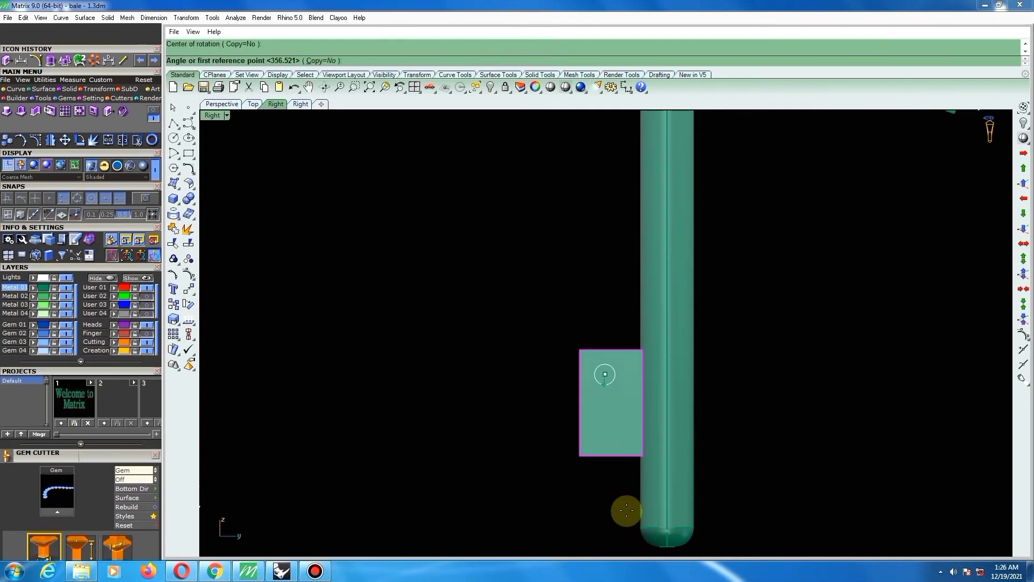
{"action": "left_click", "coordinate": [626, 510]}
{"action": "left_click", "coordinate": [642, 508]}
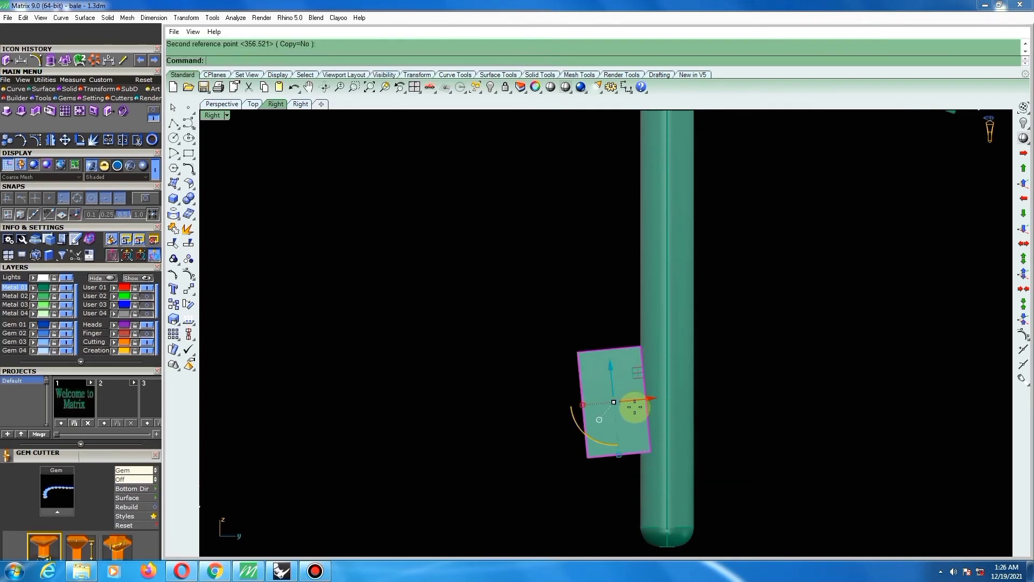
Rotate the box a little further in the same direction to steepen its angle against the cylinder.
{"action": "key", "text": "Return"}
{"action": "scroll", "coordinate": [630, 403], "scroll_direction": "up", "scroll_amount": 2}
{"action": "left_click", "coordinate": [607, 351]}
{"action": "scroll", "coordinate": [769, 460], "scroll_direction": "up", "scroll_amount": 1}
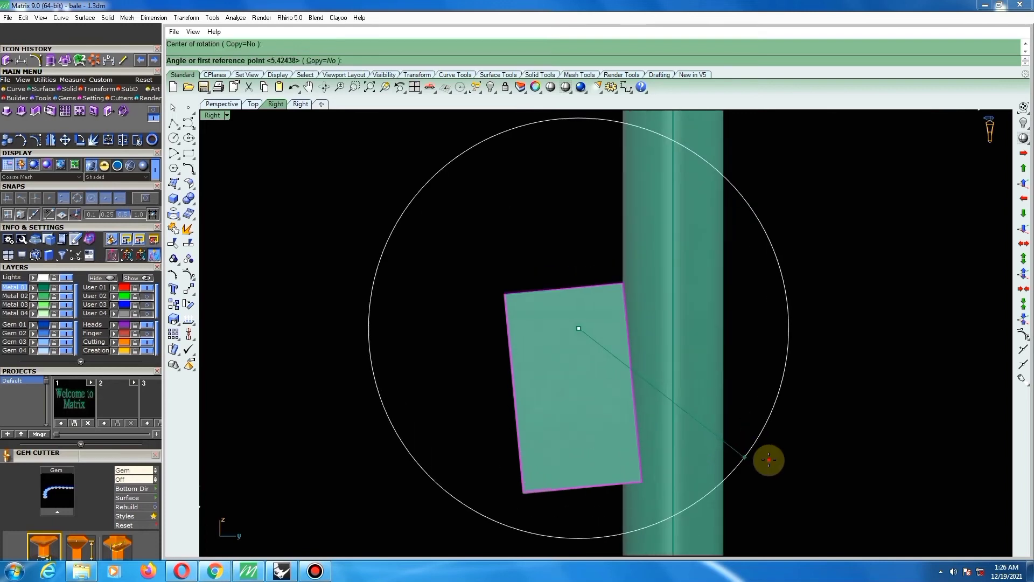
{"action": "left_click", "coordinate": [775, 461]}
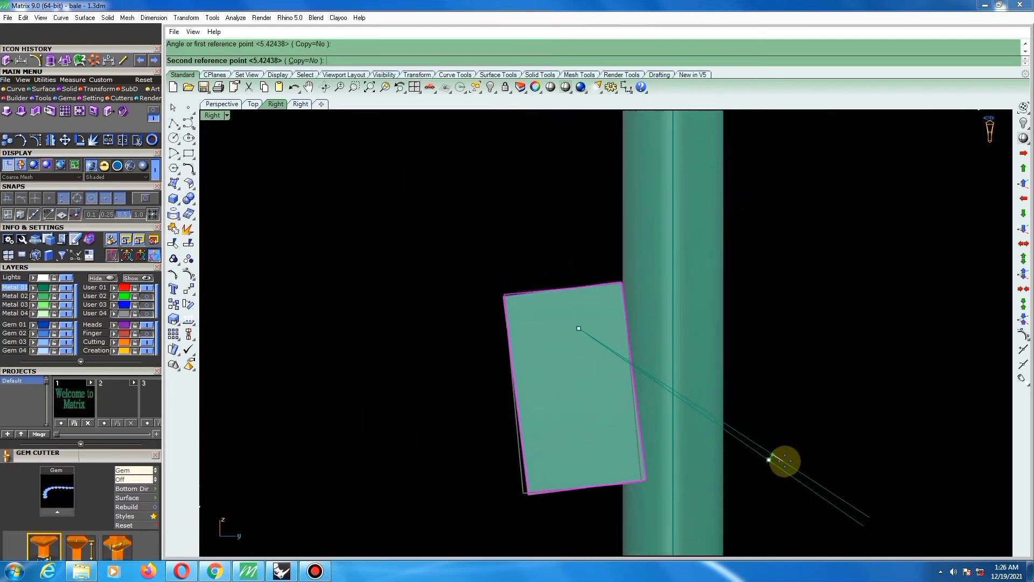
{"action": "left_click", "coordinate": [706, 445]}
{"action": "scroll", "coordinate": [618, 342], "scroll_direction": "down", "scroll_amount": 2}
{"action": "scroll", "coordinate": [617, 360], "scroll_direction": "up", "scroll_amount": 5}
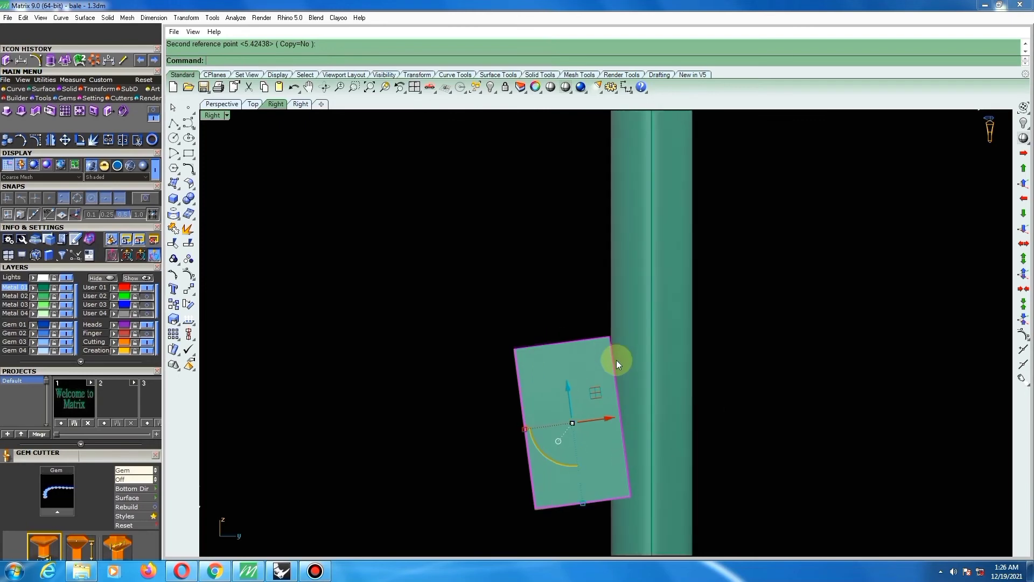
{"action": "scroll", "coordinate": [621, 350], "scroll_direction": "down", "scroll_amount": 5}
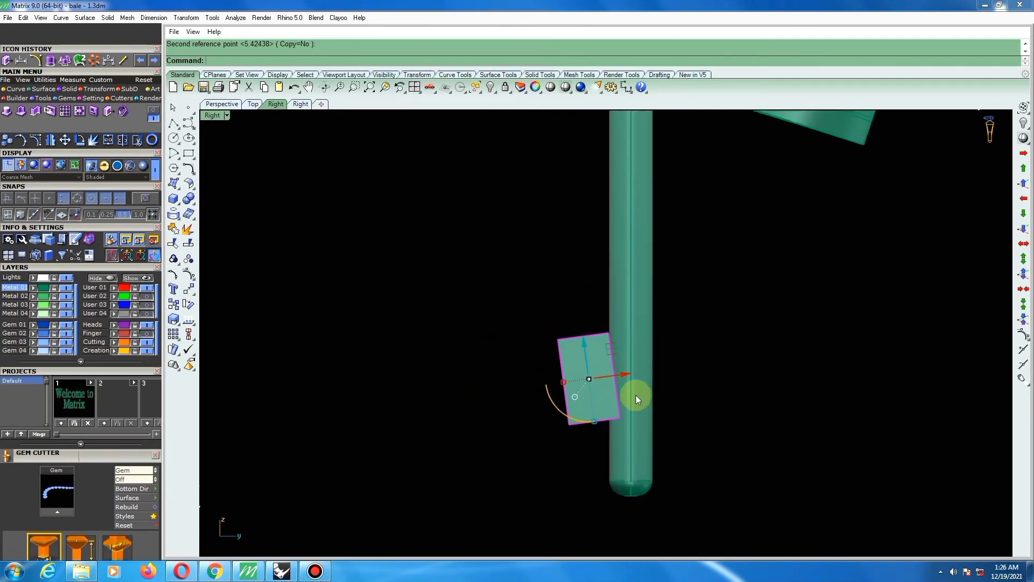
Shift the box in depth so it crosses the side of the cylinder.
{"action": "scroll", "coordinate": [616, 444], "scroll_direction": "down", "scroll_amount": 4}
{"action": "right_click_drag", "start_coordinate": [617, 386], "coordinate": [627, 302]}
{"action": "scroll", "coordinate": [626, 301], "scroll_direction": "up", "scroll_amount": 4}
{"action": "left_click_drag", "start_coordinate": [587, 346], "coordinate": [600, 373]}
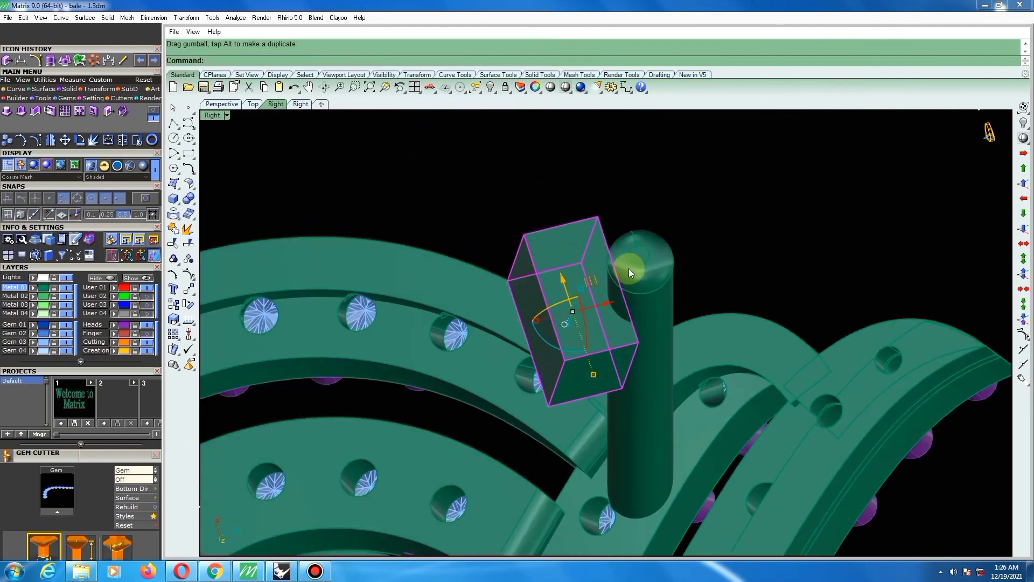
{"action": "right_click_drag", "start_coordinate": [629, 268], "coordinate": [663, 434]}
{"action": "scroll", "coordinate": [607, 316], "scroll_direction": "down", "scroll_amount": 5}
{"action": "right_click_drag", "start_coordinate": [607, 316], "coordinate": [628, 395]}
{"action": "scroll", "coordinate": [591, 381], "scroll_direction": "up", "scroll_amount": 4}
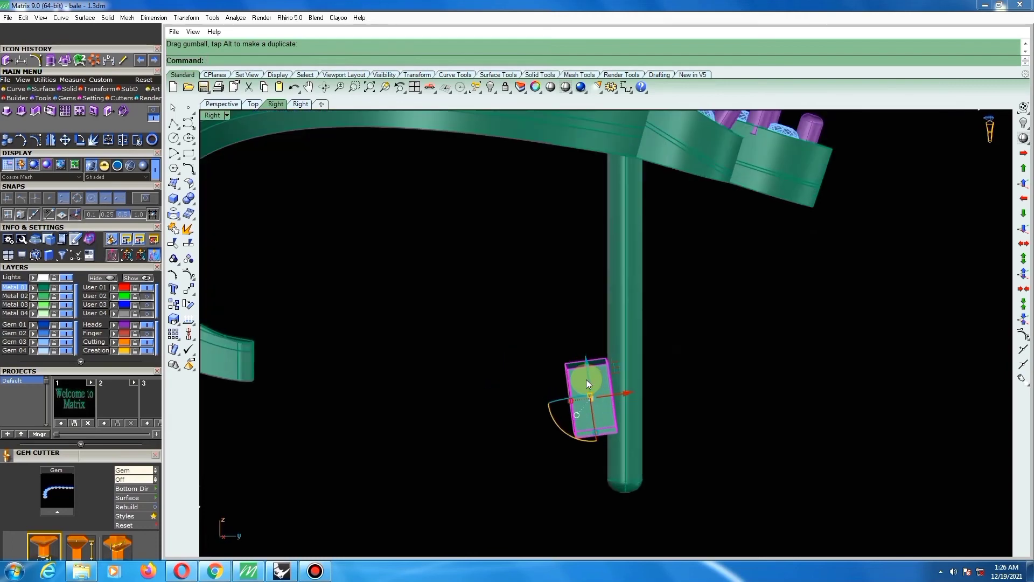
Move the tilted box slightly down along the cylinder in the side view.
{"action": "key", "text": "ctrl+F3"}
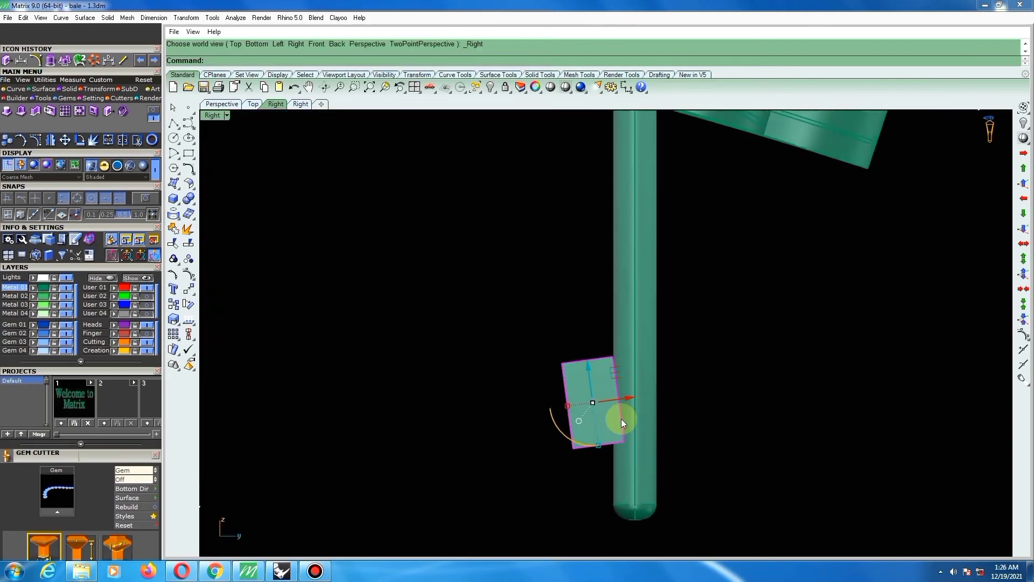
{"action": "type", "text": "move"}
{"action": "key", "text": "Return"}
{"action": "scroll", "coordinate": [628, 404], "scroll_direction": "down", "scroll_amount": 5}
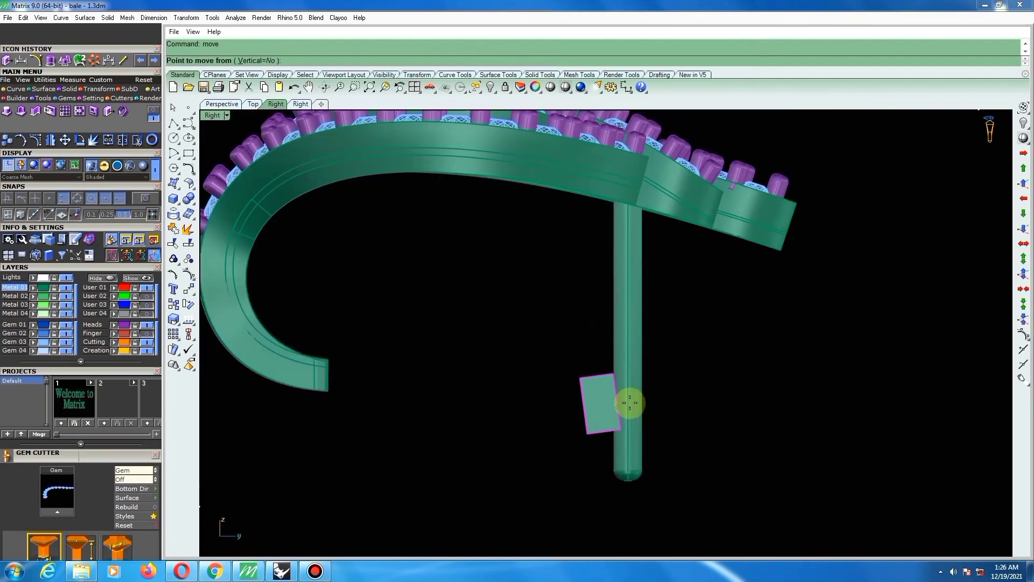
{"action": "scroll", "coordinate": [638, 398], "scroll_direction": "up", "scroll_amount": 5}
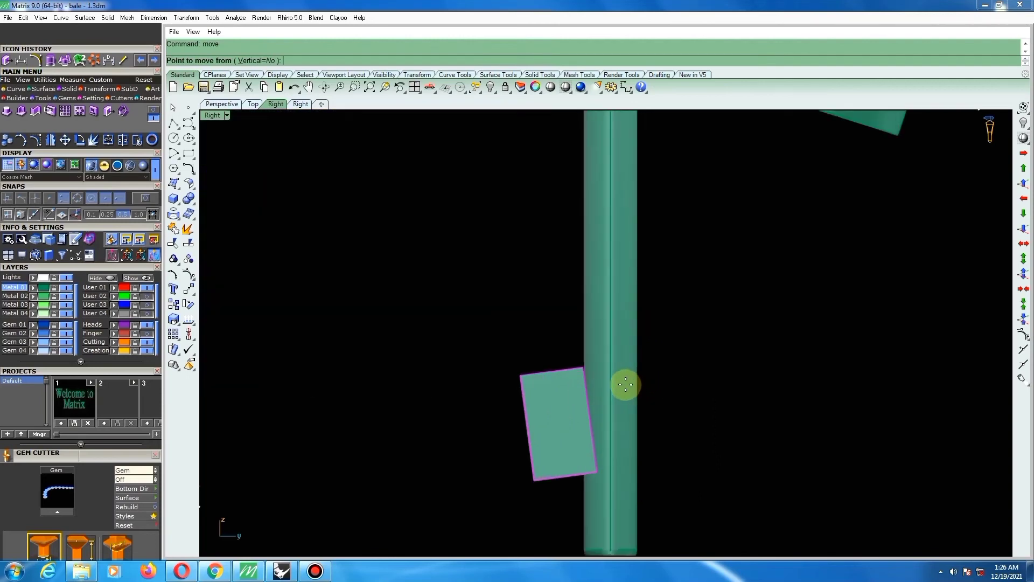
{"action": "scroll", "coordinate": [628, 373], "scroll_direction": "up", "scroll_amount": 1}
{"action": "left_click", "coordinate": [628, 376]}
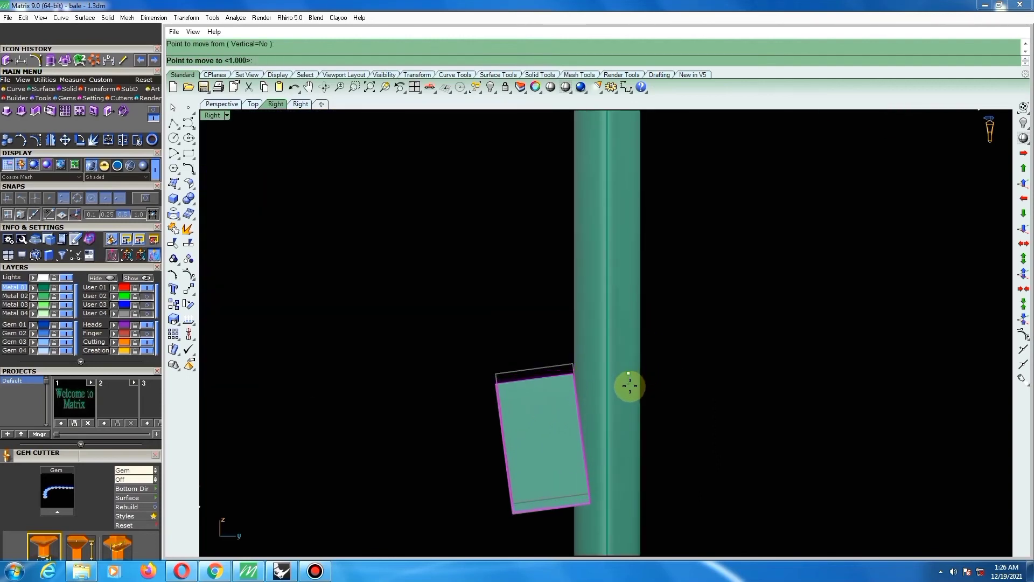
{"action": "scroll", "coordinate": [596, 386], "scroll_direction": "down", "scroll_amount": 9}
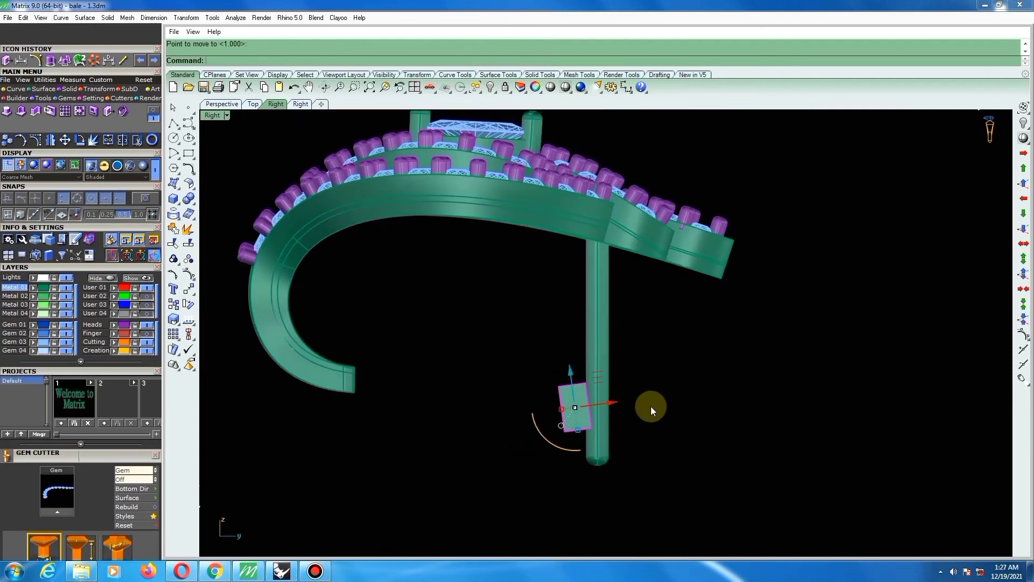
Measure the distance from the cylinder's lower fillet edge to the box's lower corner.
{"action": "scroll", "coordinate": [608, 440], "scroll_direction": "up", "scroll_amount": 6}
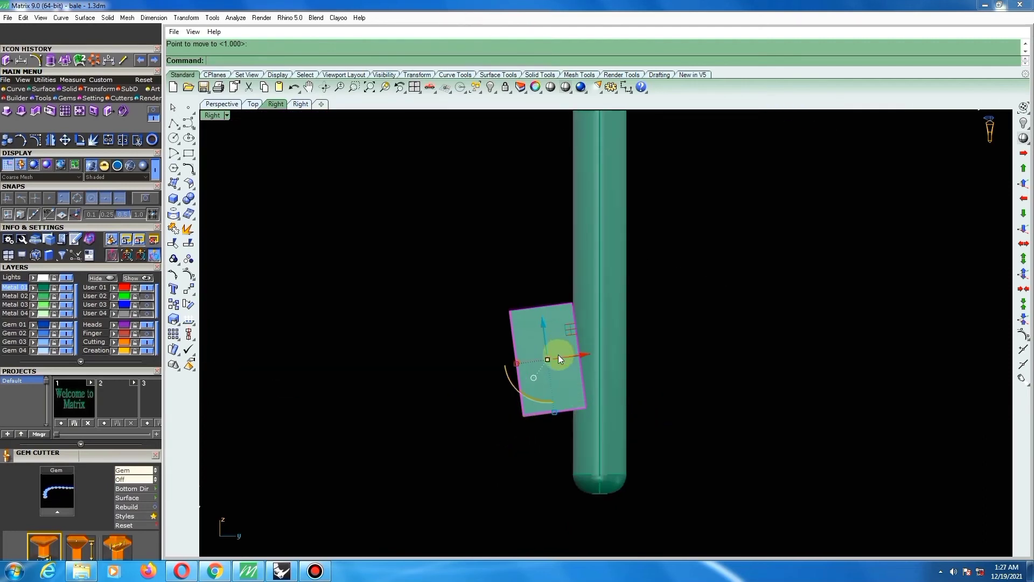
{"action": "key", "text": "d"}
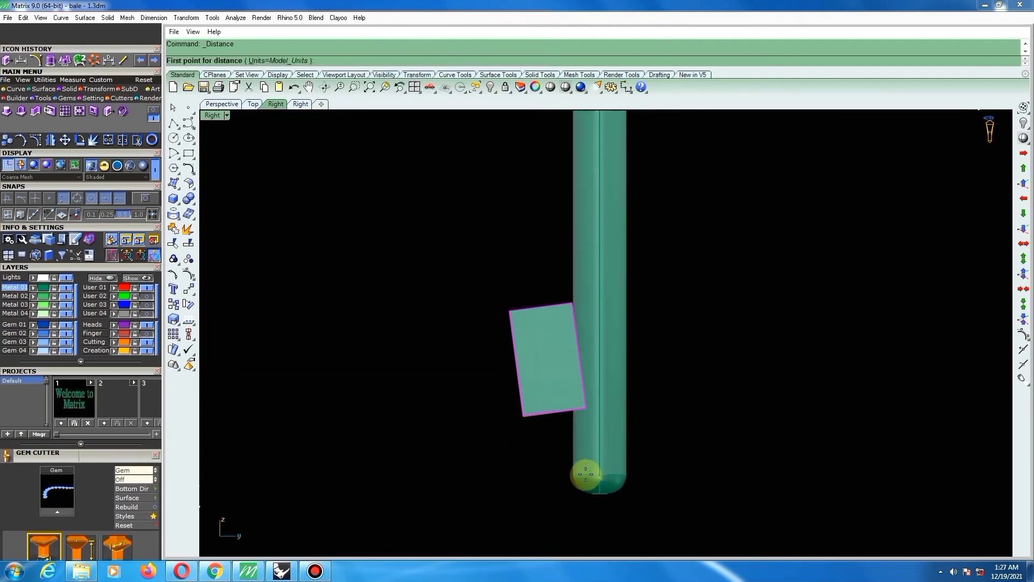
{"action": "left_click", "coordinate": [585, 474]}
{"action": "left_click", "coordinate": [590, 409]}
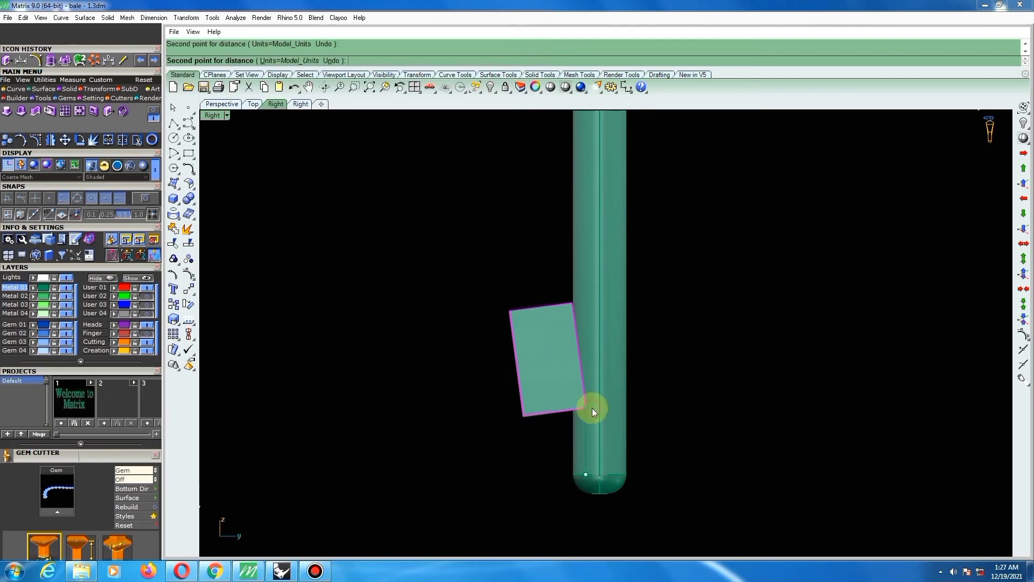
{"action": "scroll", "coordinate": [592, 379], "scroll_direction": "up", "scroll_amount": 2}
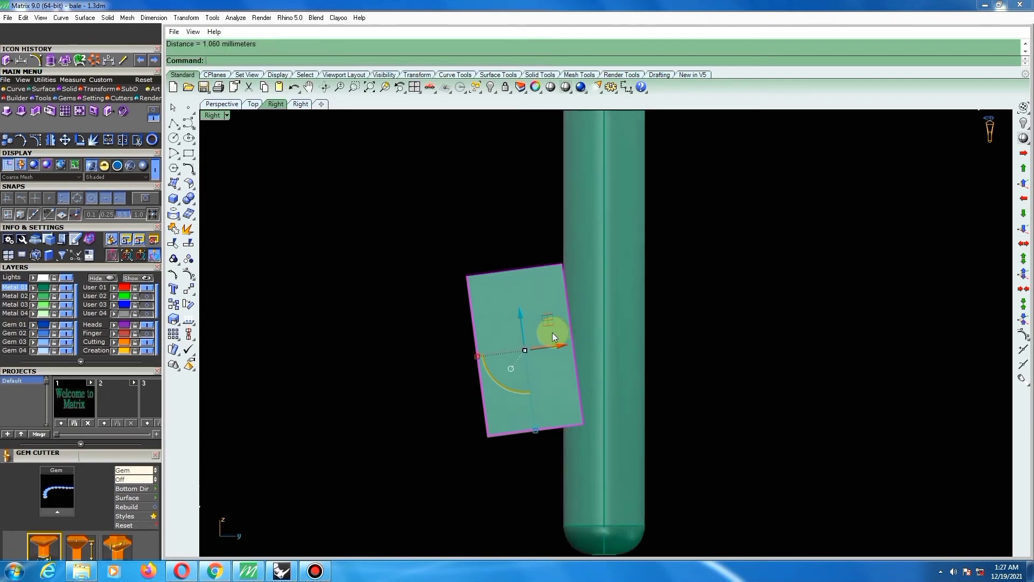
Nudge the box slightly upward along the cylinder, keeping its lower corner inside the cylinder.
{"action": "key", "text": "m"}
{"action": "key", "text": "Return"}
{"action": "scroll", "coordinate": [575, 329], "scroll_direction": "up", "scroll_amount": 1}
{"action": "left_click", "coordinate": [575, 321]}
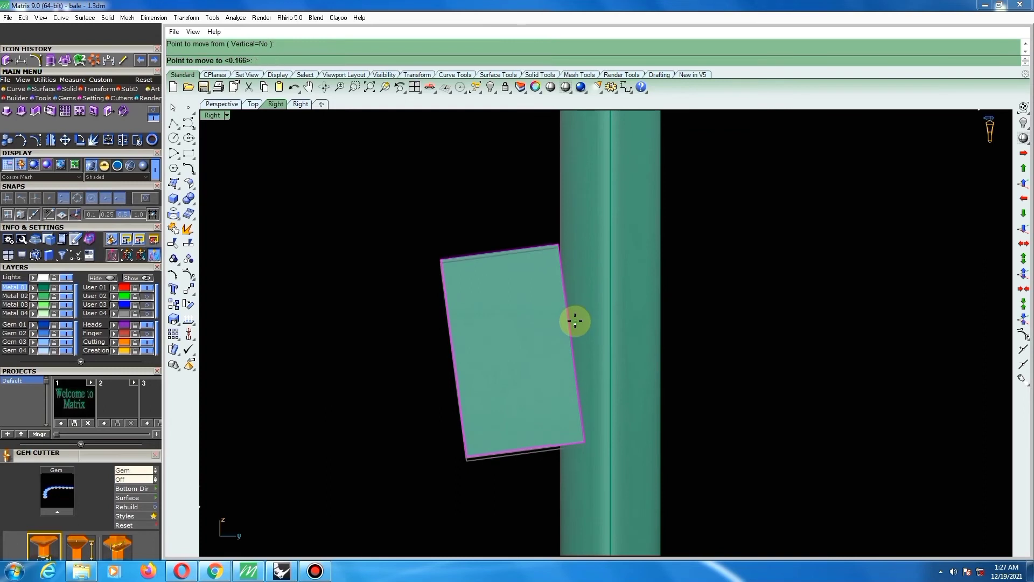
{"action": "left_click", "coordinate": [575, 322]}
{"action": "scroll", "coordinate": [561, 341], "scroll_direction": "down", "scroll_amount": 6}
Try to cut a notch by subtracting the tilted box from the side of the cylinder.
{"action": "left_click", "coordinate": [600, 324]}
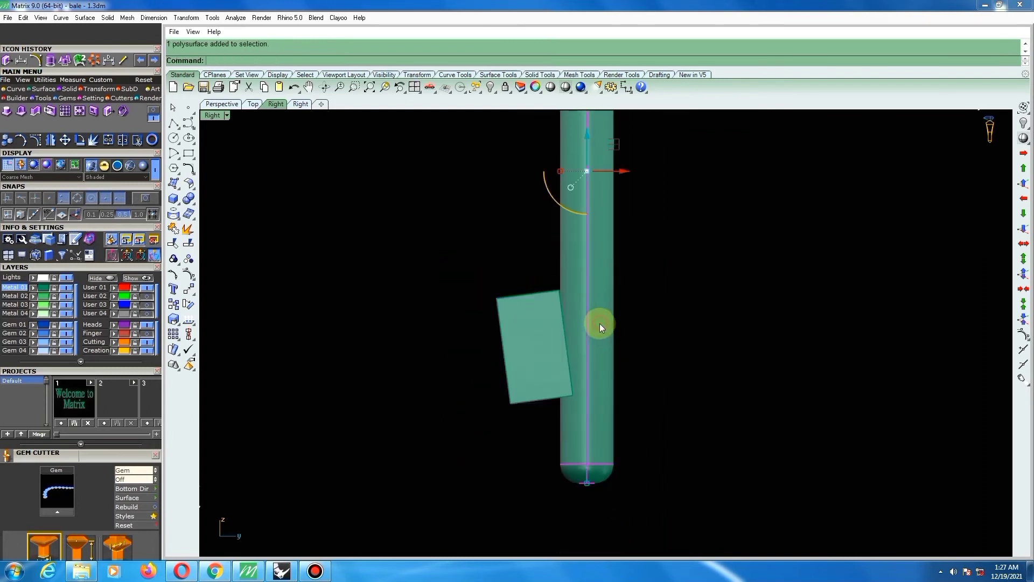
{"action": "scroll", "coordinate": [589, 349], "scroll_direction": "down", "scroll_amount": 2}
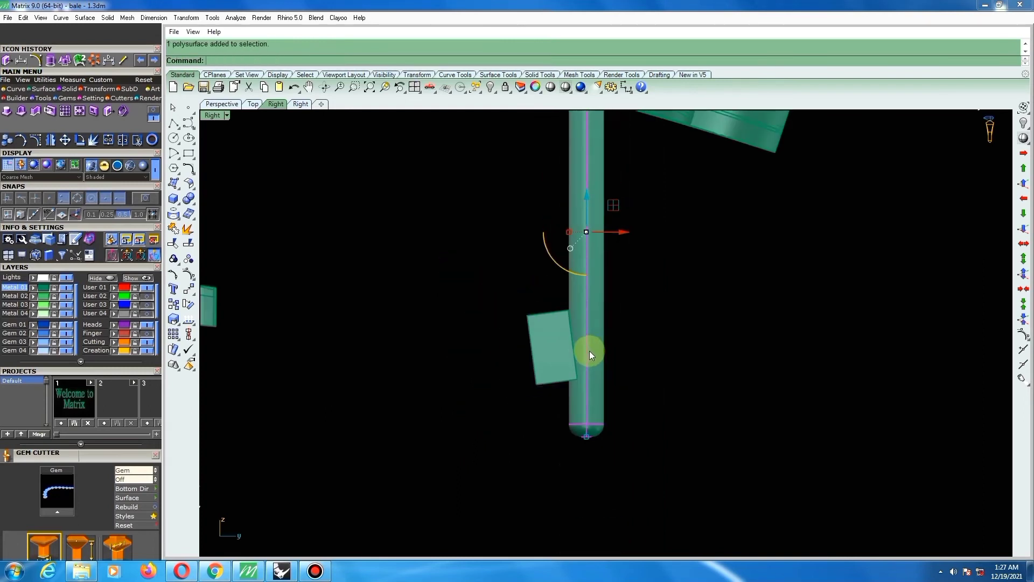
{"action": "left_click", "coordinate": [189, 203]}
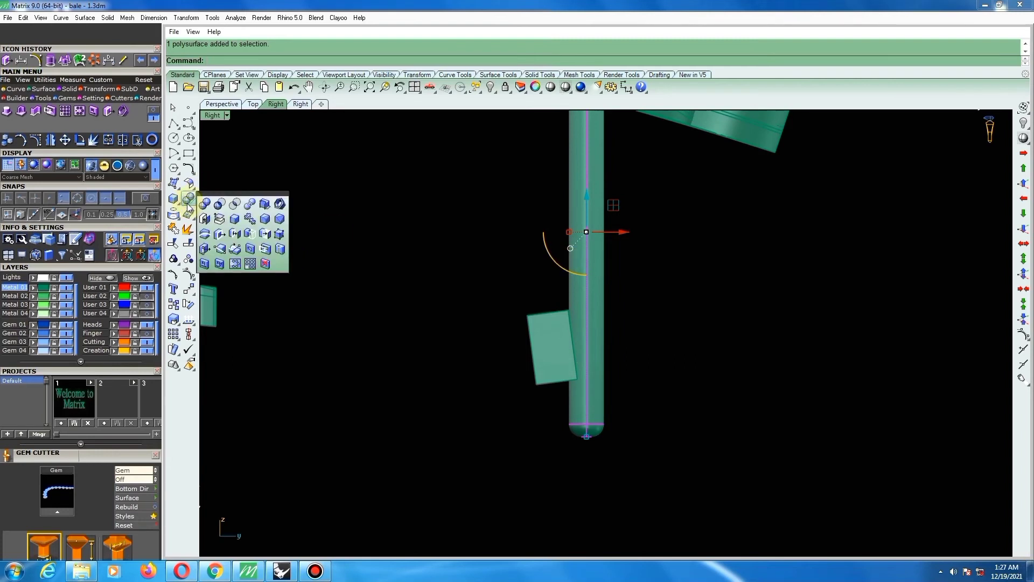
{"action": "left_click", "coordinate": [219, 204]}
{"action": "left_click", "coordinate": [561, 337]}
{"action": "right_click", "coordinate": [654, 365]}
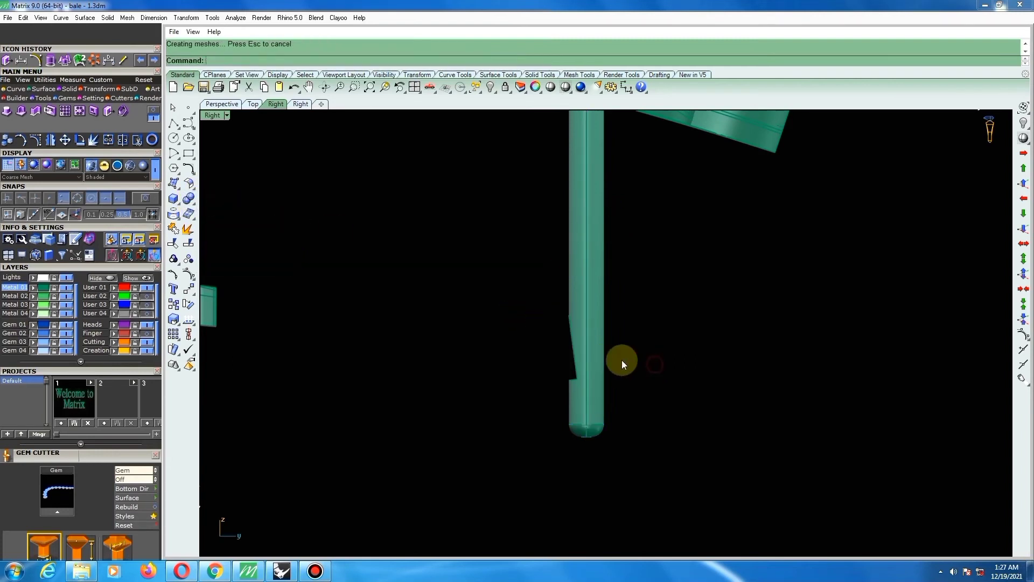
{"action": "key", "text": "ctrl+z"}
Rotate the box slightly about its upper corner on the cylinder's surface so its lower corner cuts less deeply.
{"action": "left_click", "coordinate": [563, 345]}
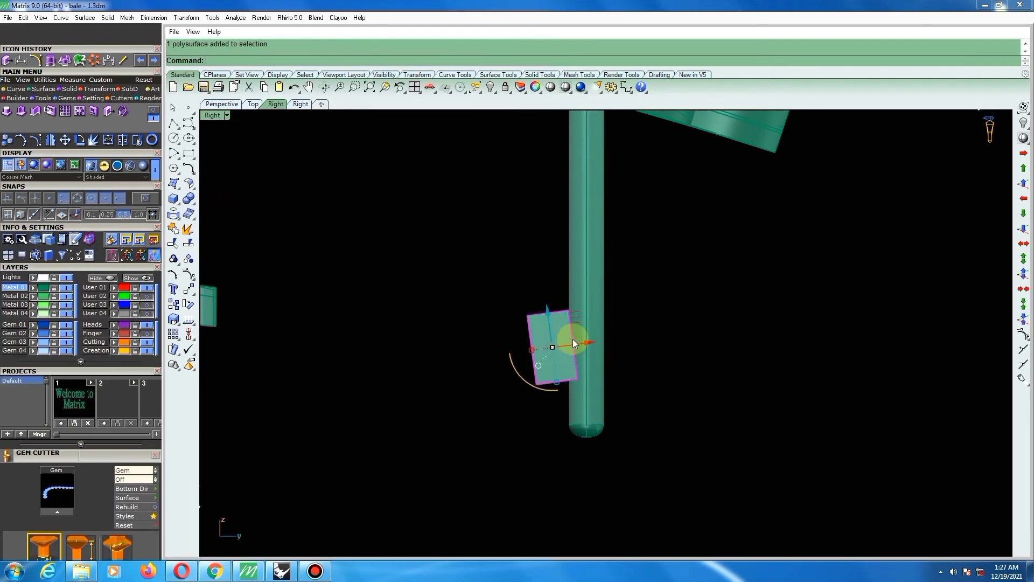
{"action": "key", "text": "ctrl+r"}
{"action": "scroll", "coordinate": [570, 309], "scroll_direction": "up", "scroll_amount": 6}
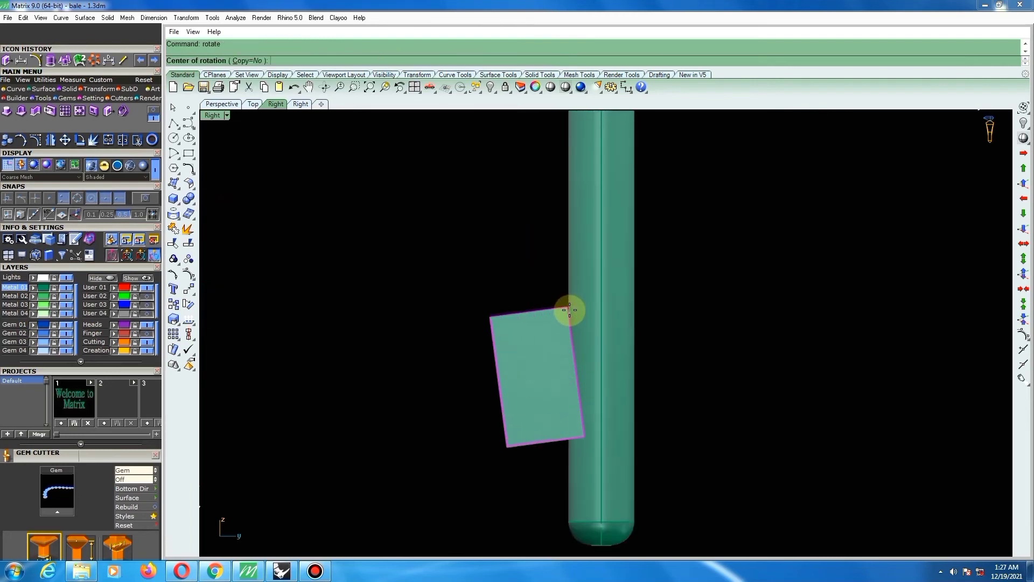
{"action": "scroll", "coordinate": [569, 310], "scroll_direction": "up", "scroll_amount": 6}
{"action": "left_click", "coordinate": [567, 307]}
{"action": "scroll", "coordinate": [556, 303], "scroll_direction": "down", "scroll_amount": 4}
{"action": "scroll", "coordinate": [598, 460], "scroll_direction": "up", "scroll_amount": 2}
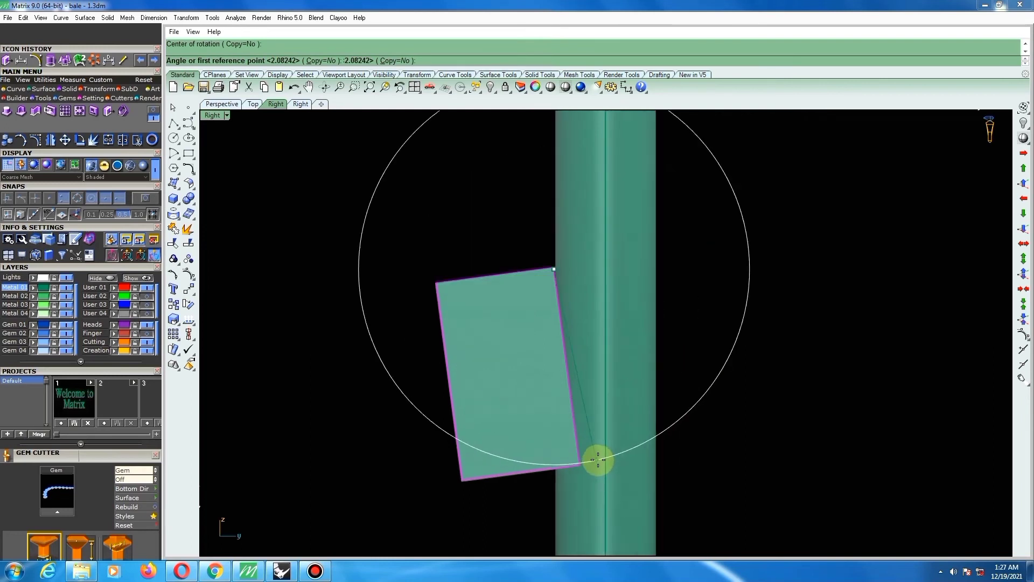
{"action": "left_click", "coordinate": [598, 460]}
{"action": "left_click", "coordinate": [597, 470]}
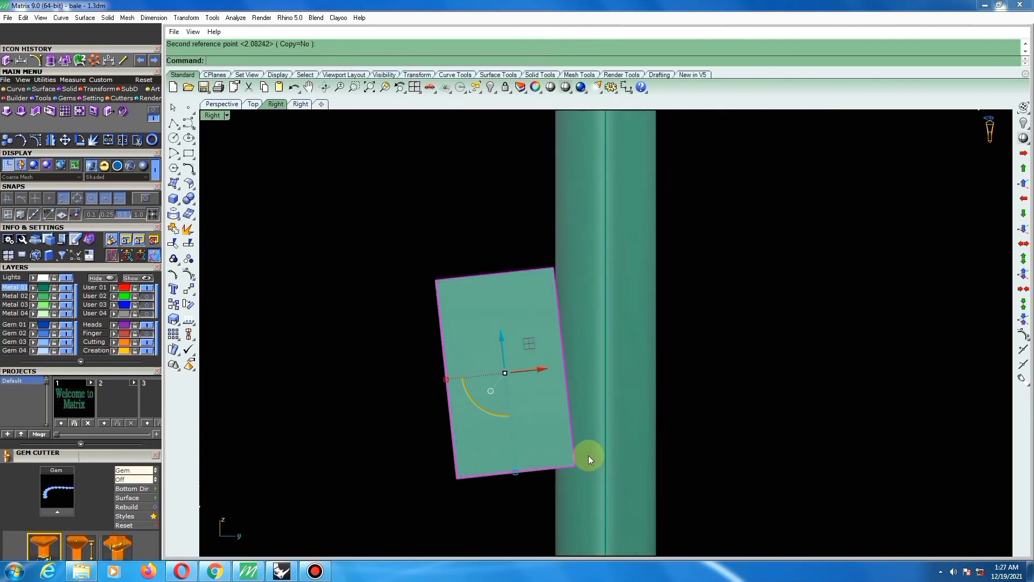
Subtract the re-angled box from the cylinder with Boolean Difference to cut the notch.
{"action": "scroll", "coordinate": [589, 447], "scroll_direction": "down", "scroll_amount": 5}
{"action": "left_click", "coordinate": [606, 456]}
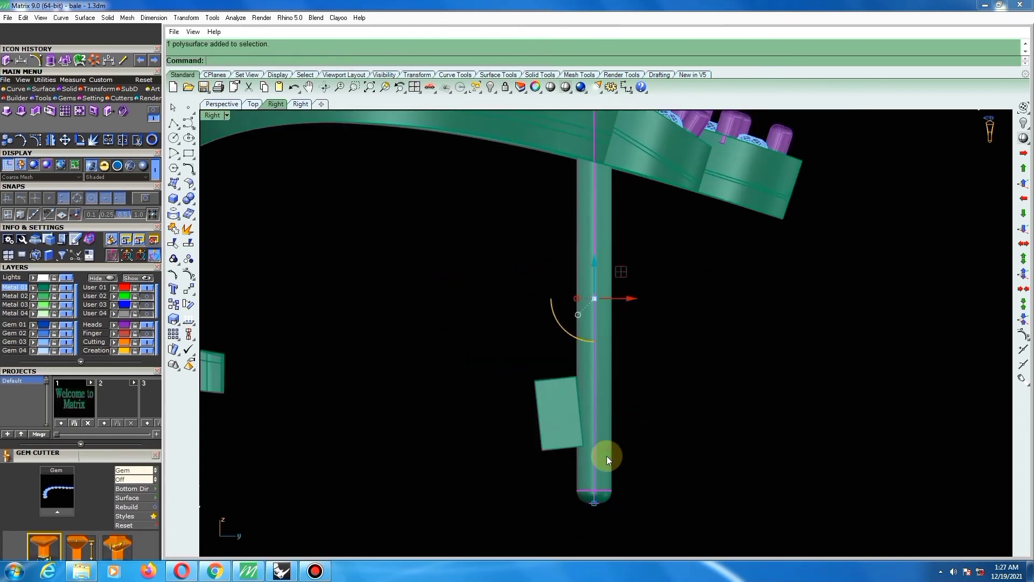
{"action": "left_click", "coordinate": [188, 199]}
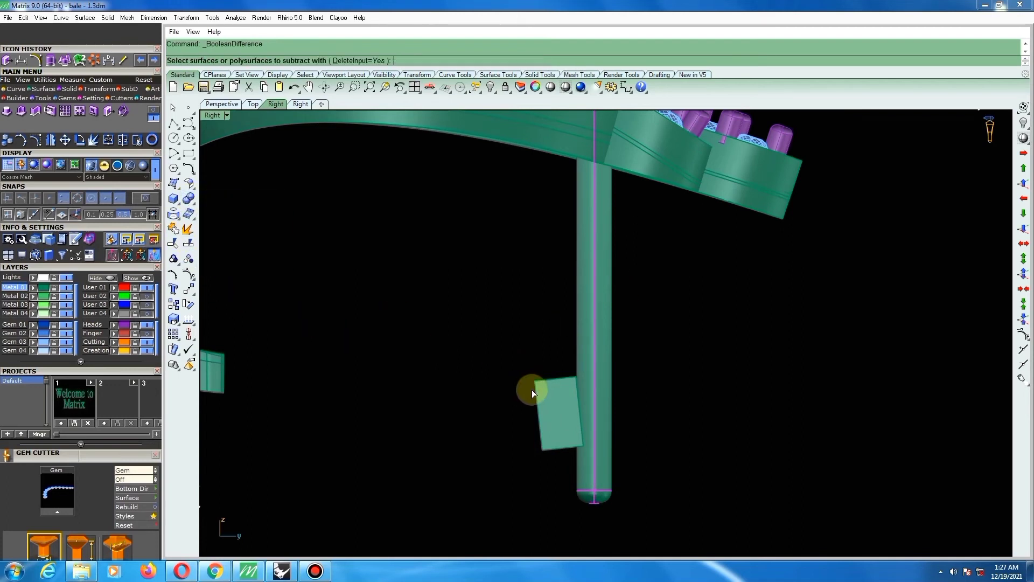
{"action": "left_click", "coordinate": [572, 414]}
{"action": "right_click", "coordinate": [630, 423]}
Ungroup the assembly of bands, gems and prongs above the post.
{"action": "right_click_drag", "start_coordinate": [557, 470], "coordinate": [930, 395]}
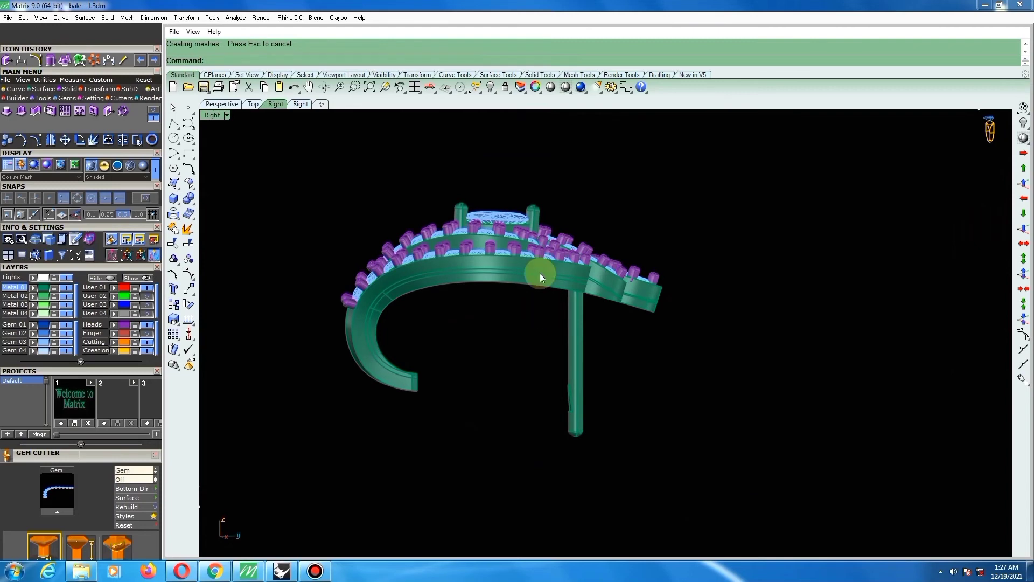
{"action": "left_click", "coordinate": [520, 211]}
{"action": "key", "text": "ctrl+shift+g"}
{"action": "left_click", "coordinate": [545, 229]}
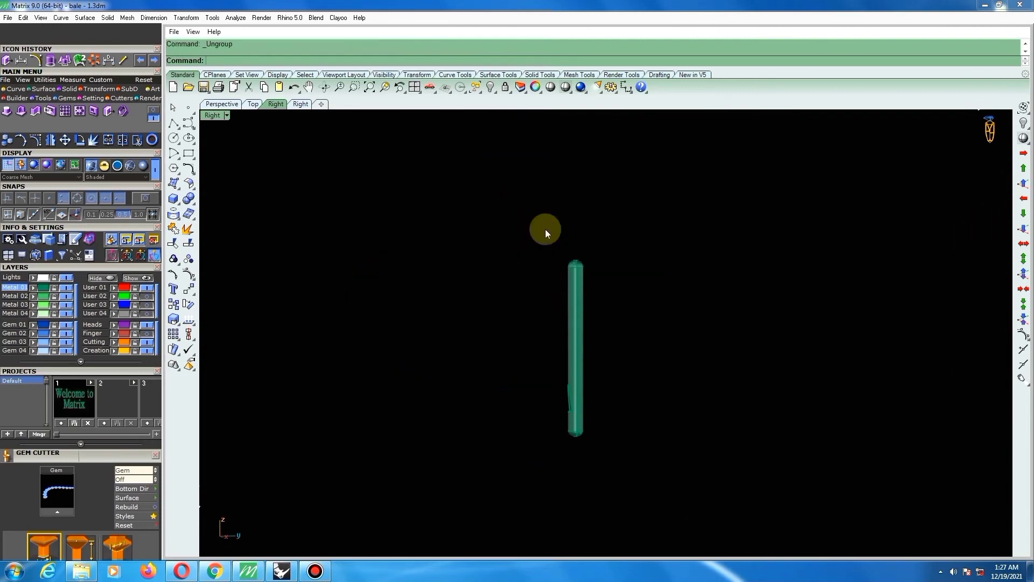
{"action": "key", "text": "ctrl+shift+g"}
{"action": "left_click", "coordinate": [531, 208]}
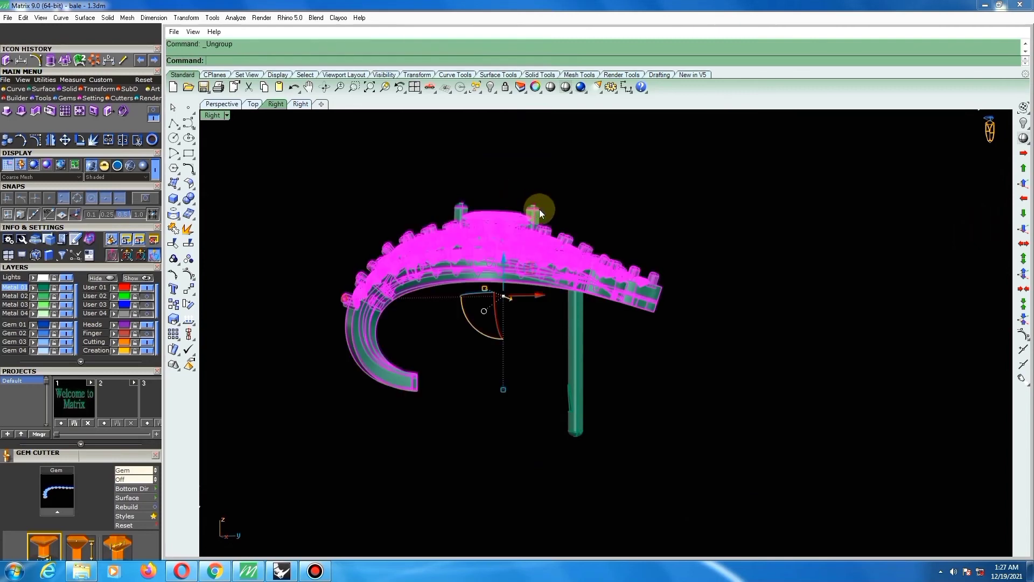
Group the marquise gem with its end prongs and setting, and raise the group slightly.
{"action": "left_click", "coordinate": [536, 211]}
{"action": "scroll", "coordinate": [534, 213], "scroll_direction": "up", "scroll_amount": 5}
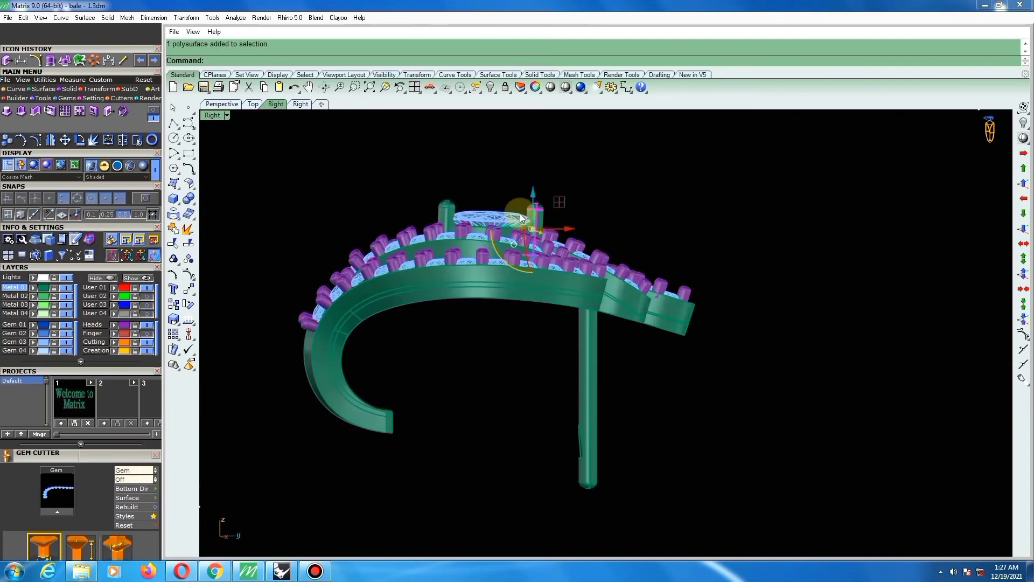
{"action": "left_click", "coordinate": [433, 212]}
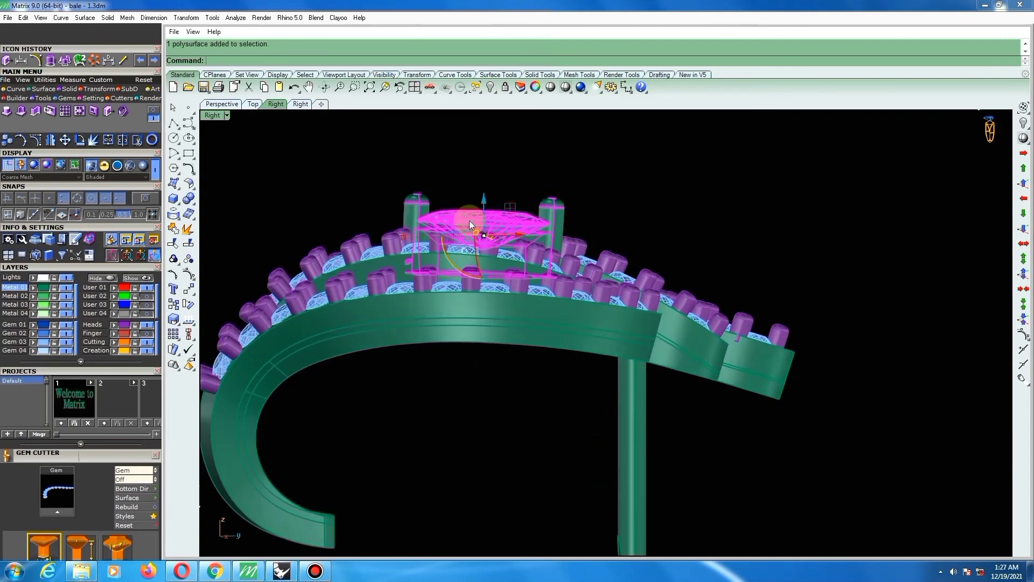
{"action": "key", "text": "ctrl+g"}
{"action": "left_click", "coordinate": [494, 231]}
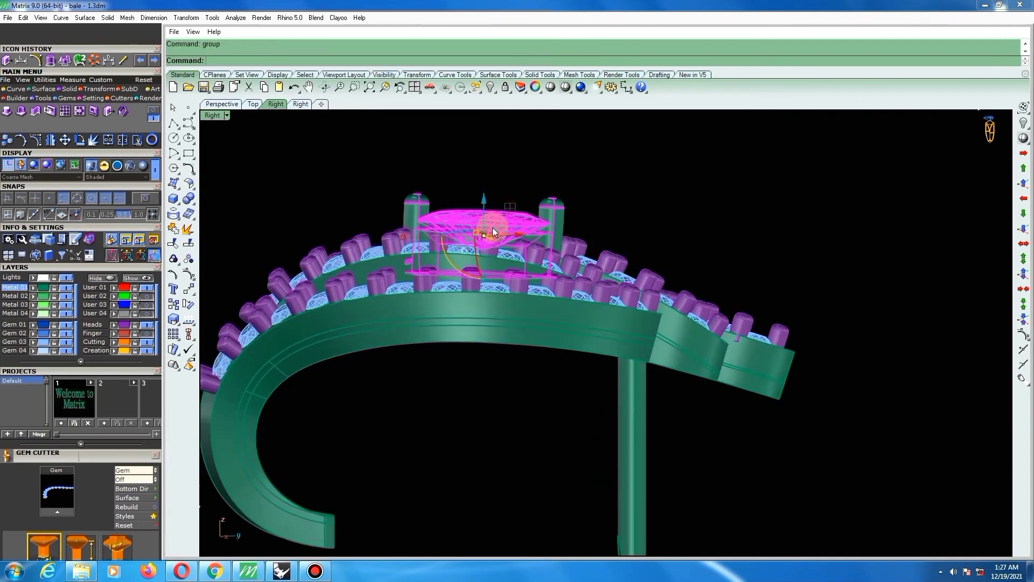
{"action": "left_click_drag", "start_coordinate": [493, 202], "coordinate": [493, 196]}
{"action": "left_click", "coordinate": [559, 173]}
Examine the marquise gem's prongs from beneath and the whole assembly from the top and several angles.
{"action": "right_click_drag", "start_coordinate": [538, 348], "coordinate": [525, 164]}
{"action": "scroll", "coordinate": [572, 422], "scroll_direction": "up", "scroll_amount": 3}
{"action": "scroll", "coordinate": [572, 422], "scroll_direction": "up", "scroll_amount": 2}
{"action": "left_click", "coordinate": [560, 409]}
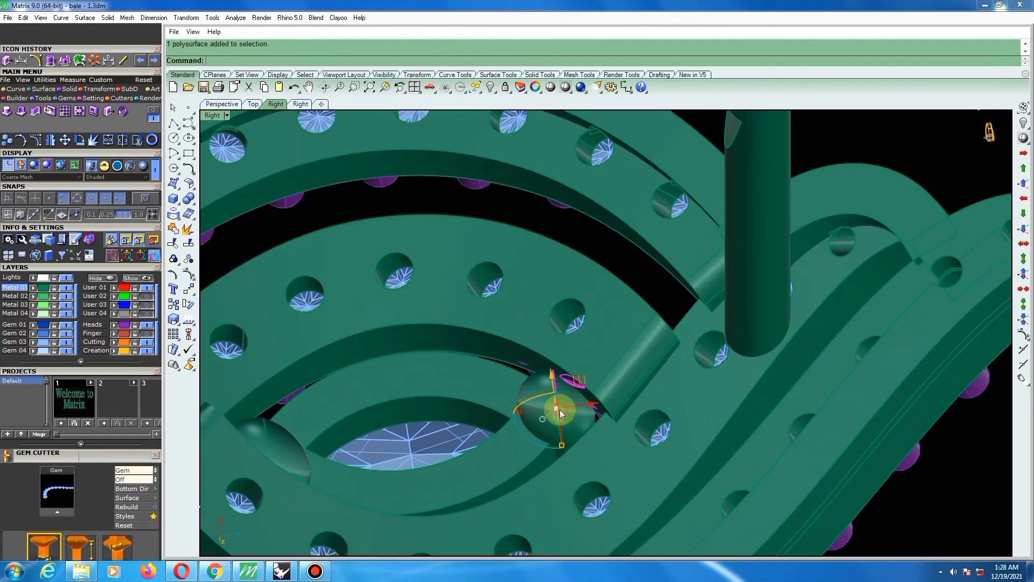
{"action": "left_click", "coordinate": [263, 451]}
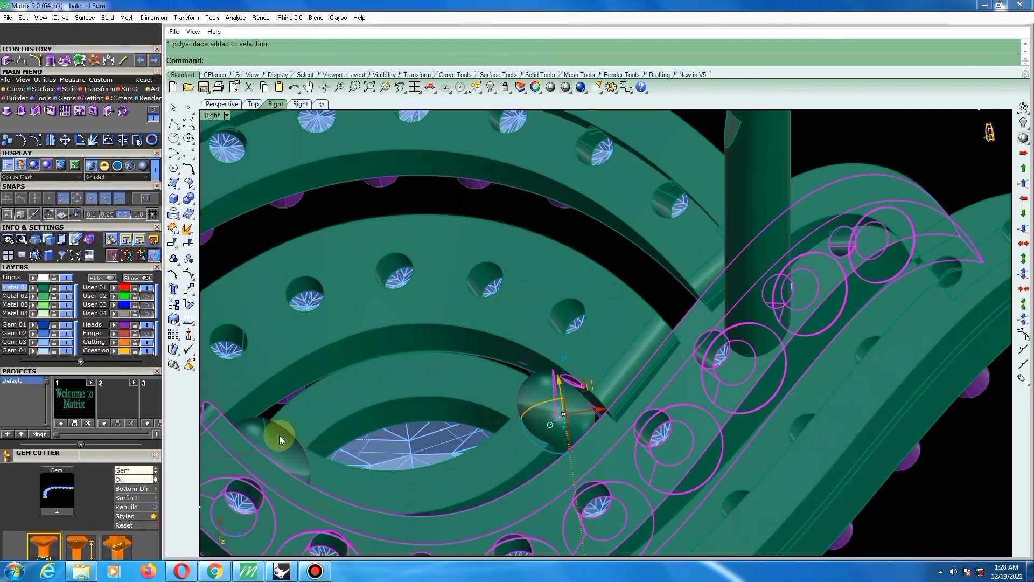
{"action": "left_click", "coordinate": [292, 428]}
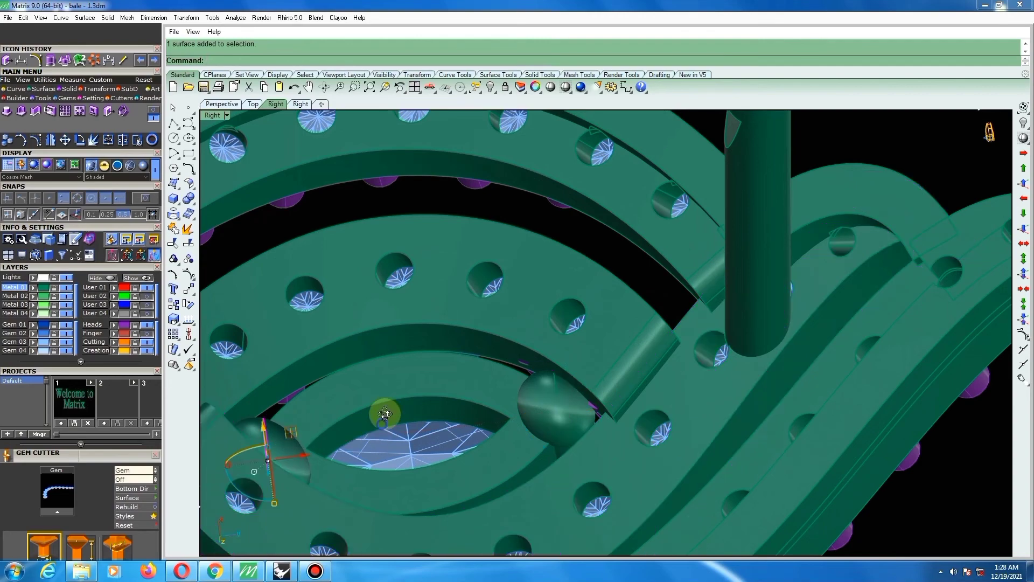
{"action": "right_click_drag", "start_coordinate": [381, 410], "coordinate": [405, 315]}
{"action": "scroll", "coordinate": [405, 315], "scroll_direction": "down", "scroll_amount": 8}
{"action": "key", "text": "F5"}
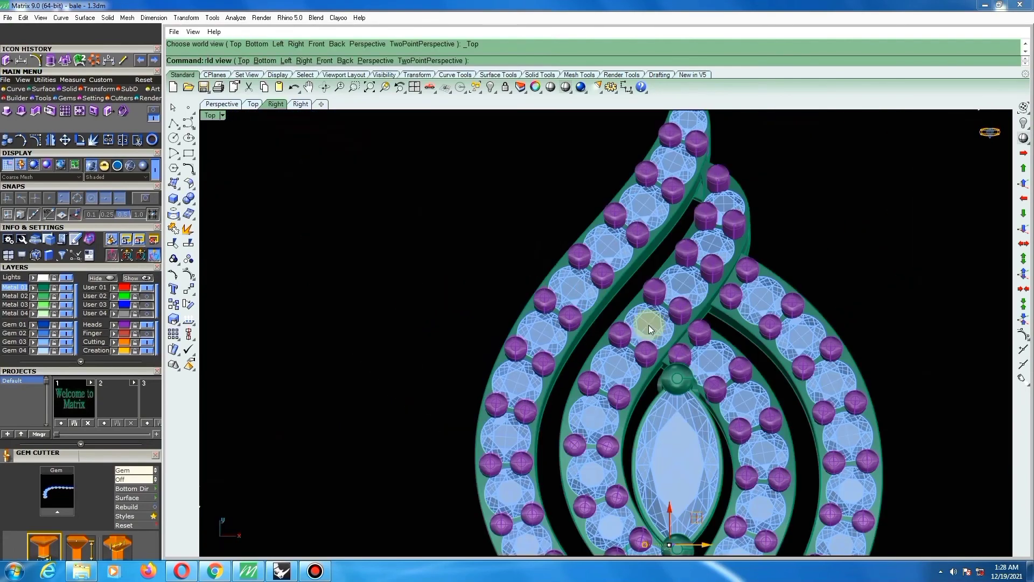
{"action": "scroll", "coordinate": [648, 325], "scroll_direction": "down", "scroll_amount": 9}
{"action": "right_click_drag", "start_coordinate": [708, 426], "coordinate": [678, 383]}
{"action": "scroll", "coordinate": [595, 340], "scroll_direction": "down", "scroll_amount": 3}
{"action": "right_click_drag", "start_coordinate": [702, 351], "coordinate": [514, 194]}
{"action": "right_click_drag", "start_coordinate": [635, 358], "coordinate": [812, 466]}
{"action": "scroll", "coordinate": [625, 393], "scroll_direction": "down", "scroll_amount": 4}
Mirror a copy of the entire piece across a vertical line beside it in the Top view.
{"action": "key", "text": "F5"}
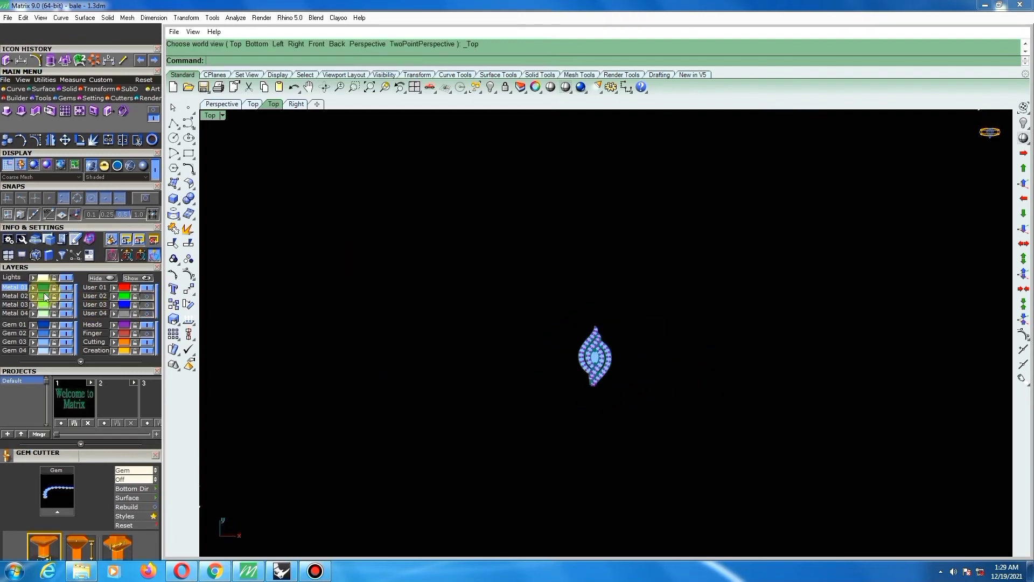
{"action": "key", "text": "ctrl+a"}
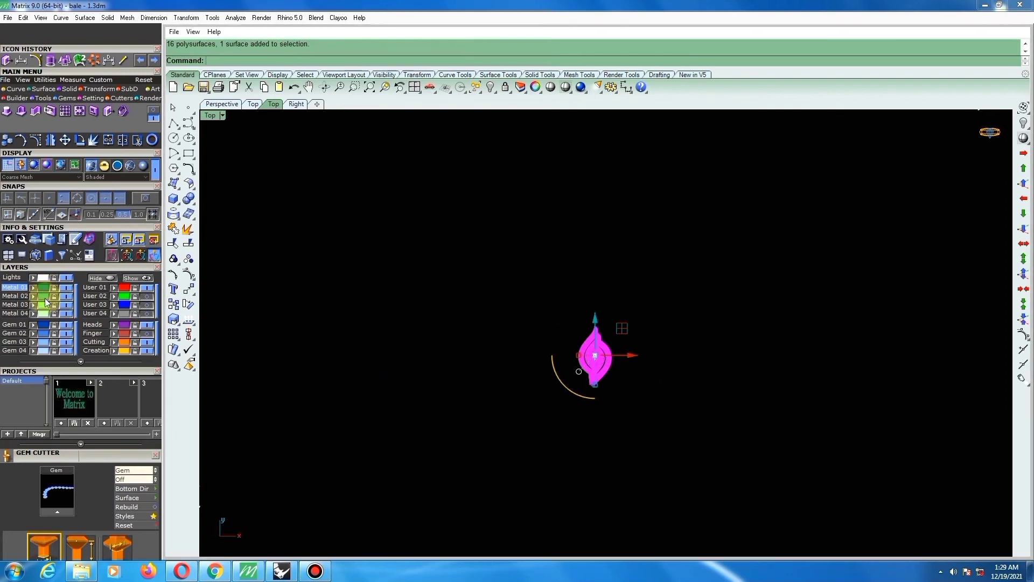
{"action": "left_click", "coordinate": [121, 325]}
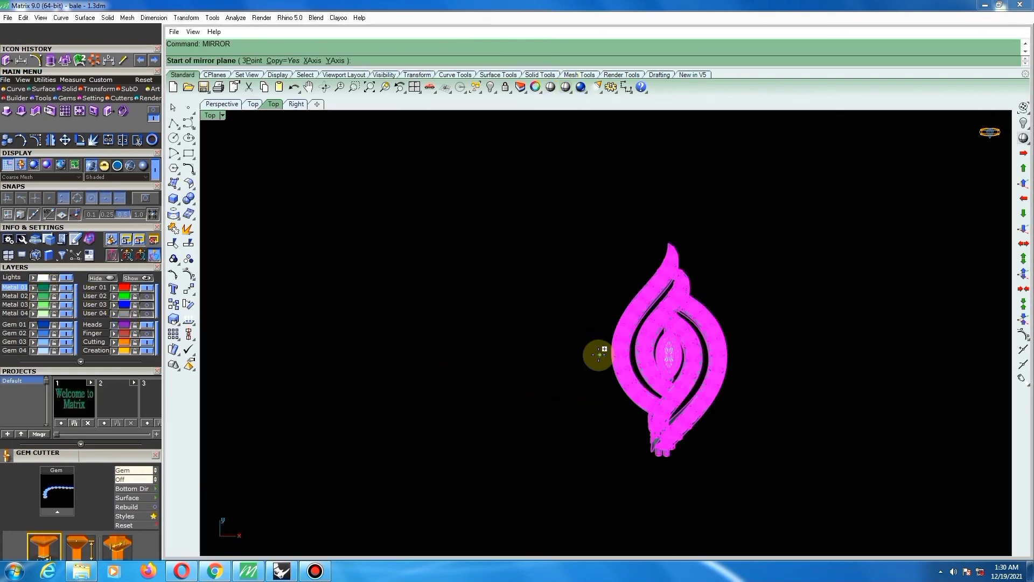
{"action": "left_click", "coordinate": [599, 355]}
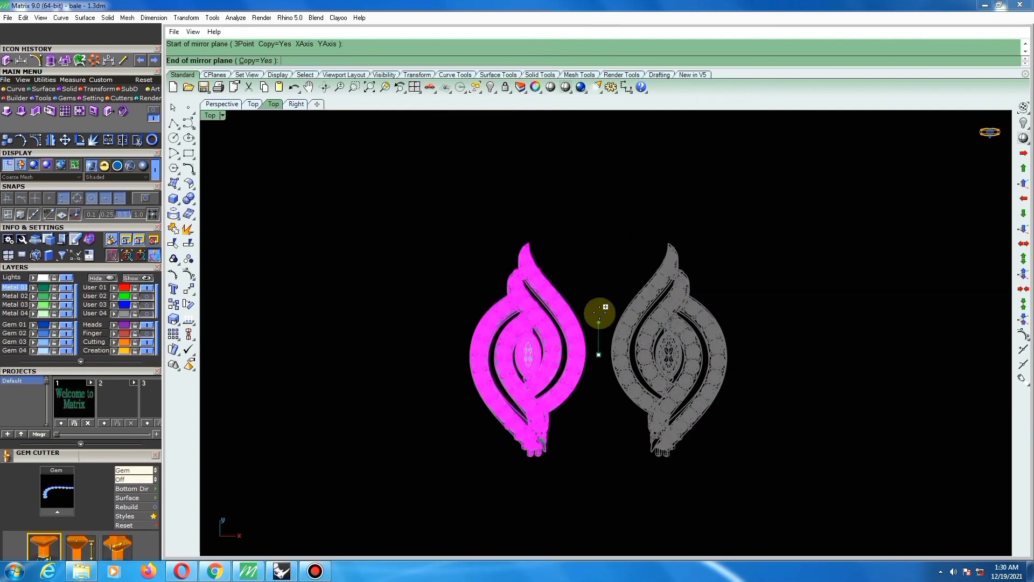
{"action": "left_click", "coordinate": [601, 302]}
{"action": "left_click", "coordinate": [688, 219]}
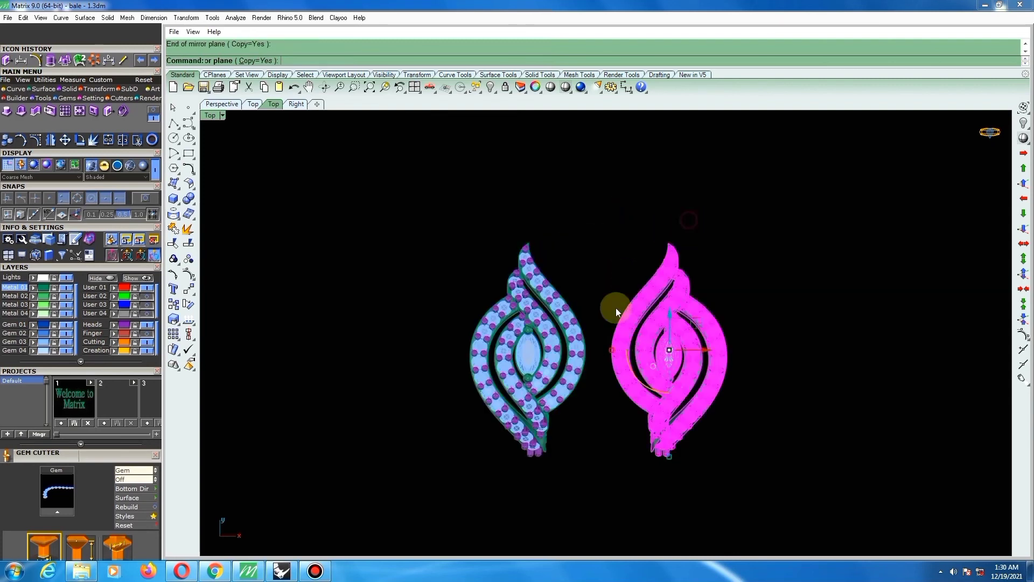
Deselect everything and save the model containing the mirrored pair.
{"action": "scroll", "coordinate": [616, 327], "scroll_direction": "down", "scroll_amount": 4}
{"action": "scroll", "coordinate": [646, 331], "scroll_direction": "down", "scroll_amount": 2}
{"action": "right_click_drag", "start_coordinate": [646, 331], "coordinate": [705, 308]}
{"action": "scroll", "coordinate": [681, 265], "scroll_direction": "up", "scroll_amount": 4}
{"action": "left_click", "coordinate": [680, 256]}
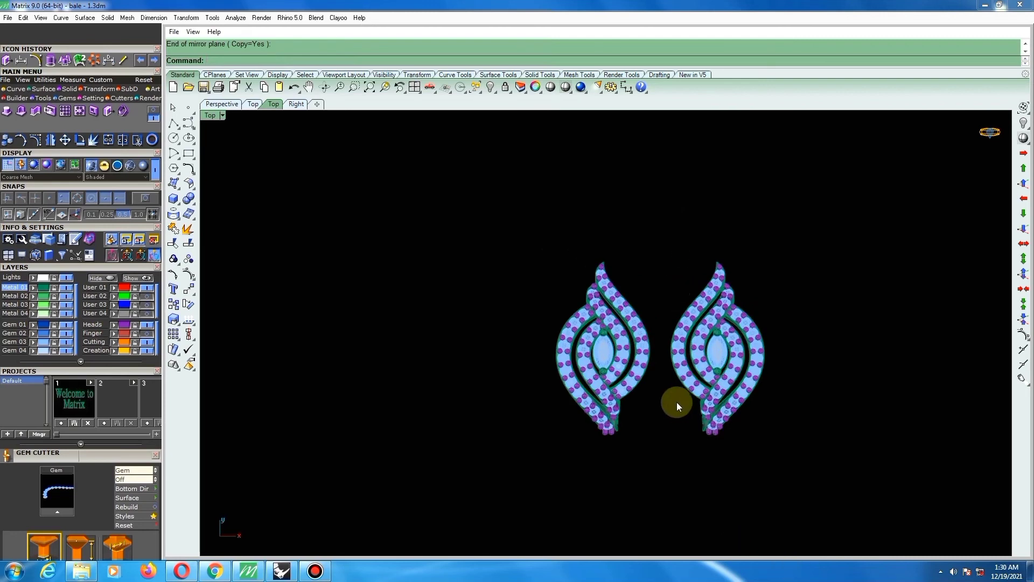
{"action": "key", "text": "ctrl+s"}
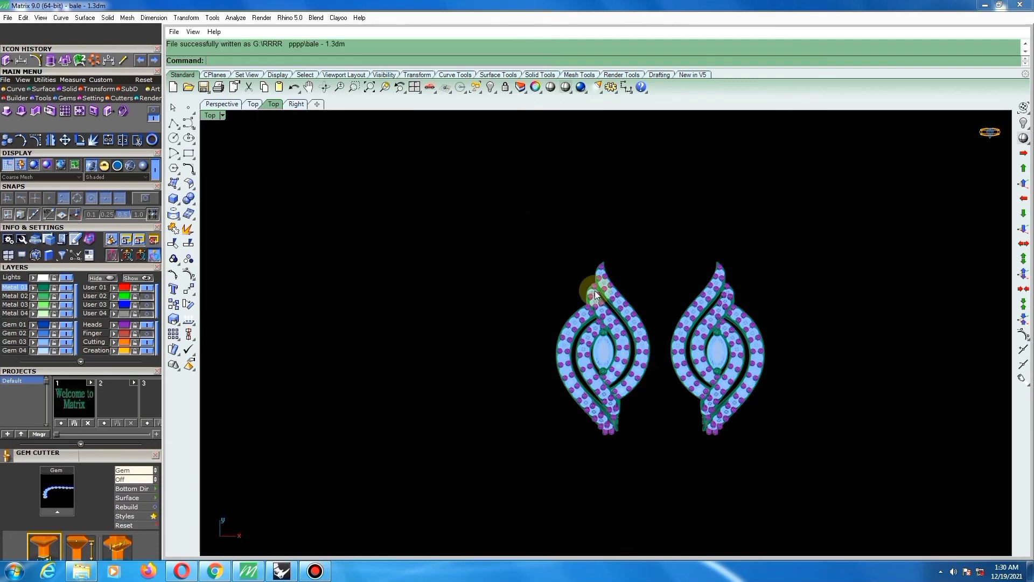
Set the Top view to Rendered display with shadows, surface edges, curves, lights, clipping planes, text, annotations, points and pointclouds turned off.
{"action": "left_click", "coordinate": [222, 116]}
{"action": "left_click", "coordinate": [259, 56]}
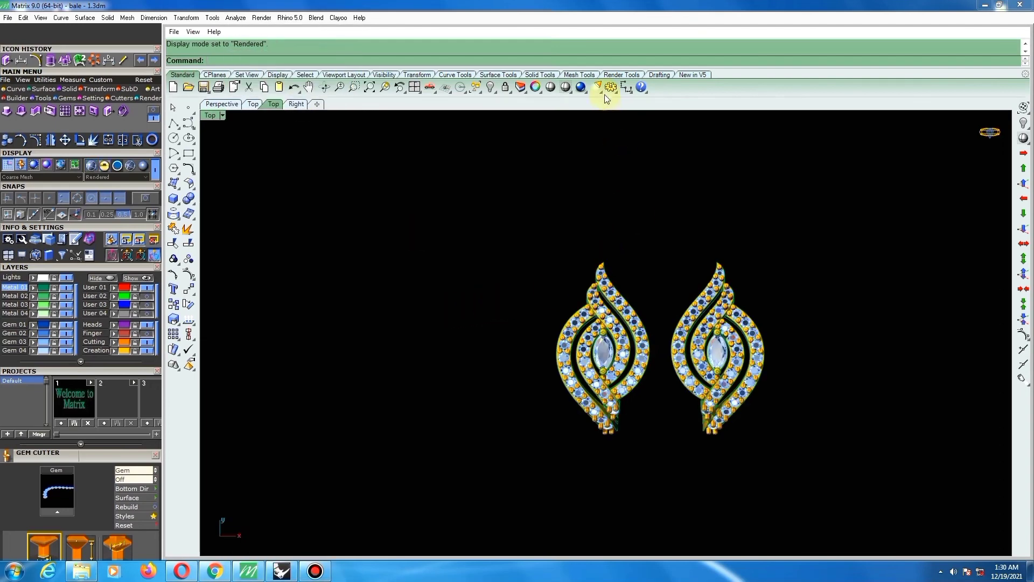
{"action": "left_click", "coordinate": [535, 87]}
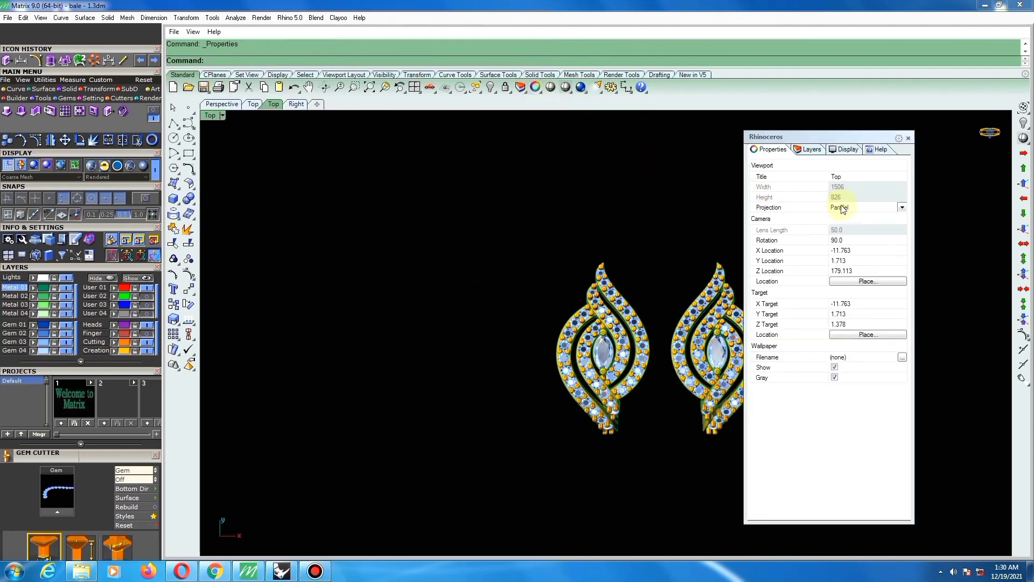
{"action": "left_click", "coordinate": [841, 153]}
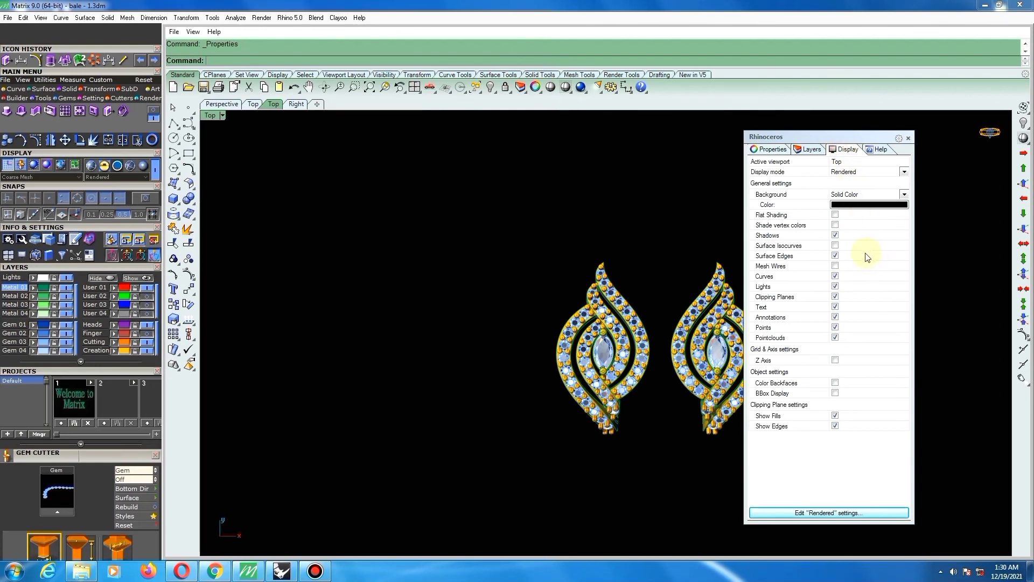
{"action": "left_click", "coordinate": [836, 236]}
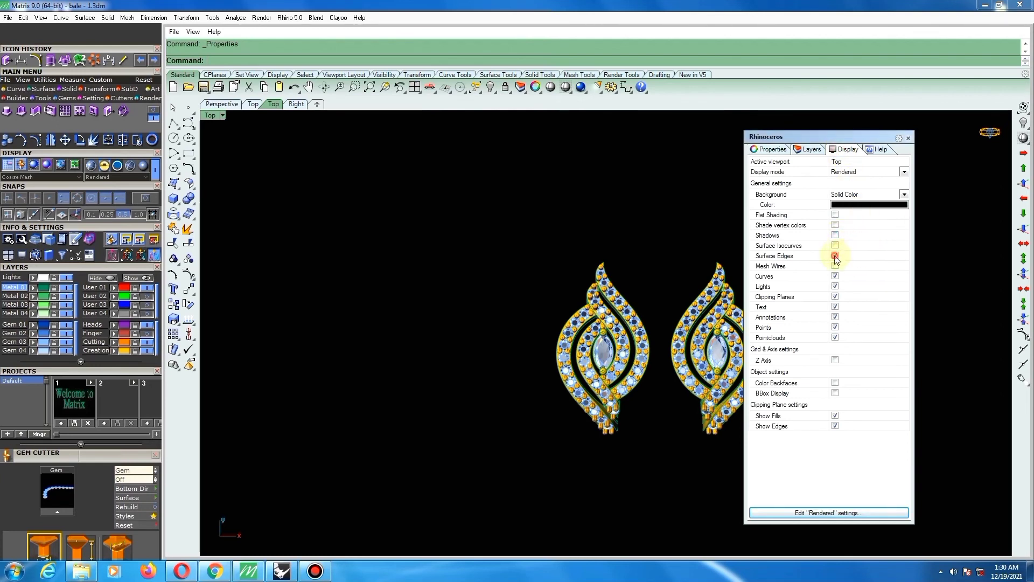
{"action": "left_click", "coordinate": [835, 256]}
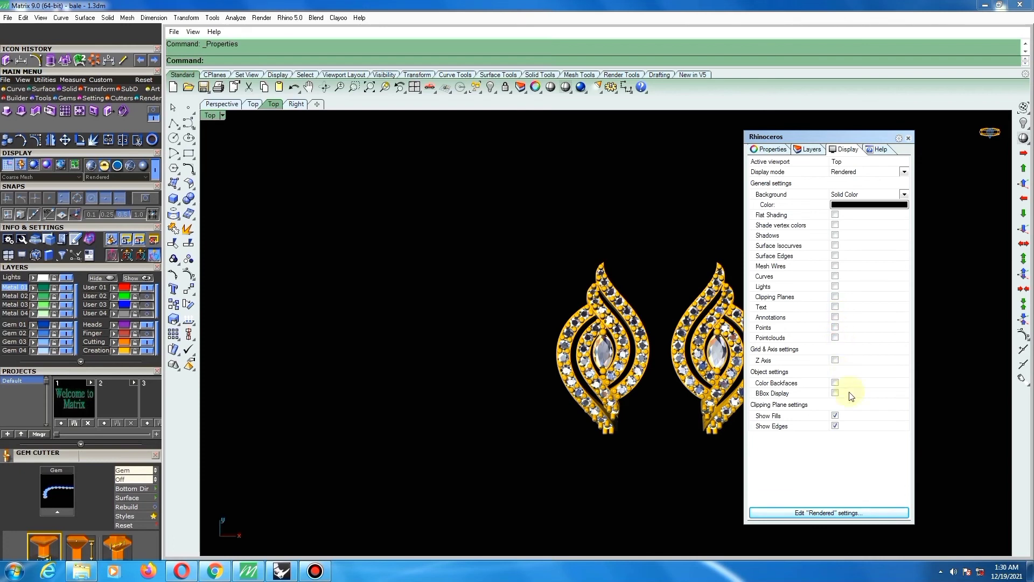
{"action": "left_click", "coordinate": [909, 139]}
Examine the rendered pair from several angles.
{"action": "scroll", "coordinate": [689, 304], "scroll_direction": "up", "scroll_amount": 3}
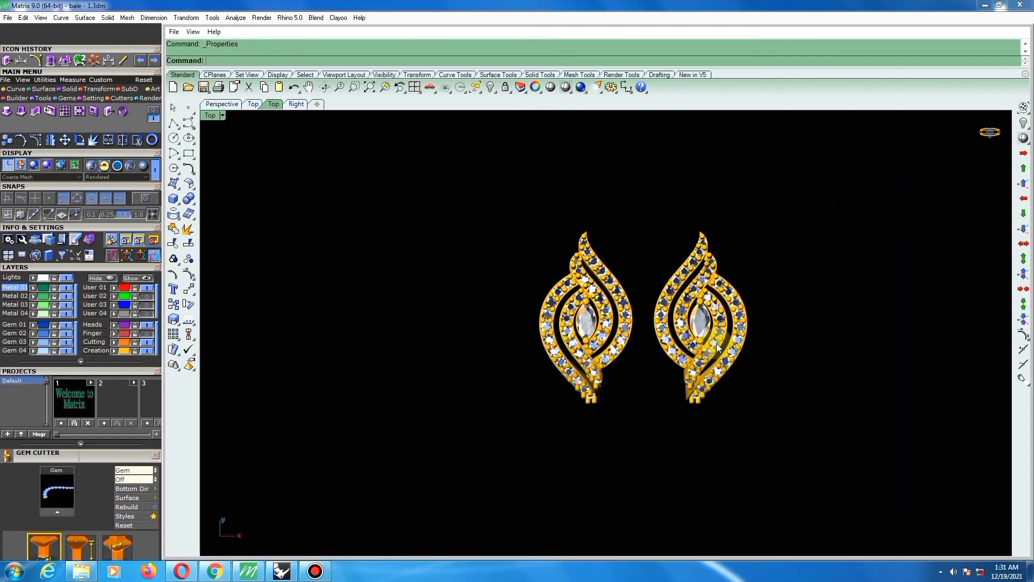
{"action": "right_click_drag", "start_coordinate": [741, 331], "coordinate": [212, 438]}
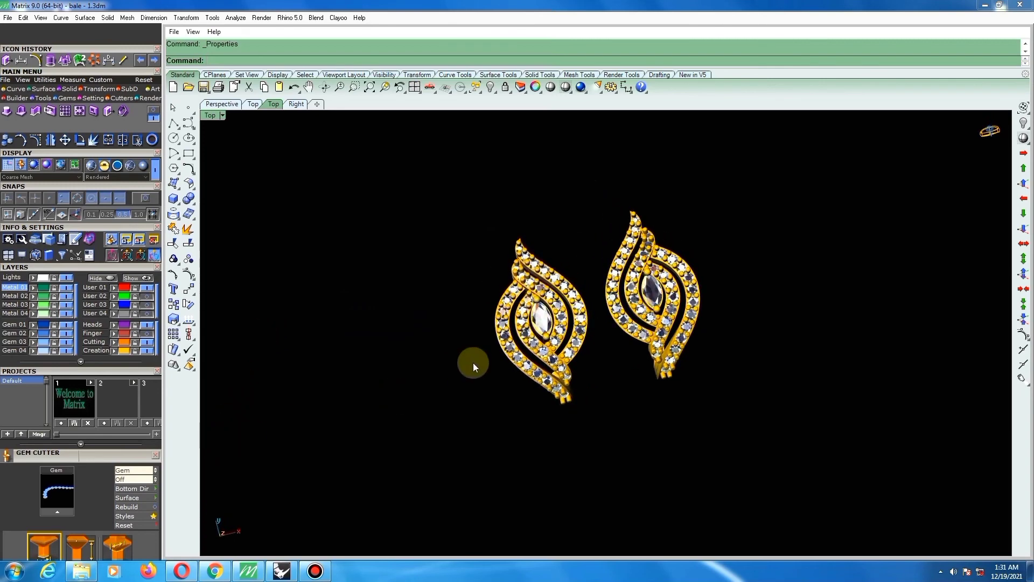
{"action": "right_click_drag", "start_coordinate": [555, 384], "coordinate": [579, 195]}
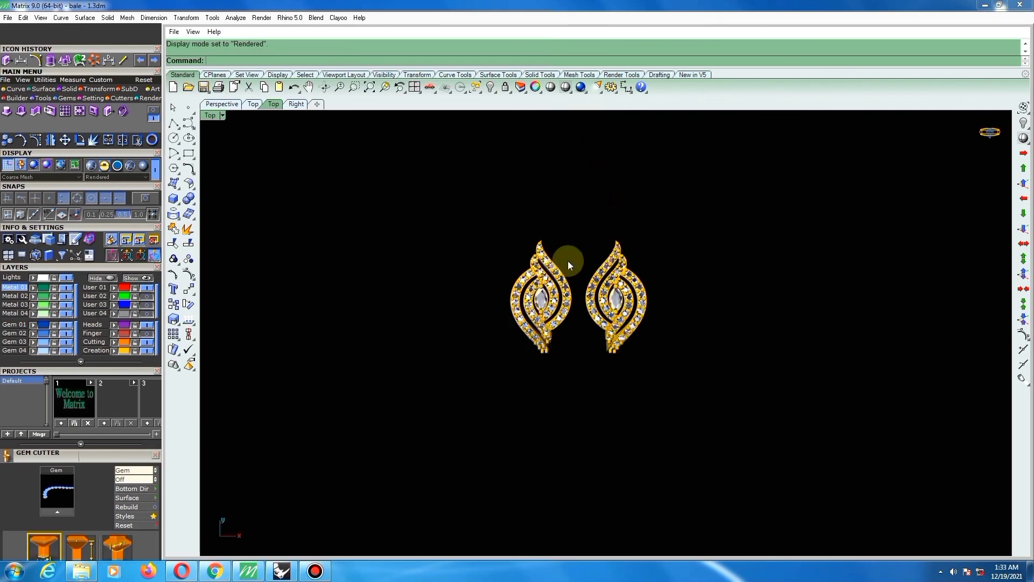
Switch to the four-viewport layout and hide the grid in the Top, Perspective and Right viewports.
{"action": "scroll", "coordinate": [568, 259], "scroll_direction": "up", "scroll_amount": 5}
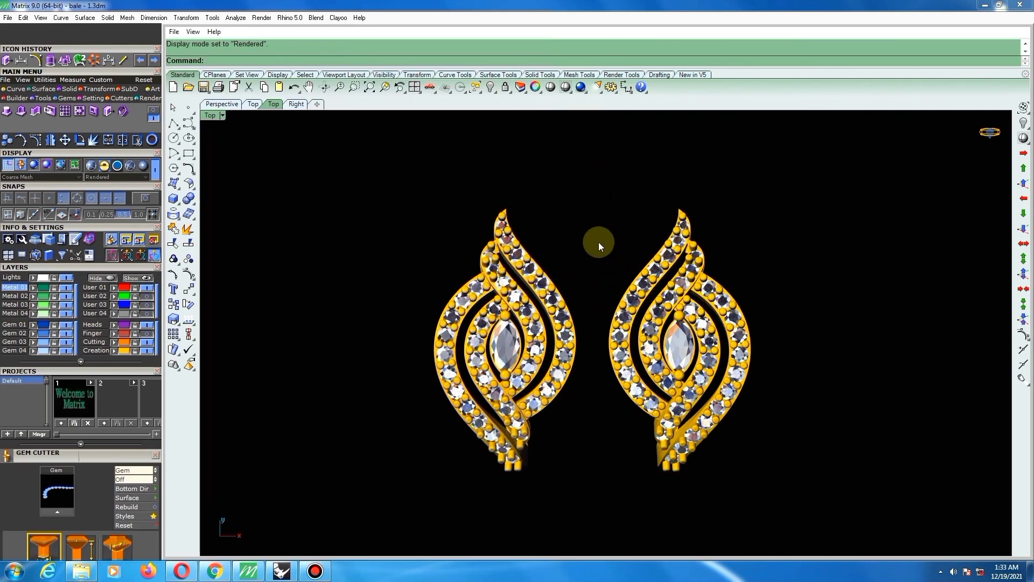
{"action": "left_click", "coordinate": [414, 89]}
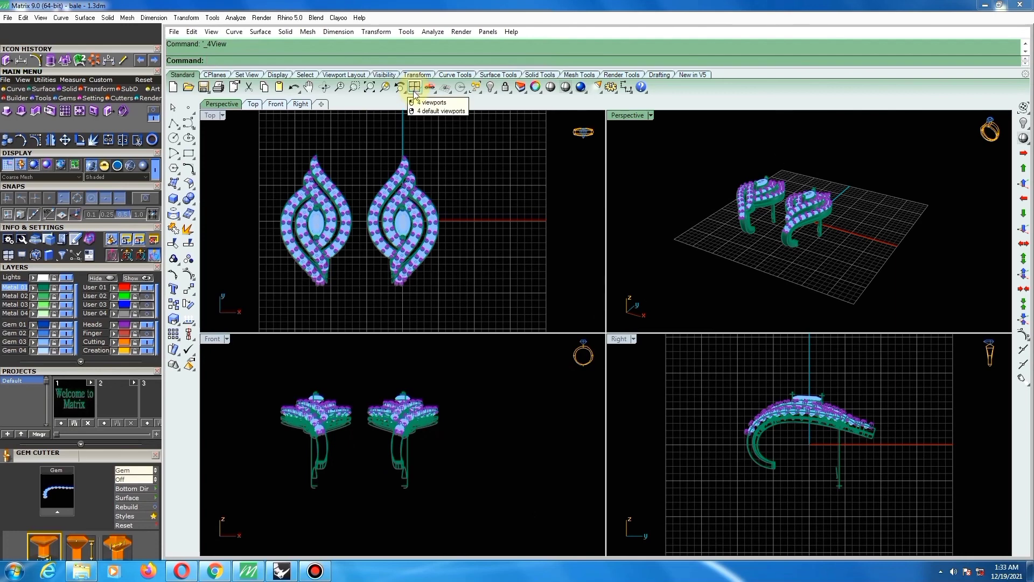
{"action": "left_click", "coordinate": [485, 186]}
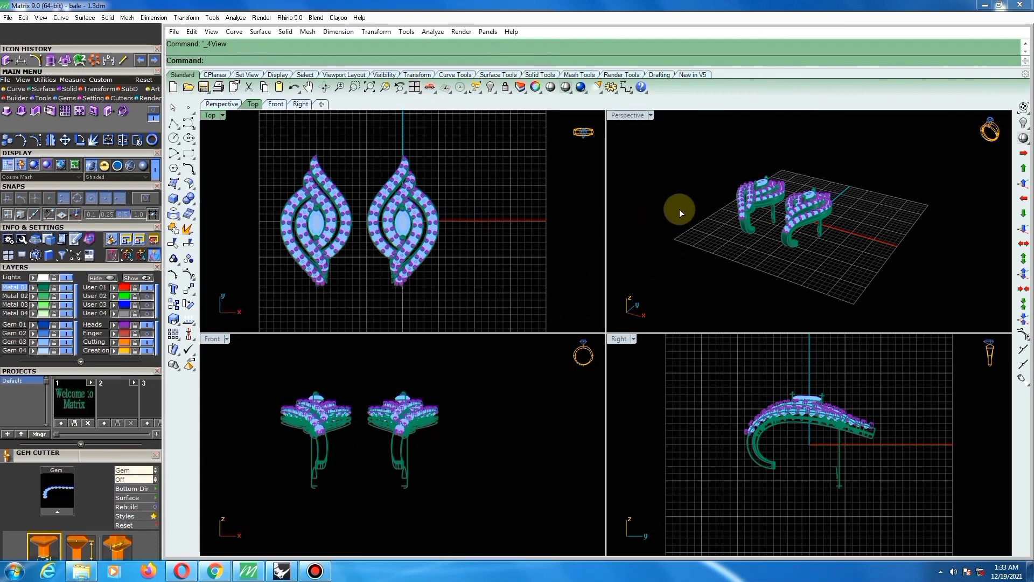
{"action": "key", "text": "F7"}
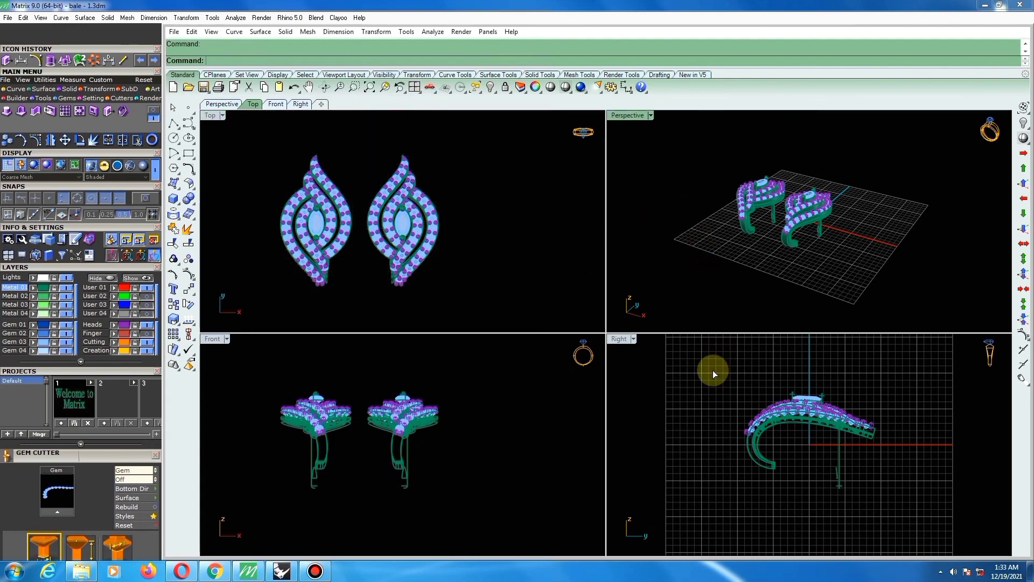
{"action": "key", "text": "F7"}
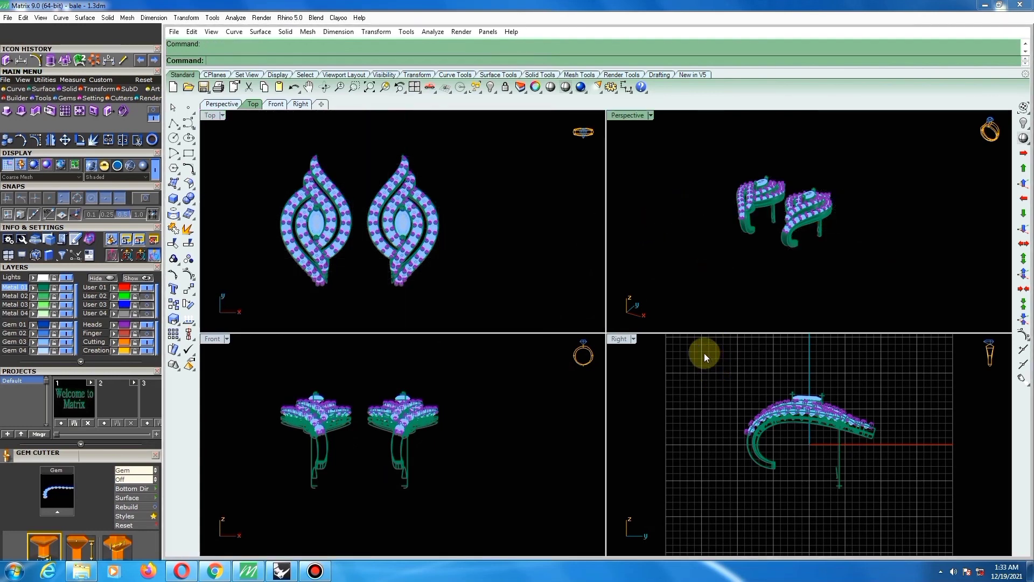
{"action": "left_click", "coordinate": [702, 351]}
{"action": "key", "text": "F7"}
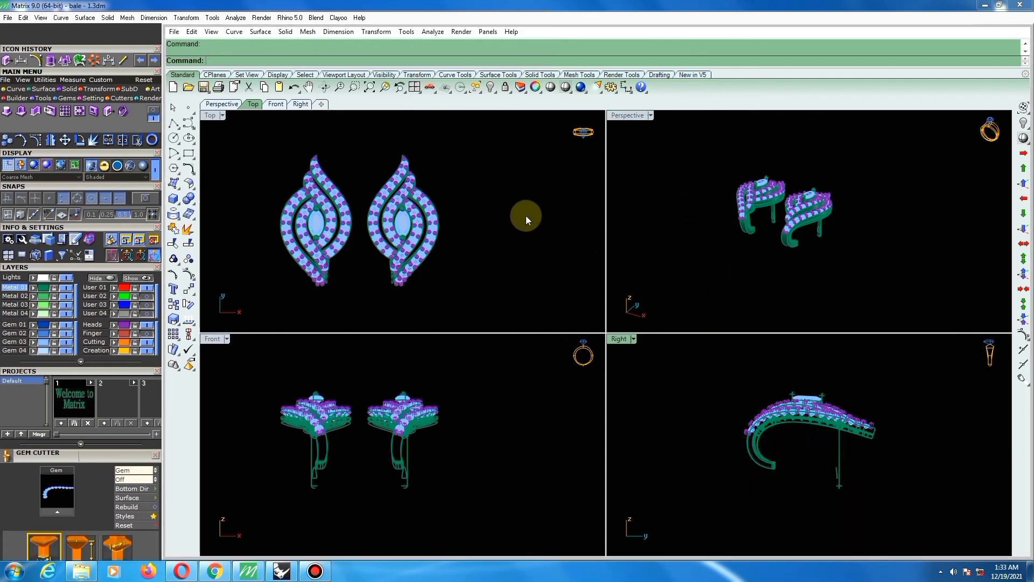
Set the Top, Front, Right and Perspective viewports to Rendered display mode.
{"action": "left_click", "coordinate": [523, 212]}
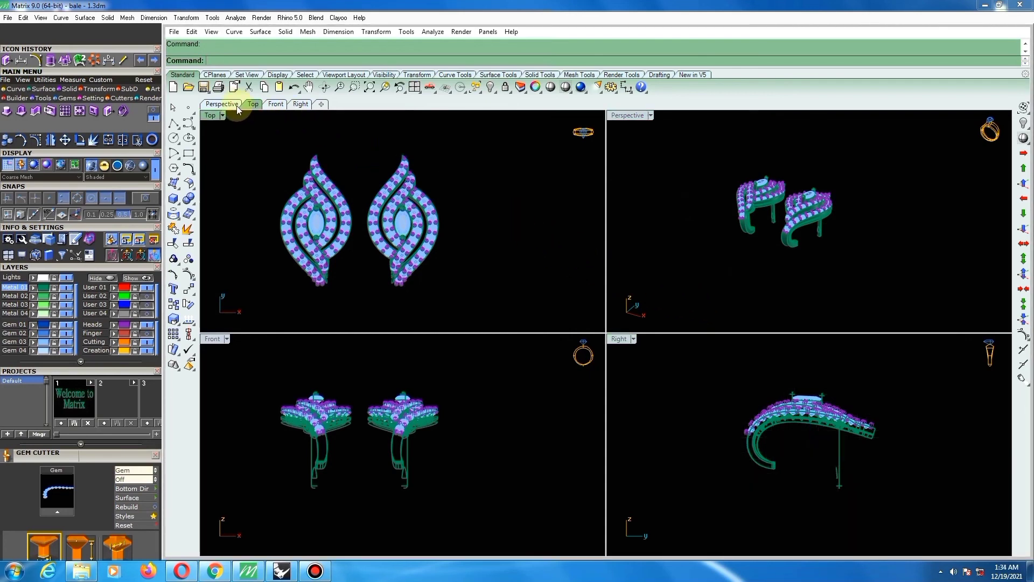
{"action": "left_click", "coordinate": [222, 115]}
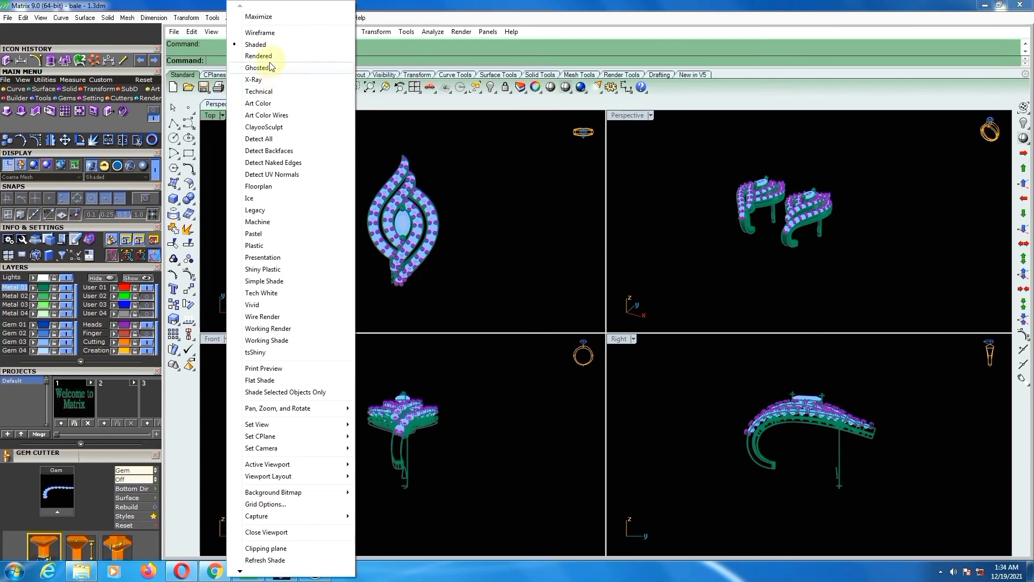
{"action": "left_click", "coordinate": [270, 59]}
{"action": "right_click", "coordinate": [505, 401]}
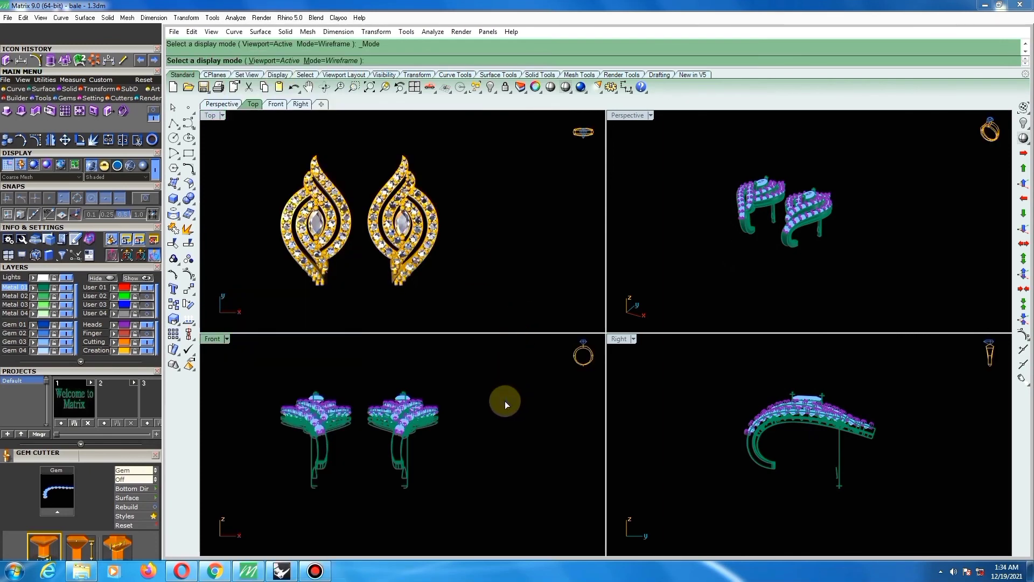
{"action": "left_click", "coordinate": [689, 445]}
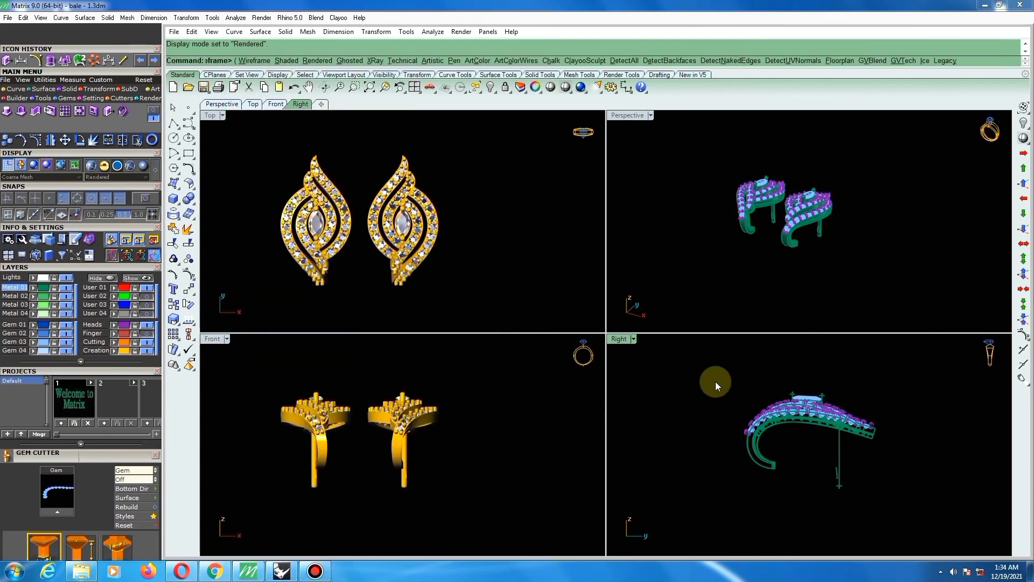
{"action": "right_click", "coordinate": [835, 257]}
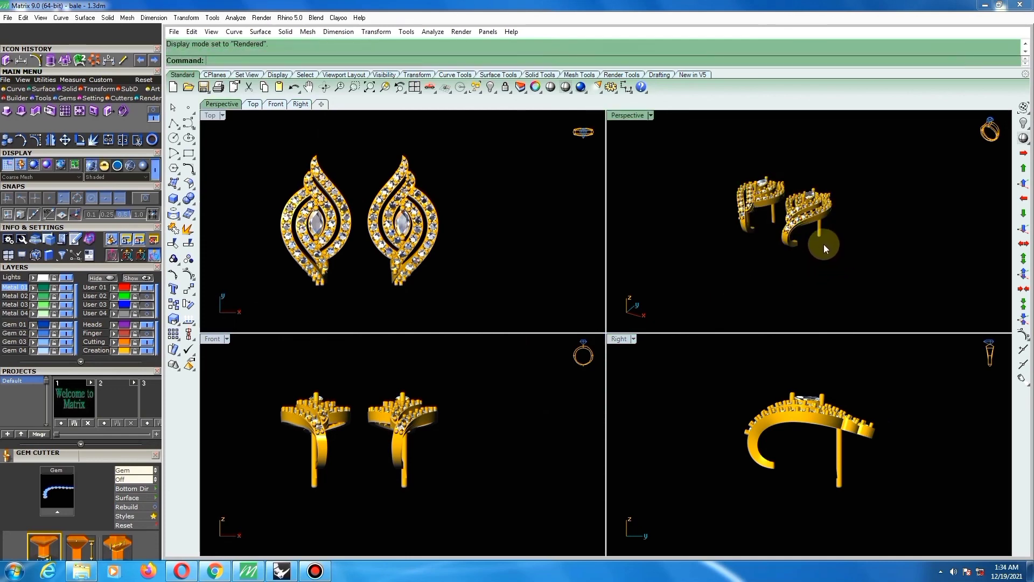
Inspect the rendered pair in the Perspective viewport, turn its gem-set faces toward the viewer and maximize that viewport.
{"action": "scroll", "coordinate": [832, 242], "scroll_direction": "down", "scroll_amount": 2}
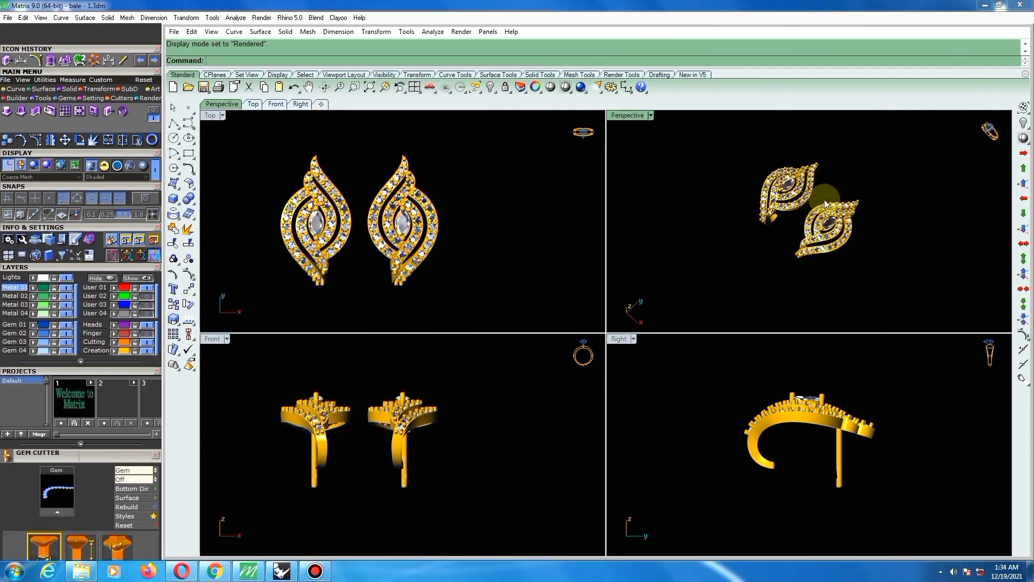
{"action": "right_click_drag", "start_coordinate": [839, 259], "coordinate": [811, 229]}
{"action": "right_click_drag", "start_coordinate": [833, 274], "coordinate": [799, 197]}
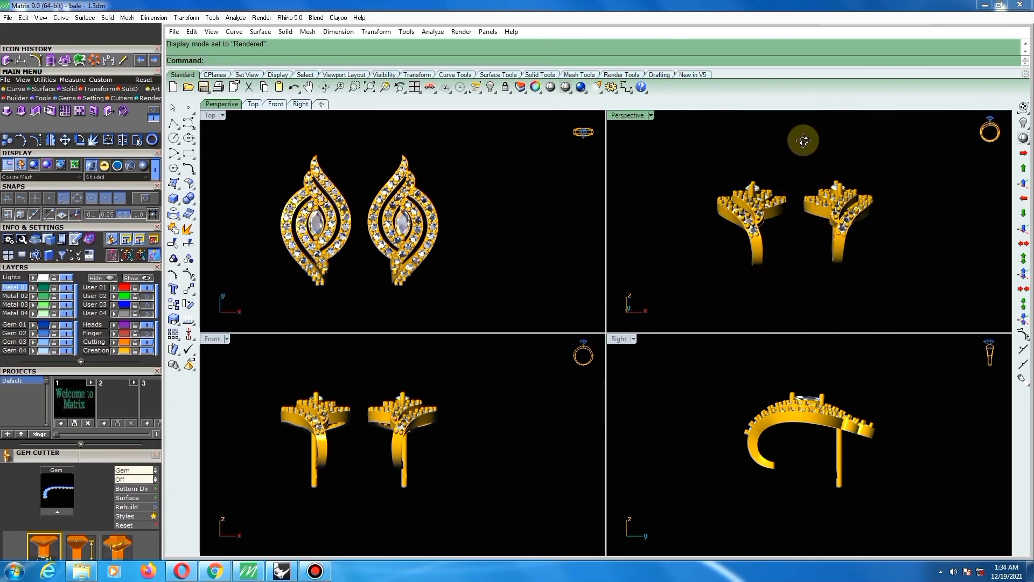
{"action": "right_click_drag", "start_coordinate": [803, 214], "coordinate": [808, 280]}
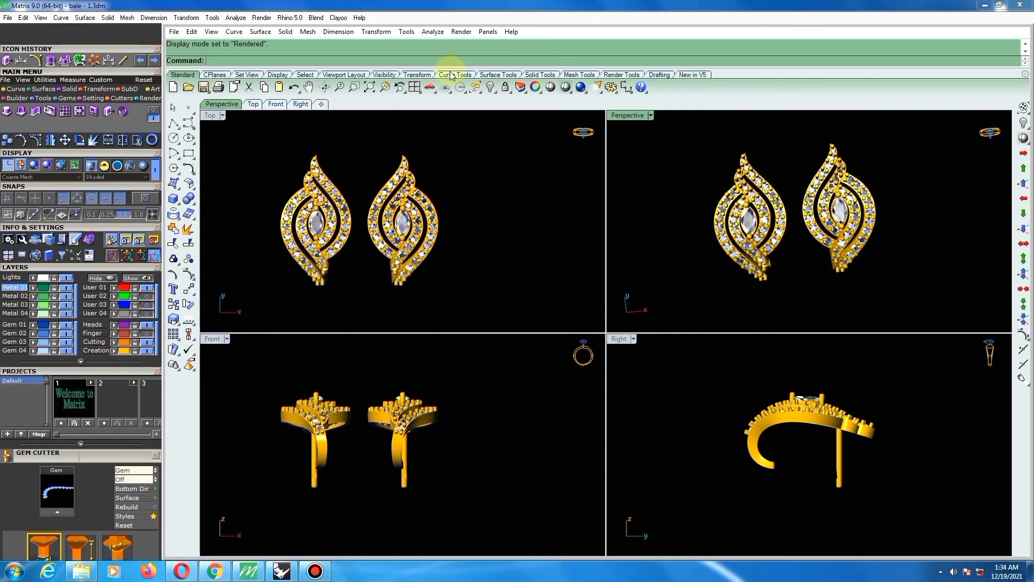
{"action": "left_click", "coordinate": [624, 114]}
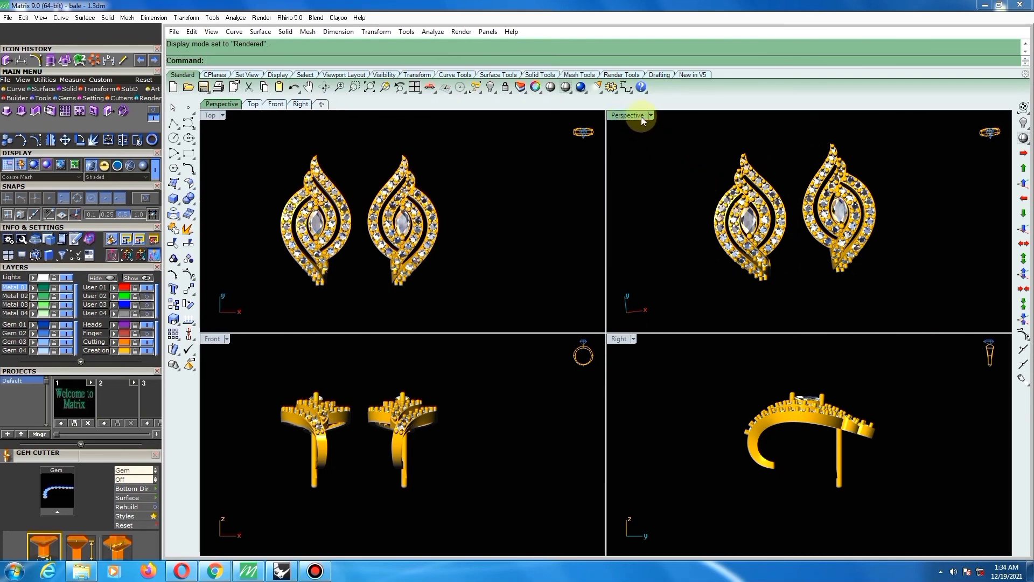
{"action": "double_click", "coordinate": [641, 116]}
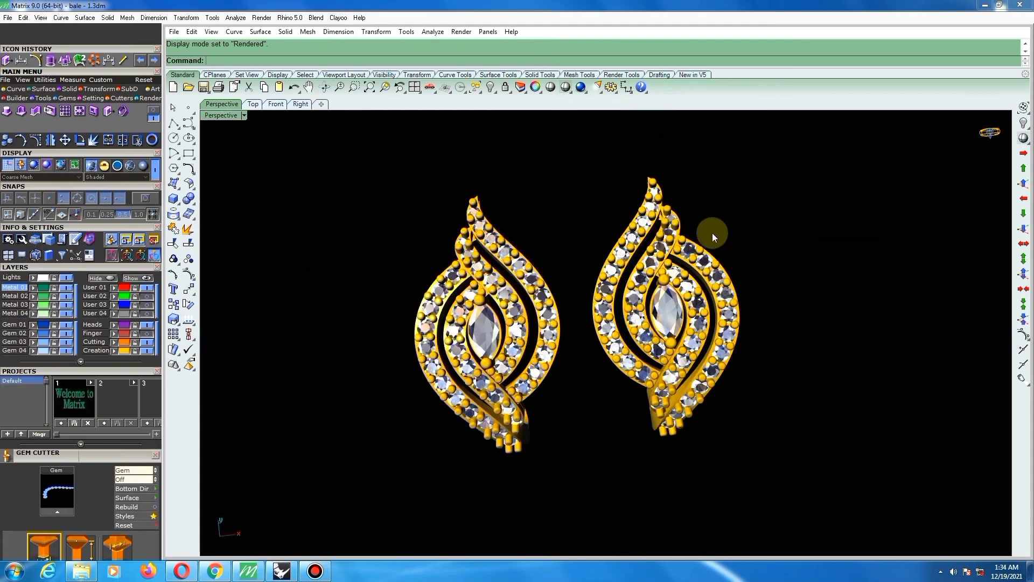
Examine the gem-set fronts, backs and posts of the rendered pair from several angles, and return to the four-viewport layout.
{"action": "right_click_drag", "start_coordinate": [712, 232], "coordinate": [334, 388]}
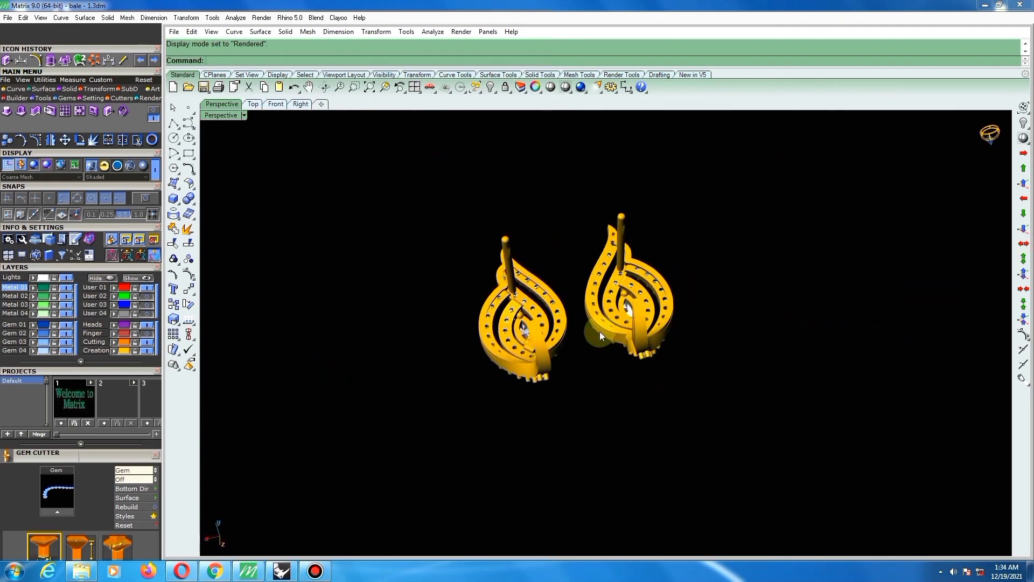
{"action": "right_click_drag", "start_coordinate": [599, 331], "coordinate": [545, 409]}
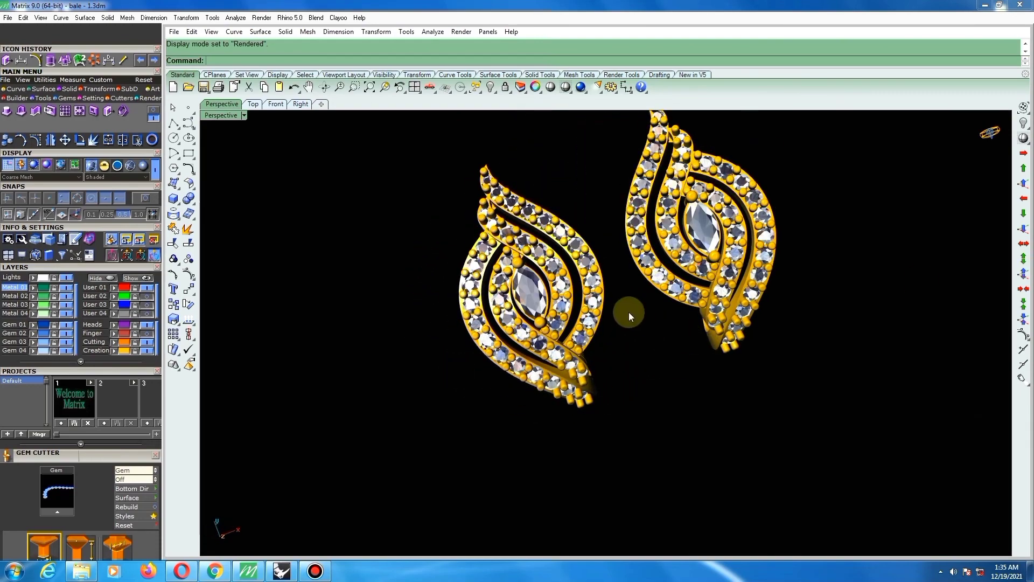
{"action": "right_click_drag", "start_coordinate": [629, 312], "coordinate": [660, 309]}
{"action": "scroll", "coordinate": [671, 330], "scroll_direction": "down", "scroll_amount": 2}
{"action": "scroll", "coordinate": [668, 315], "scroll_direction": "up", "scroll_amount": 2}
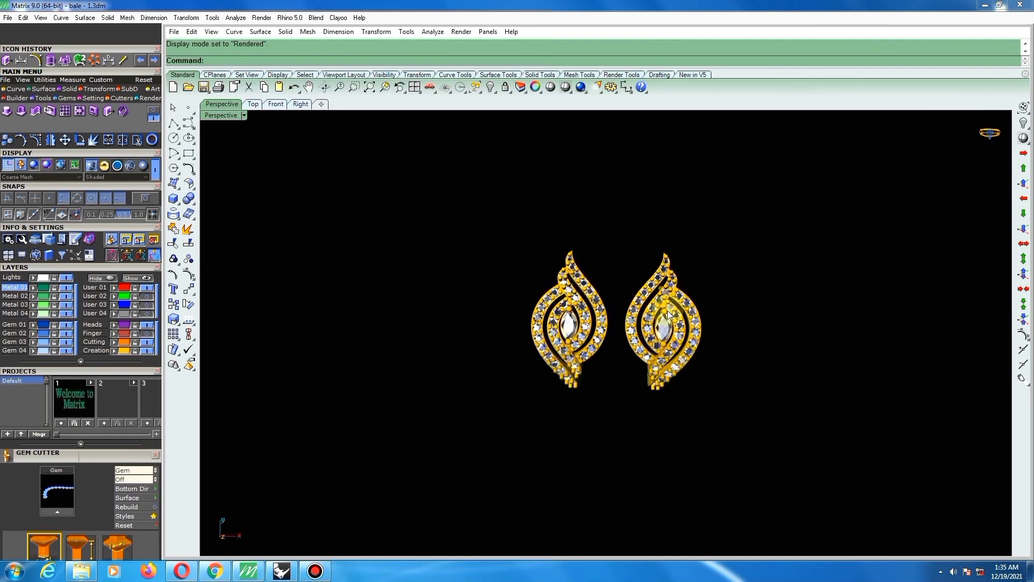
{"action": "scroll", "coordinate": [668, 315], "scroll_direction": "up", "scroll_amount": 2}
{"action": "right_click_drag", "start_coordinate": [590, 292], "coordinate": [409, 219]}
{"action": "right_click_drag", "start_coordinate": [684, 353], "coordinate": [610, 117]}
{"action": "right_click_drag", "start_coordinate": [610, 536], "coordinate": [633, 474]}
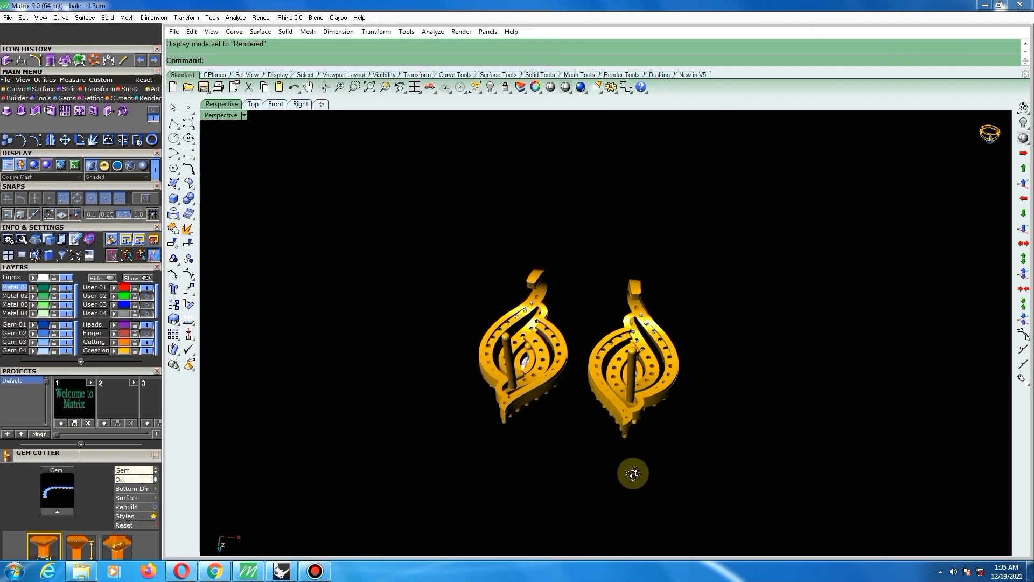
{"action": "right_click_drag", "start_coordinate": [645, 365], "coordinate": [632, 284]}
{"action": "scroll", "coordinate": [774, 278], "scroll_direction": "down", "scroll_amount": 3}
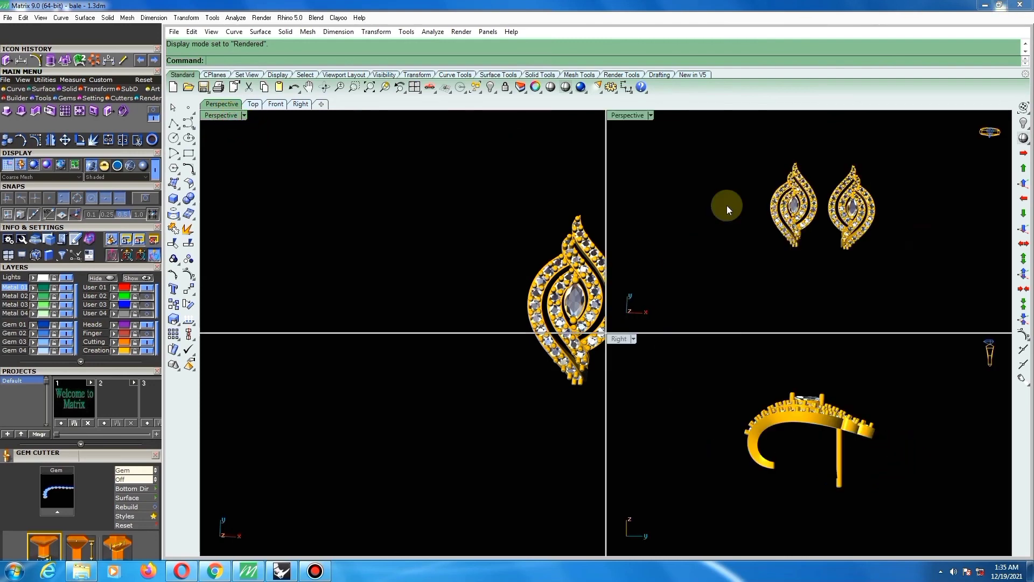
{"action": "right_click_drag", "start_coordinate": [826, 235], "coordinate": [719, 234]}
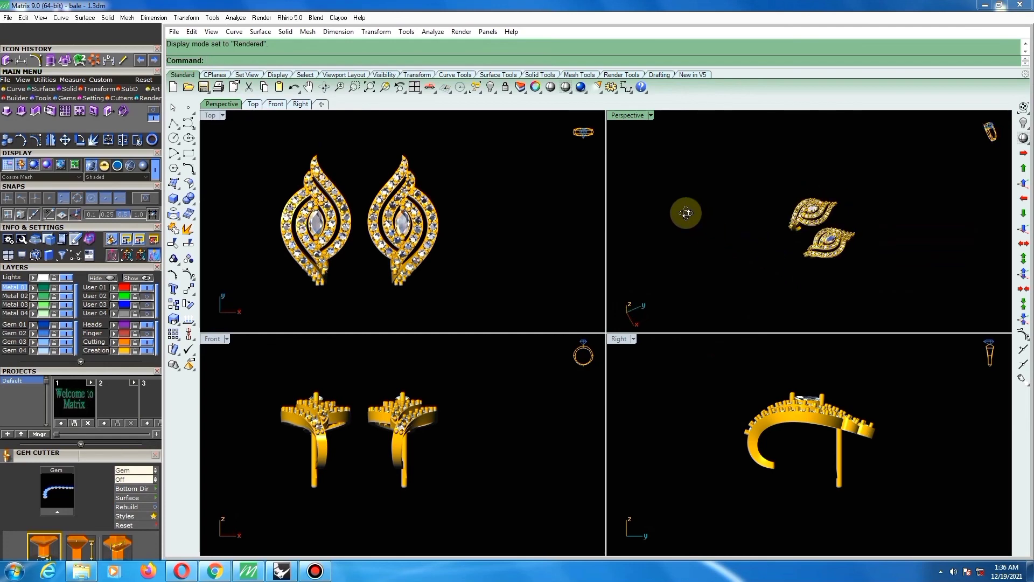